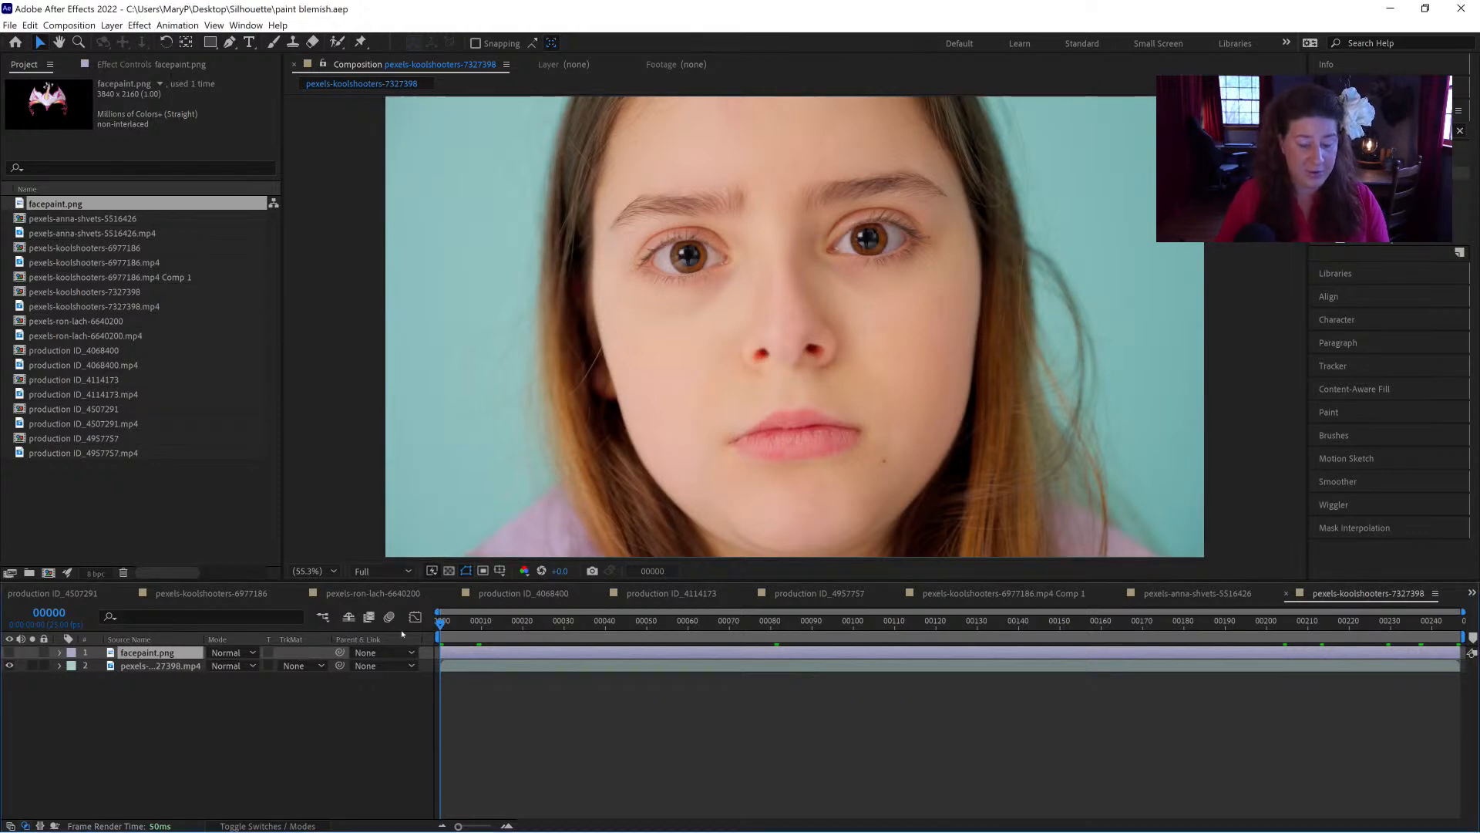
Step: Play back the current face composition and open the pexels-koolshooters-6977186 composition
key("space")
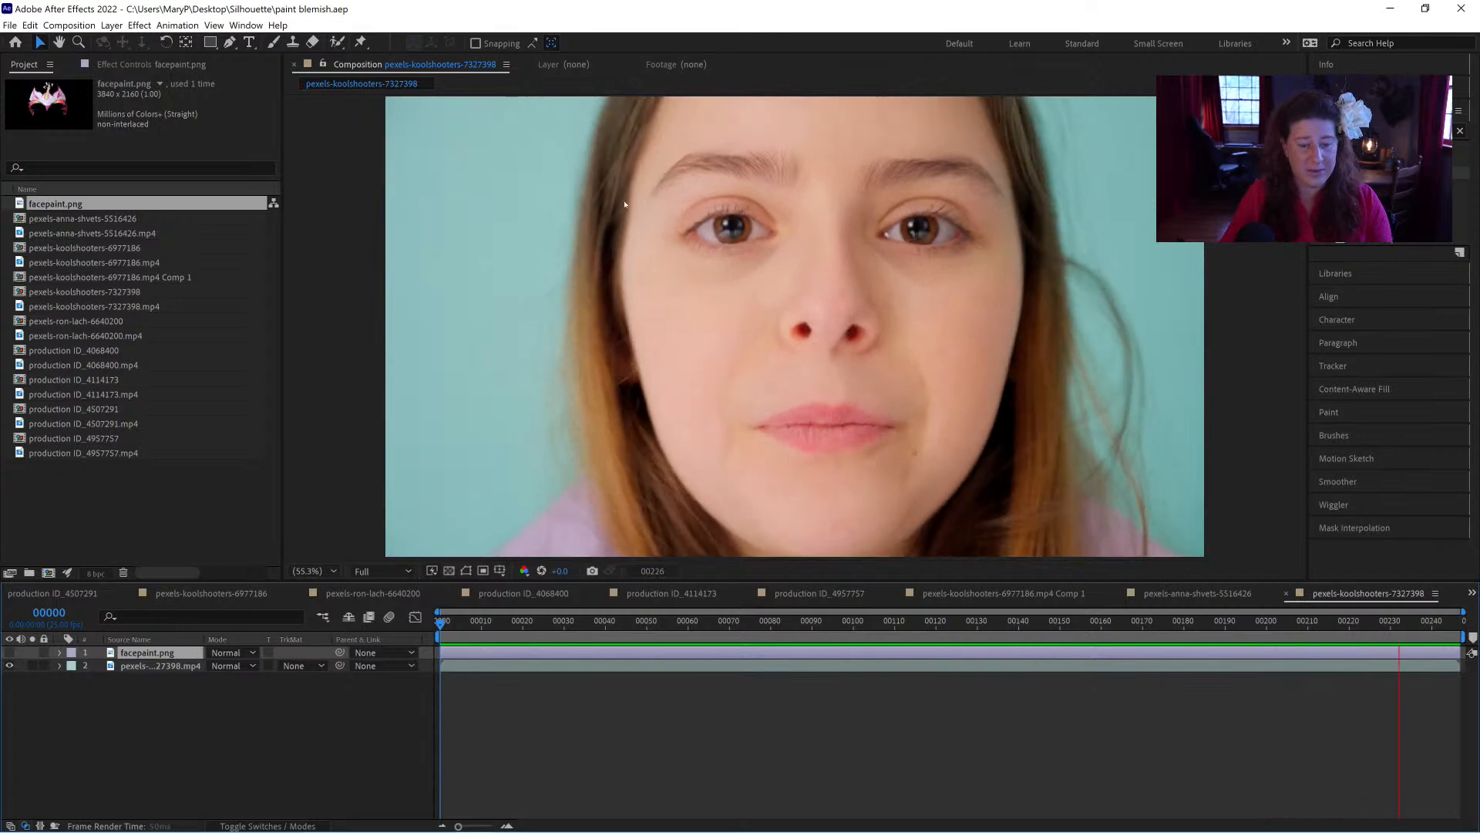
key("space")
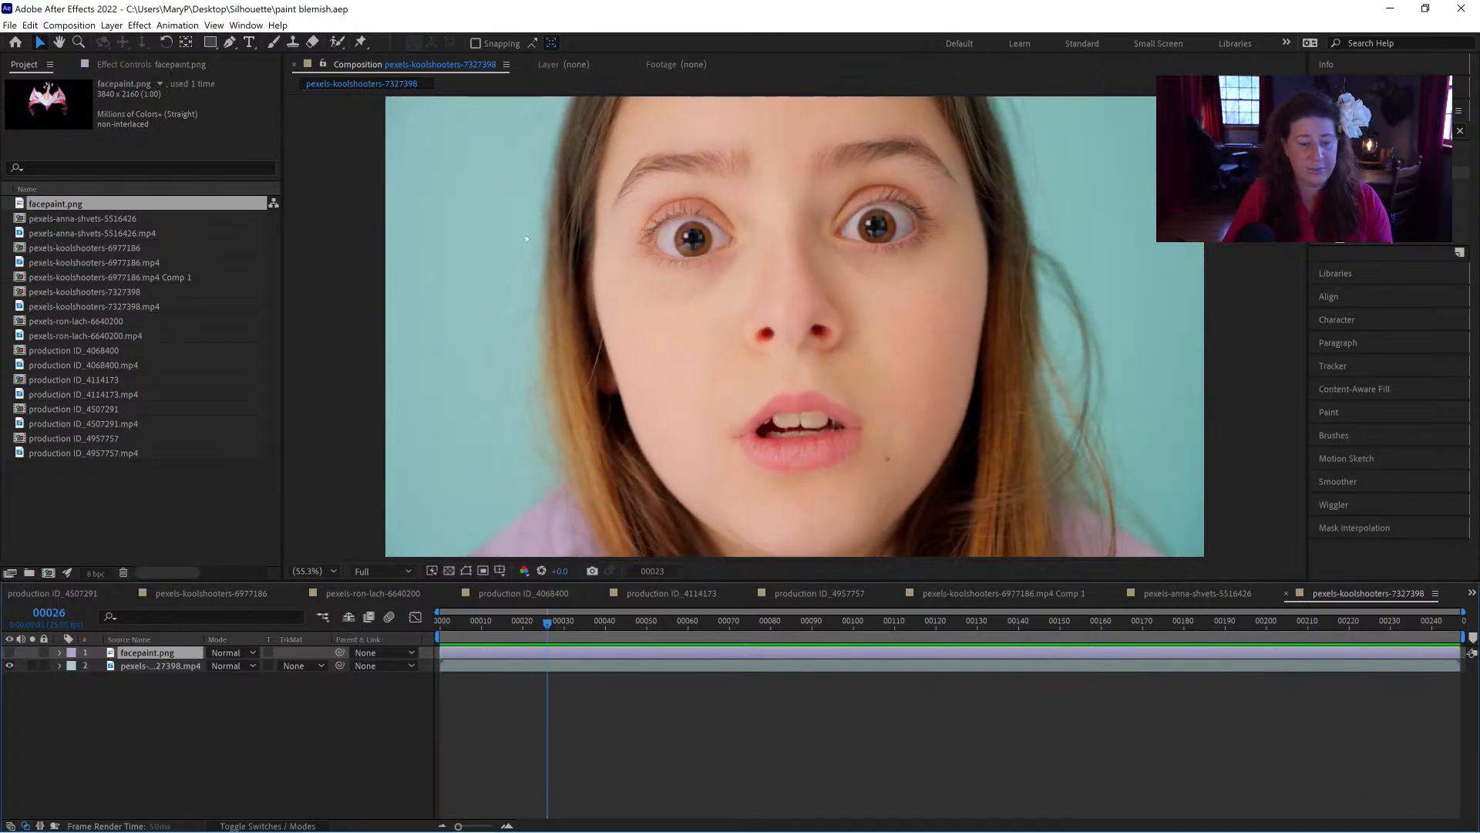
left_click(57, 223)
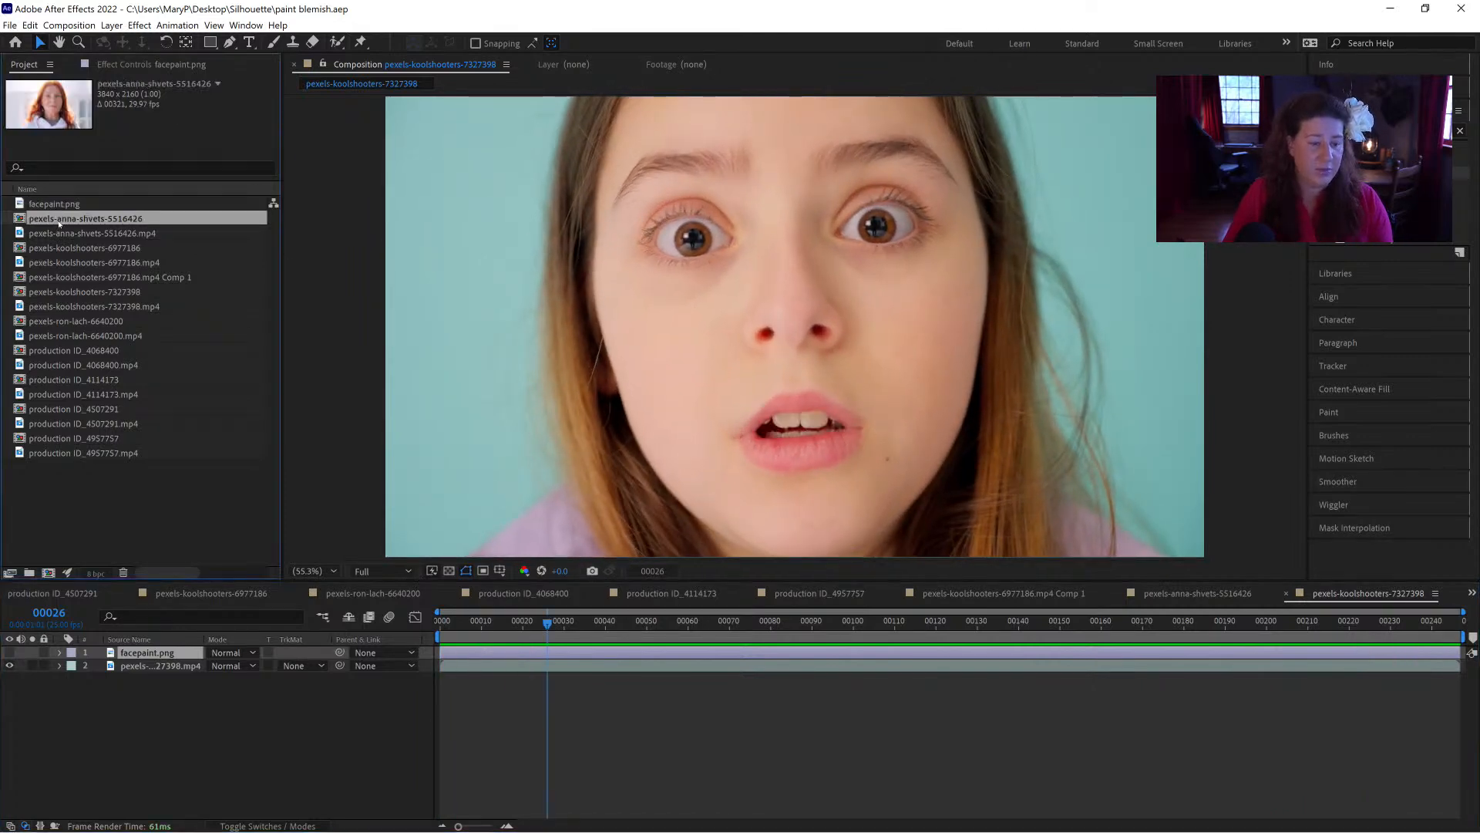
left_click(59, 247)
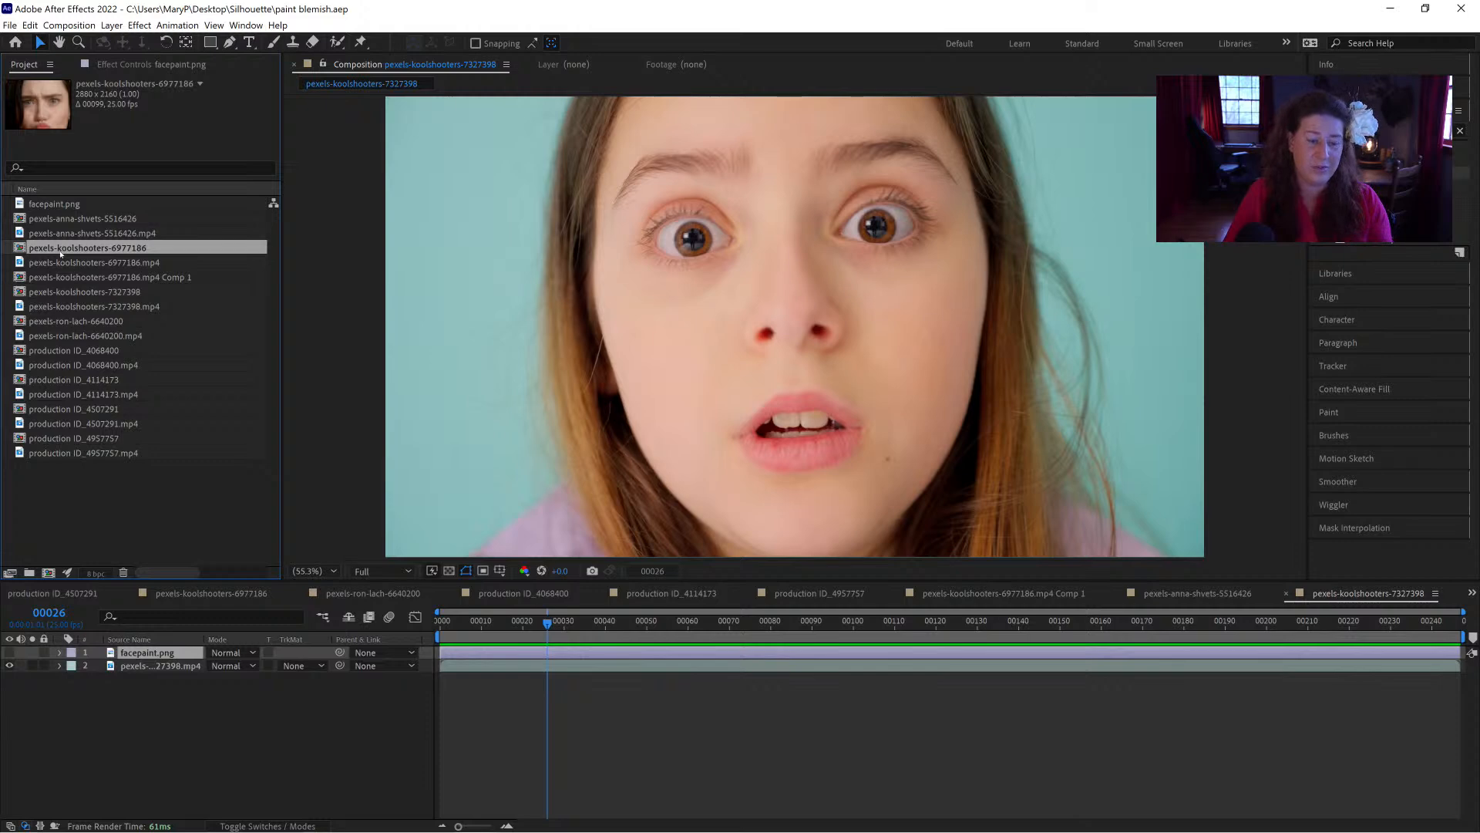
double_click(61, 251)
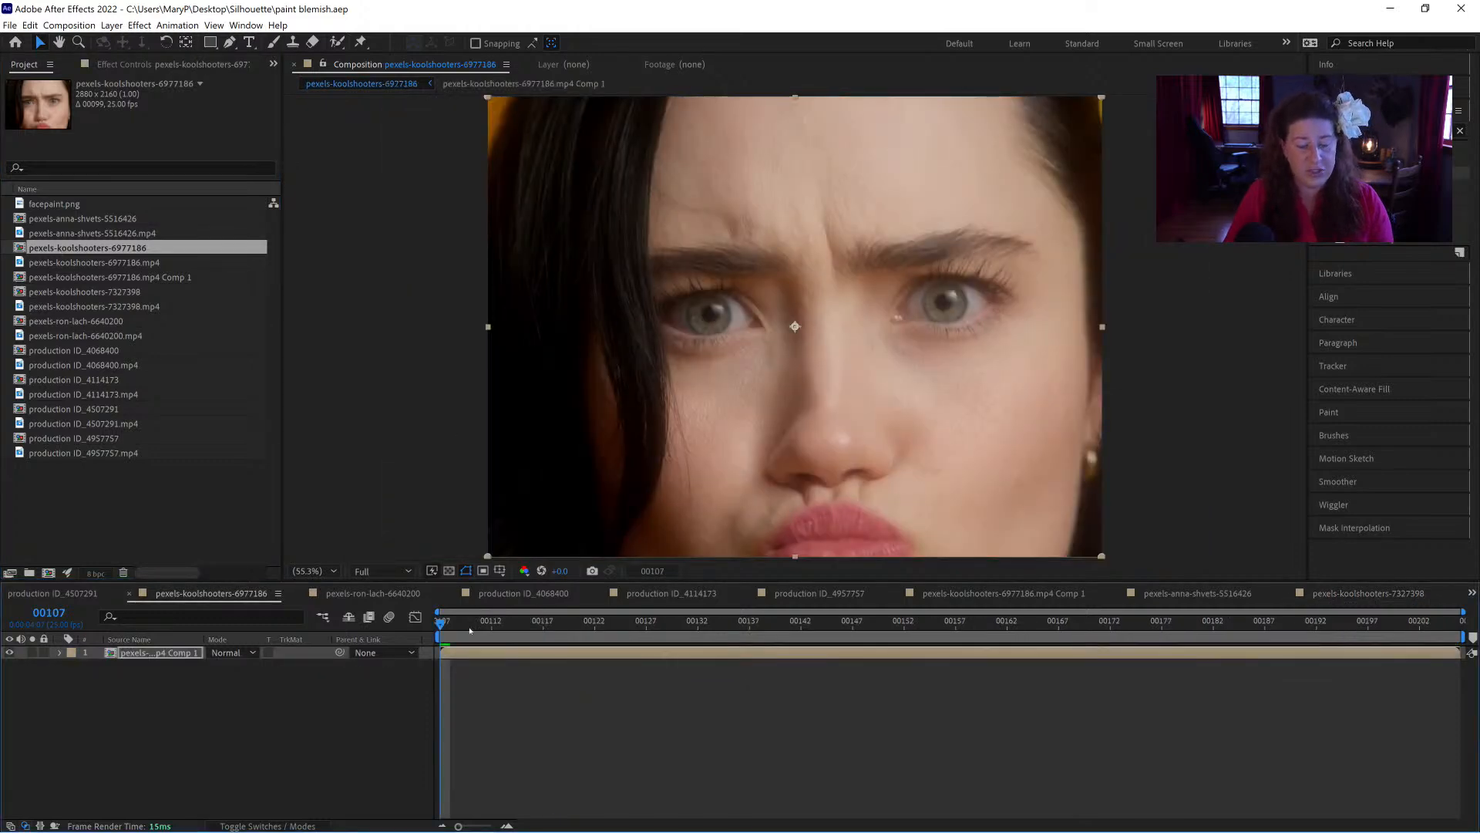
Step: Play and scrub the pexels-koolshooters-6977186 composition to examine the frames where the hand passes over the face
key("space")
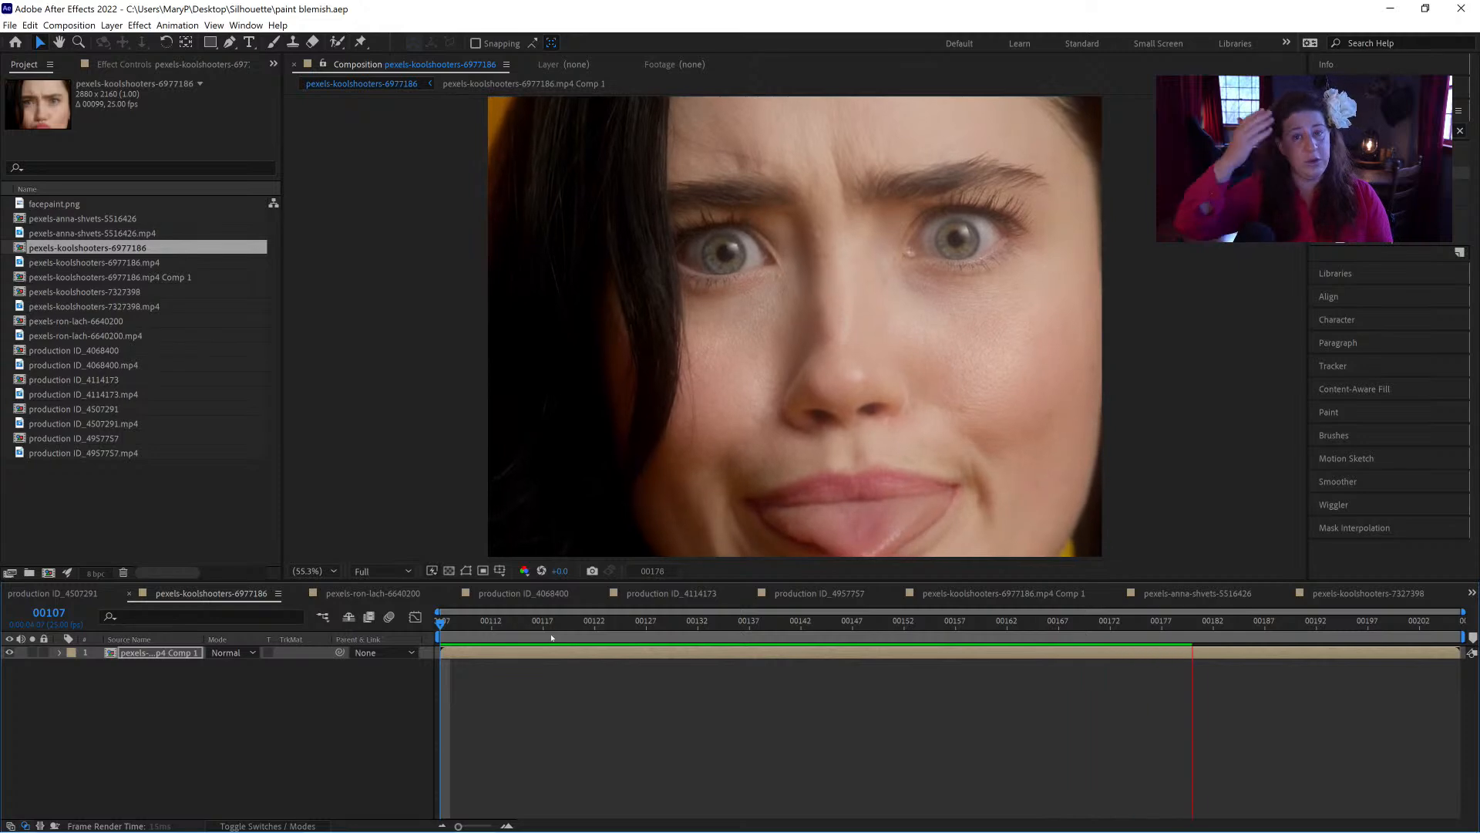
key("space")
left_click_drag(1228, 619, 1265, 642)
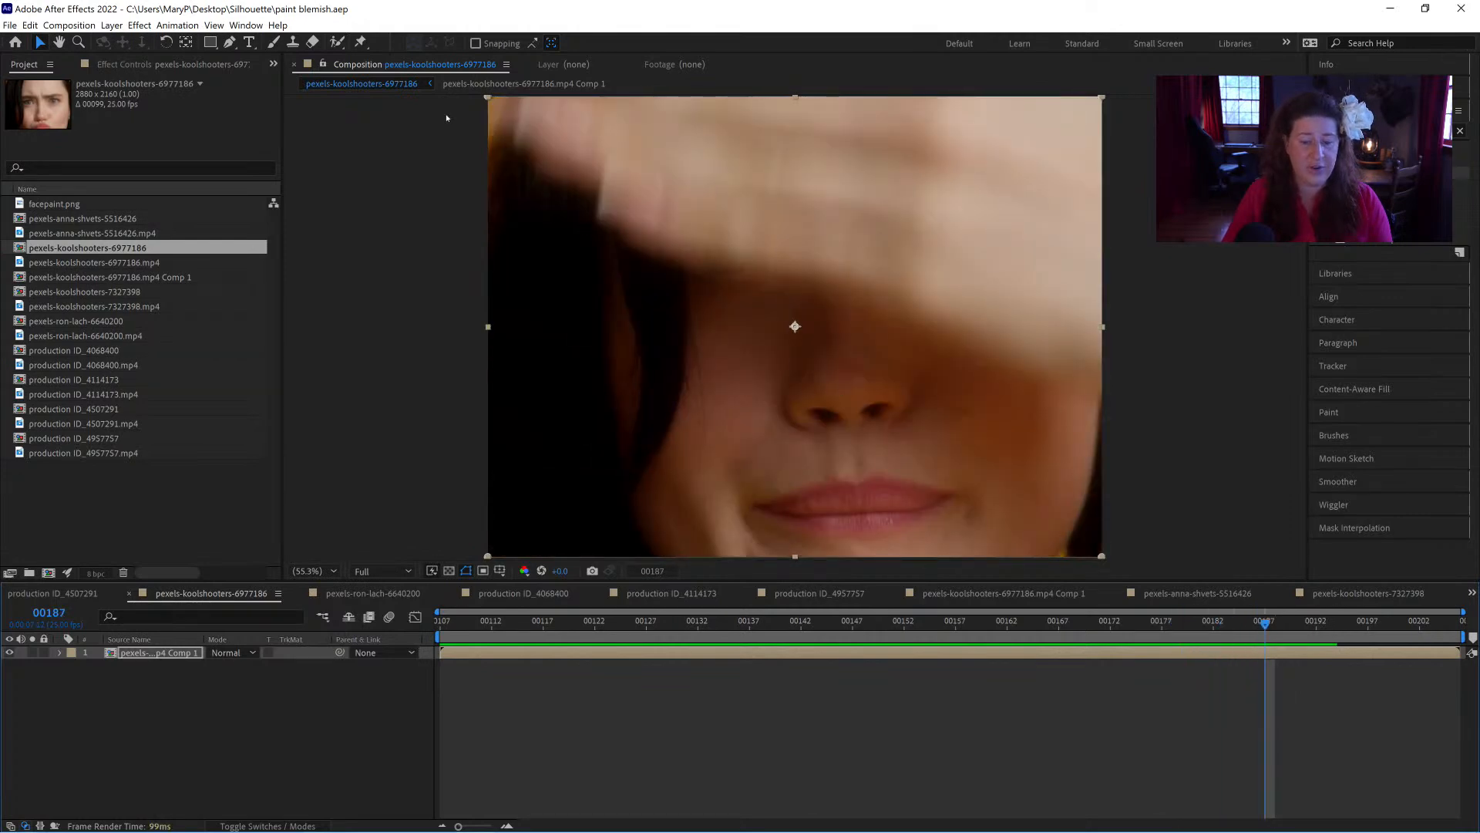
left_click_drag(1207, 628, 933, 638)
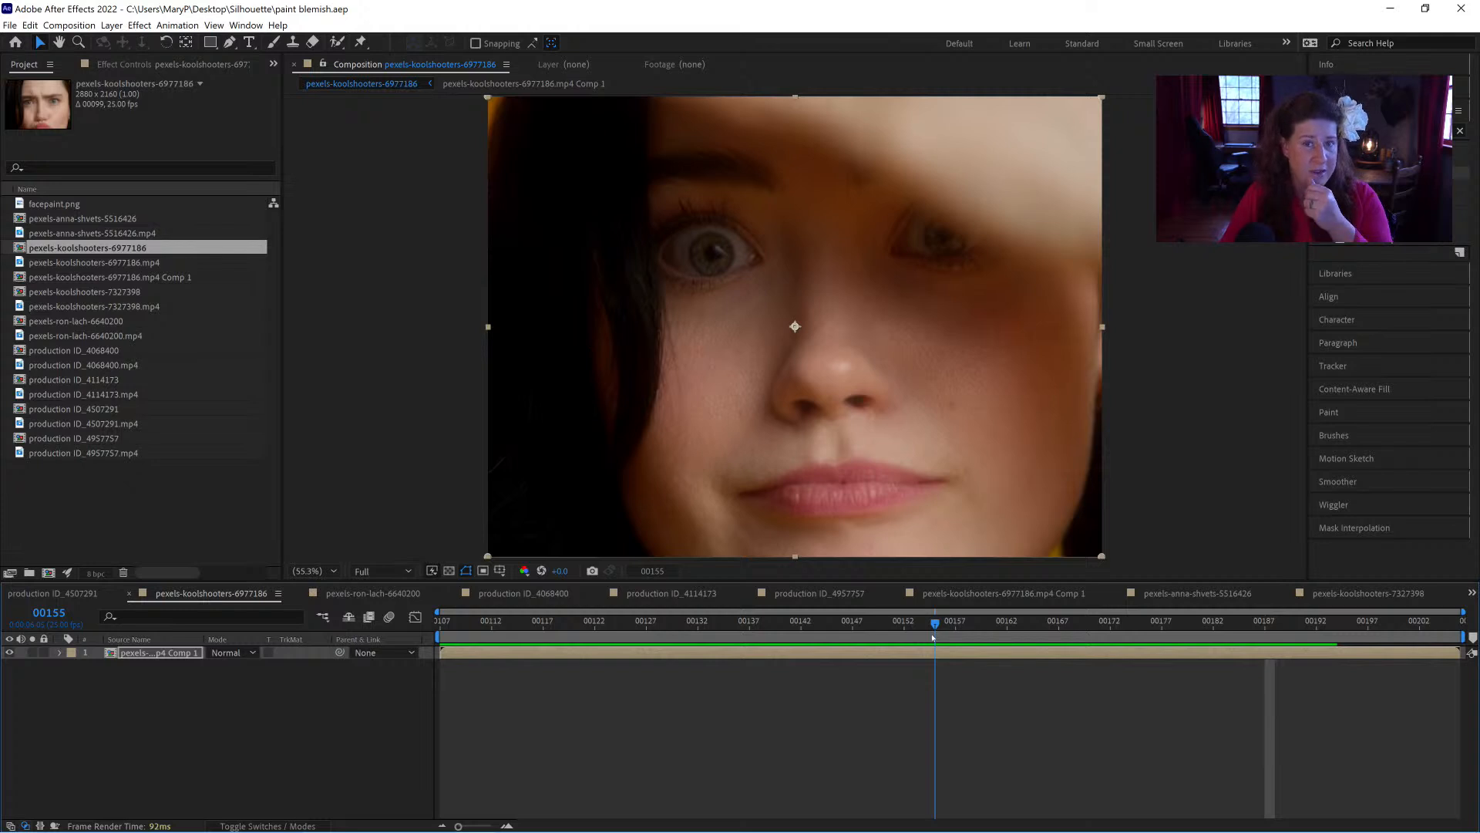
left_click_drag(933, 637, 966, 640)
key("space")
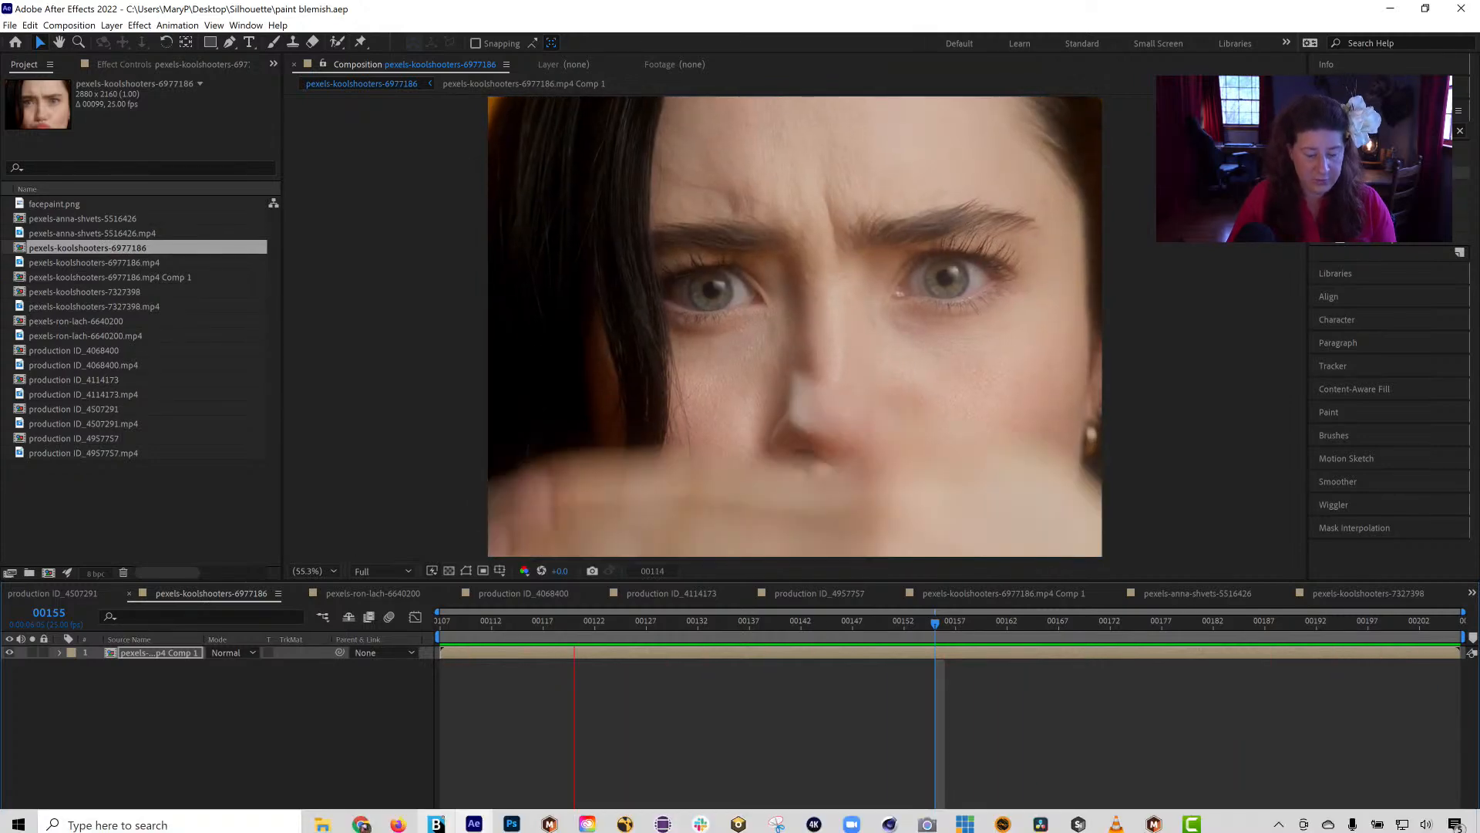
Step: Switch to Firefox, open the Pexels website and look over its home page
left_click(398, 818)
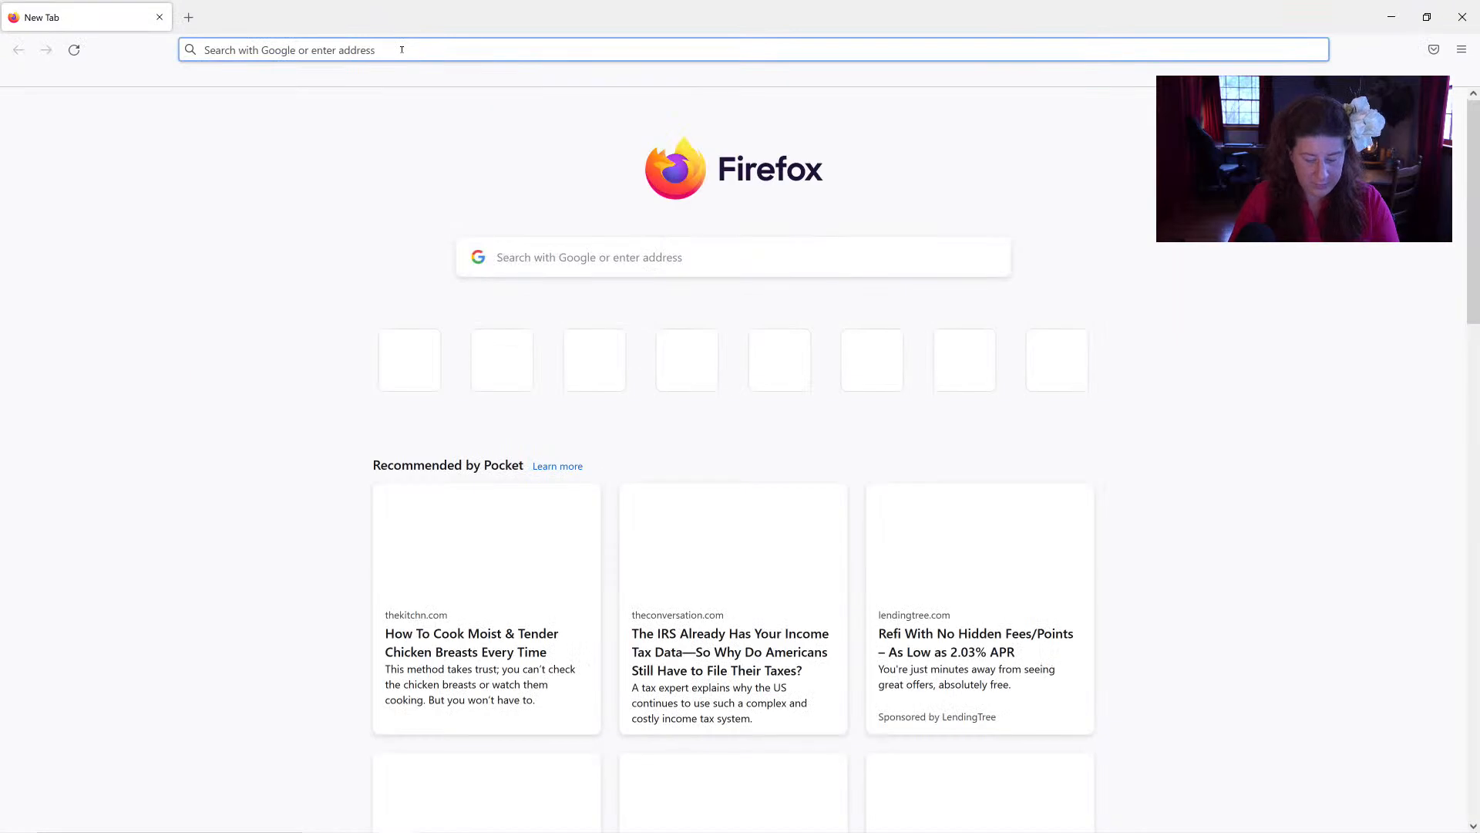
type("pexels.com")
key("Return")
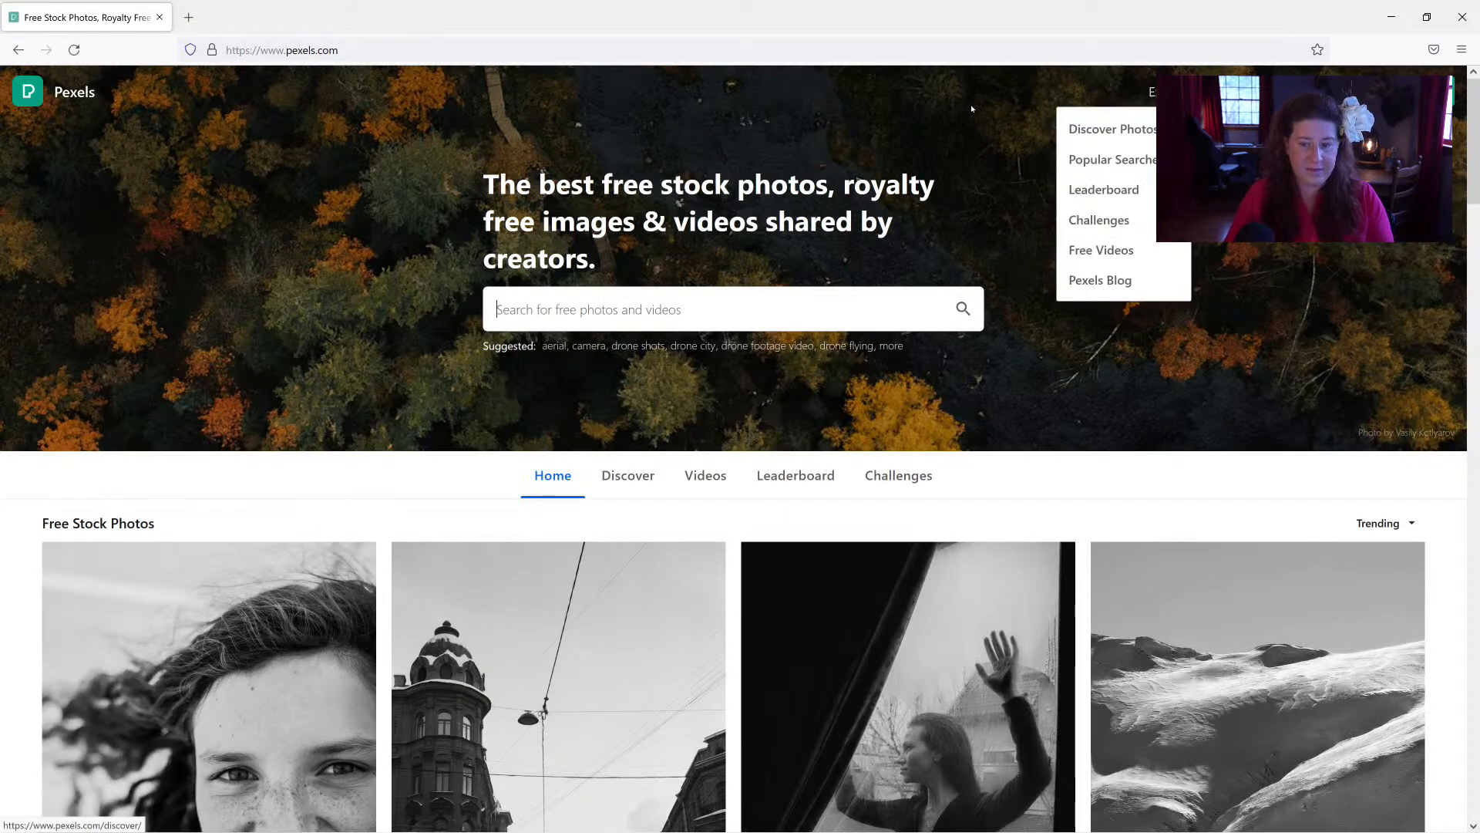
left_click(735, 325)
scroll(1101, 523, "down", 15)
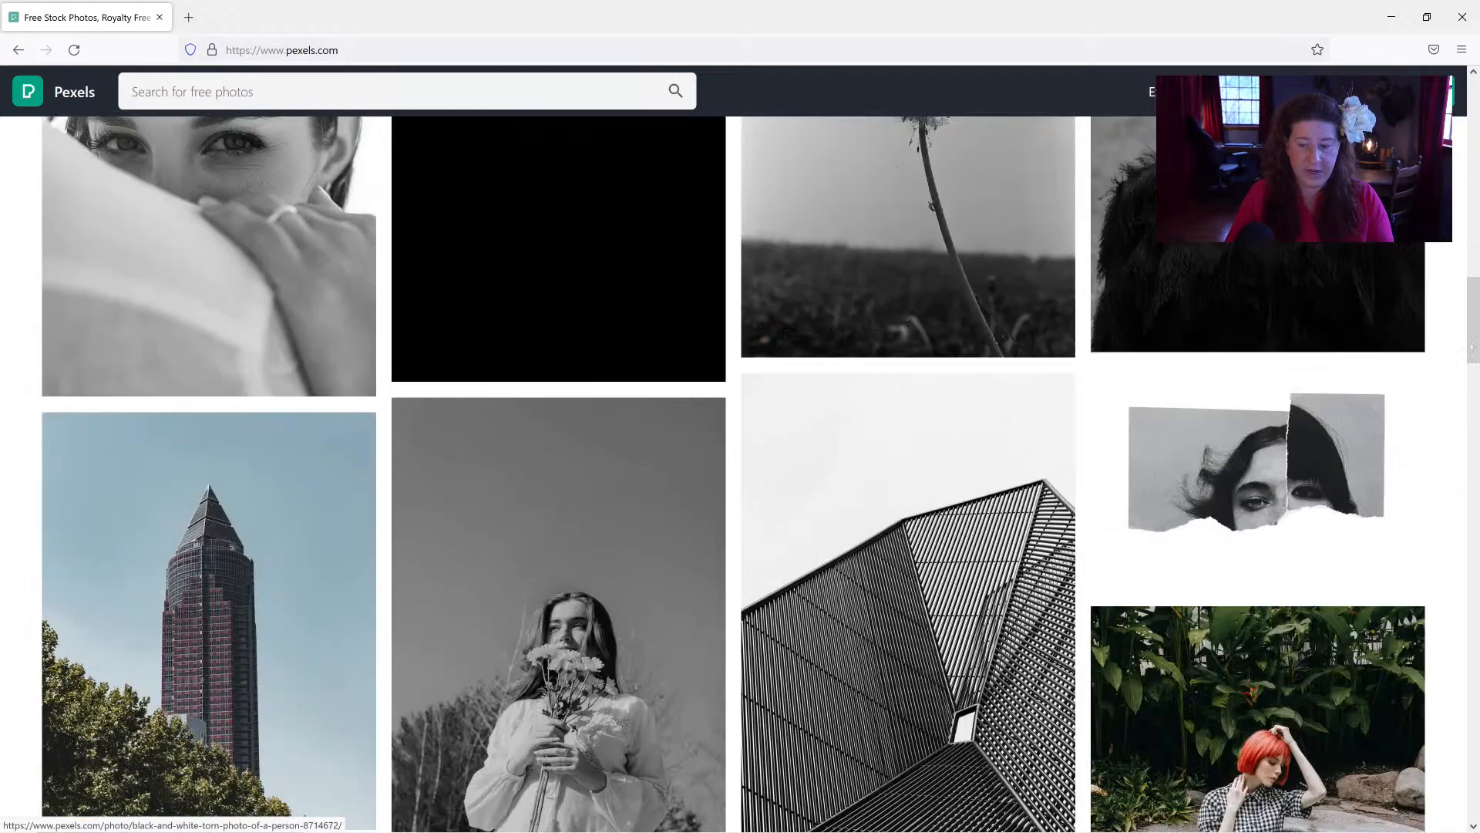
scroll(728, 659, "up", 15)
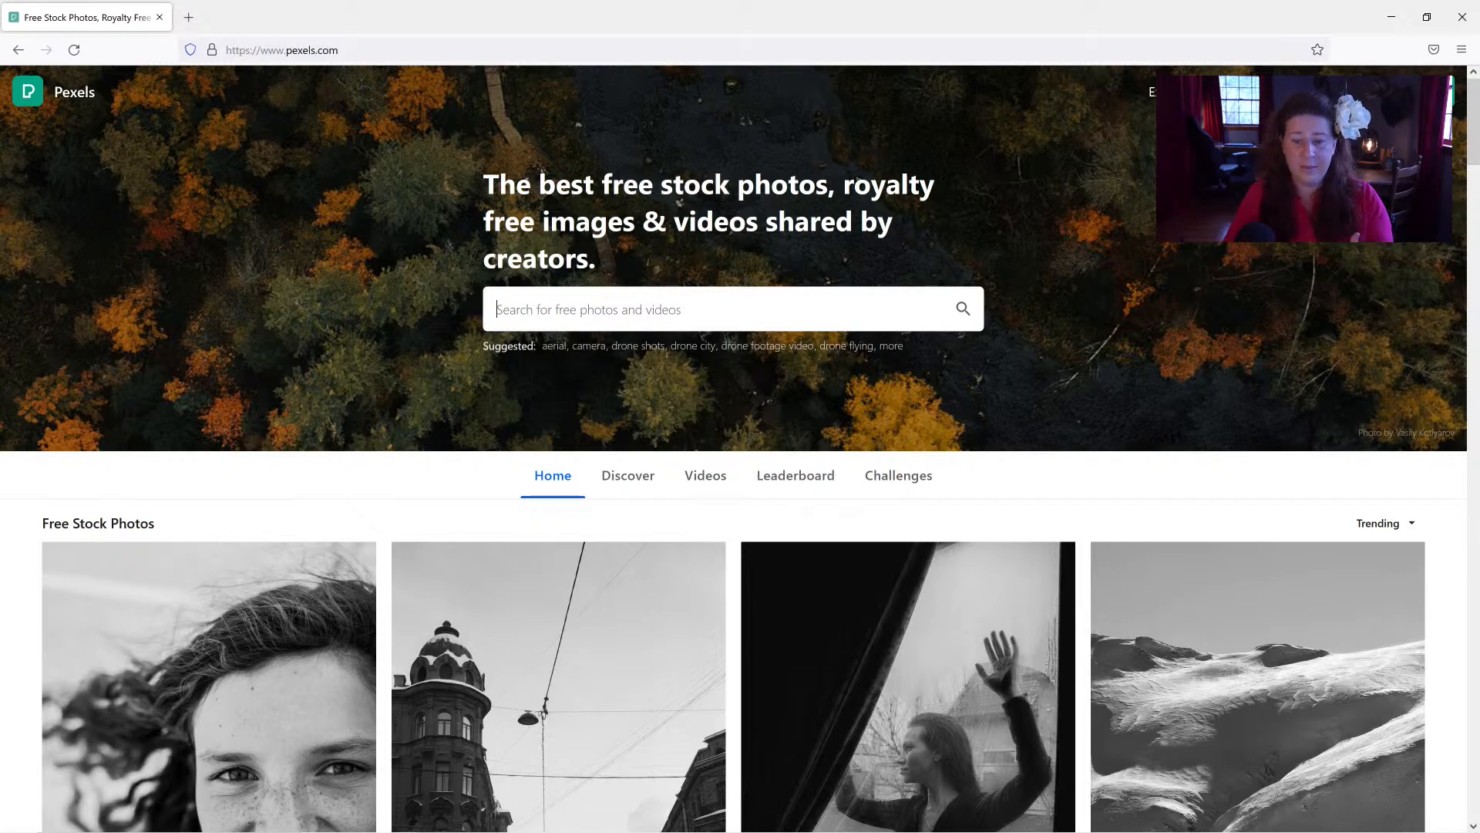
Step: Search Pexels for koolshooters and look over the photo results
type("ko")
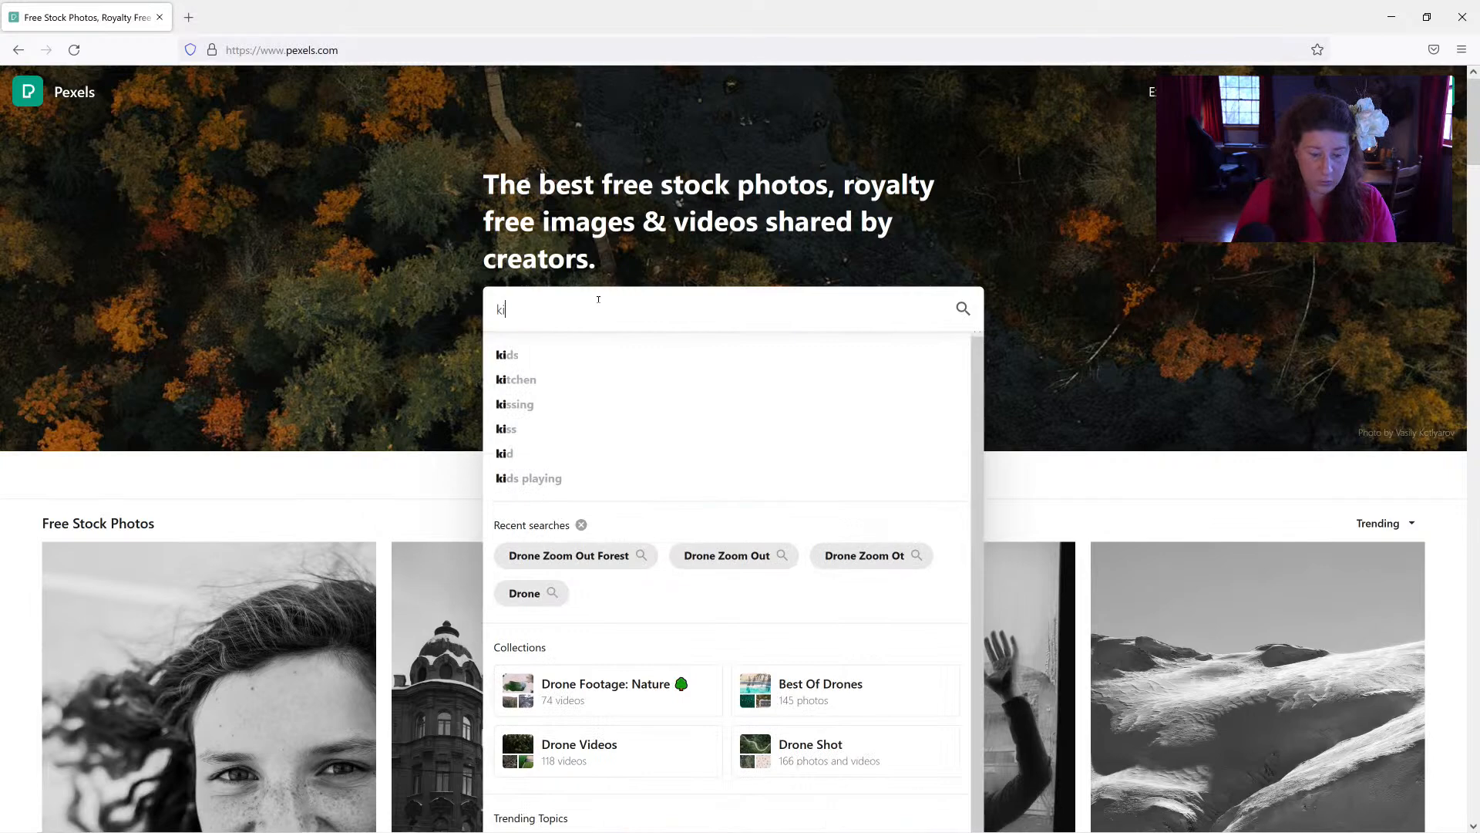
type("olshooters")
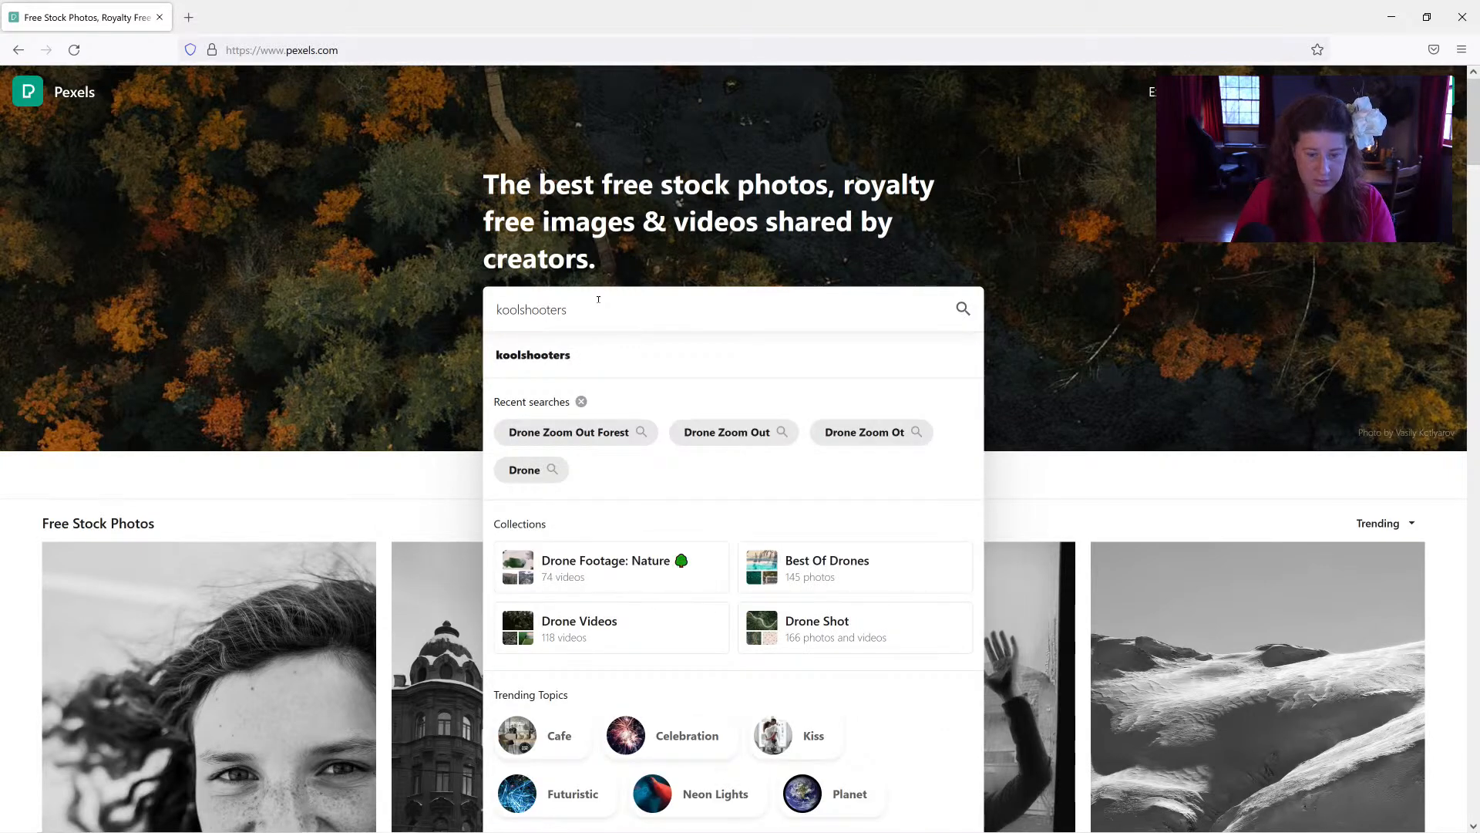
key("Return")
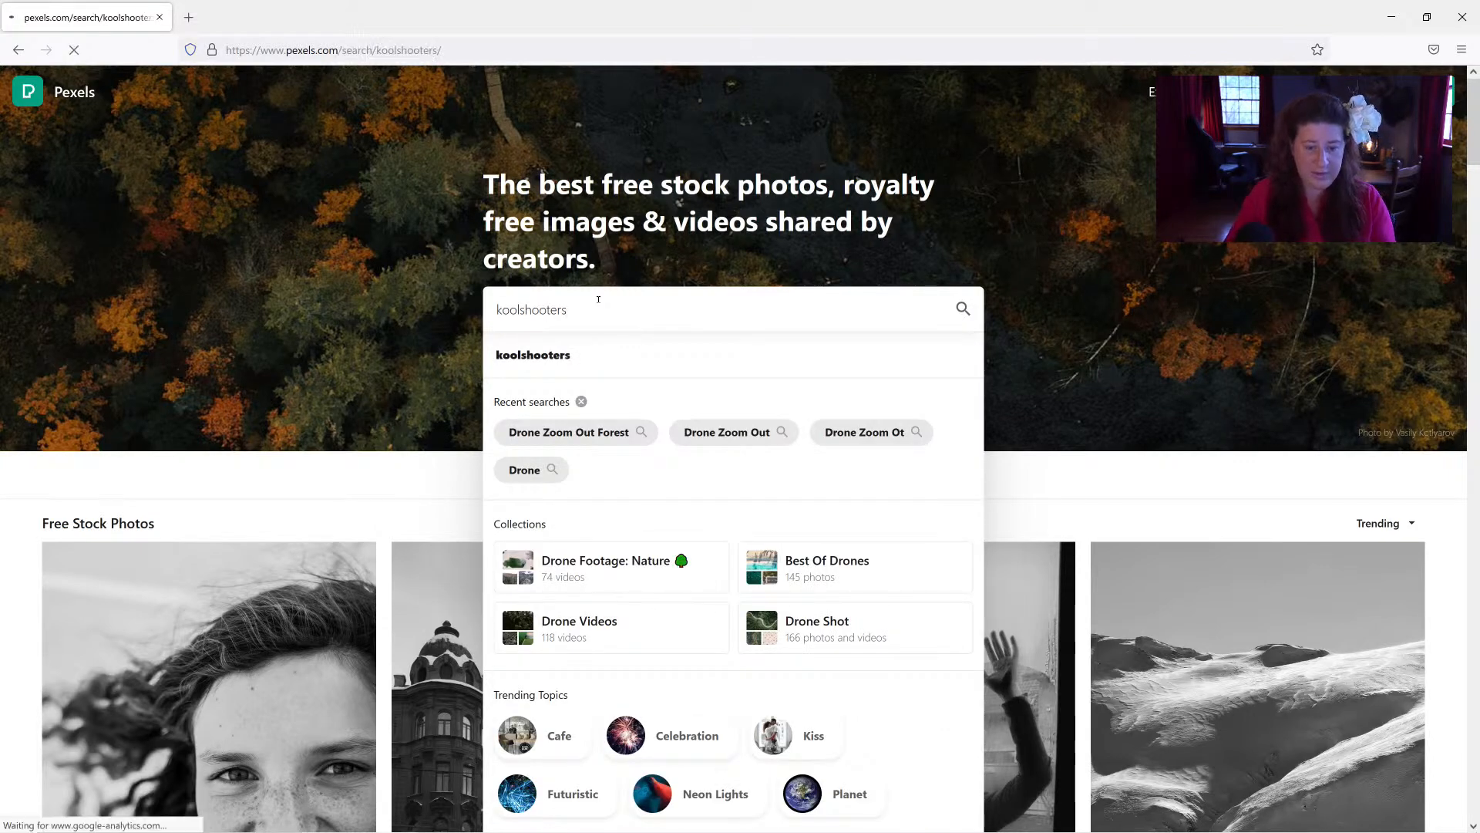
scroll(614, 290, "down", 8)
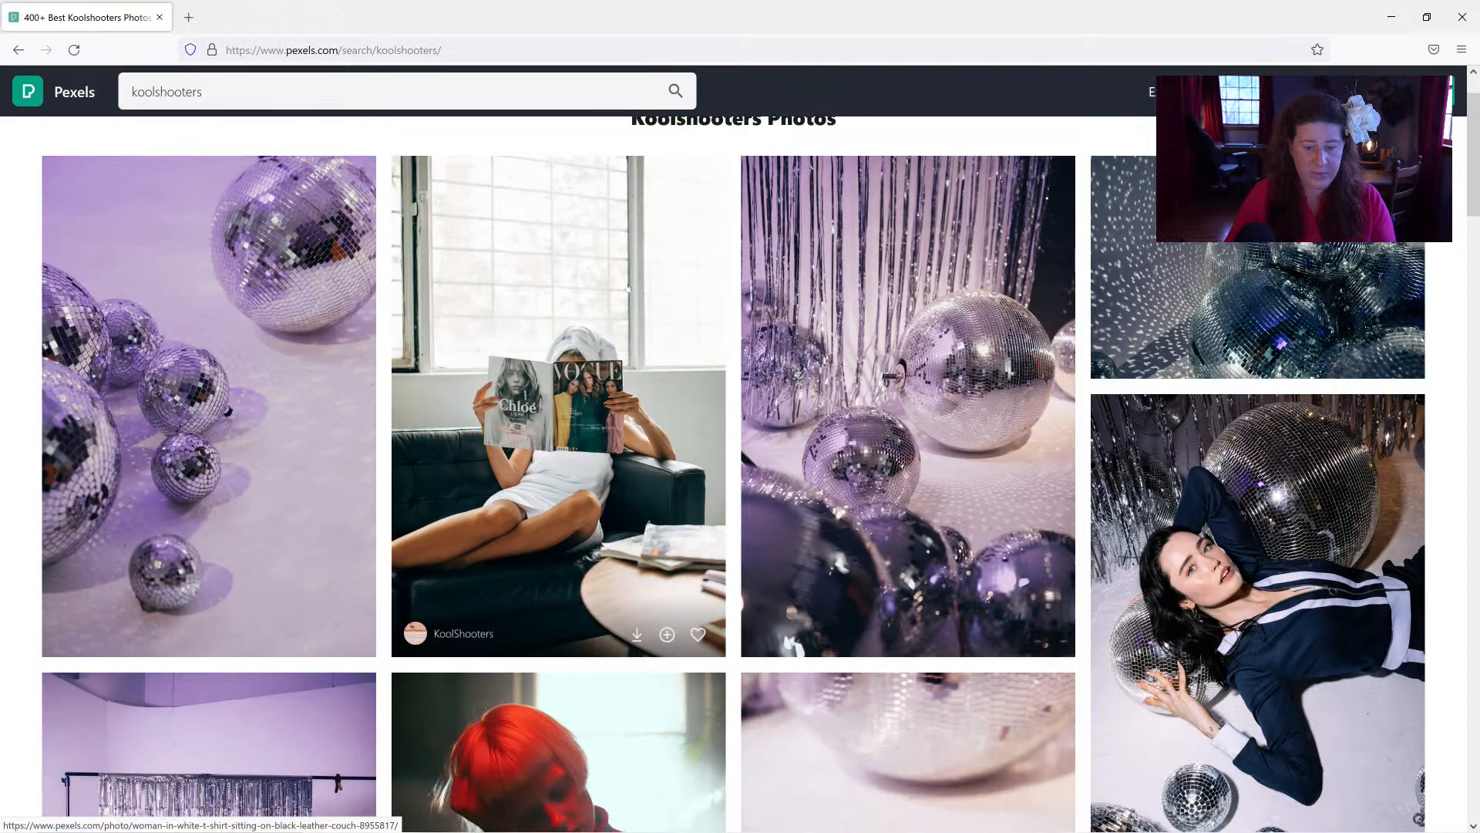
scroll(767, 259, "up", 8)
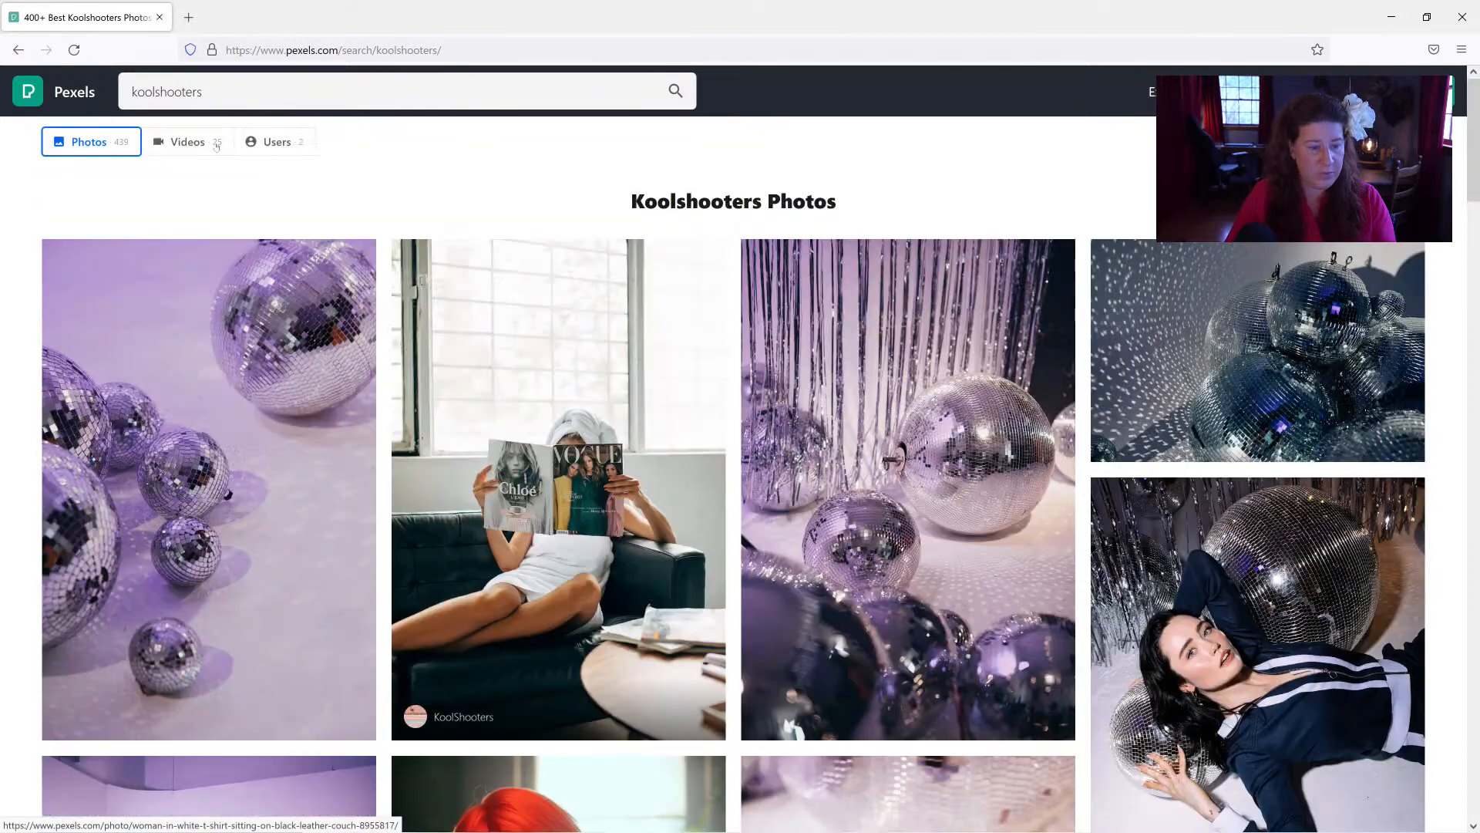
Step: Show only the videos for the koolshooters search and browse through them
left_click(187, 142)
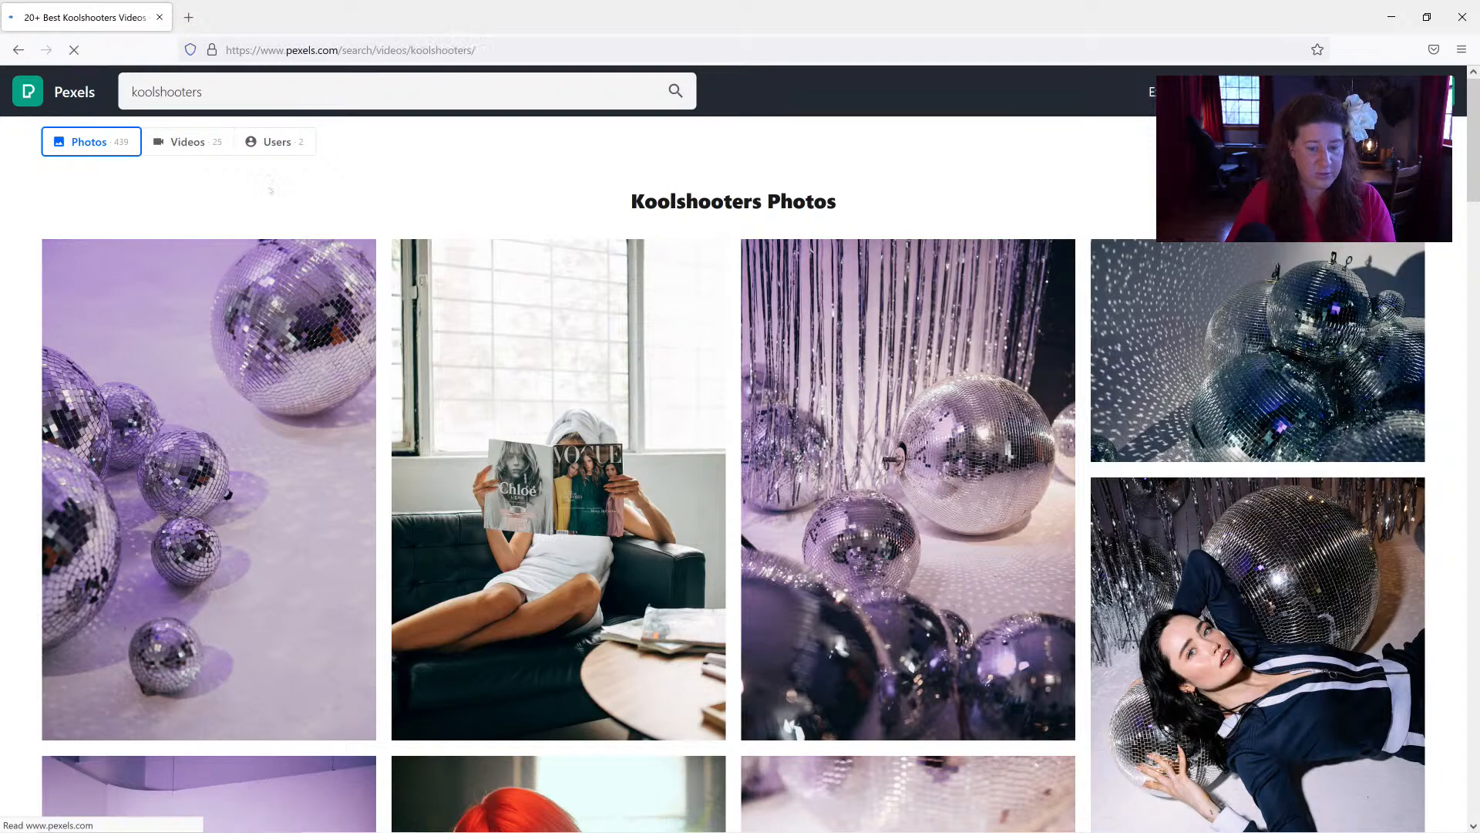
scroll(363, 227, "down", 20)
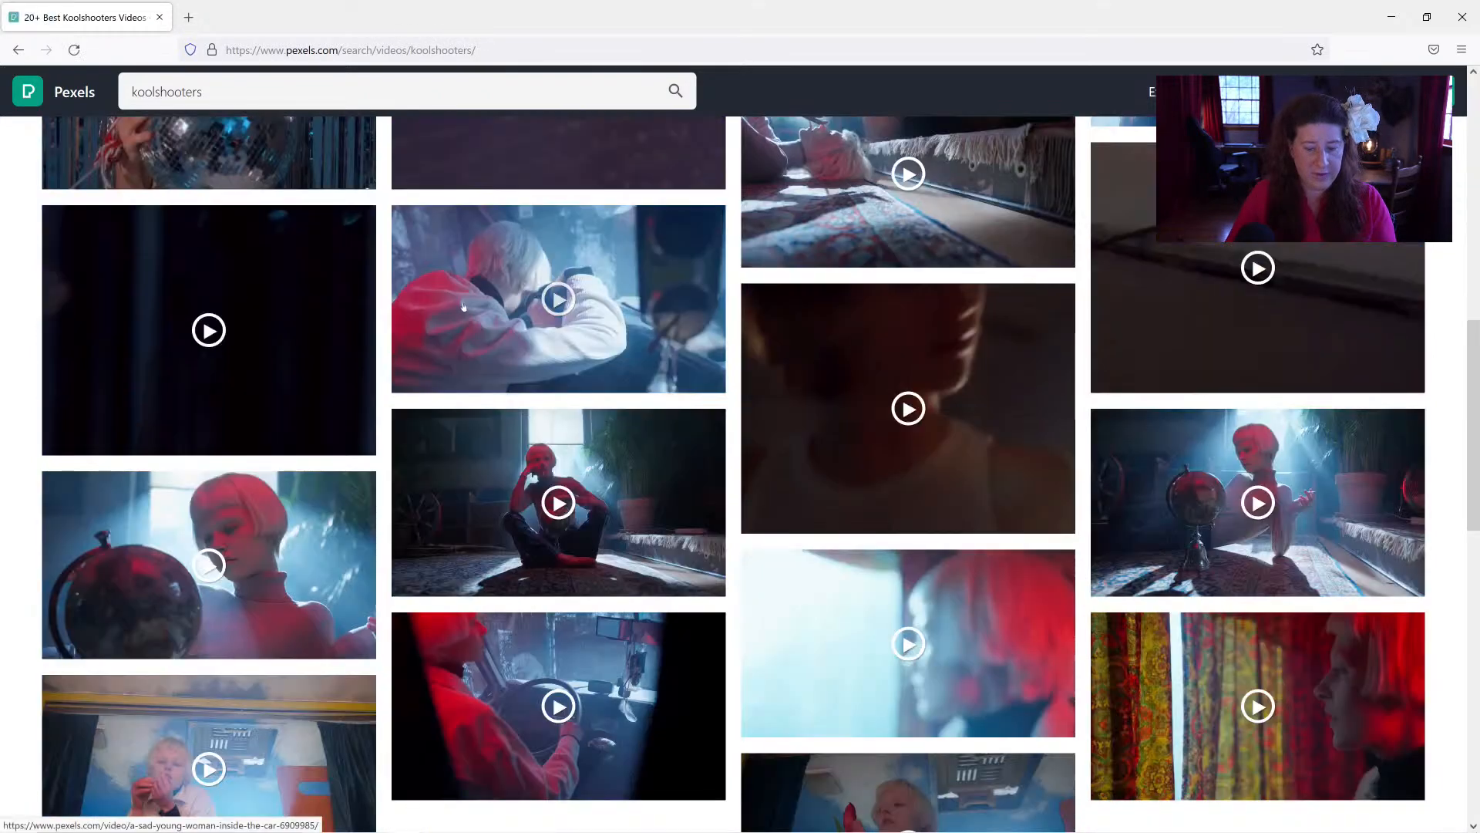
scroll(464, 306, "up", 15)
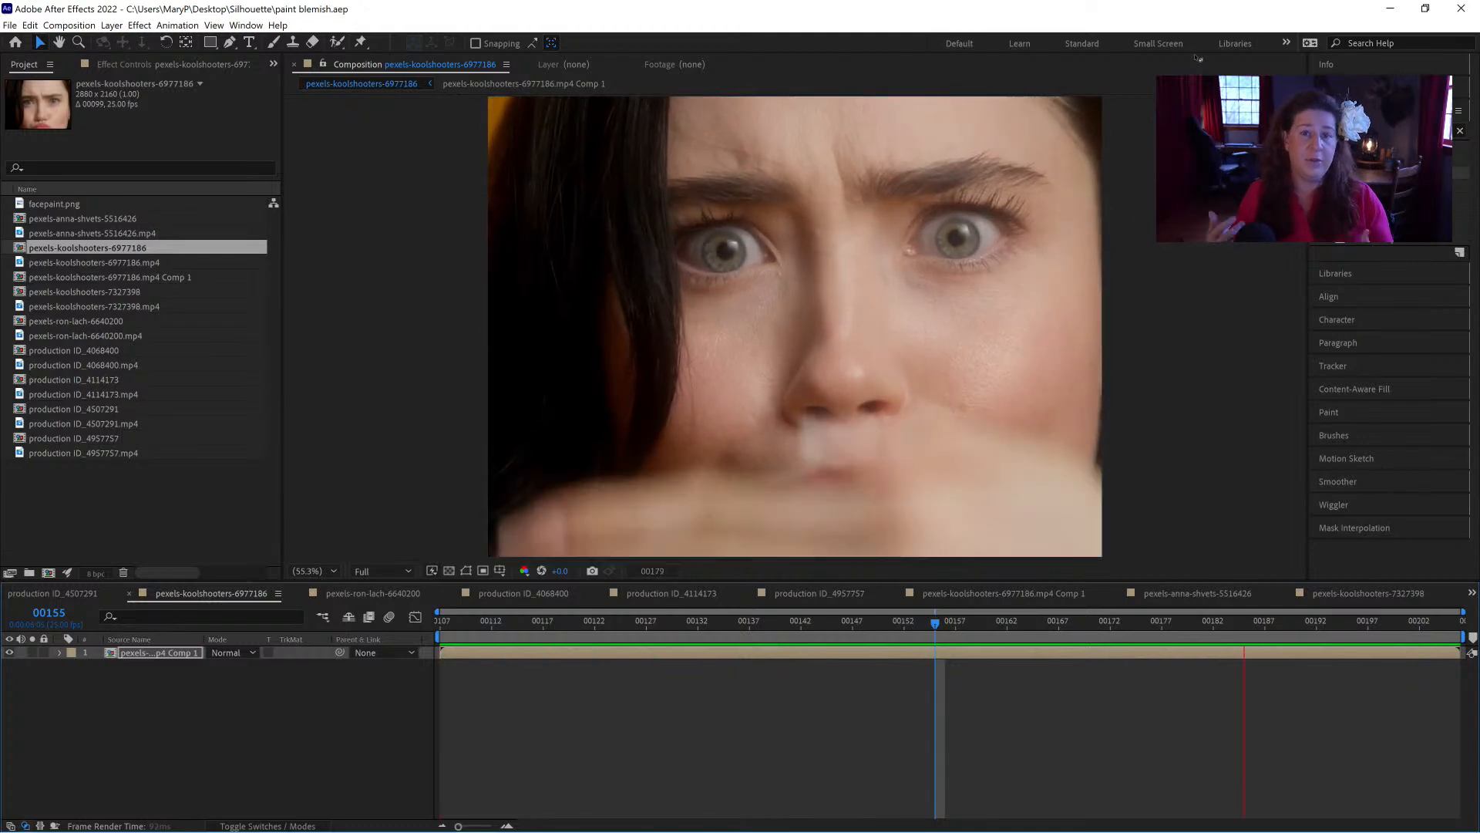
Step: Back in After Effects, stop the playback and return the playhead to the composition's first frame, 00107
key("space")
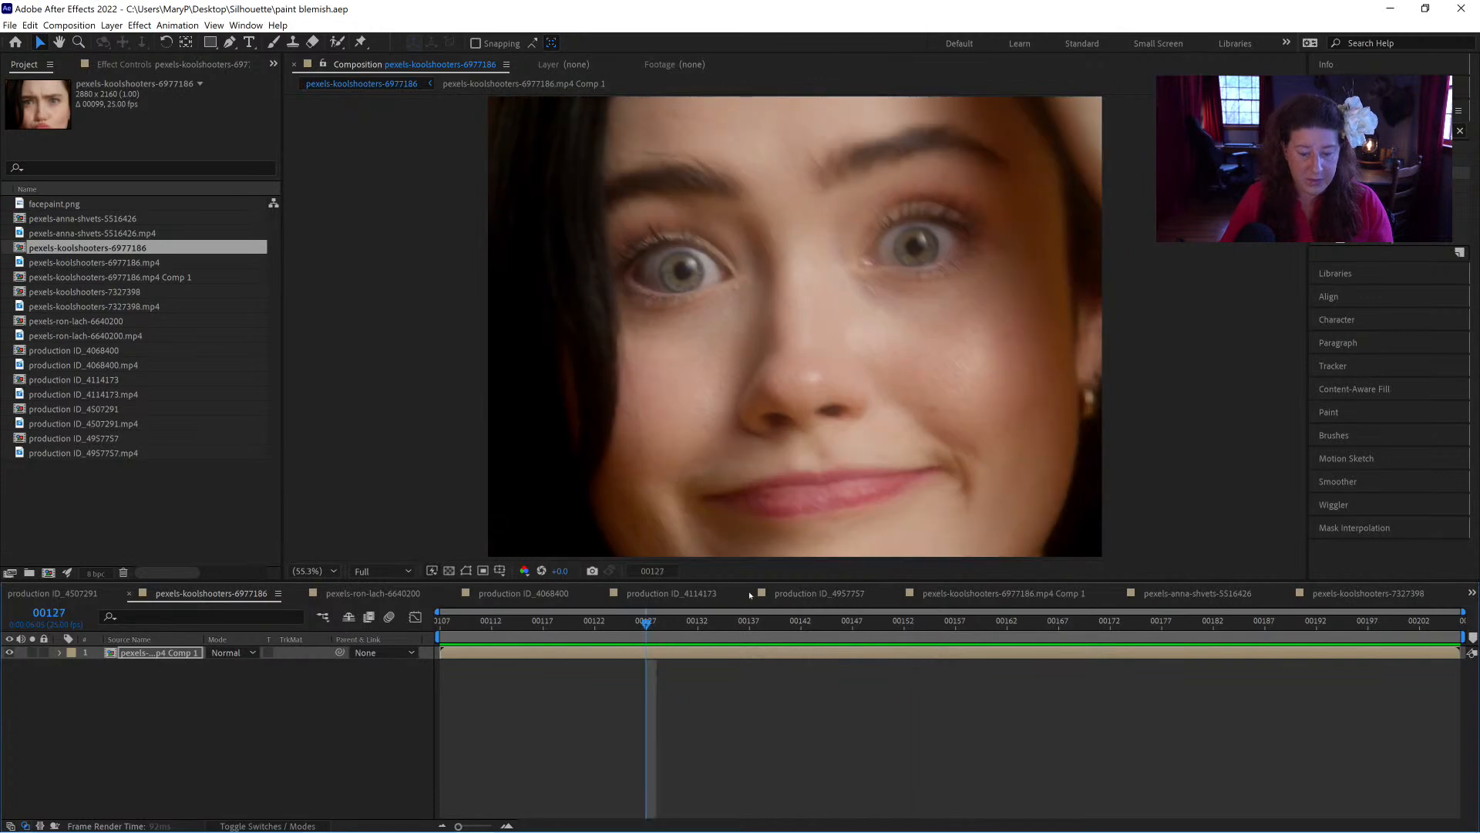
left_click(482, 632)
left_click_drag(481, 634, 424, 637)
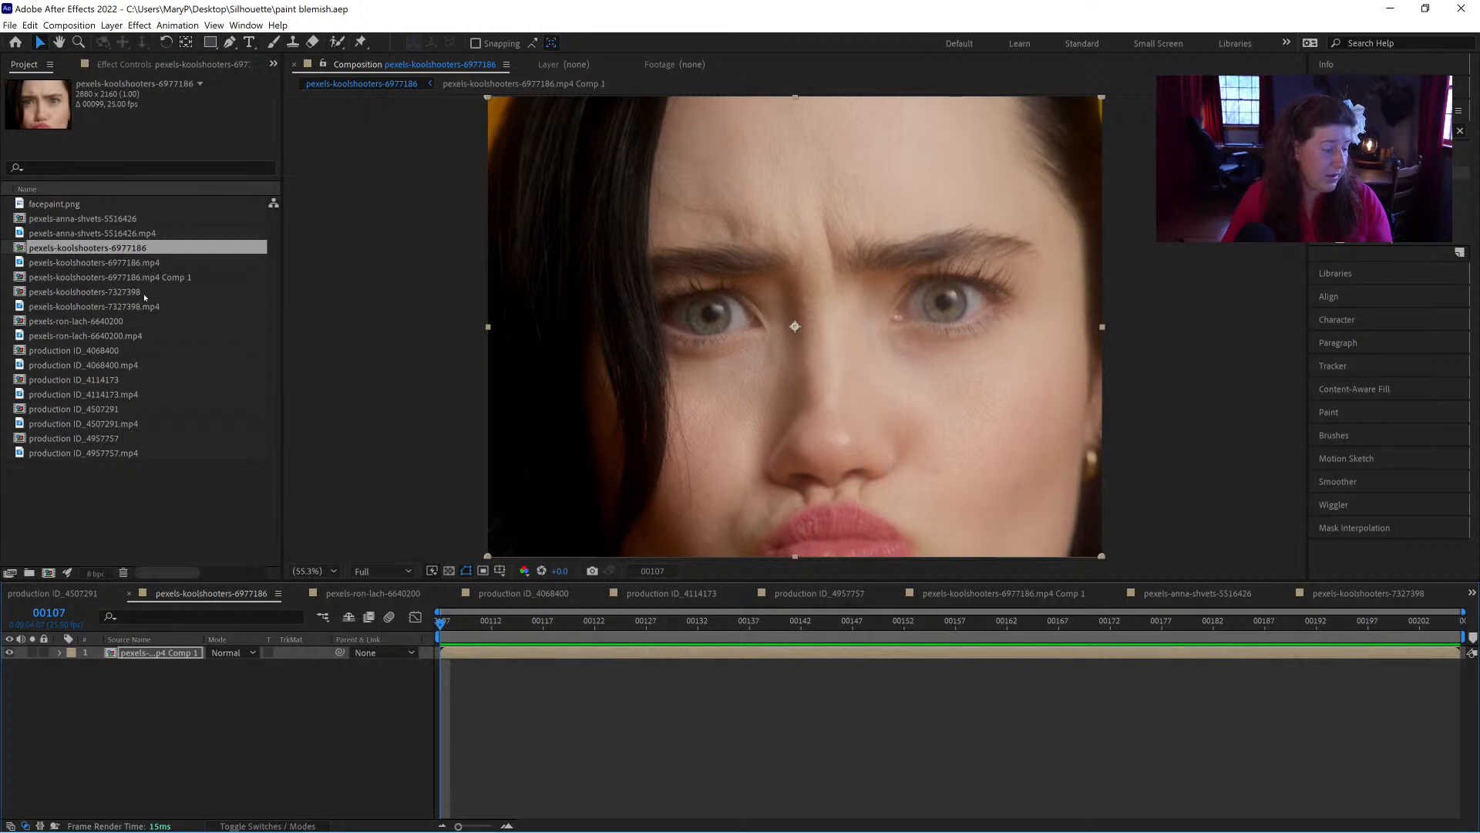
Step: Open the pexels-koolshooters-6977186.mp4 Comp 1, pexels-koolshooters-7327398, feathered-headband portrait and production ID_4068400 compositions one after another to review their footage
left_click(75, 276)
double_click(75, 276)
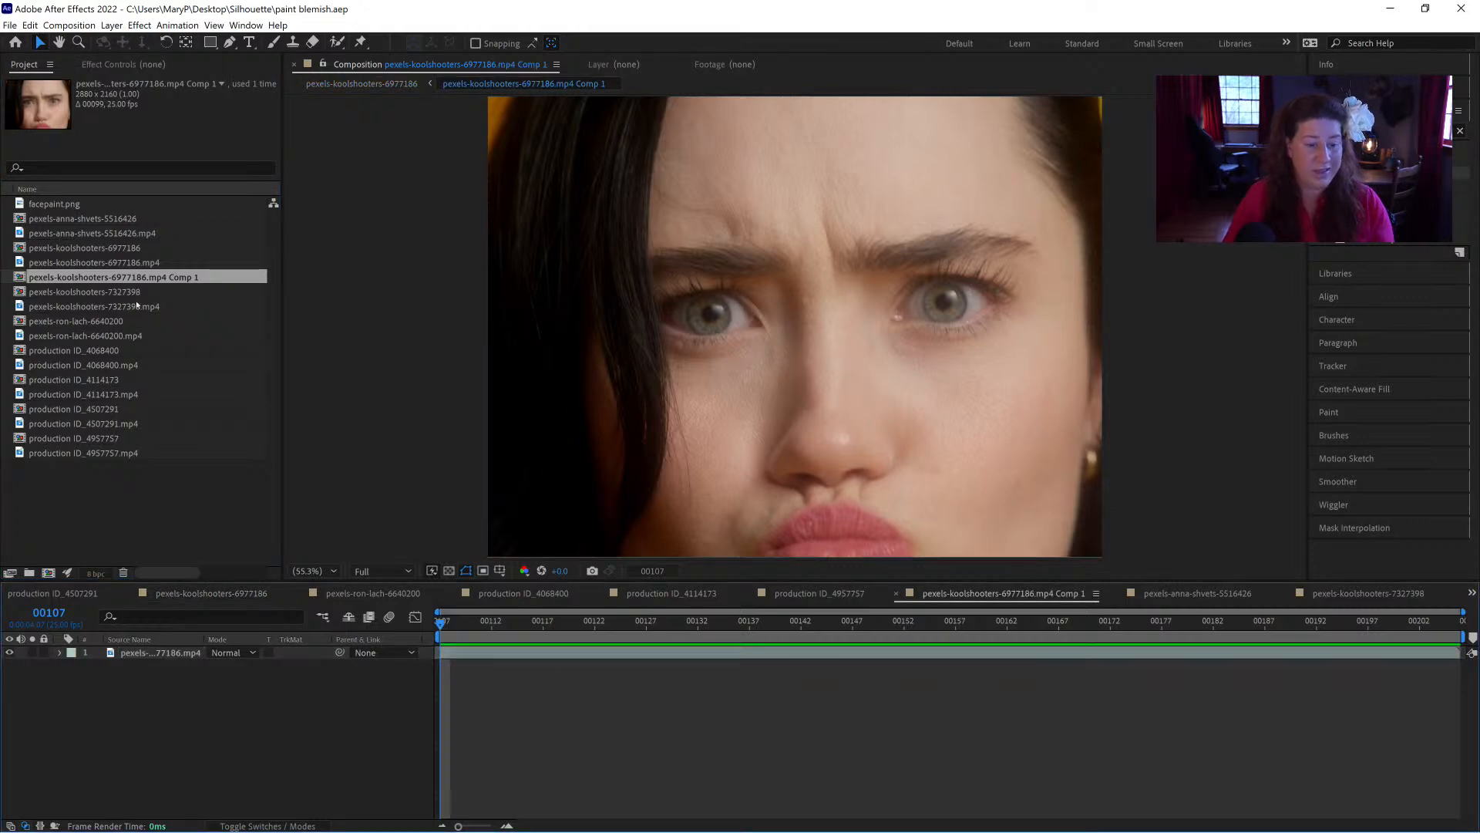
double_click(69, 291)
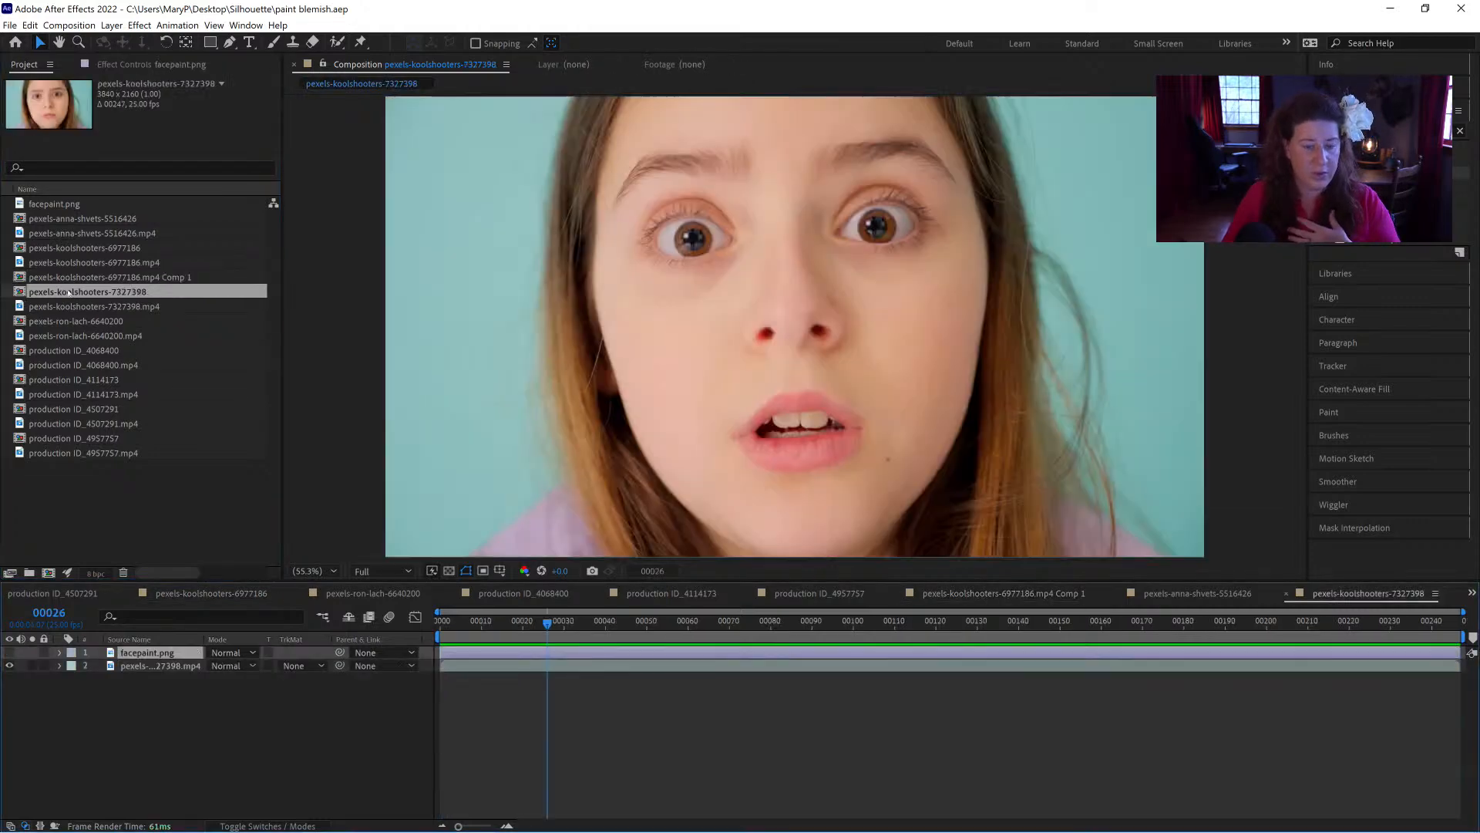
double_click(69, 320)
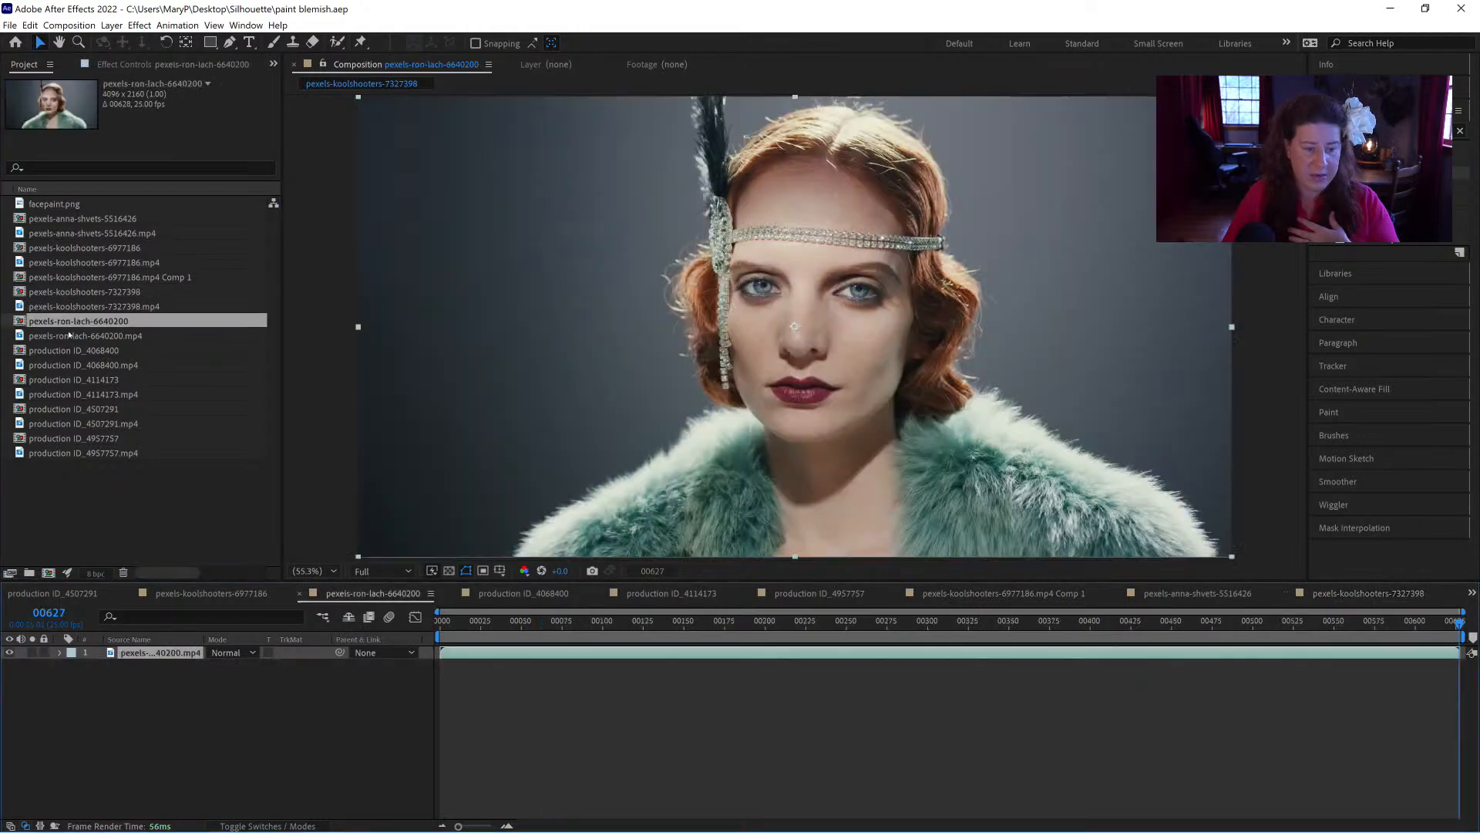
double_click(60, 354)
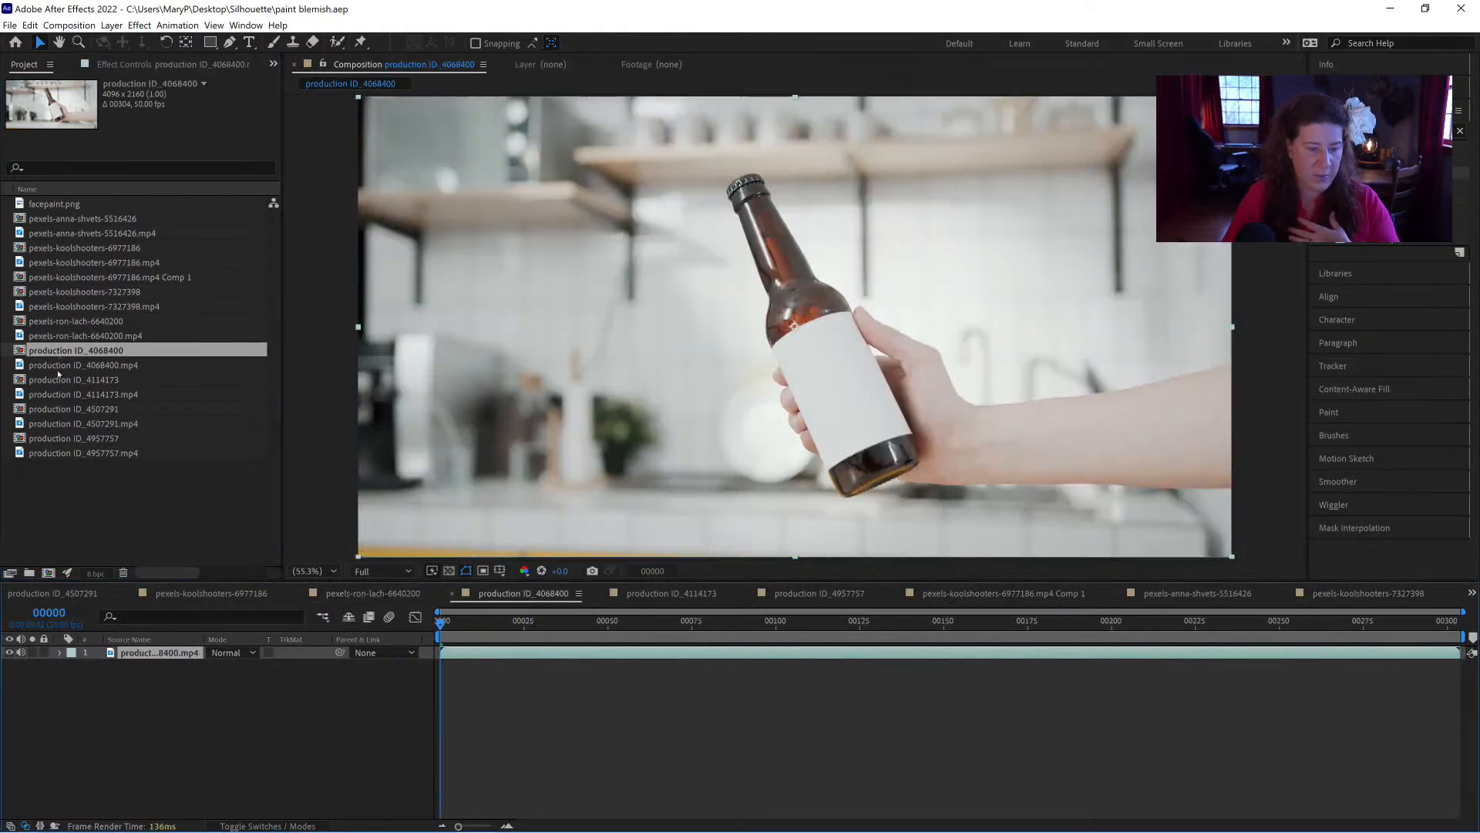
Step: Open the production ID_4114173 soda can composition and play it from the first frame
double_click(56, 380)
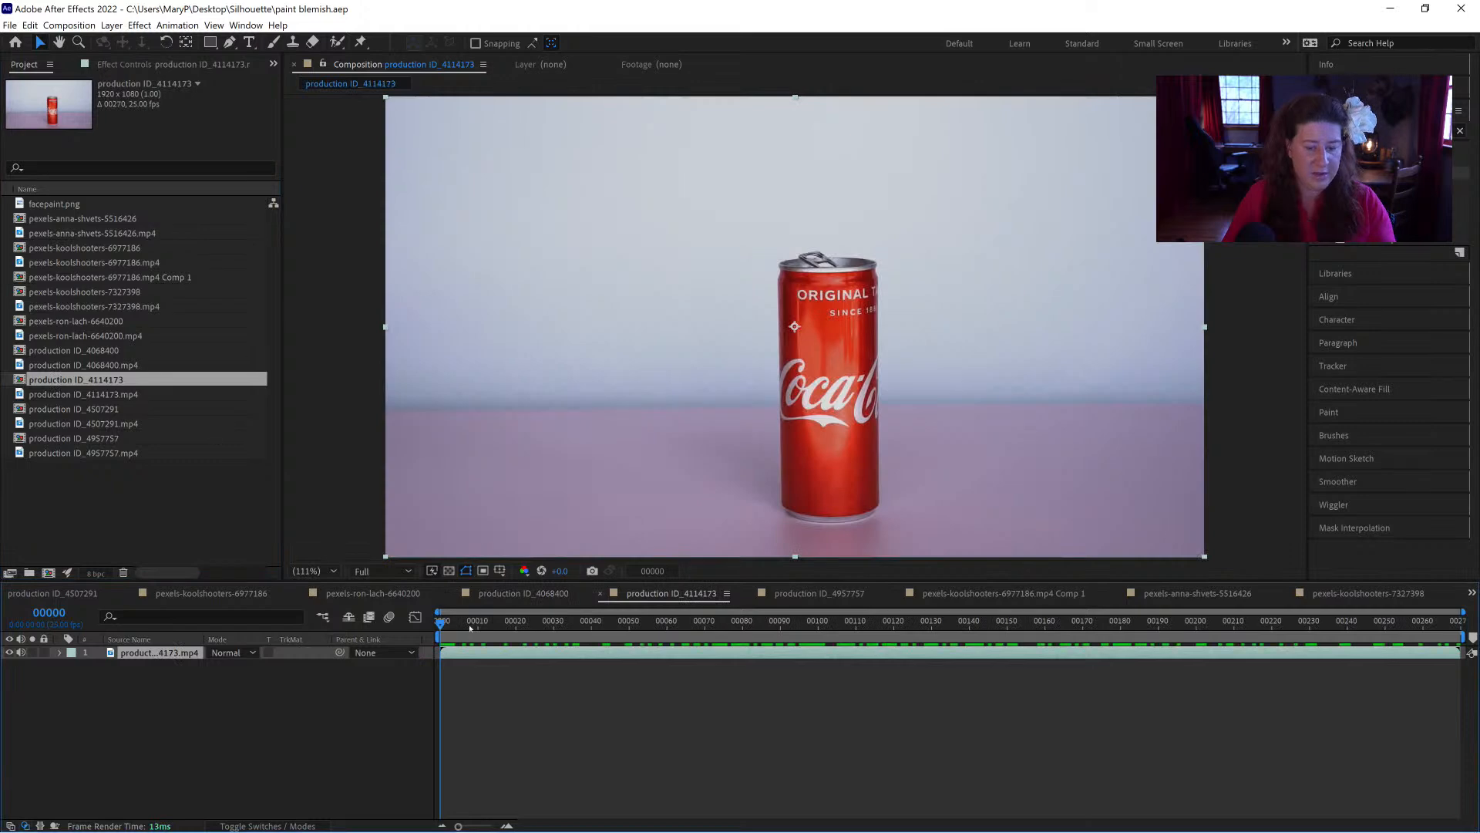
left_click_drag(485, 630, 388, 625)
key("space")
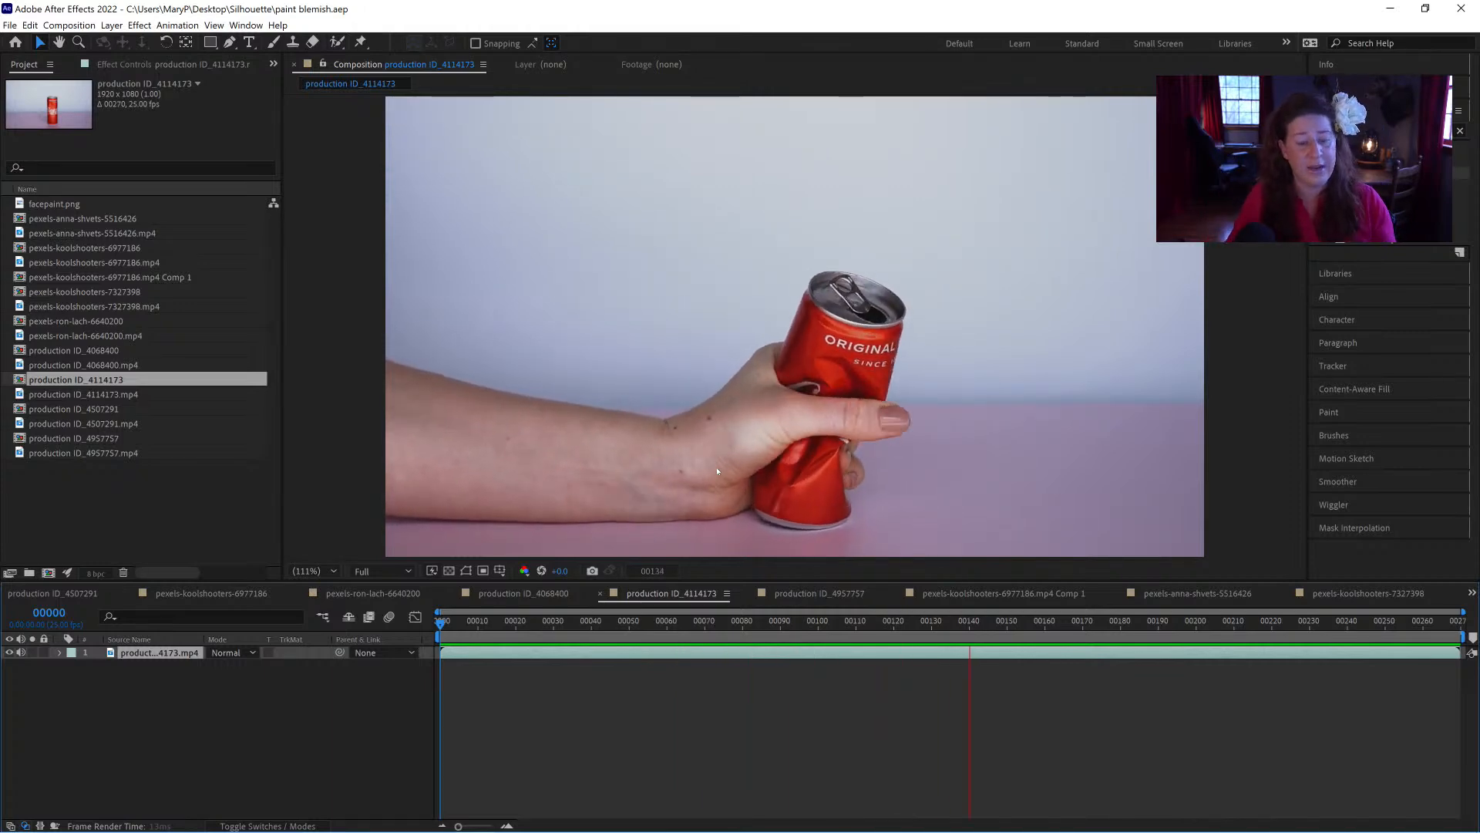
Step: Reopen the pexels-koolshooters-7327398 composition and move the playhead to frame 00000
left_click(72, 408)
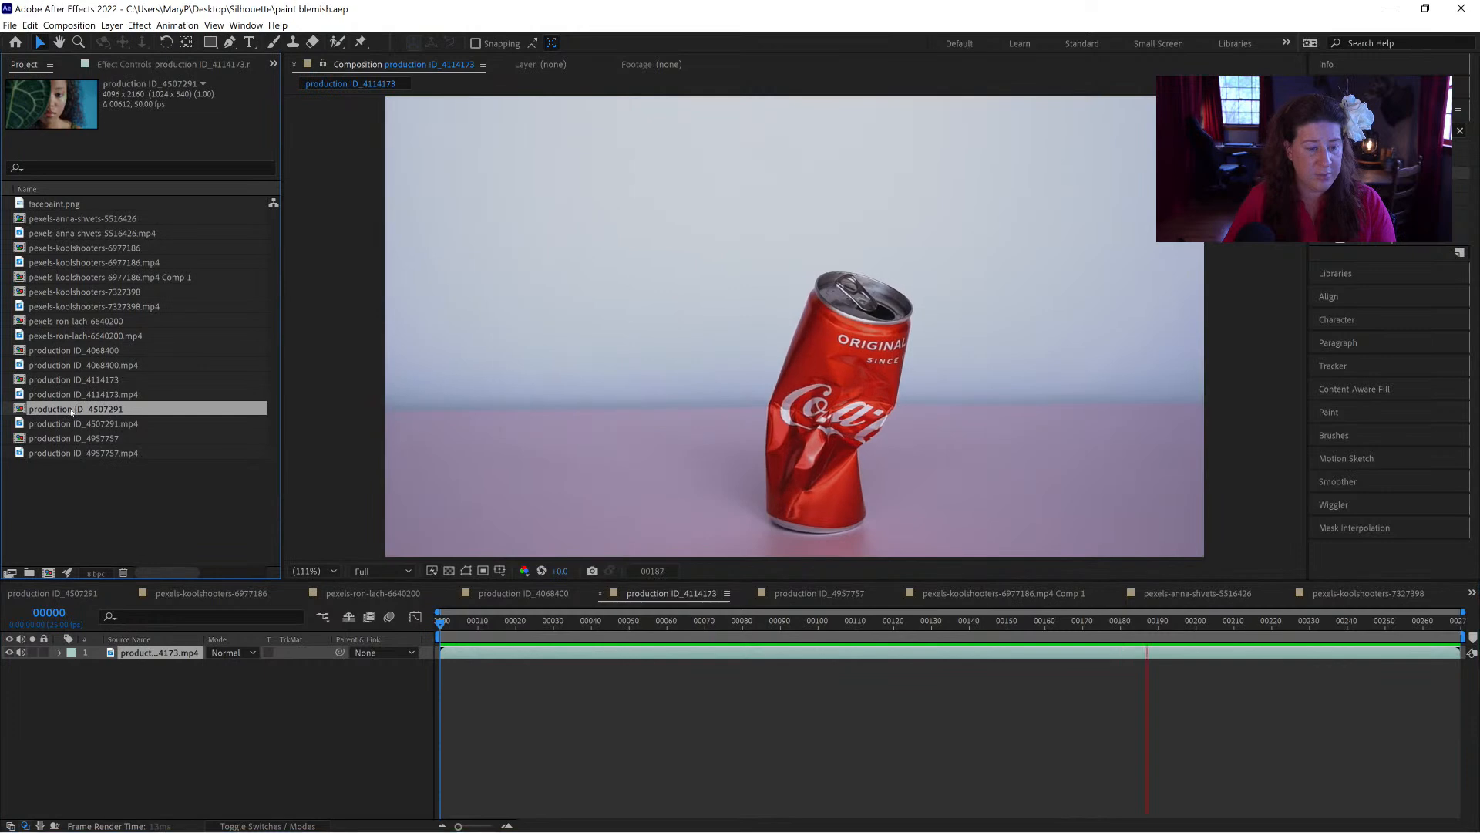
left_click(57, 439)
left_click(49, 277)
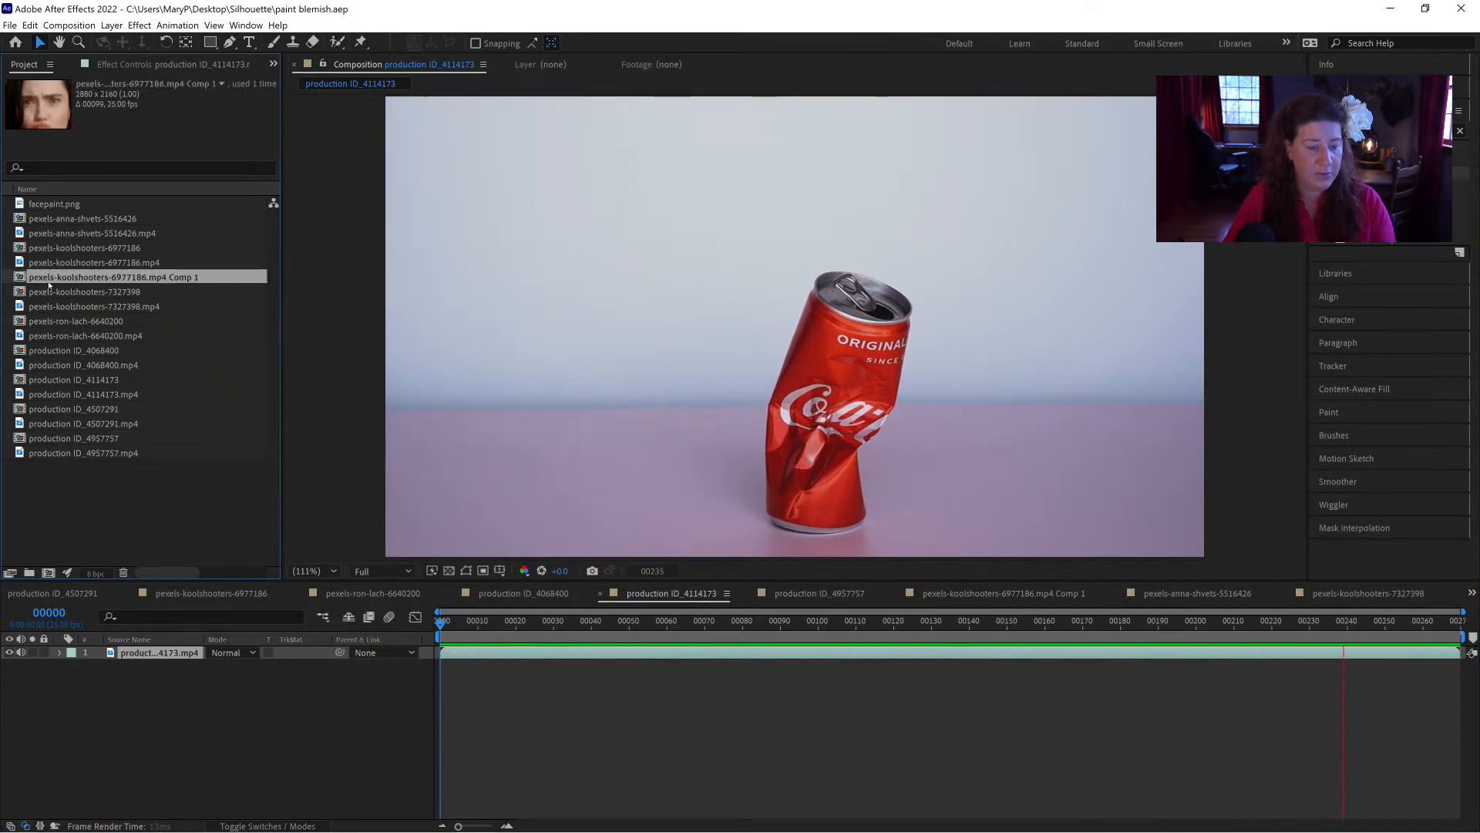
double_click(49, 292)
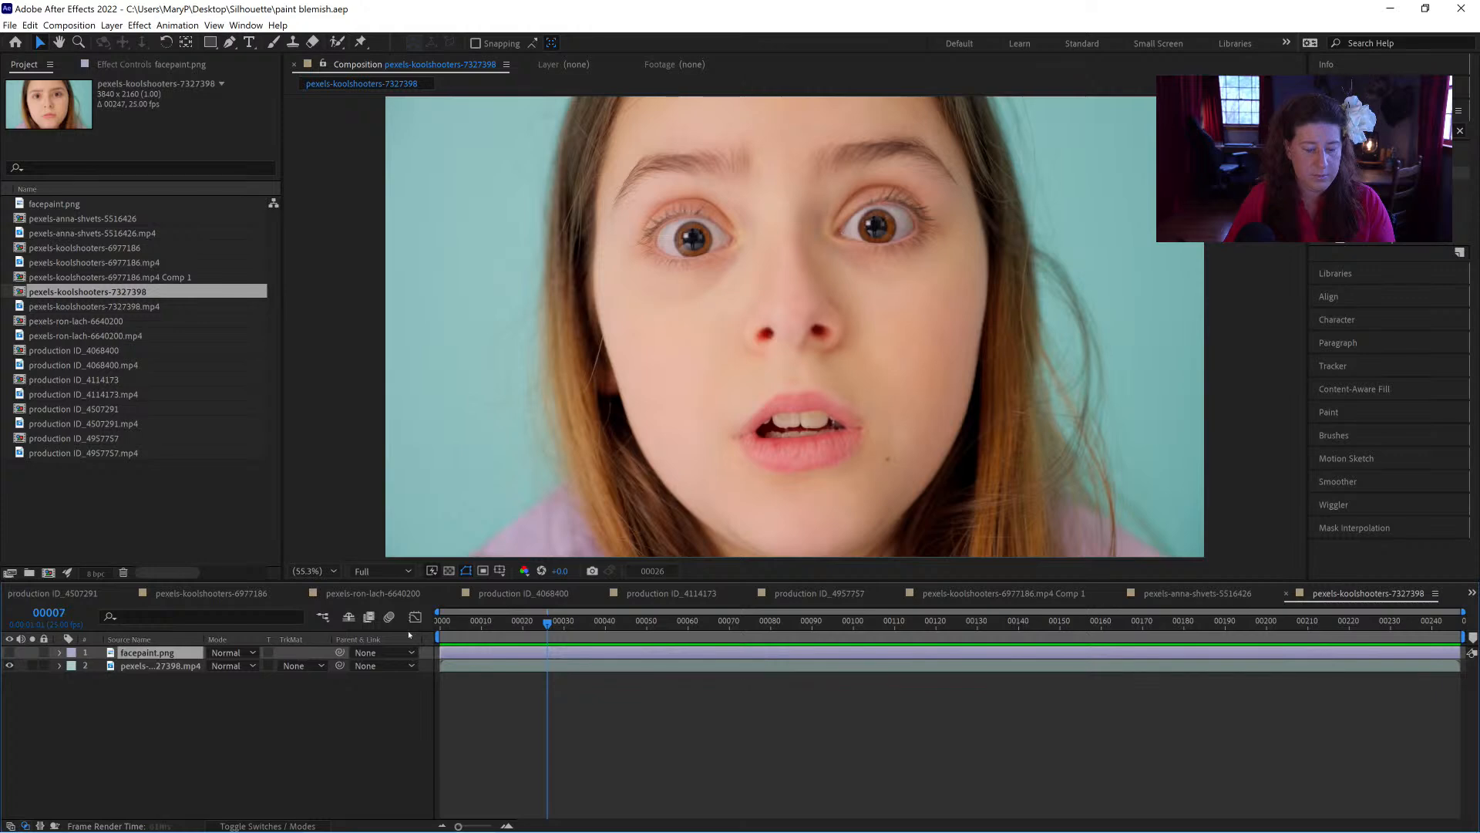
key("Home")
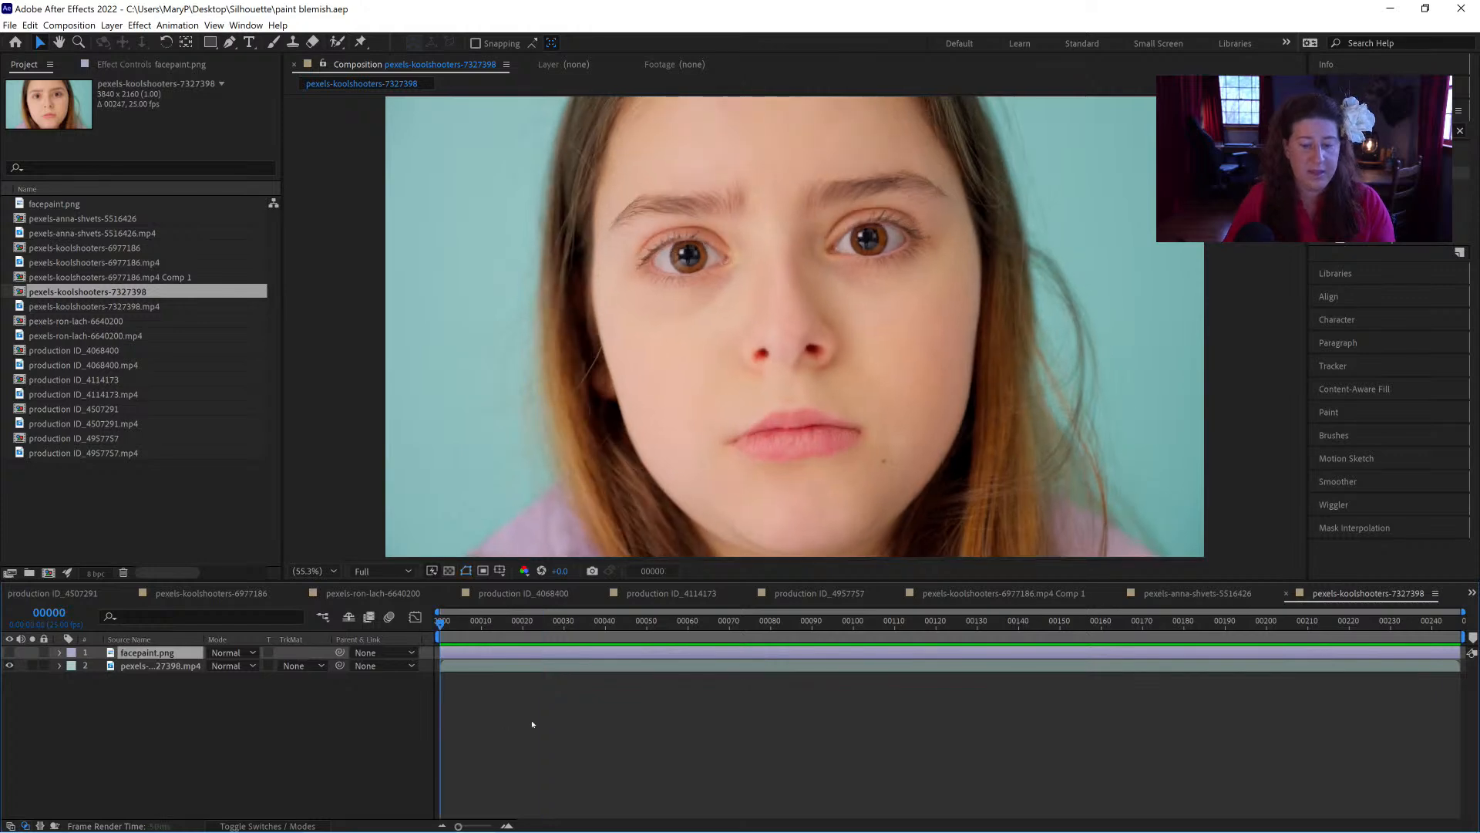
Step: Play the pexels-koolshooters-7327398 composition to review the facial movement and return to the first frame
key("space")
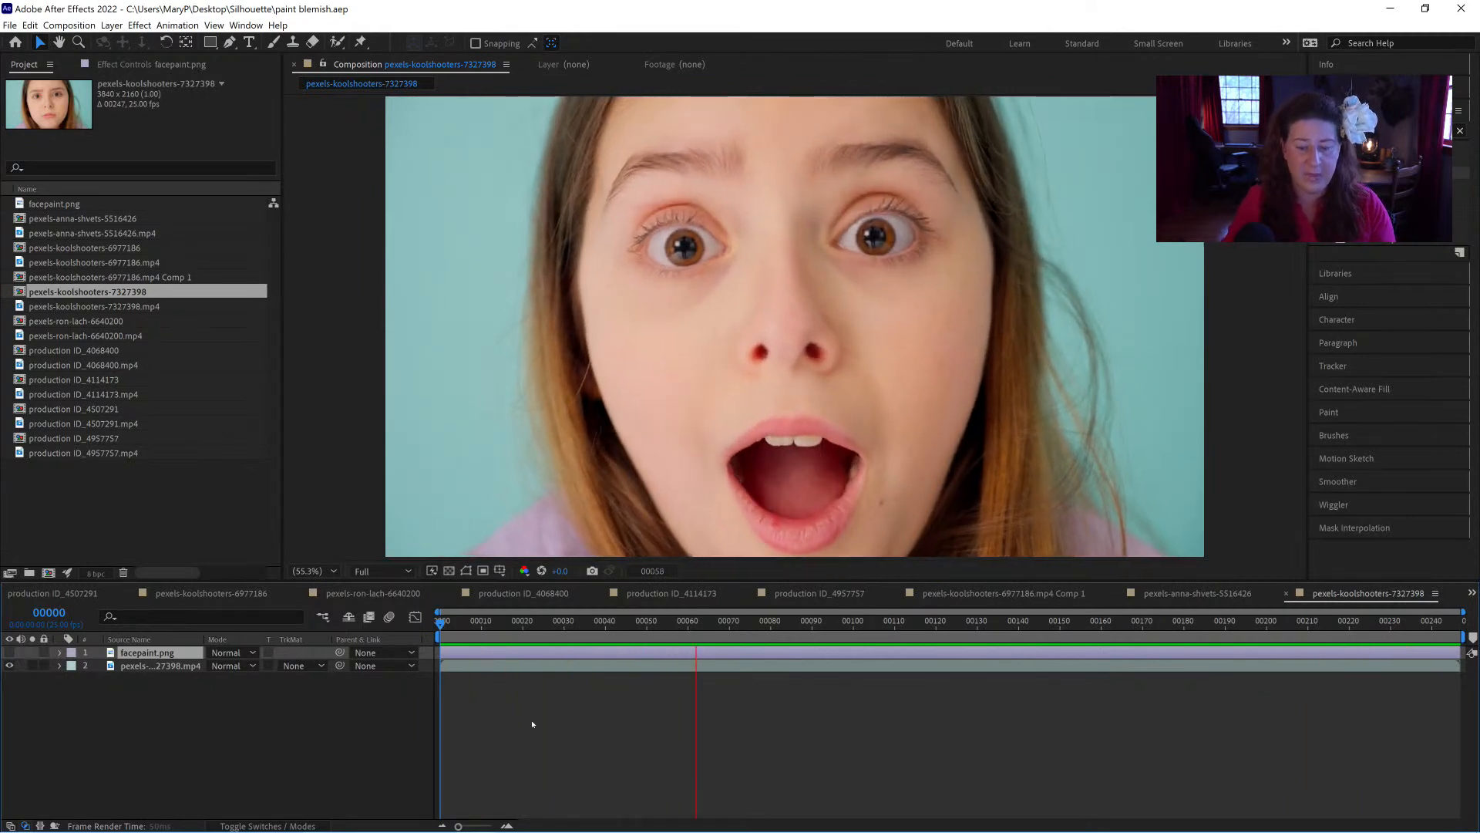
key("space")
left_click_drag(577, 631, 342, 632)
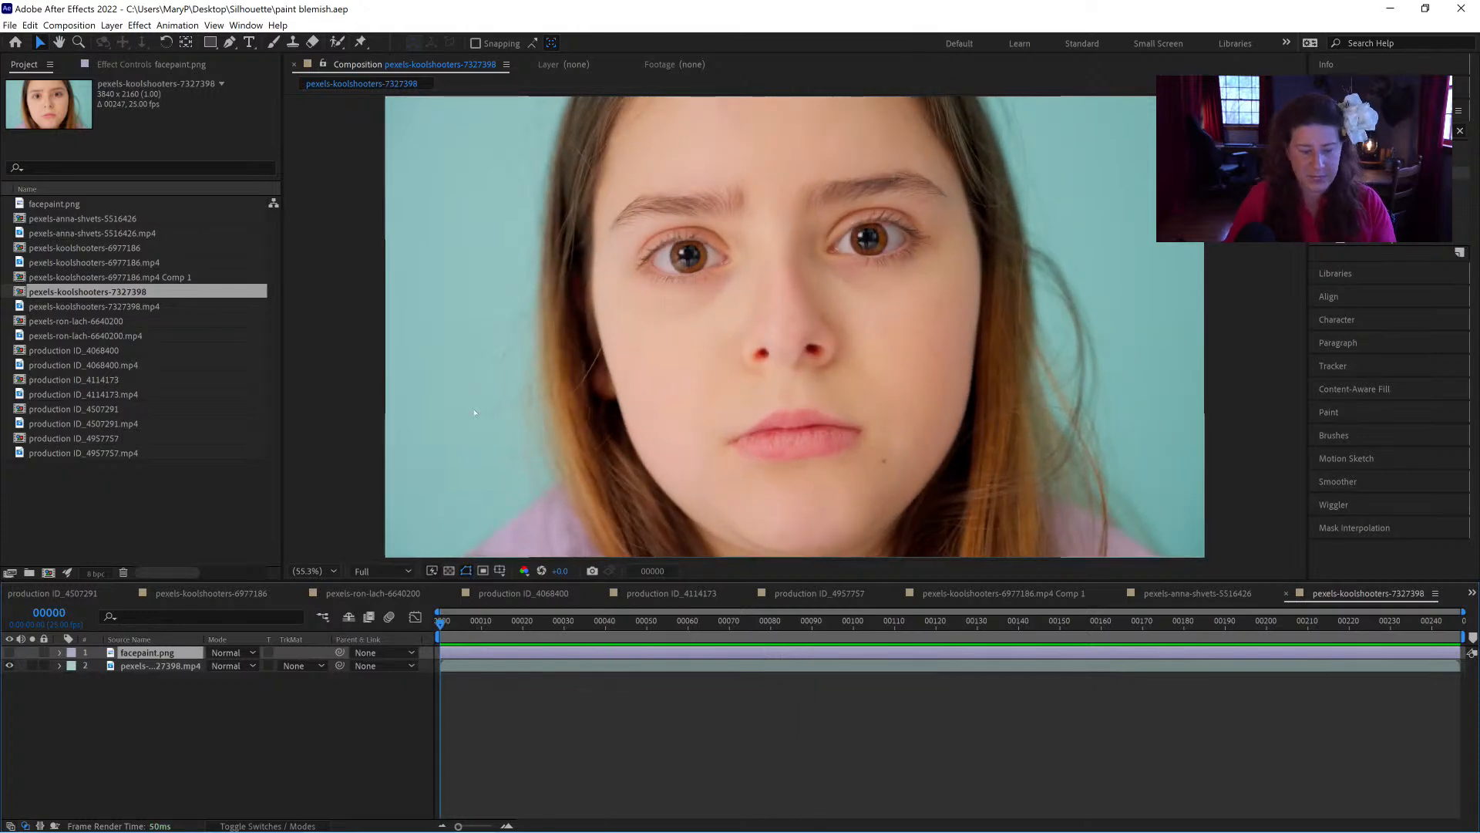
Step: Show the facepaint.png layer over the face to check its design and hide it again
left_click_drag(139, 682, 131, 653)
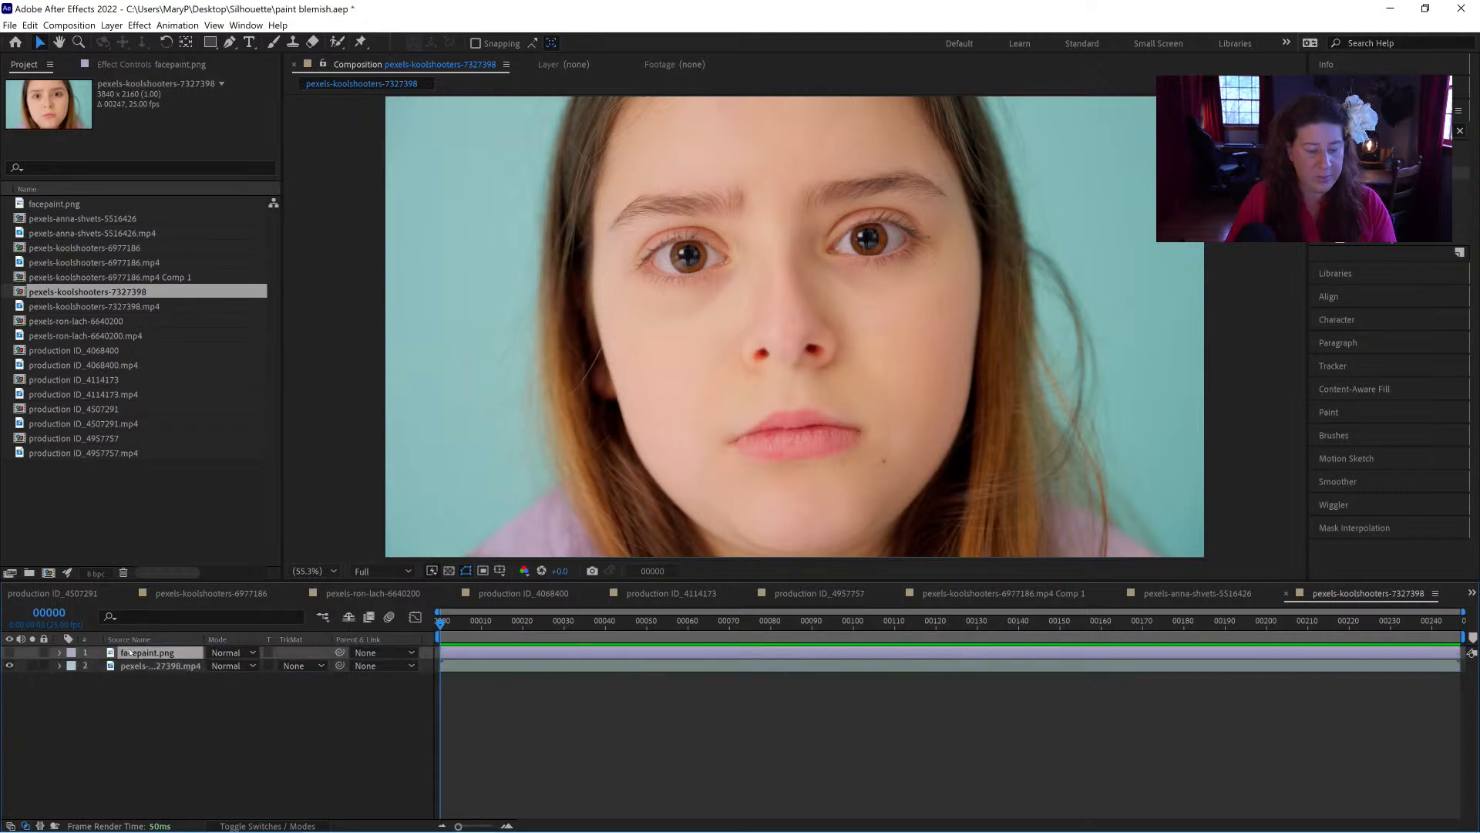
left_click(10, 653)
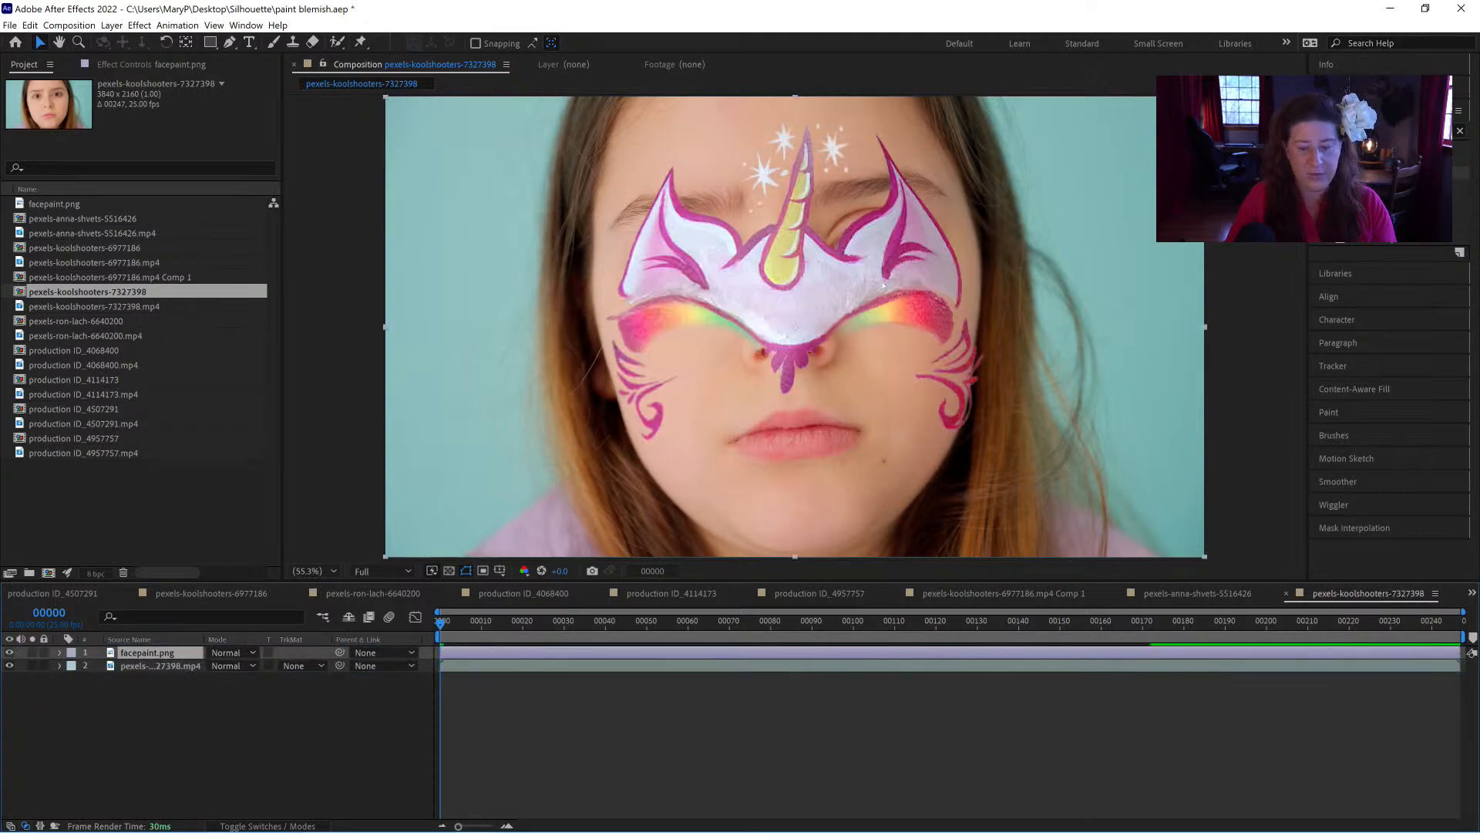
left_click(10, 652)
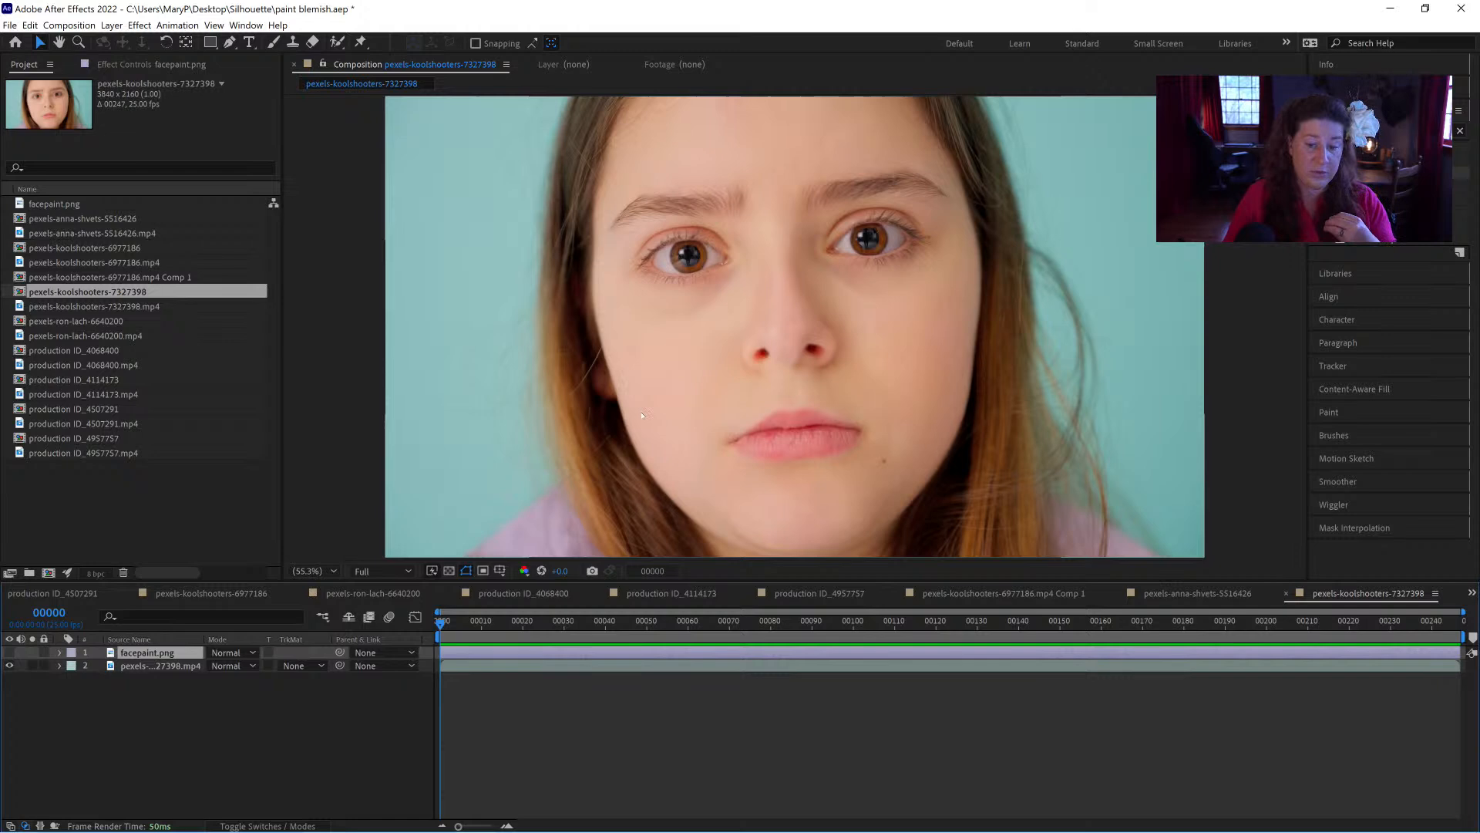
Step: Show the effect settings of the pexels-koolshooters-7327398.mp4 layer and switch off its Mocha Pro effect
left_click(118, 669)
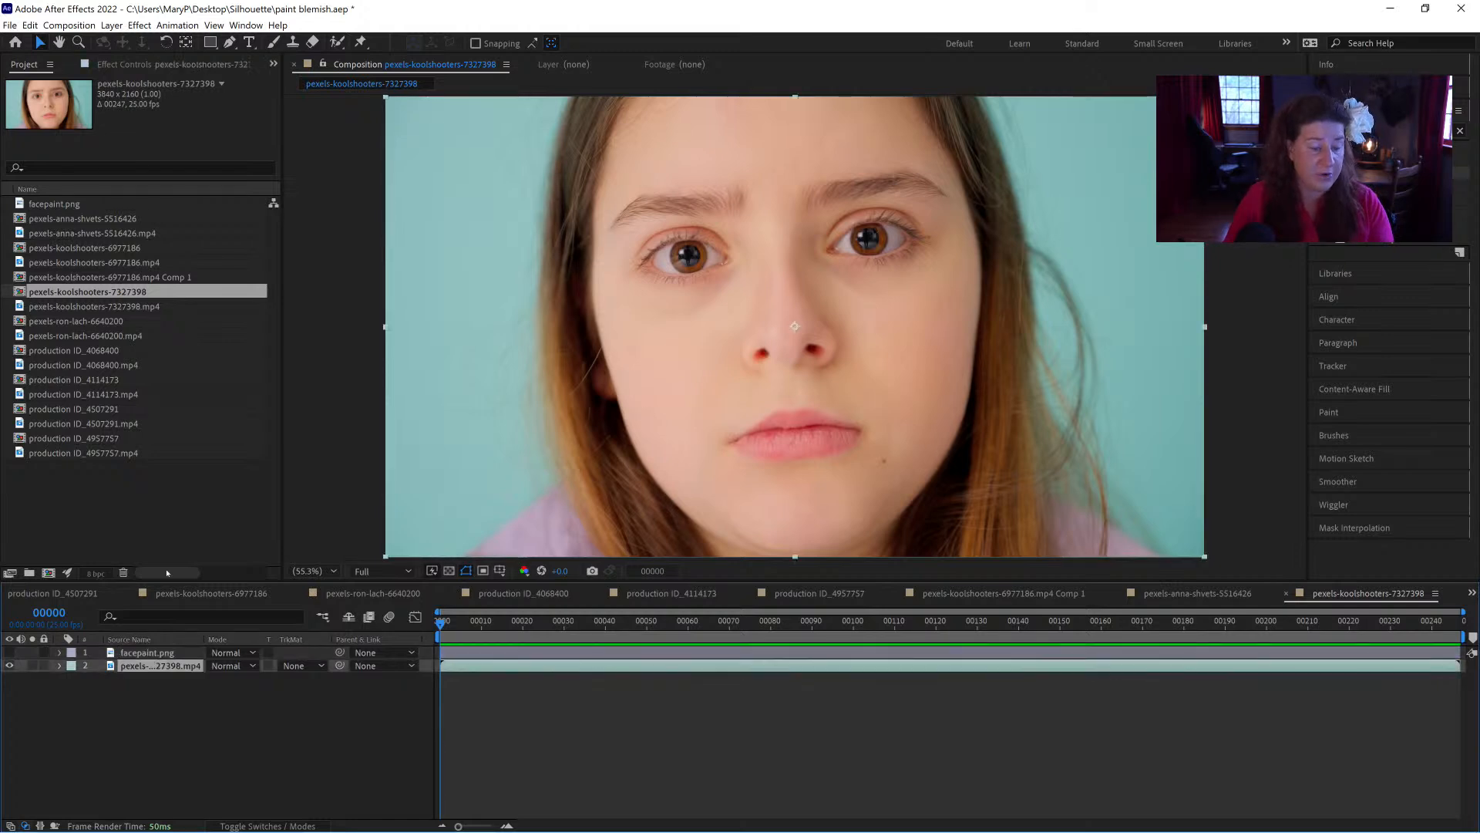
left_click(144, 64)
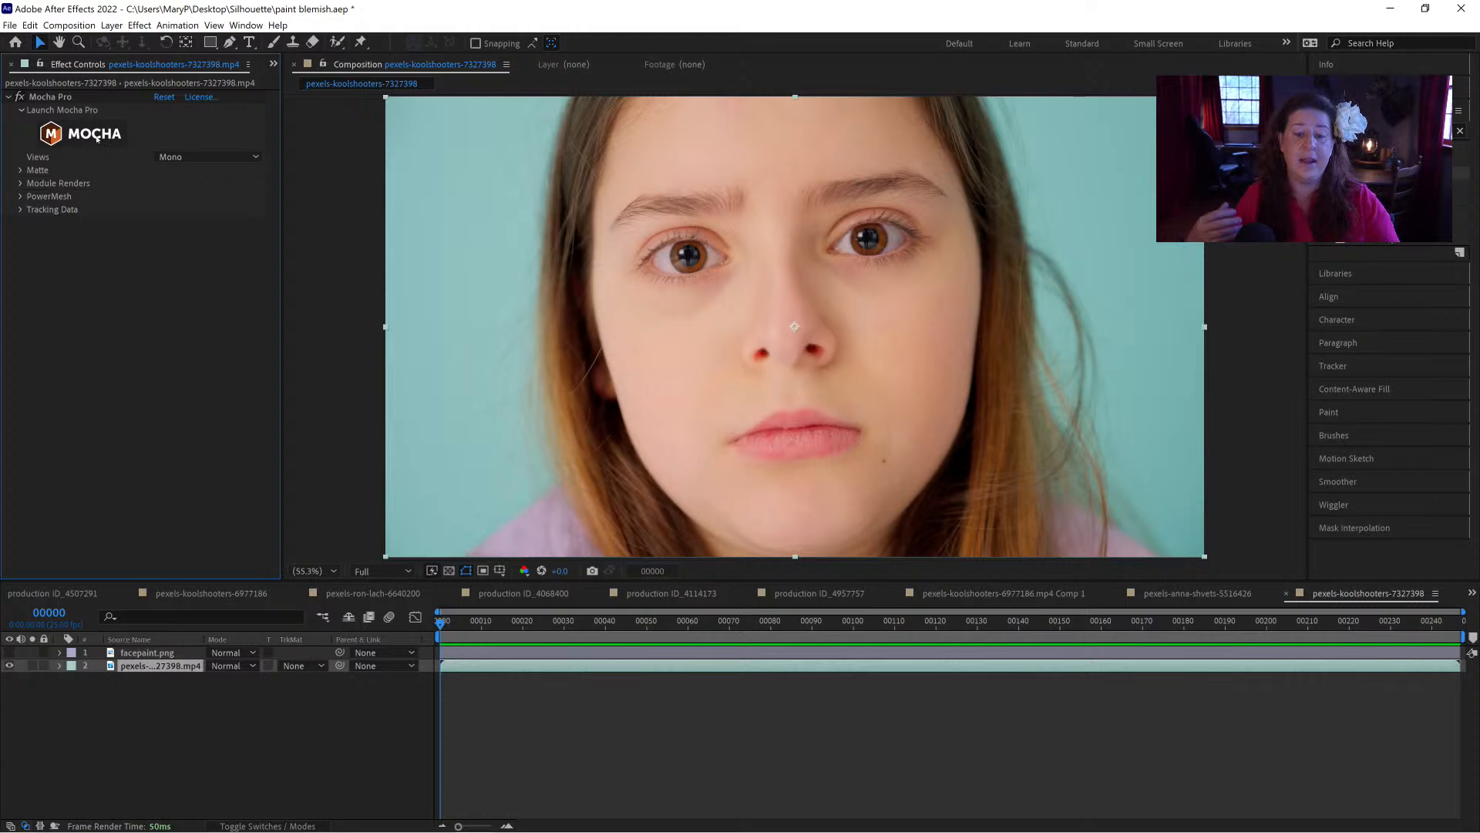
left_click(19, 96)
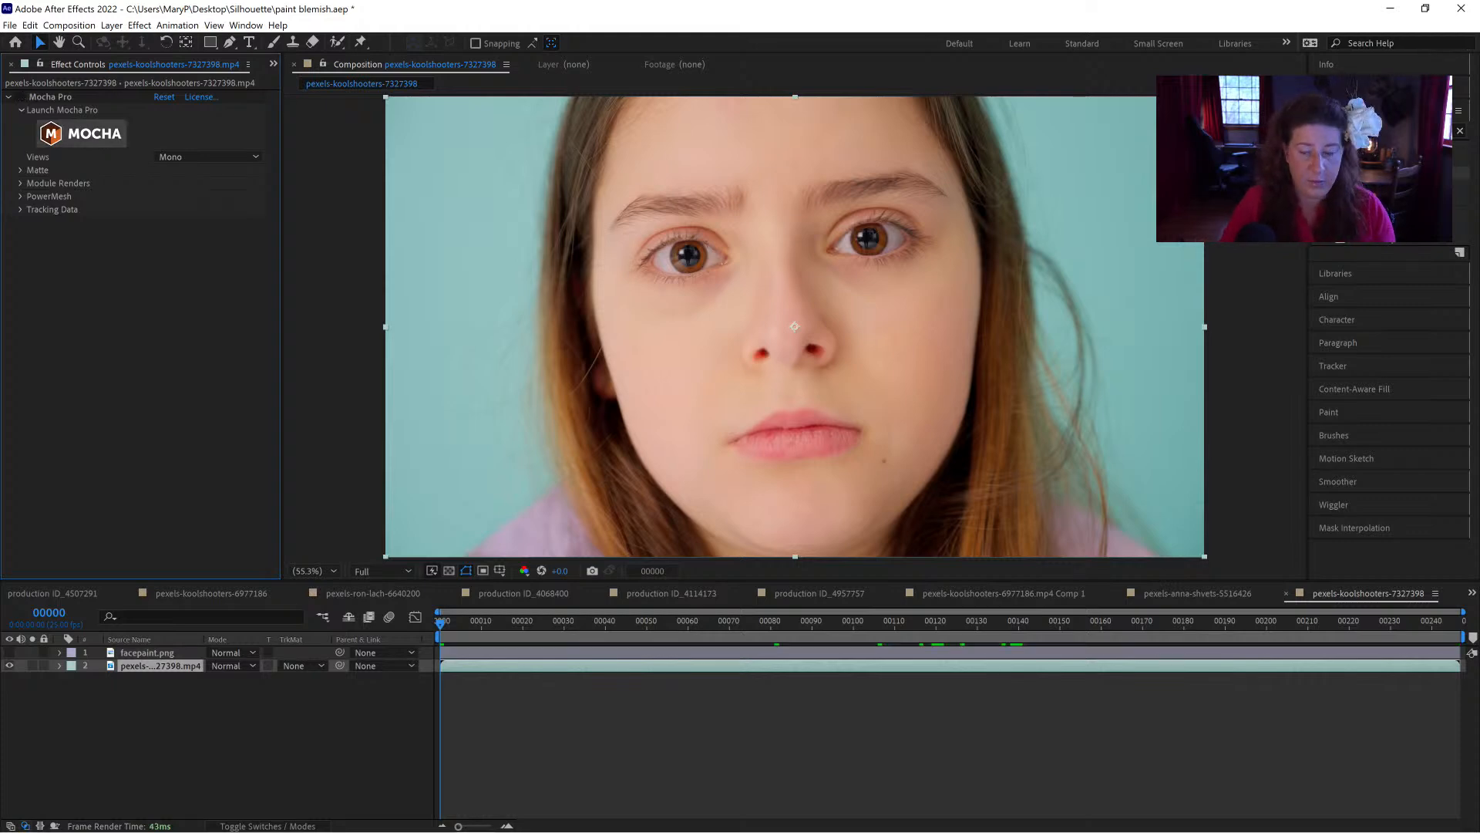
Step: Launch Mocha Pro from the effect on the face footage and dismiss its welcome dialog
left_click_drag(1357, 172, 144, 668)
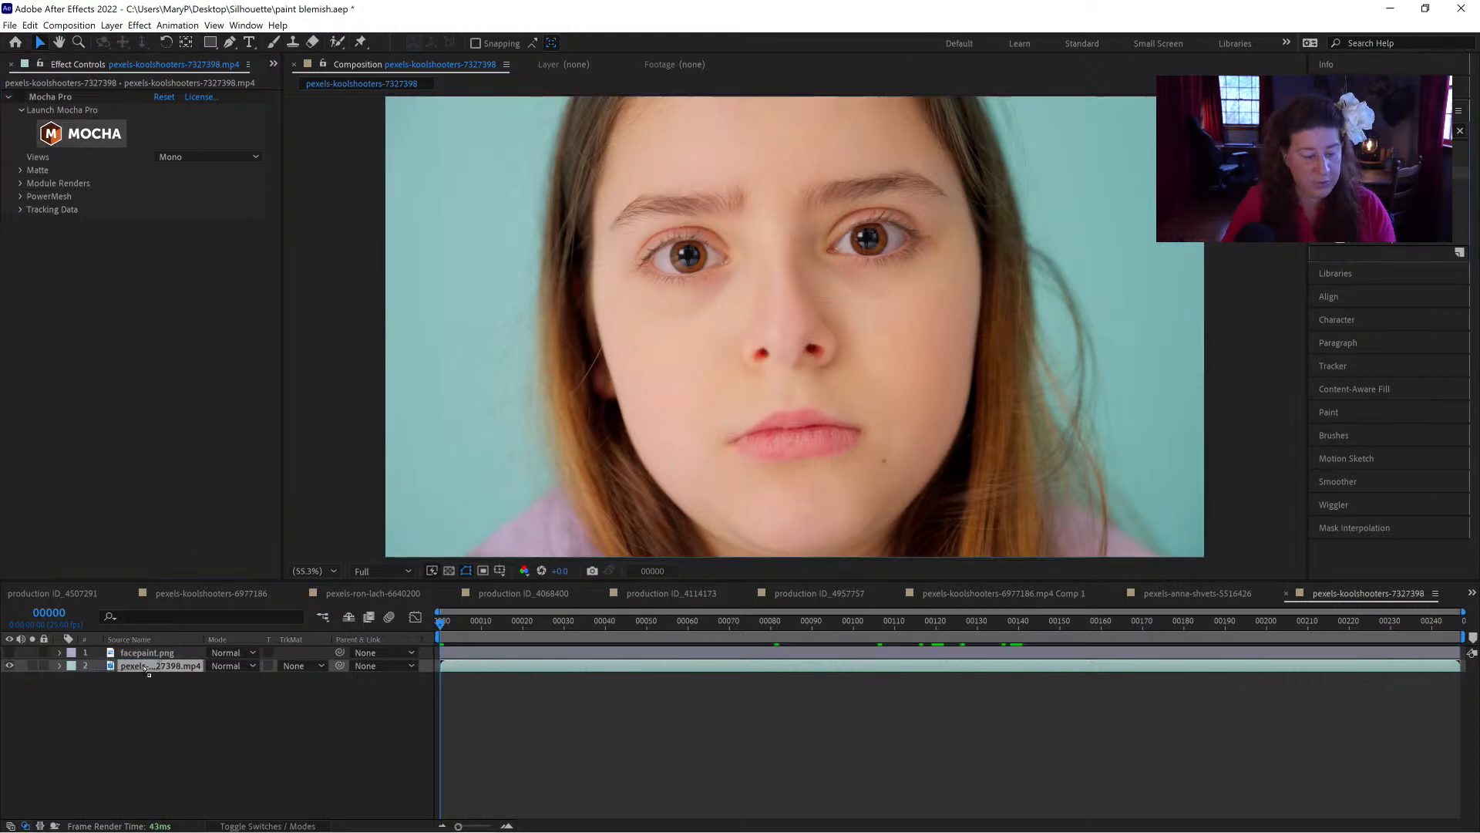
left_click(80, 265)
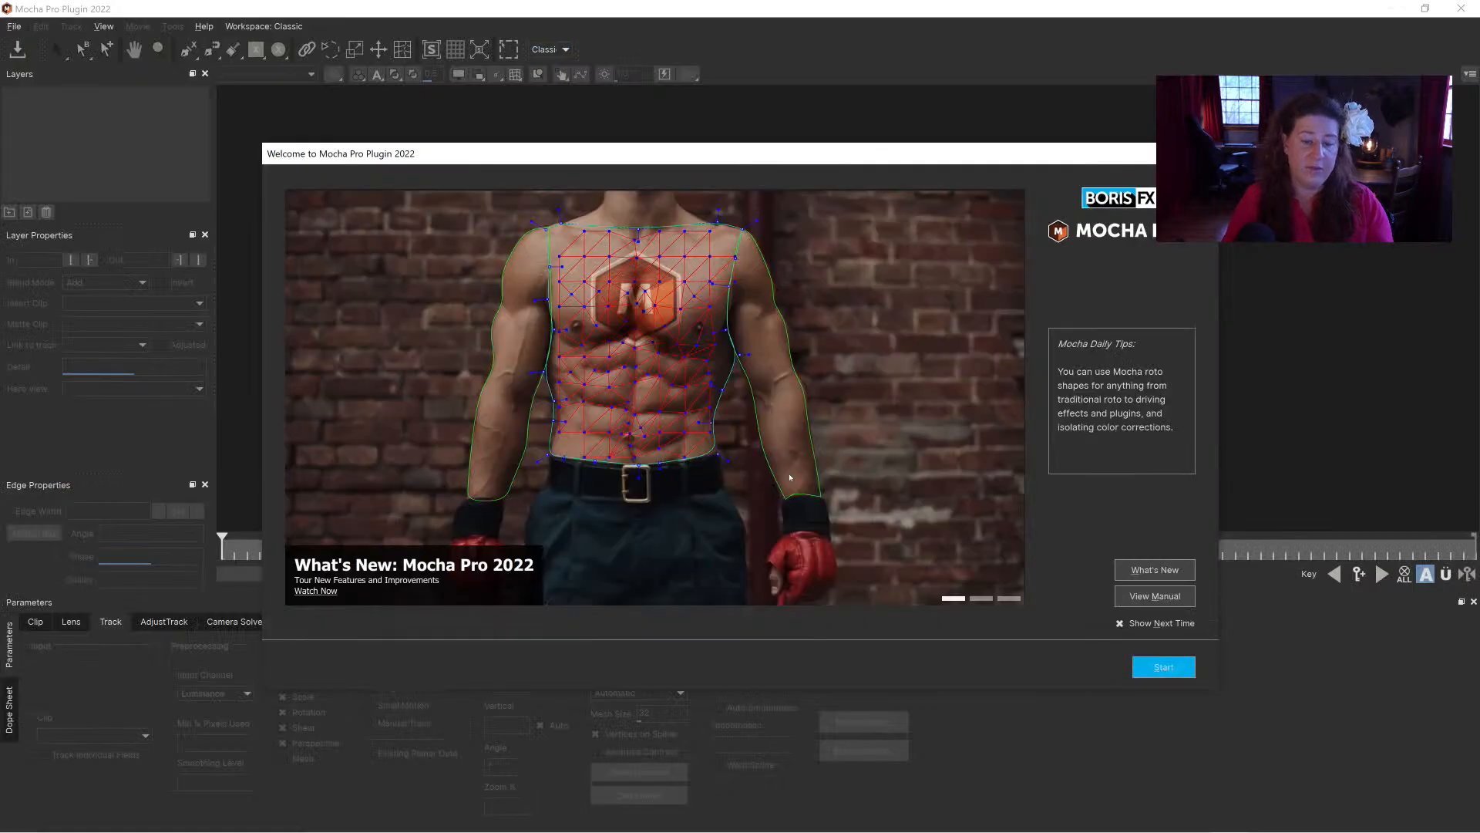
key("Return")
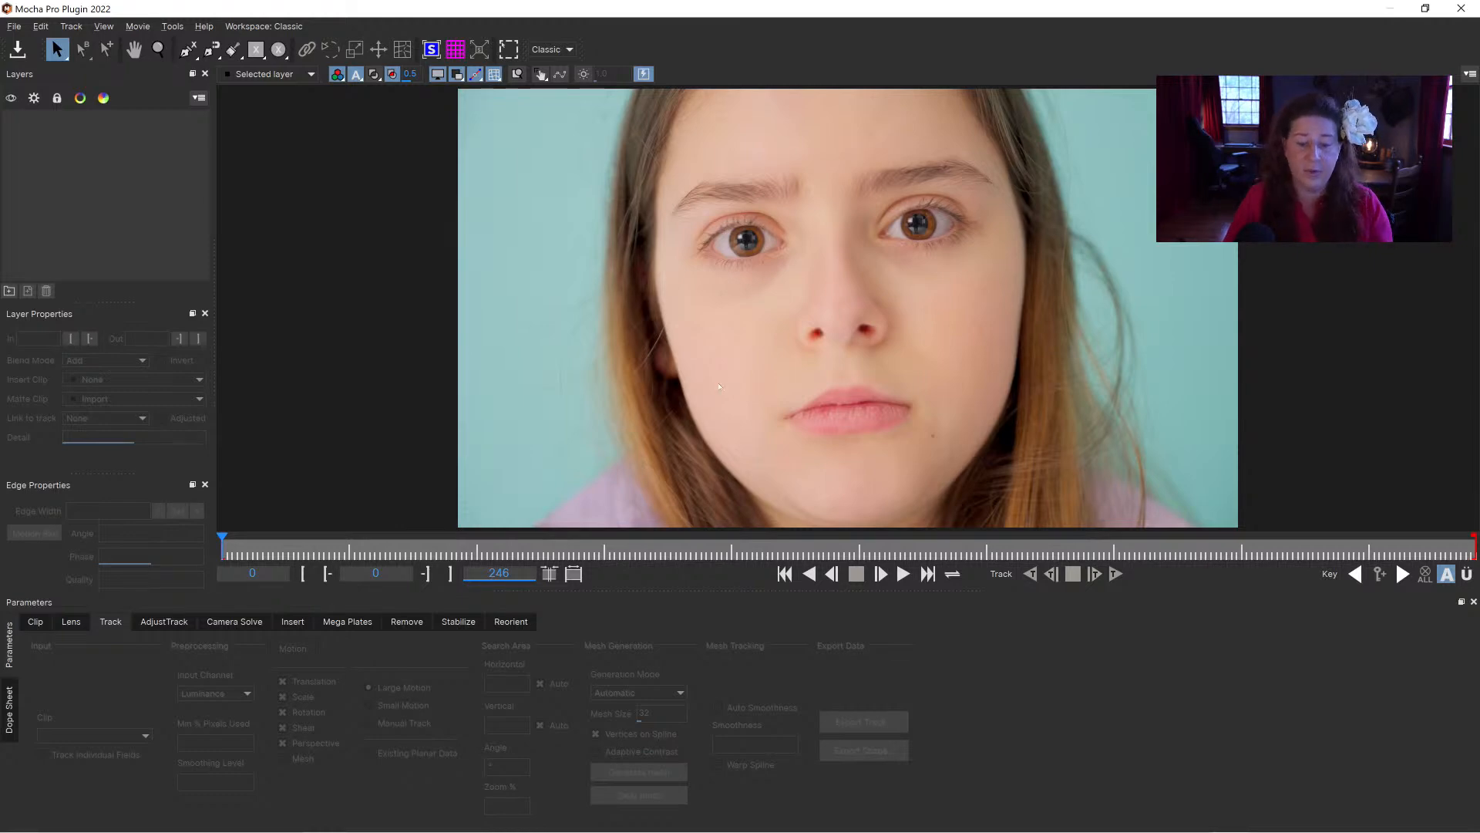
Step: Scrub the face clip through to its last frame to review how the hands cover the face
left_click_drag(291, 544, 669, 542)
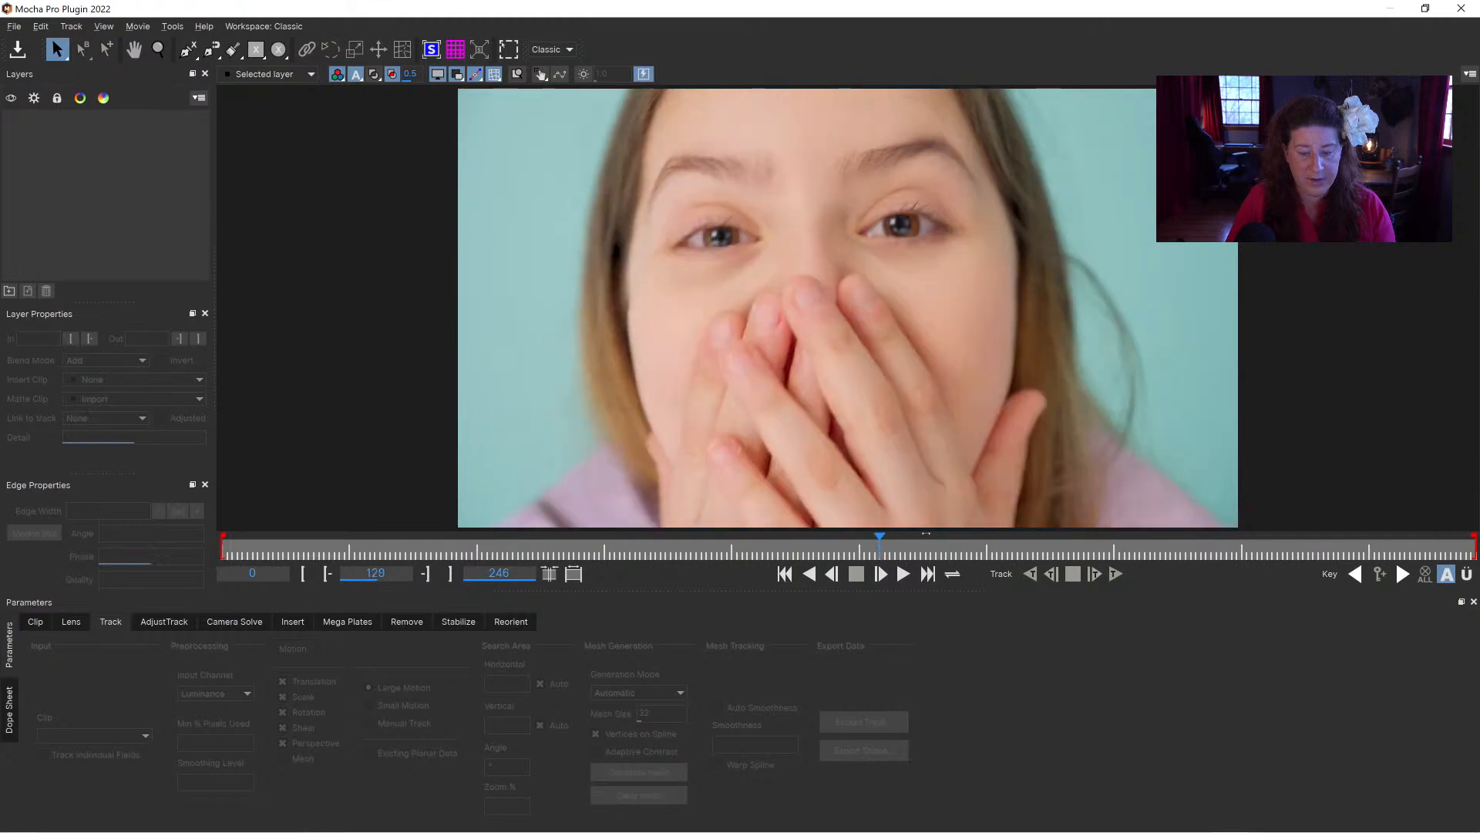
left_click_drag(1451, 545, 808, 545)
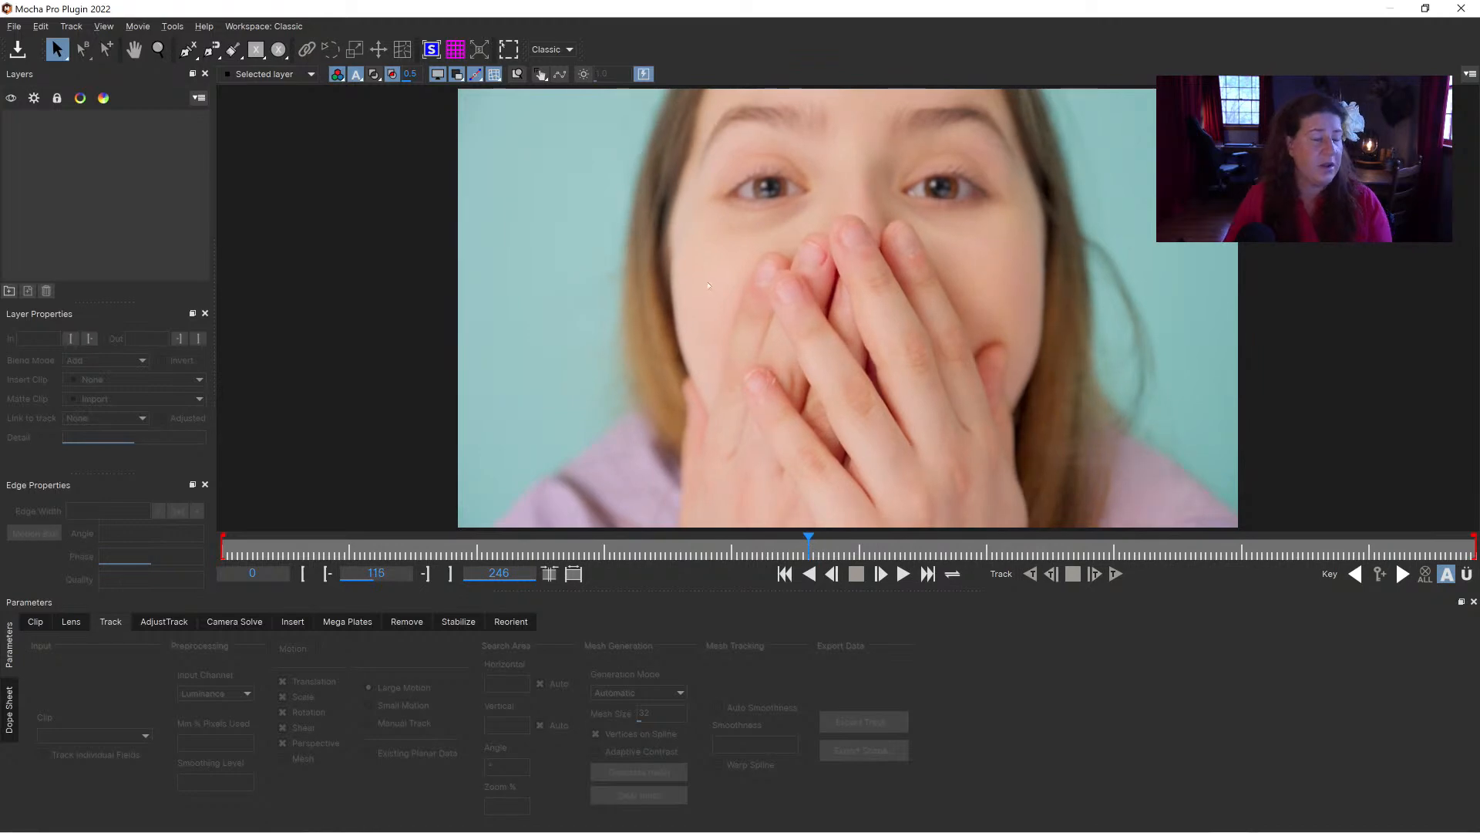
left_click_drag(805, 549, 1474, 547)
left_click_drag(1335, 546, 1476, 497)
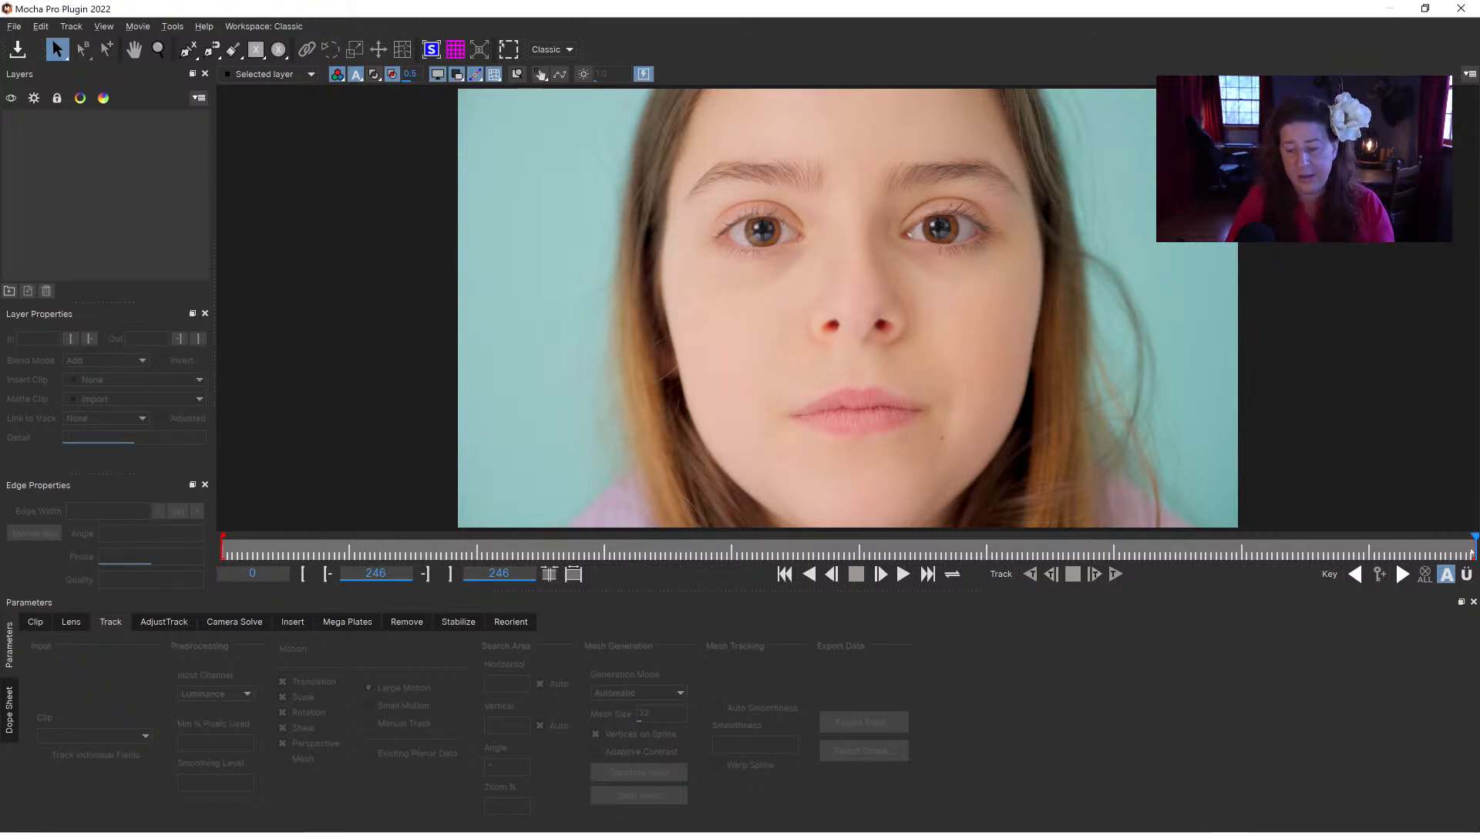
Step: At frame 114, draw a loose closed X-spline around both hands, extending below the image's lower edge
left_click_drag(1397, 544, 803, 533)
key("z")
left_click_drag(808, 195, 815, 272)
key("ctrl+l")
left_click(681, 495)
left_click(687, 359)
left_click(692, 320)
left_click(718, 331)
left_click(750, 259)
left_click(767, 230)
left_click(828, 197)
left_click(850, 196)
left_click(884, 196)
left_click(913, 215)
left_click(963, 293)
left_click(995, 296)
left_click(995, 357)
left_click(1011, 449)
left_click(1026, 516)
left_click(945, 524)
right_click(821, 511)
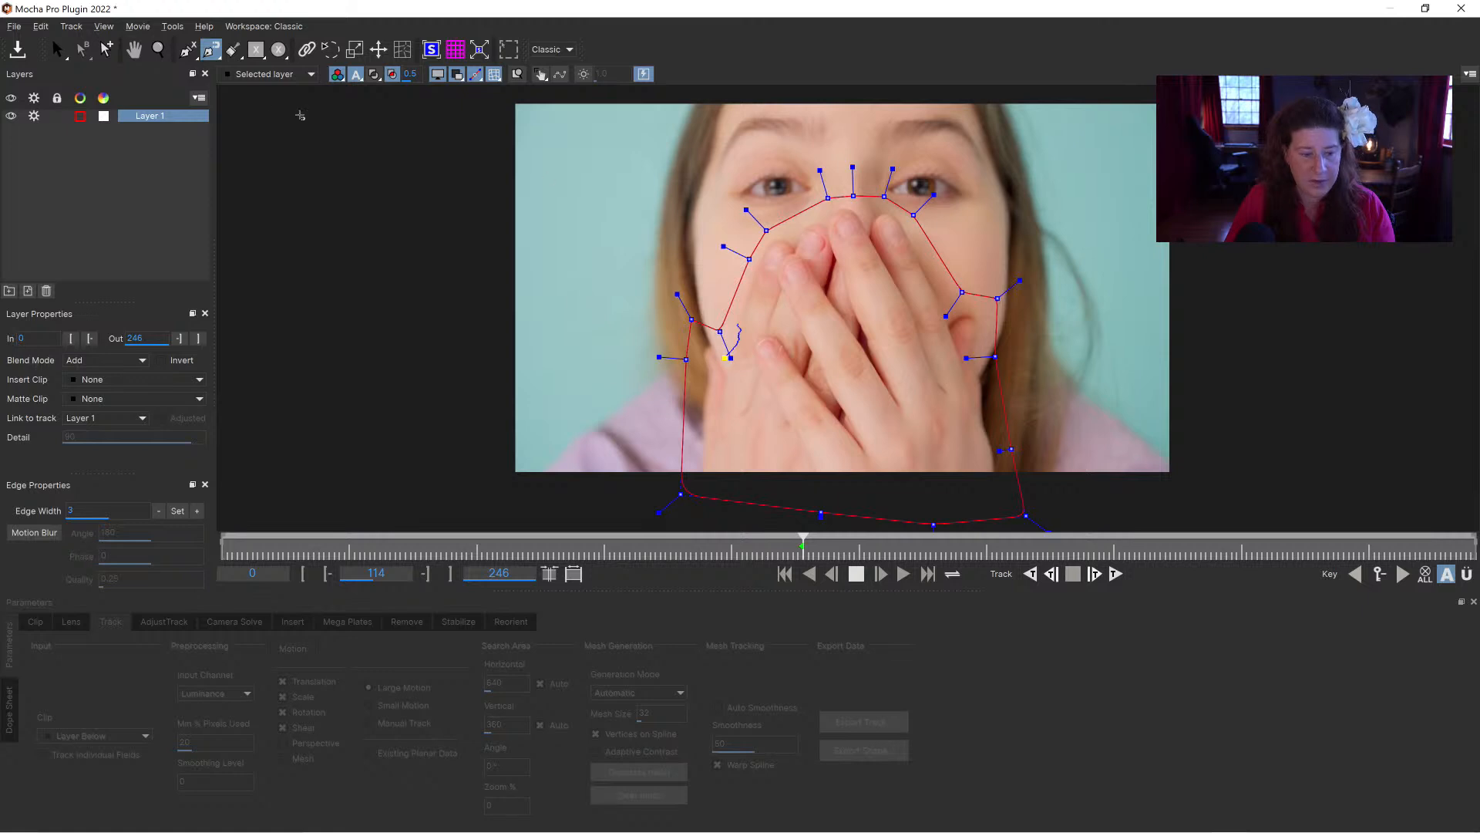
Step: Try a freehand-traced spline along the fingertips inside the hand shape and delete that layer
left_click(764, 253)
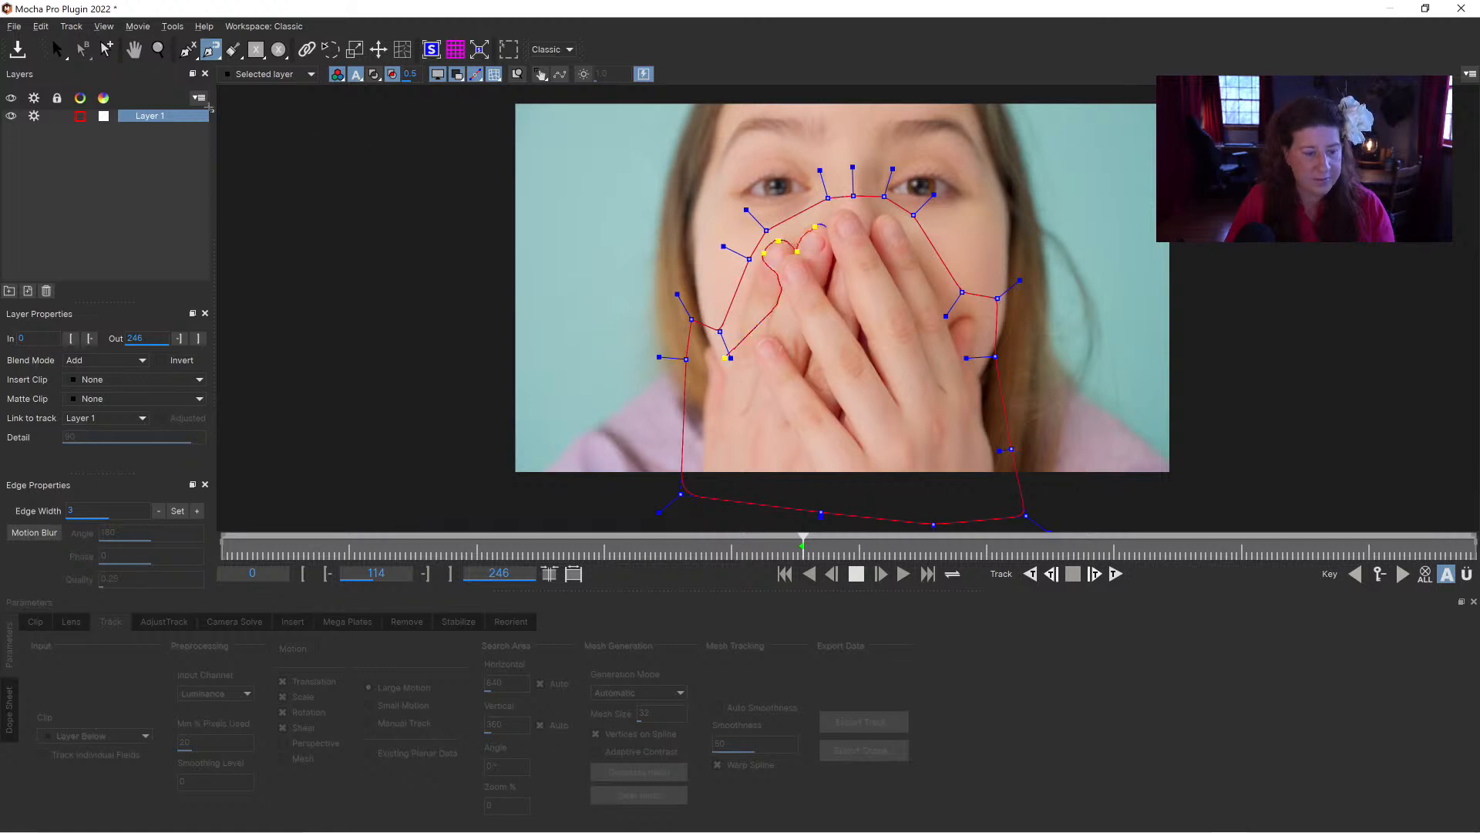
right_click(827, 225)
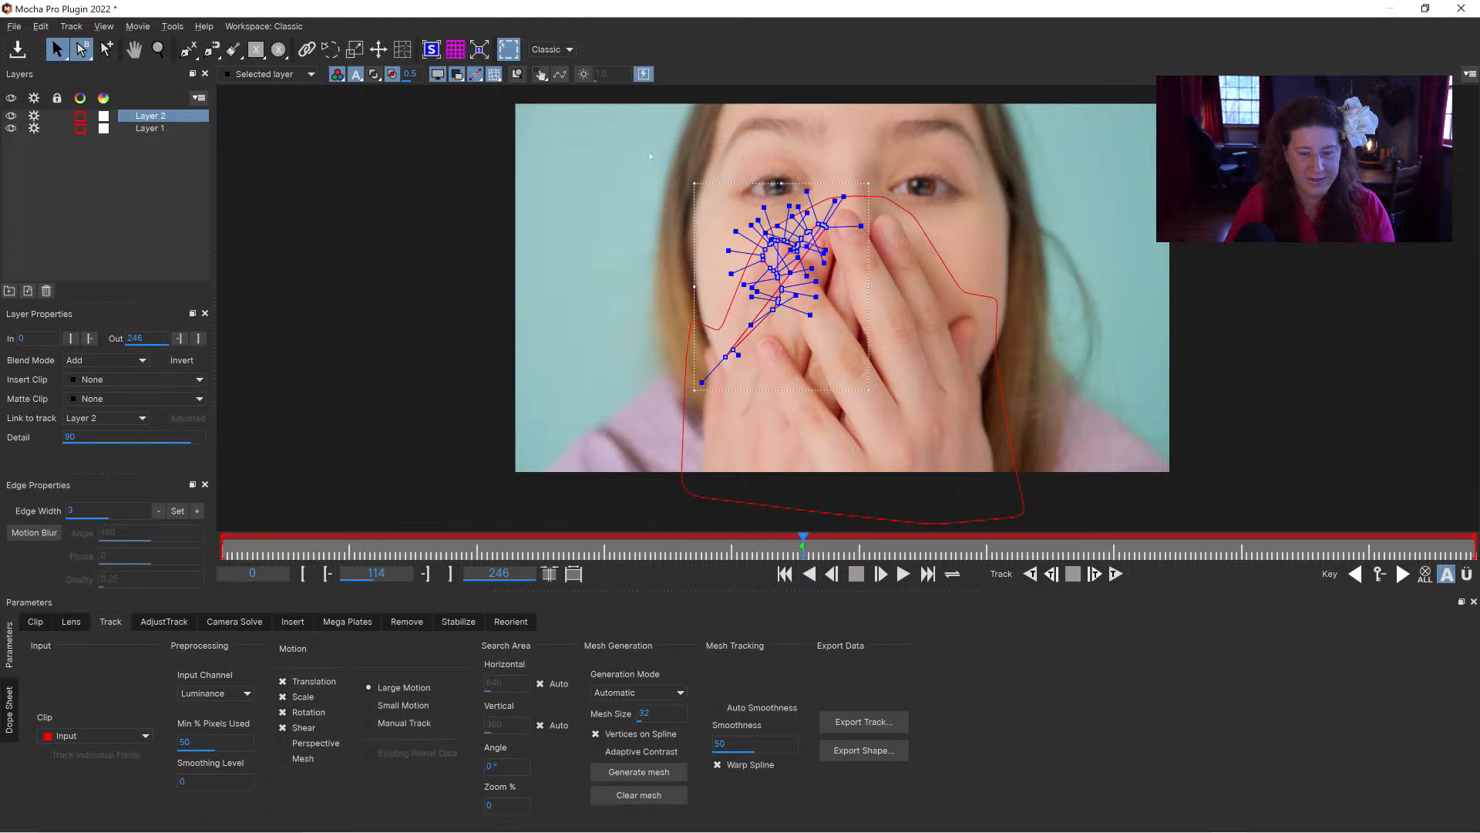
key("Delete")
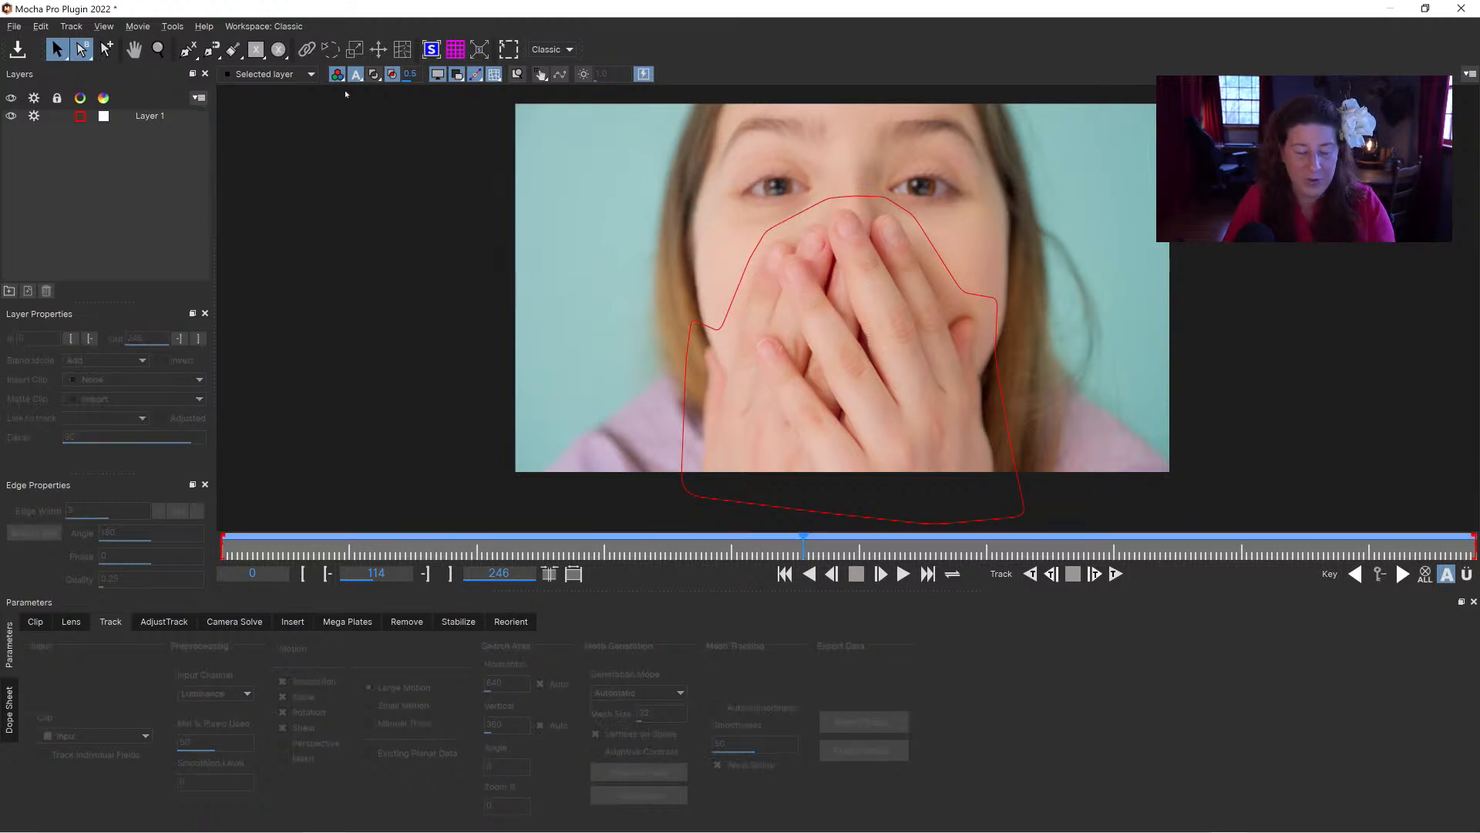
Step: Trace a tight X-spline along the outlines of the fingers and hands, adjust a point near the thumb, and delete that layer
left_click(188, 51)
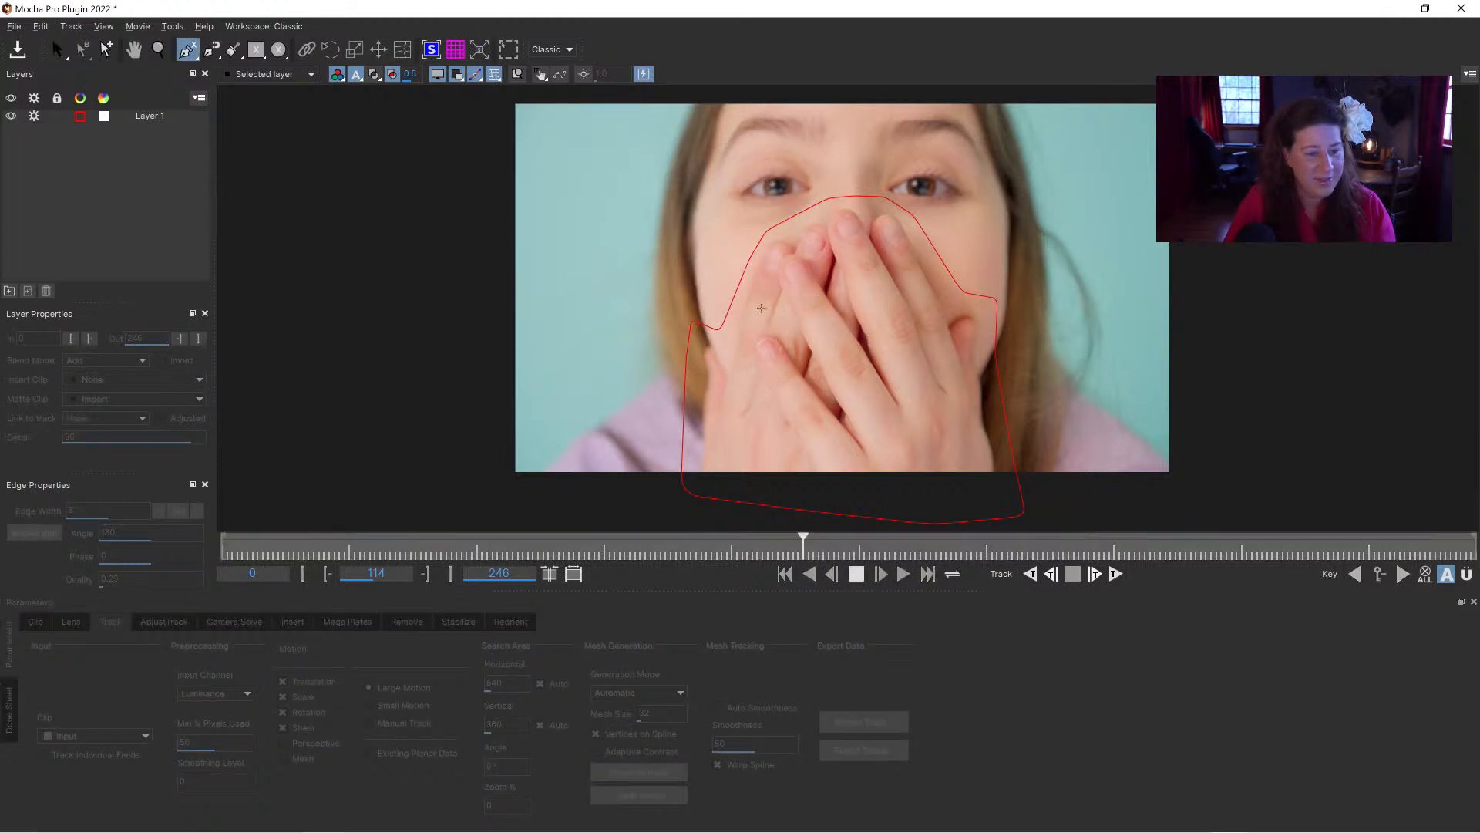
left_click(730, 380)
left_click(739, 331)
left_click(747, 300)
left_click(757, 270)
left_click(769, 246)
left_click(776, 237)
left_click(779, 236)
left_click(793, 243)
left_click(797, 251)
left_click(811, 226)
left_click(829, 224)
left_click(839, 211)
left_click(854, 211)
left_click(867, 223)
left_click(871, 238)
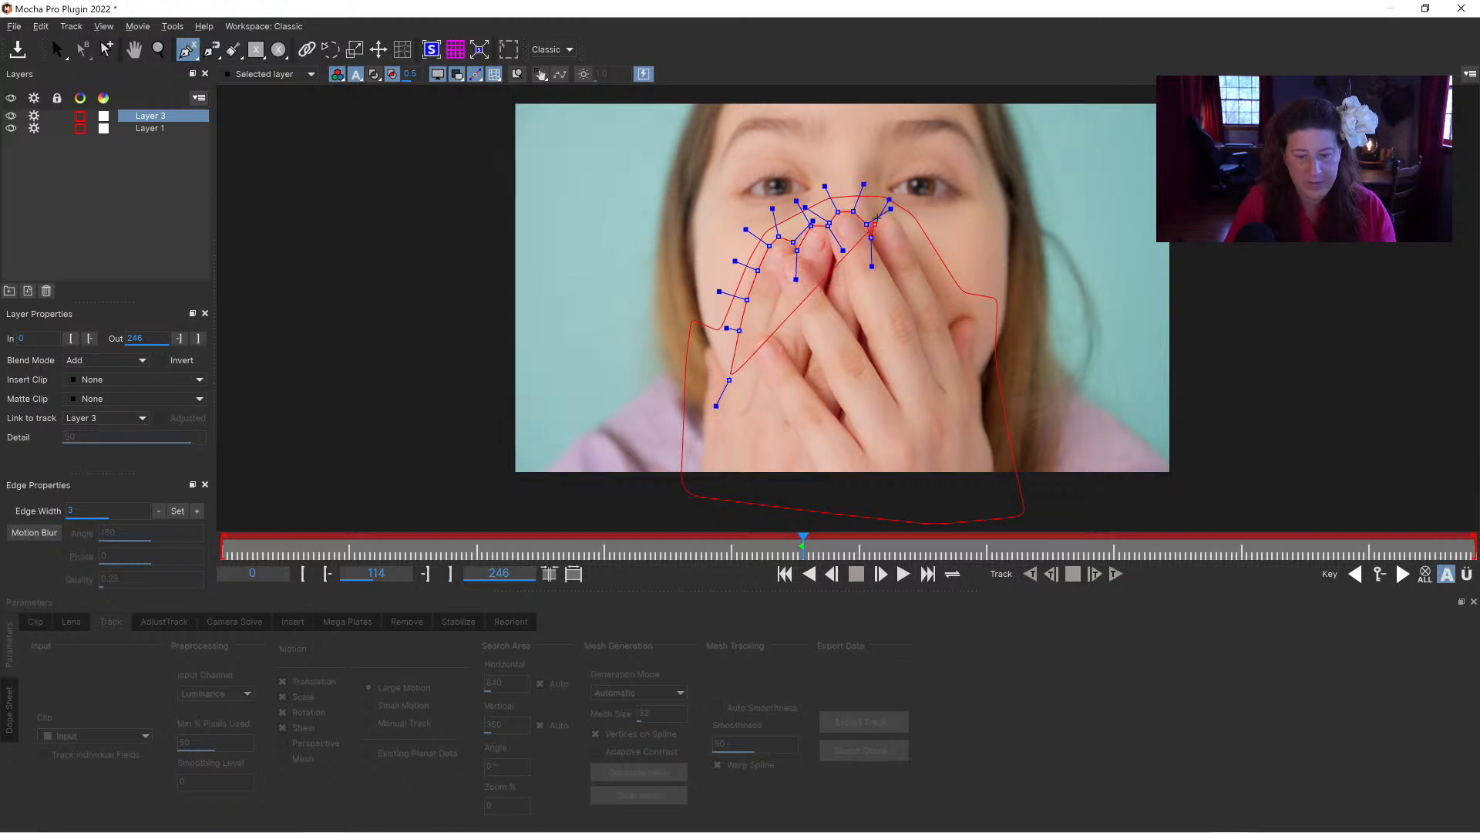
left_click(879, 215)
left_click(899, 217)
left_click(910, 244)
left_click(936, 294)
left_click(948, 329)
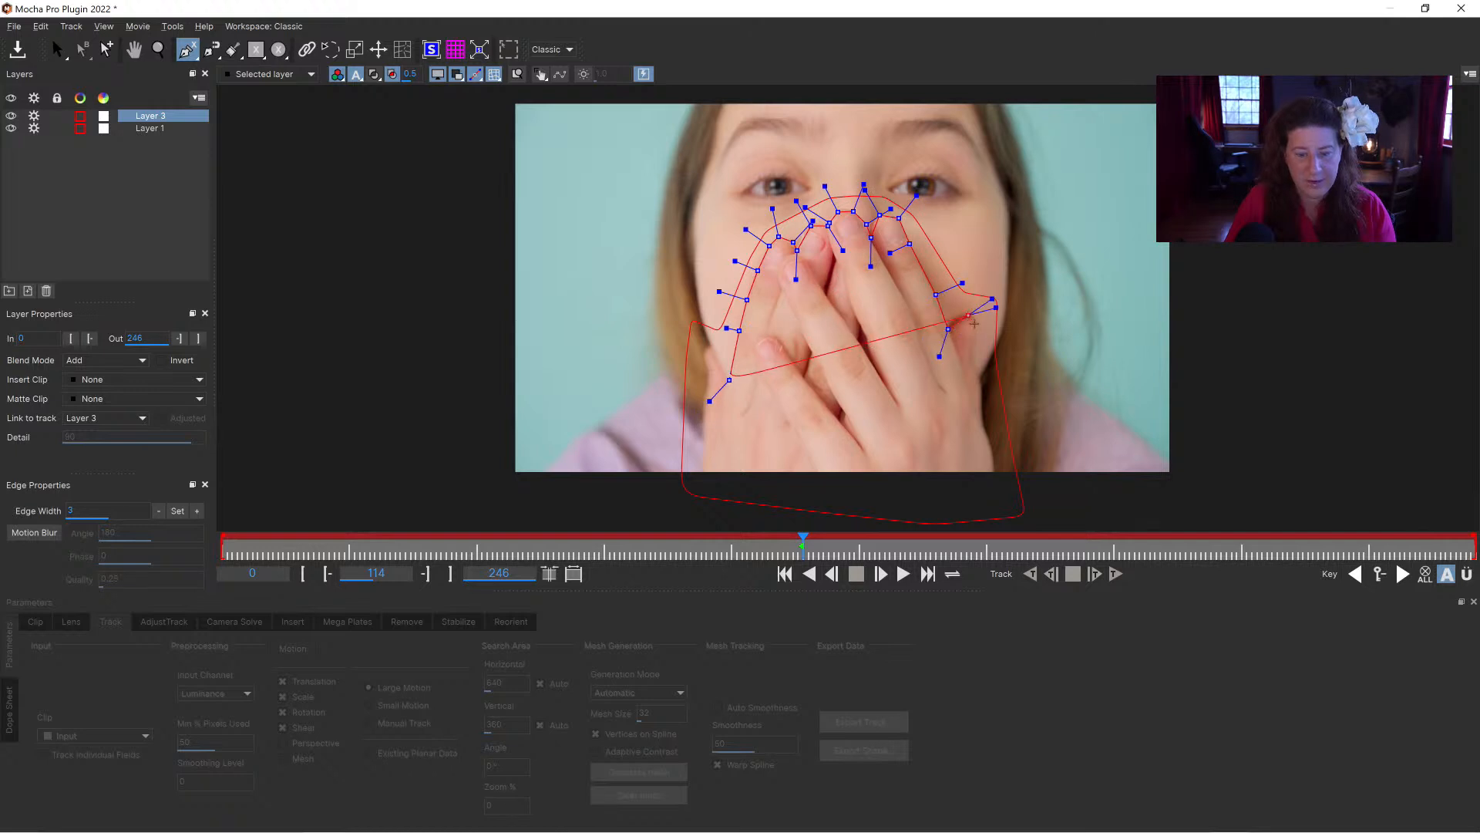
left_click(976, 376)
left_click(988, 408)
left_click(981, 446)
left_click(999, 486)
left_click(841, 503)
left_click(708, 494)
left_click(707, 448)
left_click(707, 392)
left_click(708, 358)
left_click(711, 350)
left_click(724, 368)
right_click(728, 378)
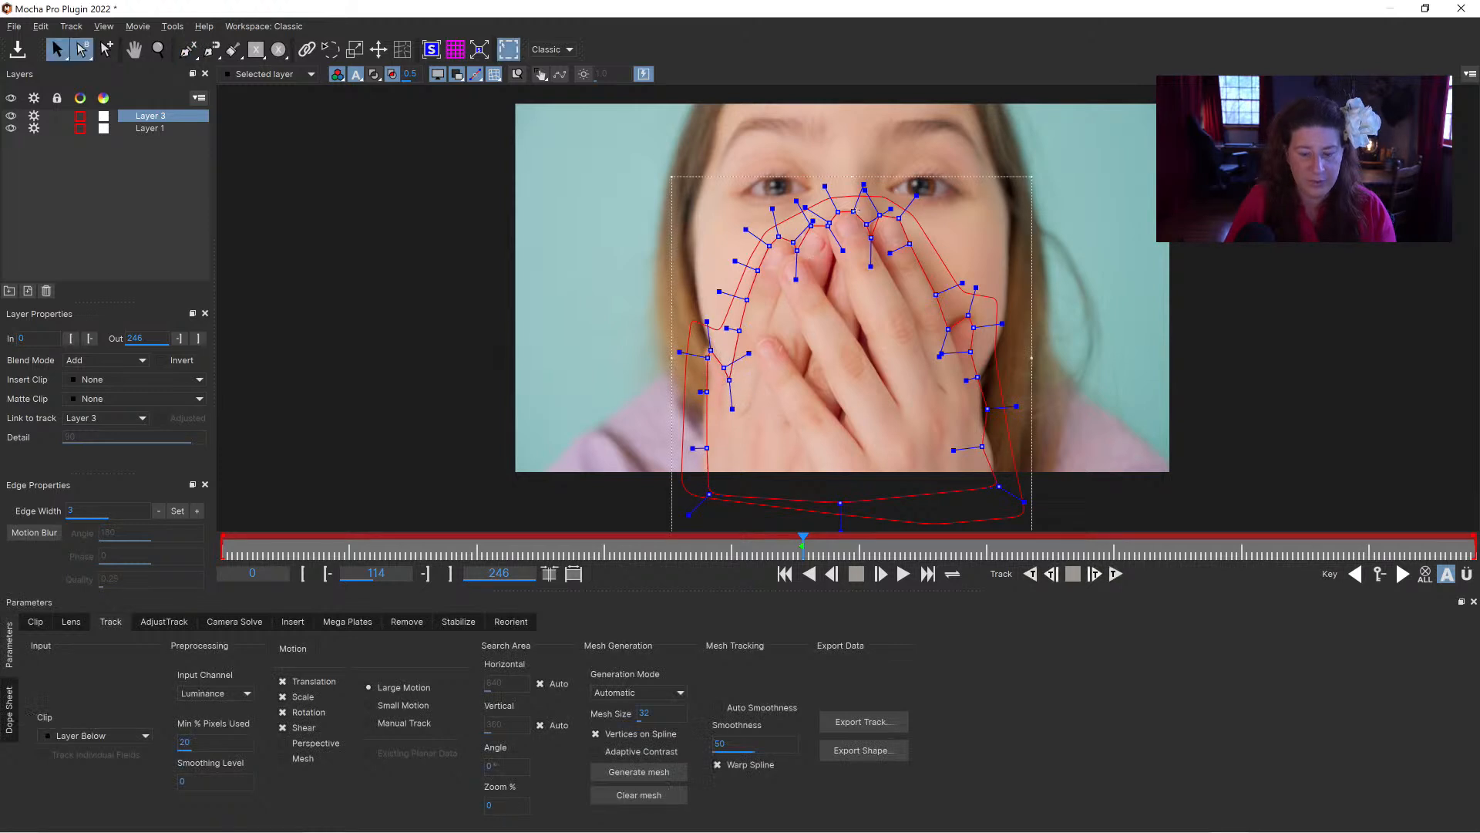
left_click_drag(950, 286, 967, 315)
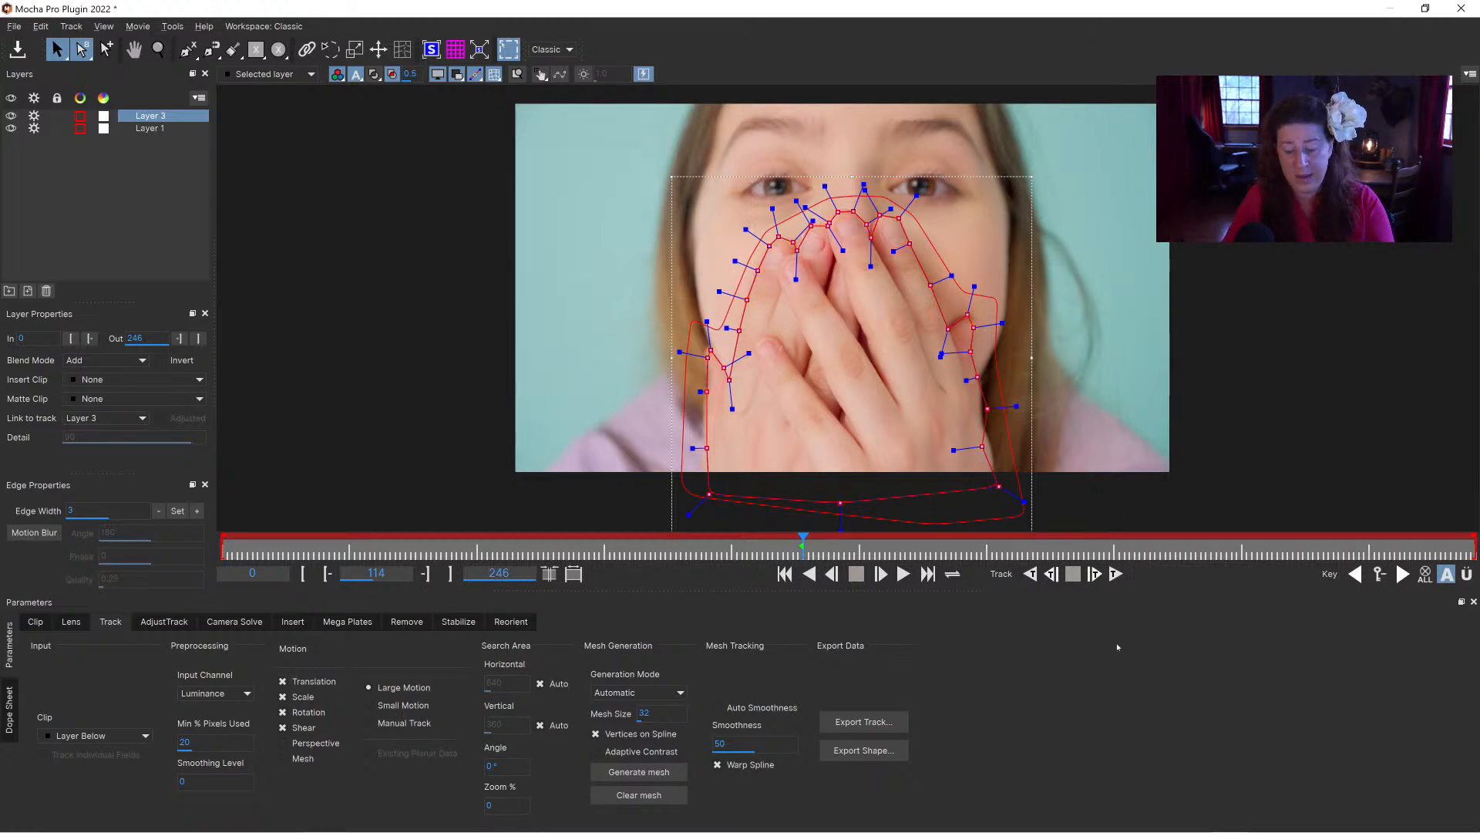
key("Delete")
Step: Select the loose hand spline, round off its curves and fine-tune its points beside the hand and over the nose
left_click(889, 205)
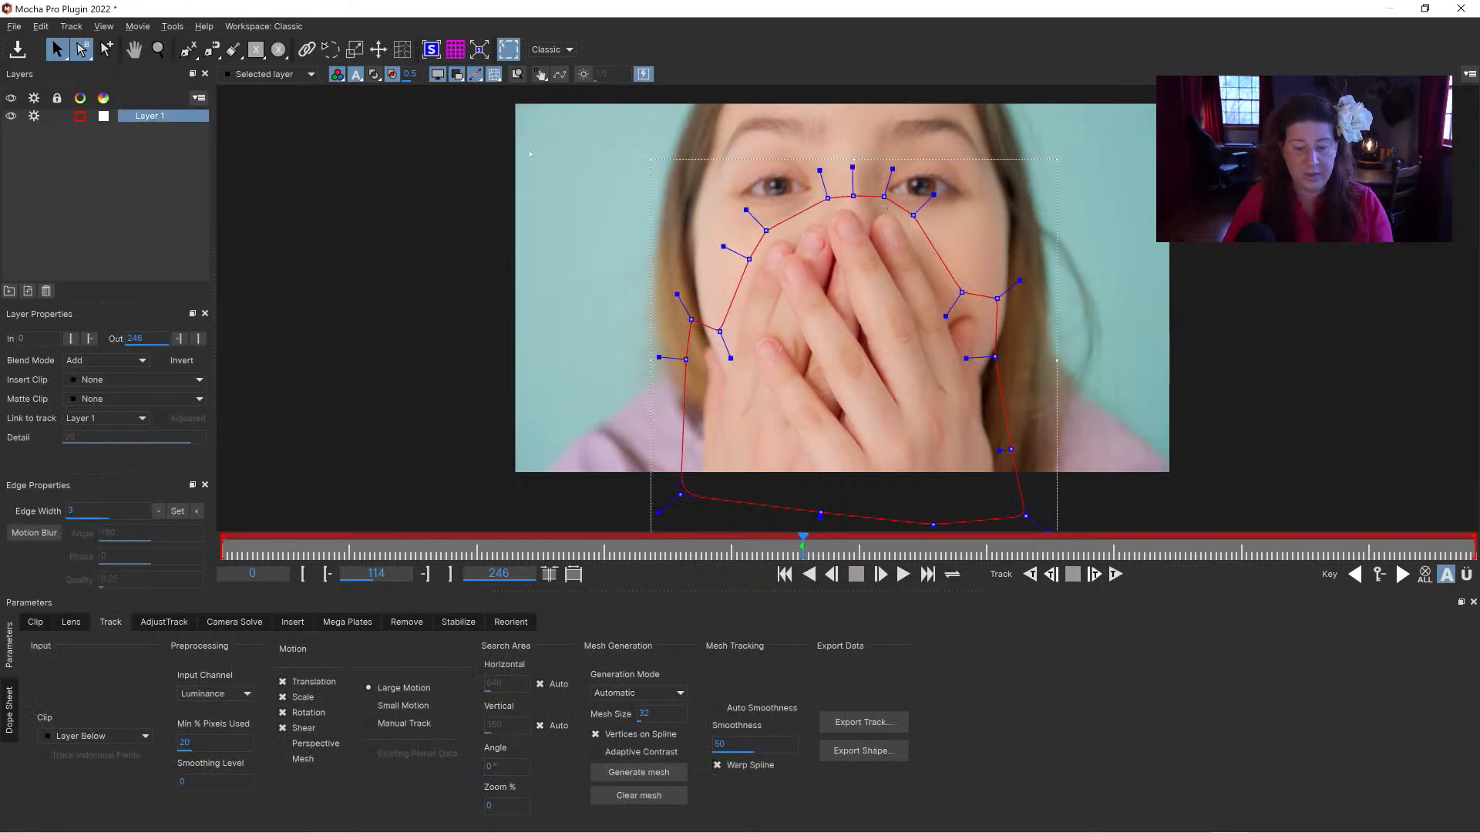
left_click_drag(934, 194, 911, 280)
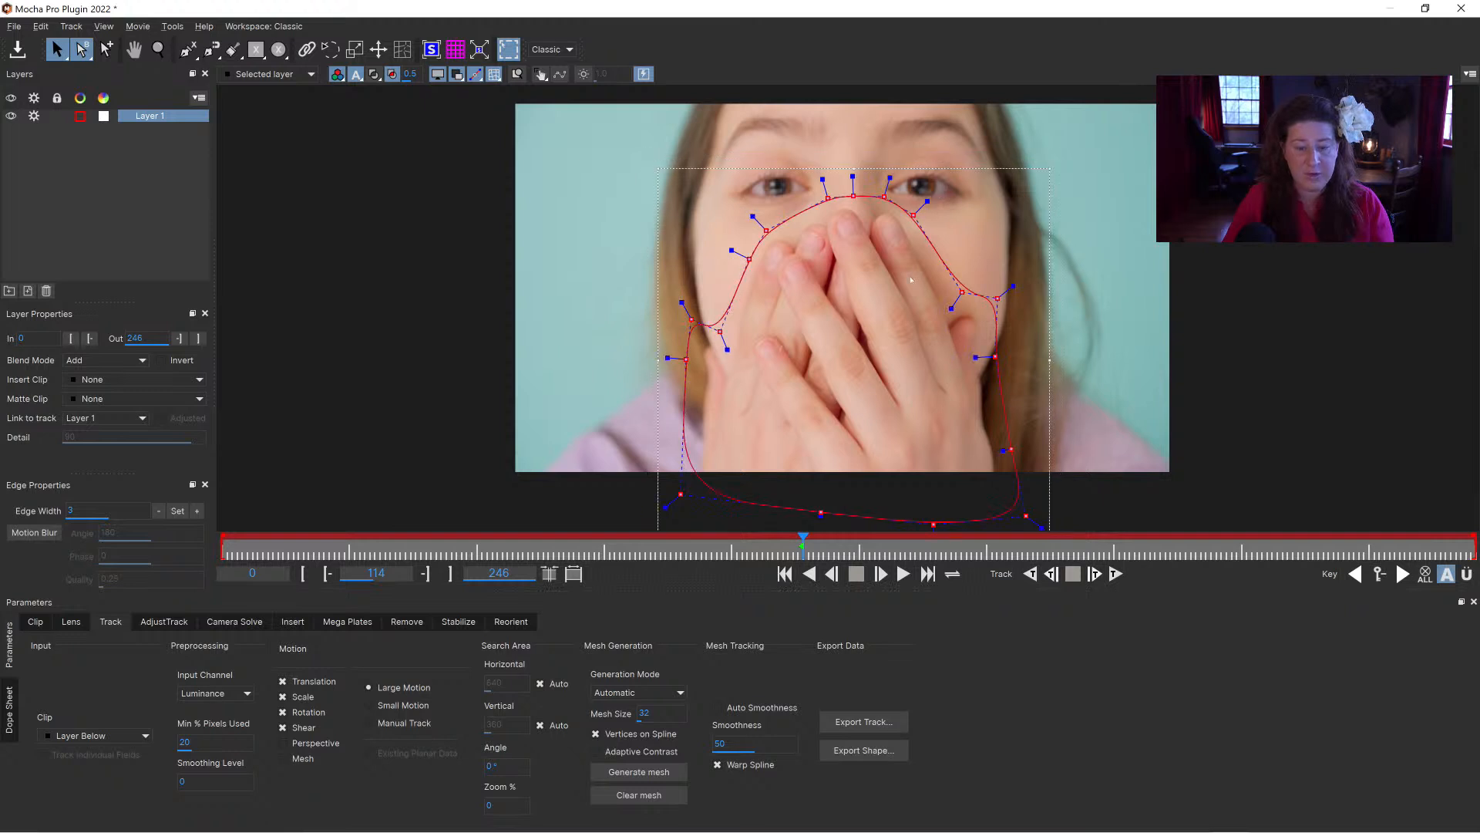
left_click_drag(719, 332, 729, 327)
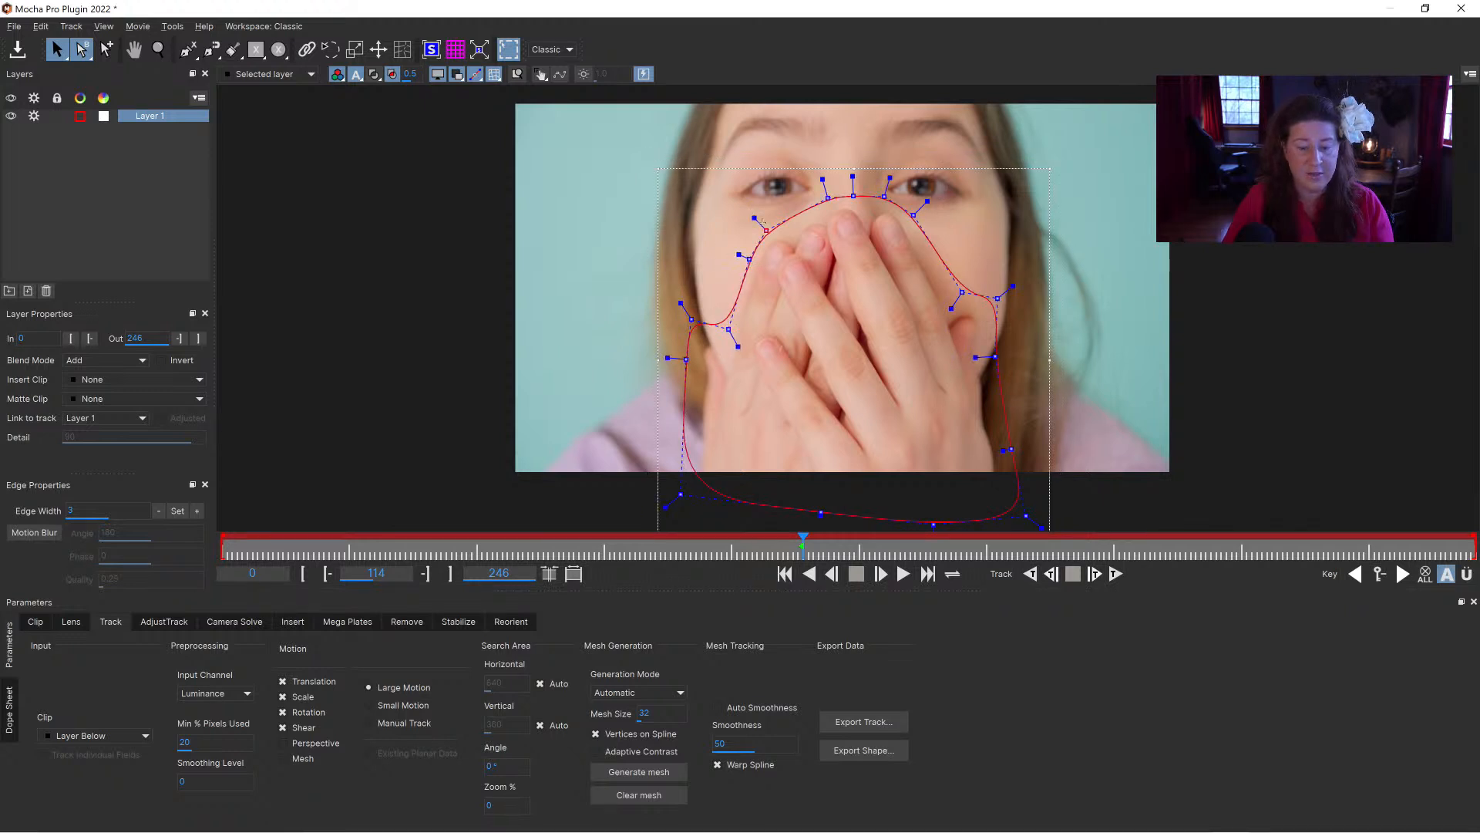
left_click_drag(756, 218, 854, 190)
Step: Draw a five-point Bezier trial shape on the background beside the face, stretch its tangent handles, and delete it
left_click(187, 48)
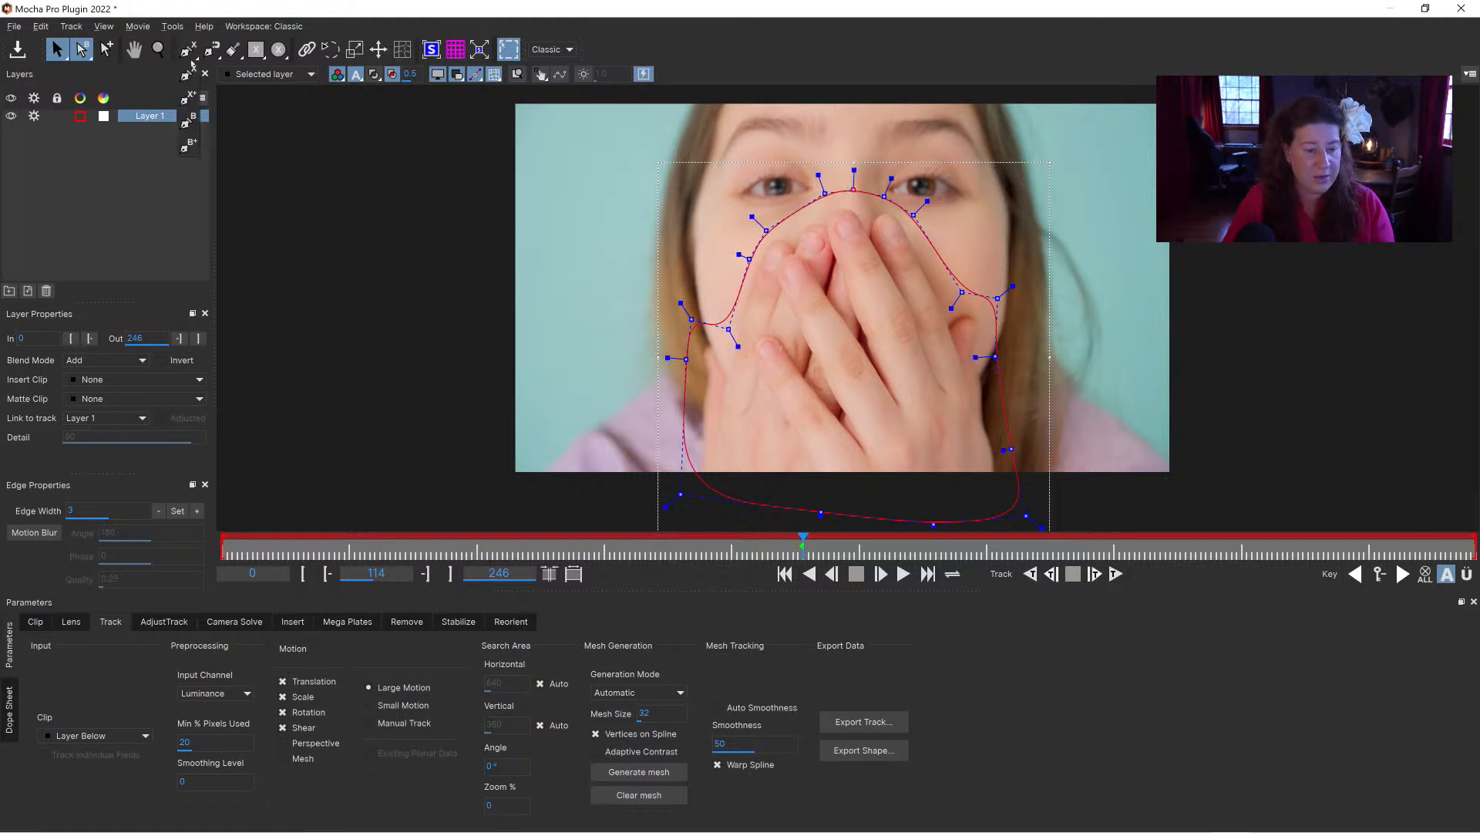
left_click(561, 179)
left_click(626, 180)
left_click(647, 285)
left_click(571, 326)
left_click(518, 243)
right_click(482, 179)
left_click_drag(429, 141, 666, 357)
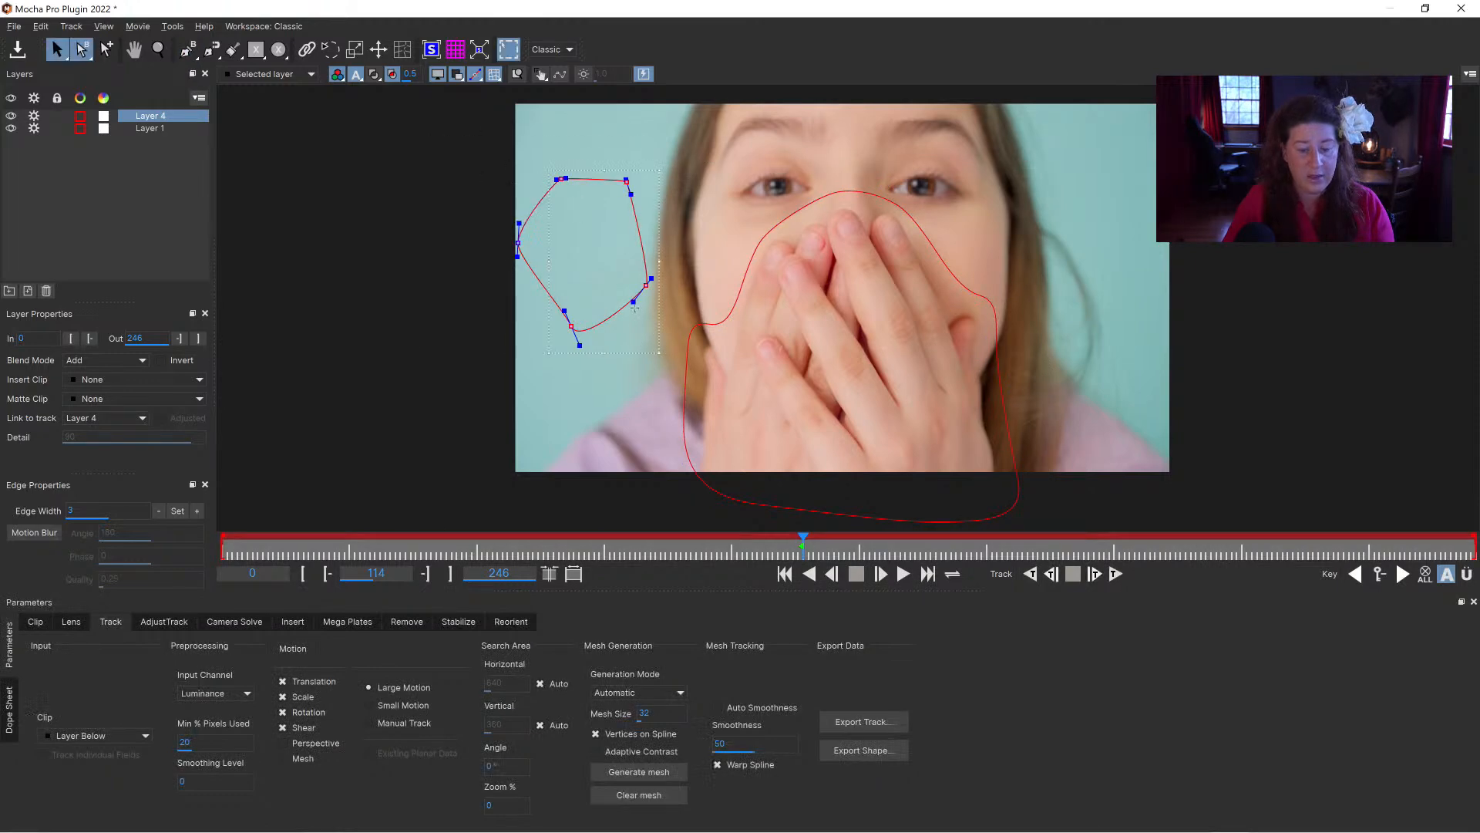
left_click_drag(633, 302, 700, 315)
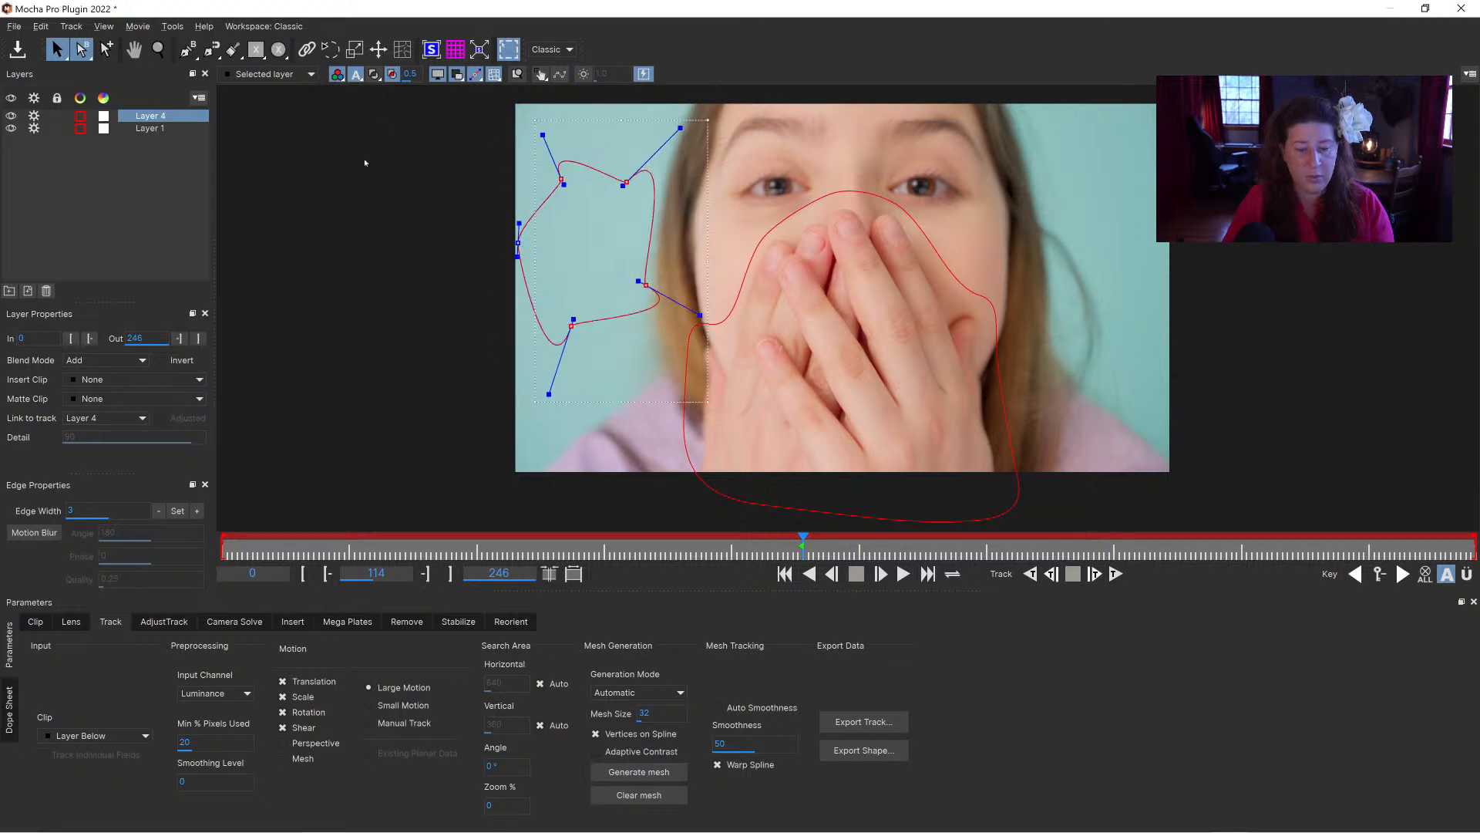
key("Delete")
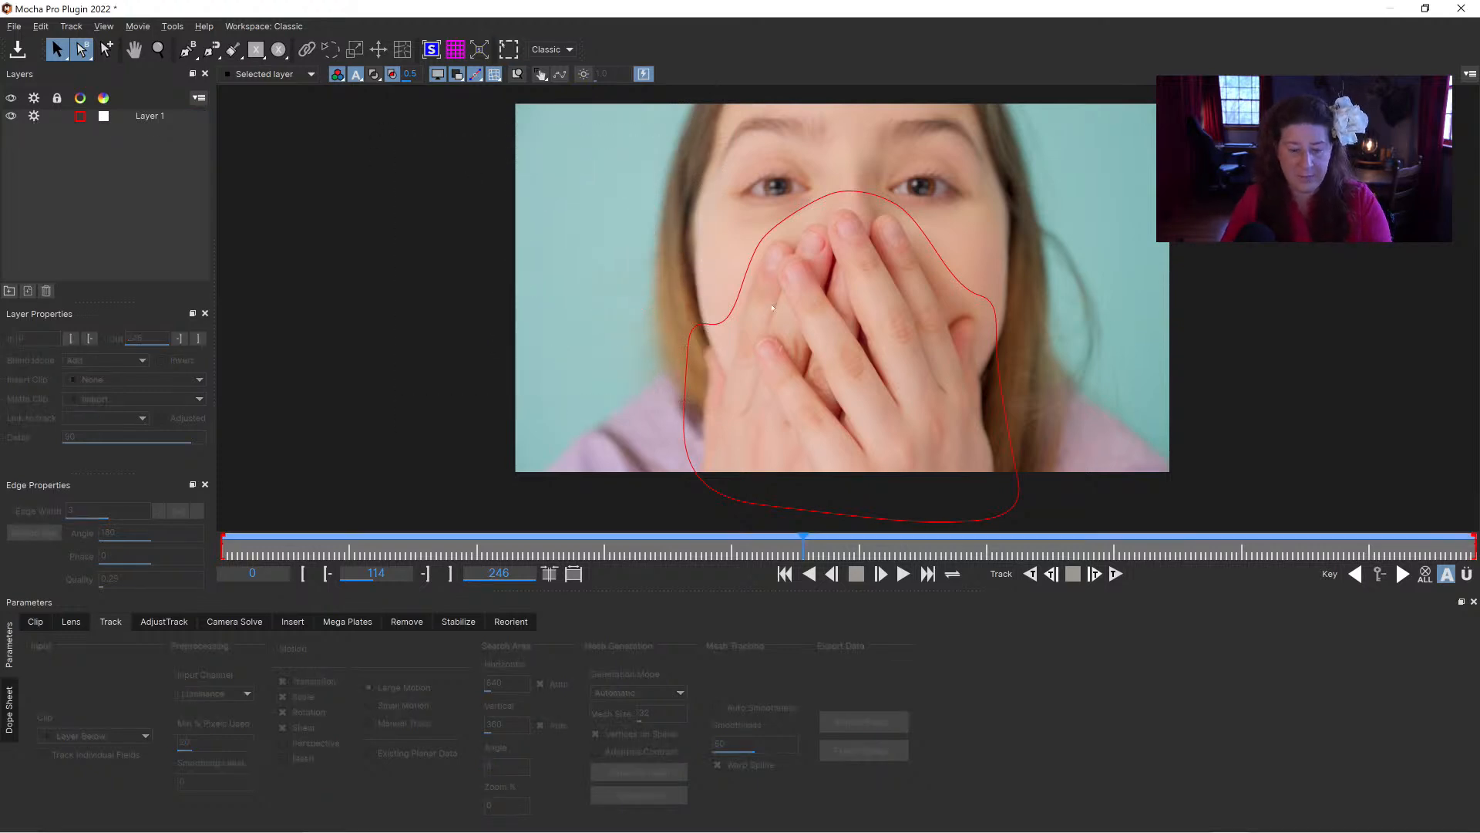
Step: Reselect the hand spline in Layer 1 and smooth the curve at all its points together
left_click(731, 298)
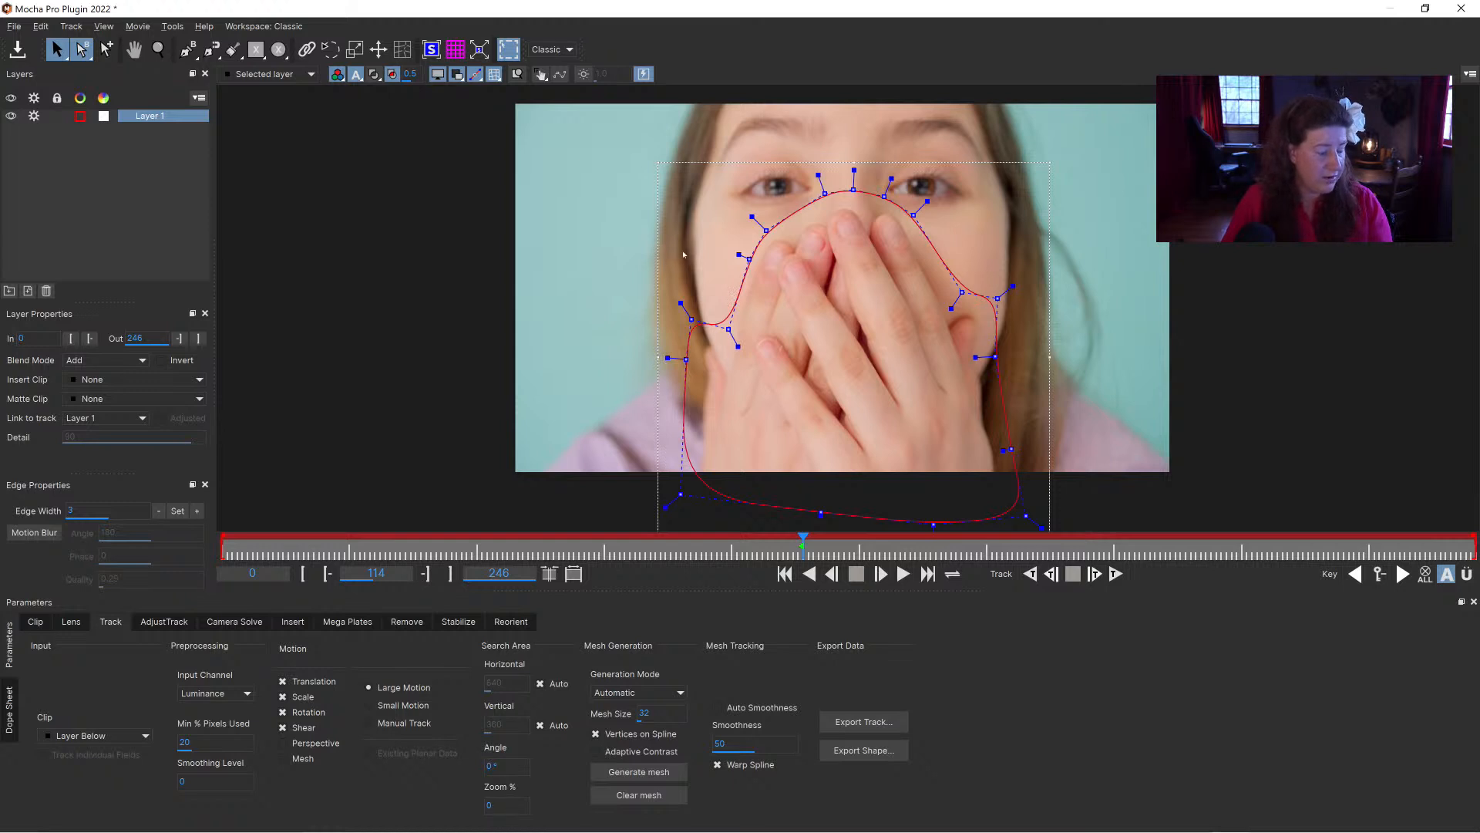
key("ctrl+a")
left_click_drag(1011, 288, 984, 290)
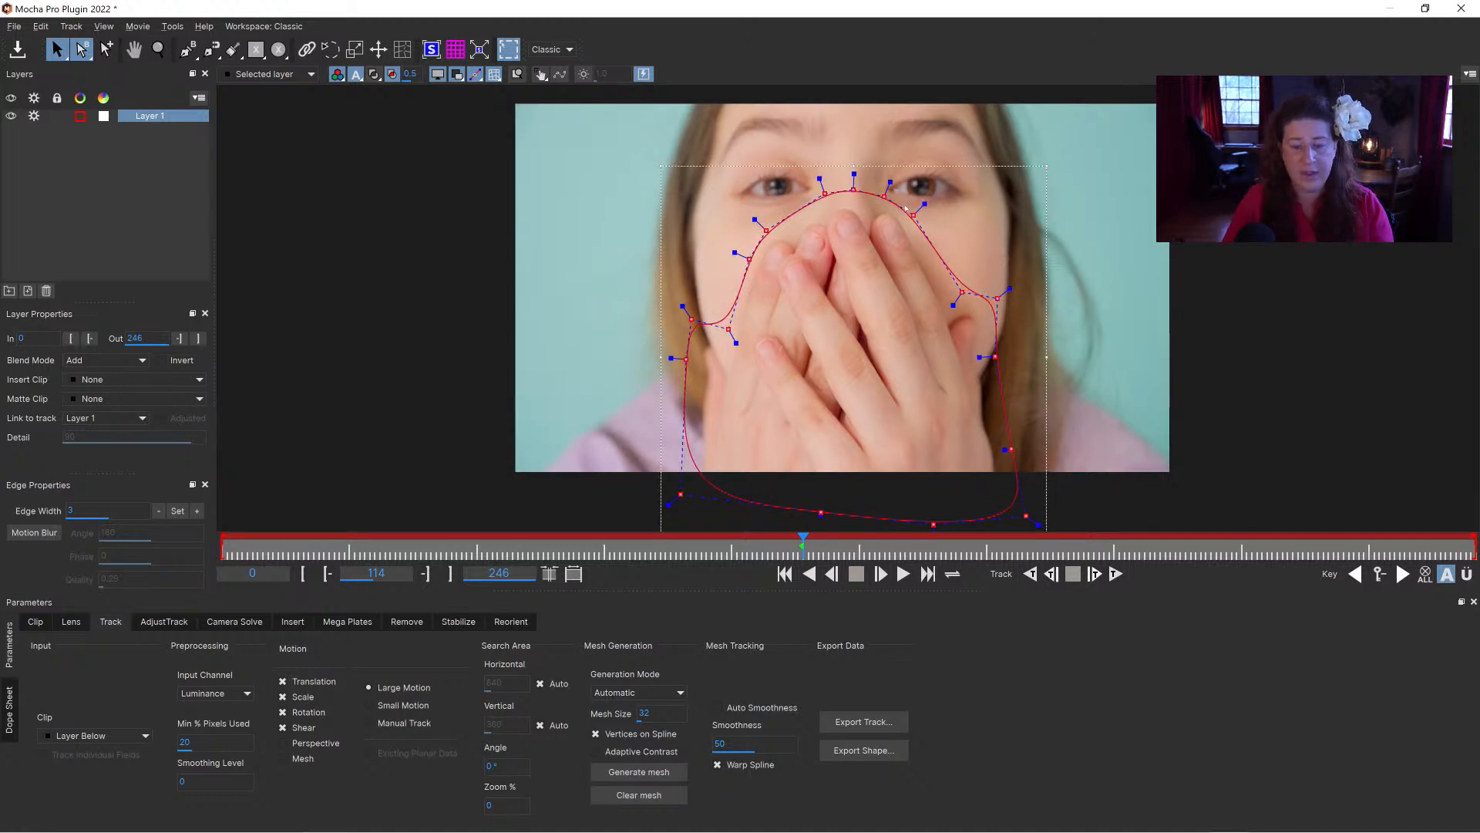
left_click_drag(921, 201, 904, 214)
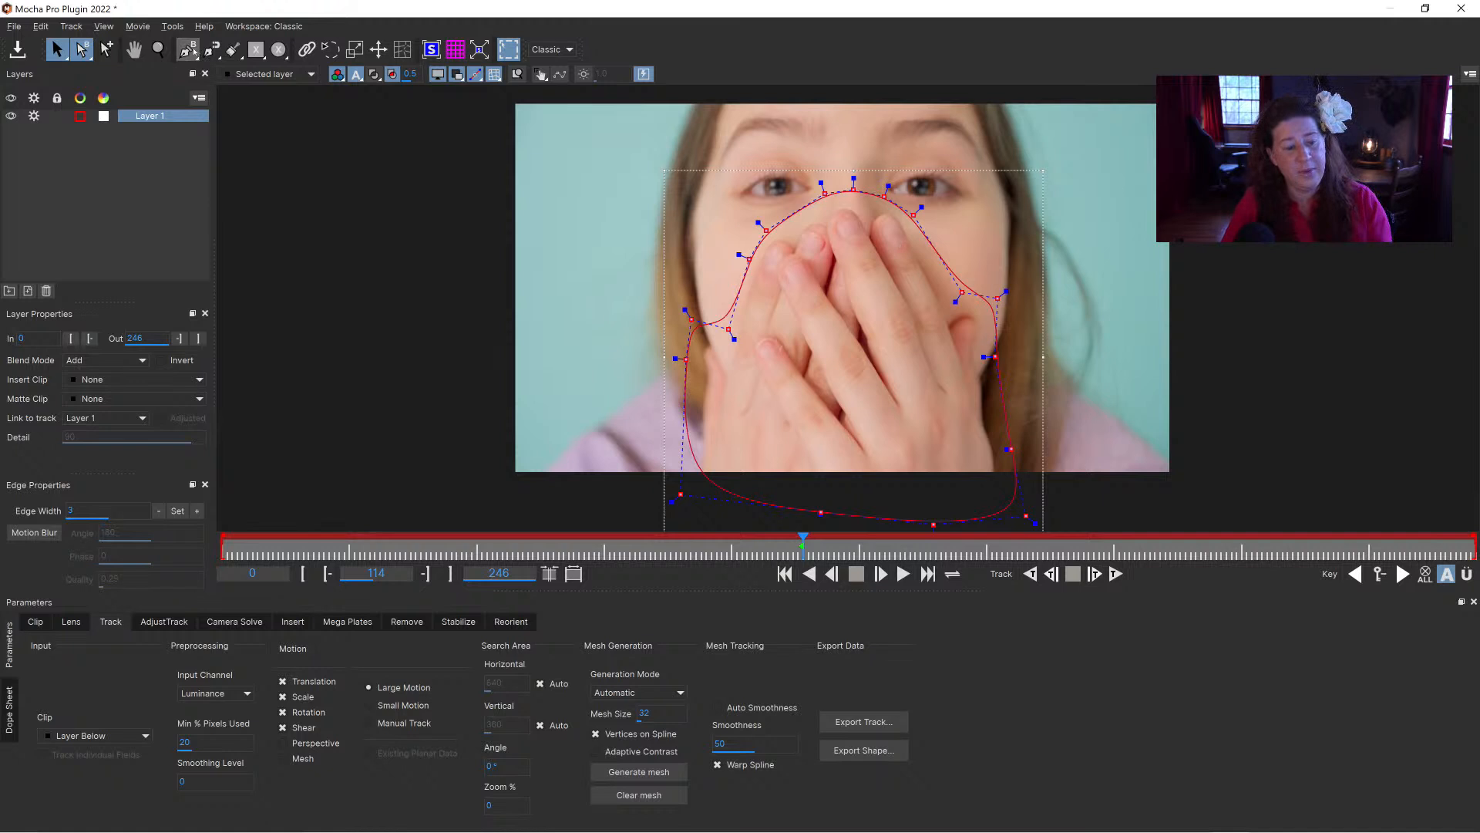
Step: Track the hand spline in Layer 1 backwards from frame 114 with Translation, Scale, Rotation and Shear
left_click(188, 49)
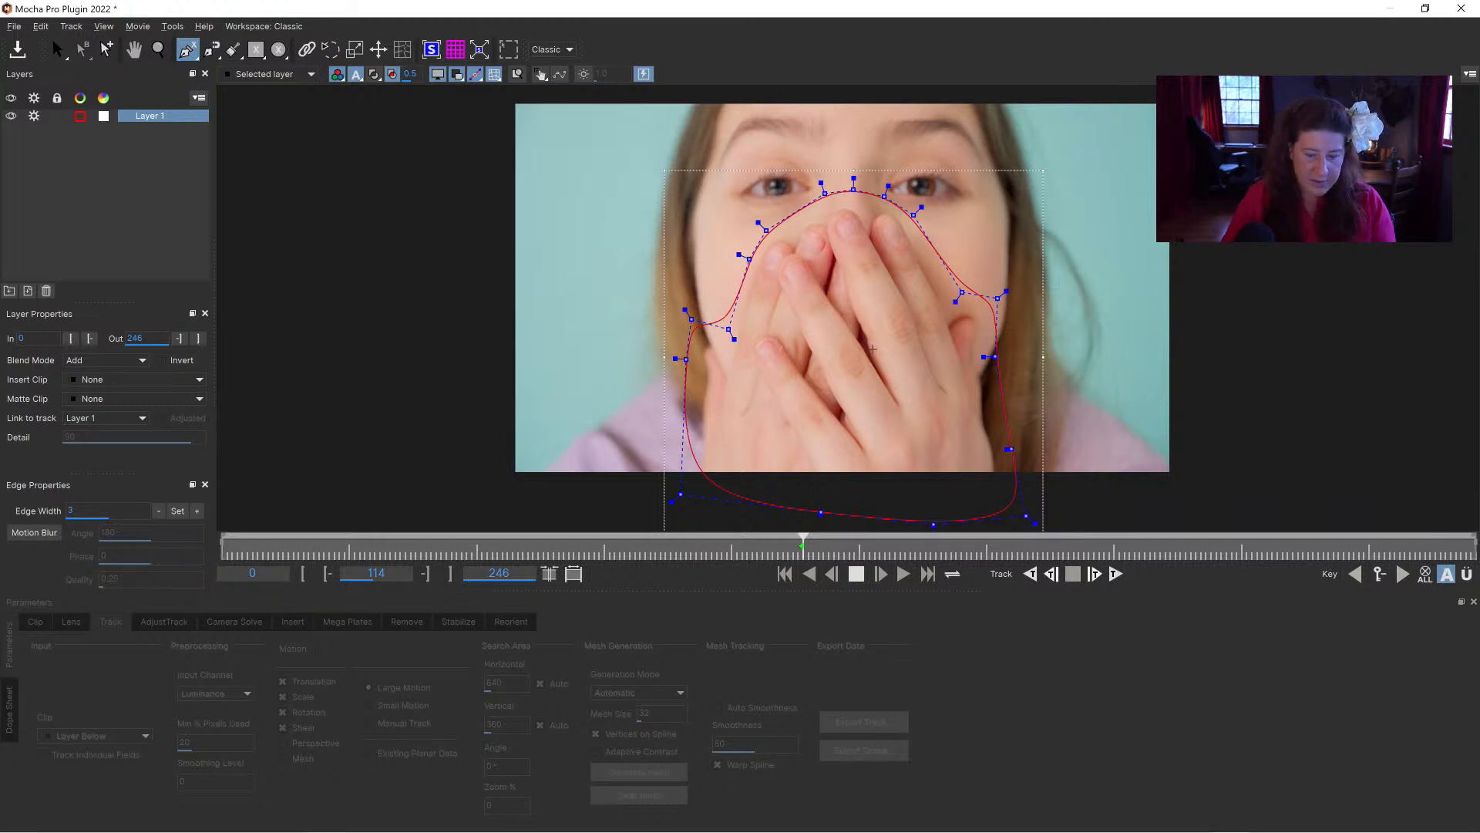
left_click(136, 116)
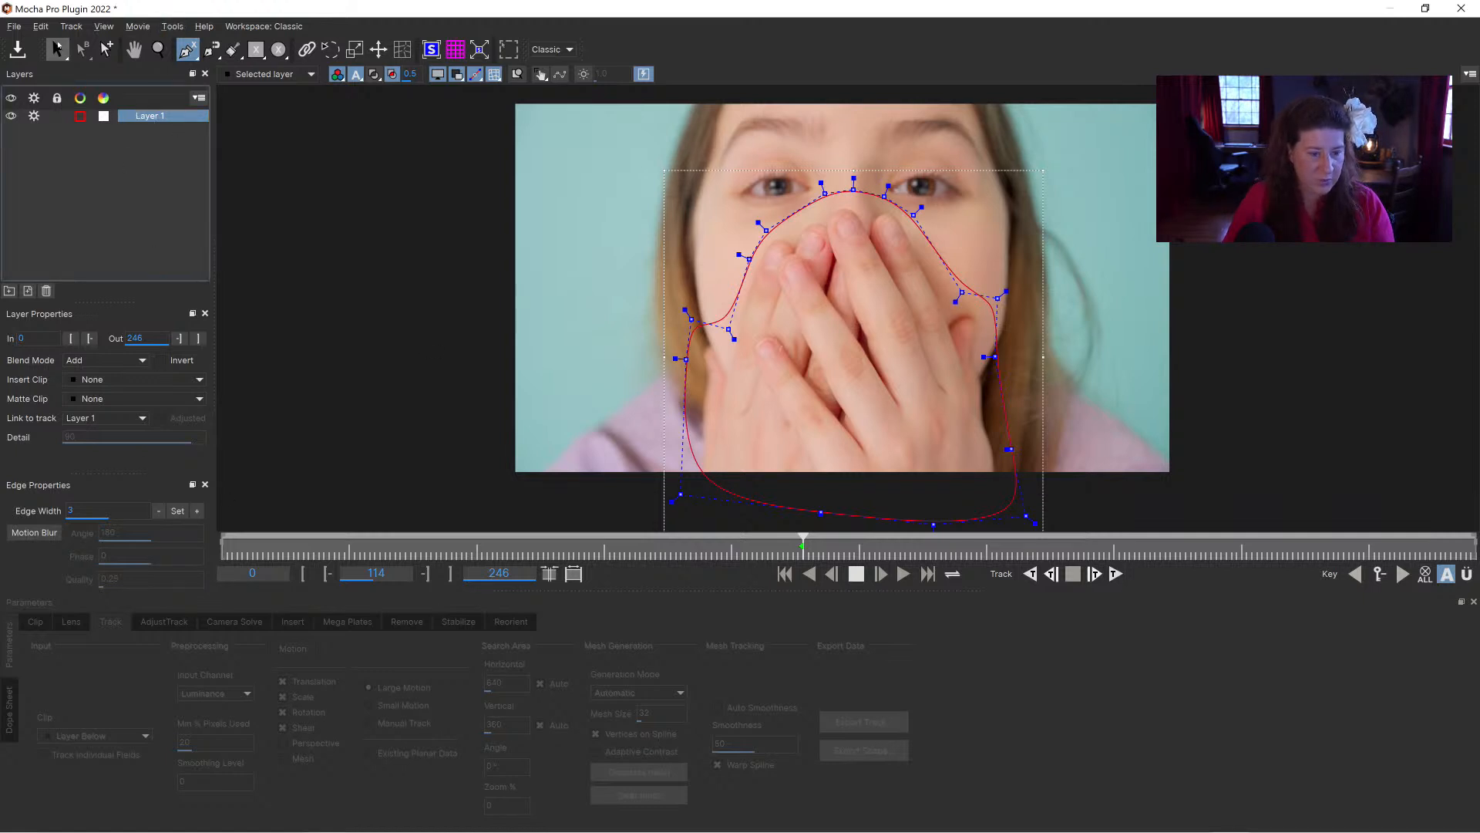
left_click(57, 49)
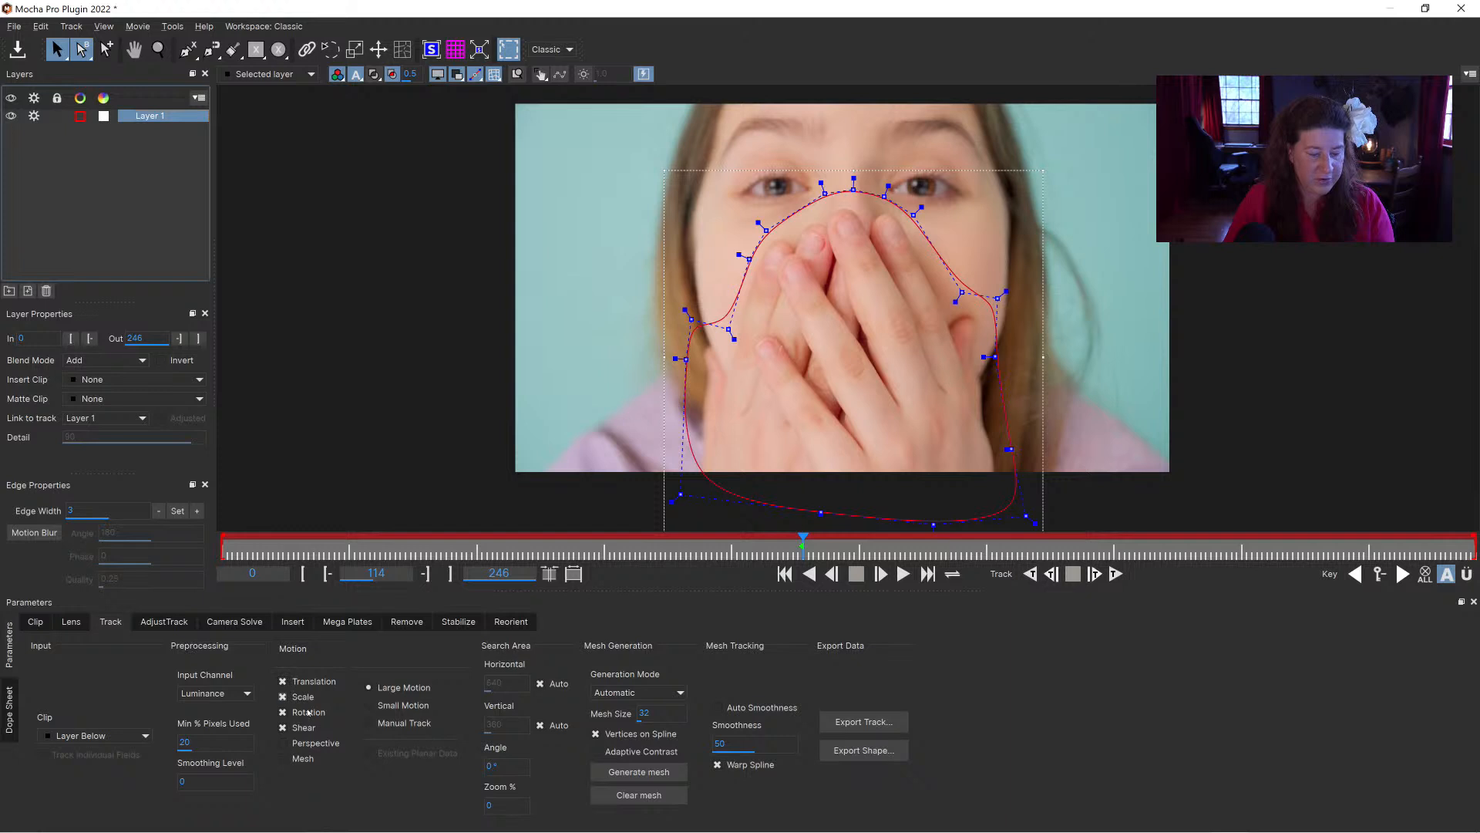
left_click(1030, 574)
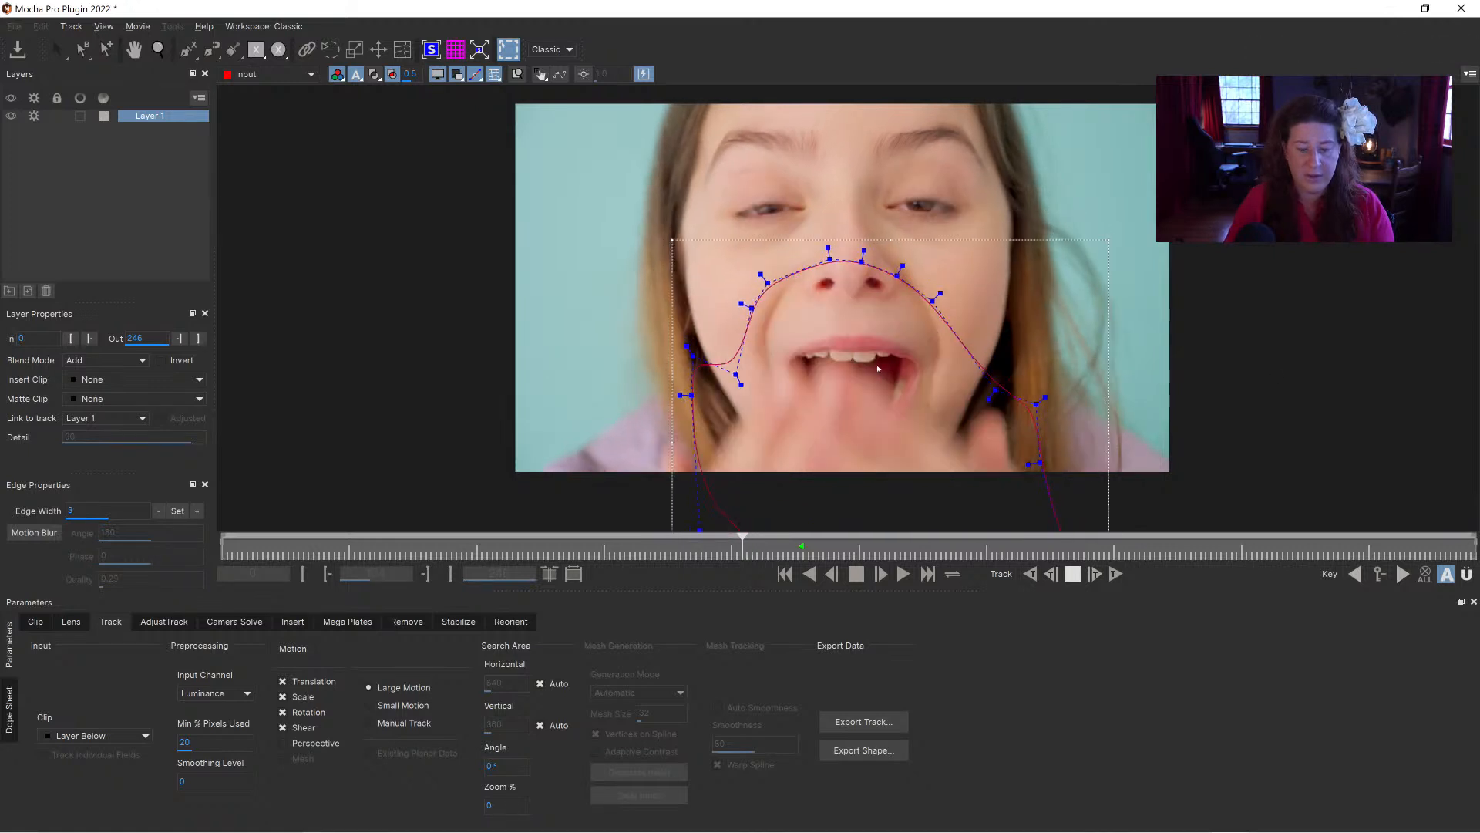
Step: Stop the tracking, lower the whole hand spline over the mouth at frame 102, and track it backwards to frame 101
left_click(876, 283)
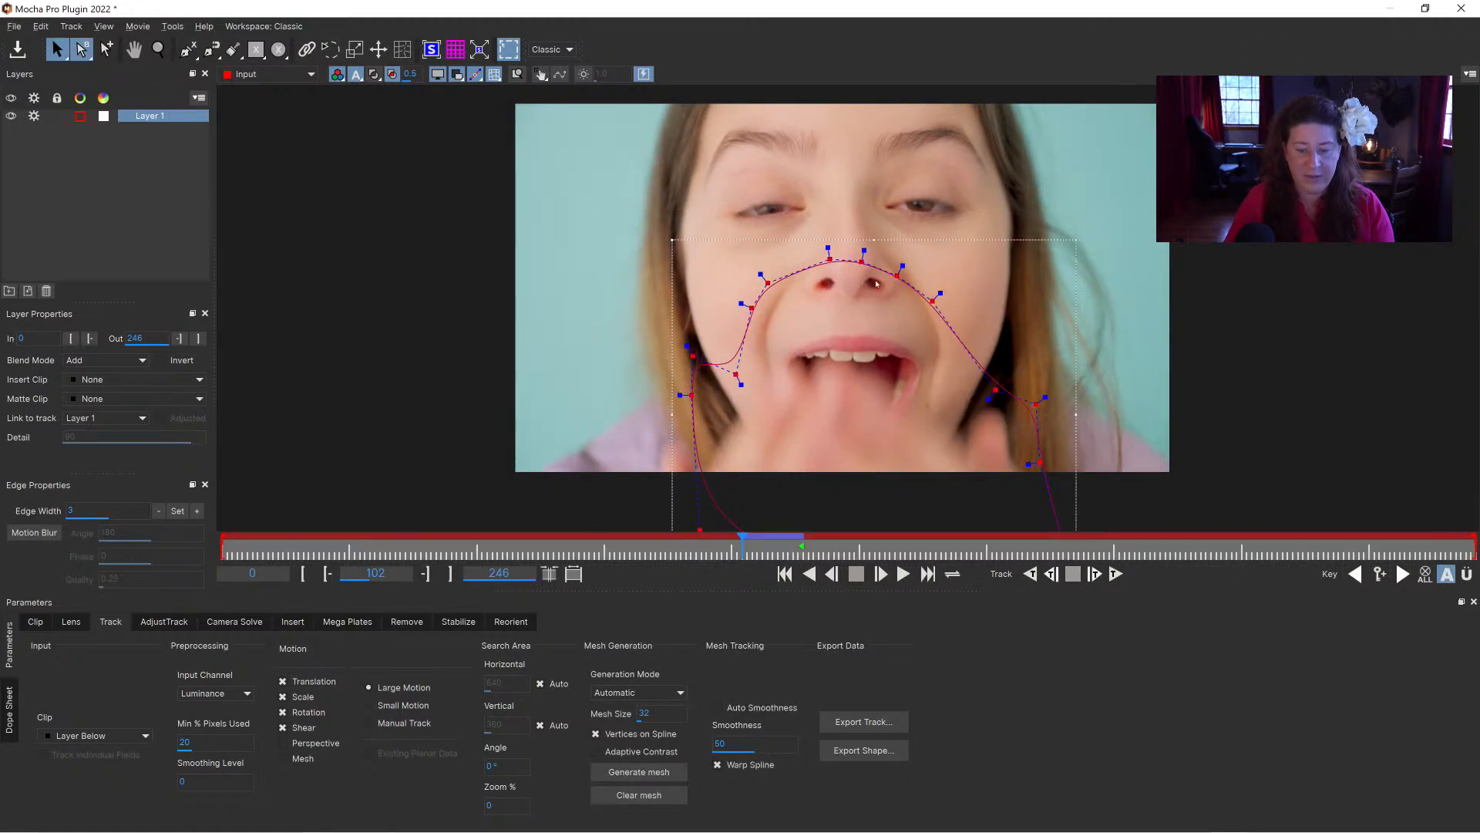
left_click_drag(860, 262, 881, 354)
left_click(1032, 574)
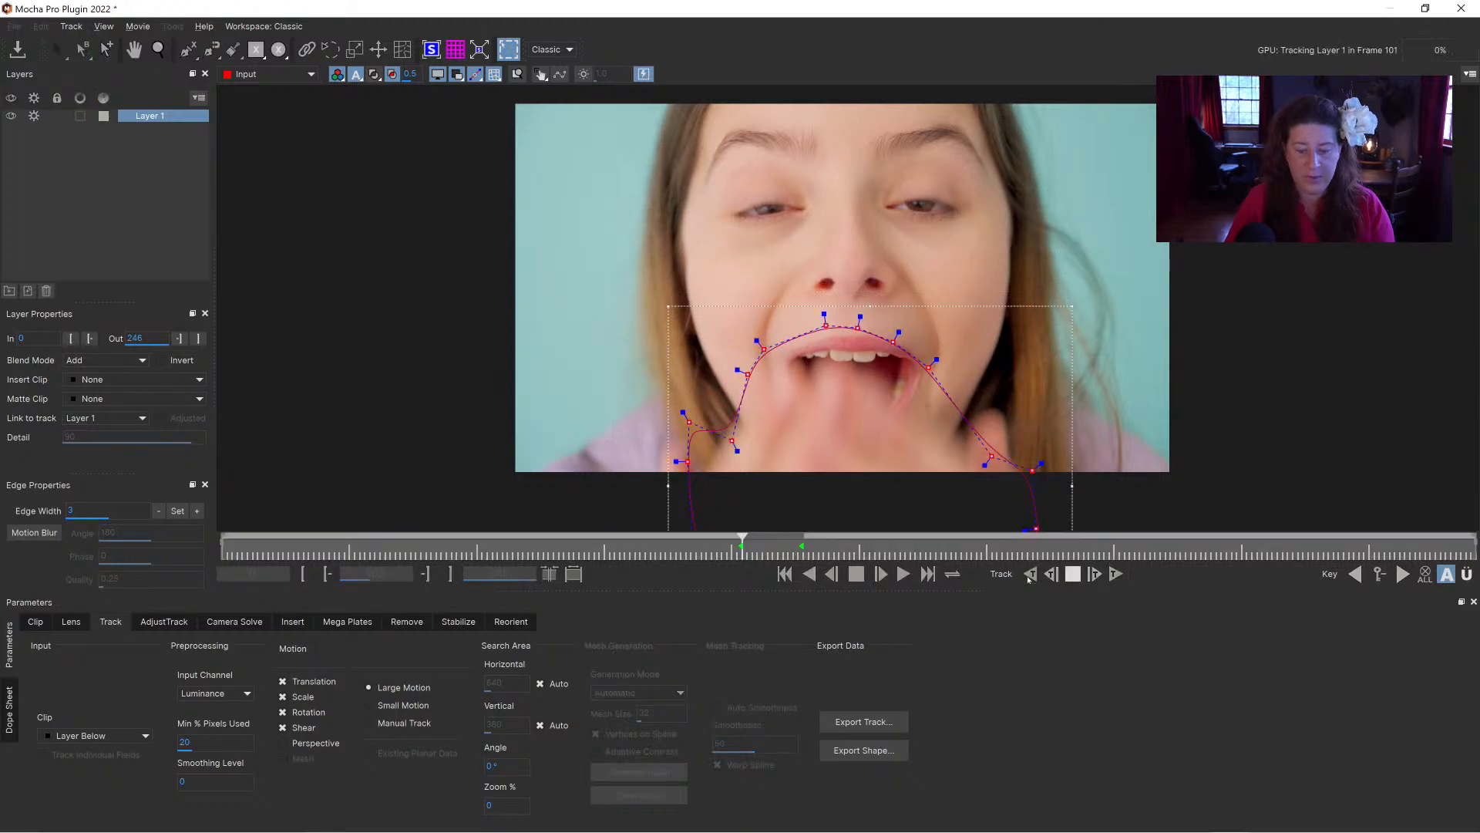
left_click(1032, 574)
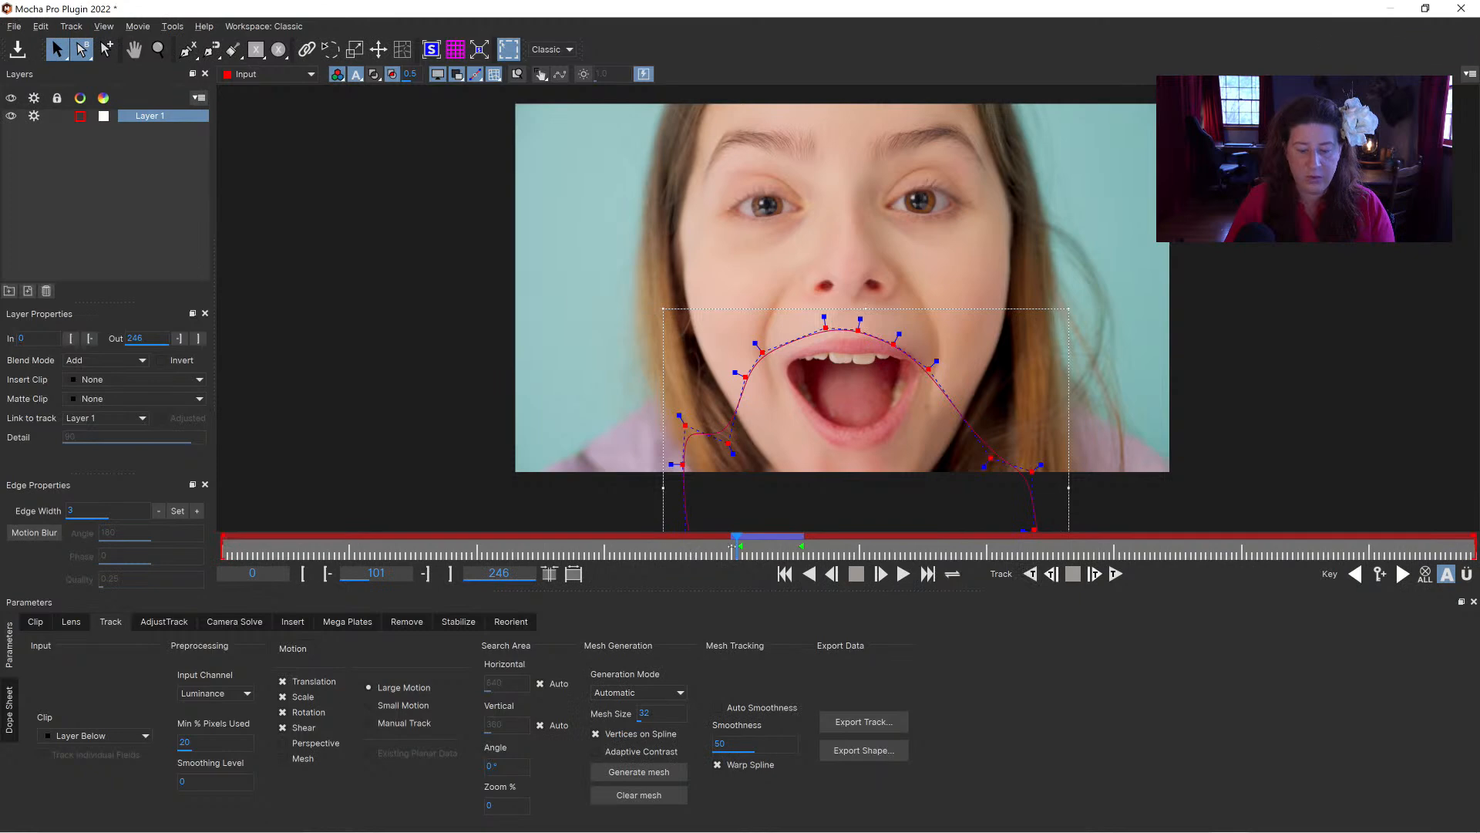
Step: Return to the keyframe at frame 114 and track the hand spline forwards until the hands have left the face
left_click_drag(720, 547, 785, 547)
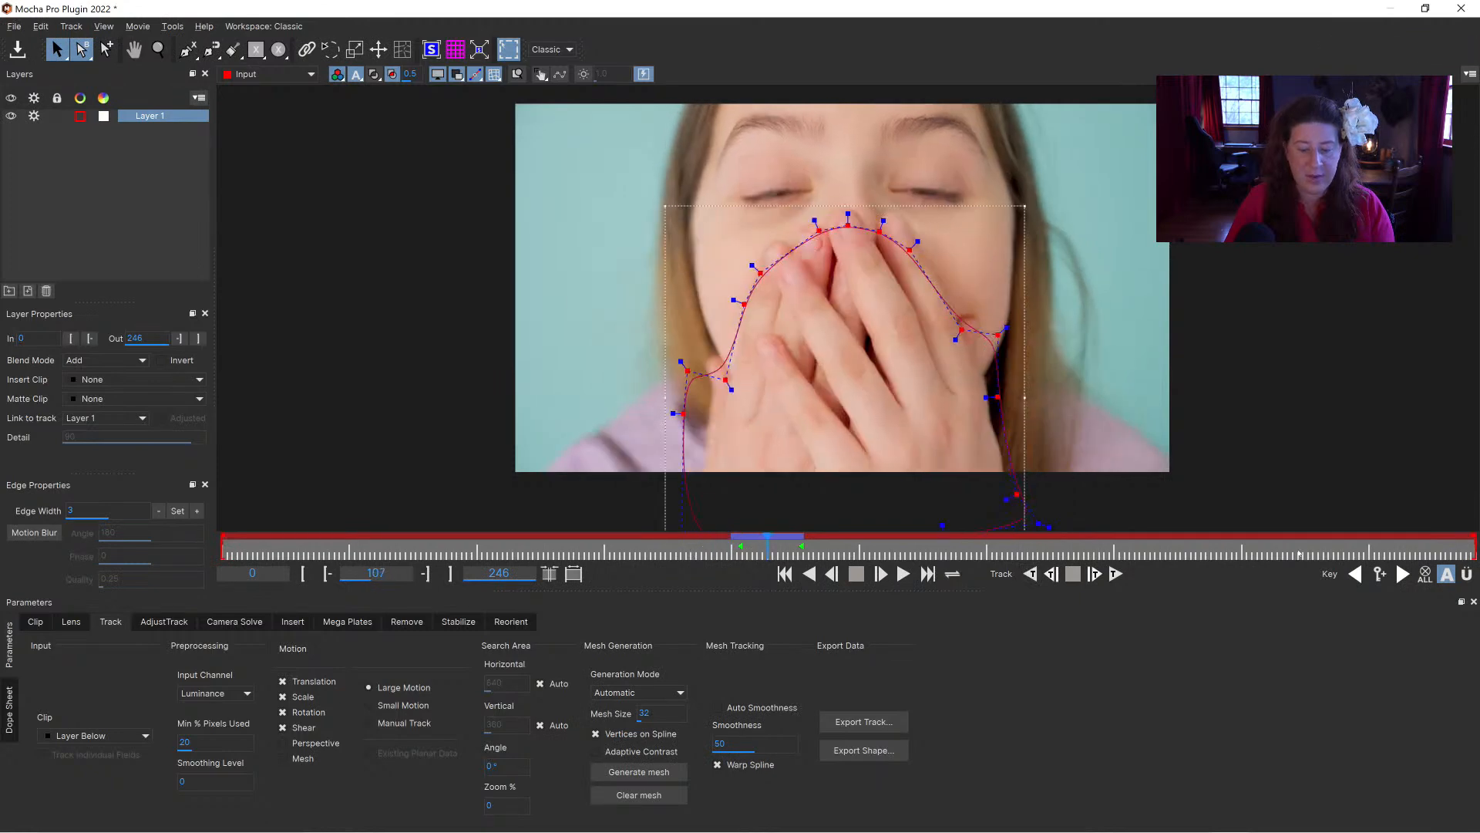
left_click(1401, 575)
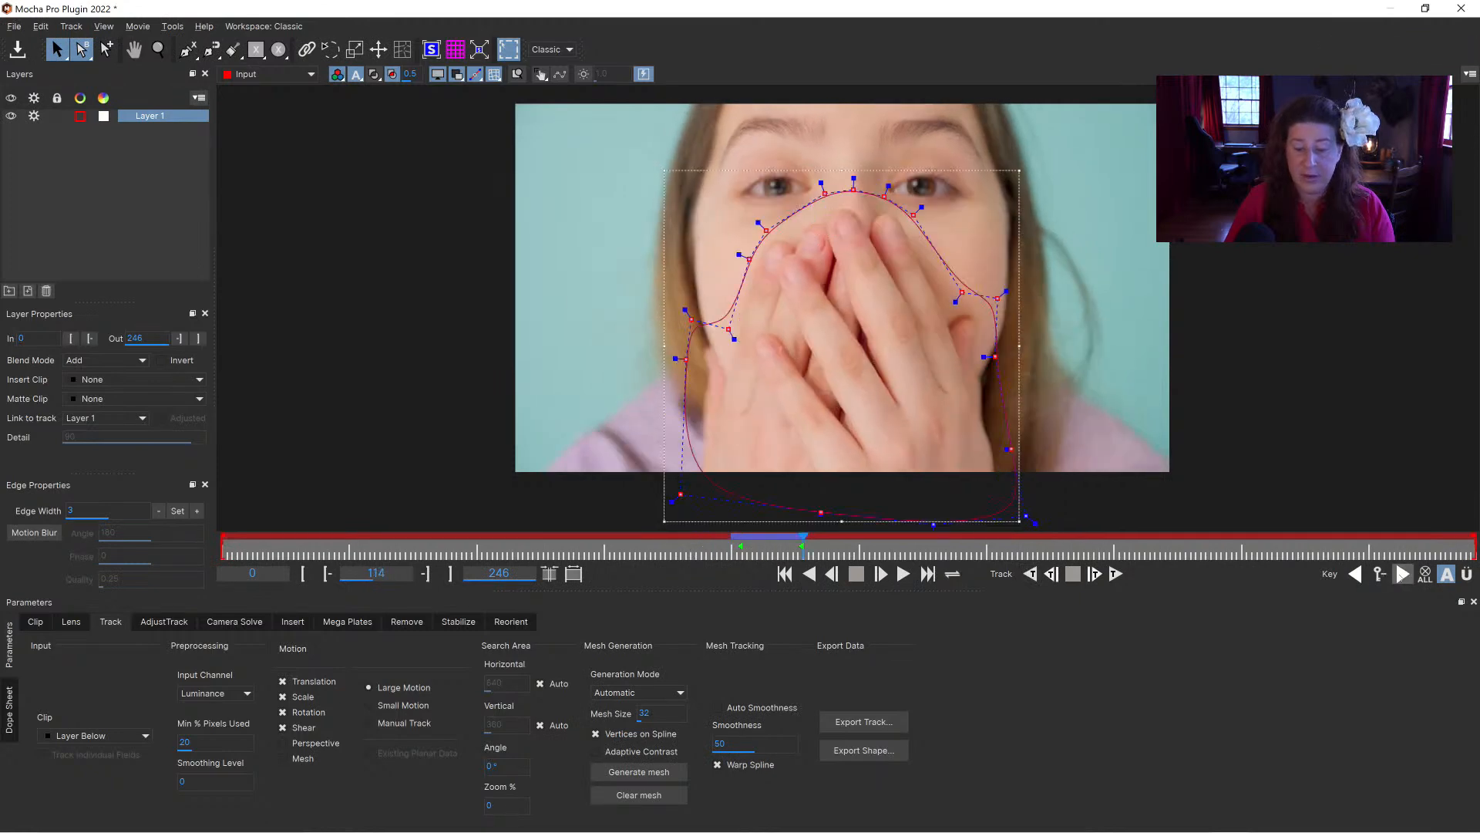
left_click(1116, 573)
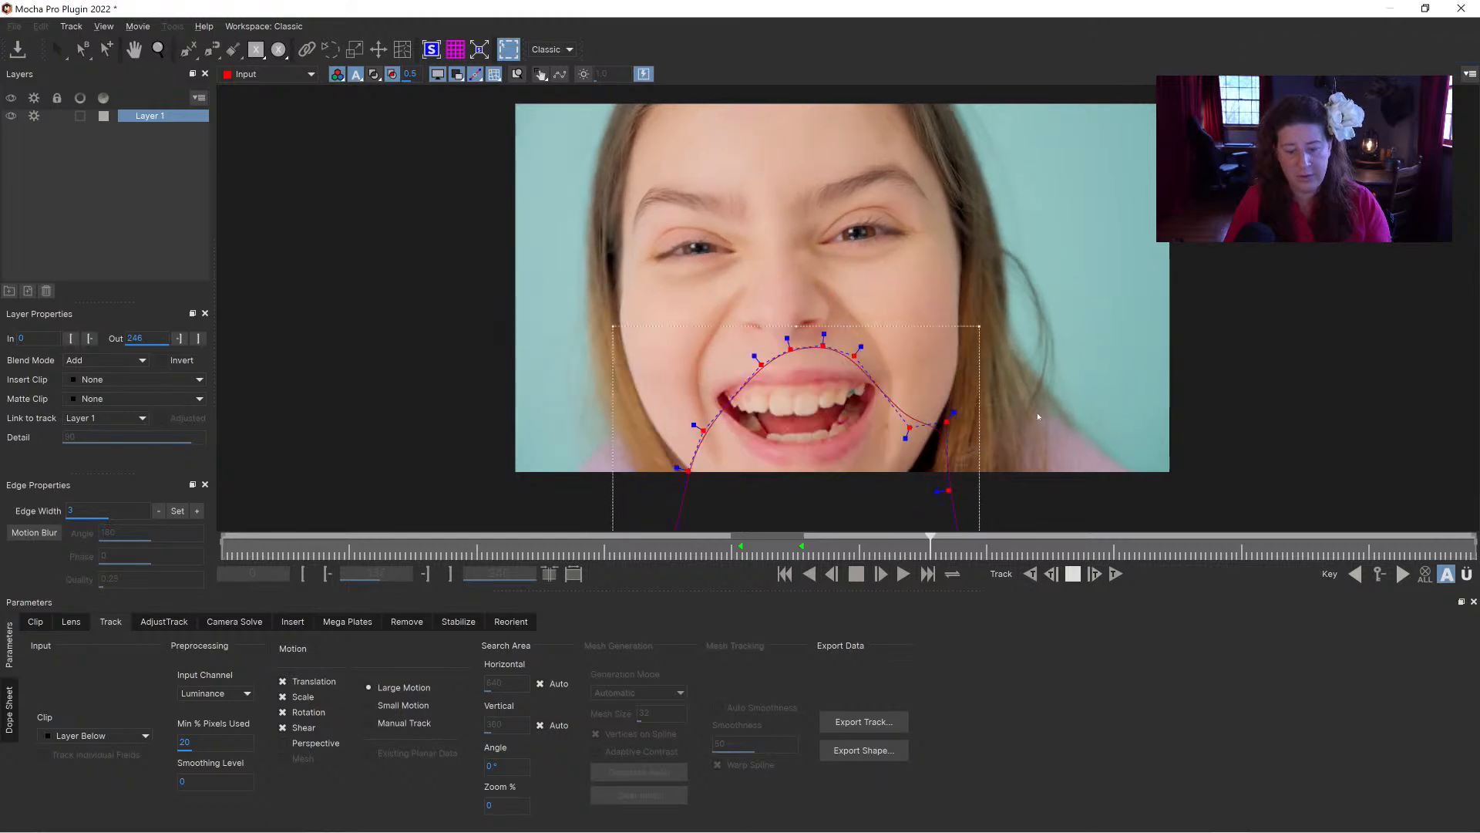
key("space")
Step: At frame 102, raise the hand spline slightly and shift its points on both sides to cover the blurred fingertips
left_click_drag(930, 546, 742, 547)
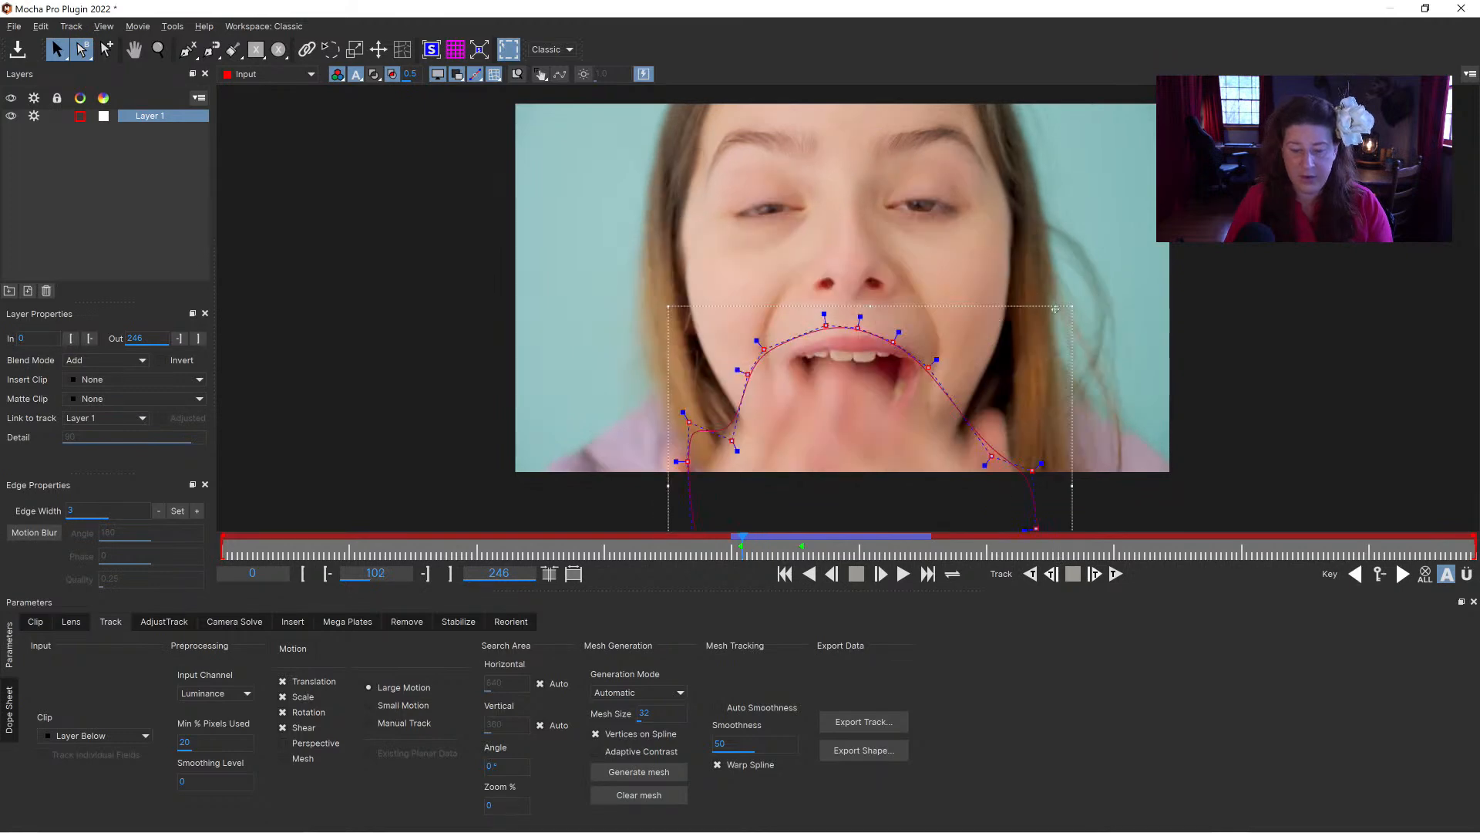
left_click_drag(1055, 309, 1058, 294)
left_click_drag(1055, 472, 1009, 384)
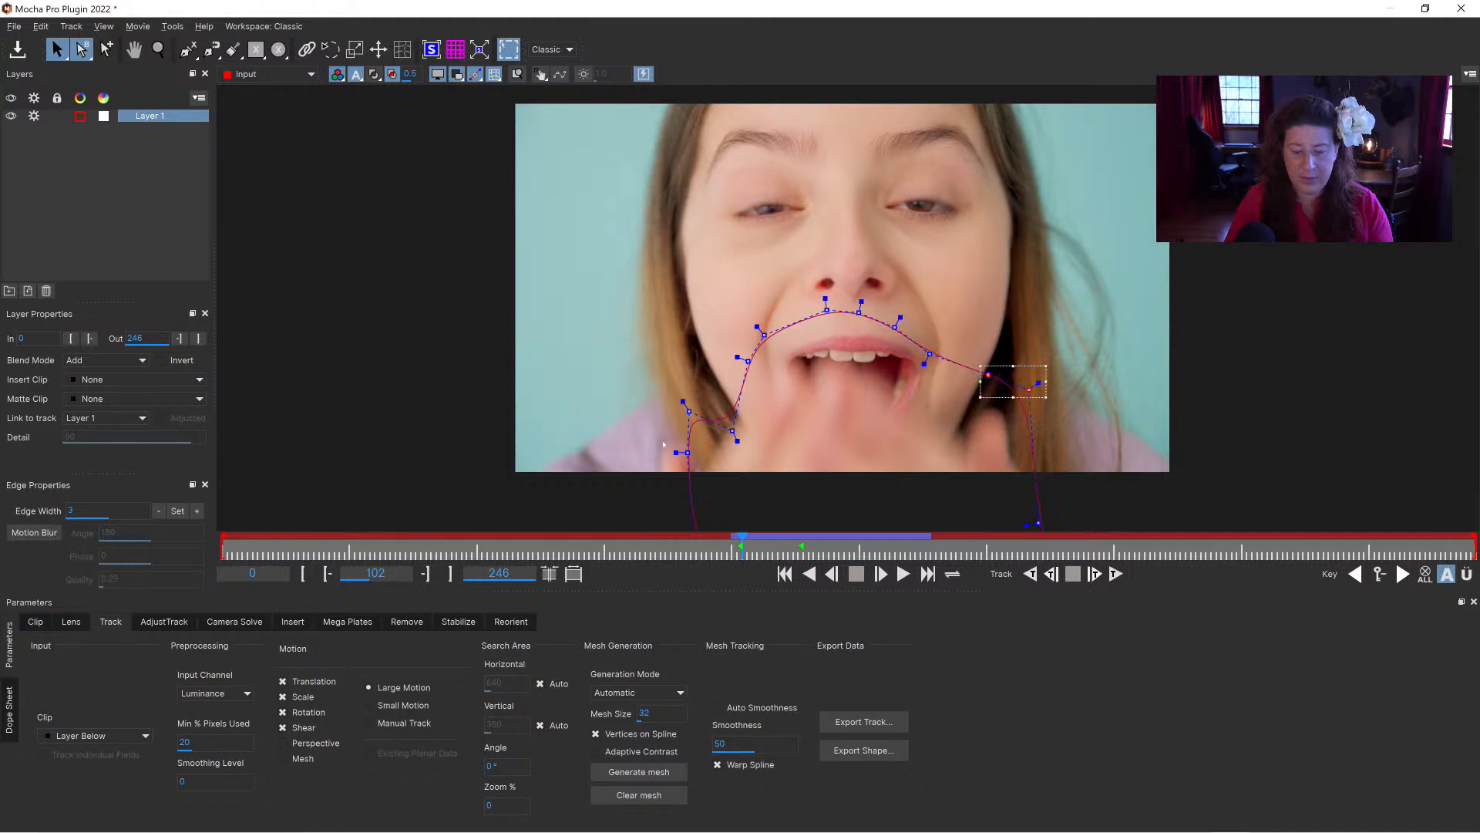
left_click_drag(618, 375, 759, 488)
left_click_drag(732, 431, 687, 436)
Step: At frame 101 and the frame before it, move the whole hand spline down below the mouth and out of the picture
left_click(732, 542)
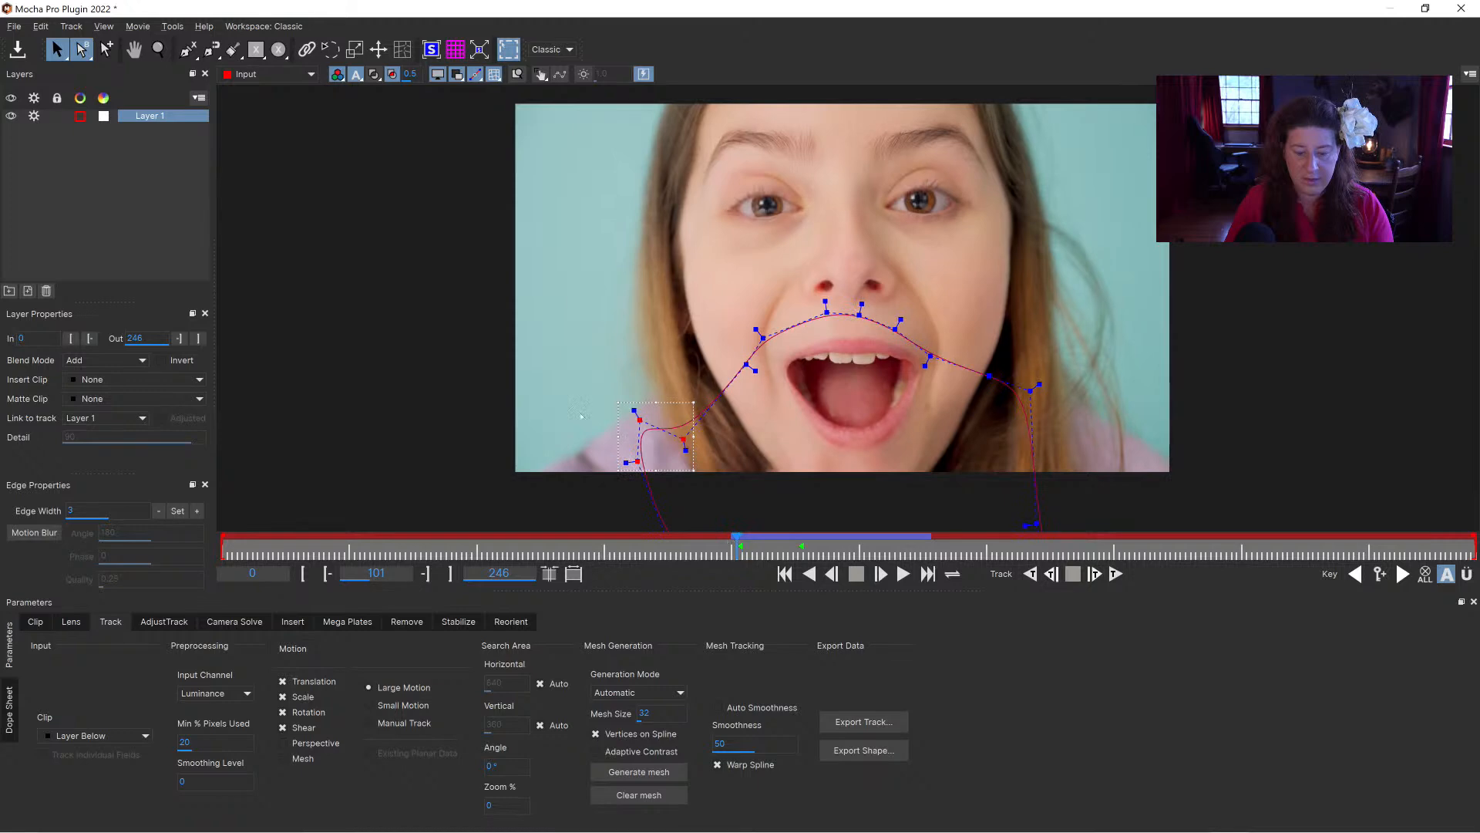
key("ctrl+a")
left_click_drag(857, 308, 856, 429)
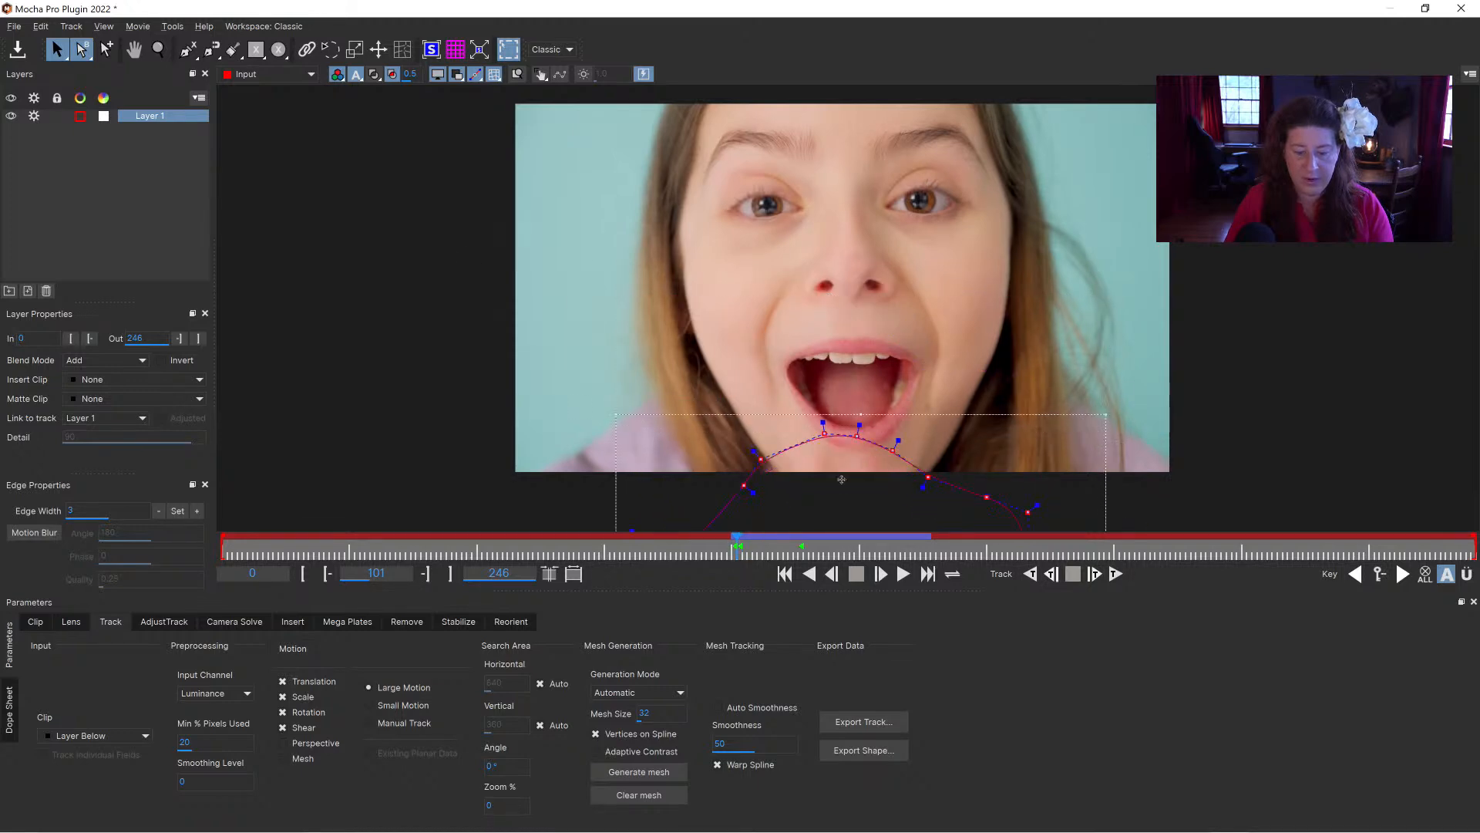
left_click(731, 542)
left_click_drag(855, 439, 854, 486)
Step: At frame 109, raise the whole hand spline above the fingertips and move its points beside the cheek inward
left_click_drag(730, 543, 771, 542)
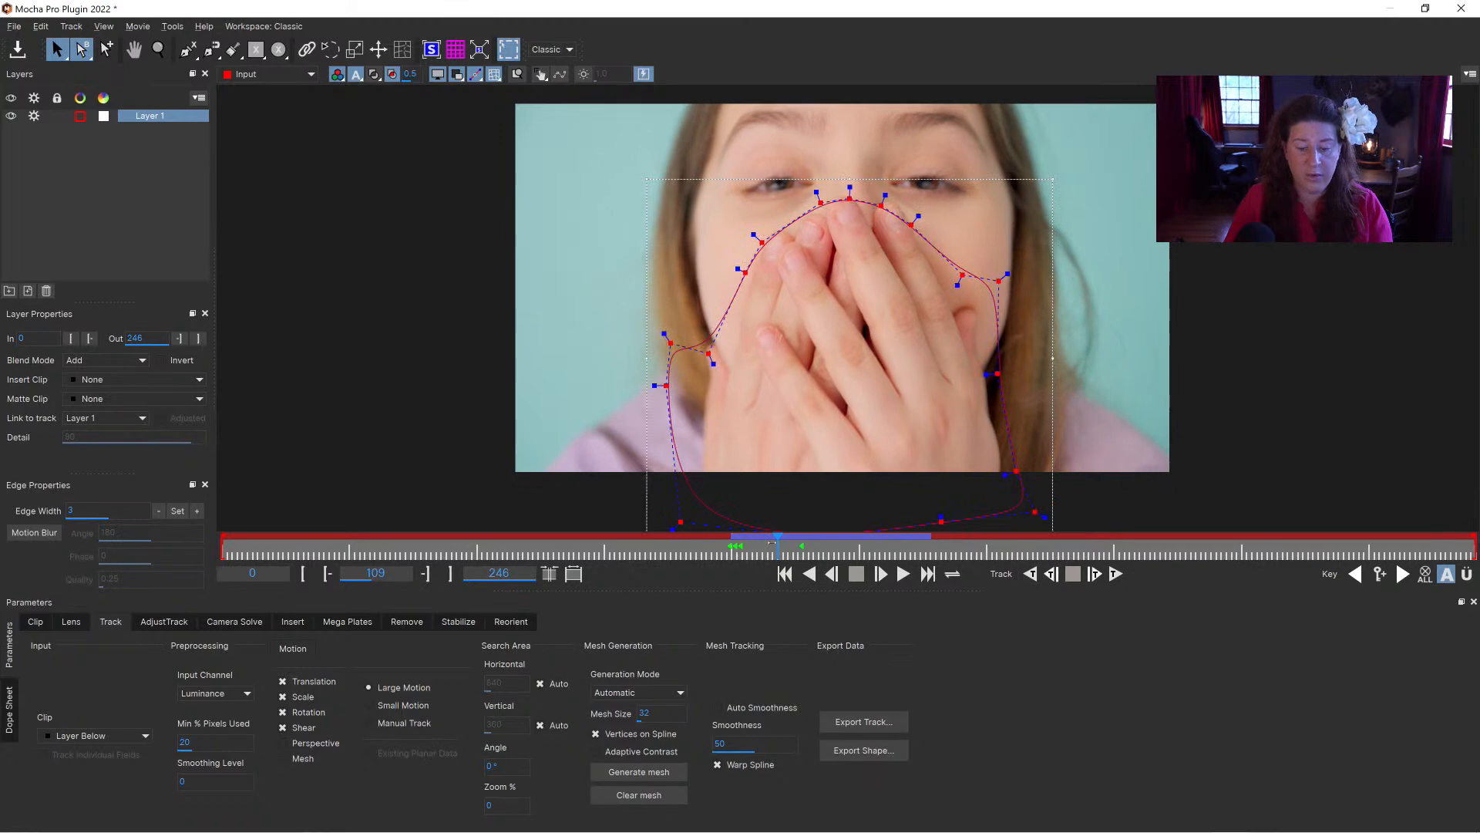
left_click_drag(849, 192, 848, 170)
left_click_drag(737, 234, 636, 384)
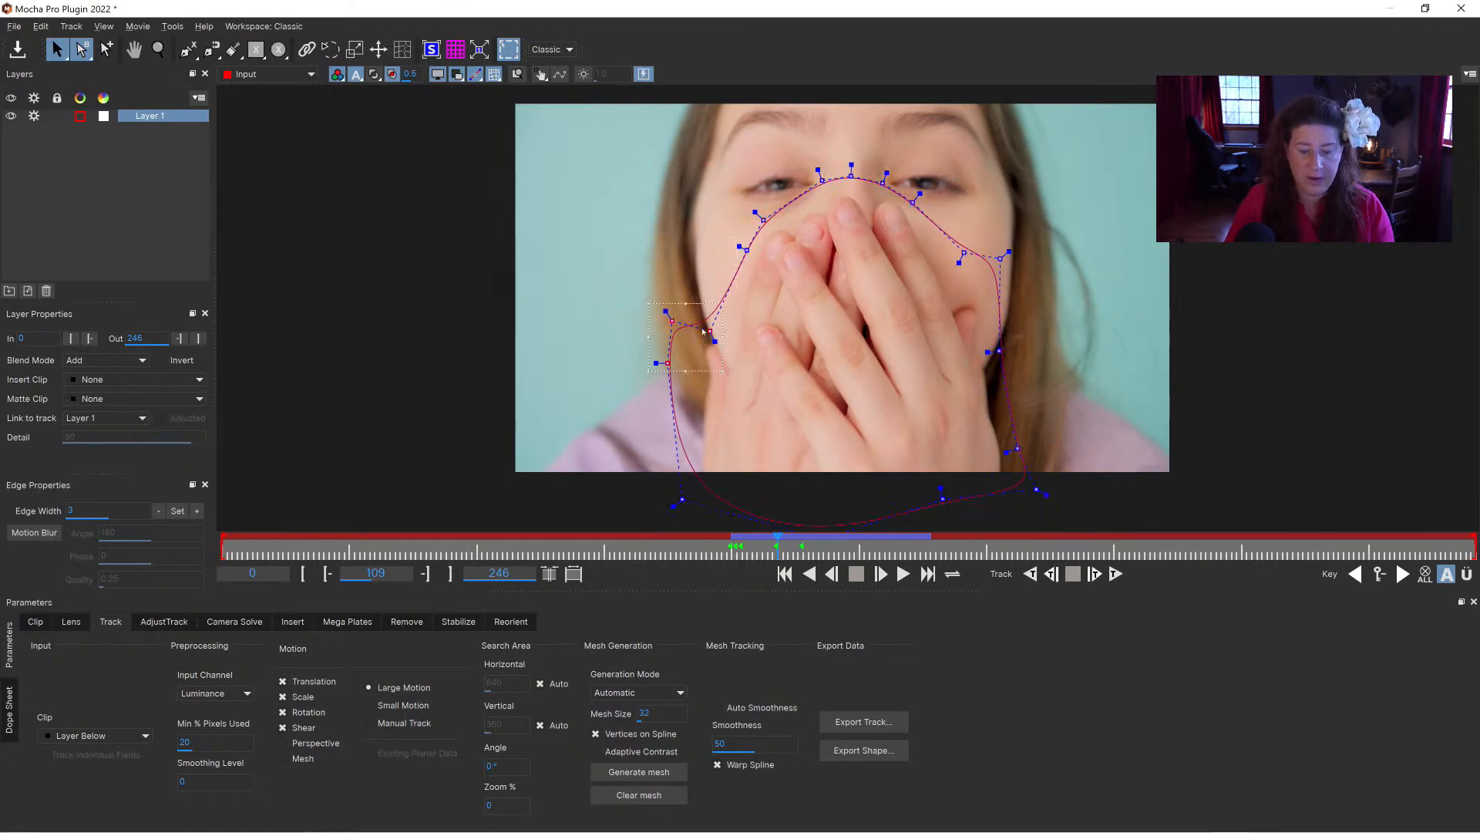
left_click_drag(723, 330, 746, 313)
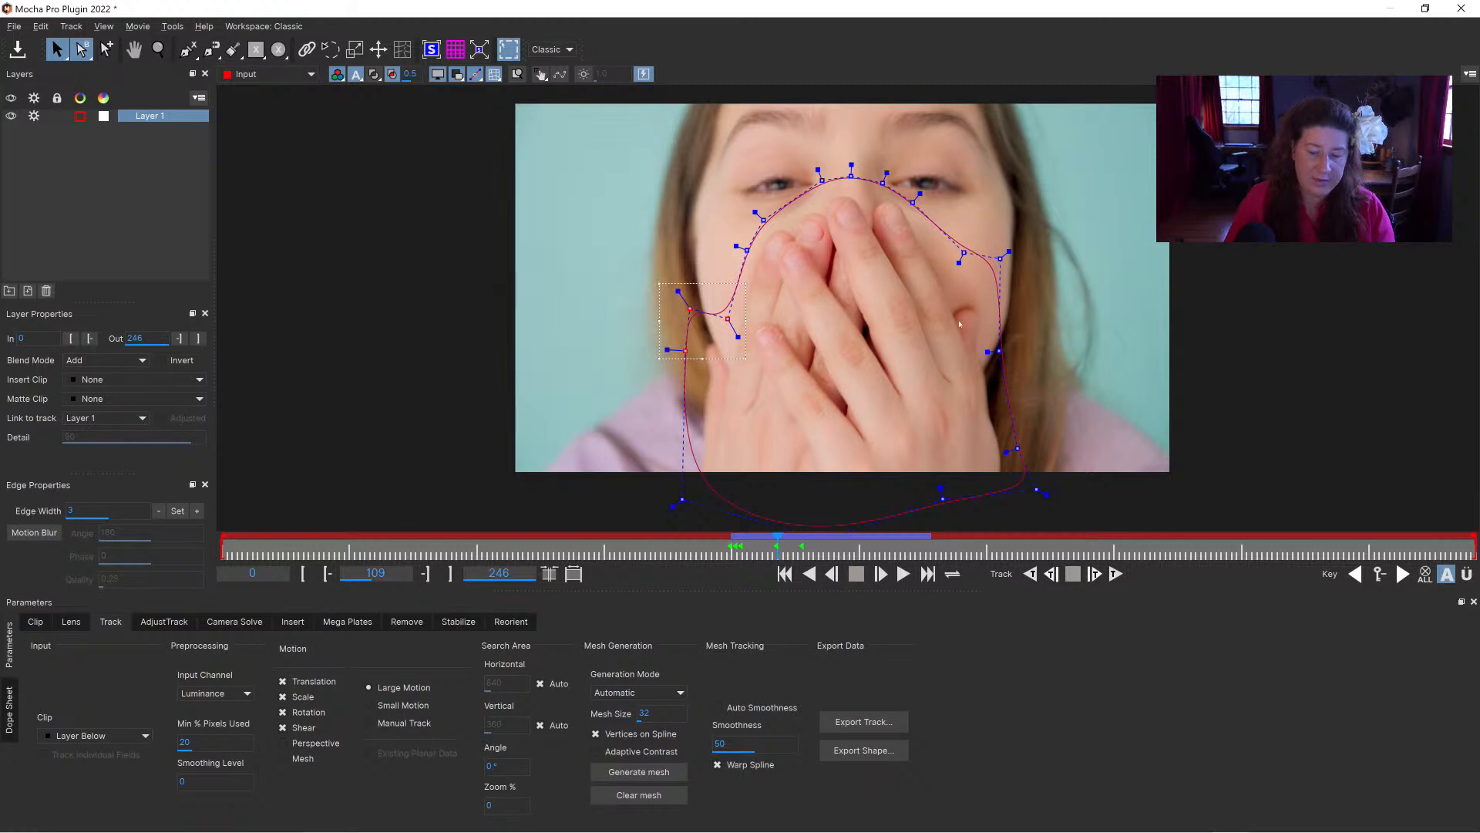
Step: At frame 104, raise the whole hand spline over the nose and adjust its upper and side points around the fingers
left_click_drag(763, 543, 752, 538)
left_click(852, 270)
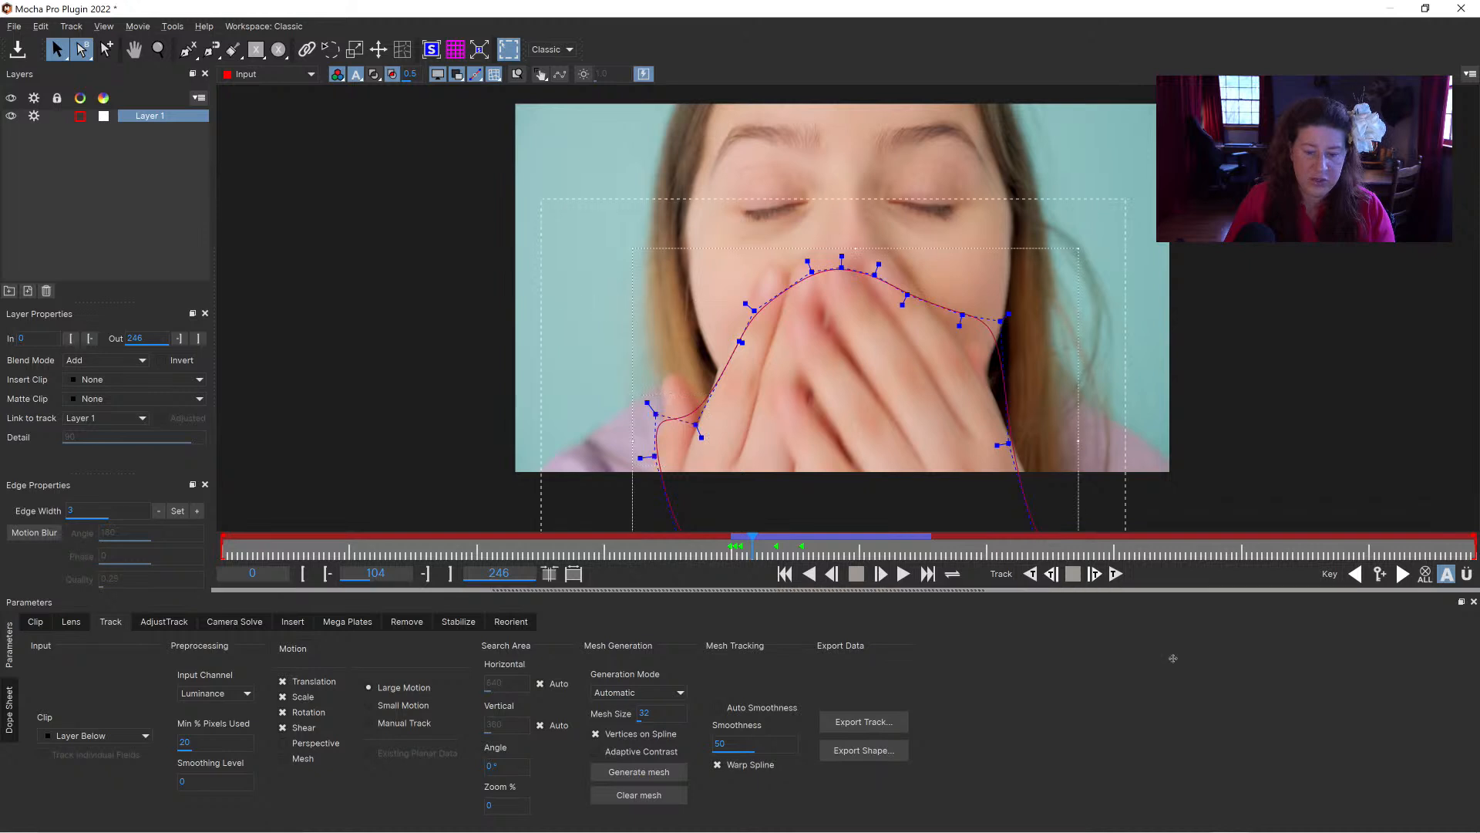
left_click_drag(842, 267, 839, 219)
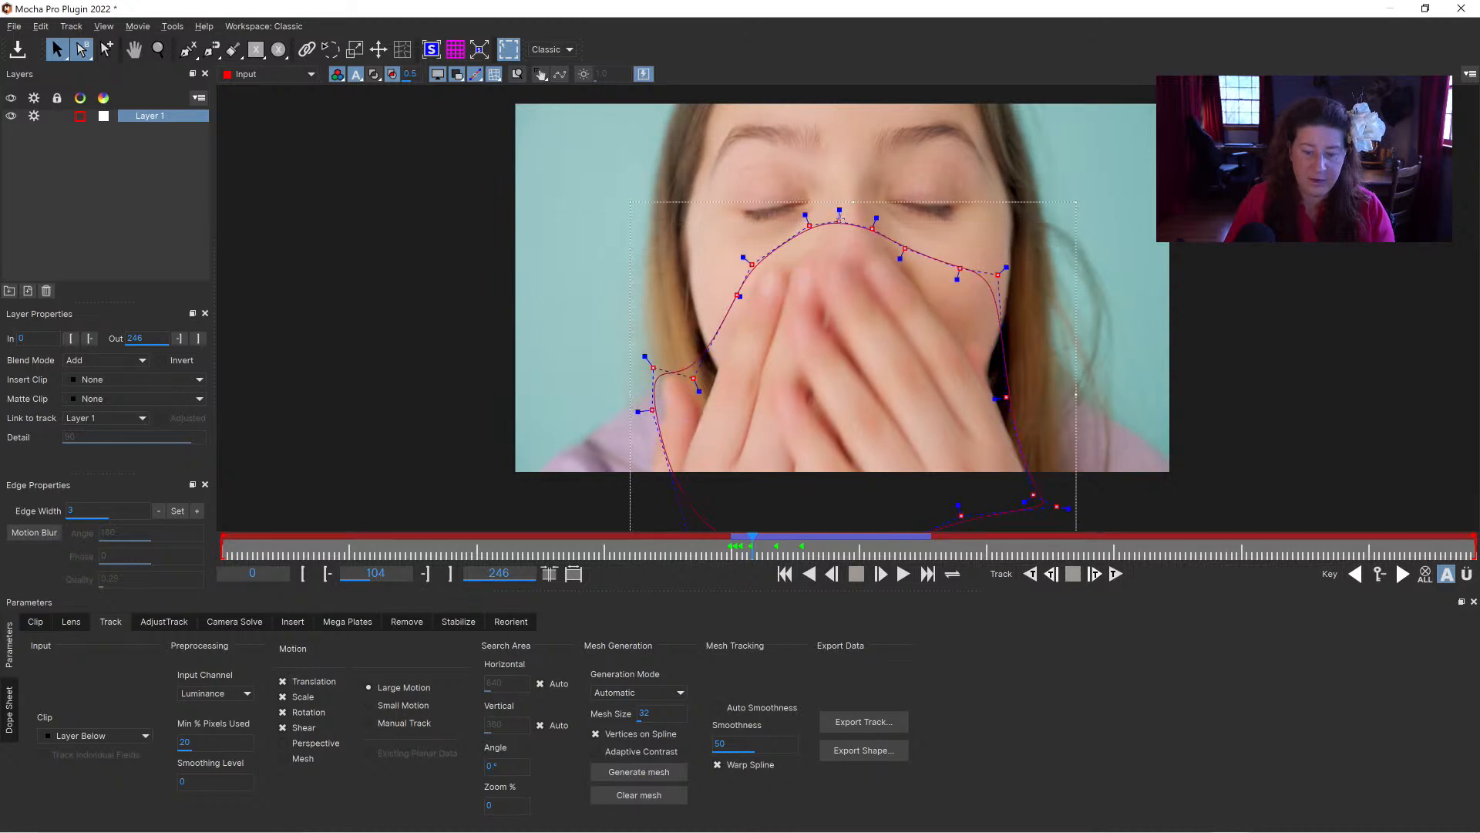
left_click_drag(961, 268, 1008, 289)
left_click_drag(875, 227, 907, 242)
left_click_drag(694, 378, 697, 351)
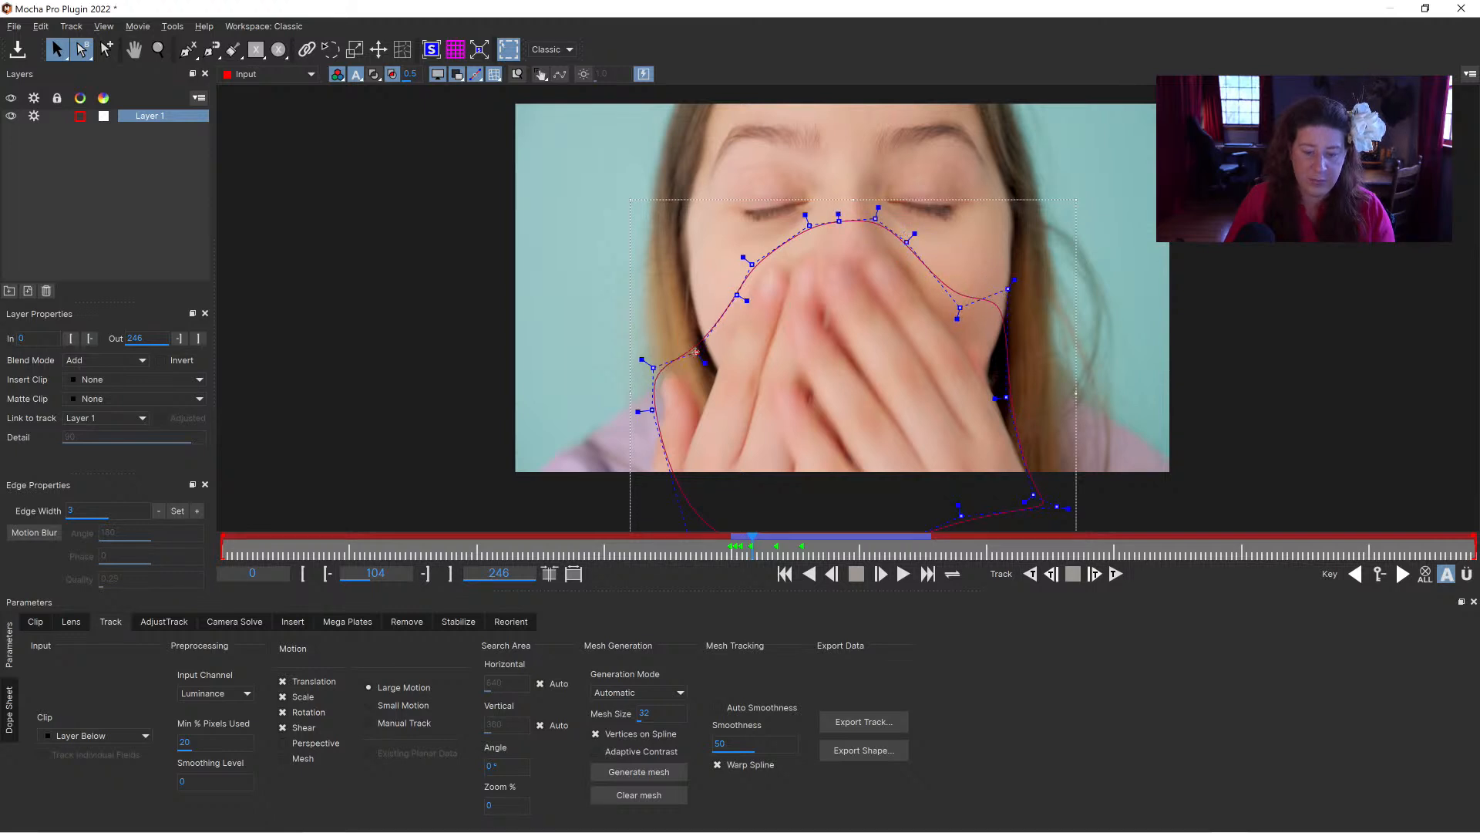
left_click_drag(652, 409, 646, 409)
Step: At frame 104, spread the hand spline's lower points outward below the picture edge so the outline encloses both hands
key("x")
left_click_drag(790, 446, 764, 319)
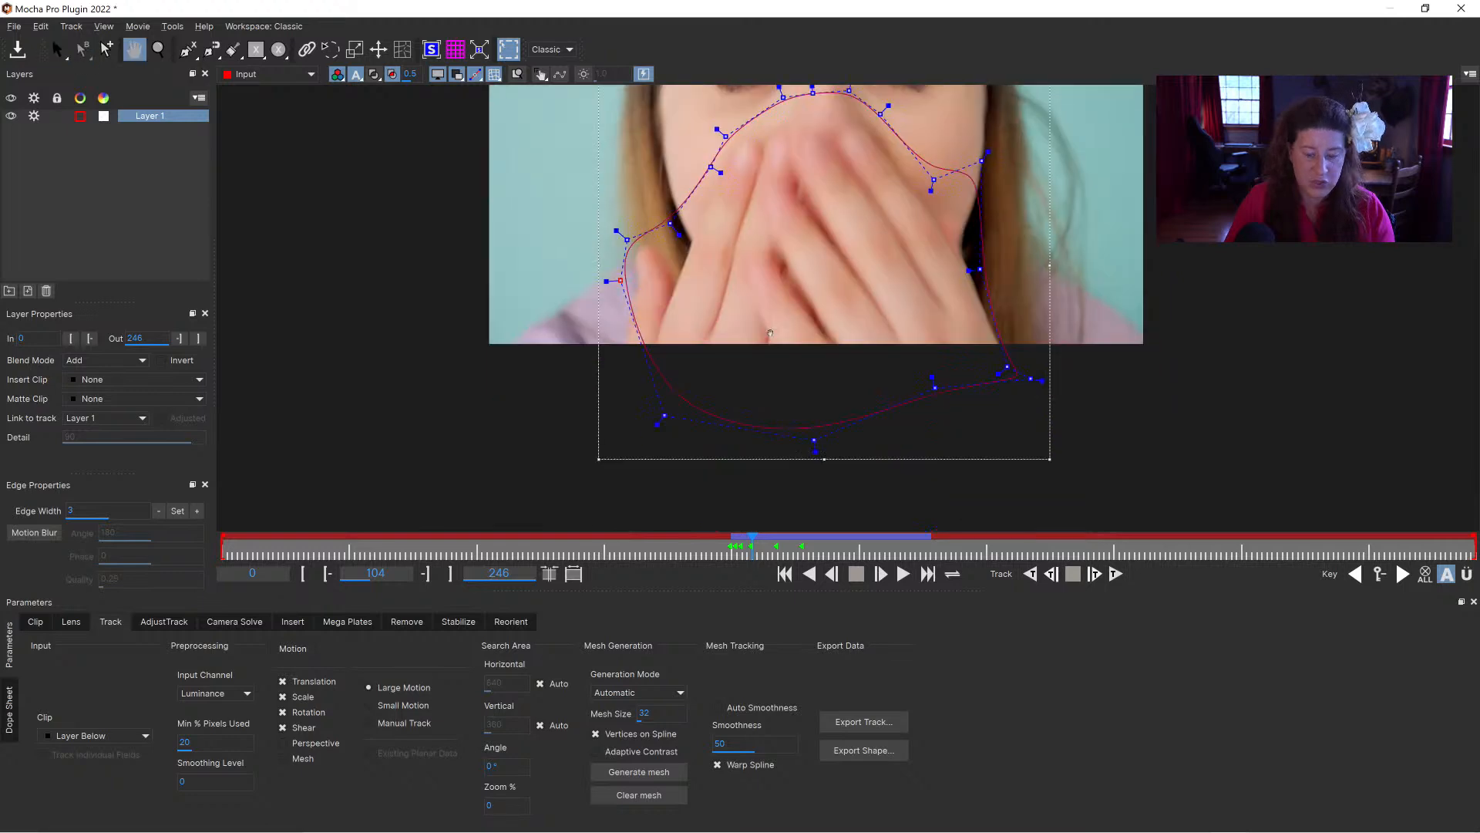
left_click_drag(665, 417, 540, 432)
key("x")
left_click_drag(790, 232, 798, 315)
left_click_drag(1039, 461, 1075, 457)
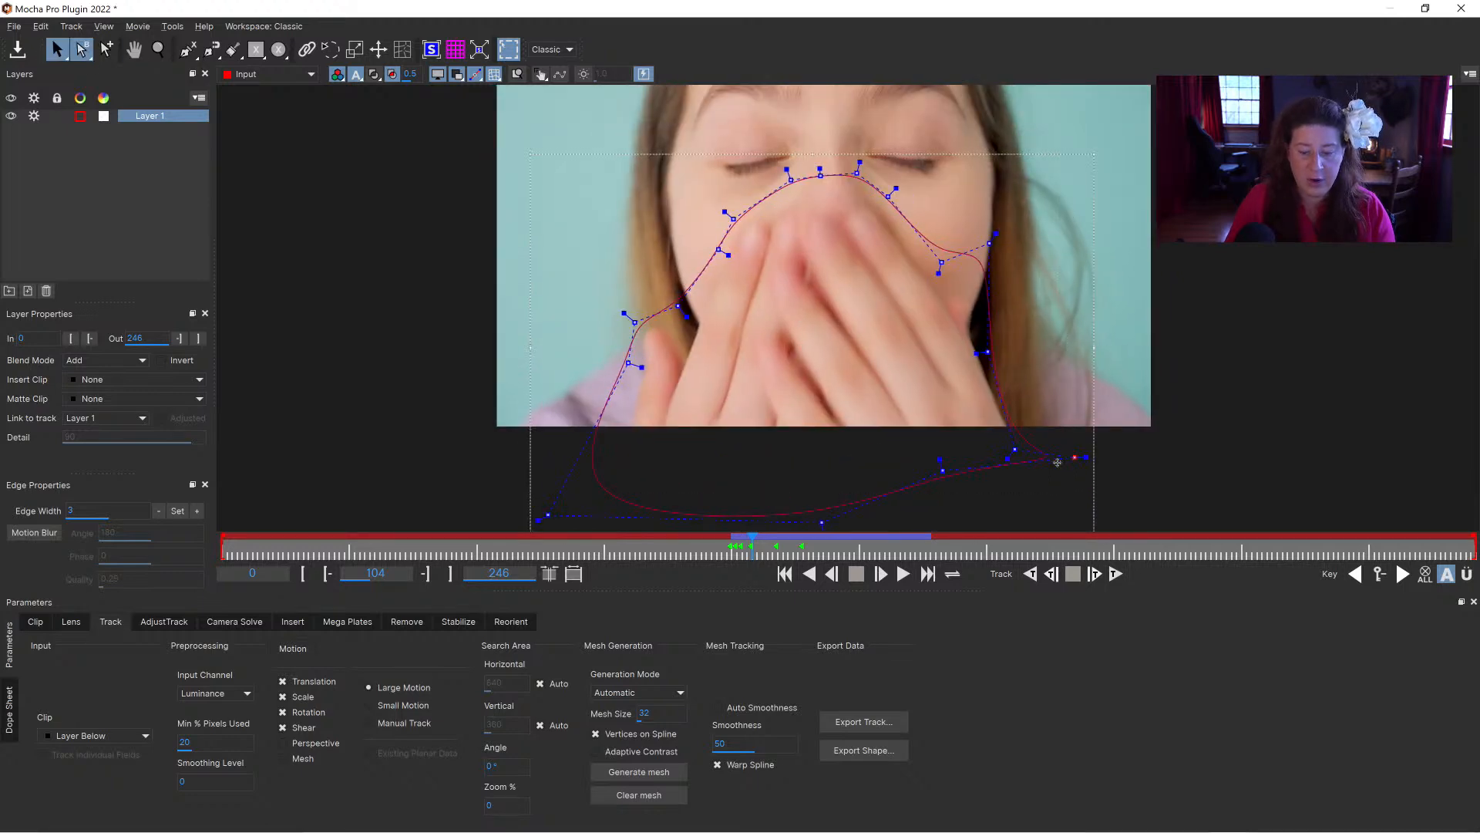
left_click(1014, 445)
left_click(1014, 447)
left_click_drag(1013, 446, 1026, 427)
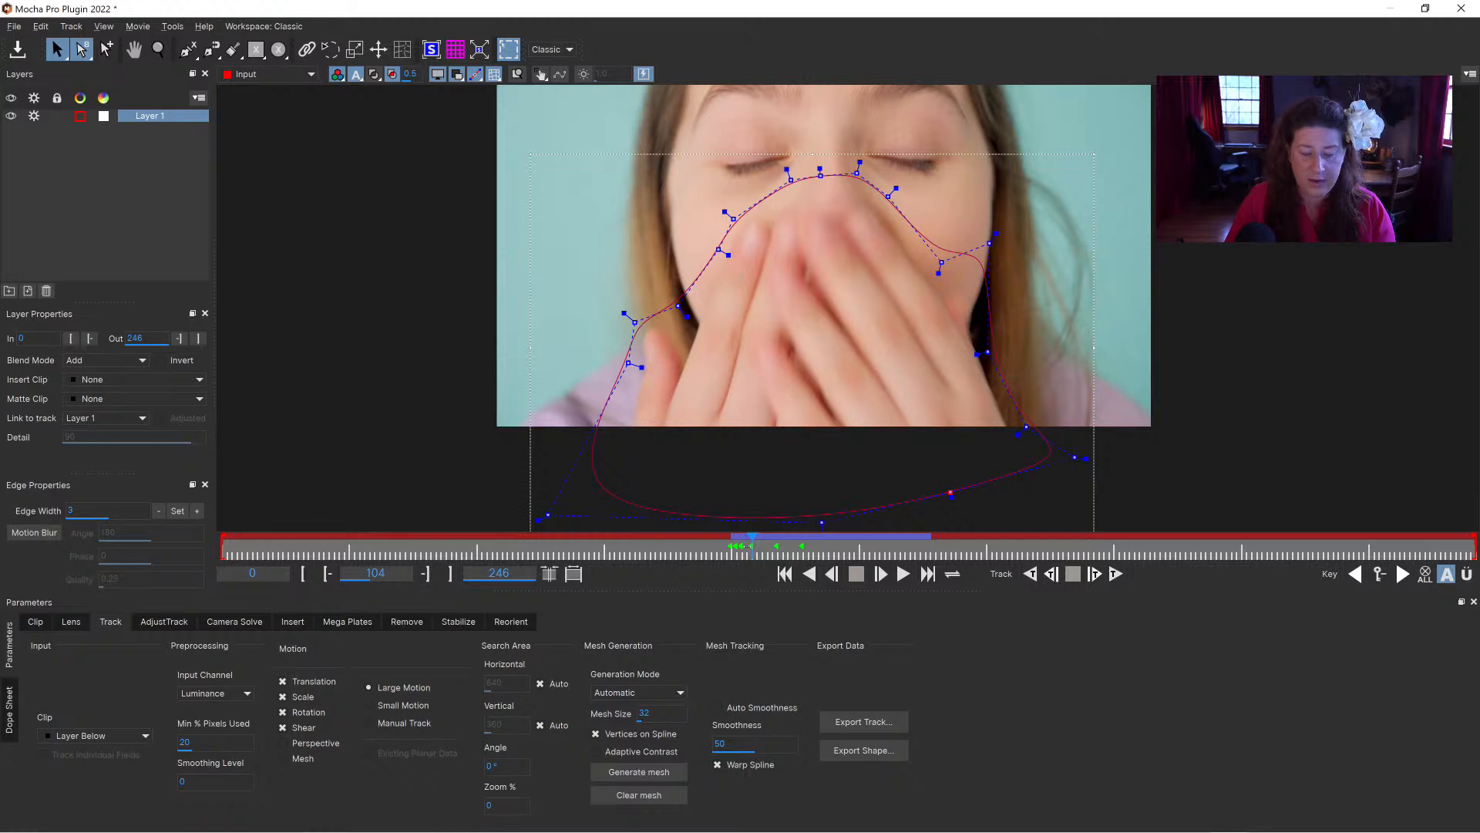
Step: At frame 103, select the hand spline's upper points and raise them slightly above the blurred fingertips
left_click_drag(743, 546, 746, 545)
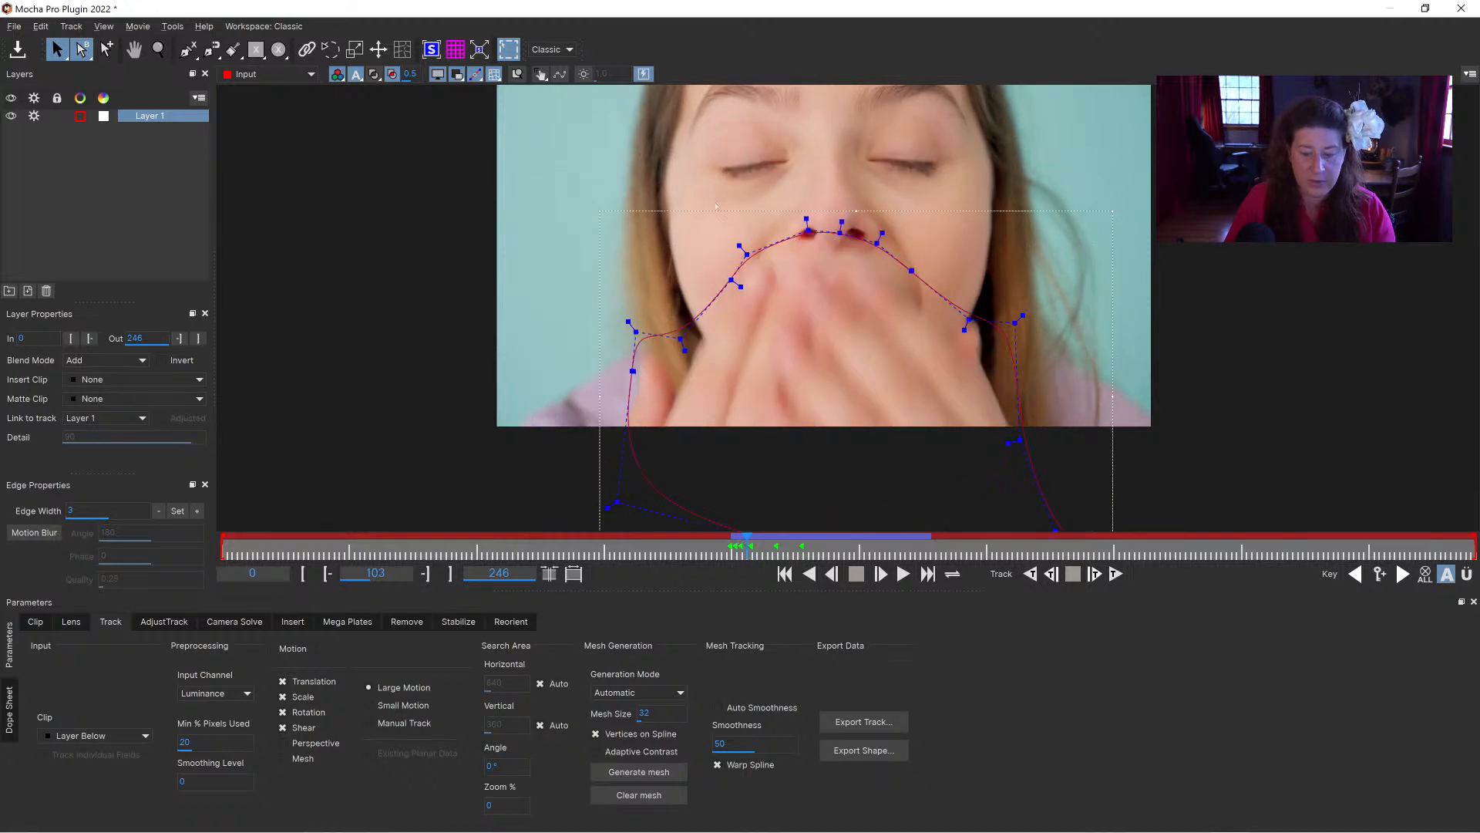
left_click_drag(1030, 353, 614, 210)
left_click_drag(882, 244, 880, 225)
Step: At frame 121, pull the hand spline's side points outward so the outline encloses the thumb beside the cheek
left_click_drag(746, 546, 840, 544)
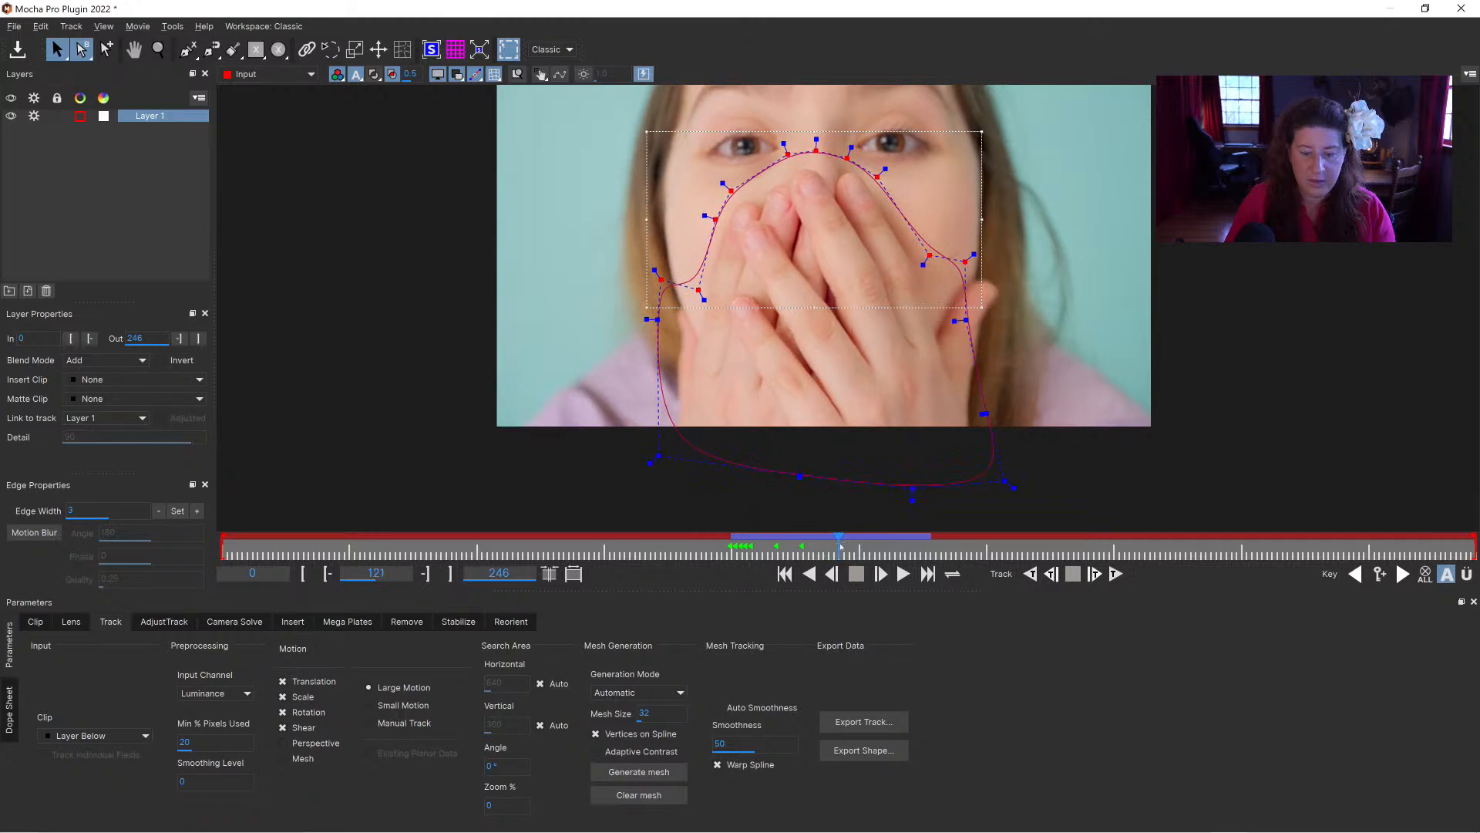
left_click_drag(965, 262, 996, 336)
left_click_drag(976, 263, 1042, 267)
Step: At frame 132, refit the hand spline's upper points over the fingertips and adjust the points beside the opposite cheek from the thumb
left_click_drag(838, 545, 894, 548)
left_click_drag(614, 161, 893, 338)
left_click_drag(853, 223, 841, 222)
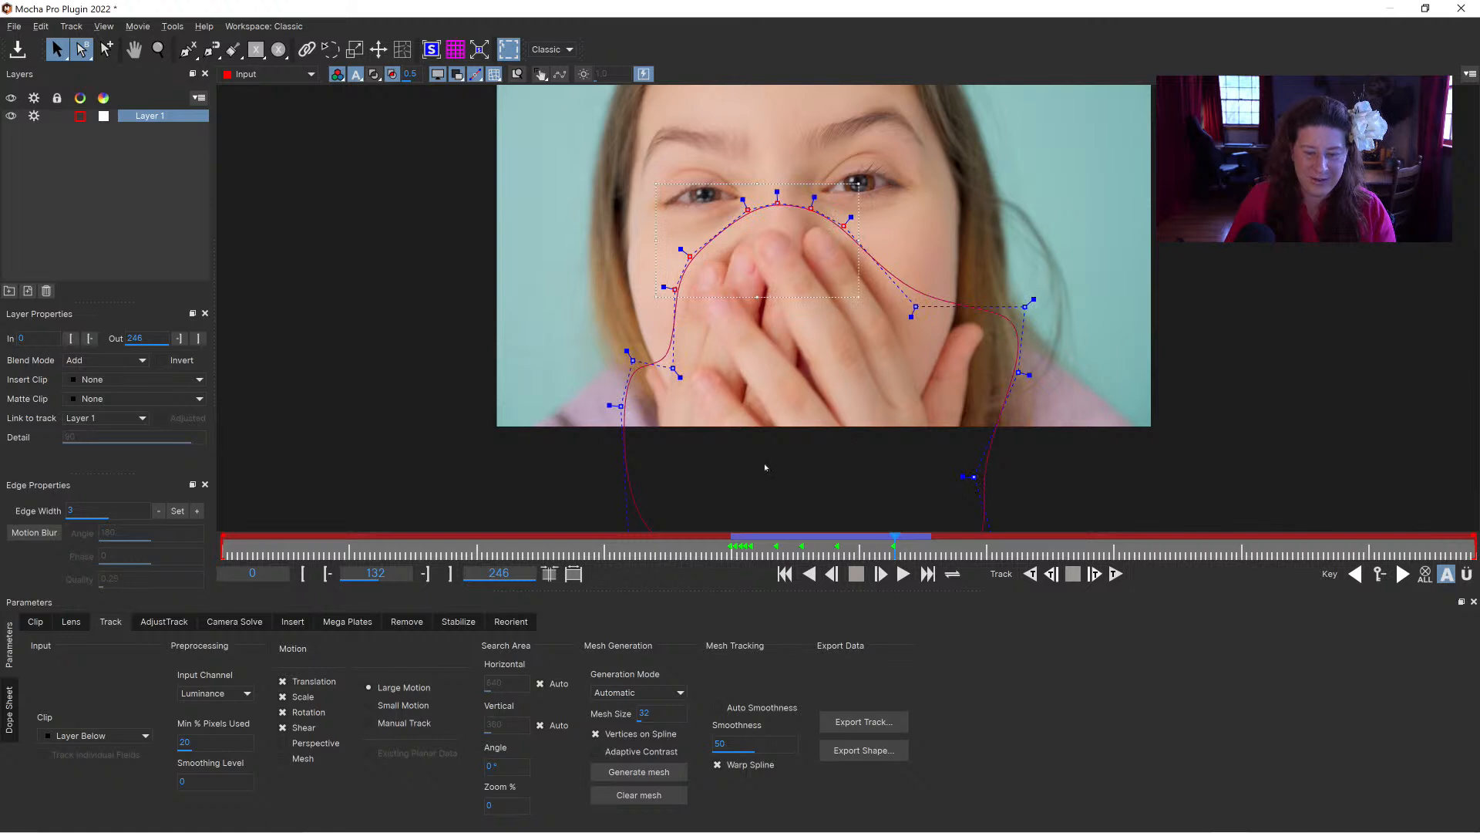
left_click_drag(674, 370, 629, 354)
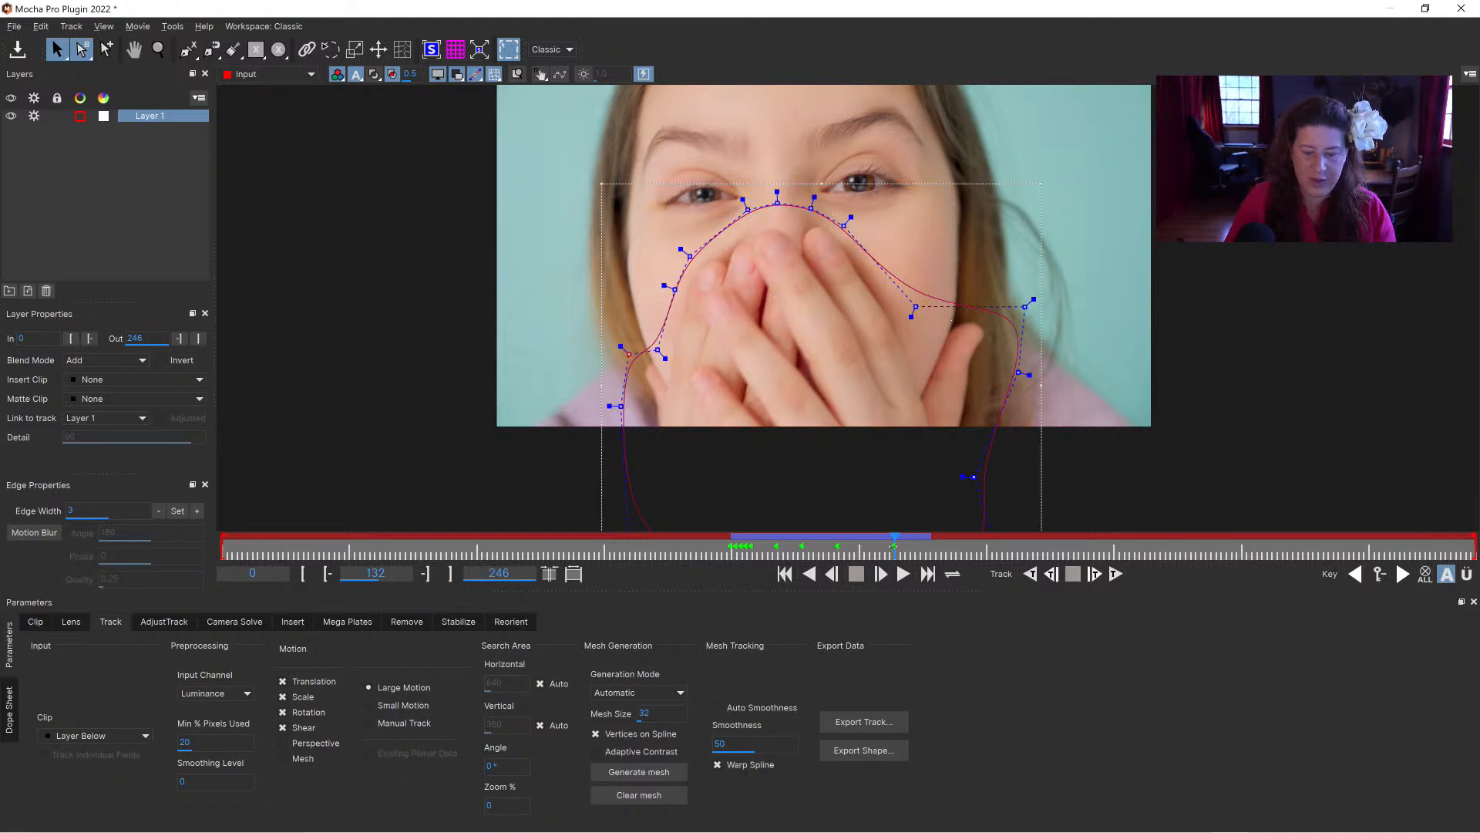
Step: Refit the hand spline's upper points around the lowering fingers at frames 136 and 138
left_click_drag(894, 546, 915, 544)
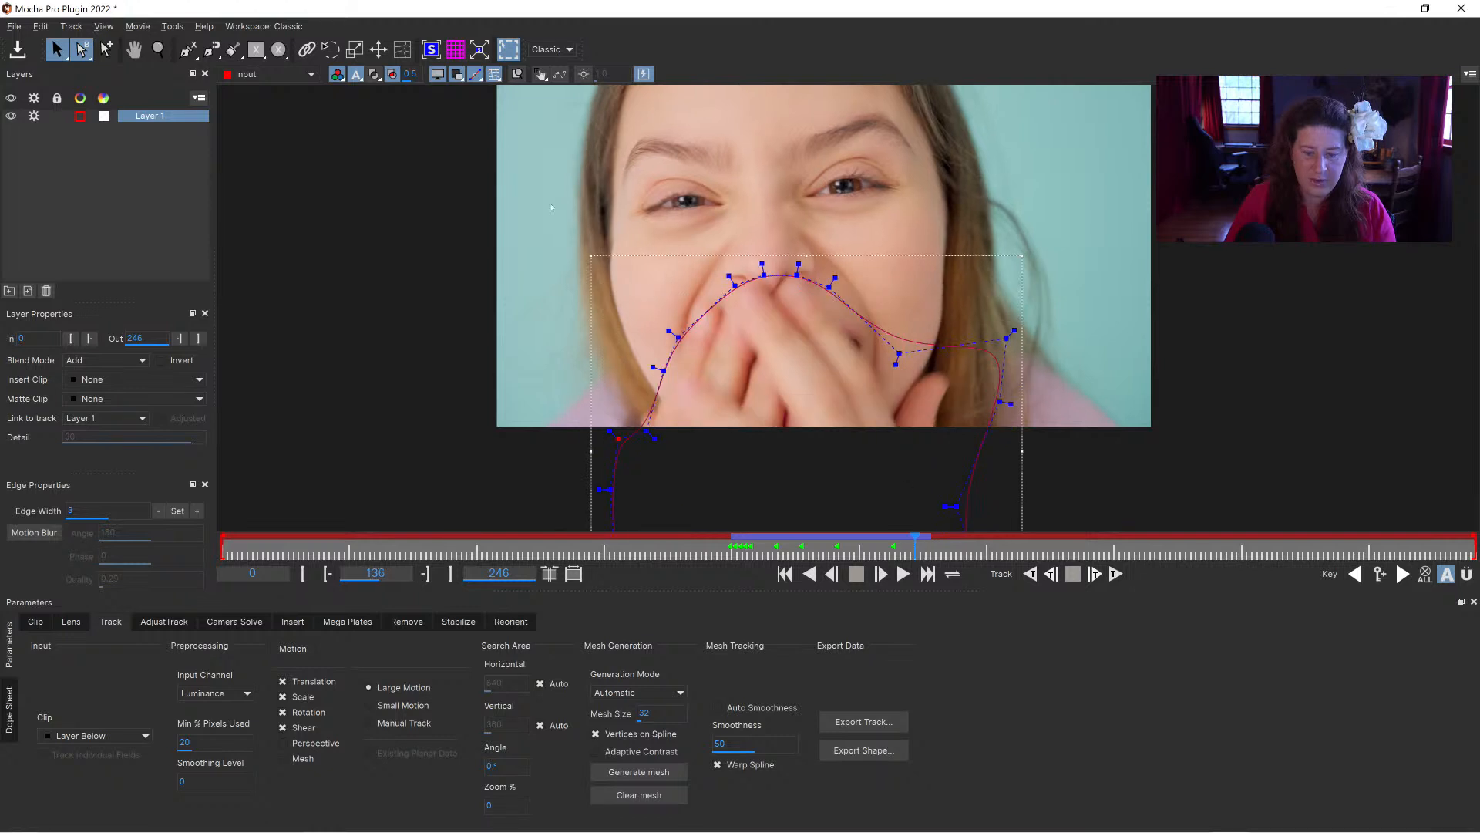
left_click_drag(842, 388, 875, 377)
left_click_drag(825, 278, 812, 257)
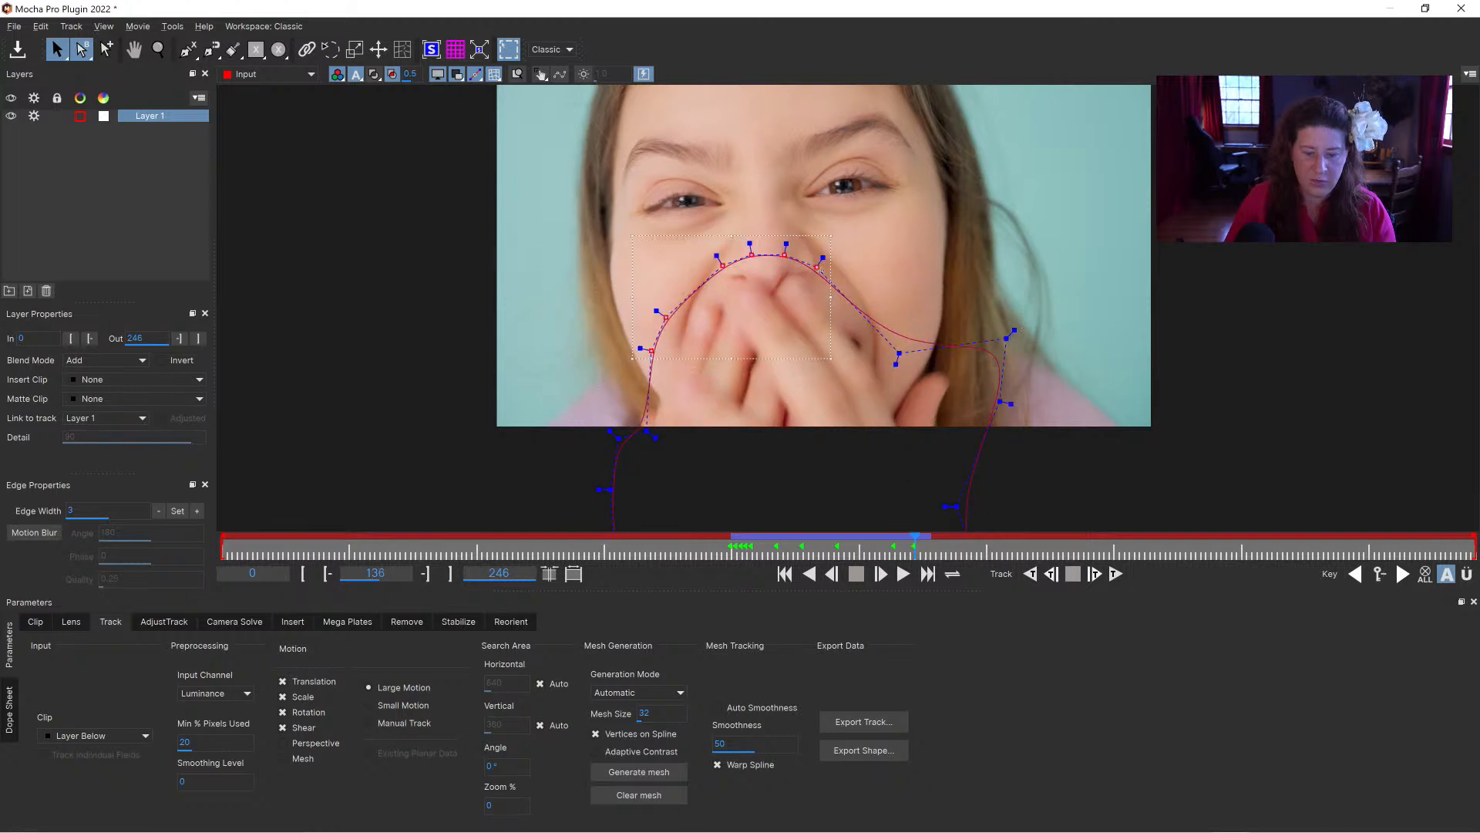
left_click_drag(915, 546, 928, 548)
left_click_drag(801, 334, 804, 337)
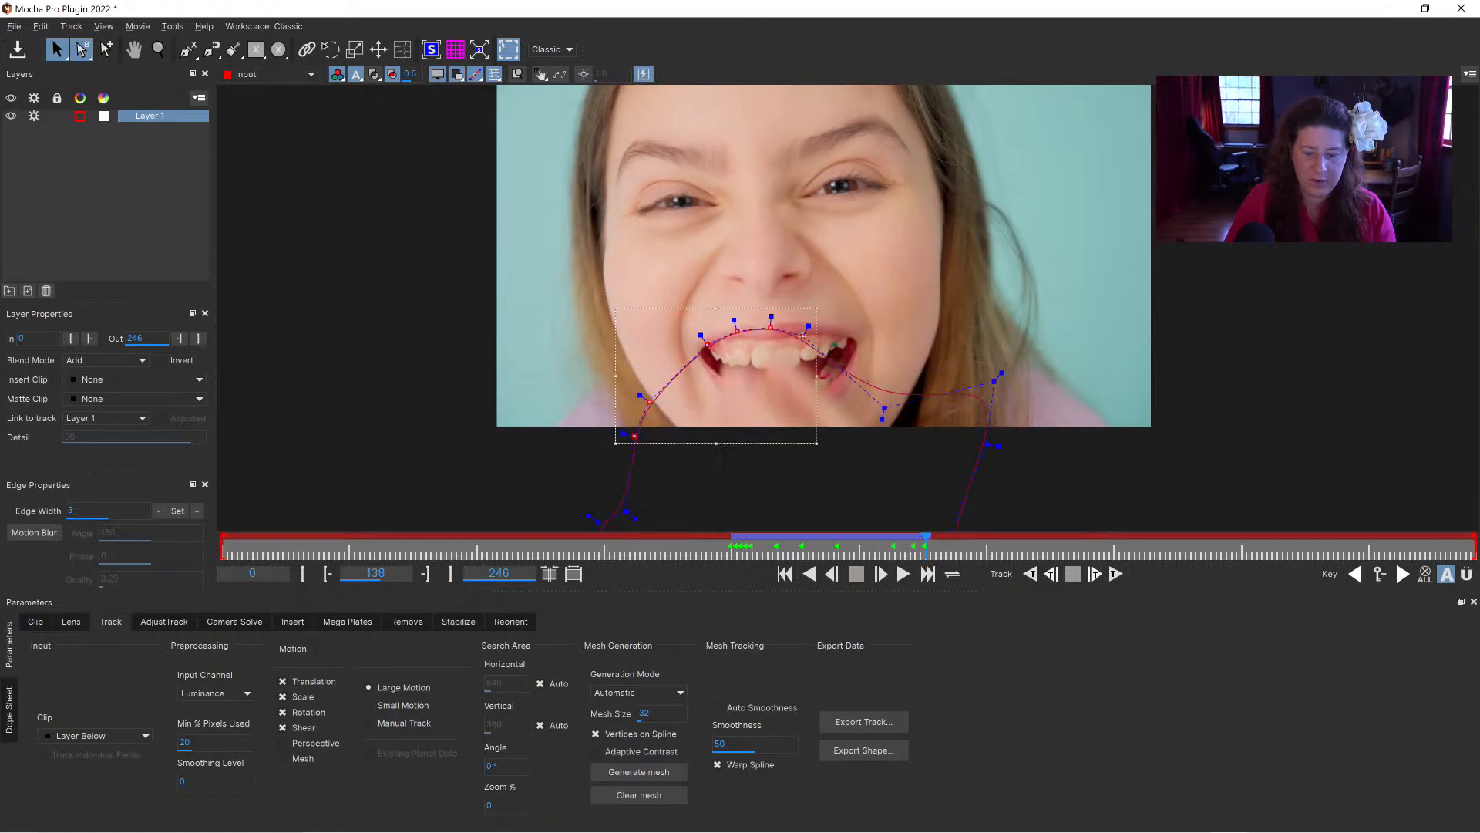
Step: Select the whole hand spline and move it down below the picture over the frames up to 141
left_click_drag(929, 546, 931, 546)
left_click_drag(589, 225, 1056, 512)
left_click_drag(793, 282, 795, 421)
left_click_drag(934, 547, 942, 547)
left_click_drag(794, 379, 795, 447)
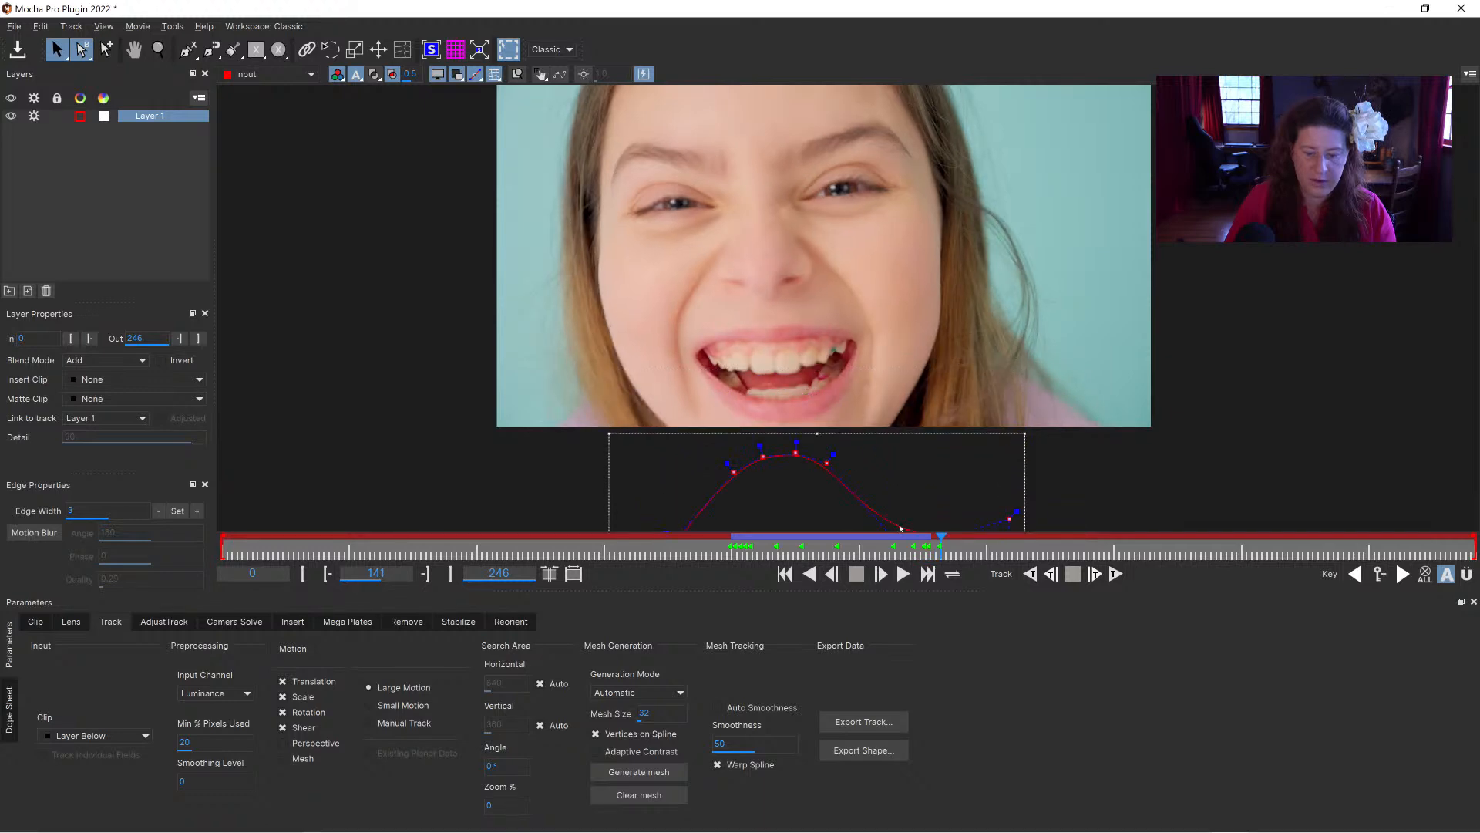
Step: At frame 124, set Layer 1's matte colour to dark red (#aa0000) and display the matte as a coloured fill
left_click_drag(932, 545, 852, 534)
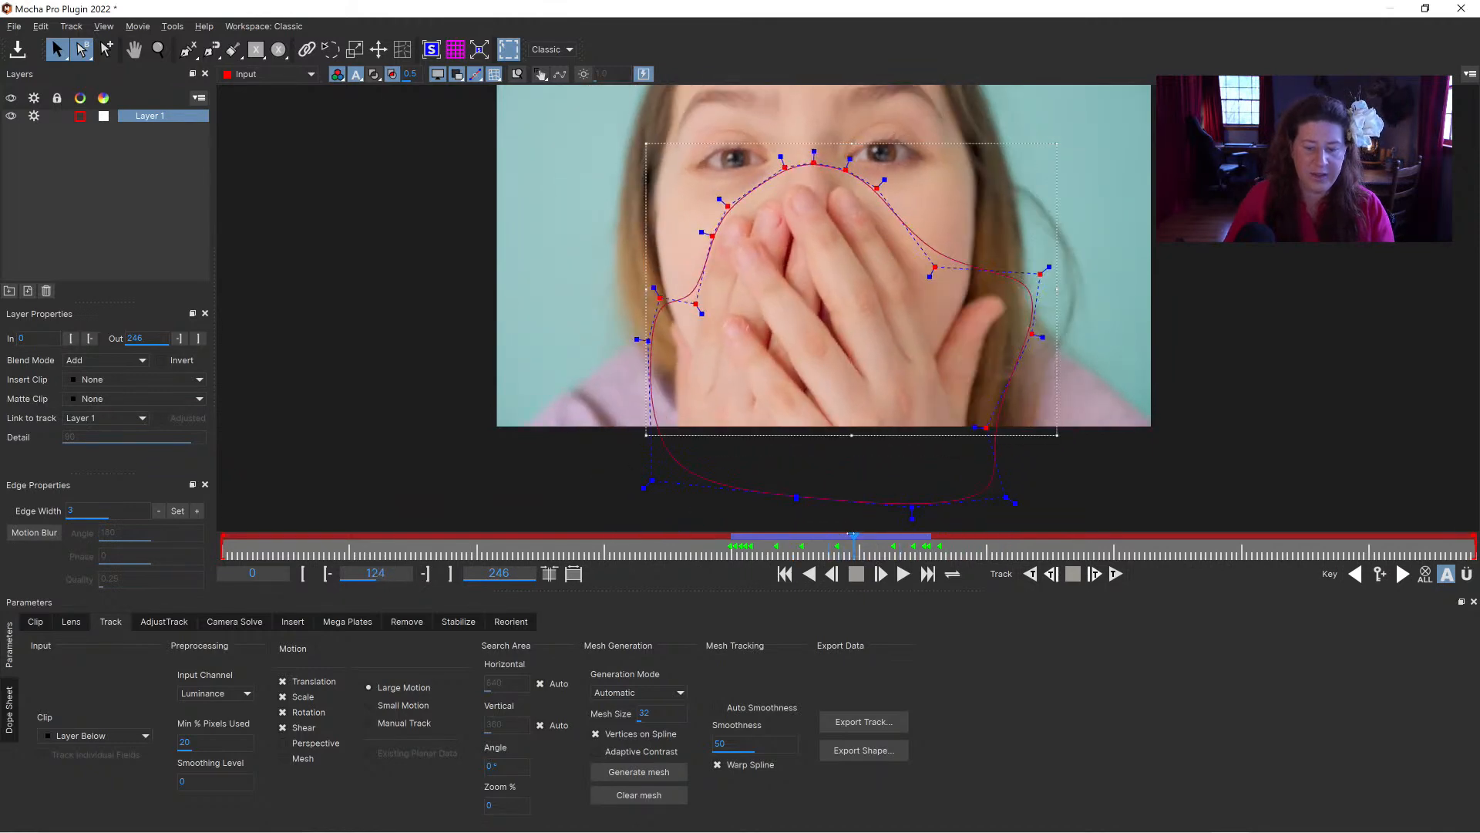
left_click(103, 116)
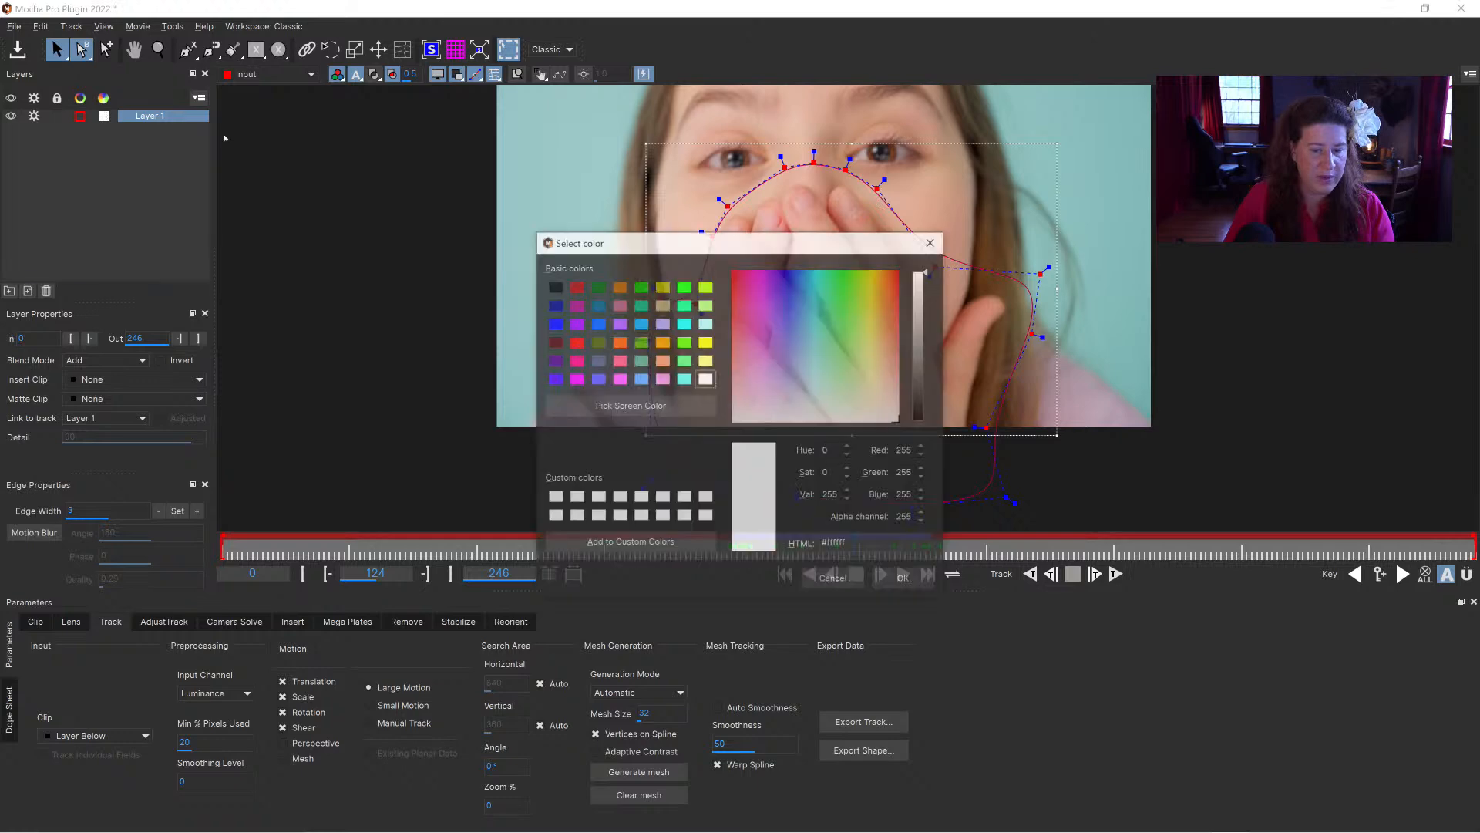
left_click(579, 286)
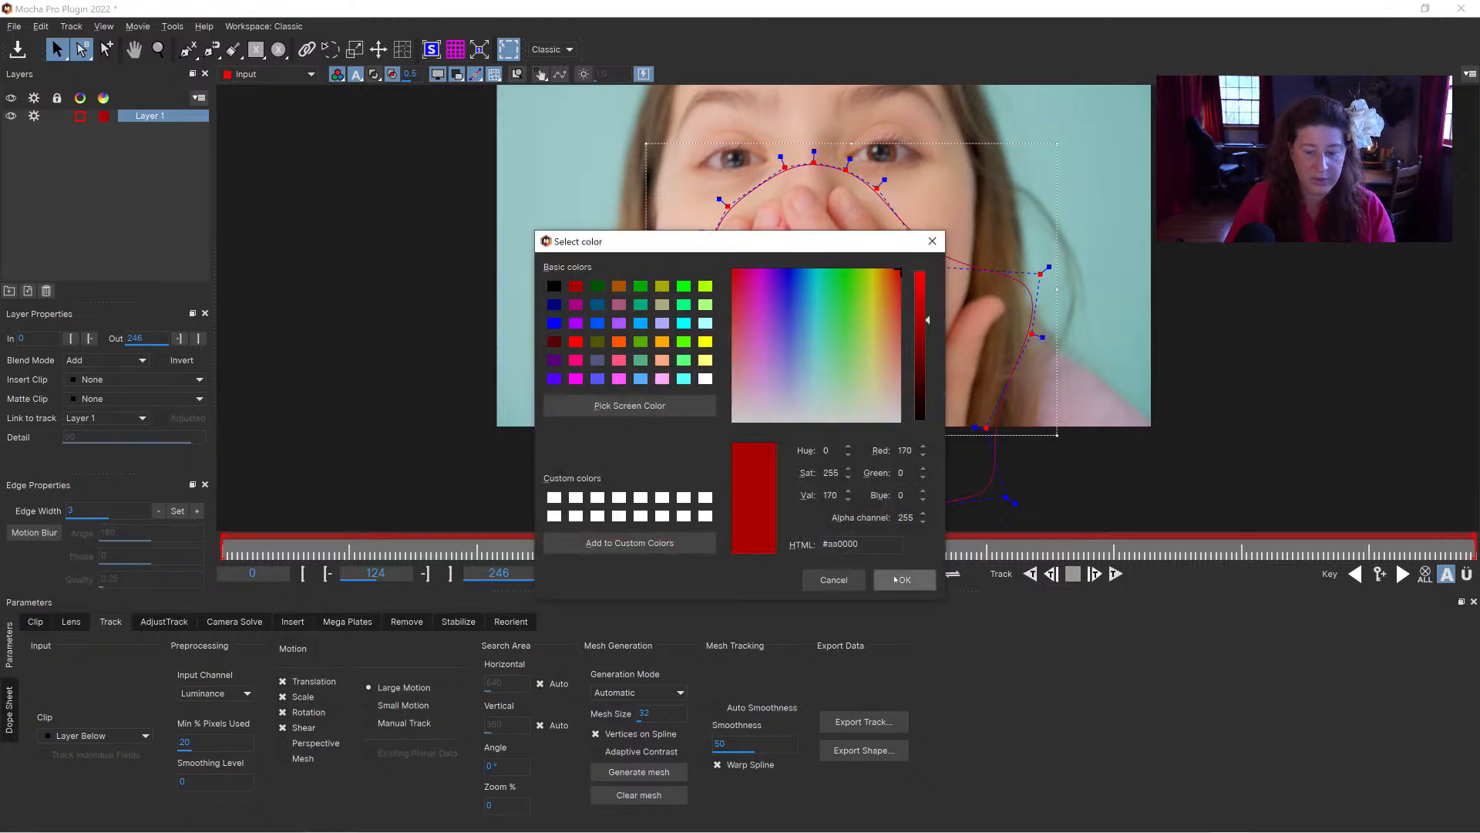
left_click(905, 580)
left_click(374, 74)
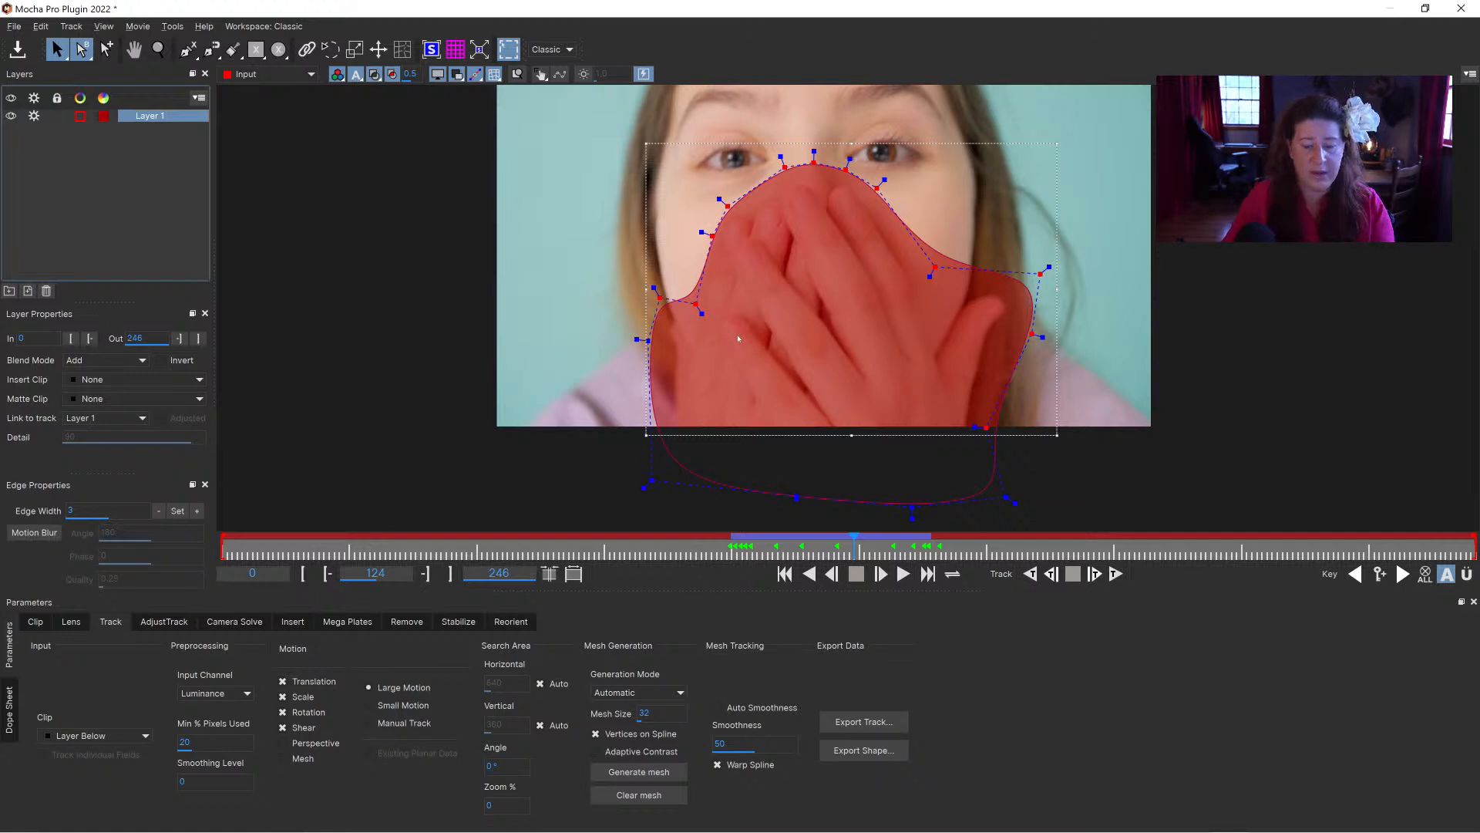
Step: Rename Layer 1 as "hand holdout", reselect it, and go to the last frame, 246
double_click(142, 117)
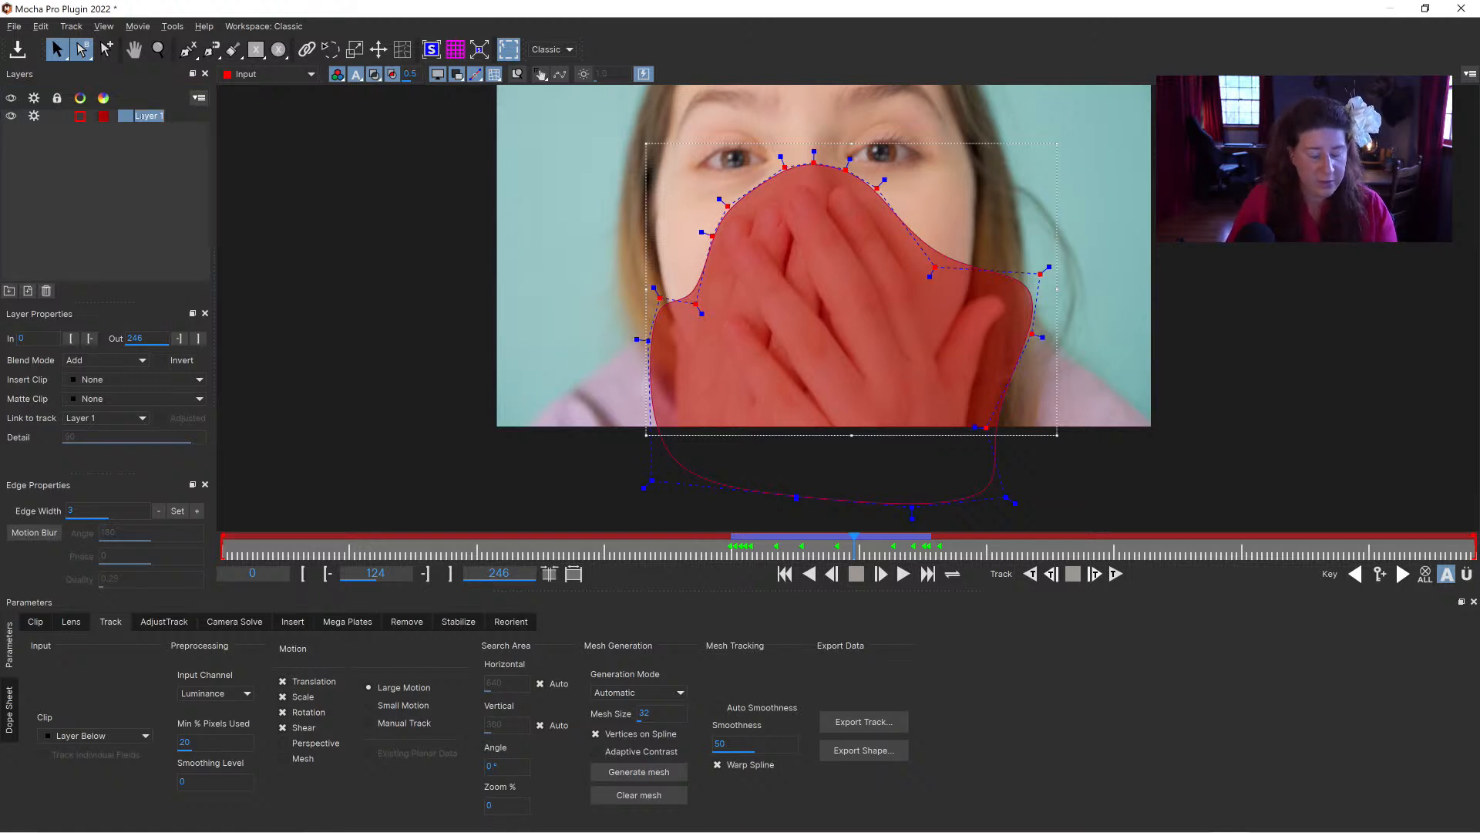
type("hand holdout")
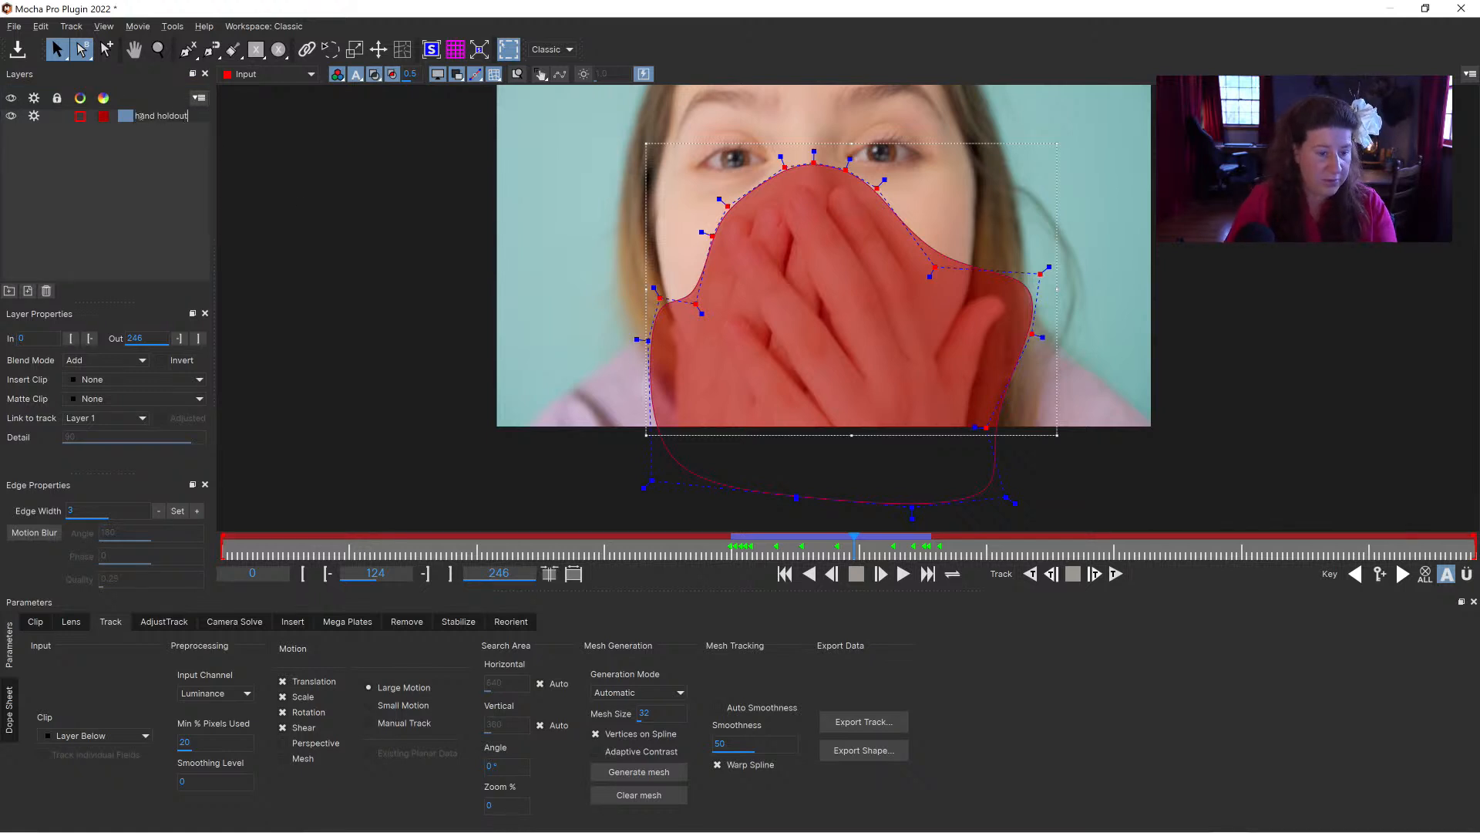
left_click(130, 190)
left_click(155, 117)
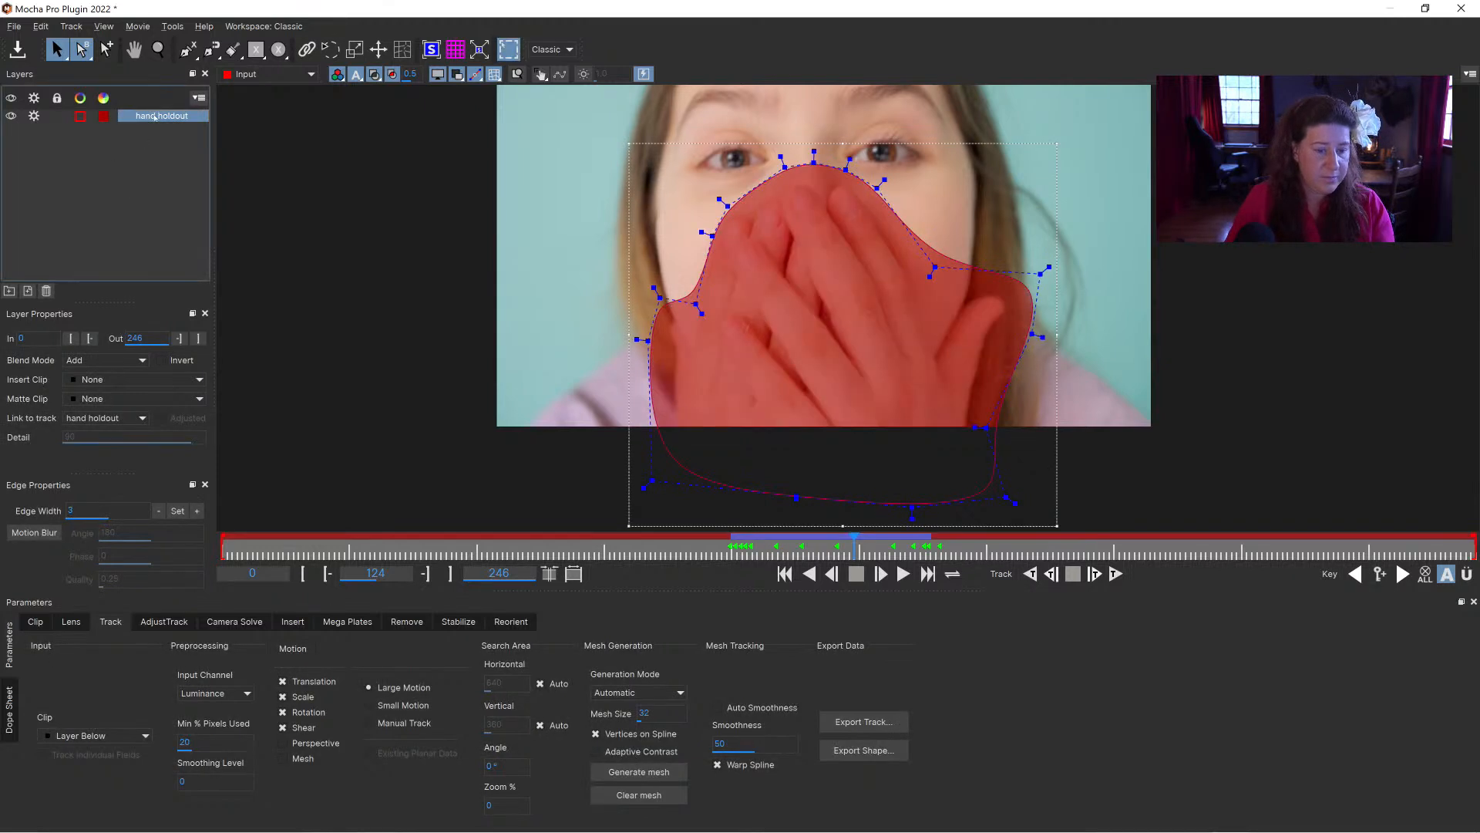
left_click_drag(853, 542, 1476, 542)
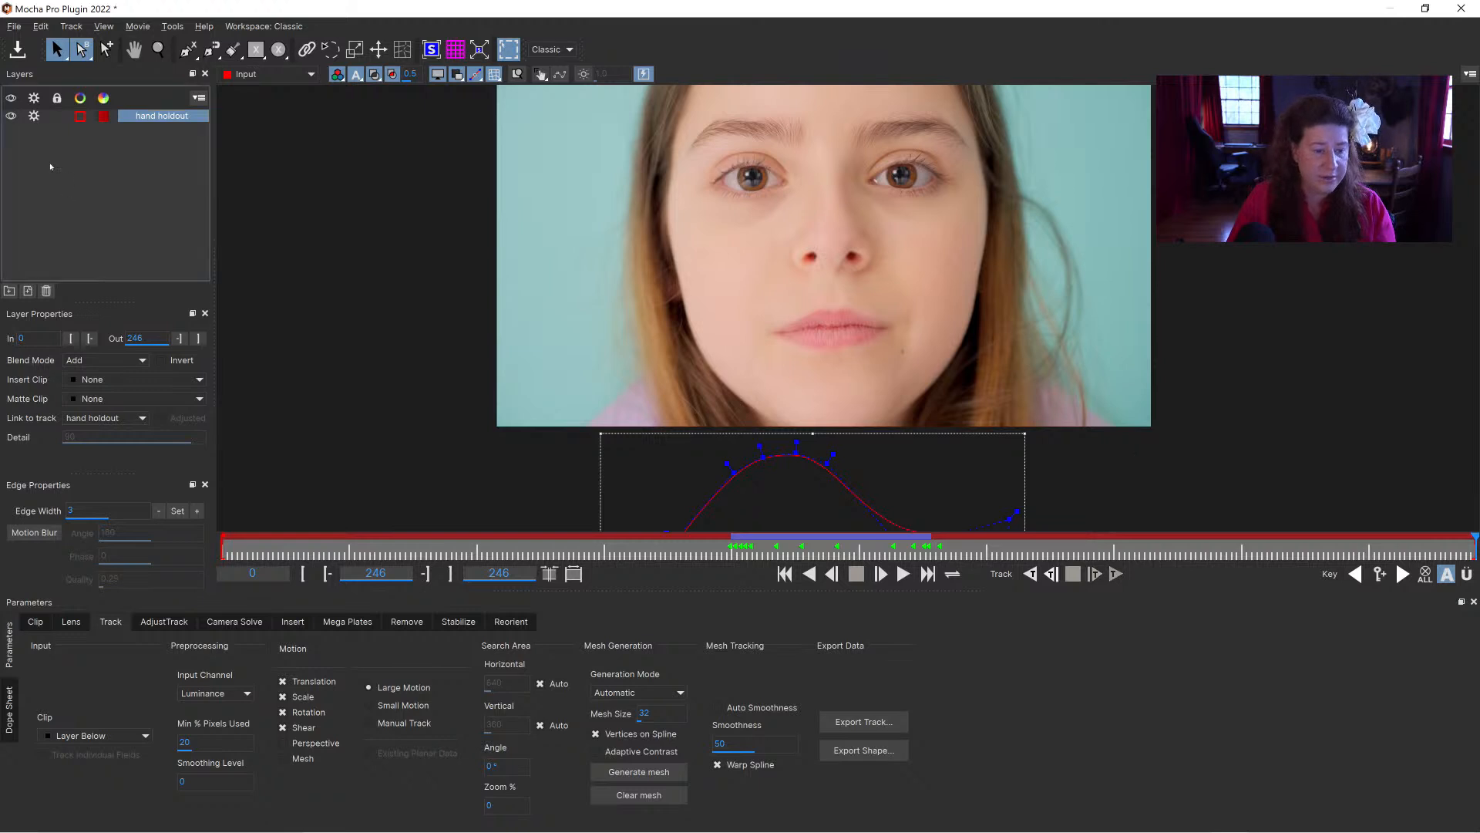
Step: Turn off track processing for the hand holdout layer
left_click(33, 117)
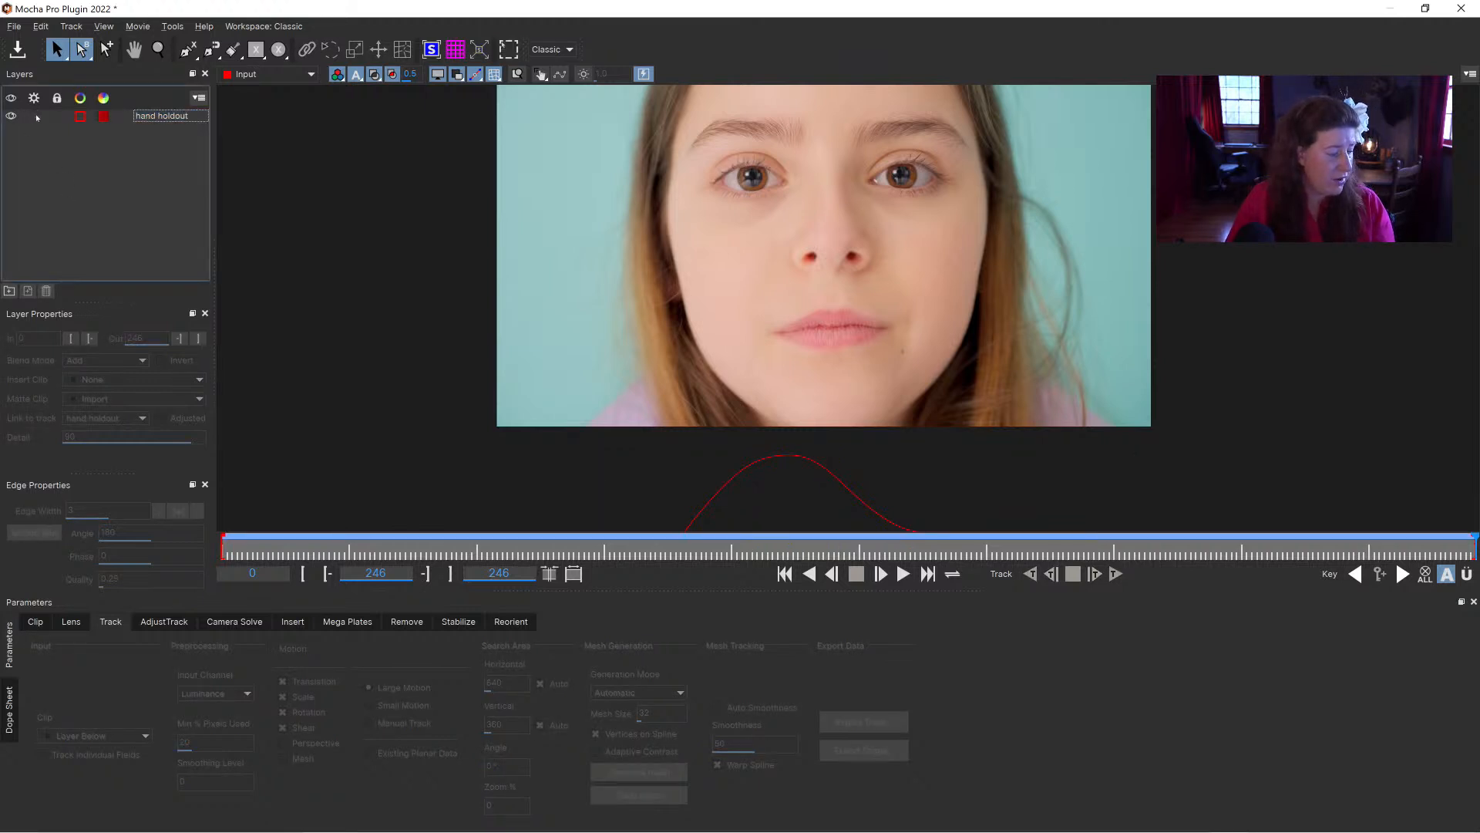
Step: Draw a large elliptical spline around the whole face on a new layer
left_click(278, 49)
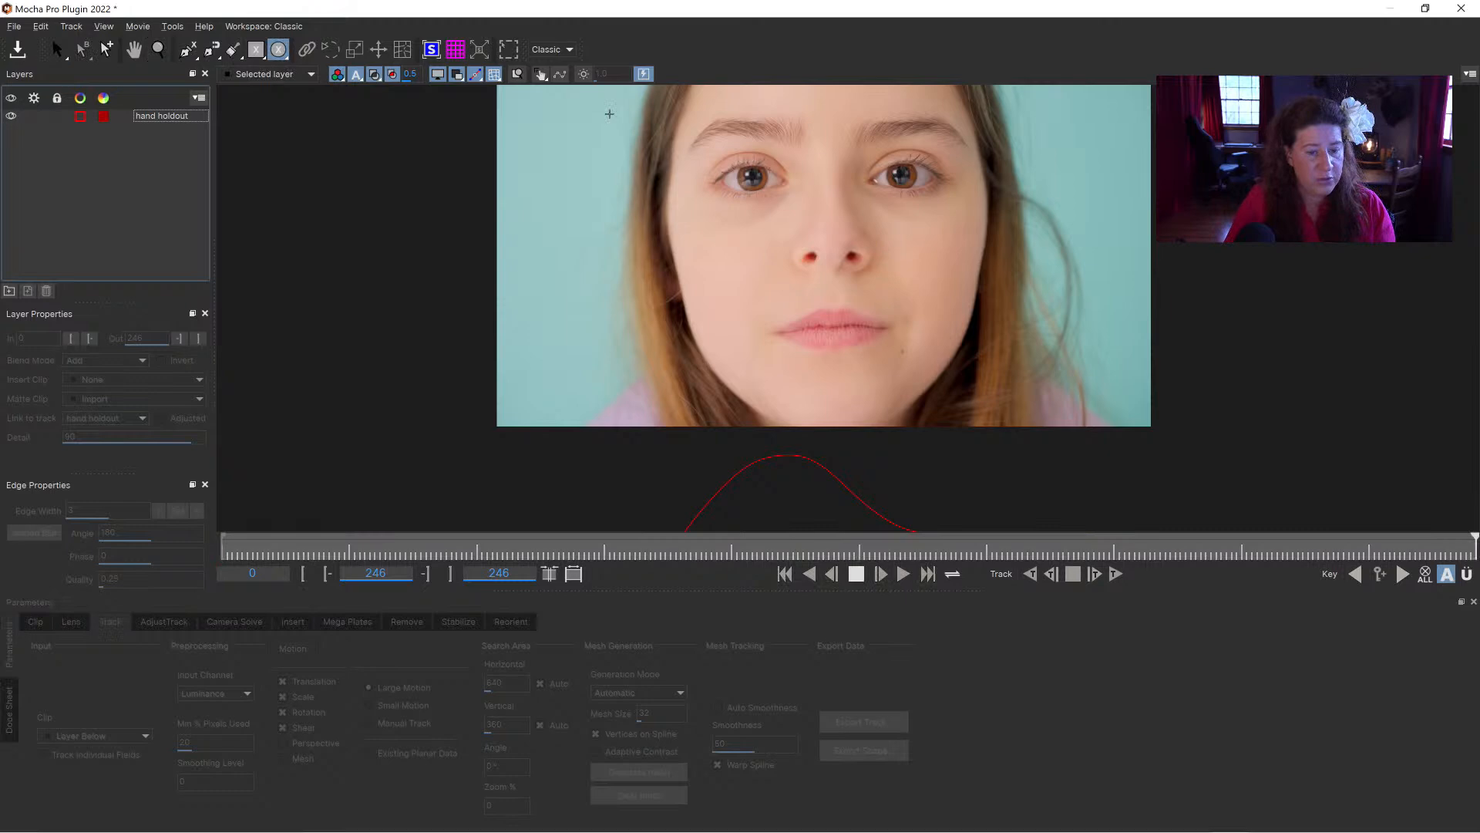
left_click_drag(970, 470, 661, 30)
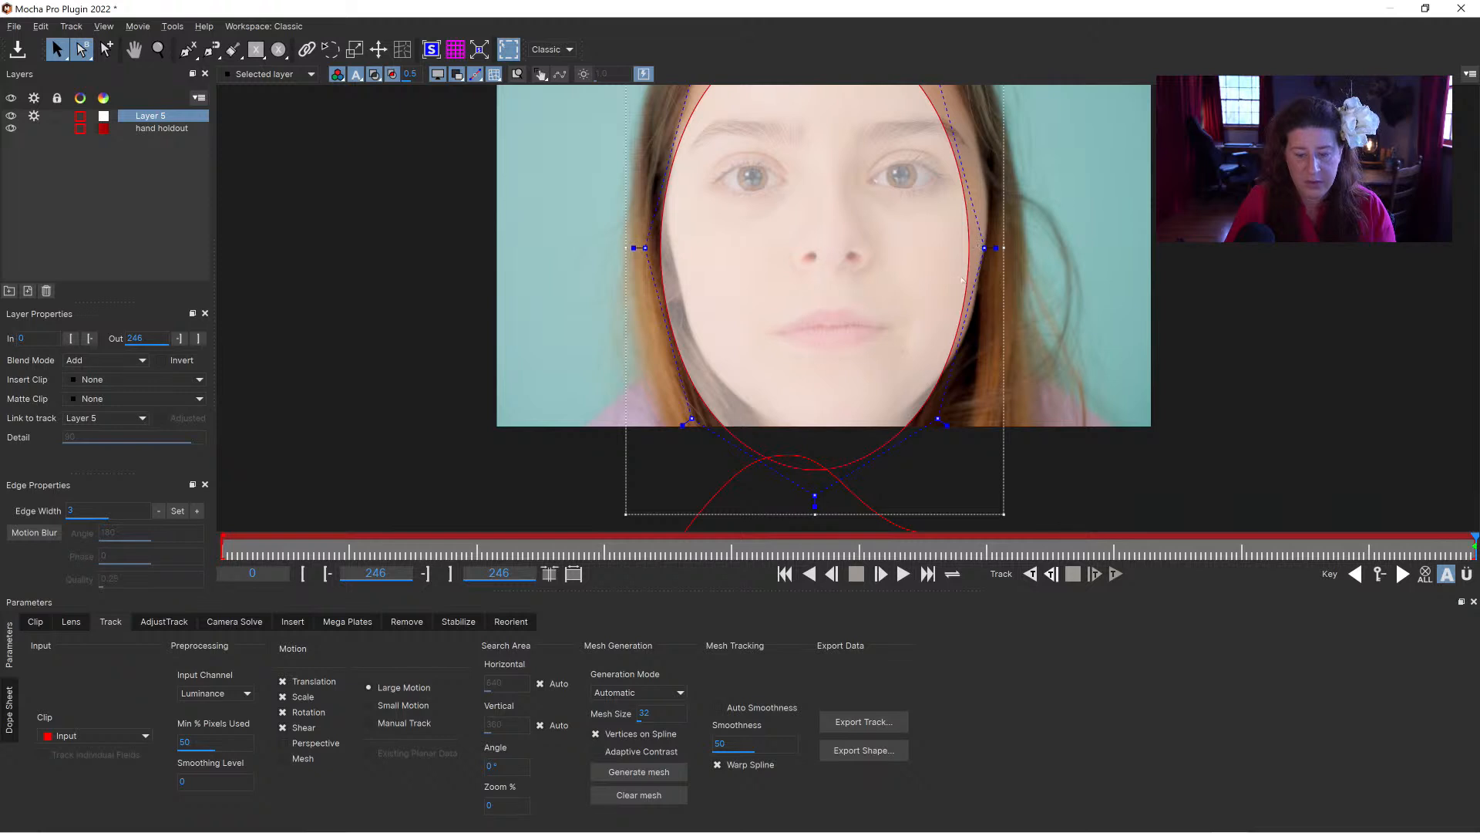
left_click_drag(1006, 431, 1019, 402)
key("x")
left_click_drag(933, 312, 903, 362)
key("s")
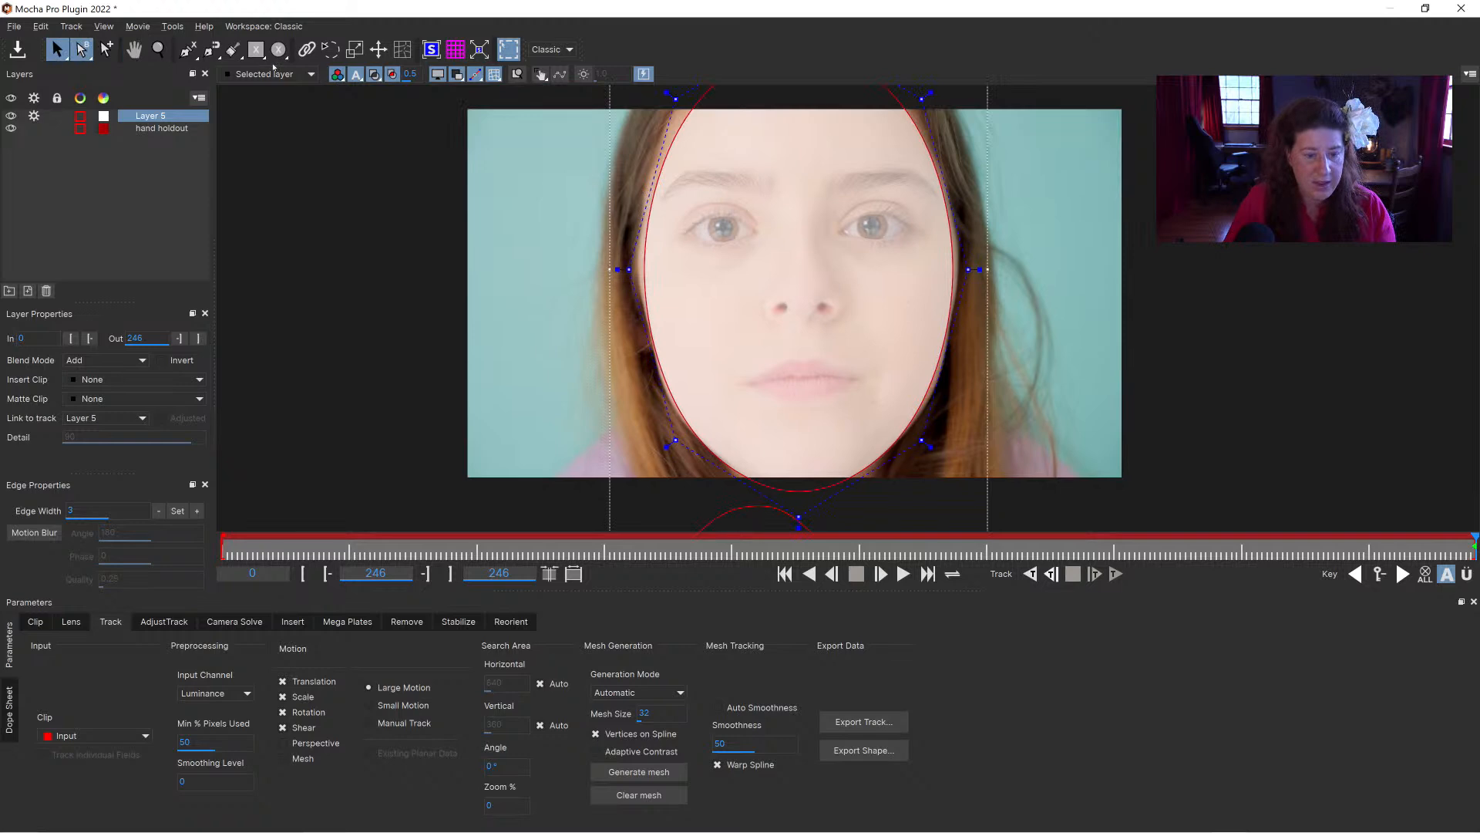
Step: Cut elliptical holes for both eyes and the mouth out of the face ellipse, and hide that layer
left_click(278, 50)
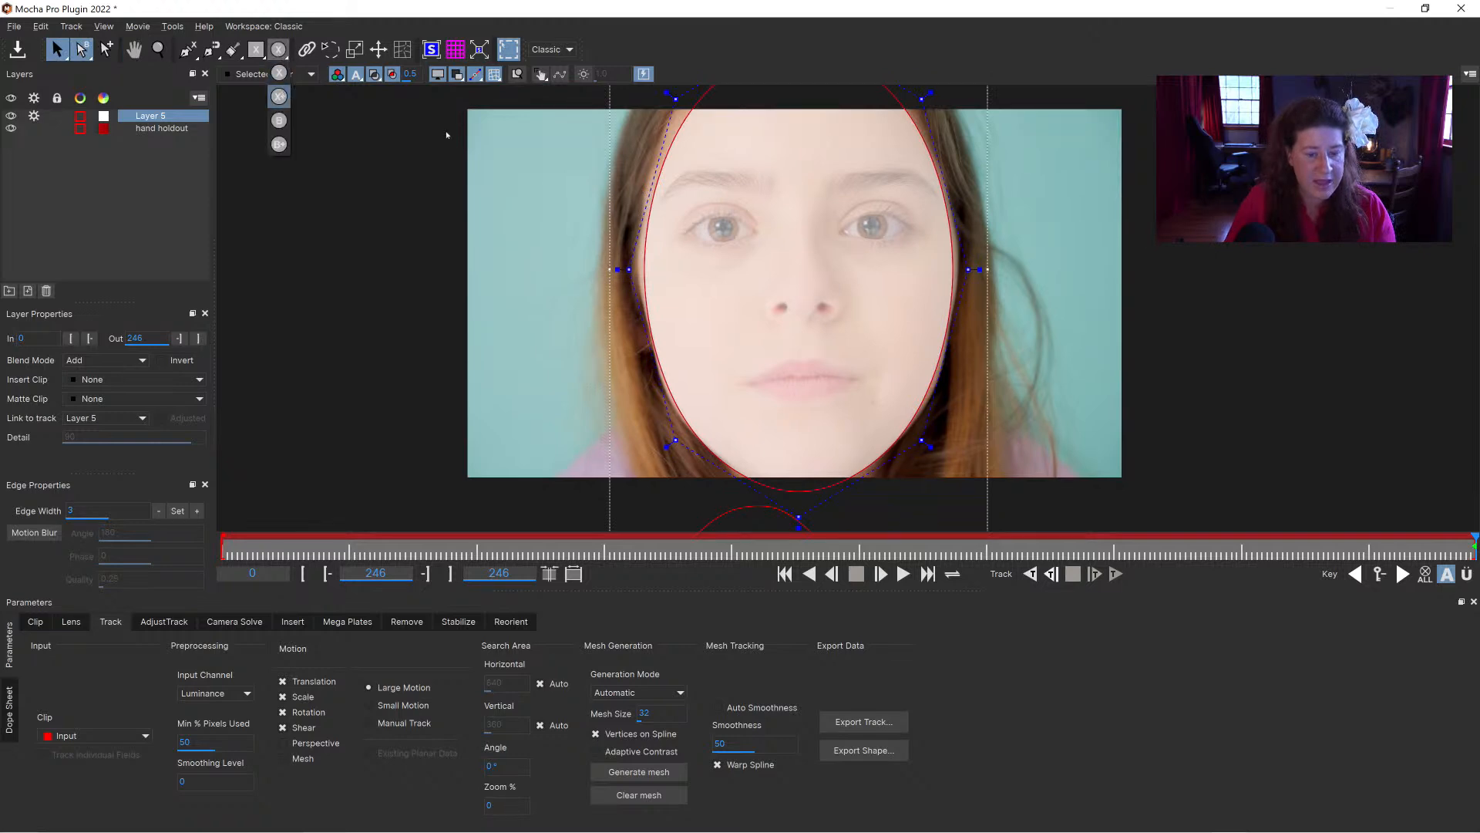
left_click_drag(672, 204, 762, 252)
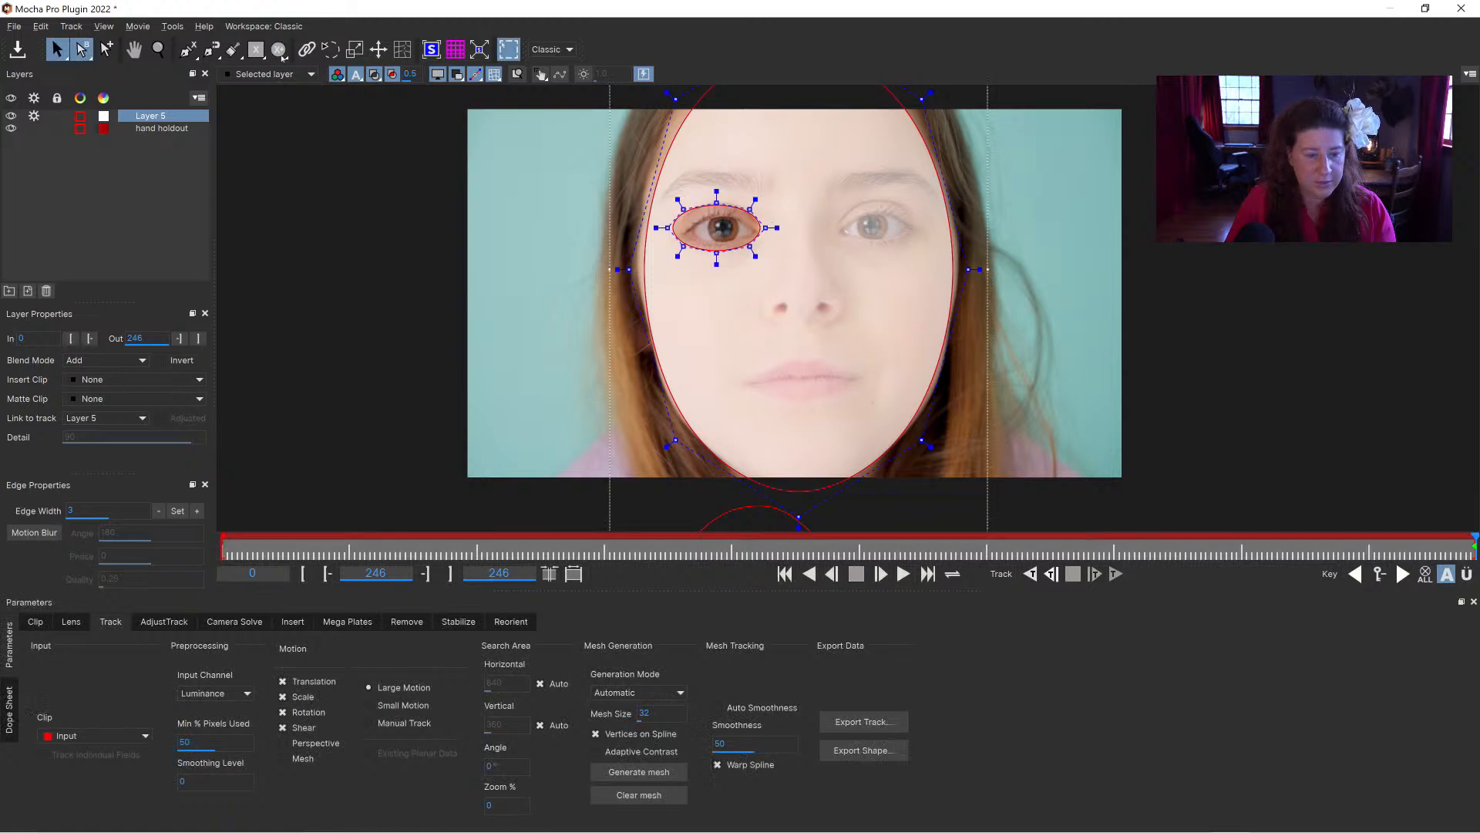
left_click(279, 49)
left_click_drag(837, 205, 919, 247)
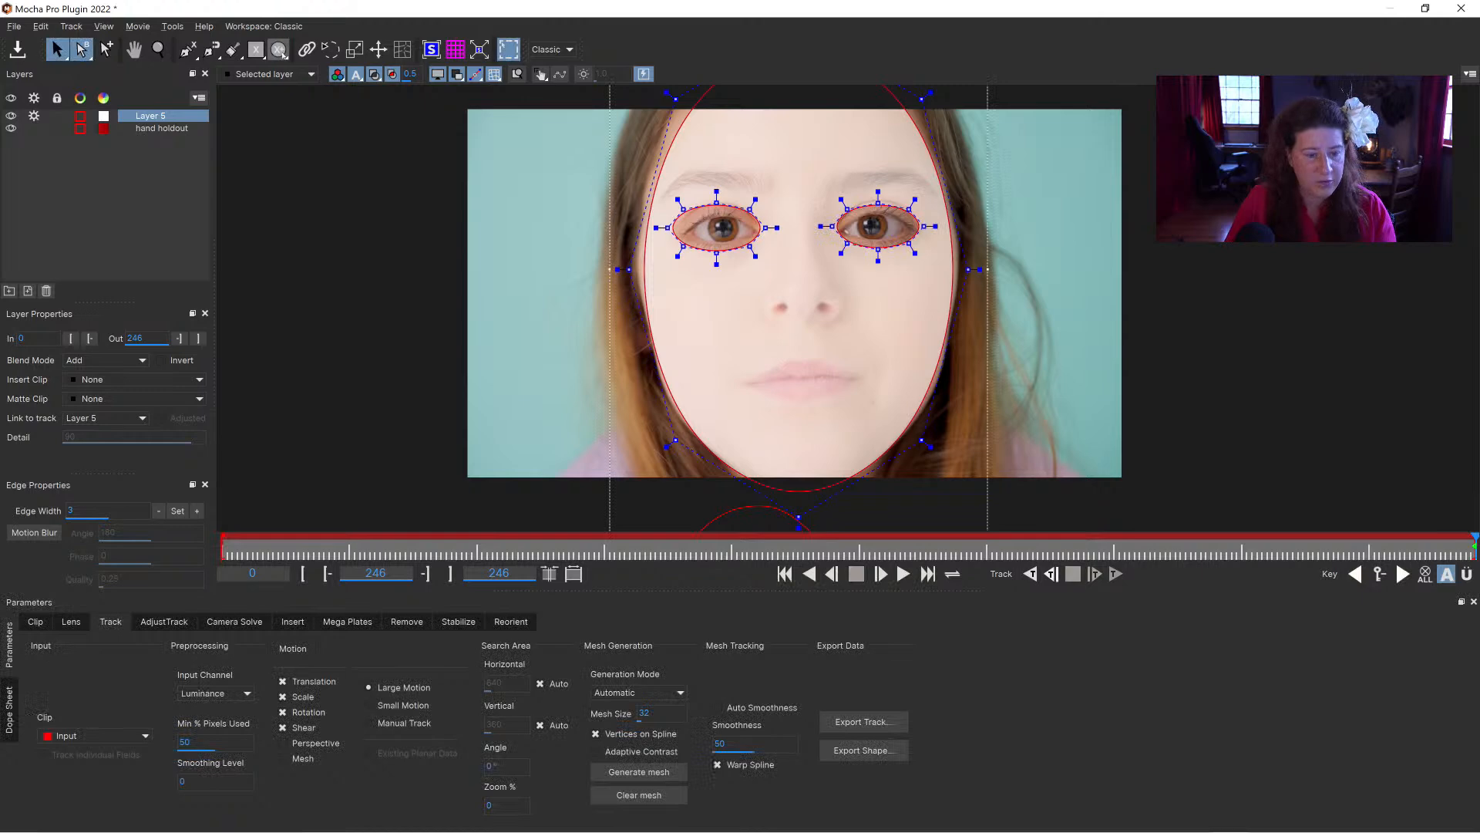
left_click_drag(751, 380, 856, 371)
left_click_drag(744, 376, 803, 393)
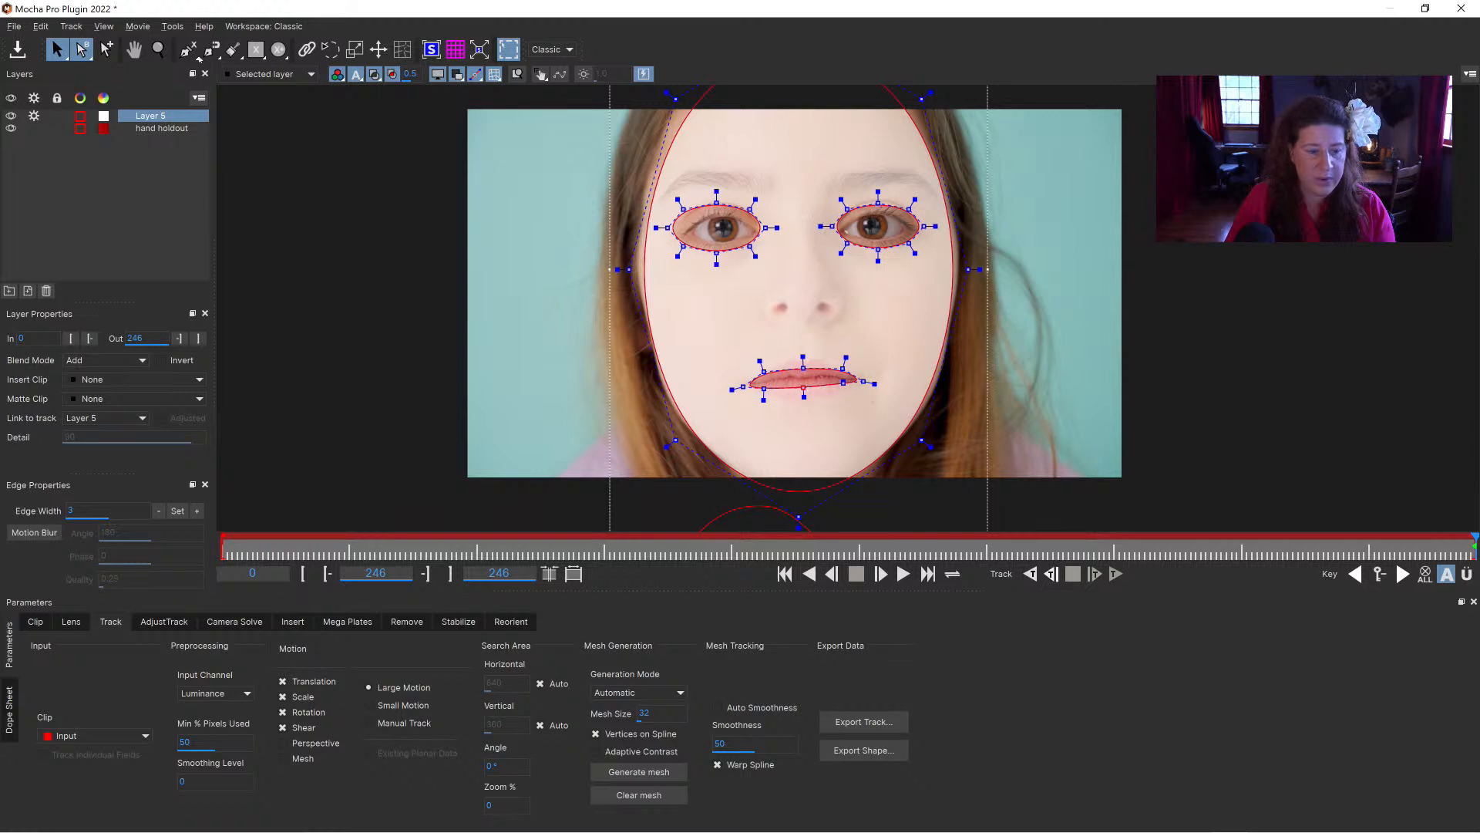
left_click(11, 115)
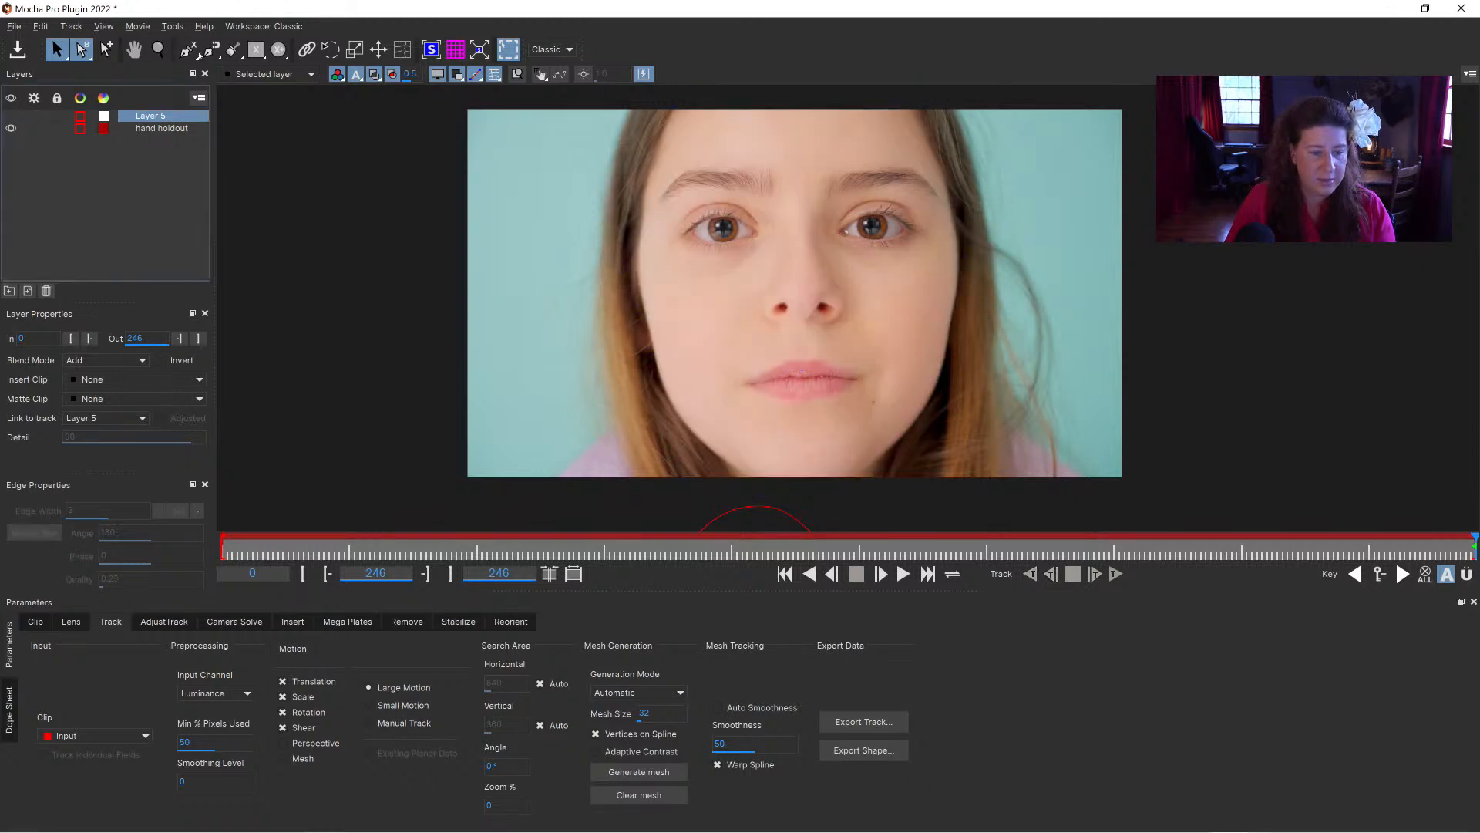
Step: Start a new spline at the forehead, follow the hairline on the left of the face, and loop inward to exclude the left eye
left_click(187, 49)
key("x")
left_click_drag(751, 168, 744, 223)
left_click(683, 133)
left_click(631, 195)
left_click(623, 285)
left_click(690, 264)
left_click(737, 267)
left_click(756, 287)
left_click(701, 304)
left_click(647, 311)
Step: Continue the spline down the left cheek and jaw, looping inward around the lips to exclude the mouth
left_click(646, 340)
left_click(640, 359)
left_click(638, 409)
left_click(668, 475)
left_click(682, 479)
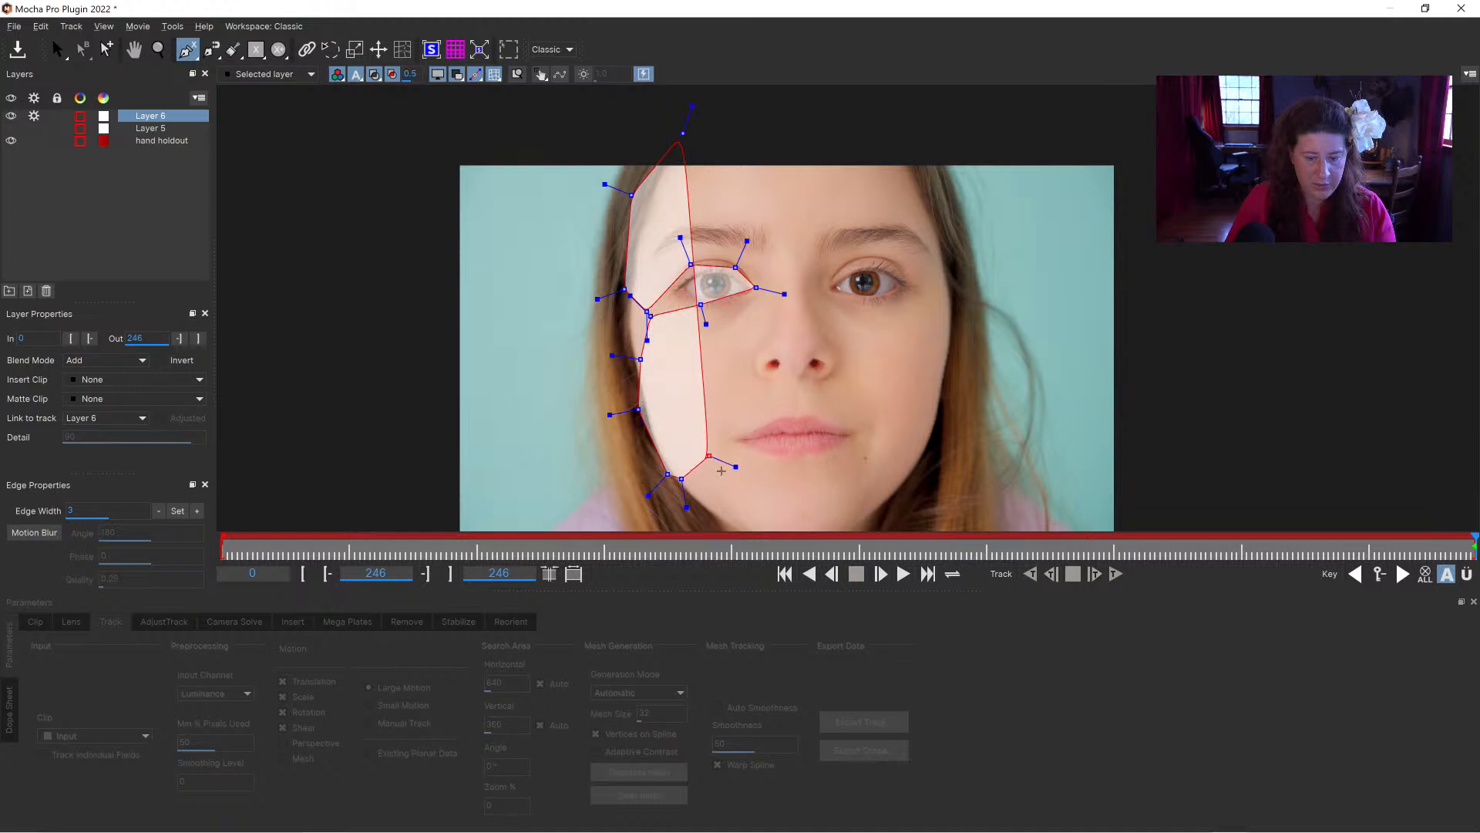
left_click(723, 447)
left_click(739, 411)
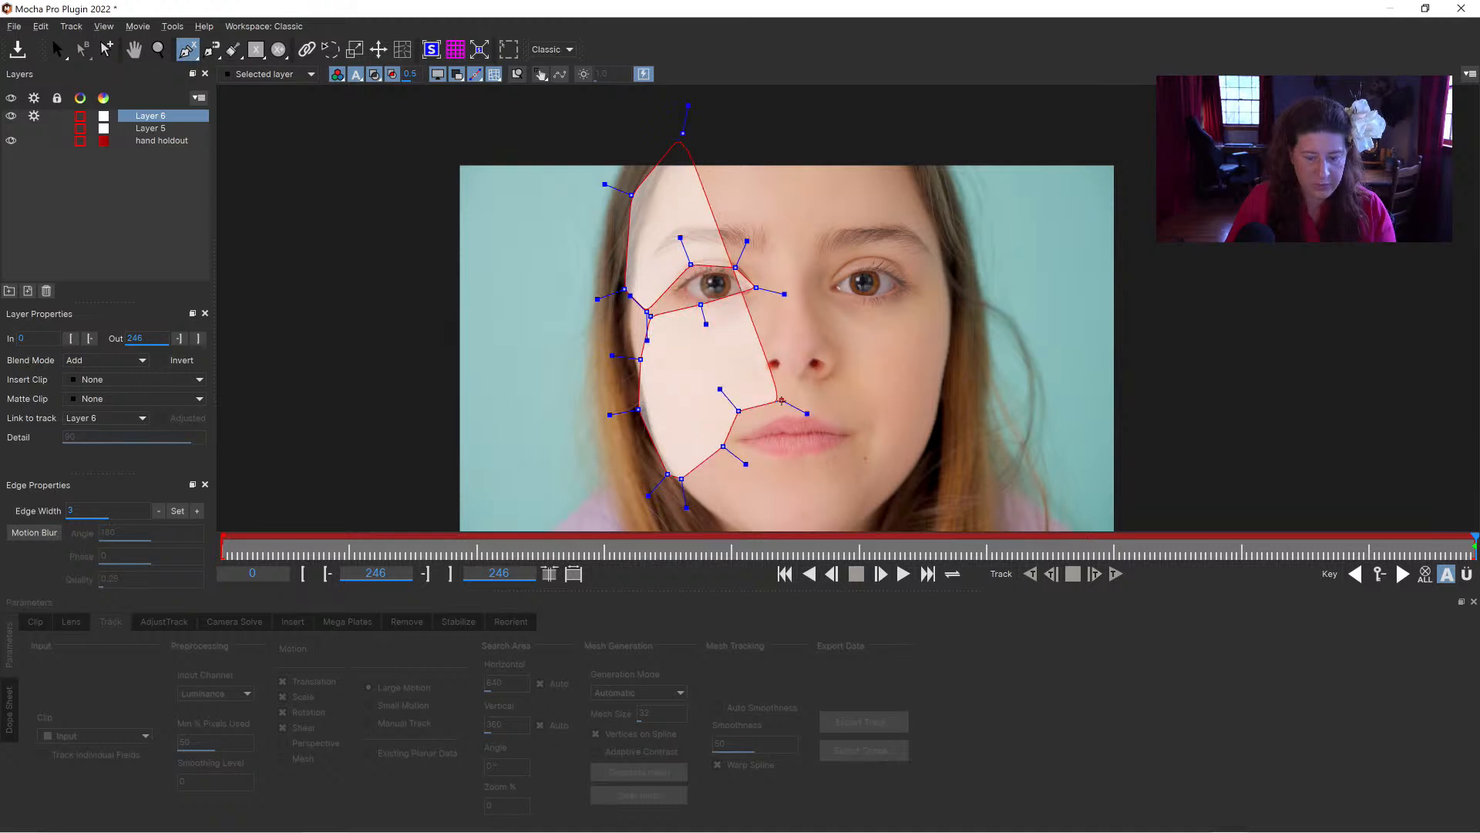
left_click(782, 400)
left_click(838, 408)
left_click(863, 424)
left_click(858, 456)
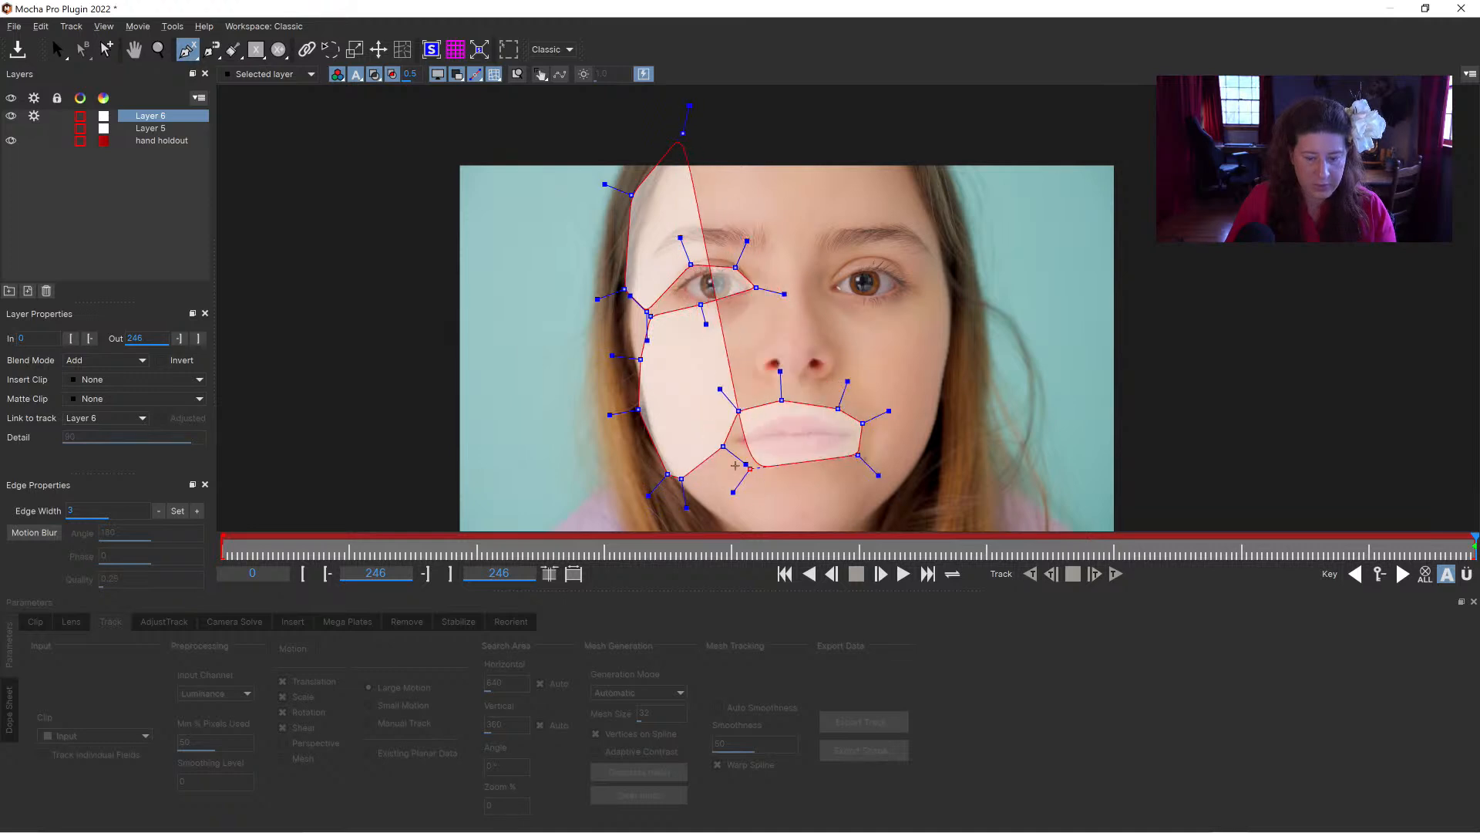
left_click(714, 489)
Step: Continue the spline under the chin and up the right jaw and cheek
key("x")
left_click_drag(739, 527, 674, 432)
left_click(678, 444)
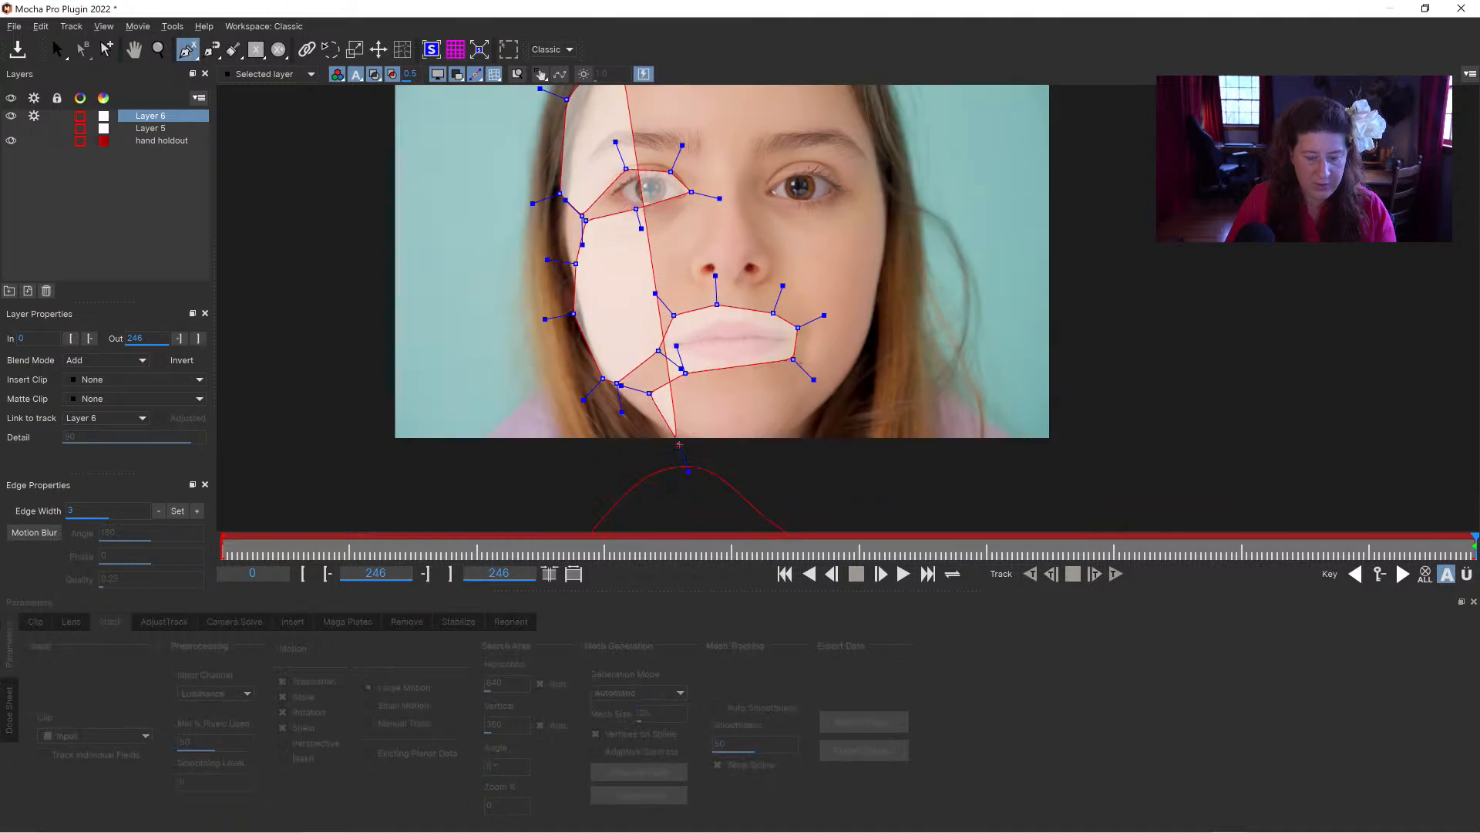
left_click(742, 451)
left_click(806, 422)
left_click(852, 354)
left_click(869, 298)
left_click(877, 240)
Step: Loop the spline inward to exclude the right eye, continue along the hairline and over the forehead, and finish the shape
left_click(878, 208)
left_click(828, 219)
left_click(773, 215)
left_click(760, 178)
left_click(802, 158)
left_click(855, 171)
left_click_drag(855, 171, 869, 271)
left_click(878, 155)
left_click(863, 119)
key("x")
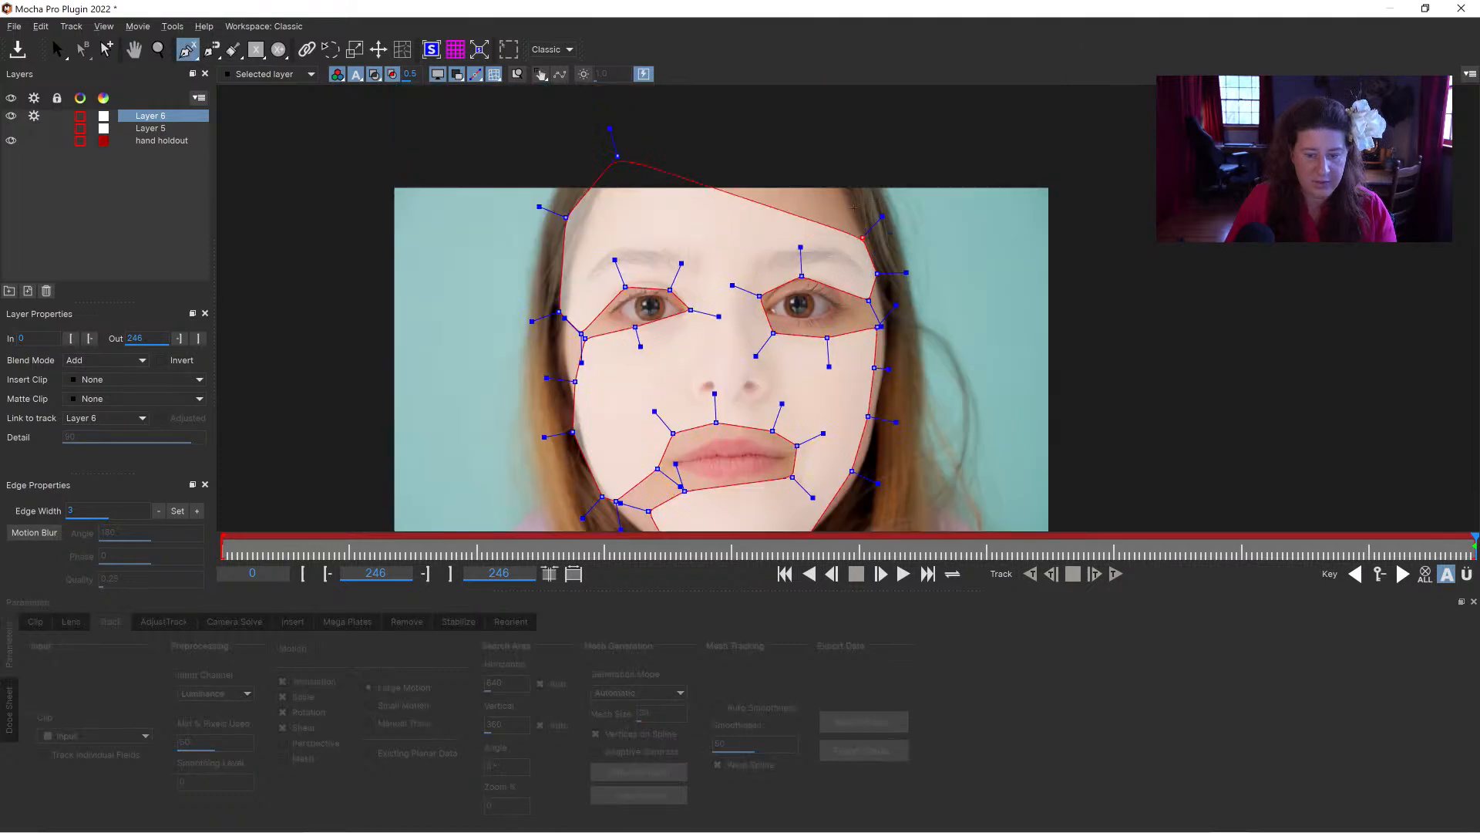
left_click(829, 172)
left_click(752, 152)
right_click(739, 156)
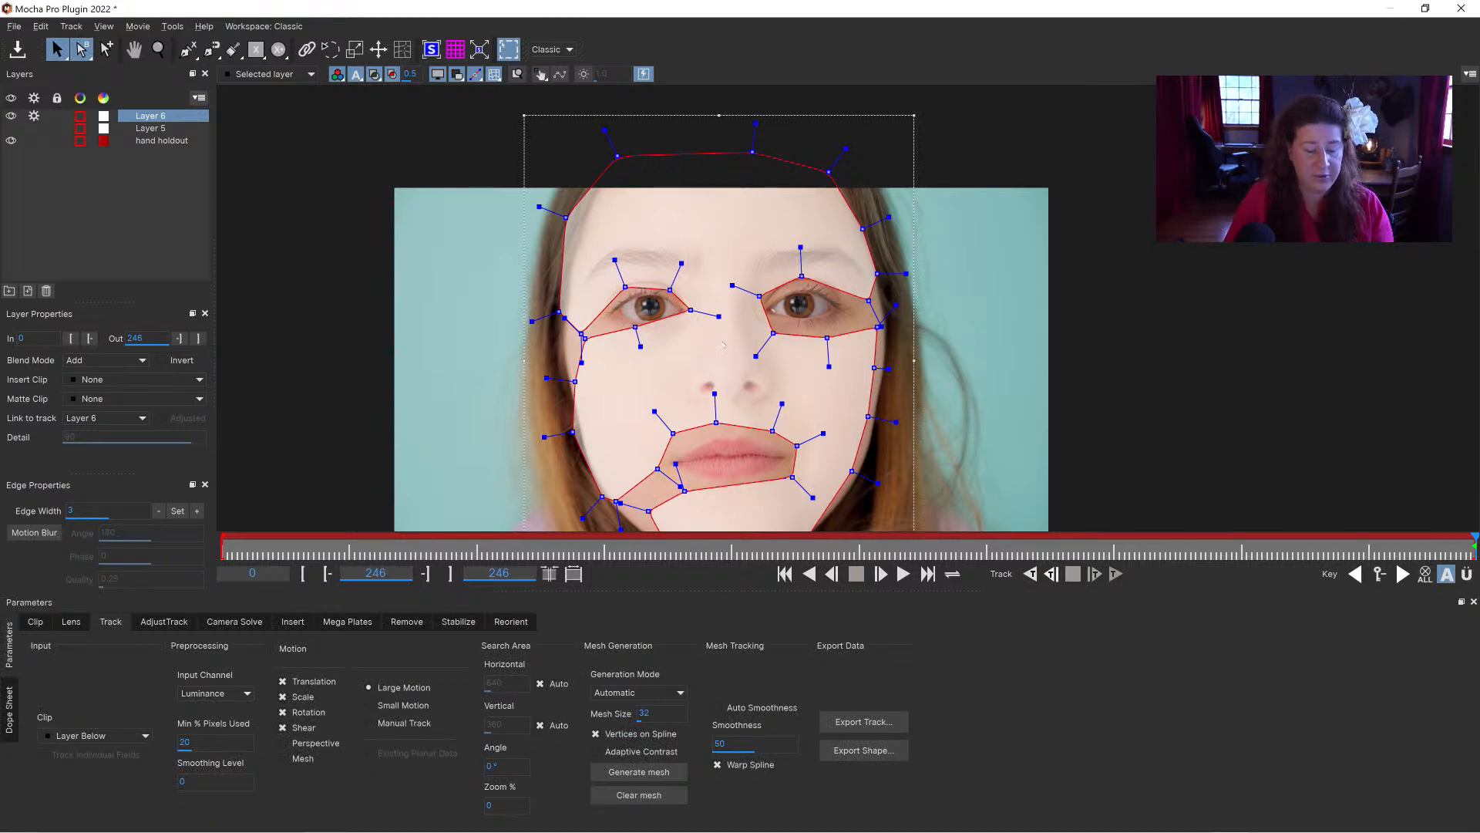
Step: Move the spline point at the left eye's inner corner lower and closer to the nose
key("x")
left_click_drag(723, 345, 713, 298)
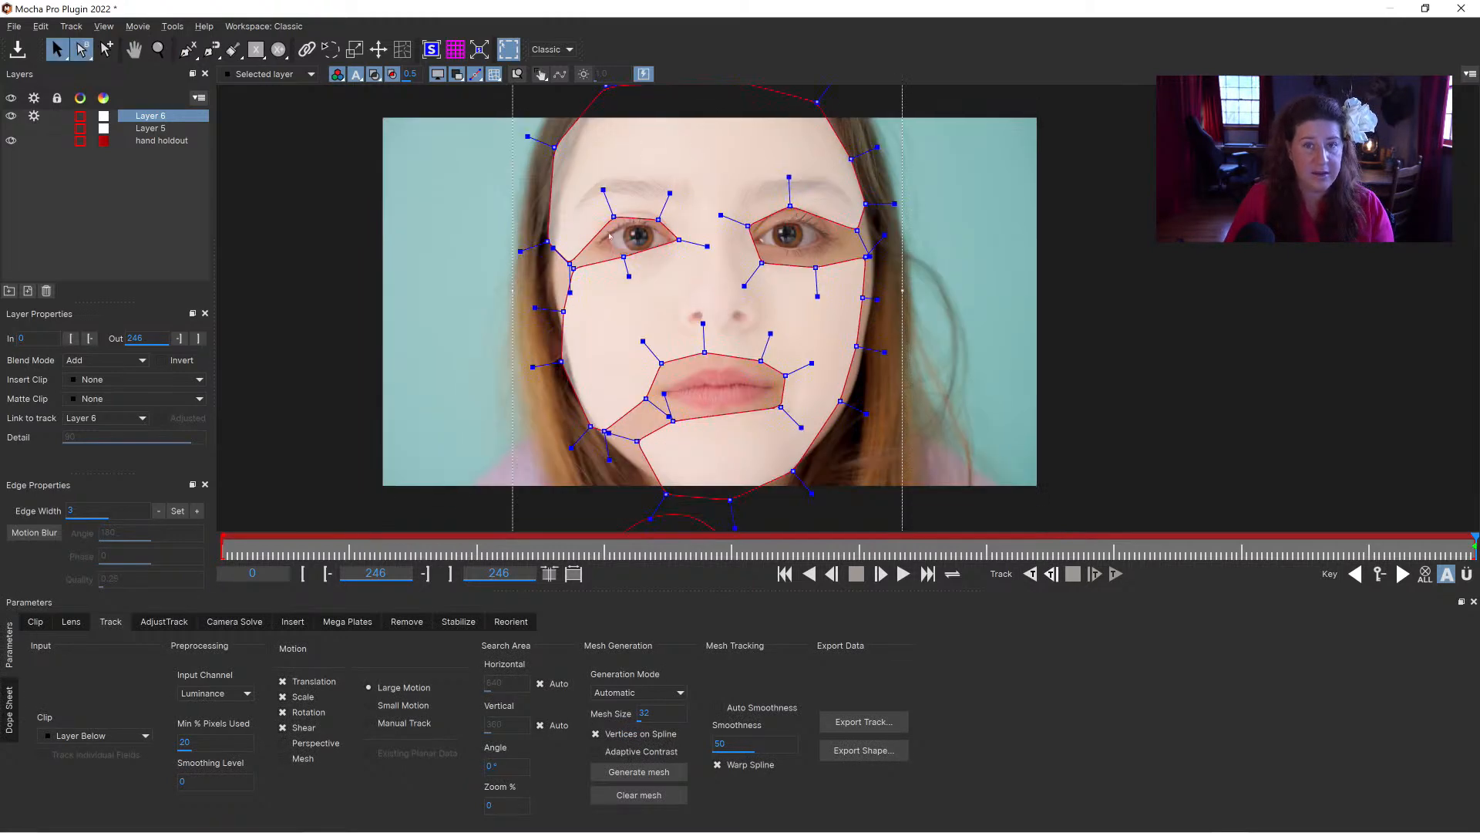
left_click_drag(676, 241, 658, 215)
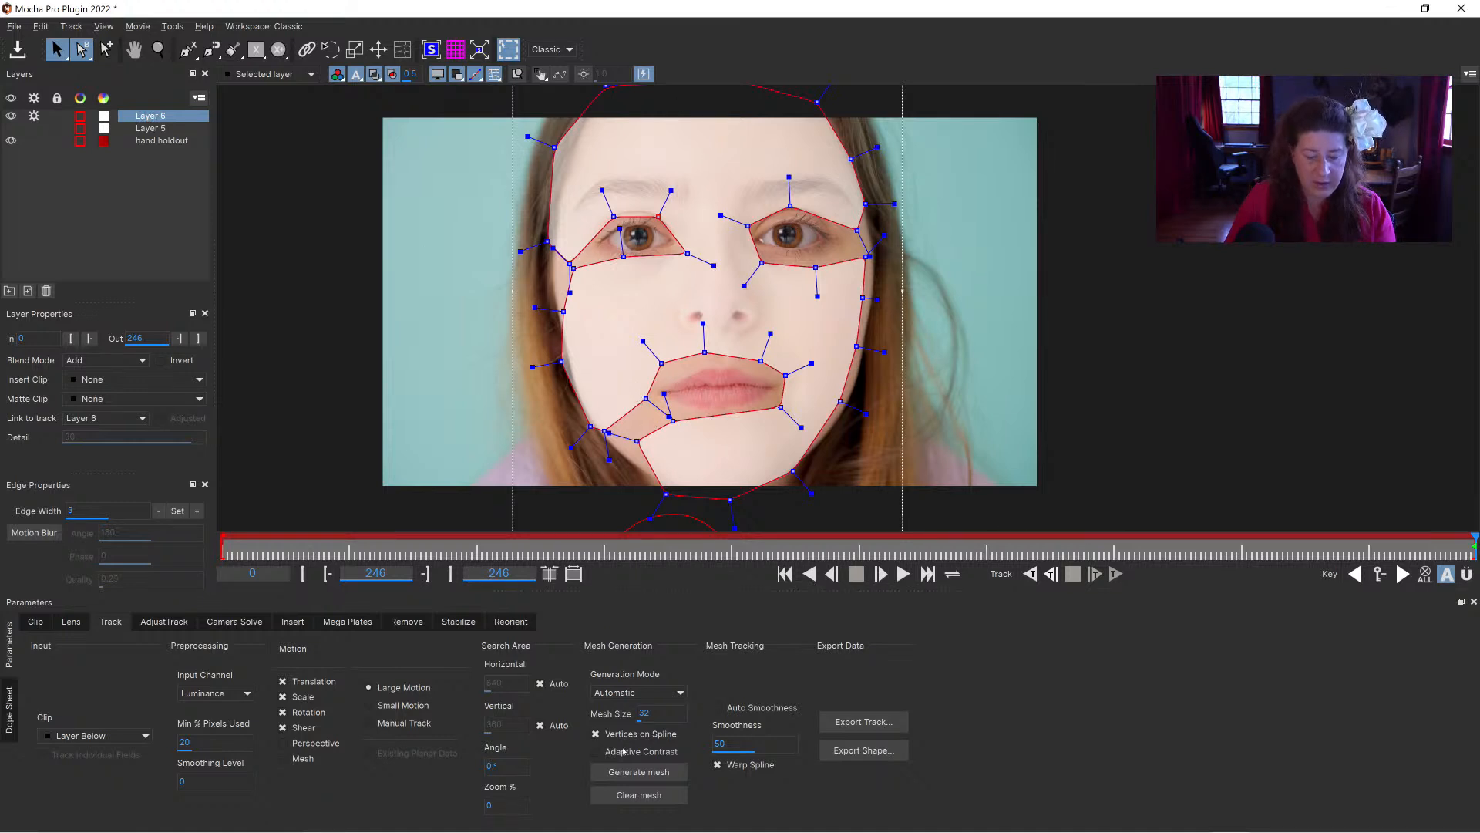
Step: Set the mesh generation mode to Uniform and enable Mesh motion tracking for Layer 6
left_click(629, 692)
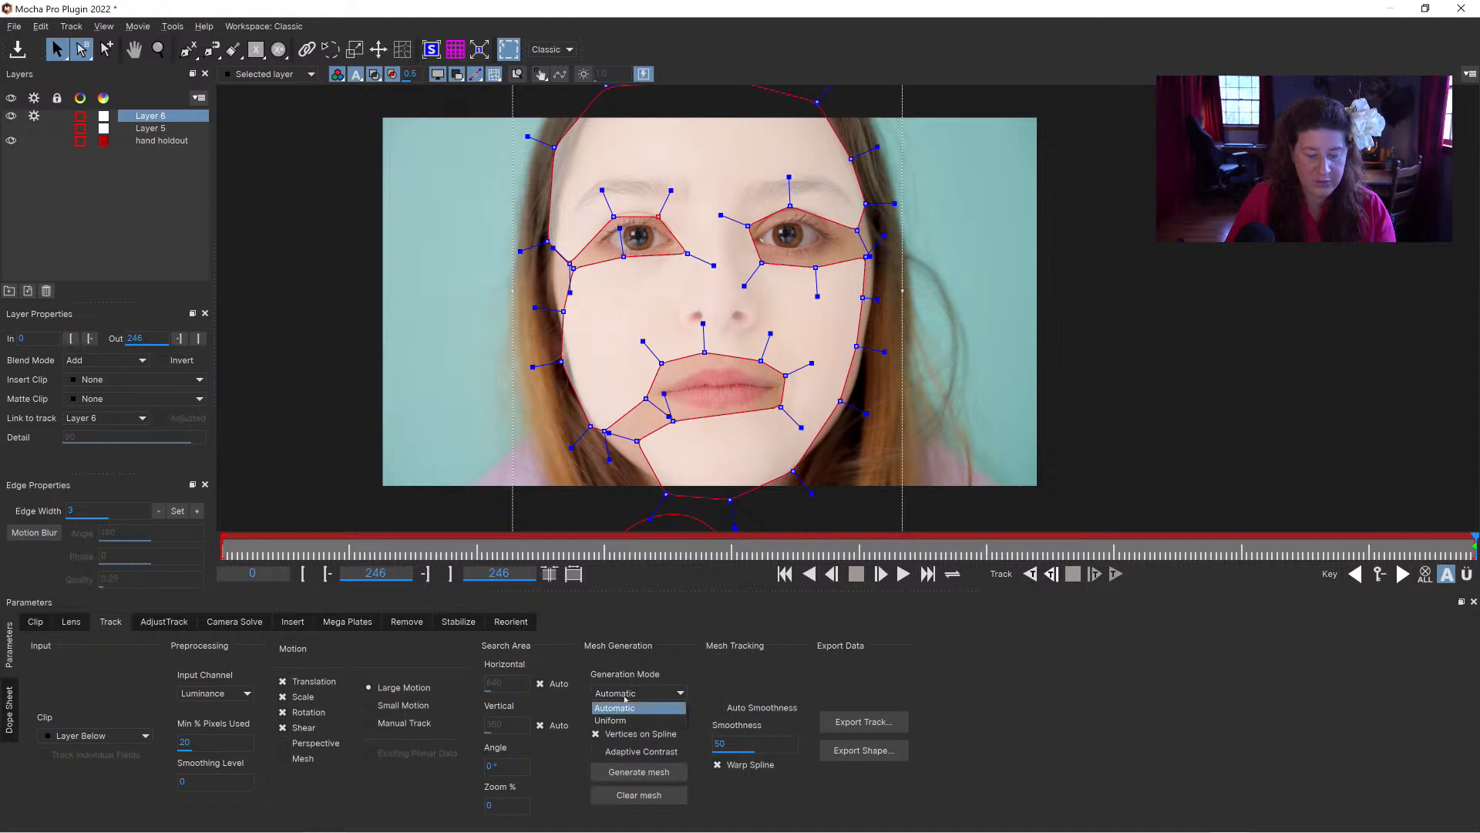
left_click(624, 721)
left_click(282, 758)
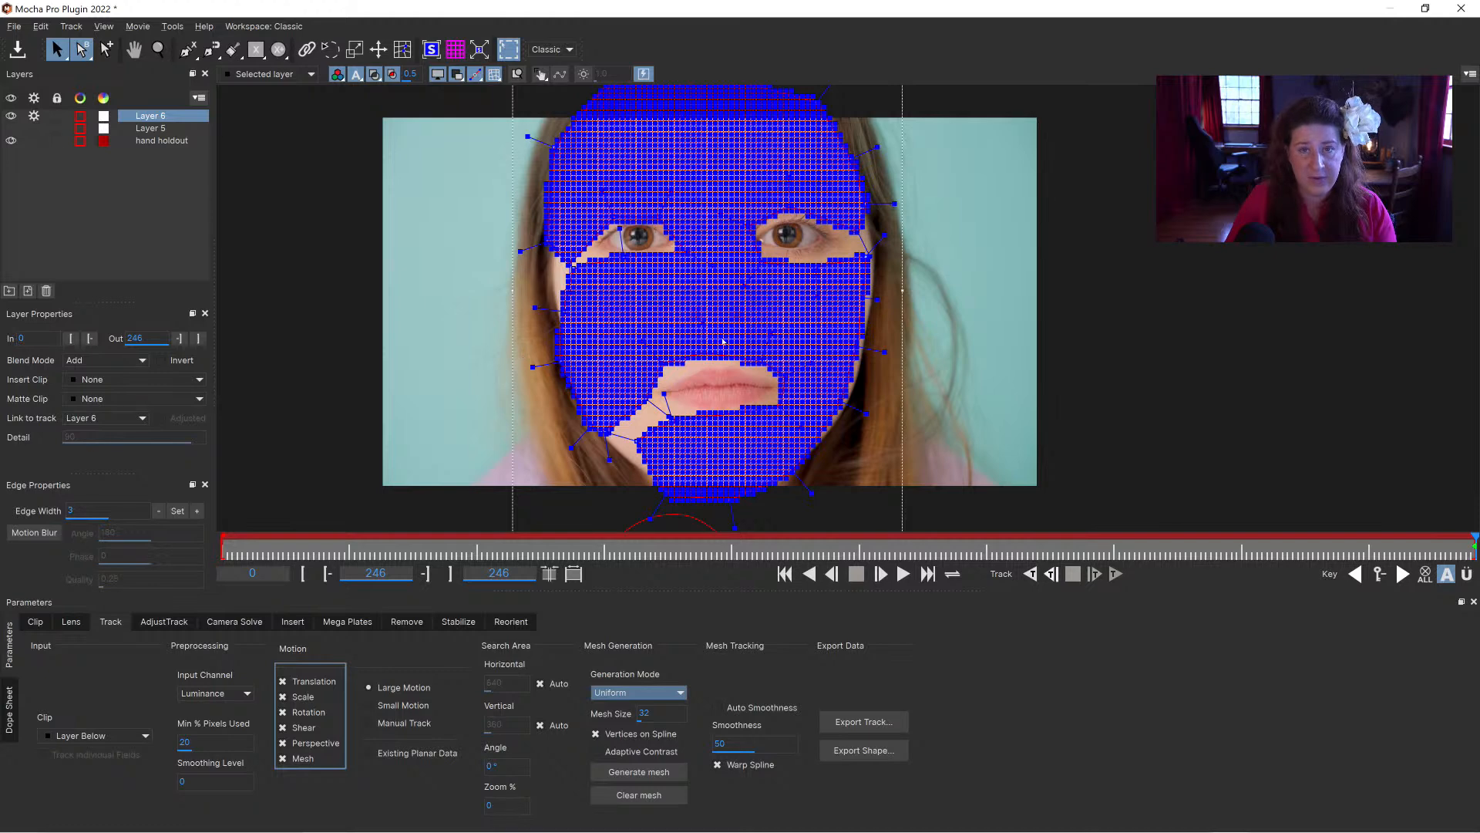
Step: Try coarser face meshes by generating them with mesh sizes of 200 and 150
double_click(657, 711)
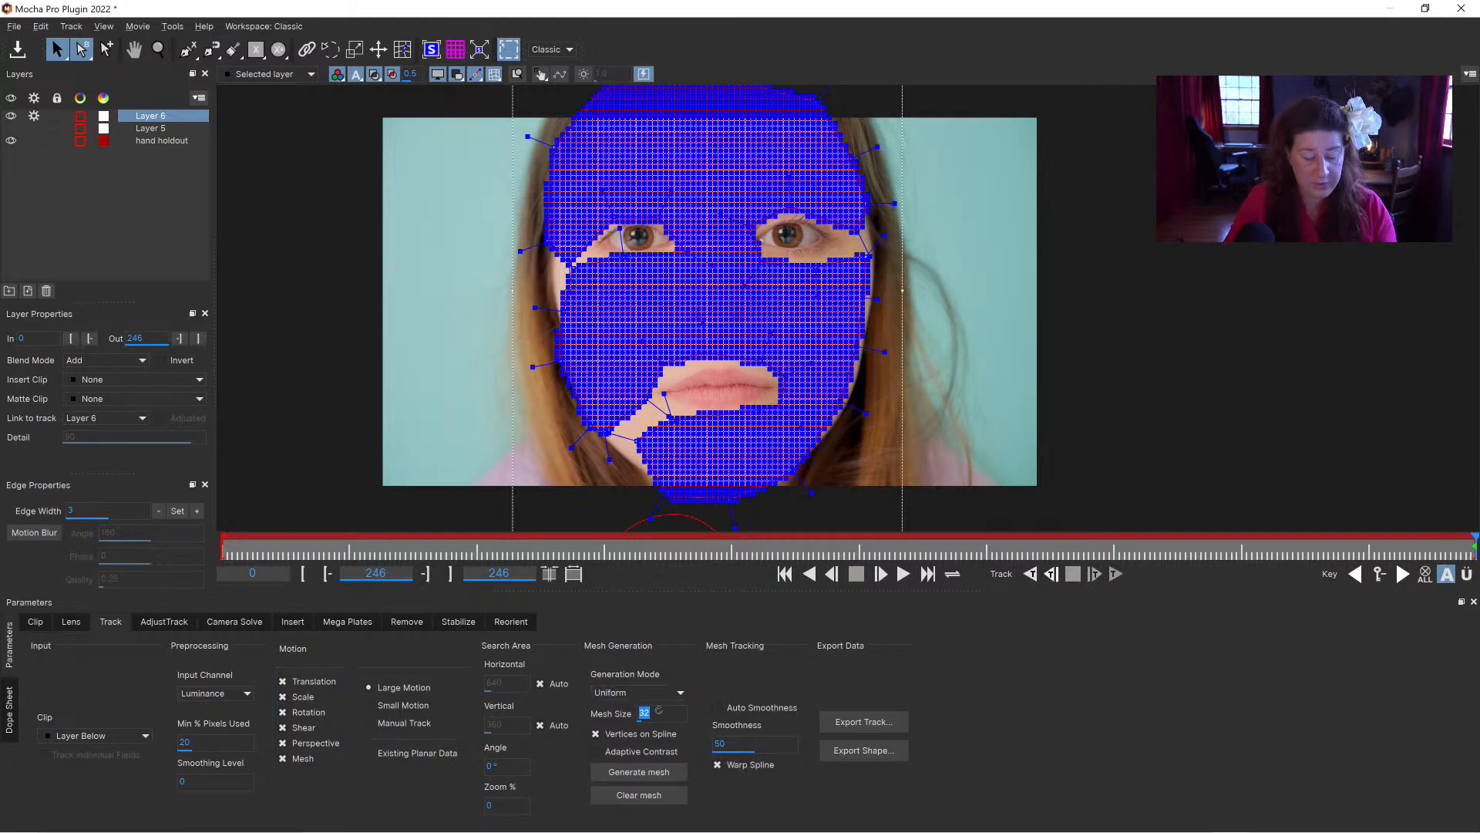
type("200")
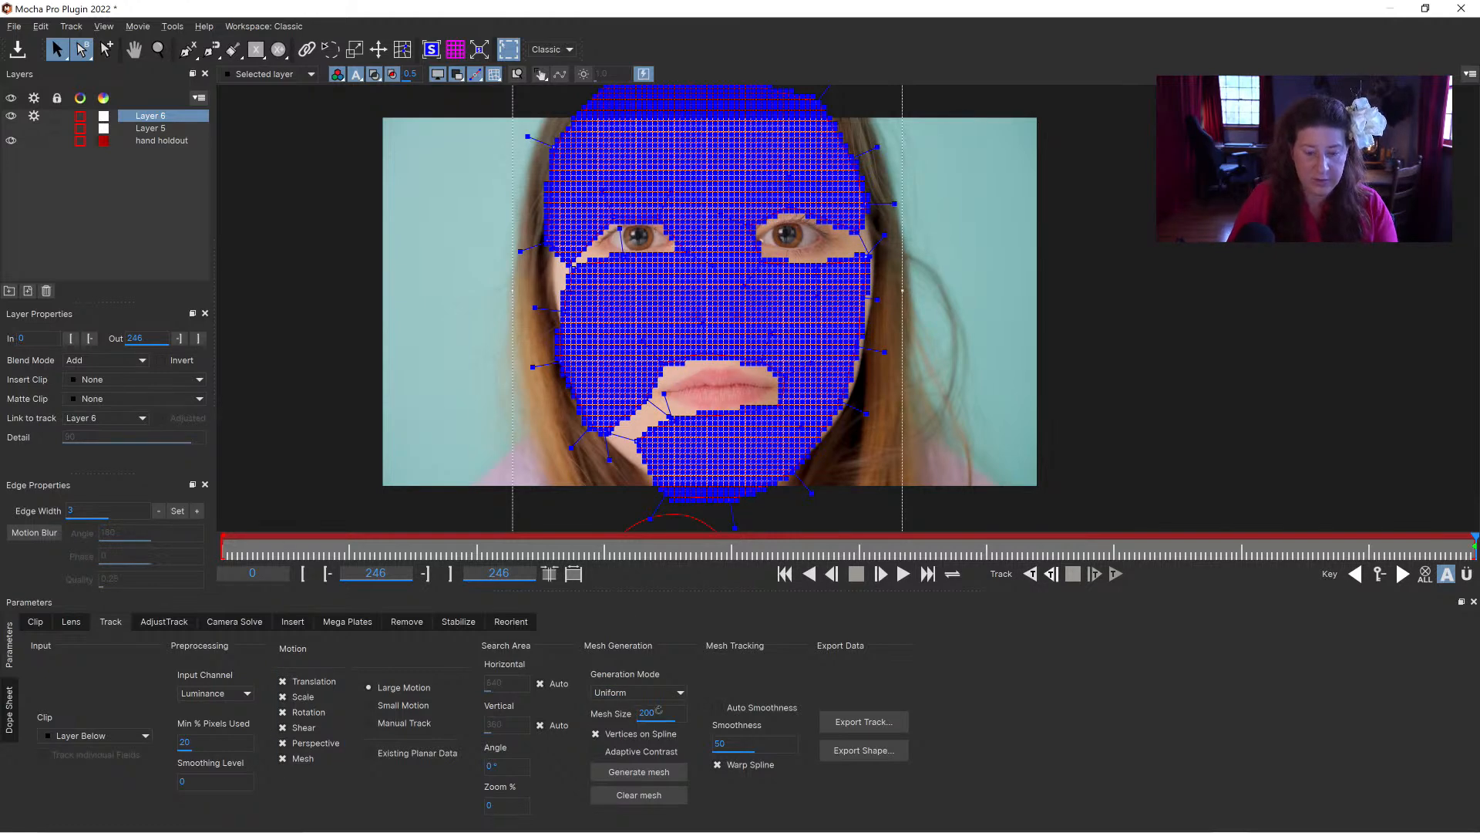
left_click(639, 772)
double_click(654, 711)
type("150")
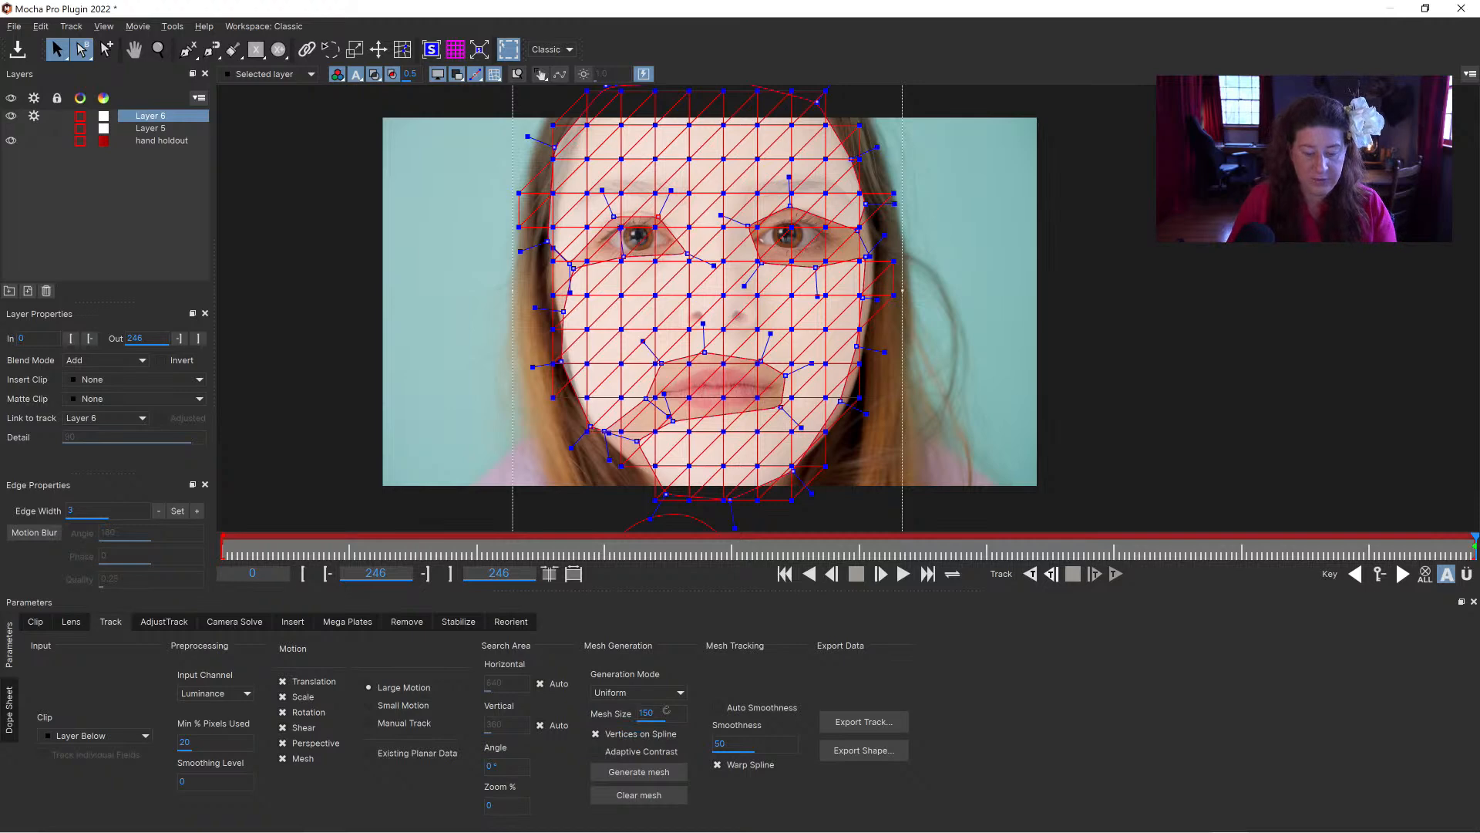
left_click(639, 772)
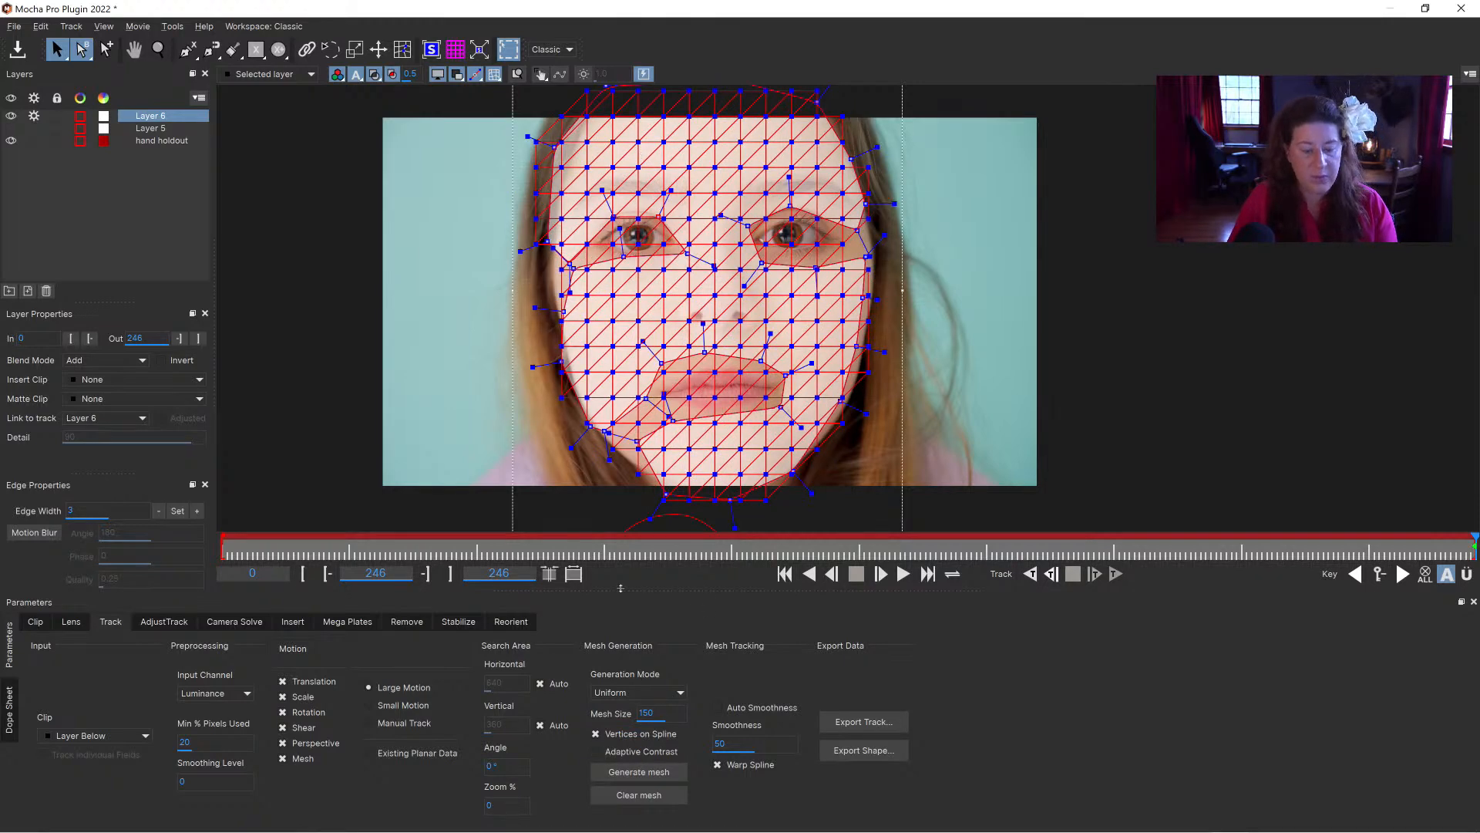
Step: Set the mesh size to 100 and regenerate the face mesh
double_click(657, 717)
type("100")
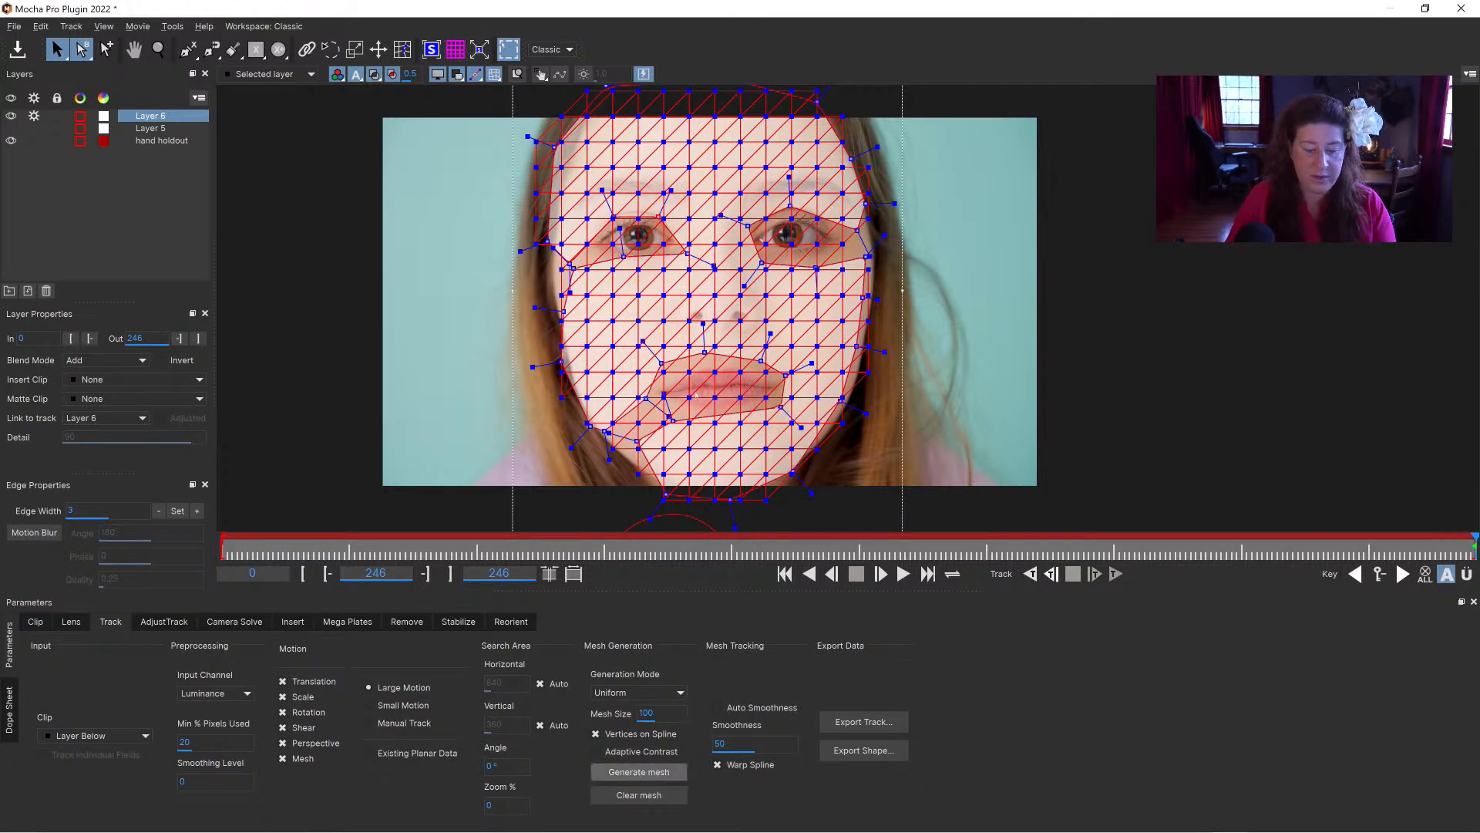
left_click(639, 772)
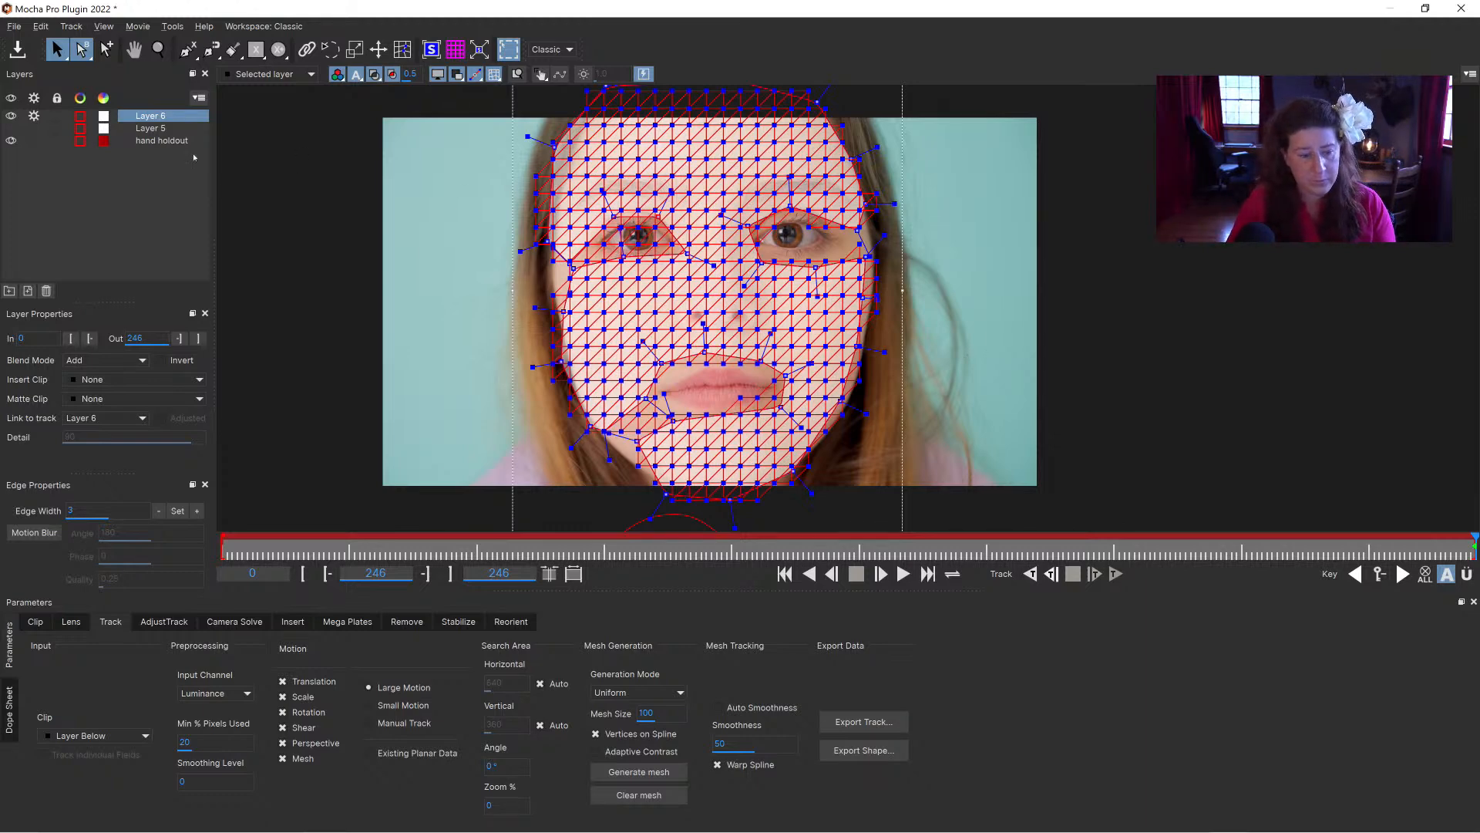
Step: Delete the hidden Layer 5 with the elliptical face shapes
left_click(149, 129)
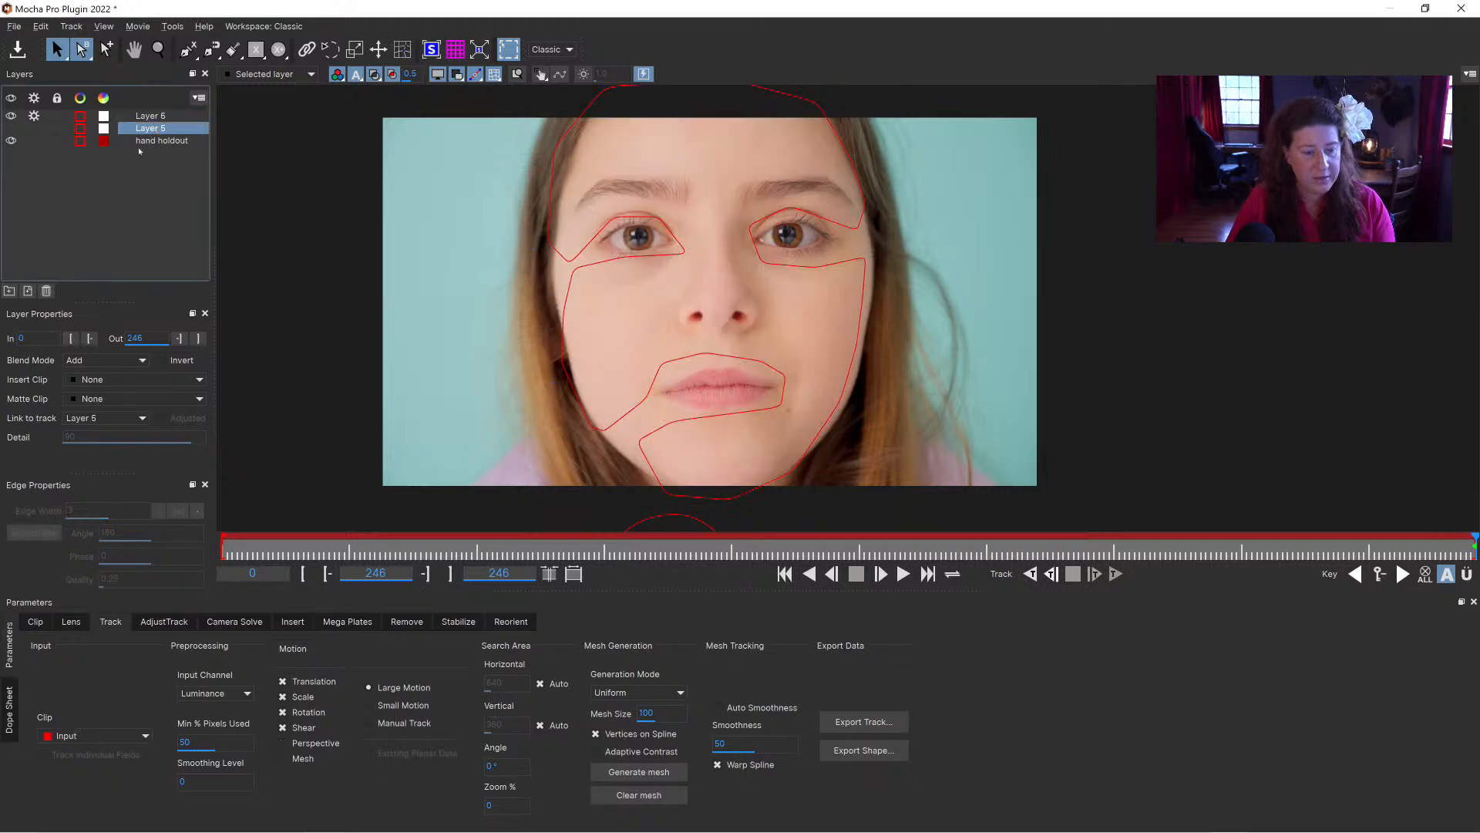
key("Delete")
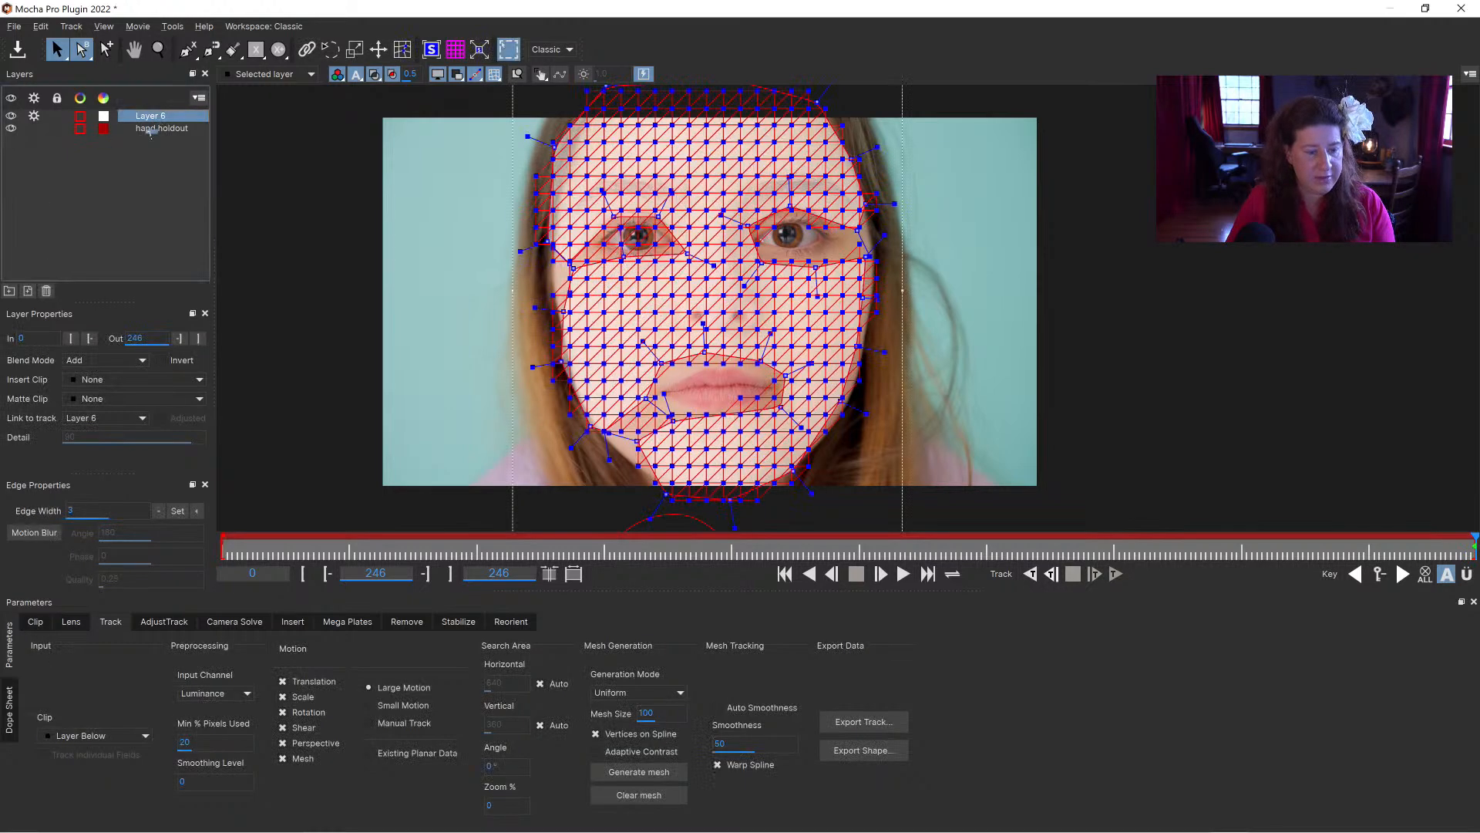
Step: Place Layer 6 below the hand holdout layer and rename it "face"
double_click(150, 128)
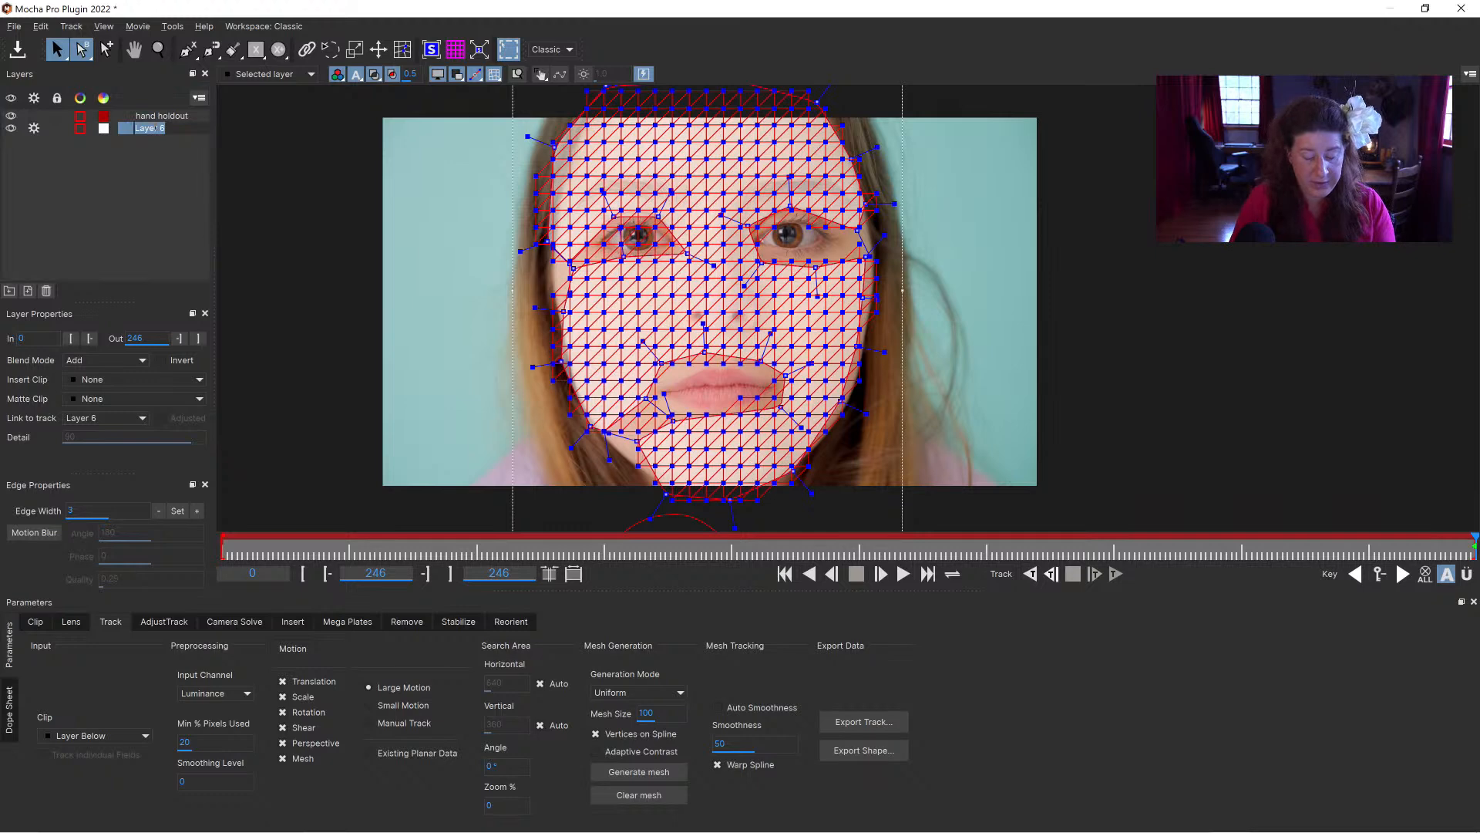
type("face")
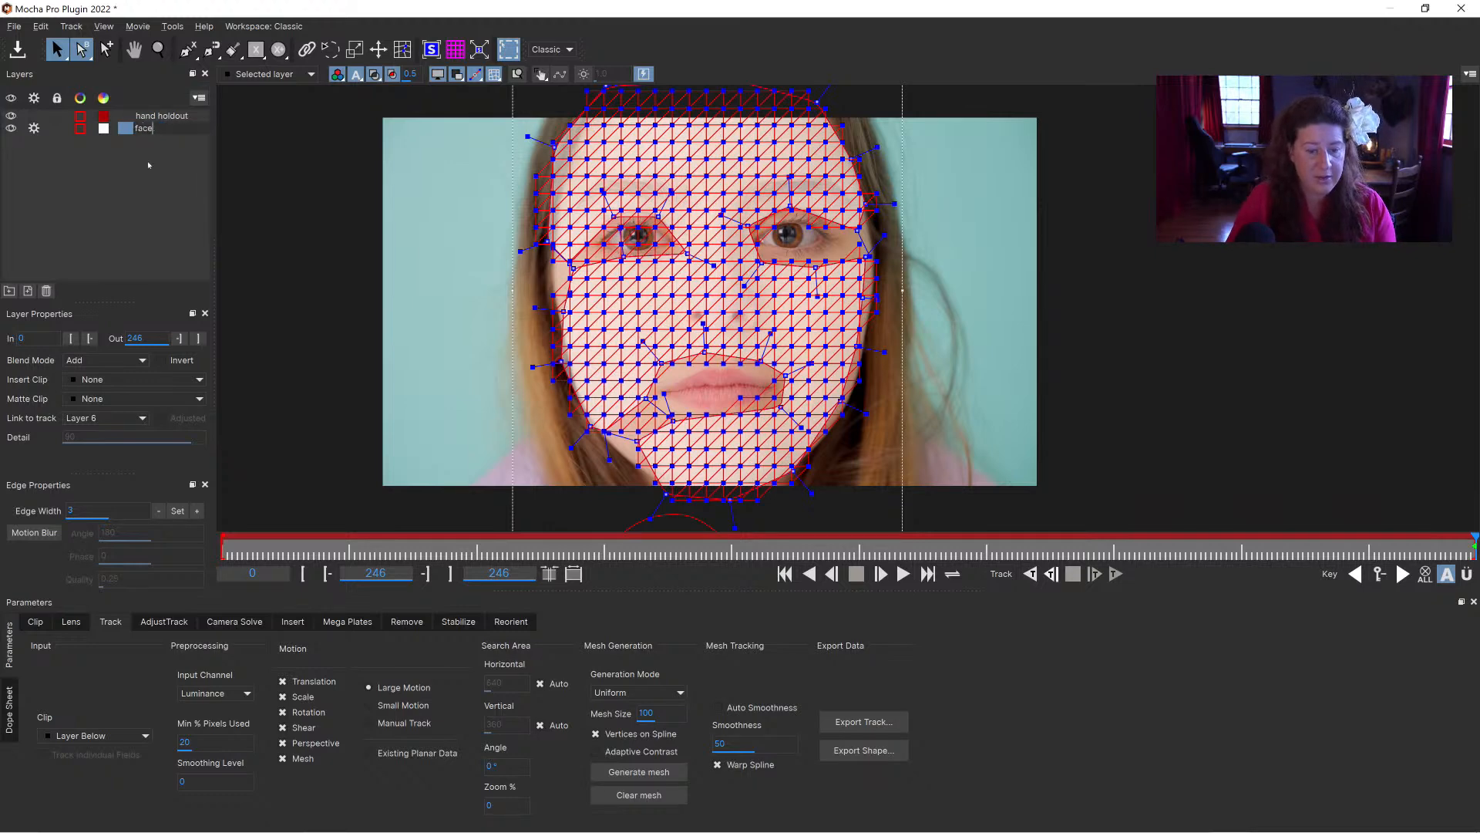
key("Return")
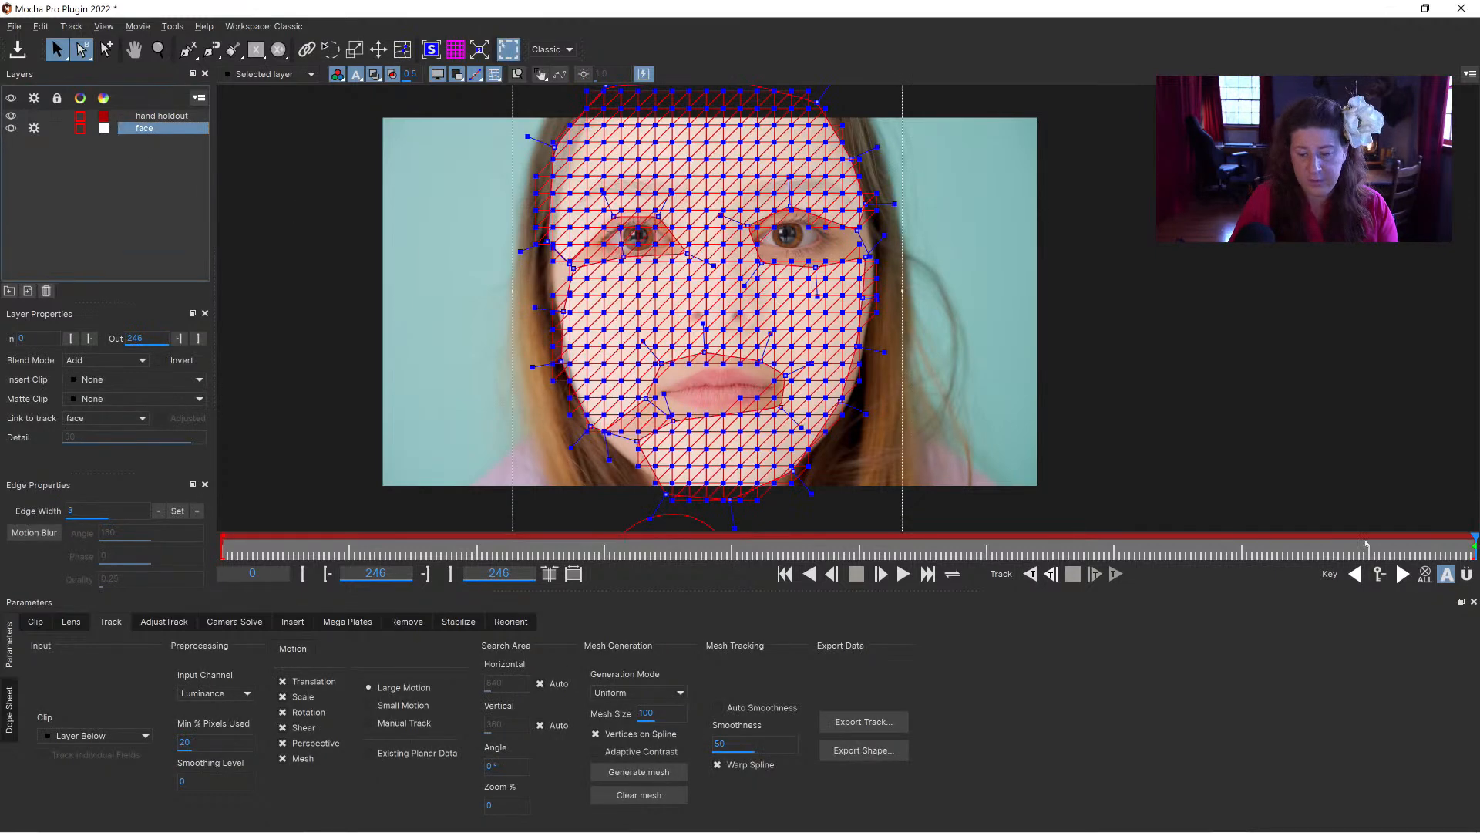
Step: Track the face layer backward from the last frame, 246, and stop the track at frame 241
left_click_drag(1474, 541, 758, 553)
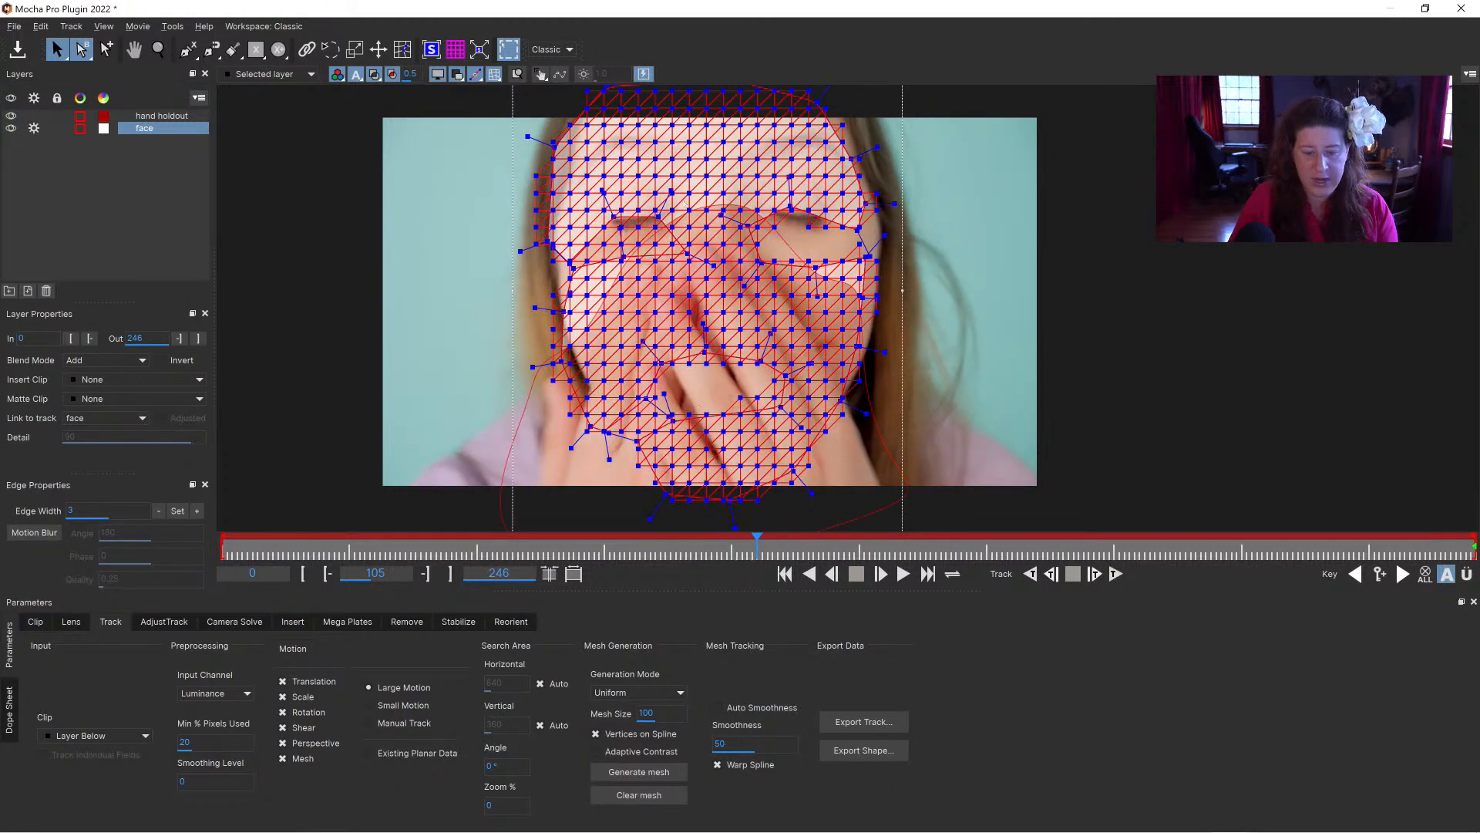
left_click_drag(756, 547, 1475, 546)
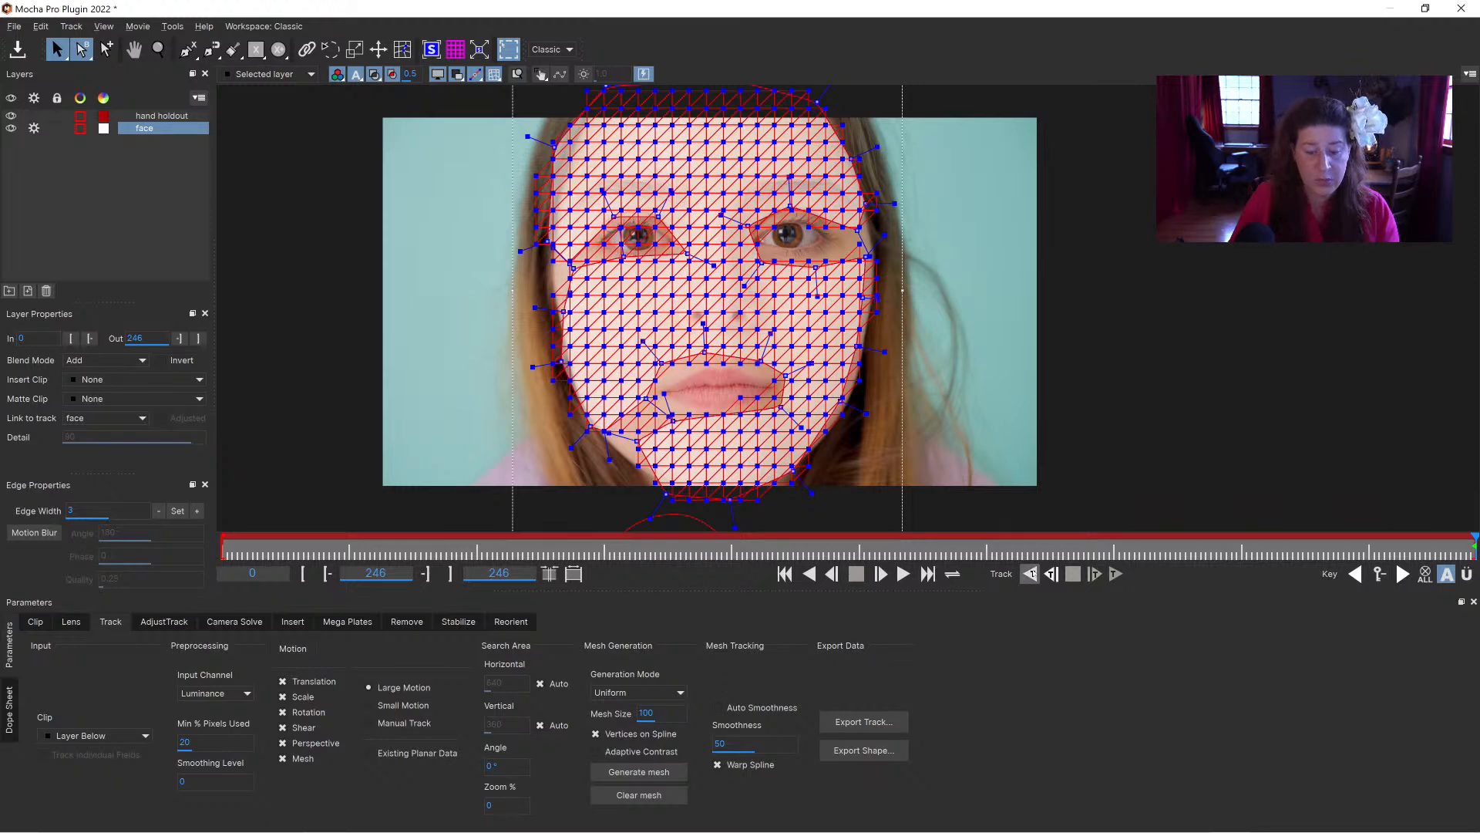
left_click(1031, 573)
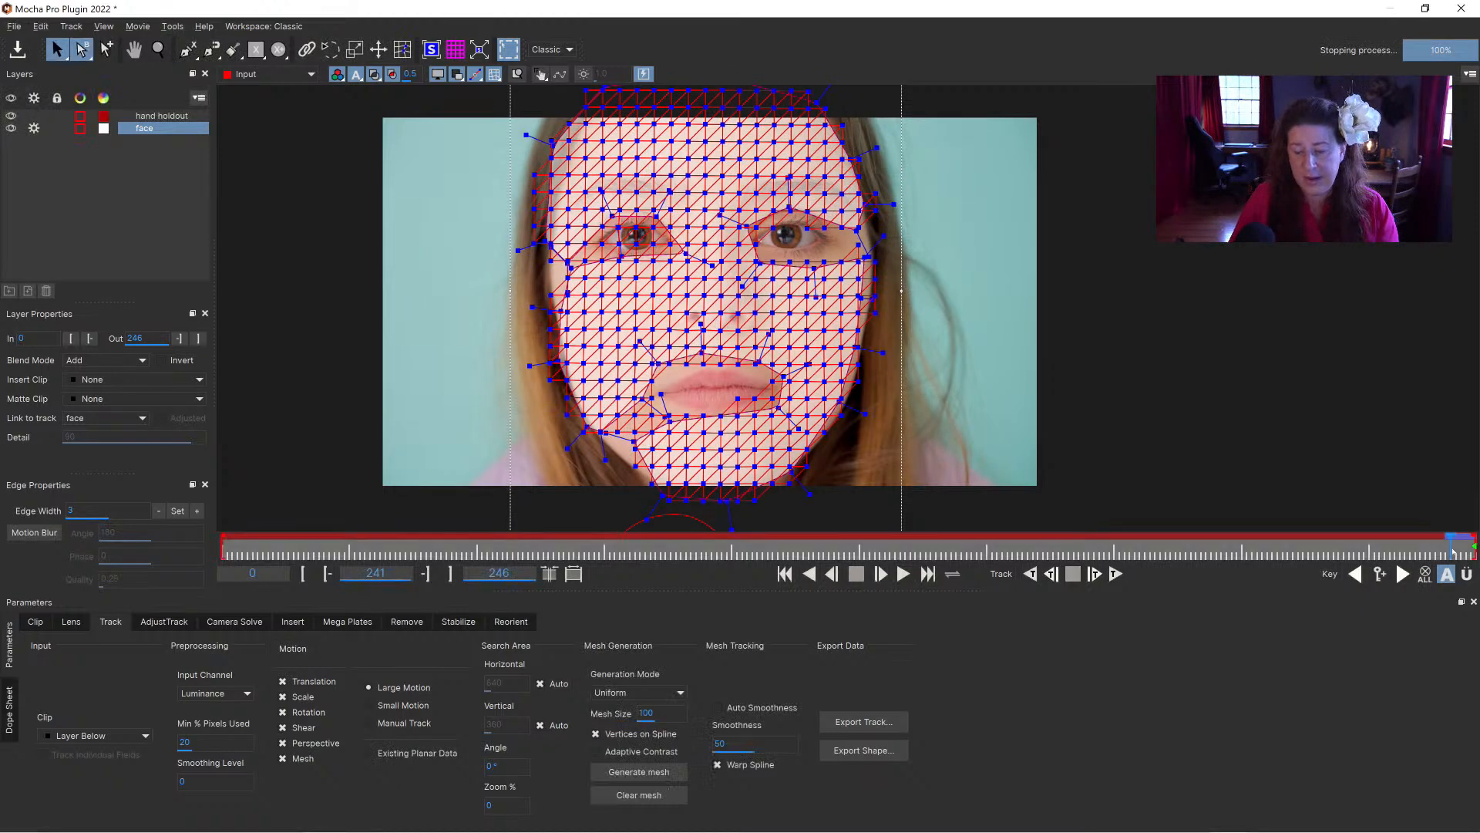
mouse_move(1456, 552)
left_mouse_down()
mouse_move(1474, 552)
mouse_move(1430, 559)
left_mouse_up()
Step: Save and close the Mocha project, and launch Mocha from the first Mocha Pro effect in After Effects
left_click(17, 49)
left_click(1461, 9)
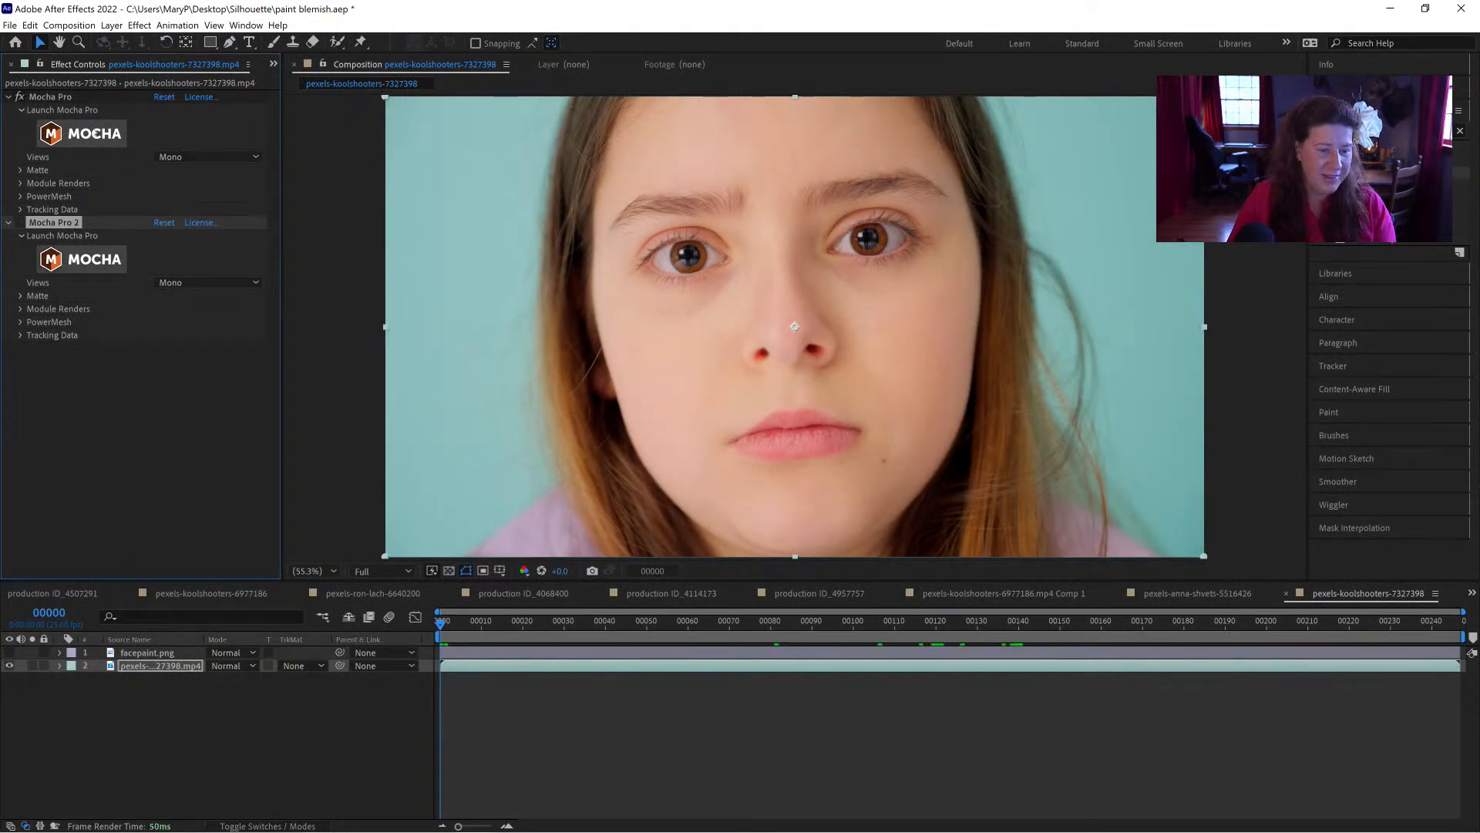
left_click(96, 134)
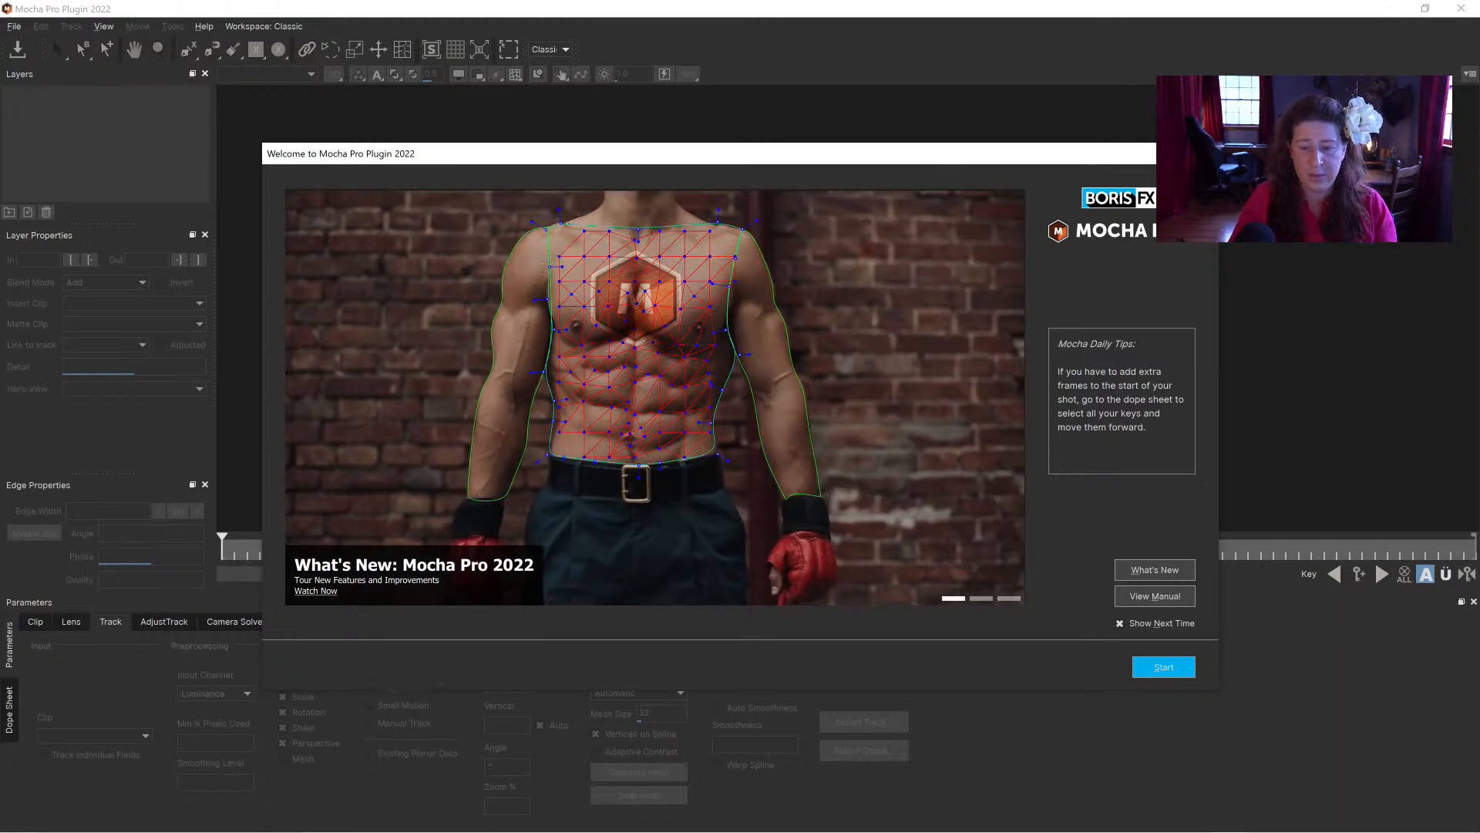
Step: Select the face layer, play back its mesh track, and move to frame 139 with the open smile
left_click(1201, 153)
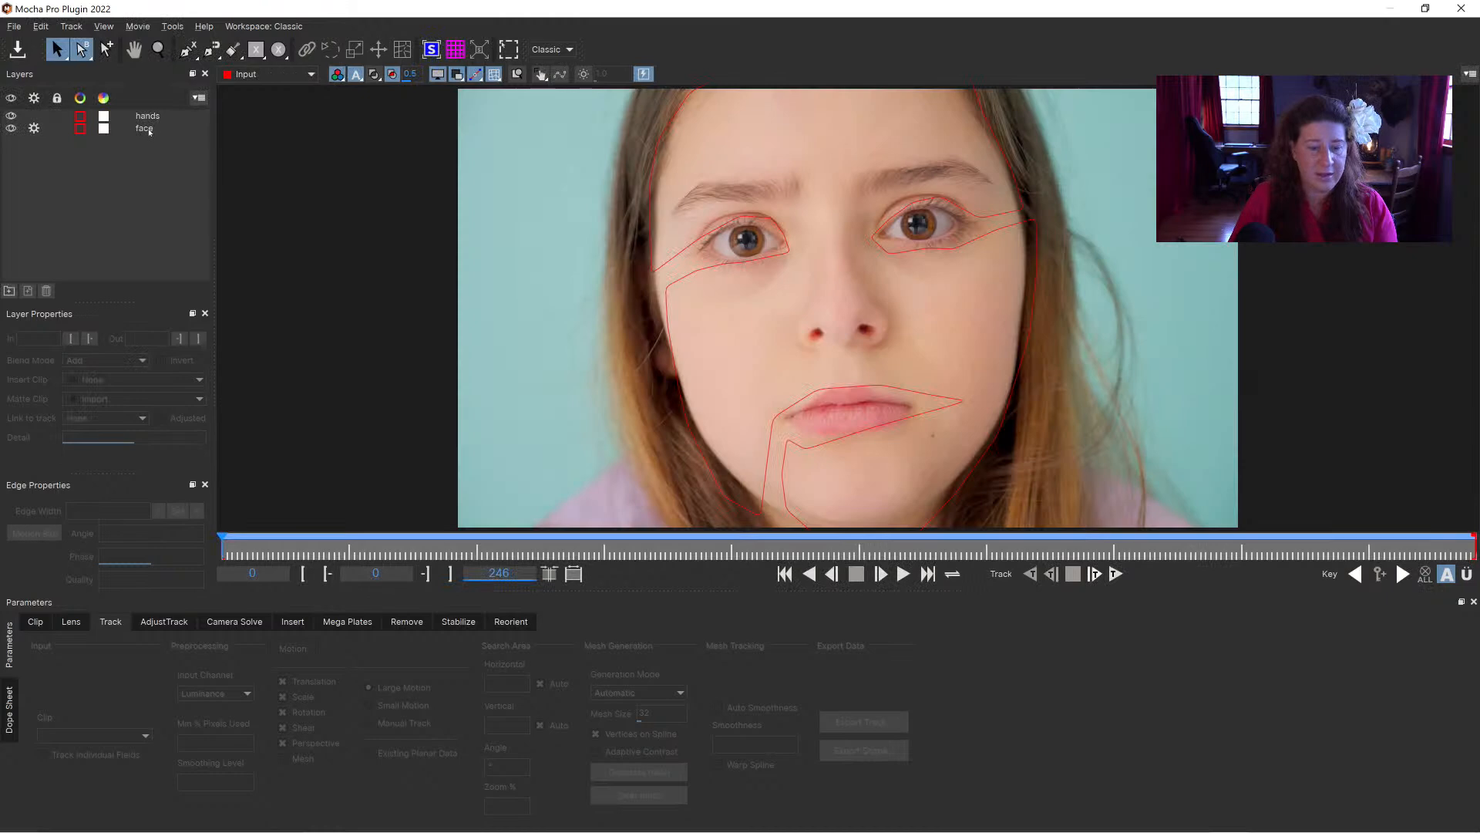
left_click(149, 130)
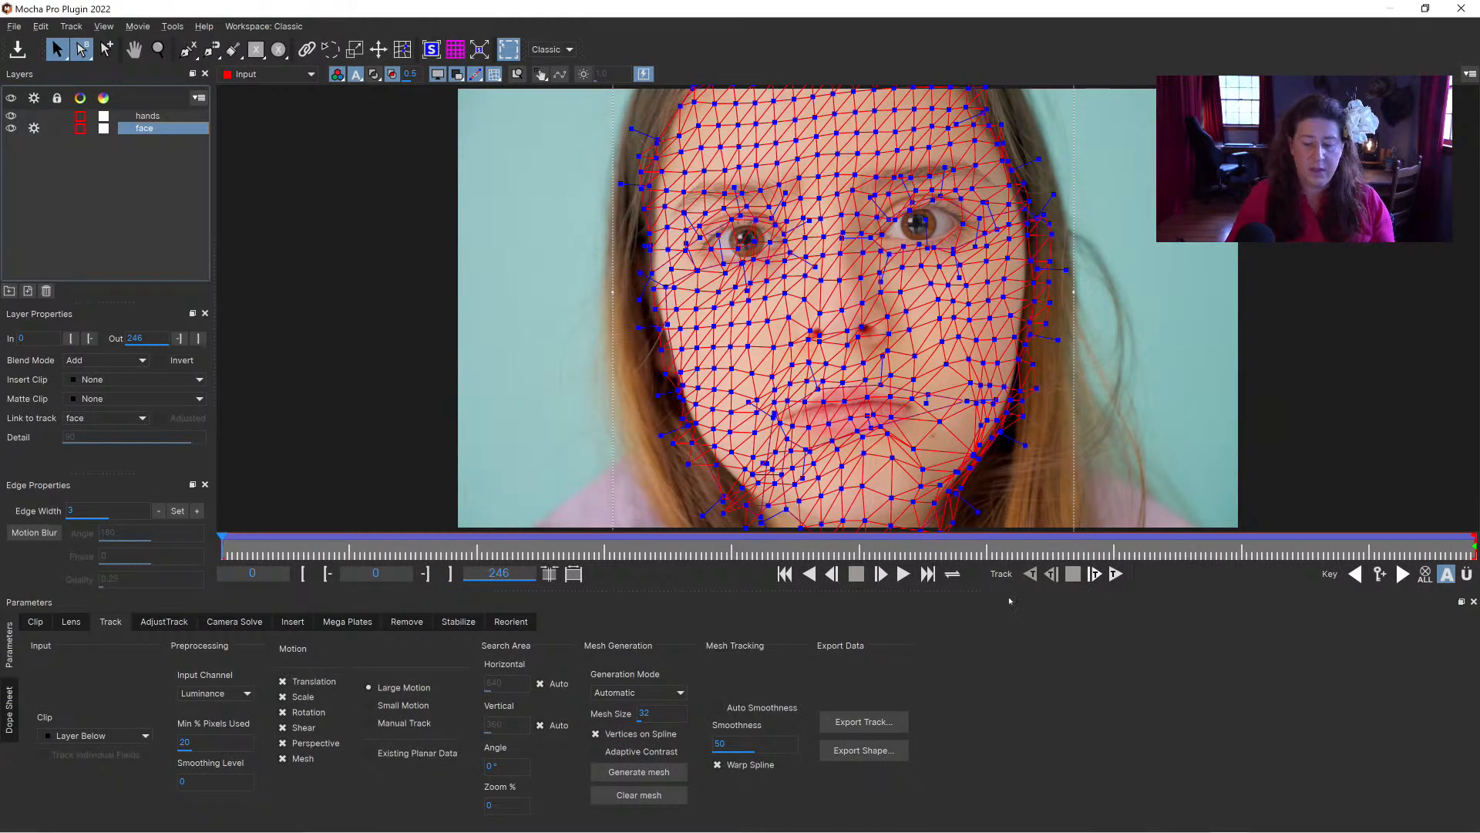
left_click(904, 574)
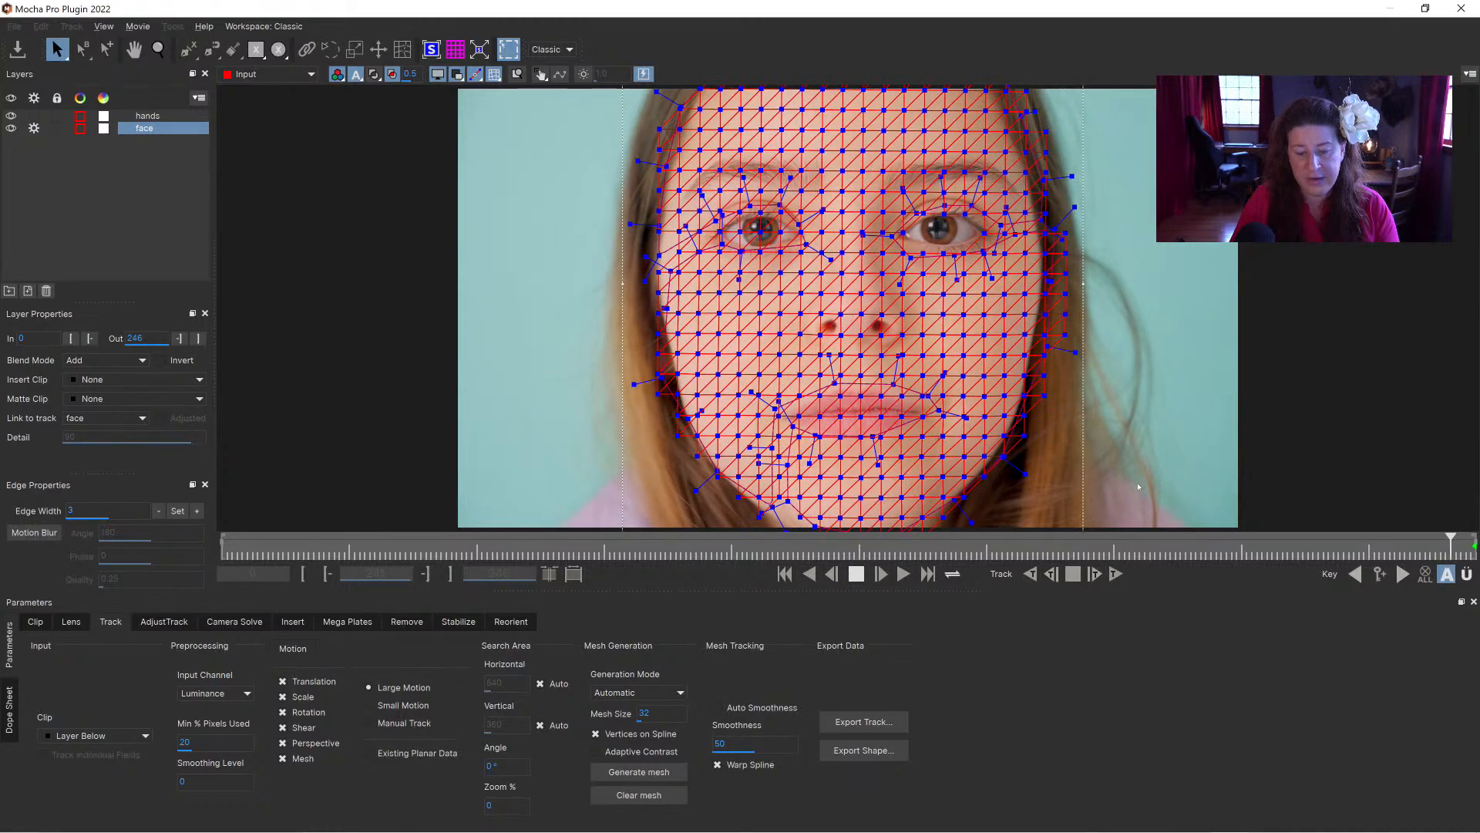
left_click_drag(1444, 546, 925, 557)
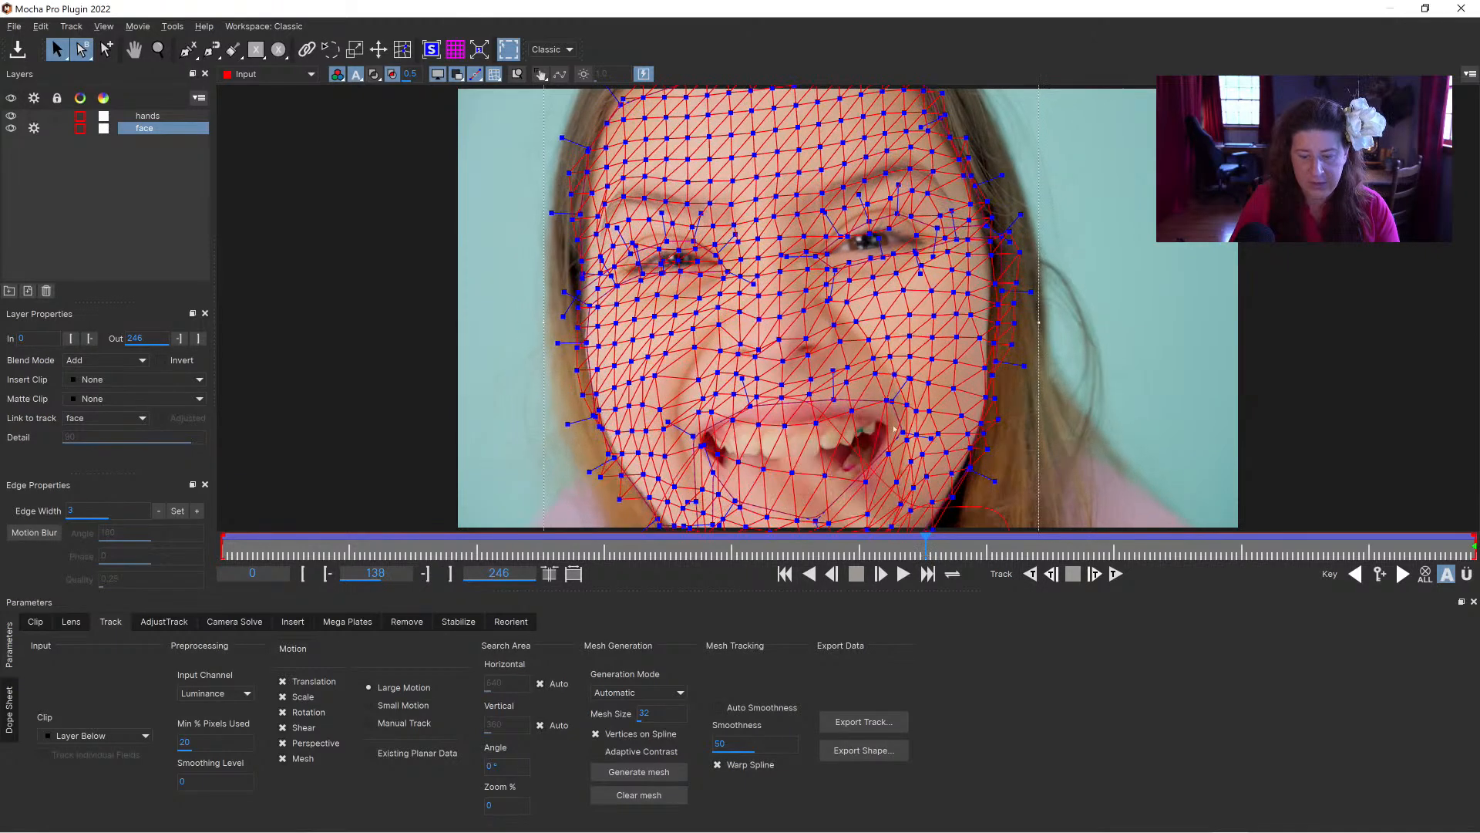
Step: Examine the face mesh around the mouth in close-up from frame 138 back to frame 103, with the mesh display off and on
key("x")
key("z")
left_click_drag(788, 390, 915, 324)
key("x")
key("z")
left_click(63, 52)
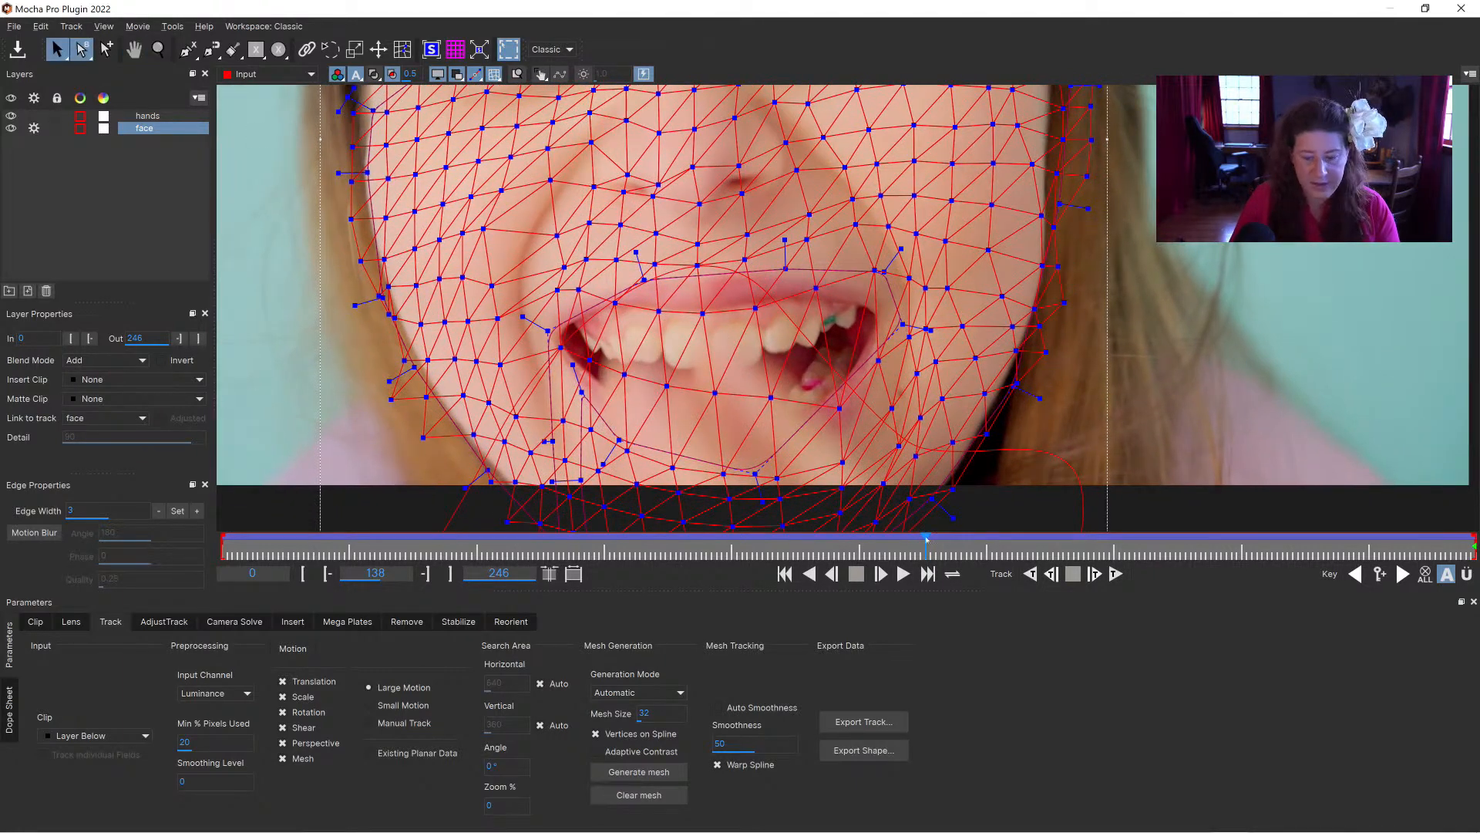
left_click_drag(926, 545, 920, 535)
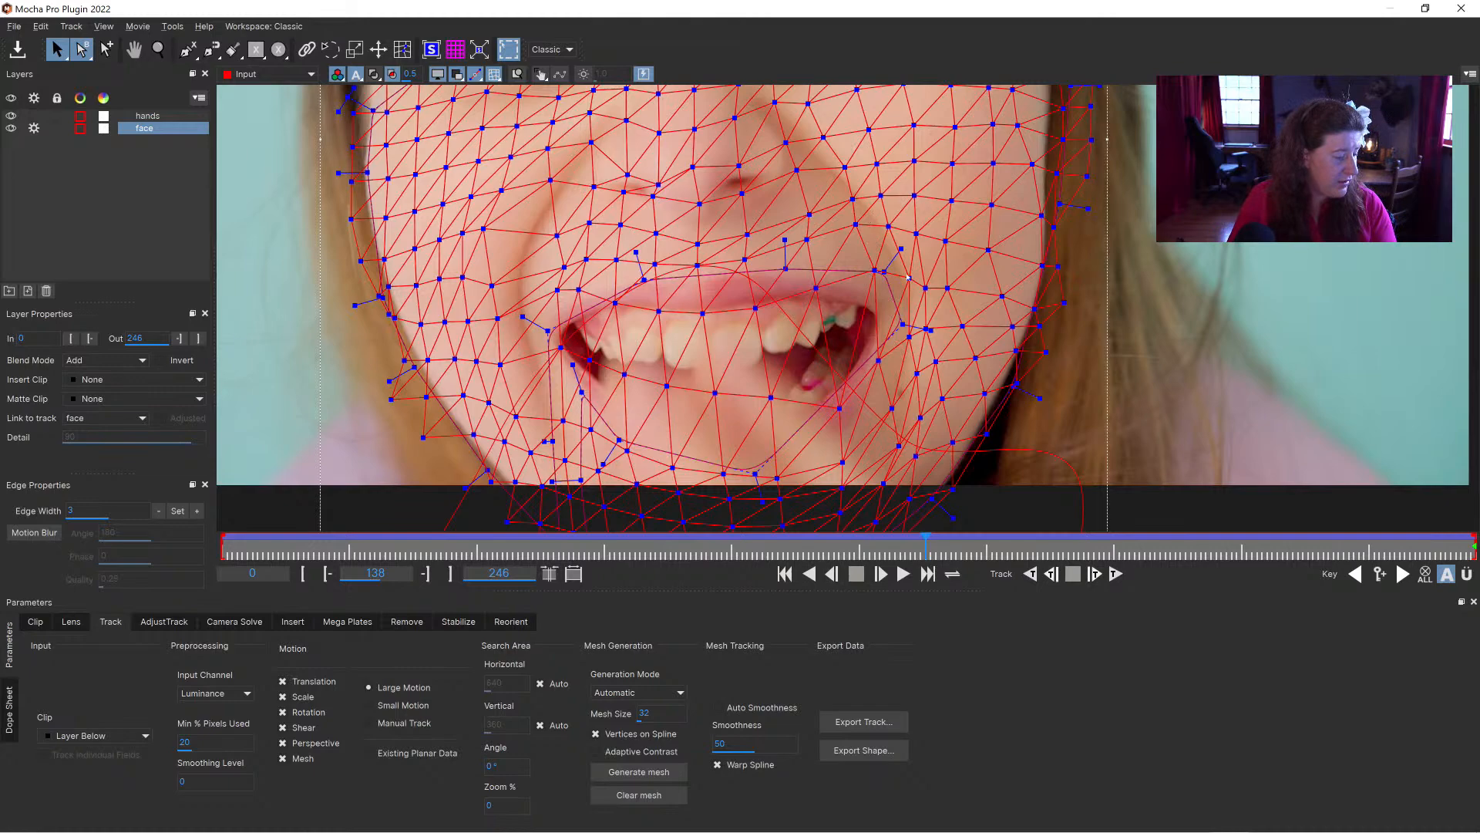
left_click_drag(924, 544, 747, 530)
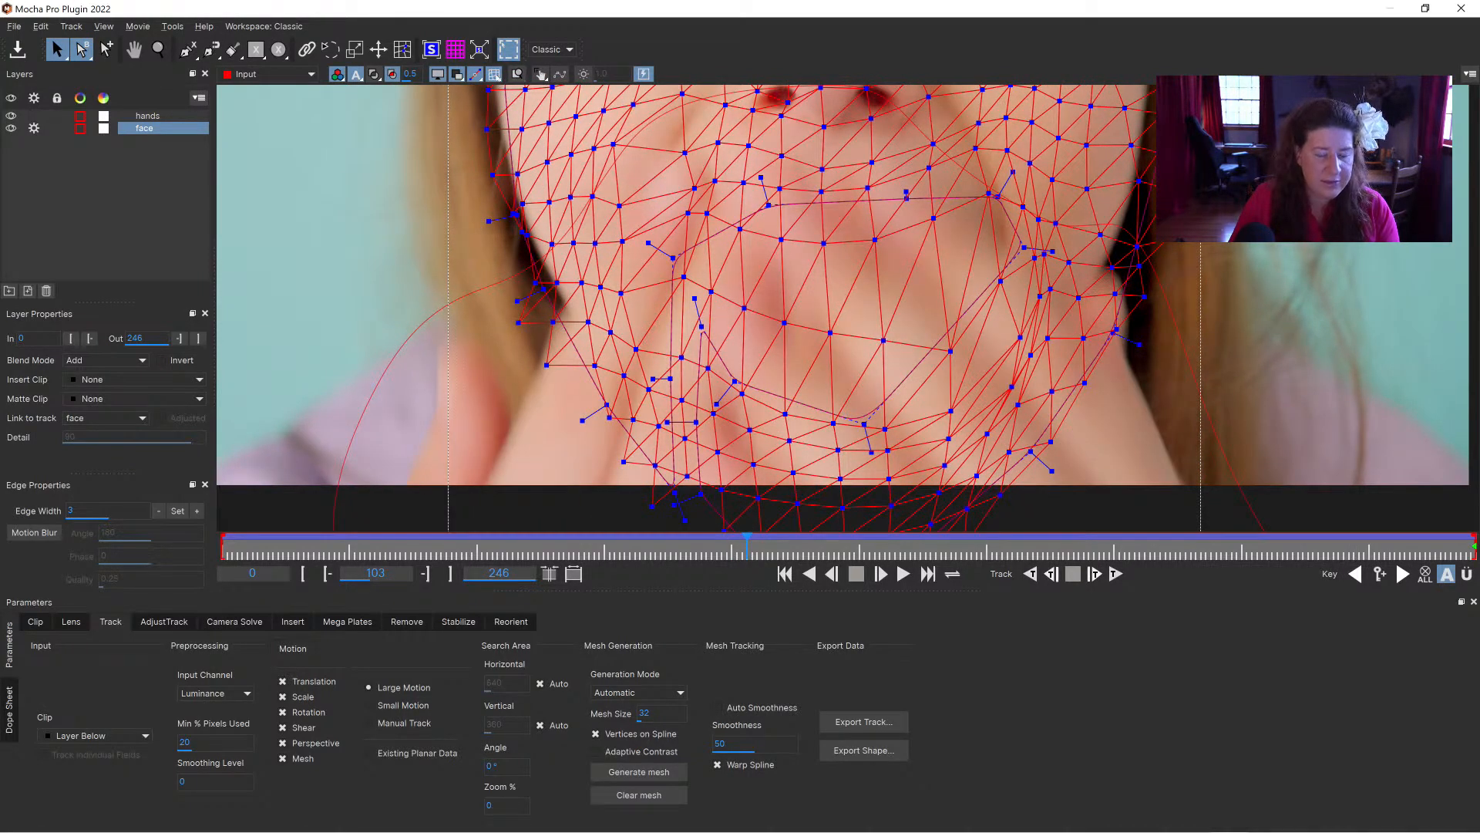
left_click(495, 74)
left_click(495, 74)
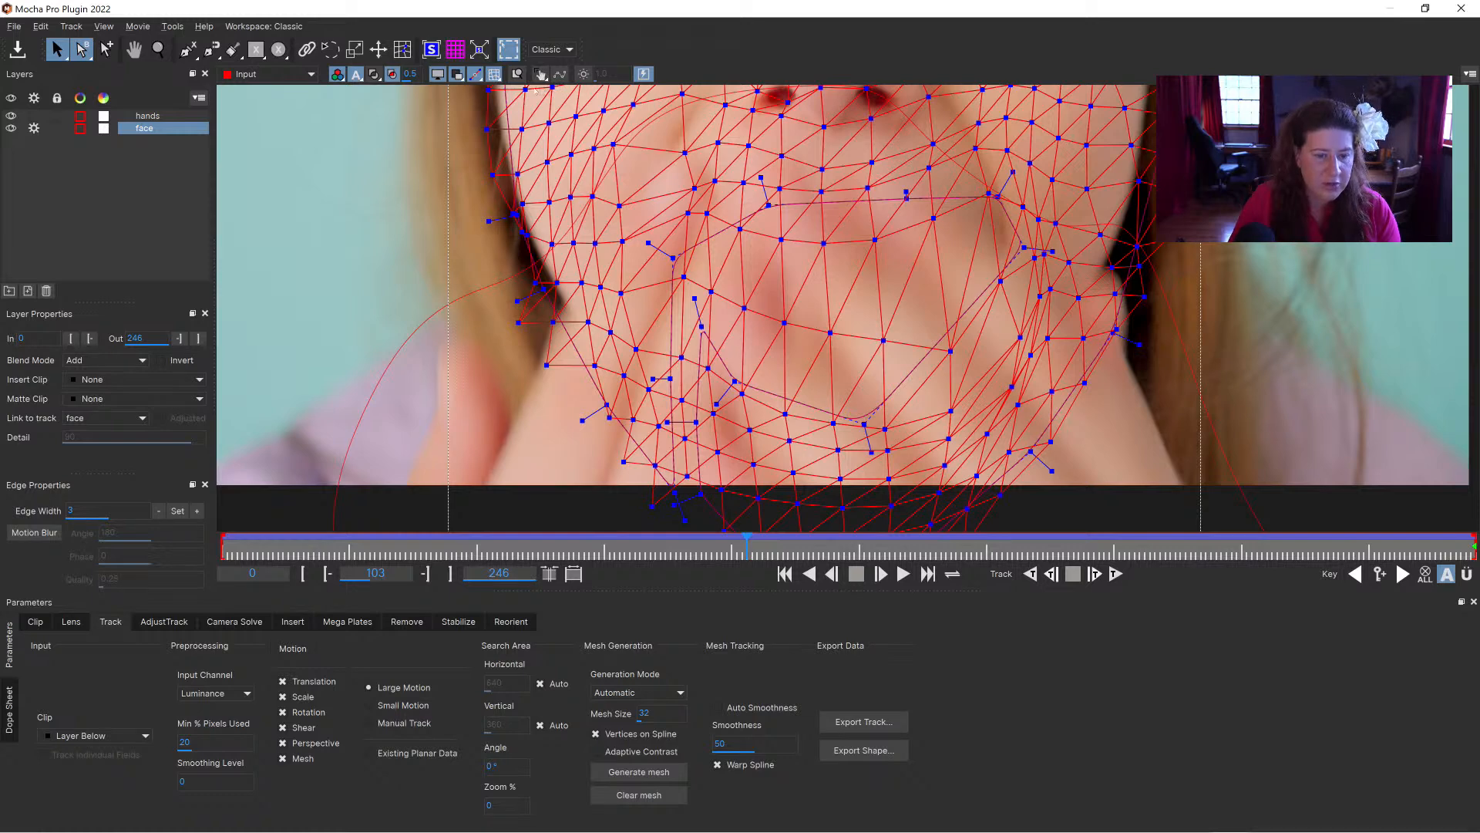
Step: Use Edit the Track Mesh to select and keyframe the vertices beside the viewer-right mouth corner on frame 104
left_click(409, 54)
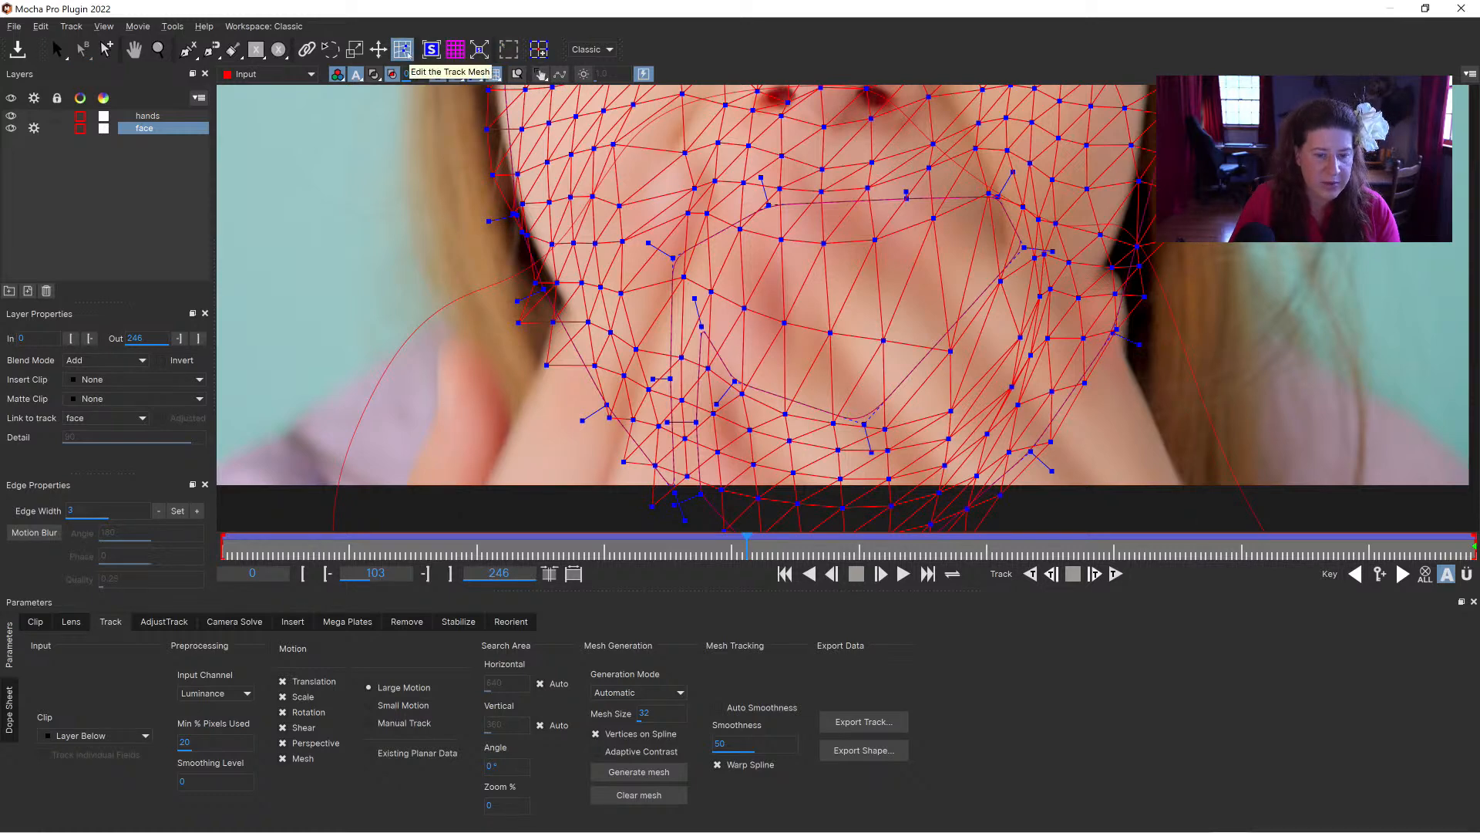
left_click_drag(57, 50, 76, 87)
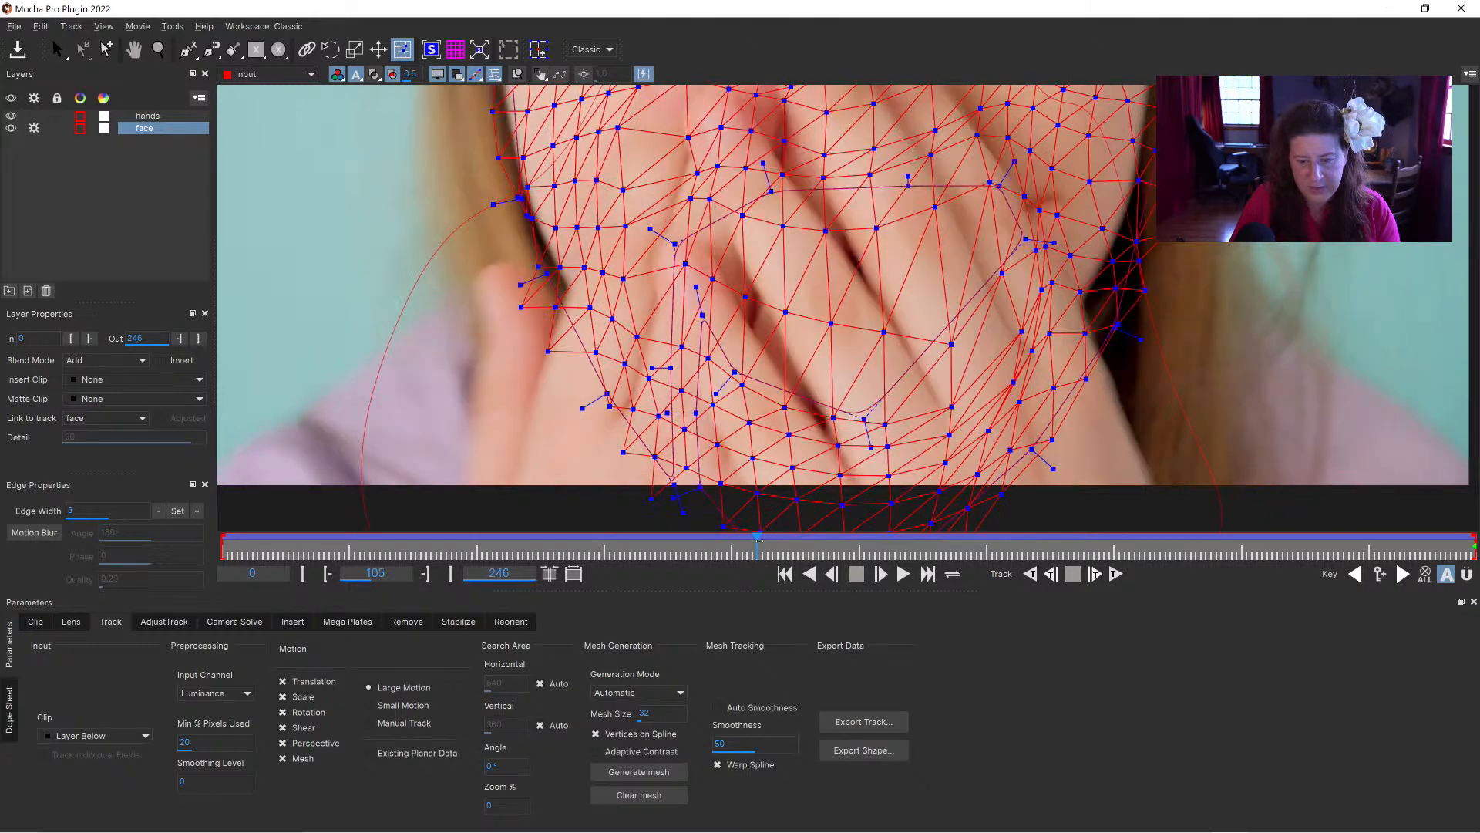
left_click_drag(710, 536, 751, 534)
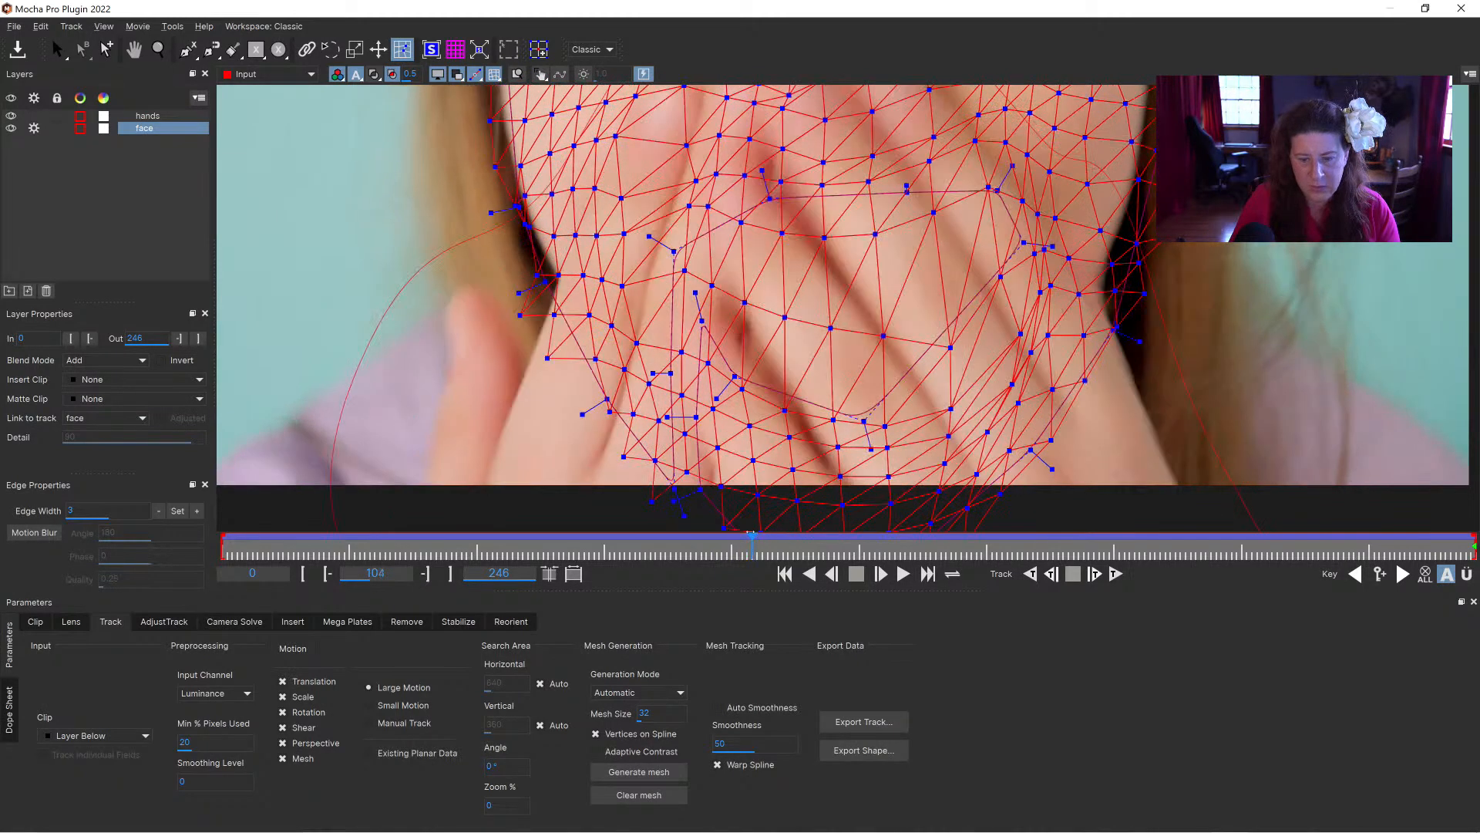
mouse_move(1021, 189)
left_mouse_down()
mouse_move(1010, 281)
mouse_move(975, 185)
left_mouse_up()
mouse_move(994, 310)
left_mouse_down()
mouse_move(973, 275)
mouse_move(971, 207)
left_mouse_up()
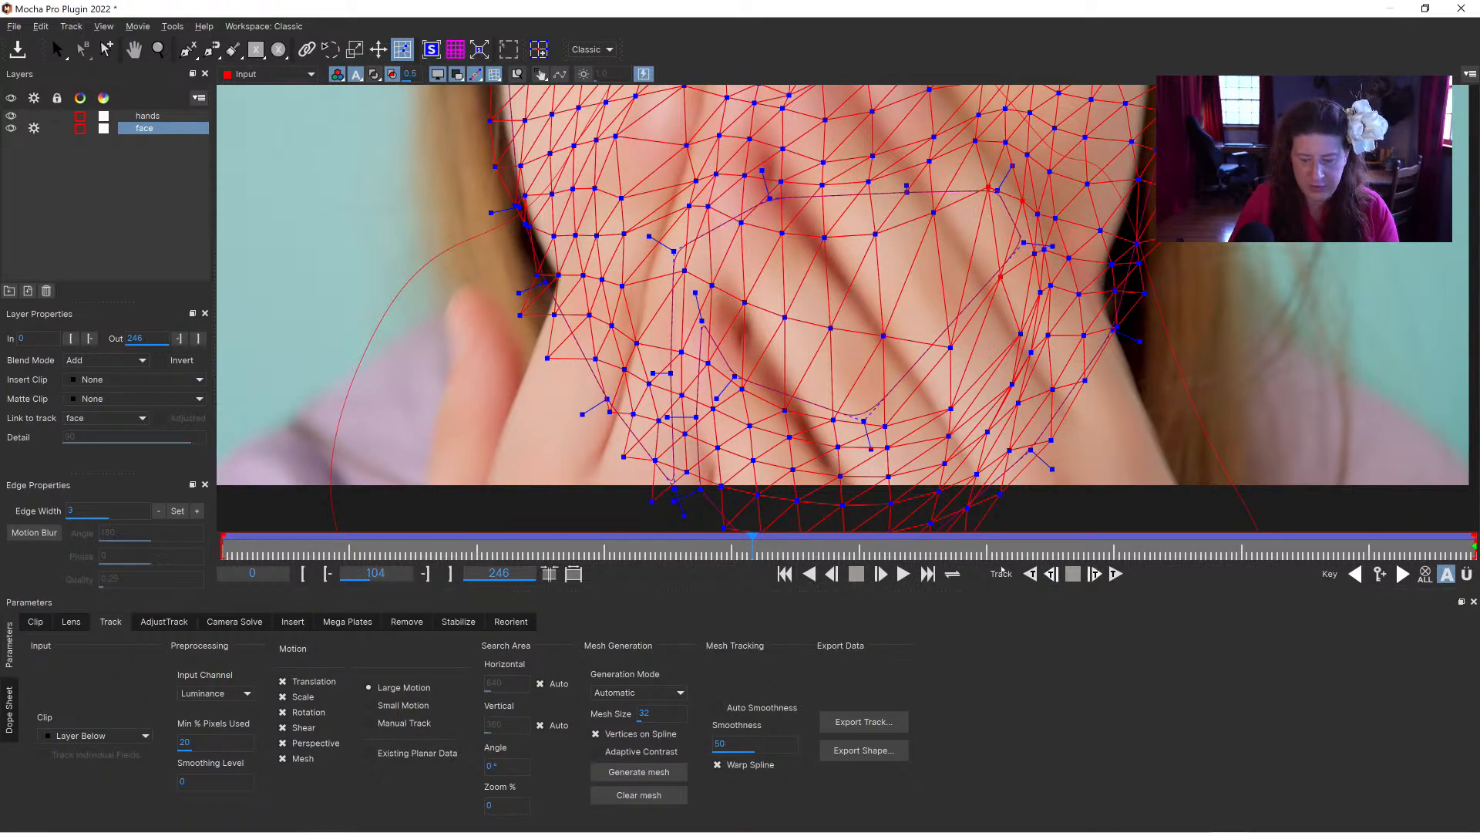
left_click(59, 51)
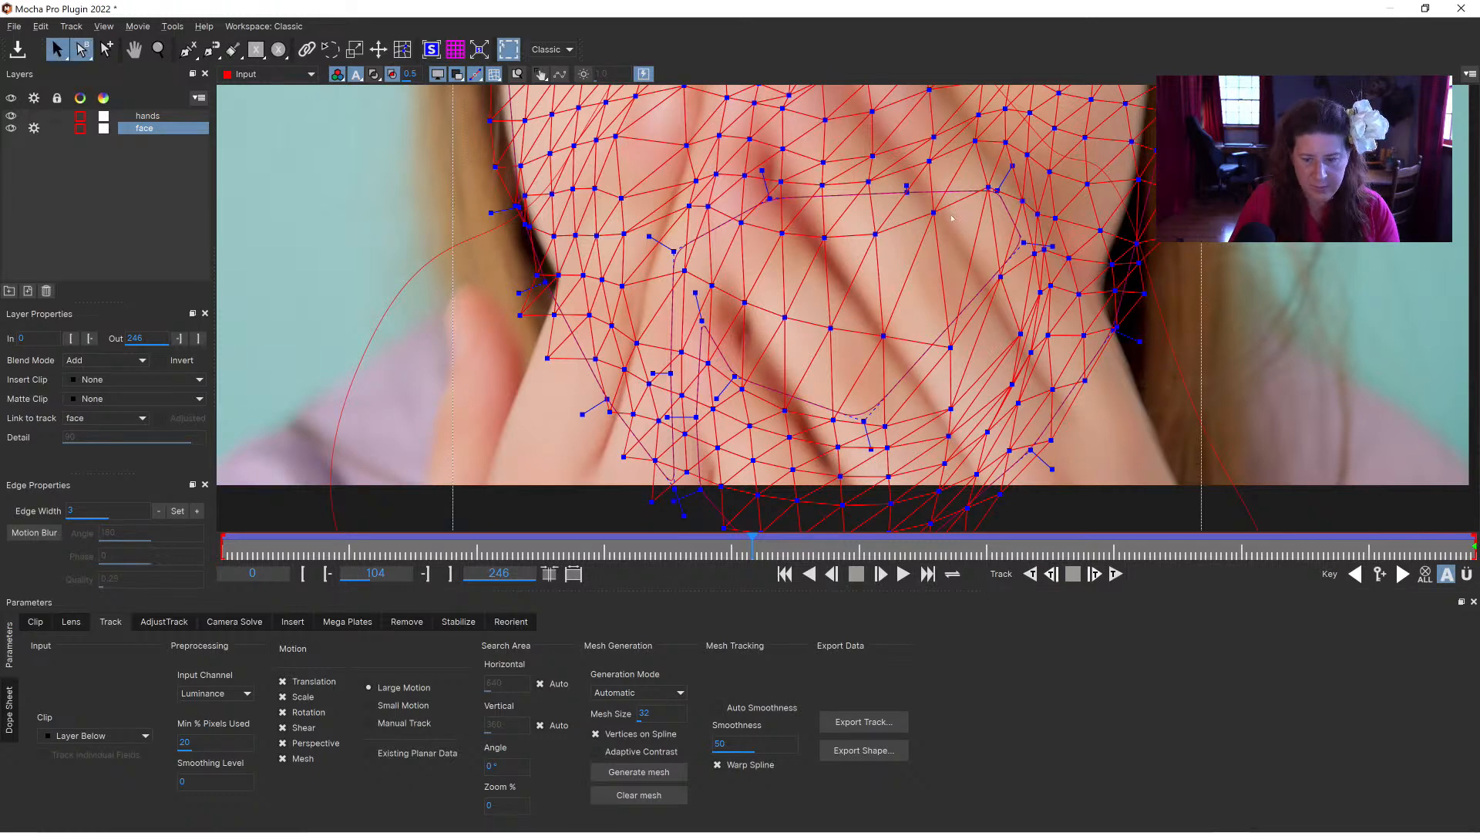
left_click(402, 50)
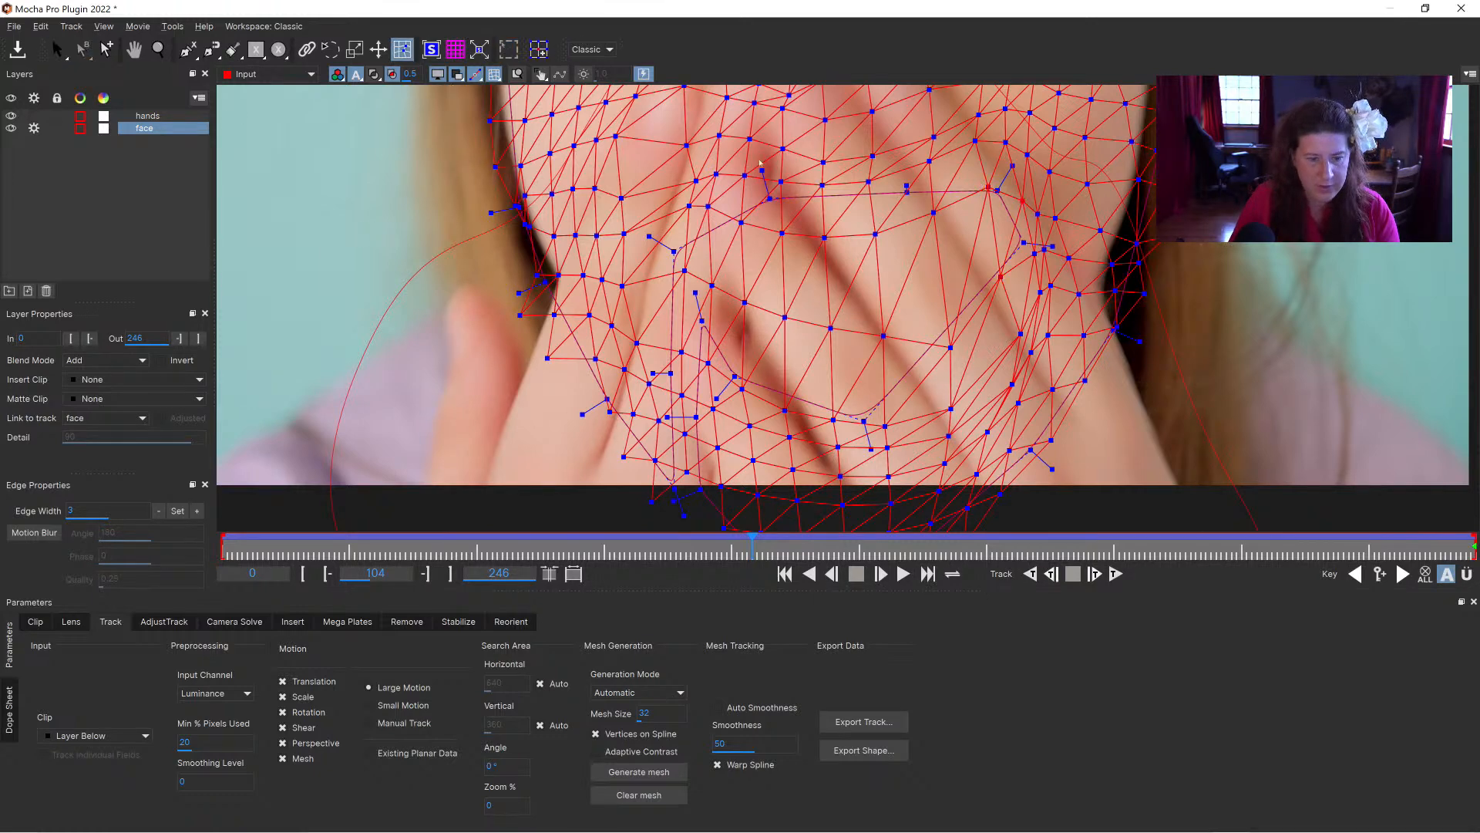
left_click_drag(990, 189, 990, 190)
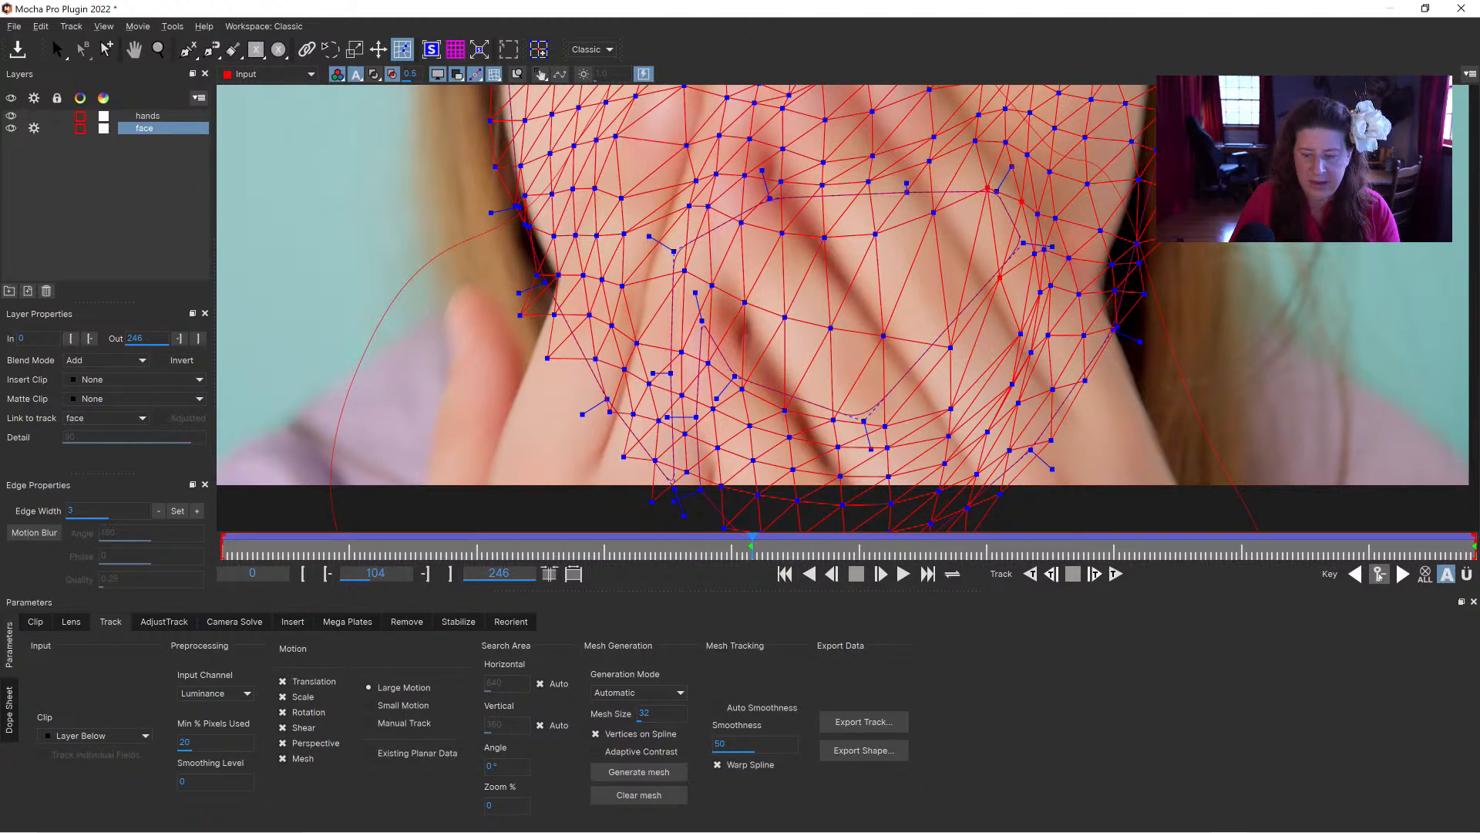
Step: On frame 99, reposition the mesh vertices around the viewer-right corner of the open mouth to follow the lips and cheek
left_click_drag(752, 552, 721, 547)
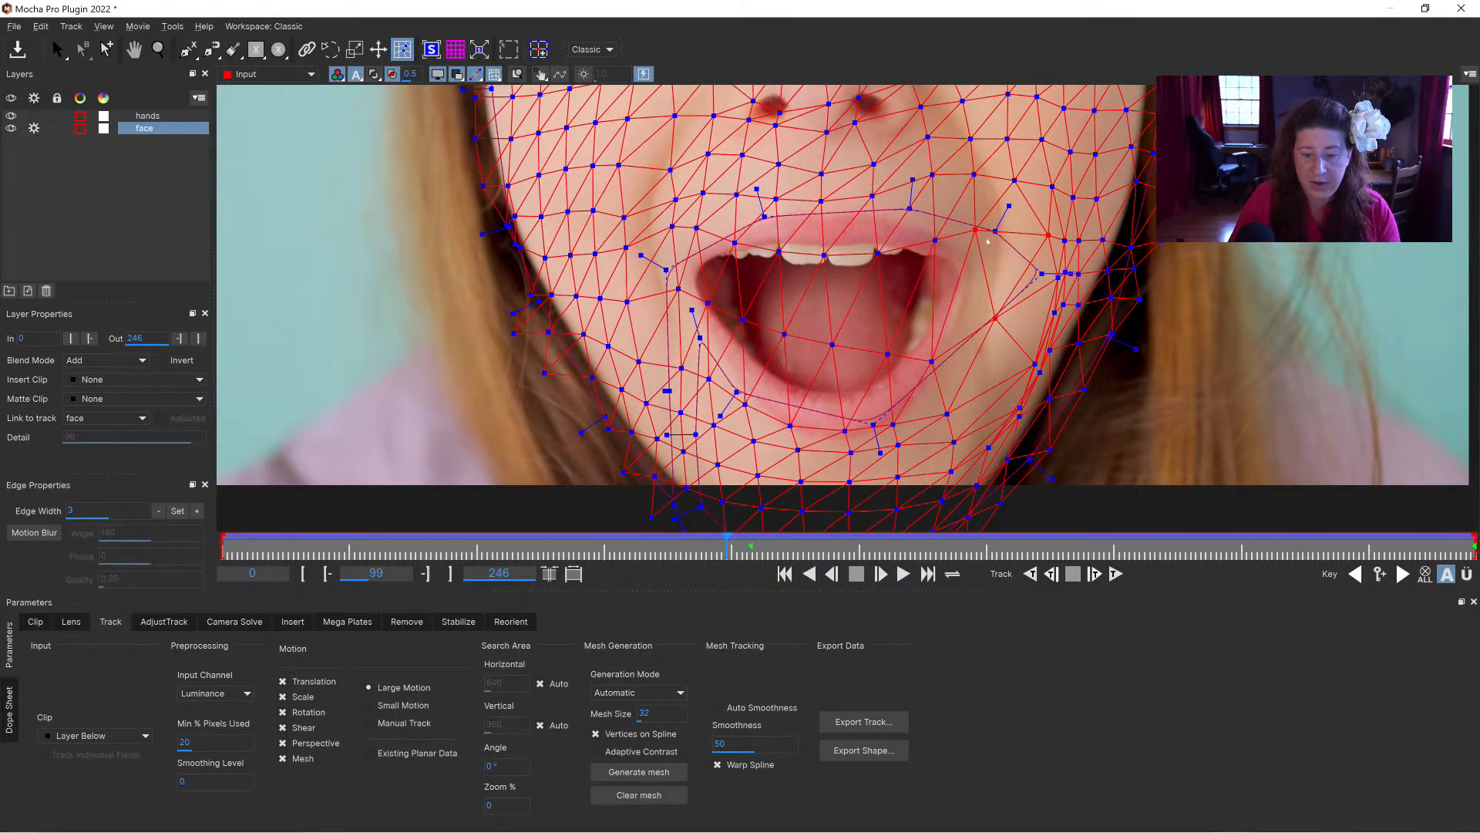
left_click_drag(980, 232, 1017, 231)
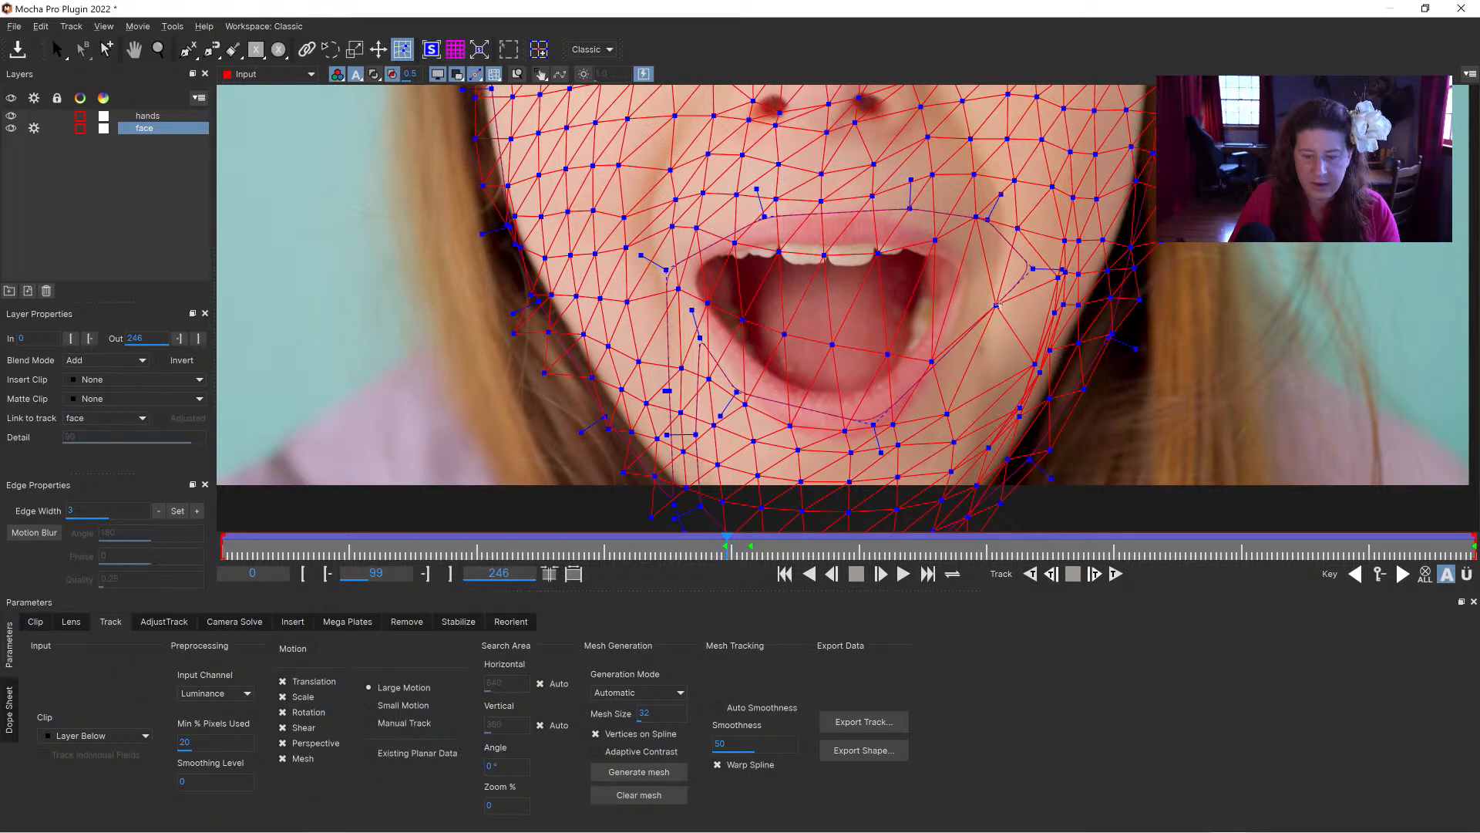
left_click_drag(996, 306, 989, 285)
left_click_drag(976, 217, 981, 219)
Step: Compare the mesh on the viewer-right cheek between the keyframes at frames 99 and 104
left_click_drag(739, 545, 751, 549)
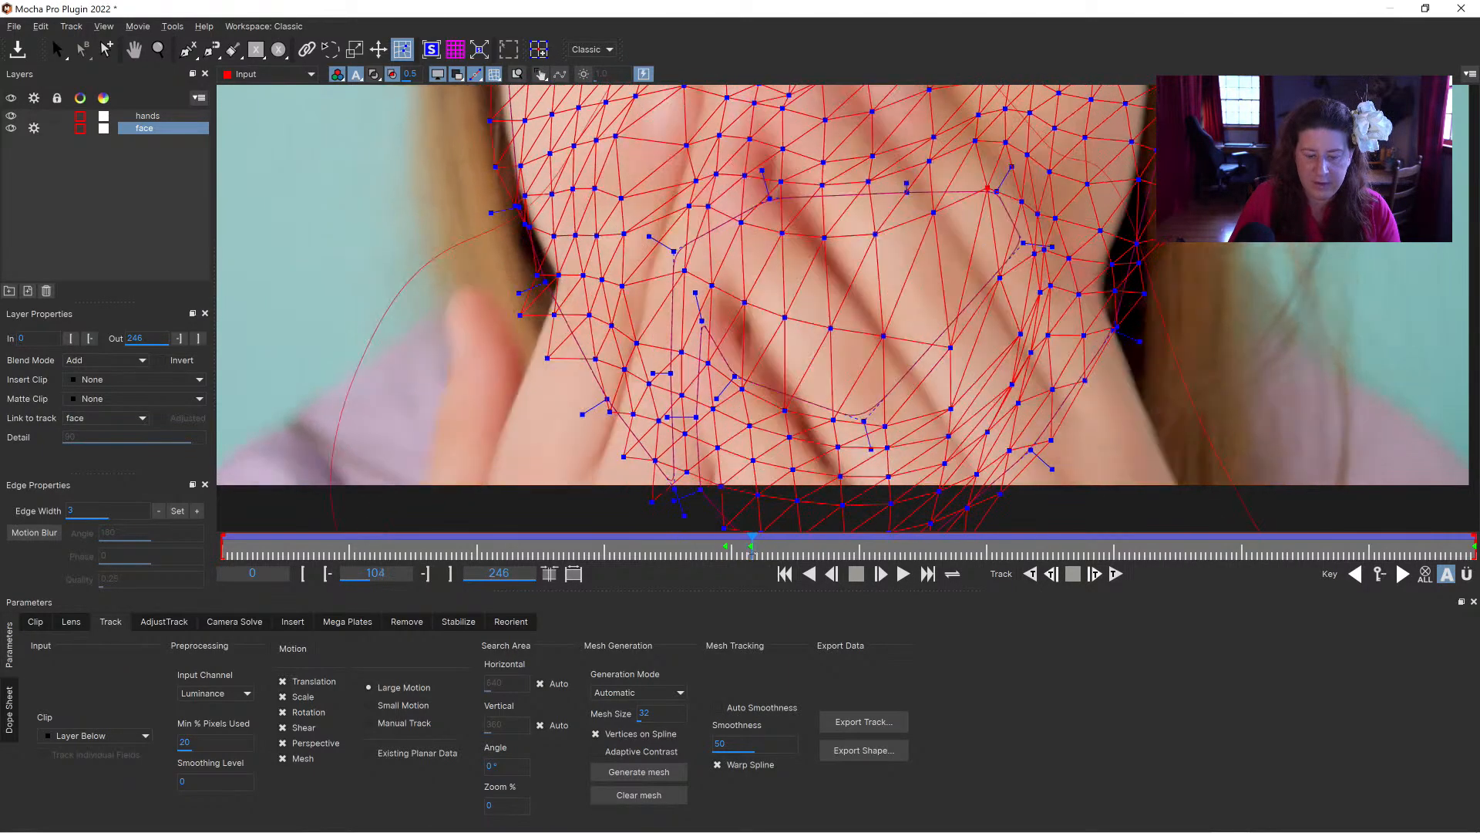
left_click(1017, 330)
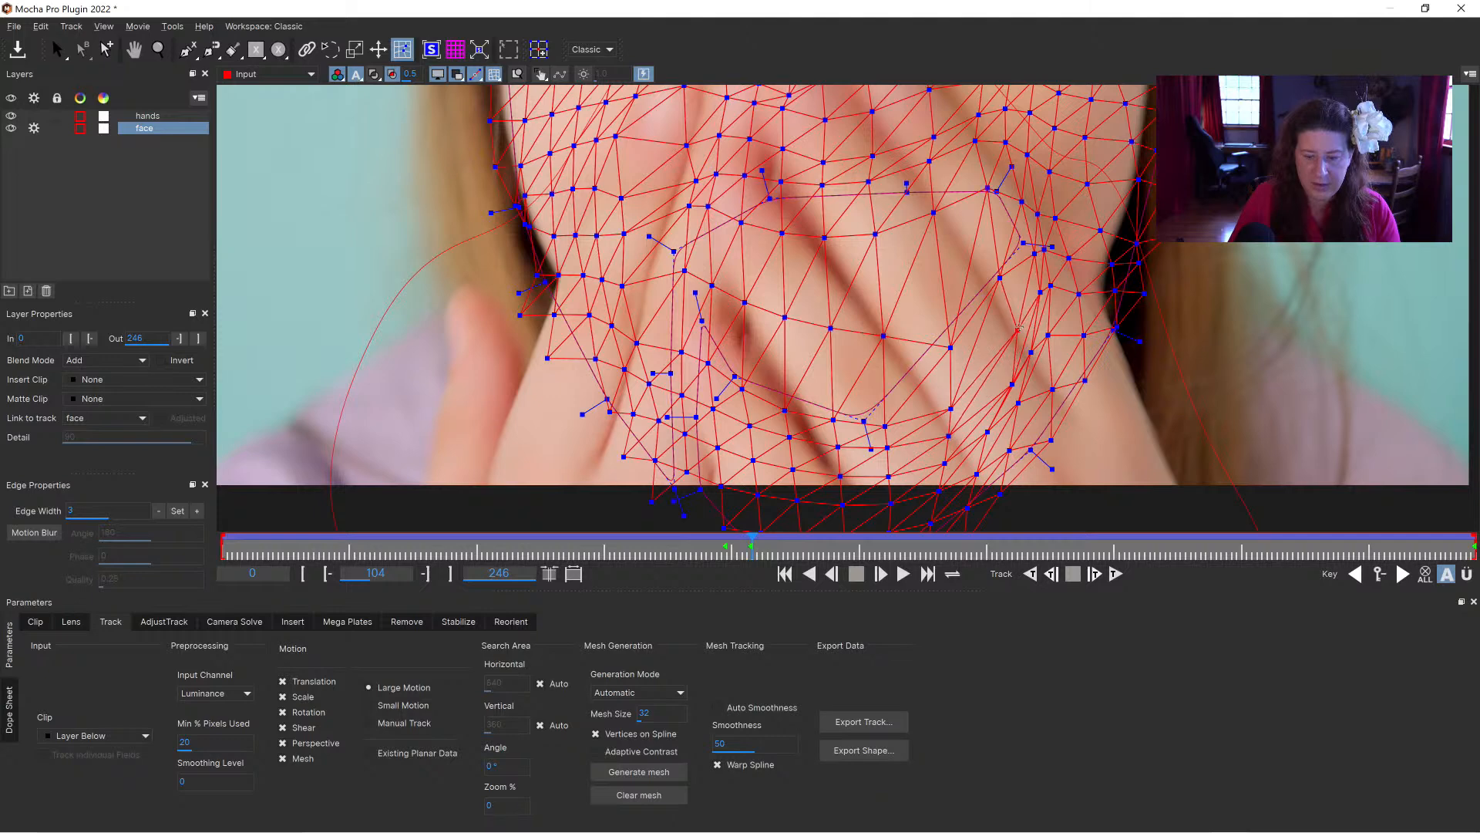
left_click(737, 549)
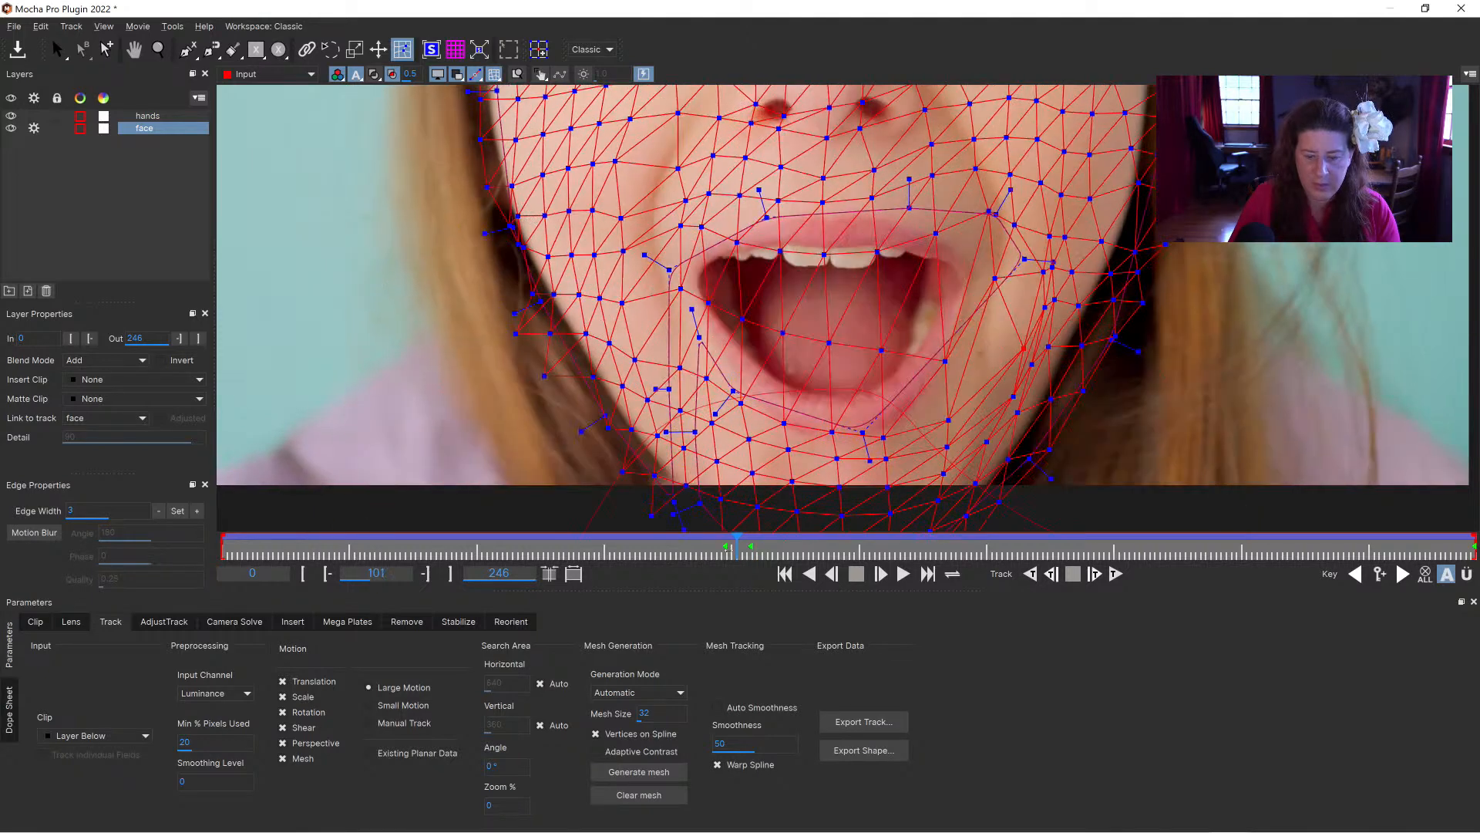
left_click(1355, 575)
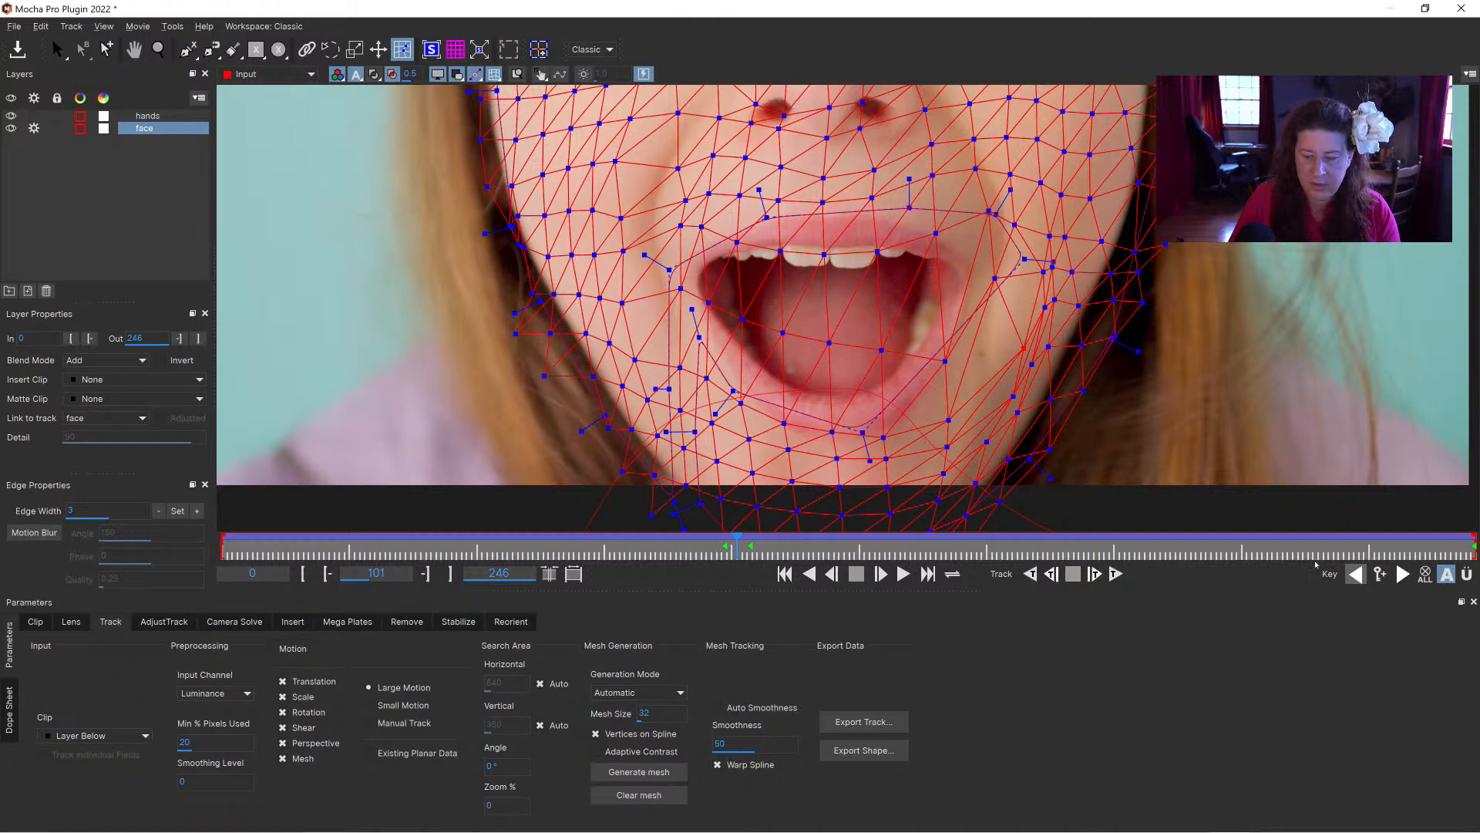
left_click_drag(1038, 365, 1010, 344)
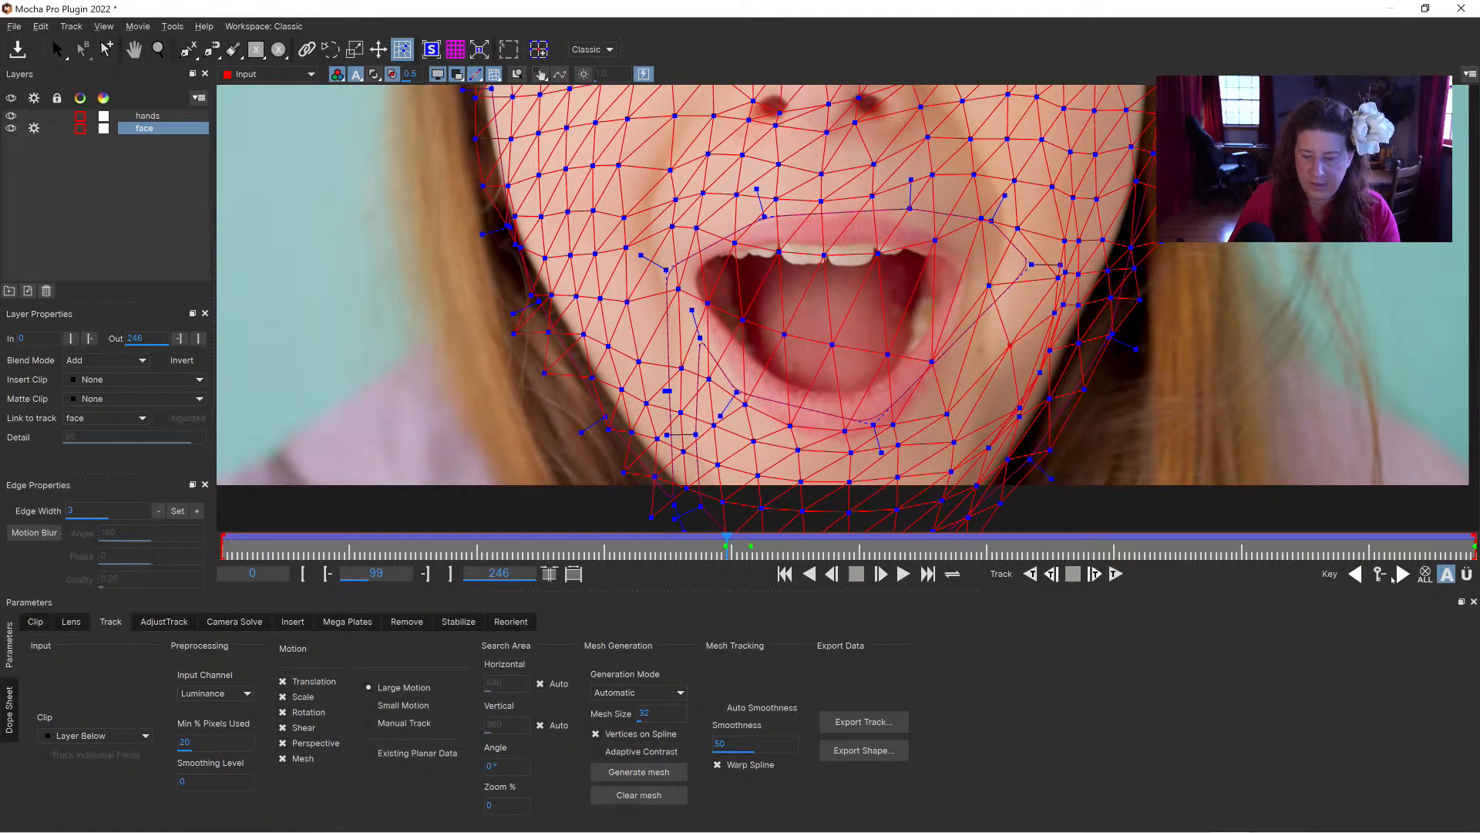
left_click(1403, 575)
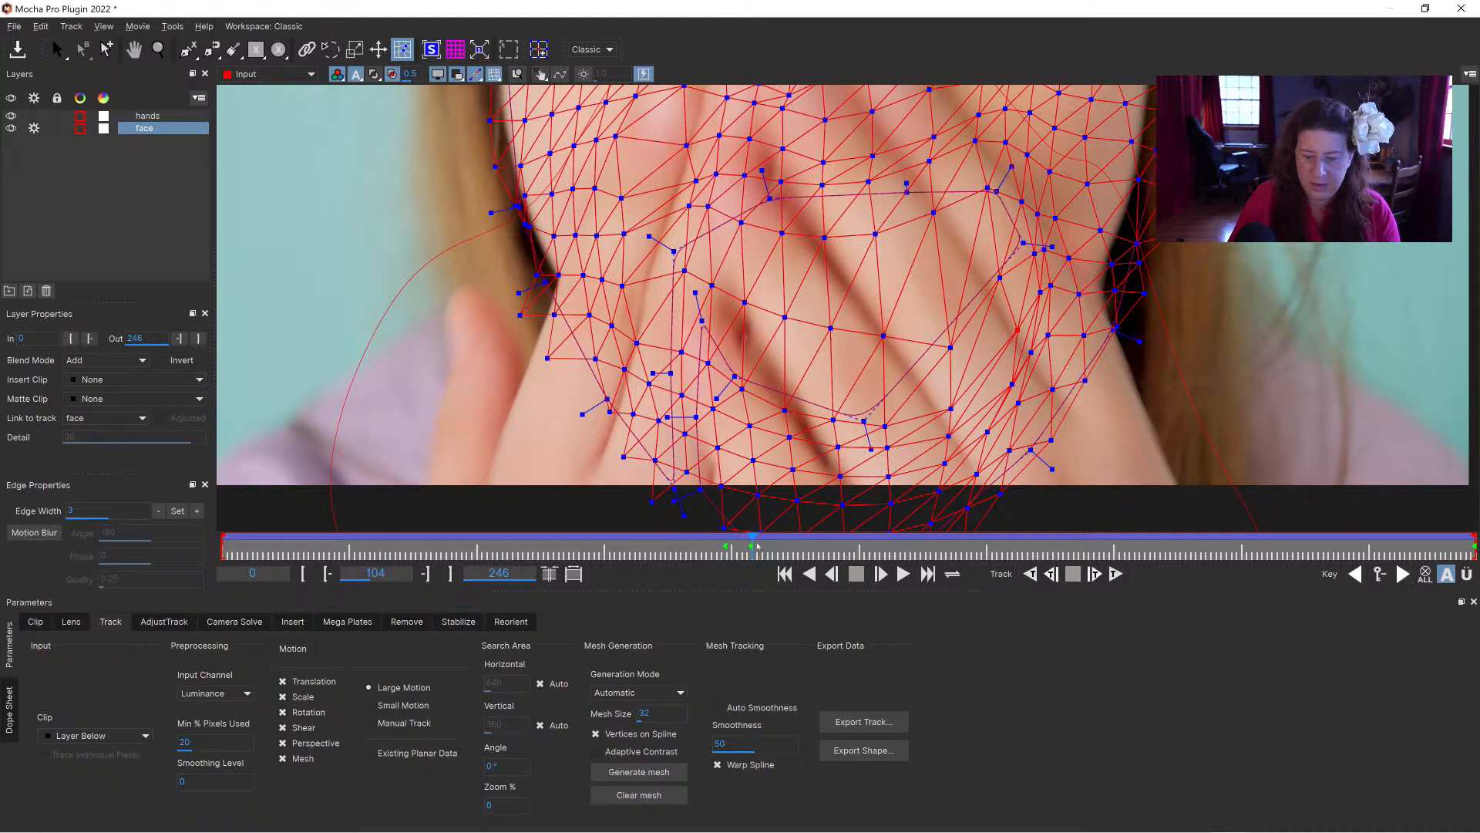
Step: Fine-tune the bunched mesh vertices beside and below the viewer-right mouth corner on frame 99
left_click_drag(747, 546, 727, 548)
left_click_drag(1059, 278, 1032, 308)
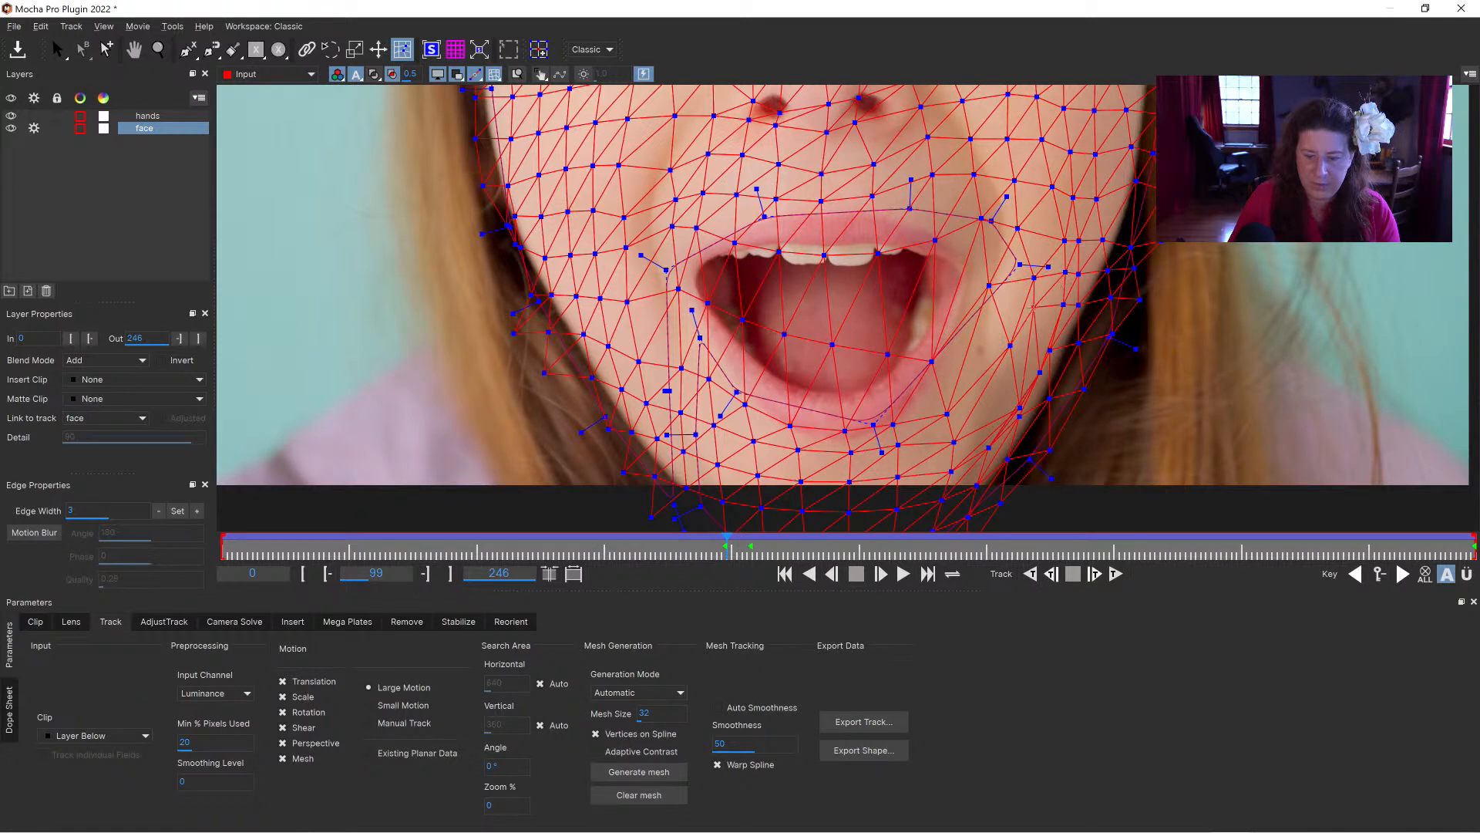
left_click_drag(1040, 372, 1001, 393)
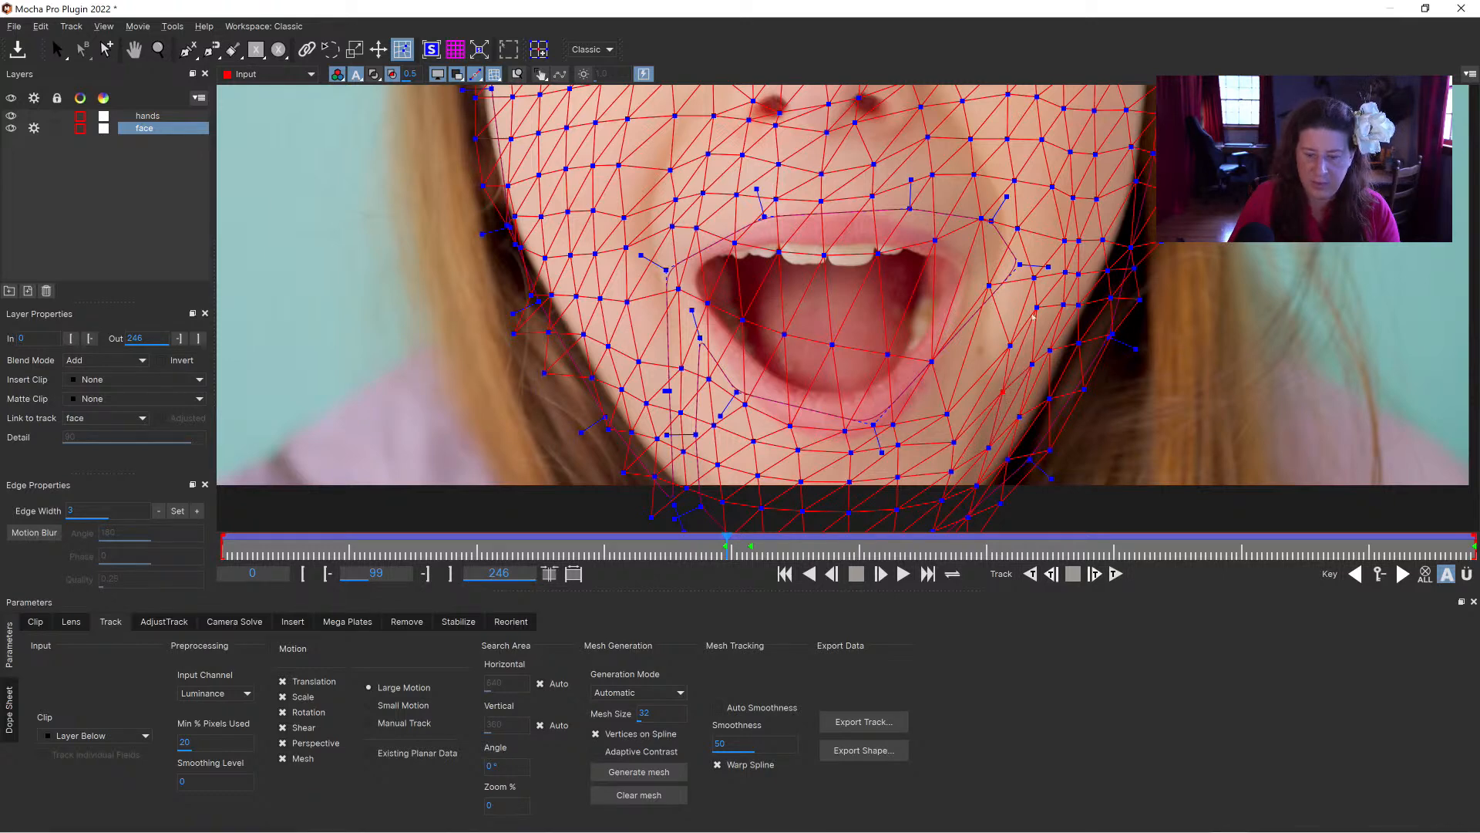
left_click_drag(1034, 277, 1030, 272)
left_click_drag(1010, 346, 1002, 341)
Step: On frame 56, adjust the mesh vertices beside the viewer-right lower lip
left_click_drag(728, 545, 502, 528)
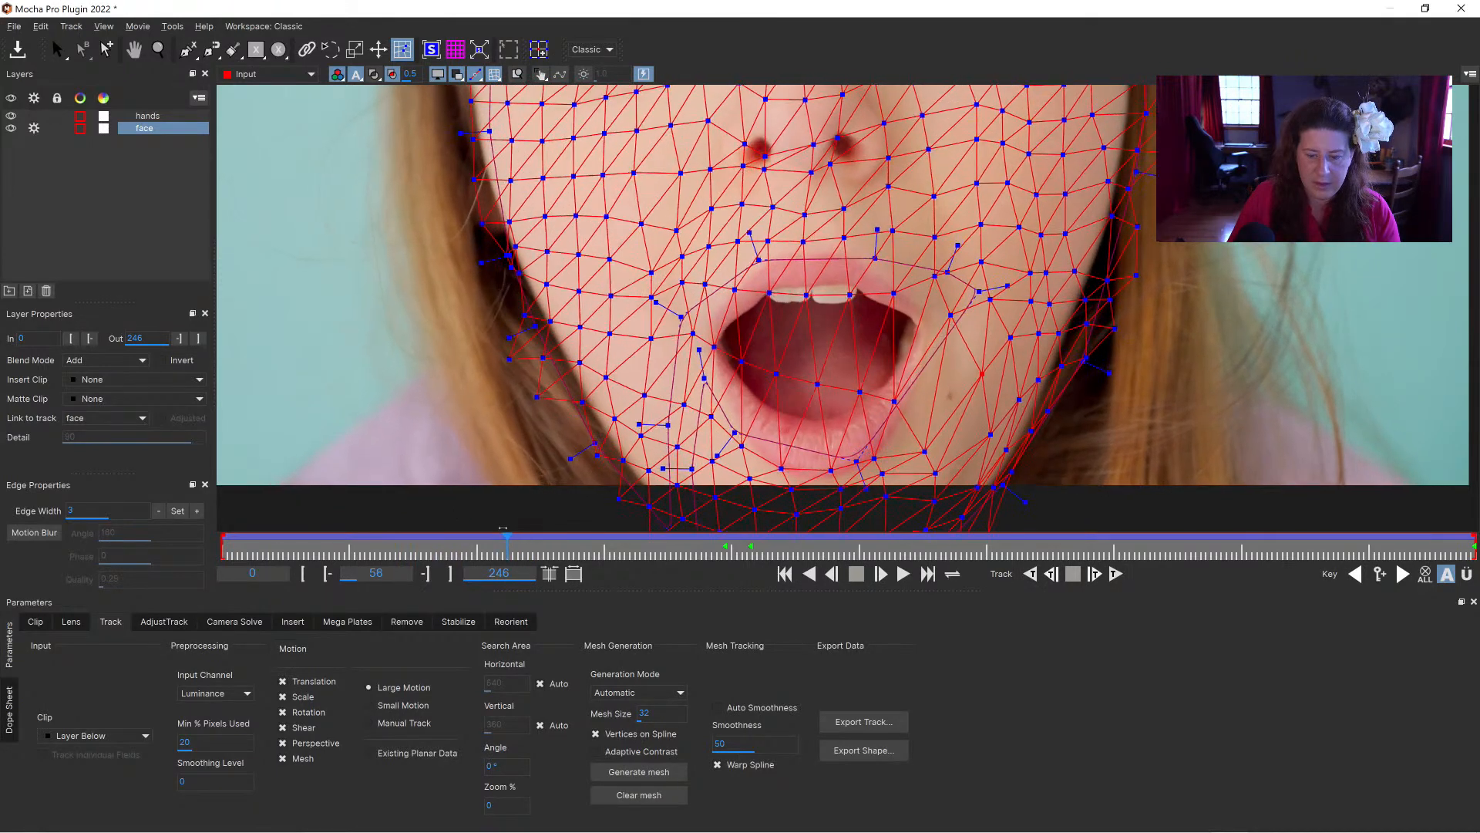
left_click_drag(896, 402, 933, 416)
left_click_drag(982, 374, 973, 372)
Step: Frame most of the face at the last frame, 246, and play back the adjusted mesh track
left_click_drag(505, 542, 1474, 552)
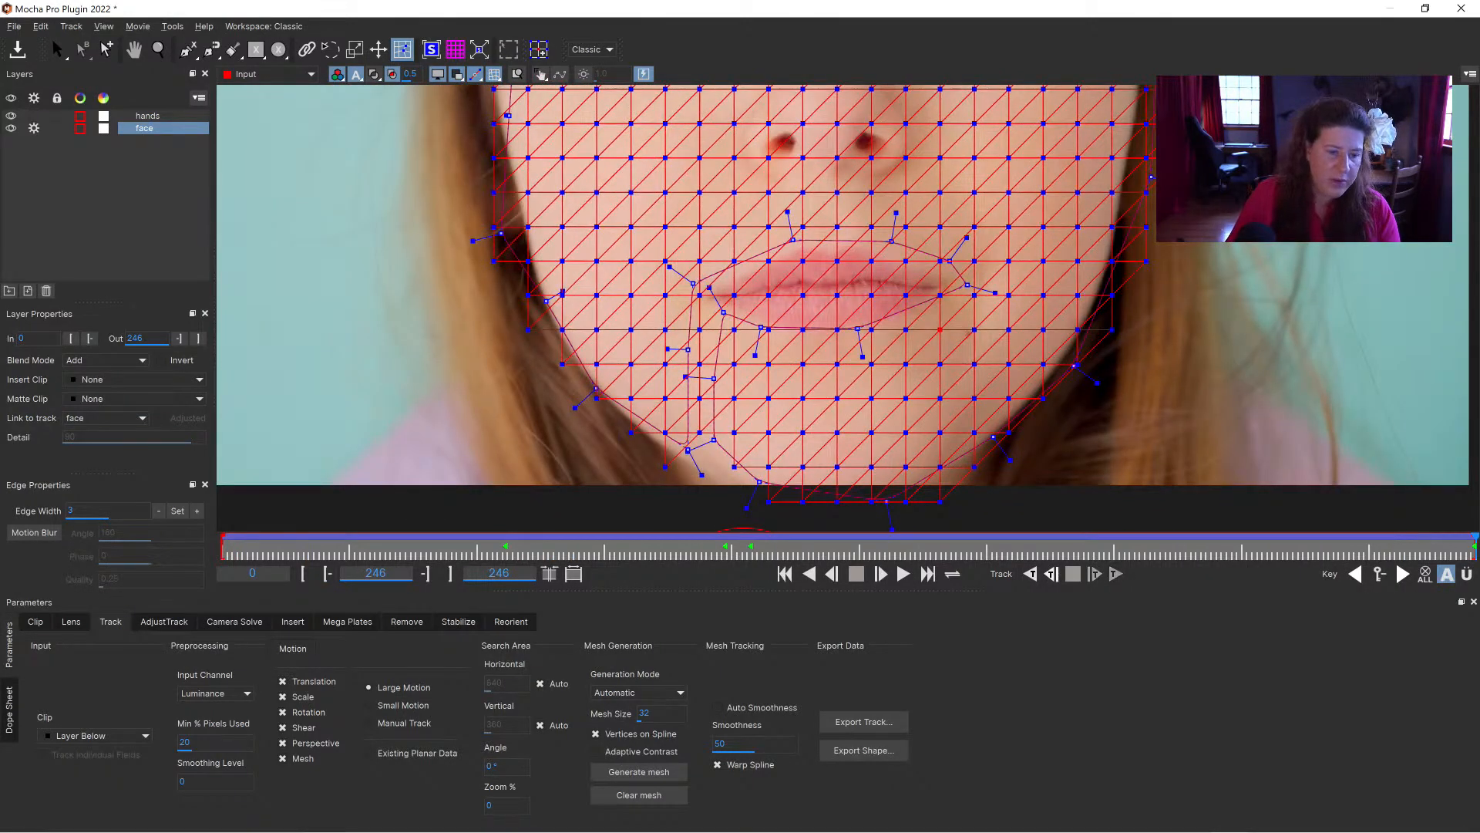
left_click(159, 51)
left_click_drag(873, 203, 890, 255)
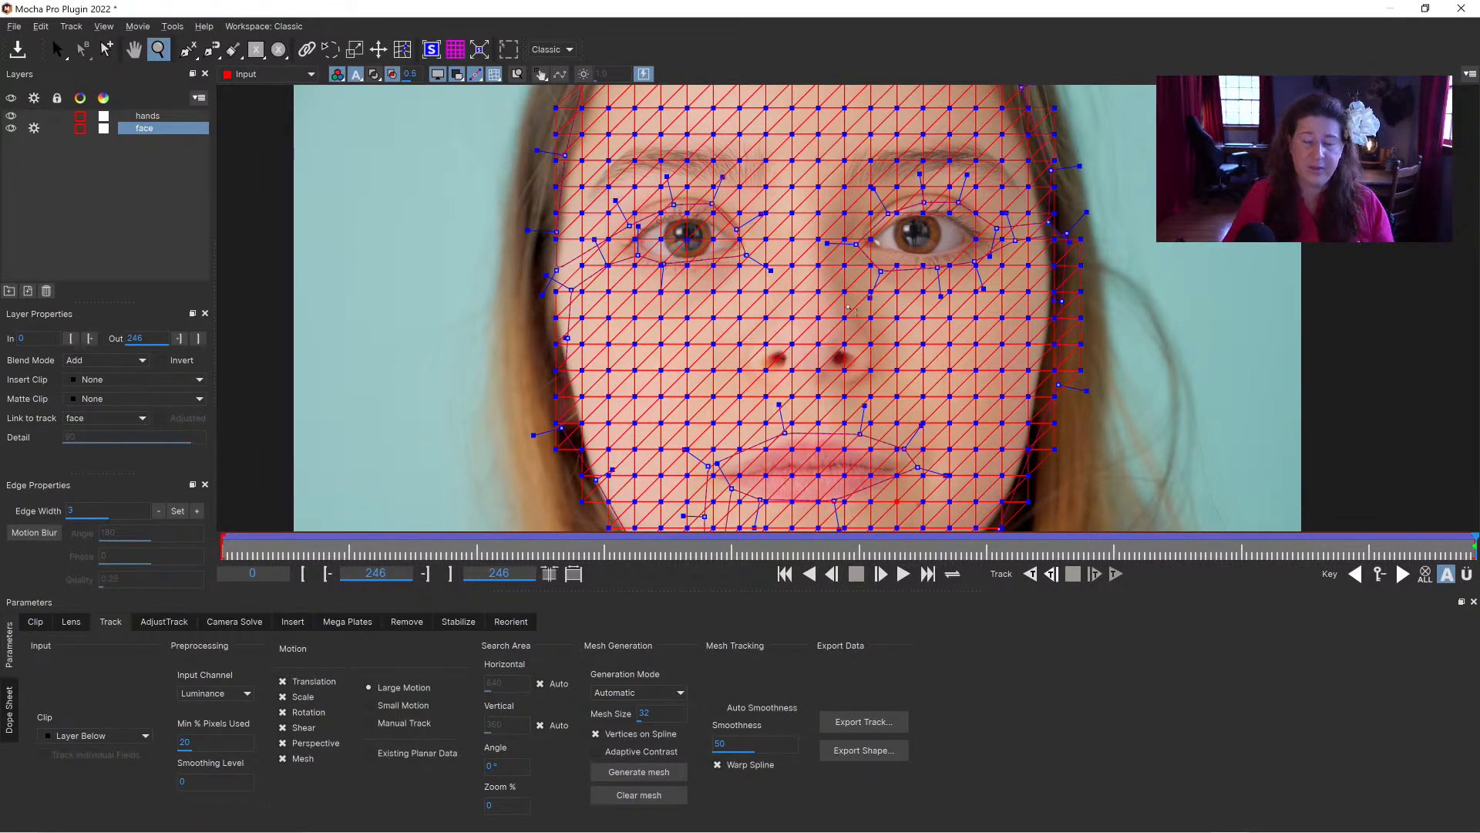
left_click(903, 573)
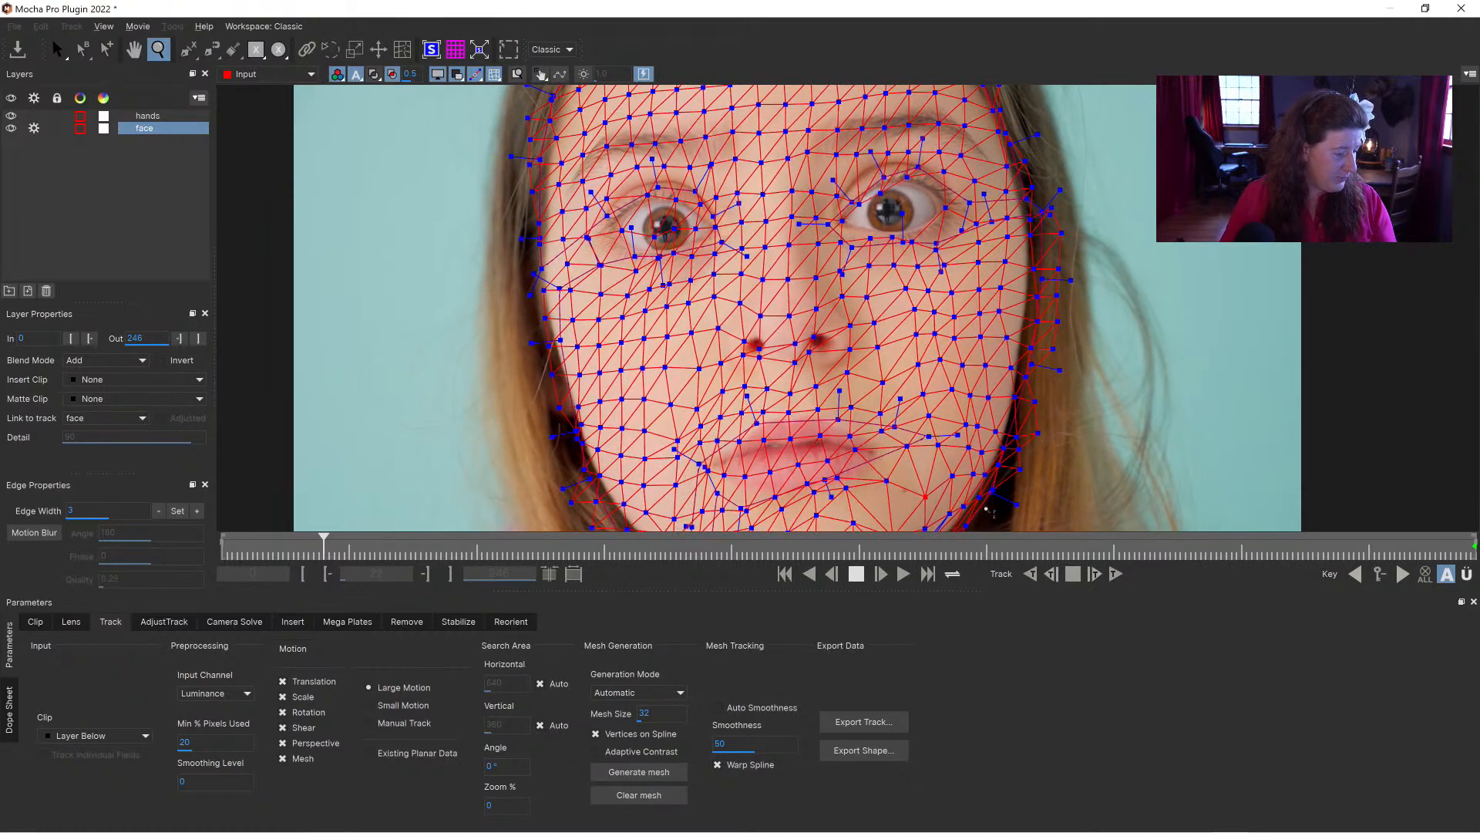
key("space")
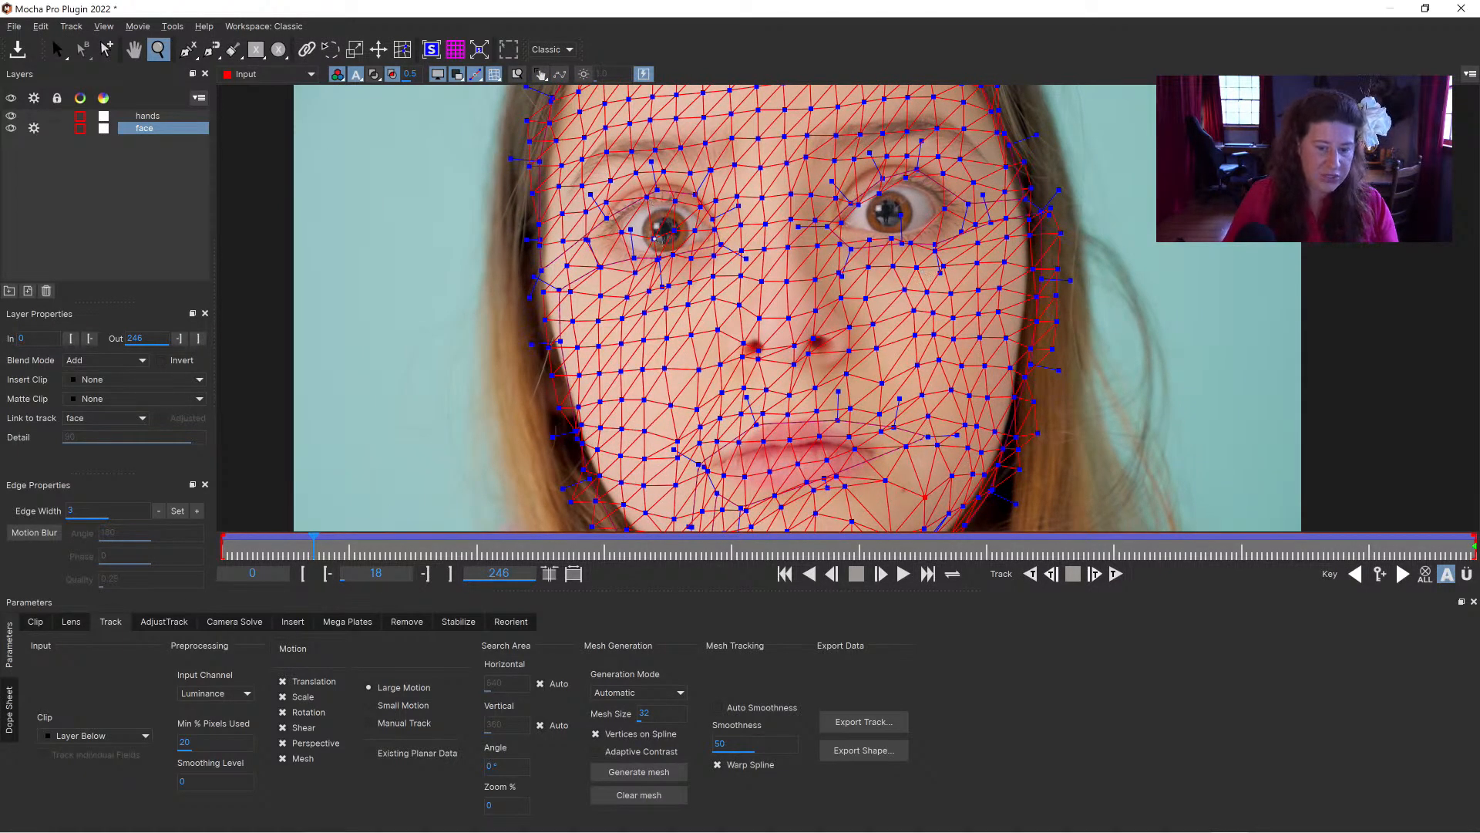
Step: Go to frame 164, frame the viewer-left eye closely, and turn on the layer matte overlay
left_click_drag(312, 549, 1057, 554)
left_click(1057, 554)
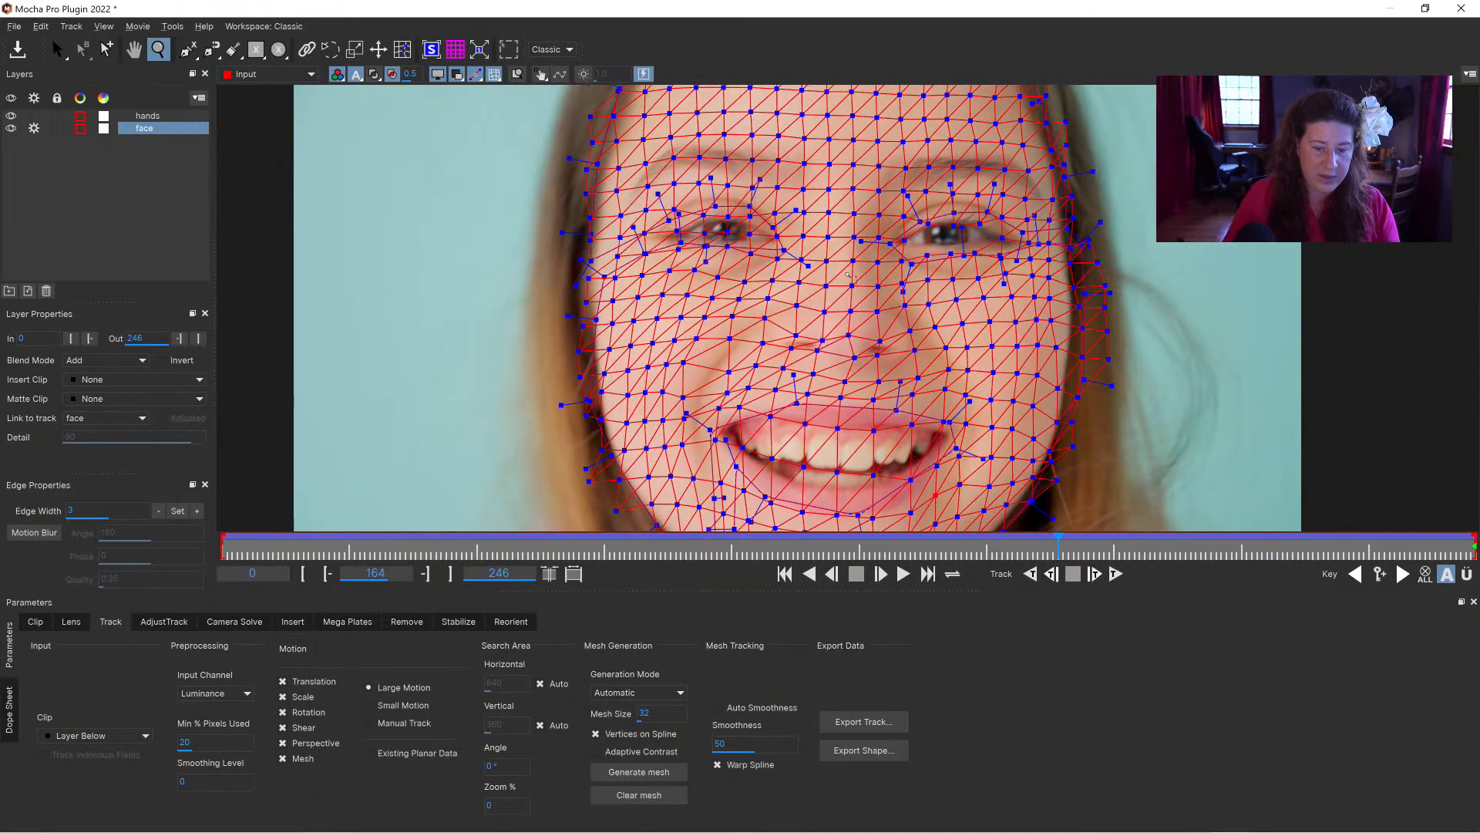
left_click_drag(728, 162, 659, 235)
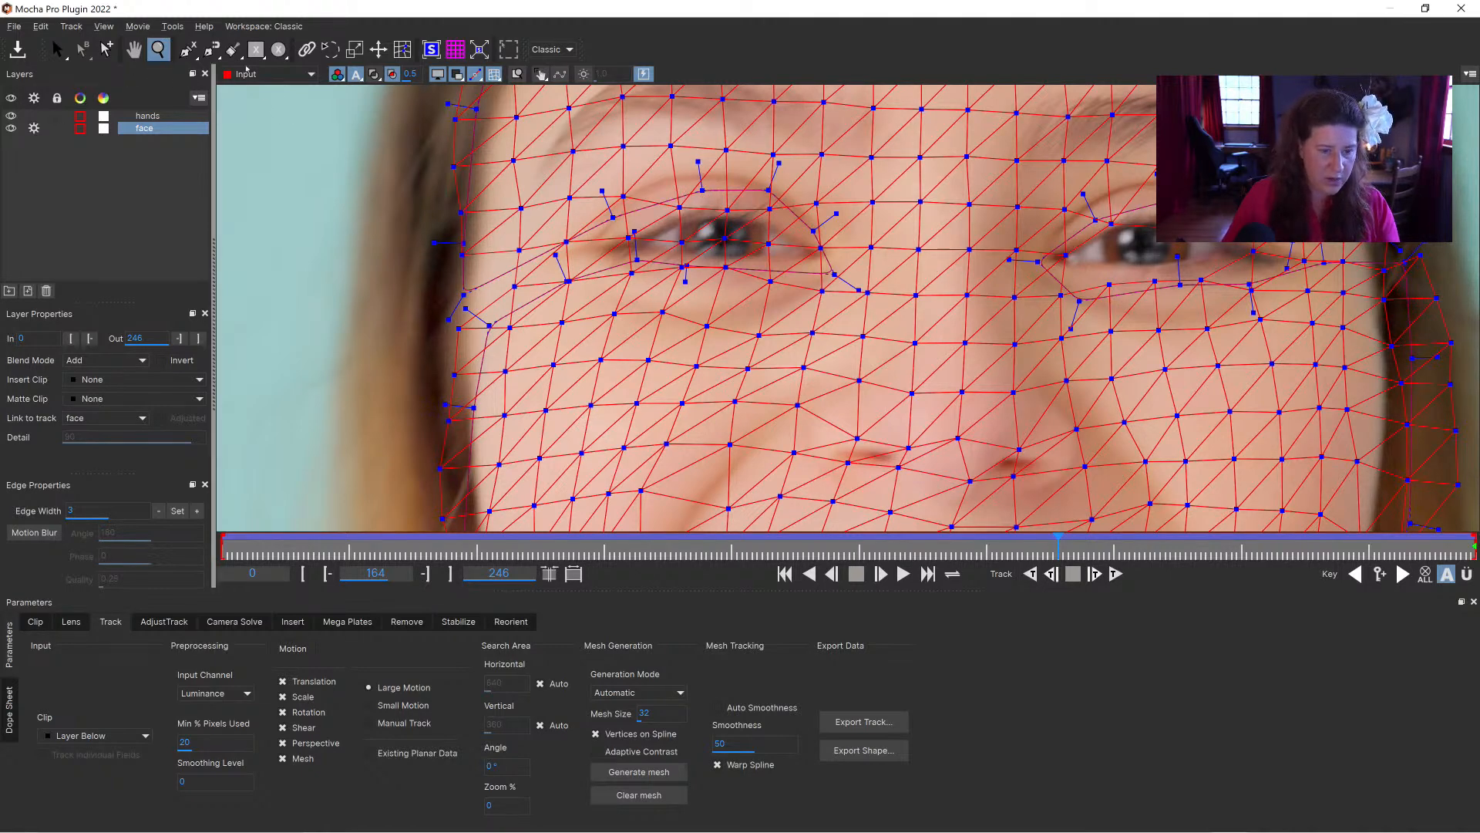
left_click(374, 74)
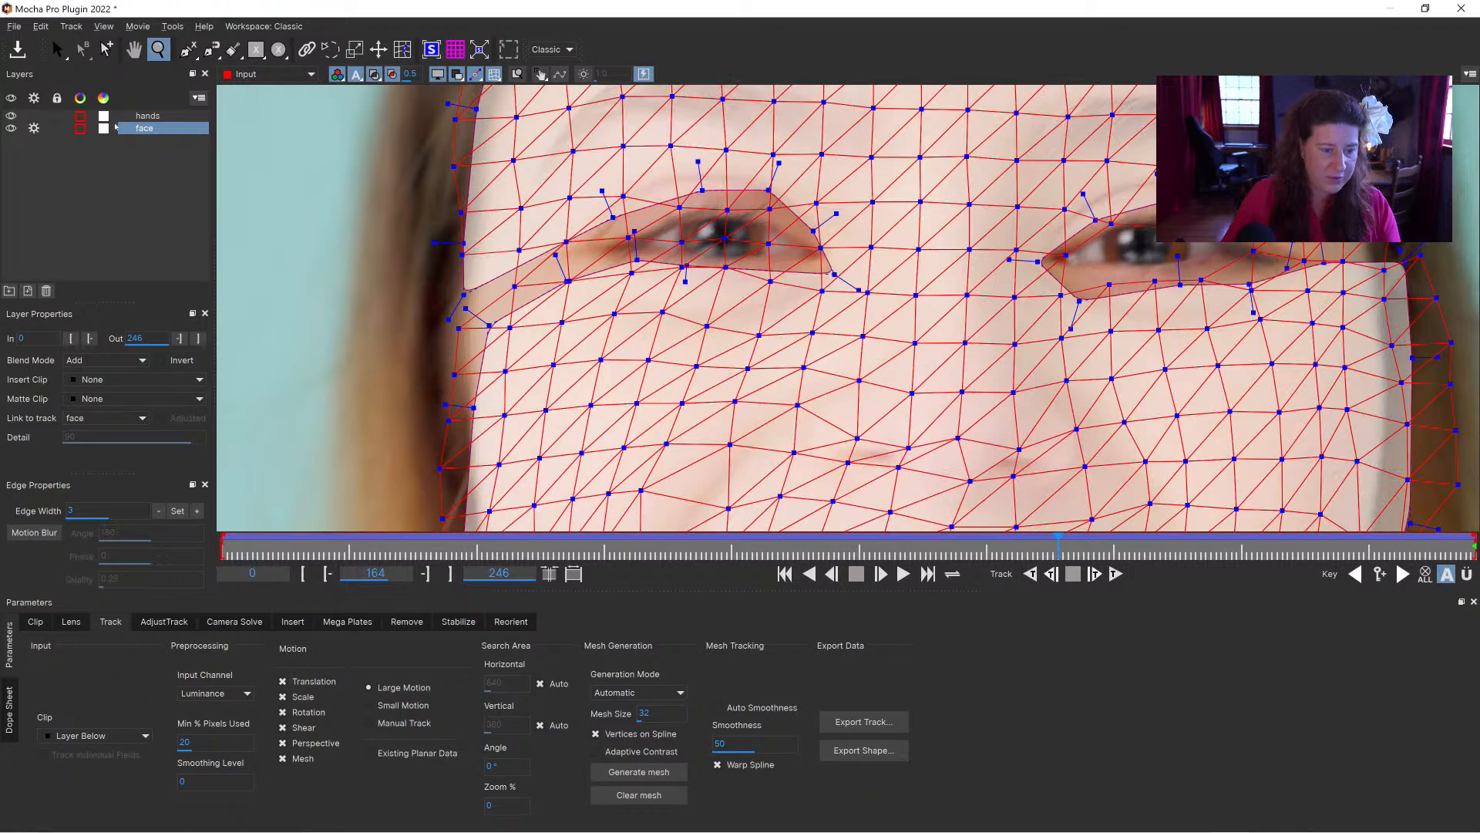
Step: Set the face layer's matte colour to dark green, #005500
left_click(104, 128)
left_click(576, 286)
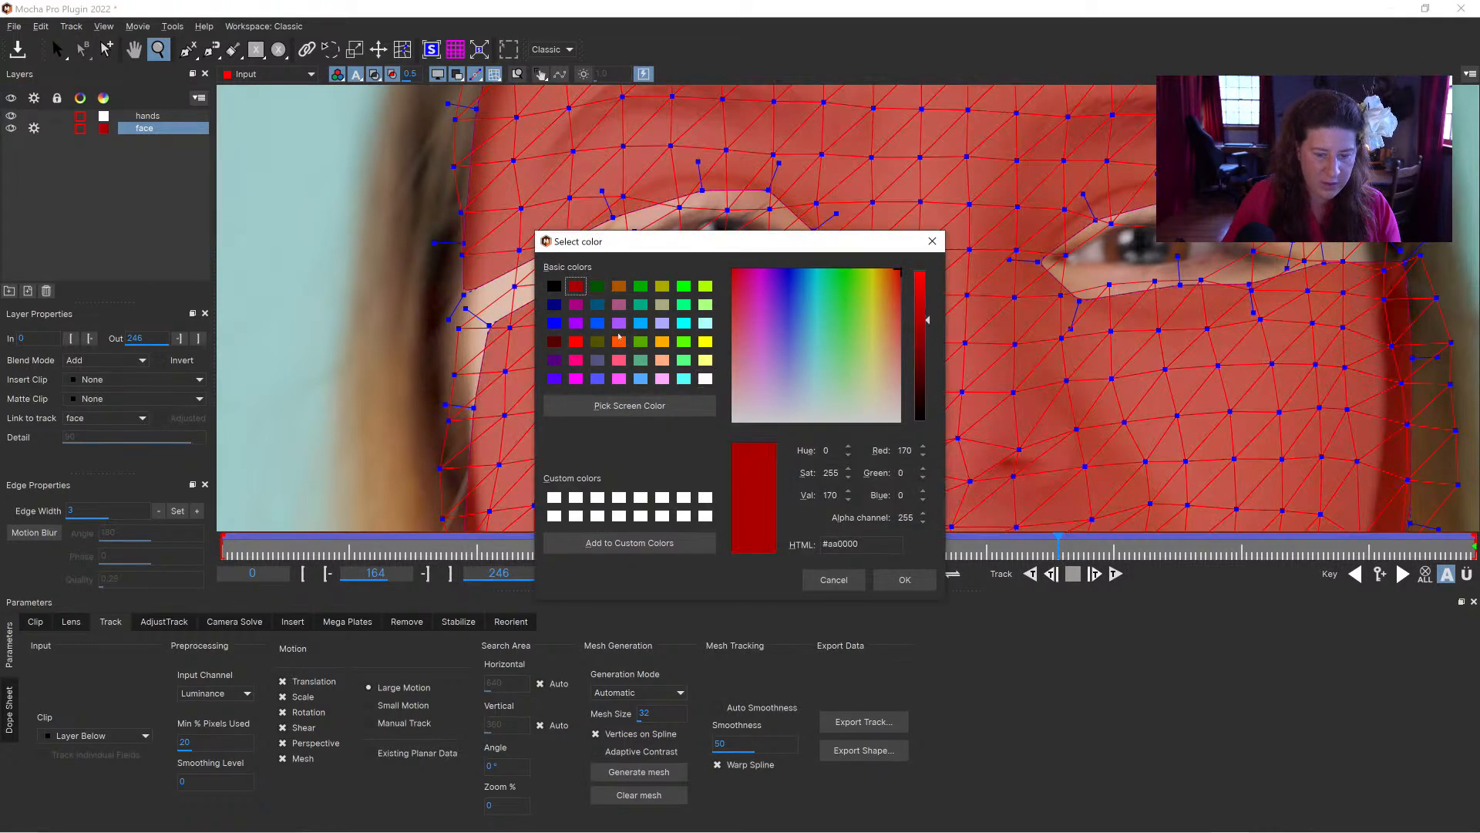
left_click(597, 286)
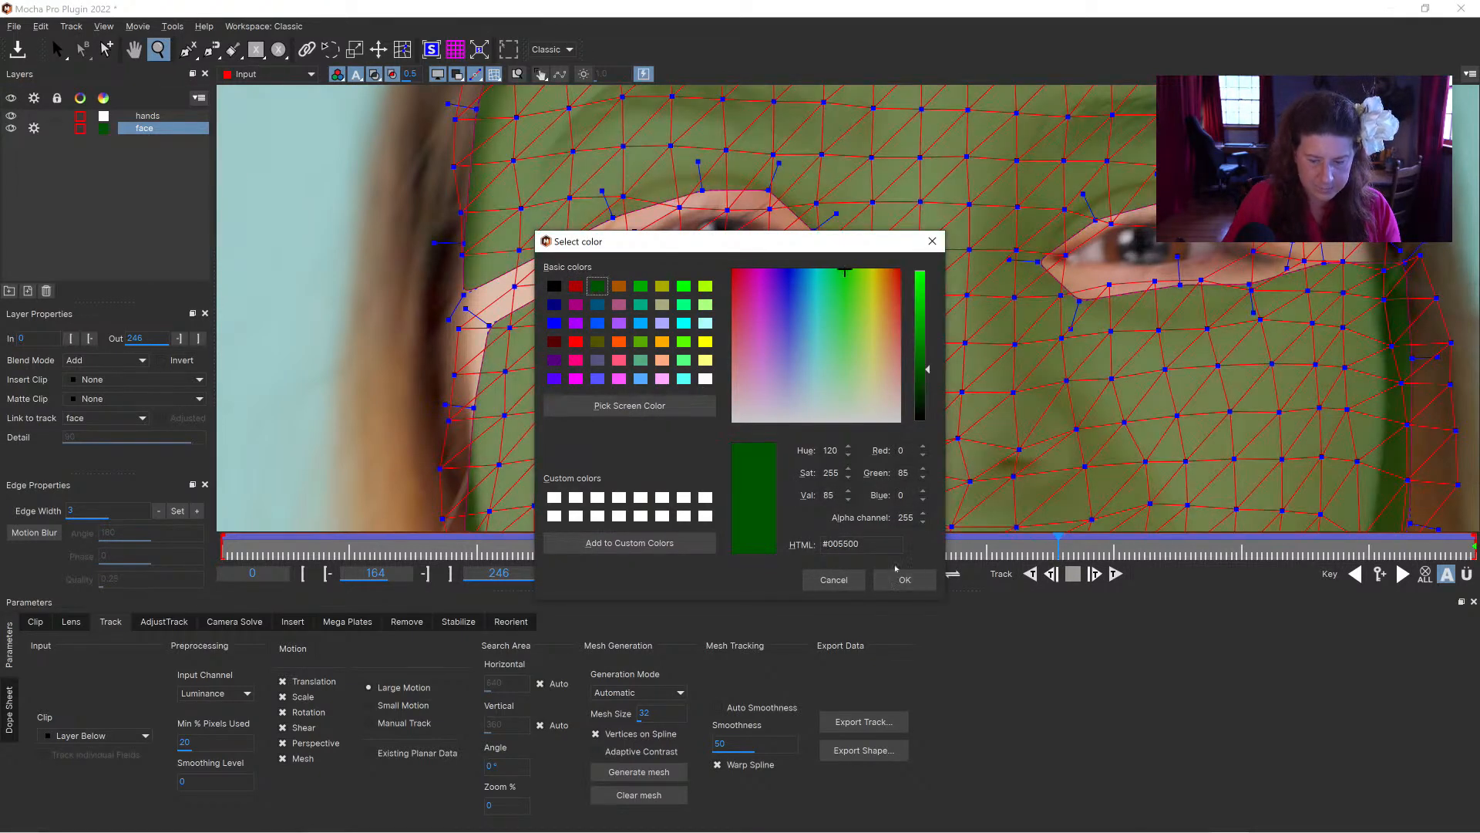
left_click(904, 579)
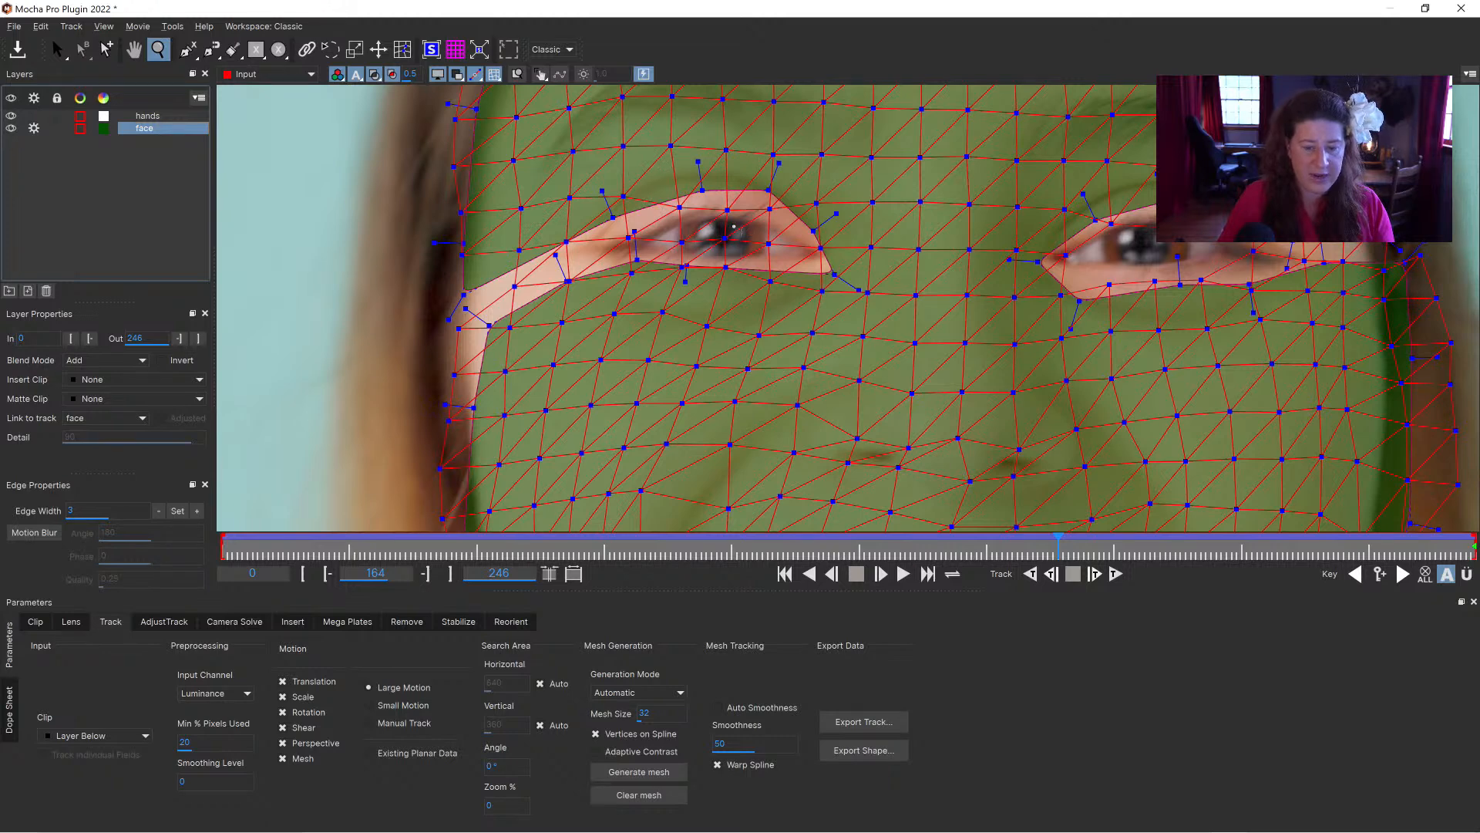
Step: Scrub through the full shot, ending on frame 80, to examine how the green matte follows both eyes
left_click_drag(1055, 539, 512, 532)
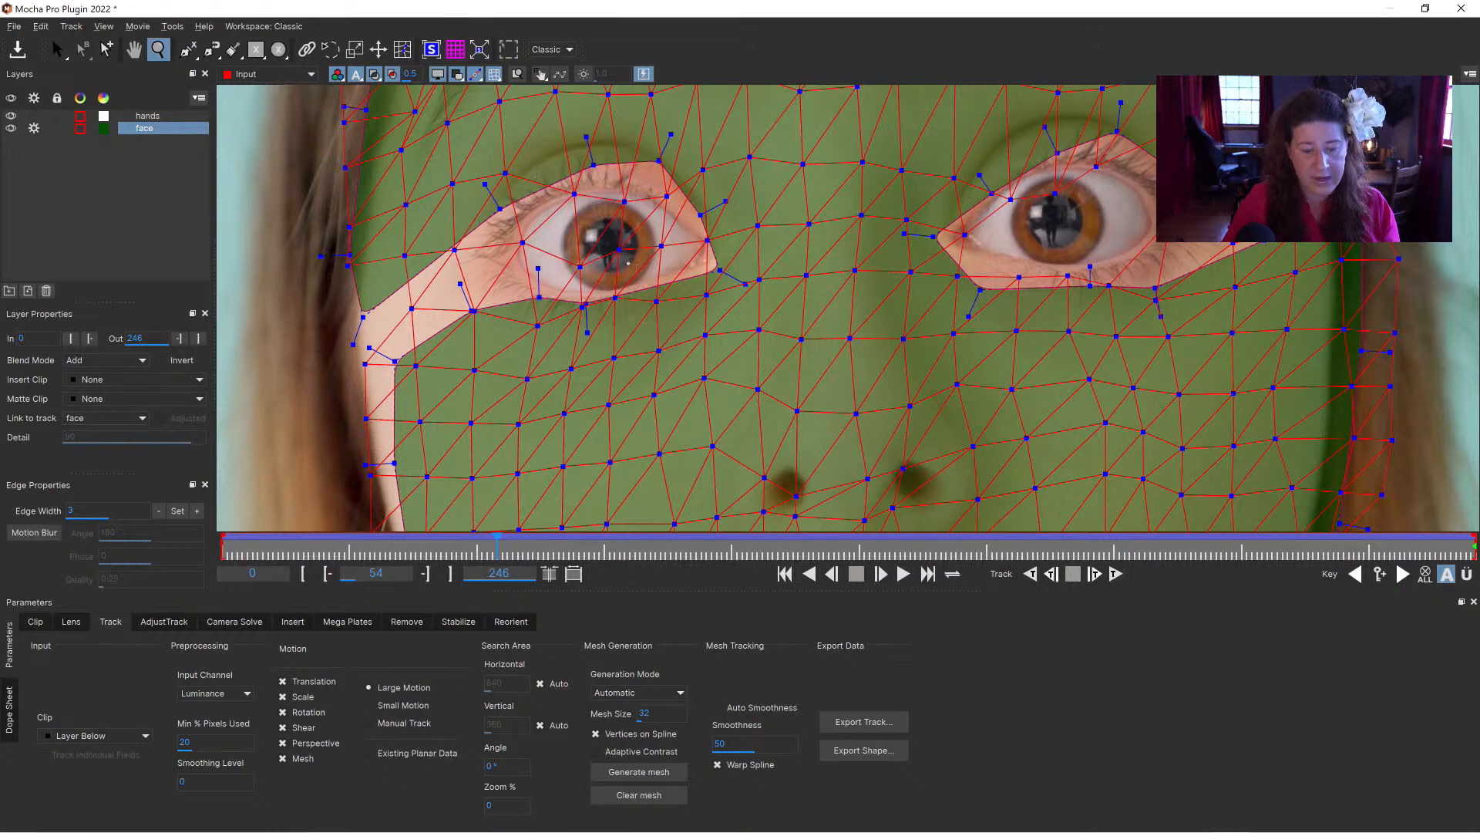
left_click_drag(497, 549, 109, 523)
left_click_drag(368, 523, 1478, 571)
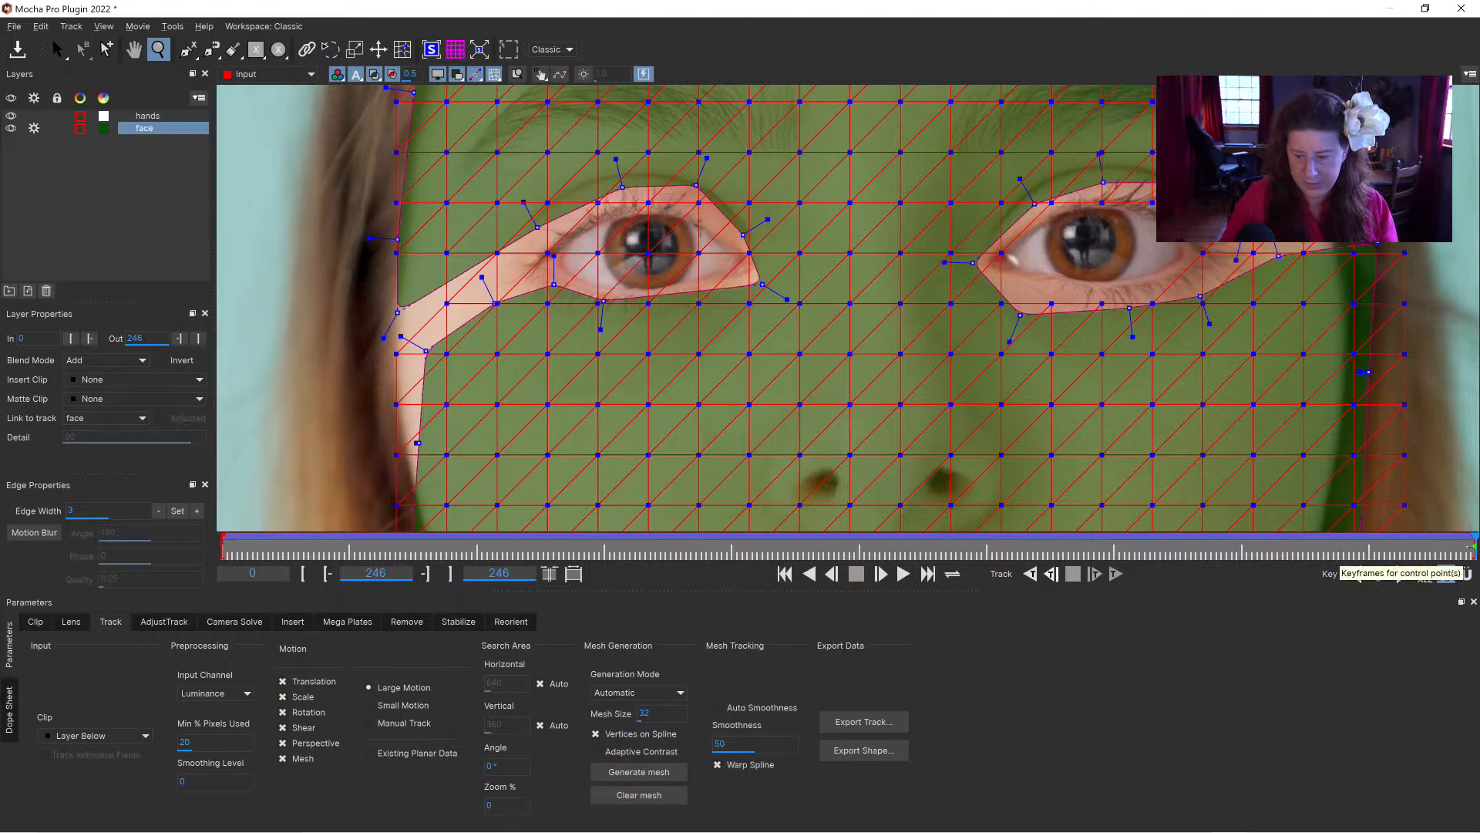
left_click_drag(1474, 539, 604, 553)
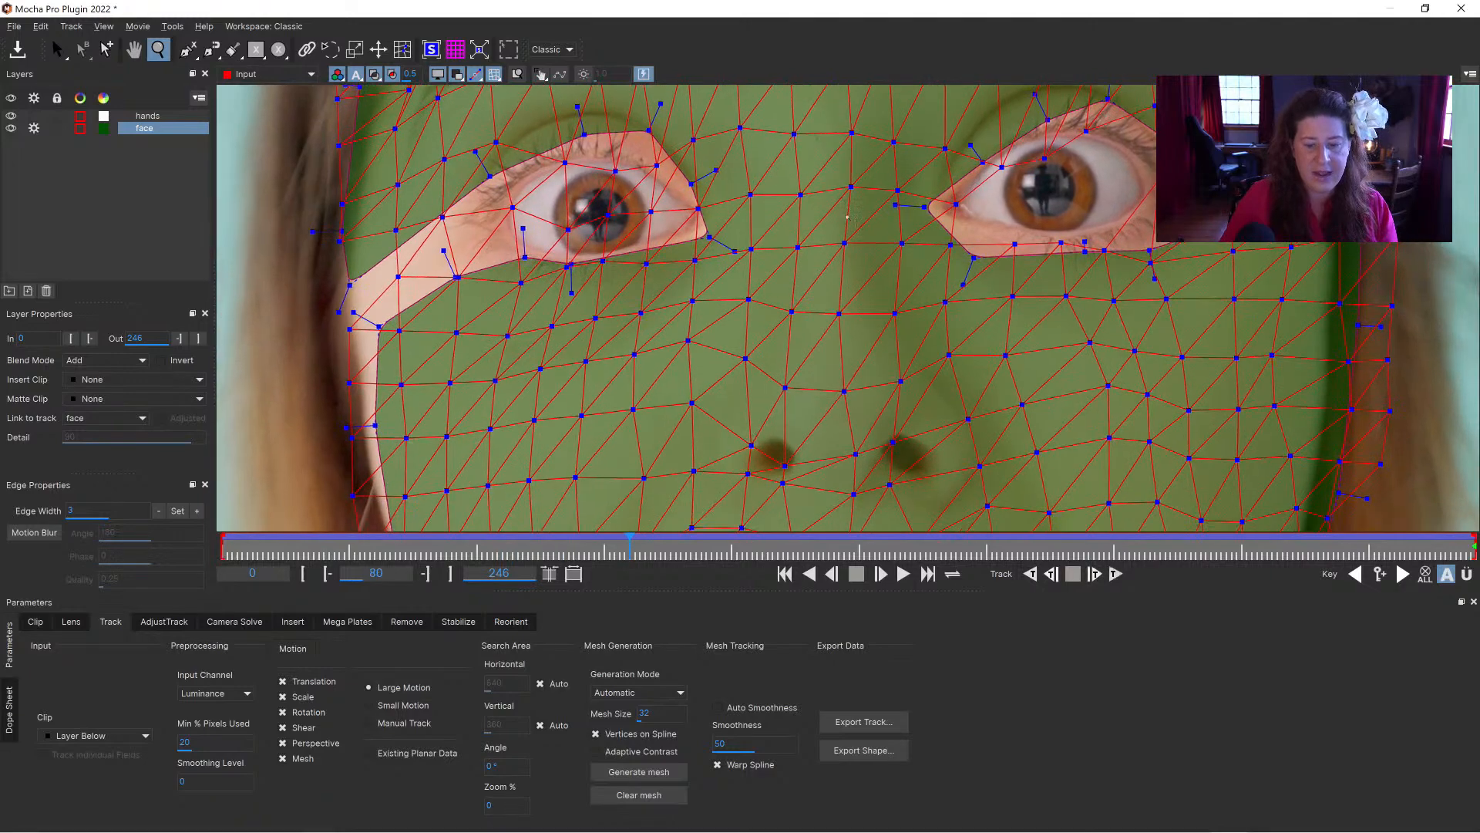
Step: Frame the whole face on frame 80 and turn off the coloured matte overlay
scroll(832, 325, "down", 5)
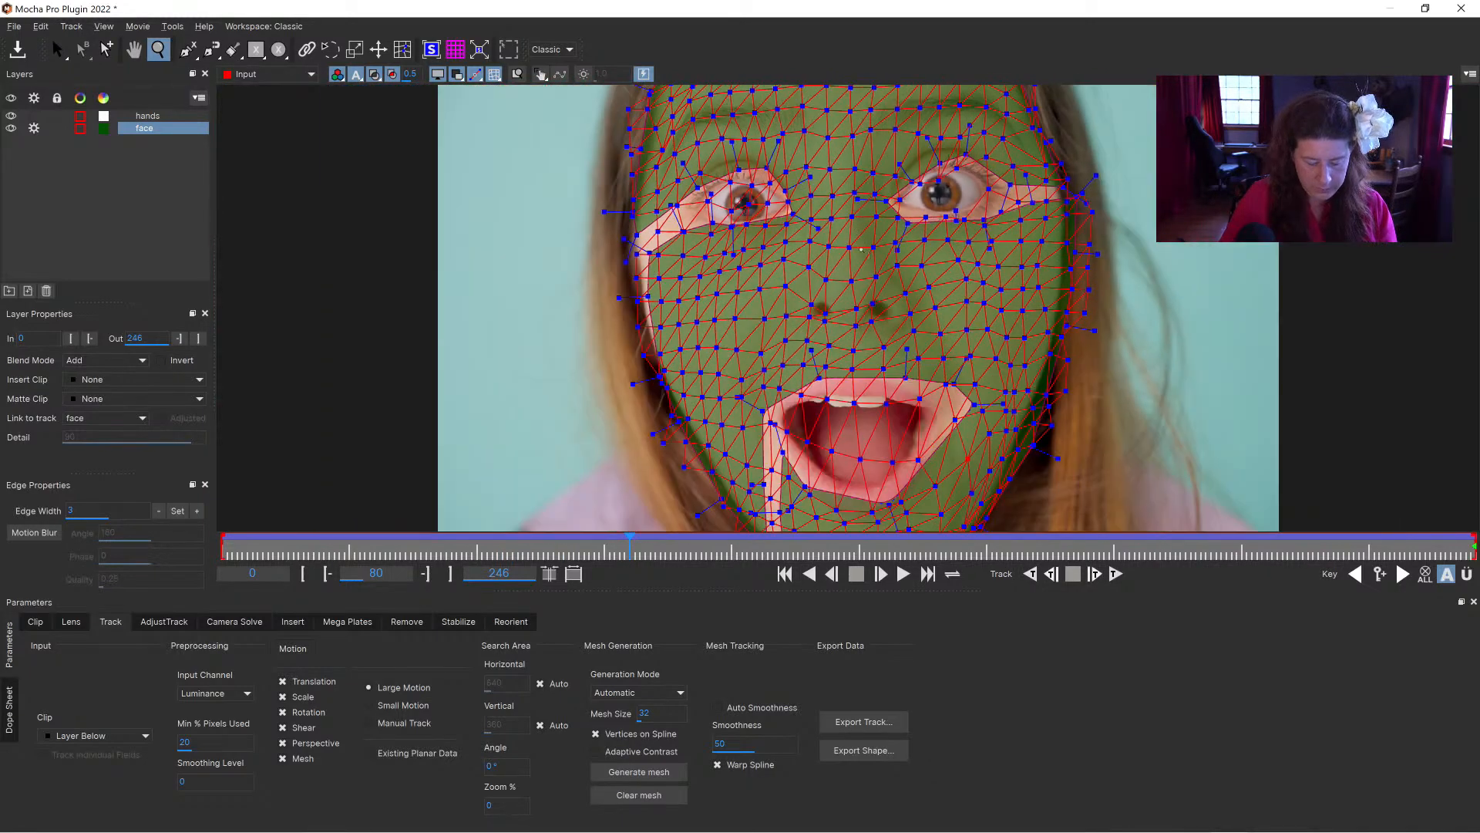
key("x")
left_click_drag(879, 231, 839, 286)
key("z")
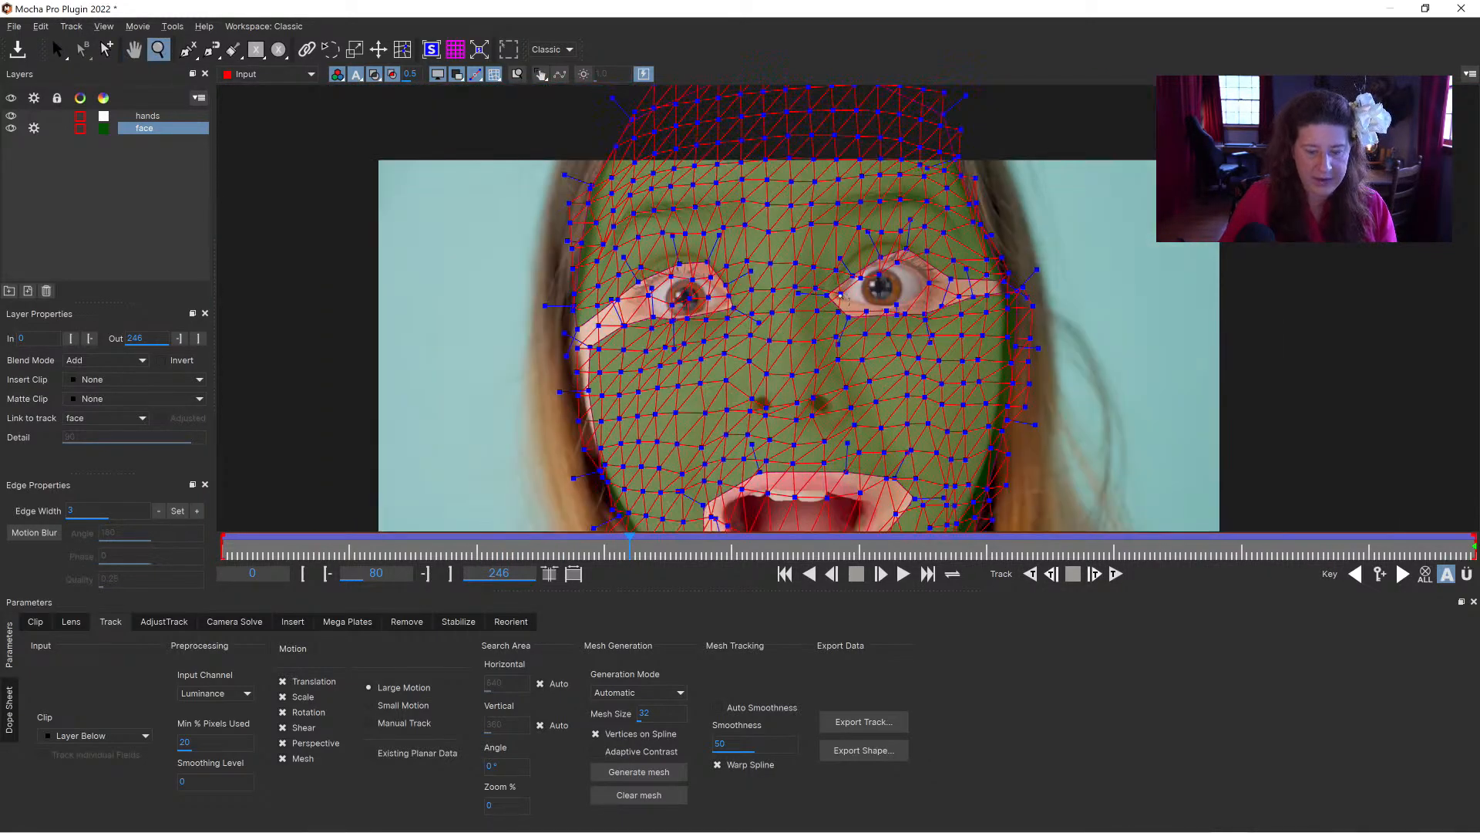
scroll(845, 264, "down", 1)
key("x")
left_click_drag(865, 240, 826, 251)
key("z")
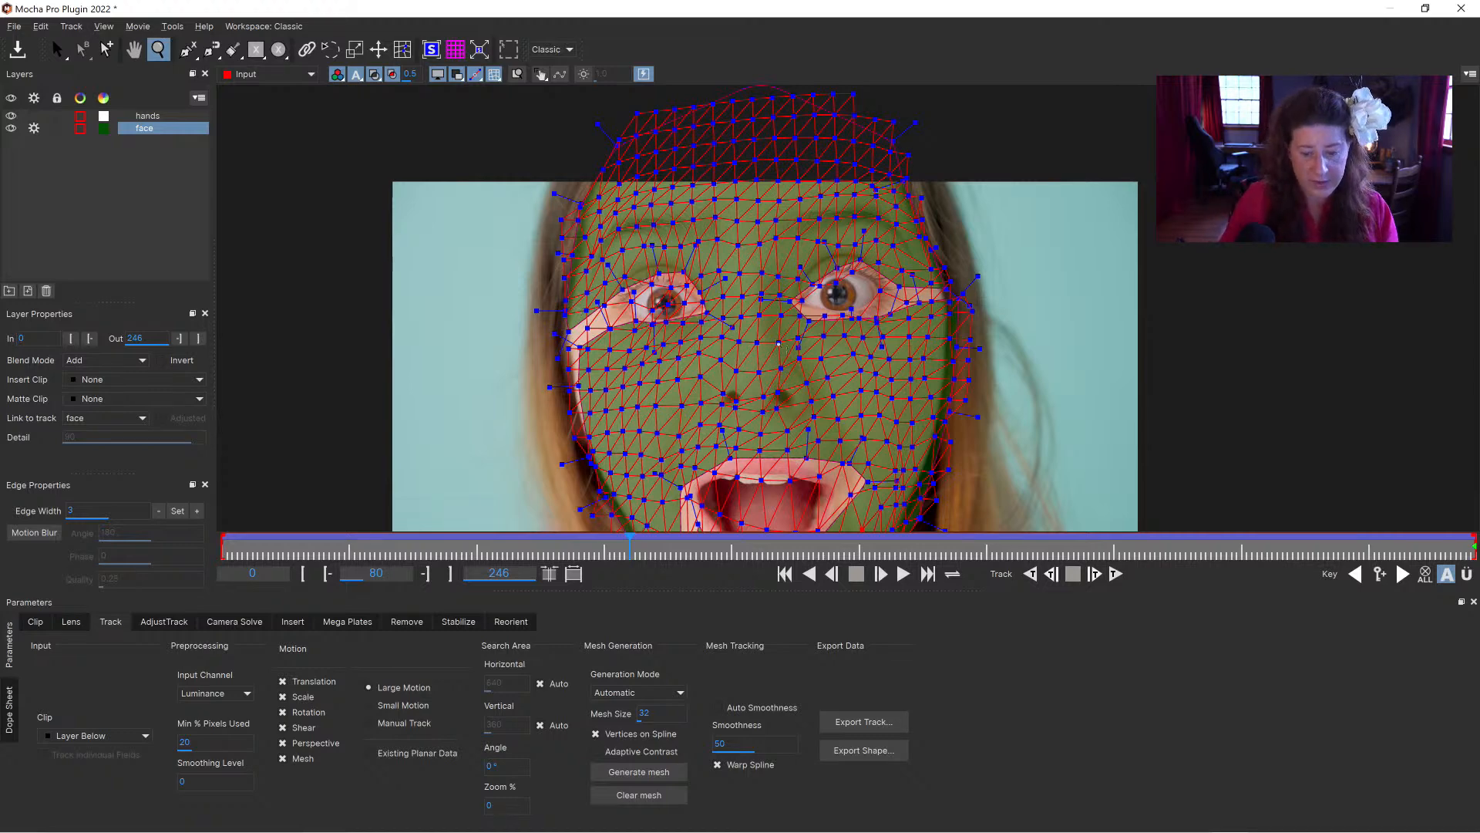
scroll(784, 301, "up", 1)
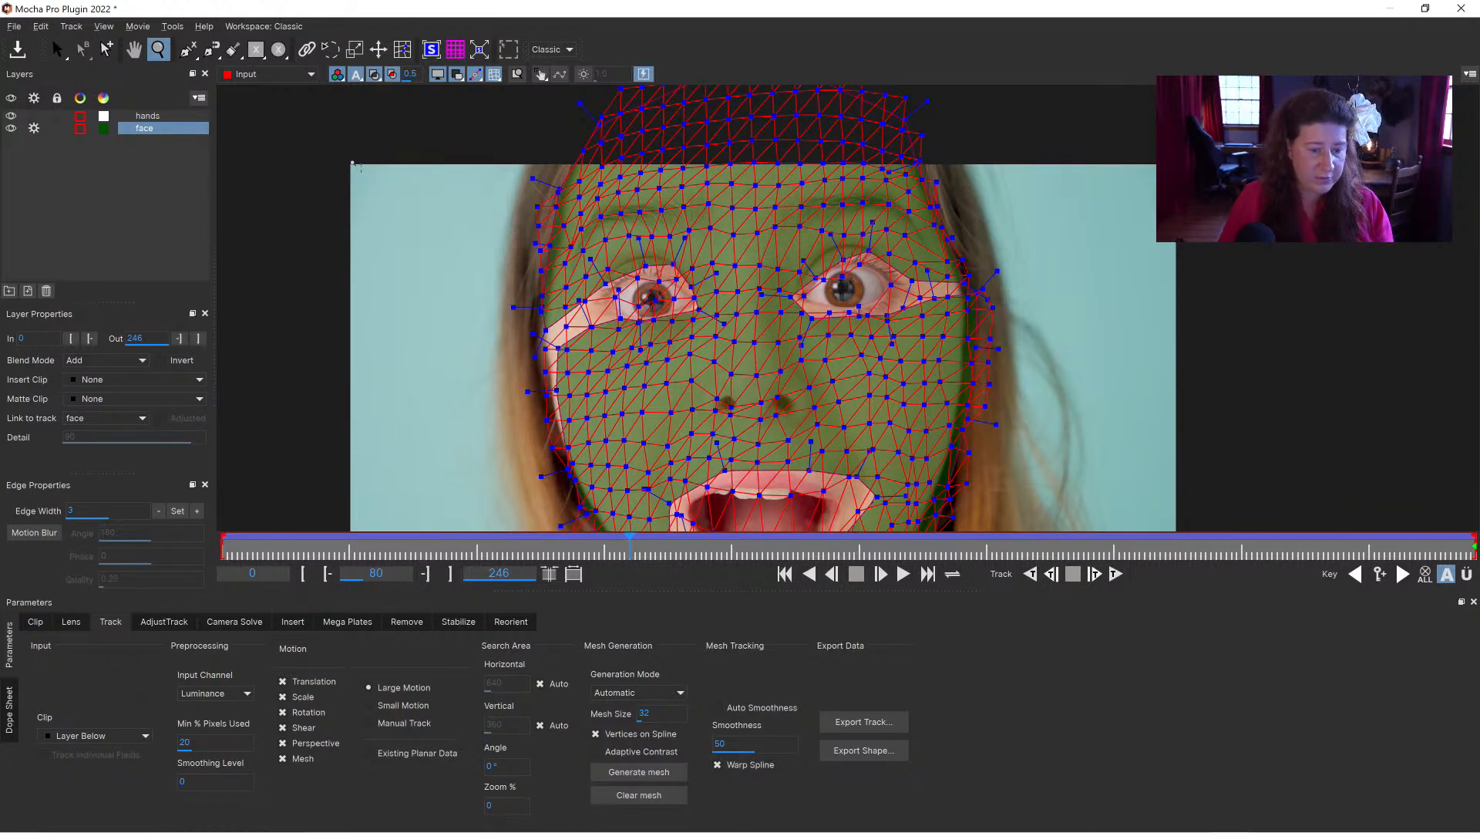
left_click(375, 74)
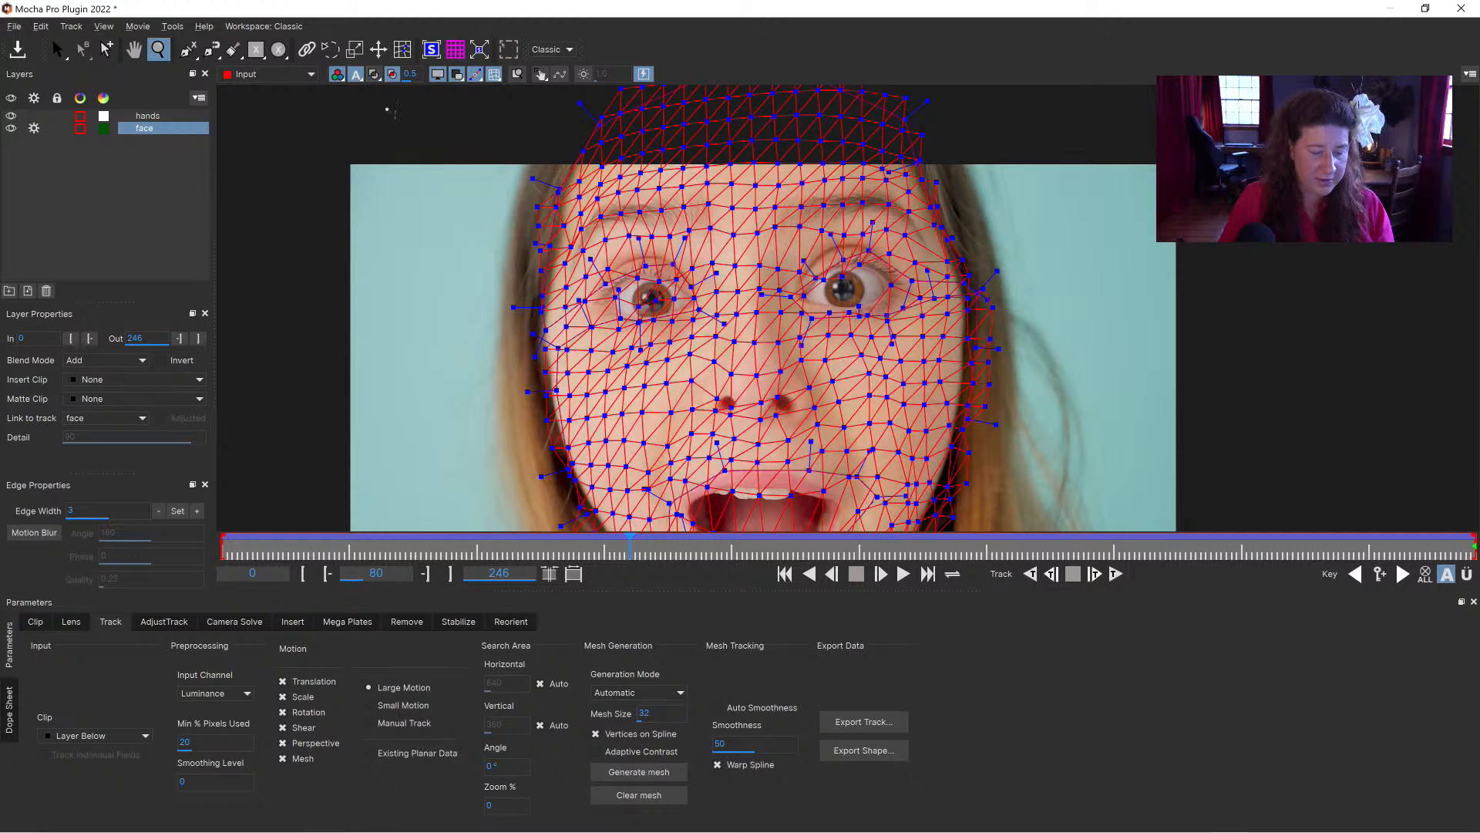
Step: Try Grid32x32 as the face layer's insert clip, replace it with Insert Layer, and close the saved Mocha project
left_click(96, 380)
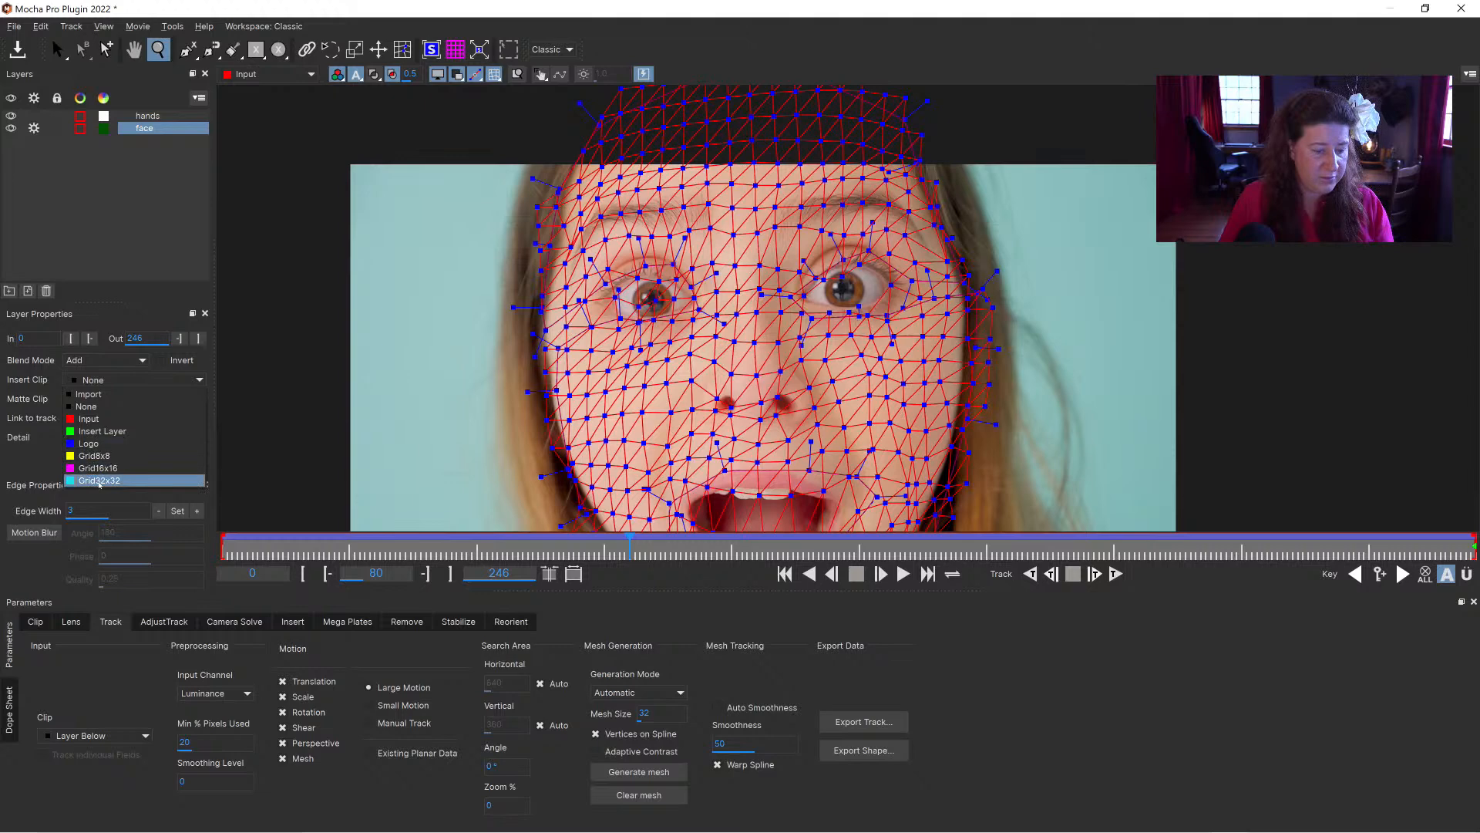
left_click(98, 480)
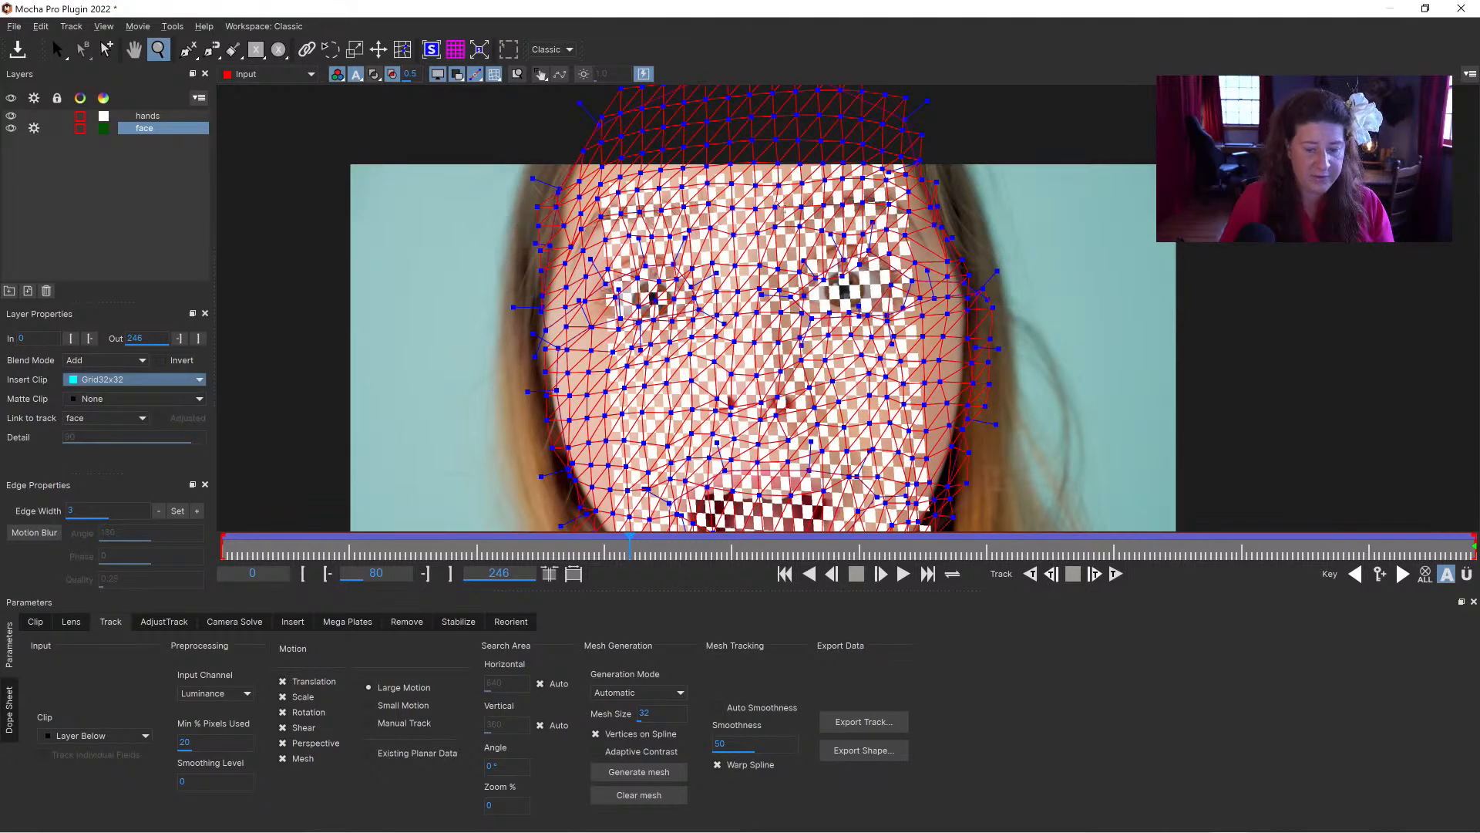
left_click(124, 379)
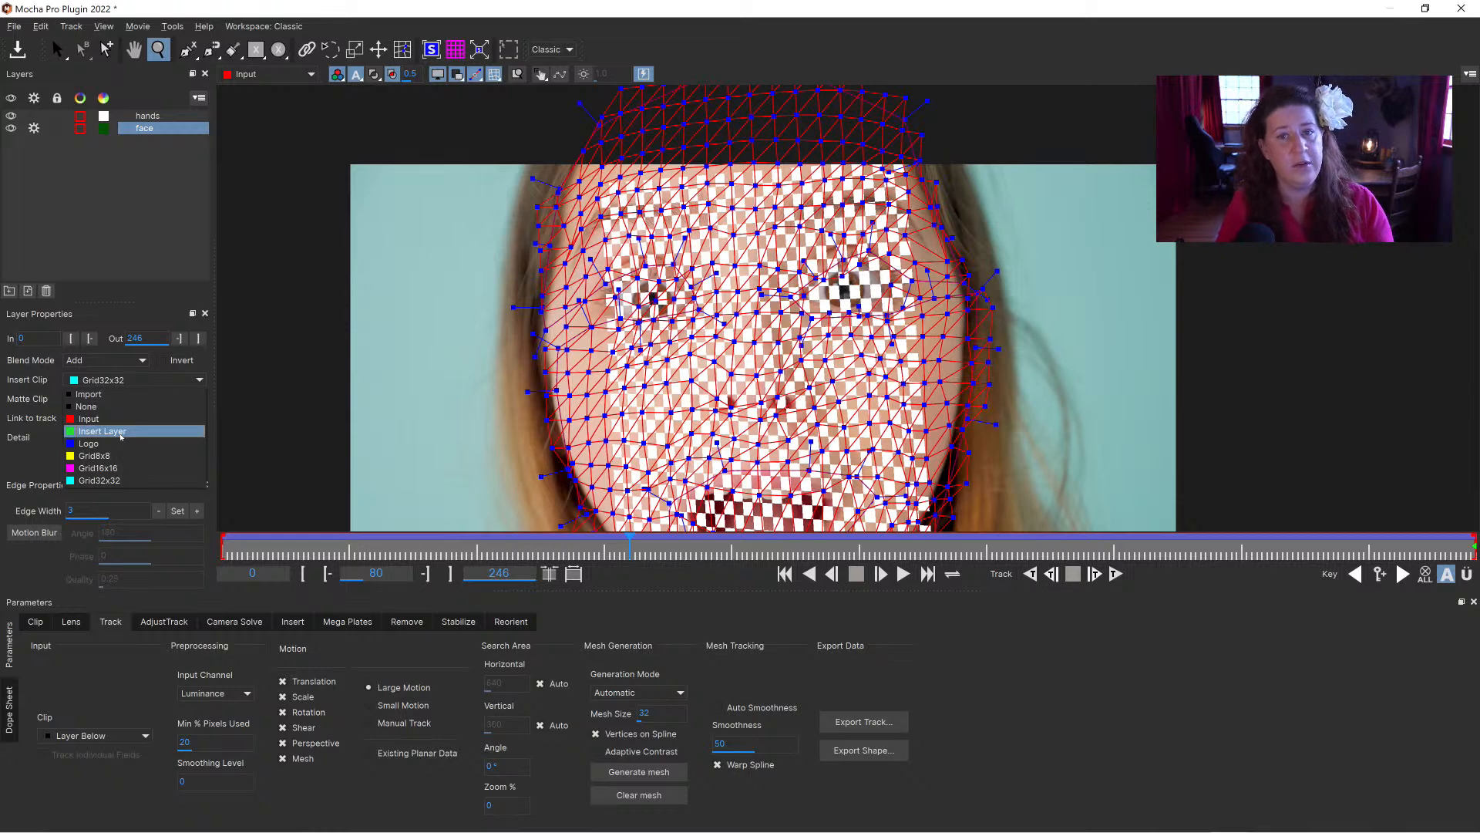
left_click(121, 431)
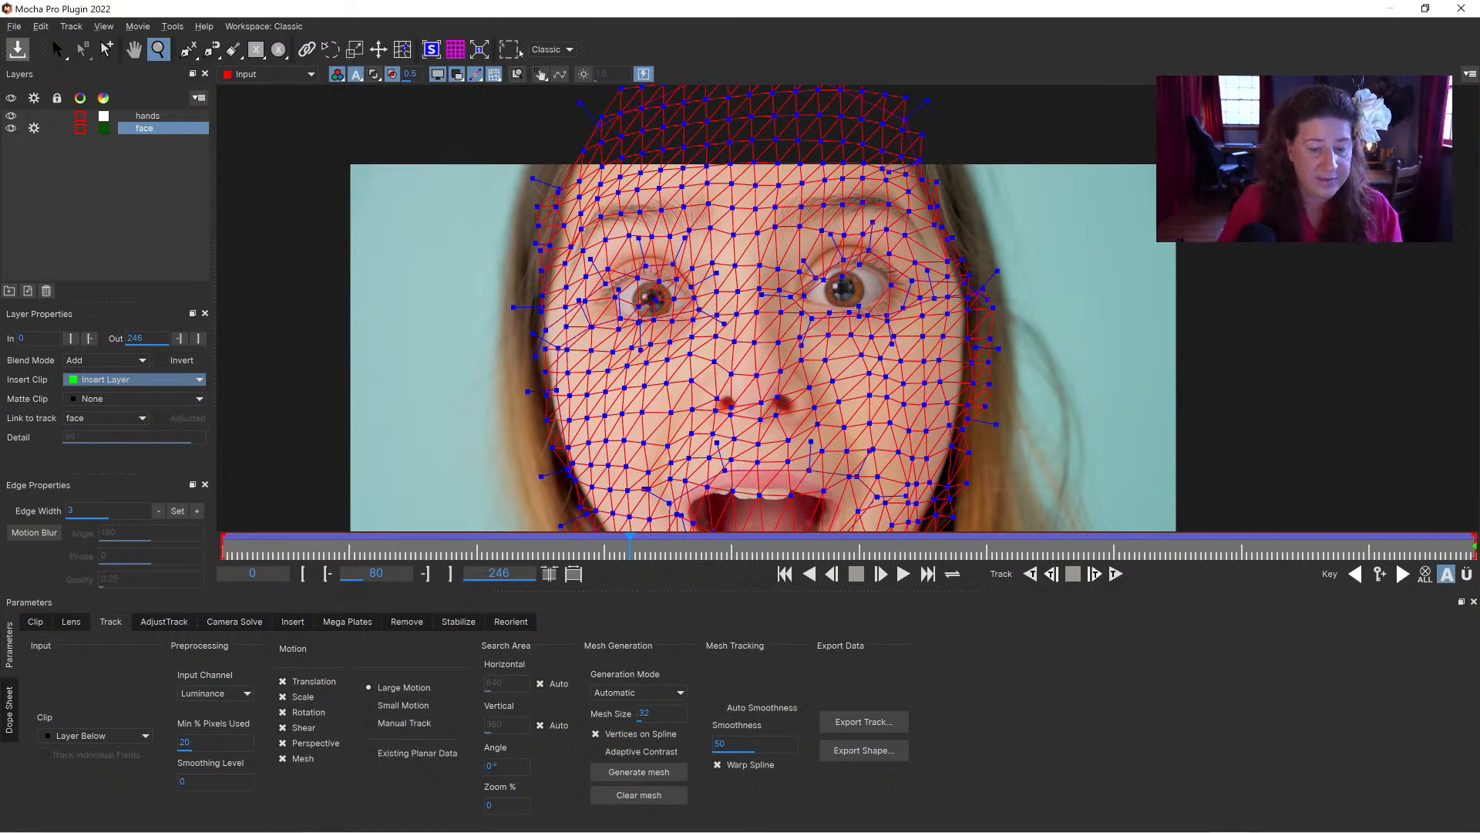
left_click(1461, 9)
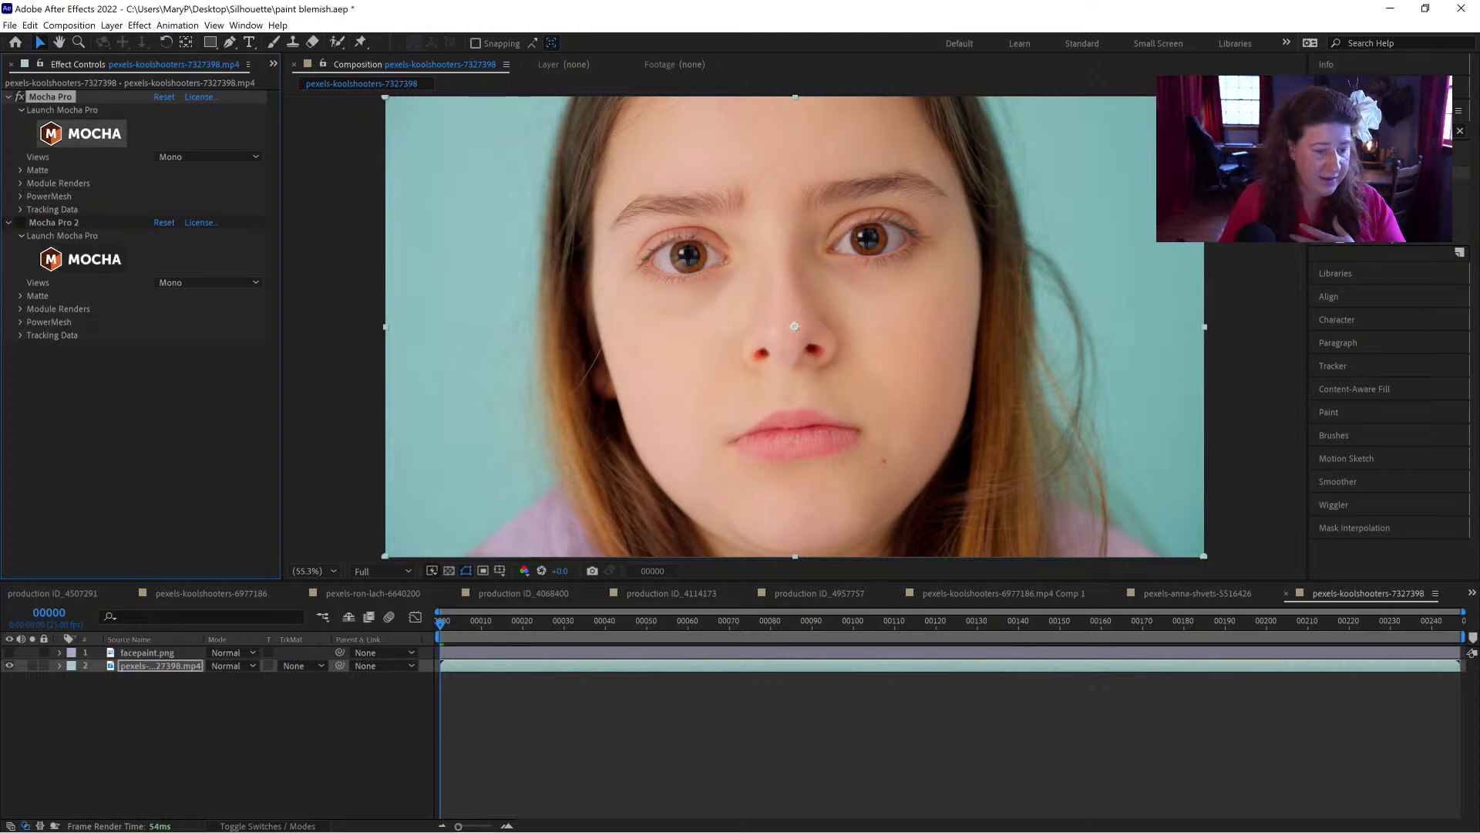
Step: In After Effects, make facepaint.png visible and move it beneath the pexels-koolshooters-7327398.mp4 layer
left_click(139, 653)
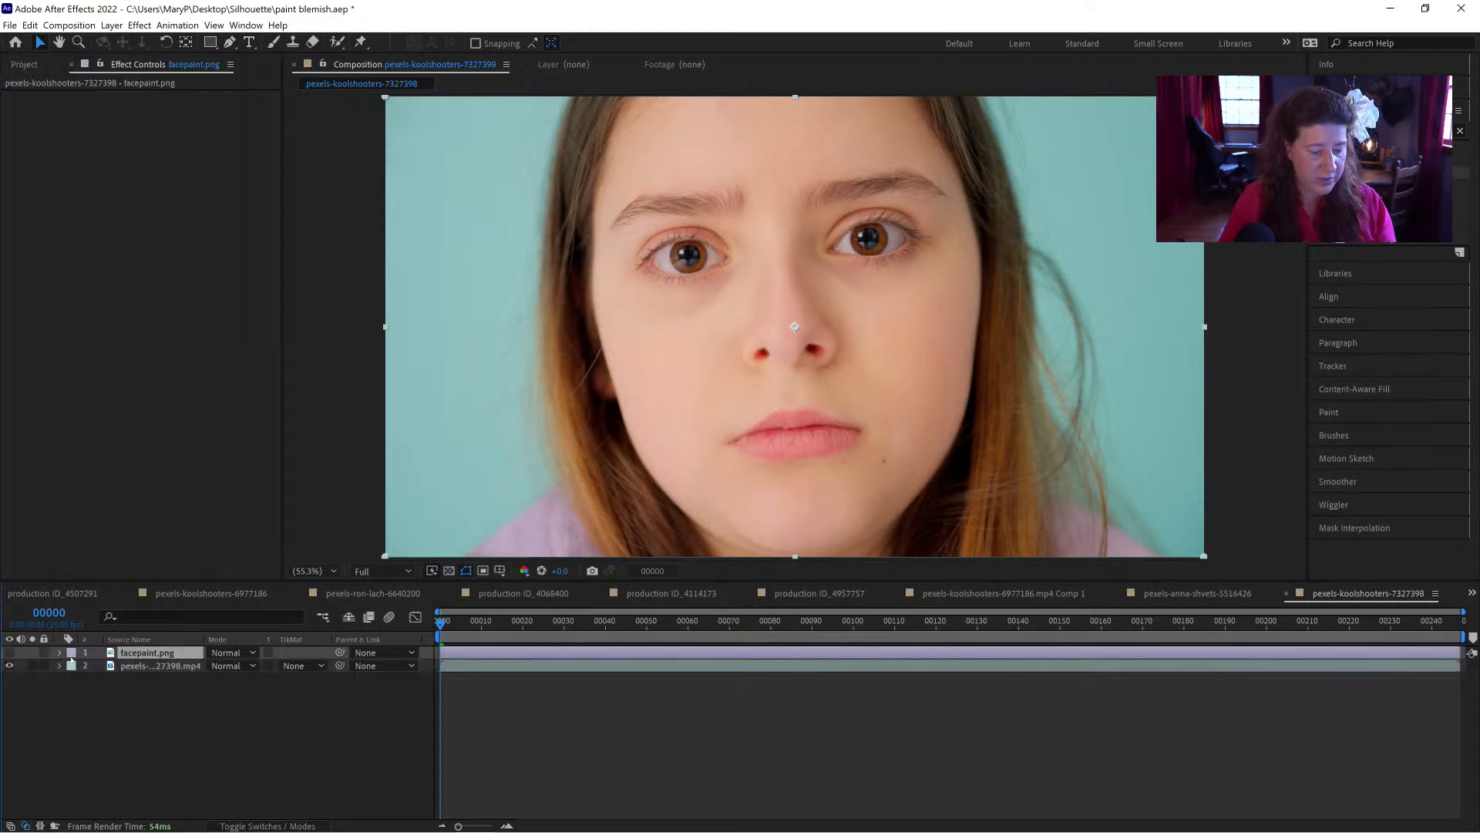
left_click(9, 652)
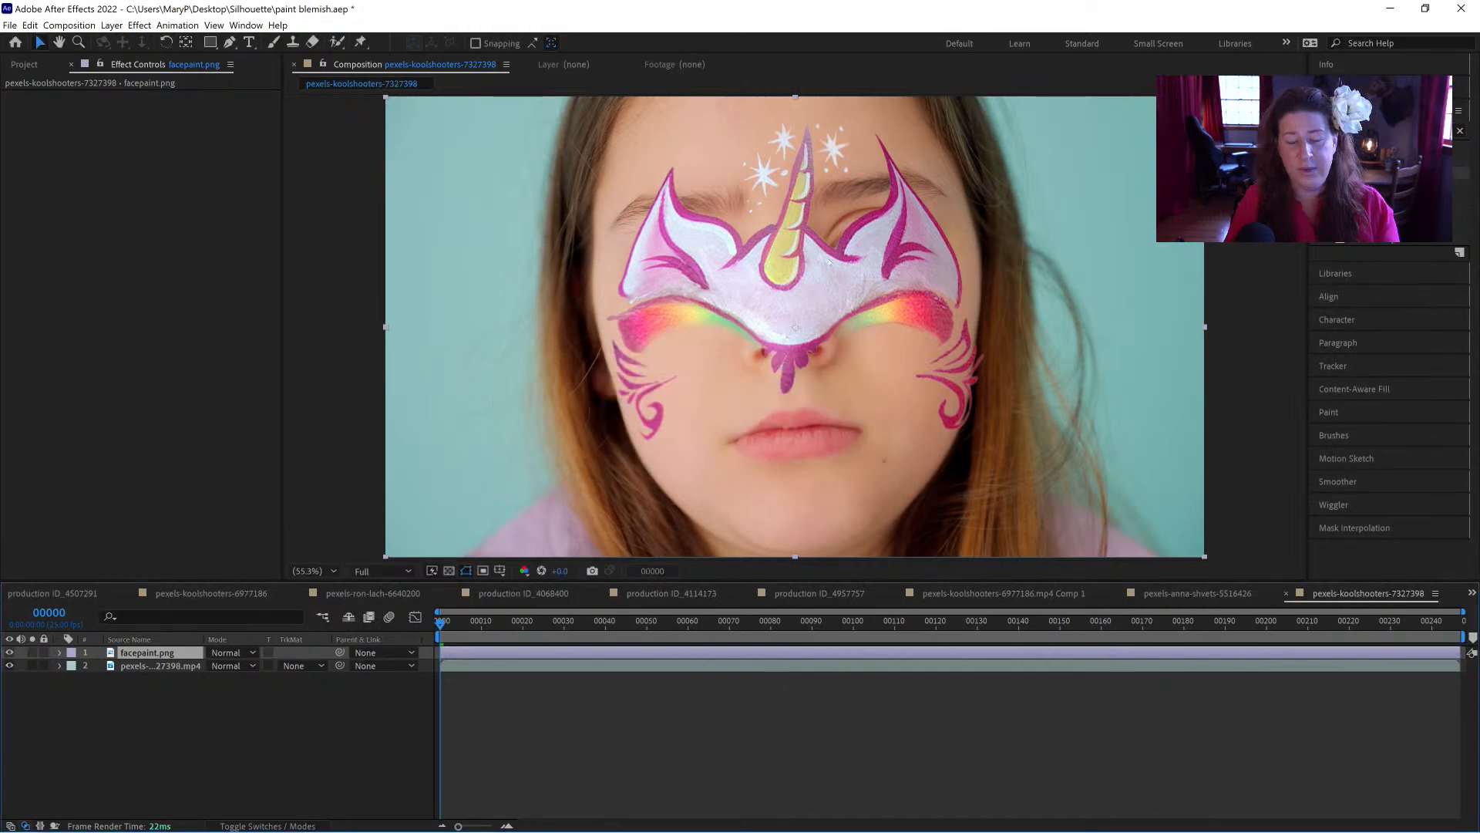
left_click_drag(156, 654, 154, 672)
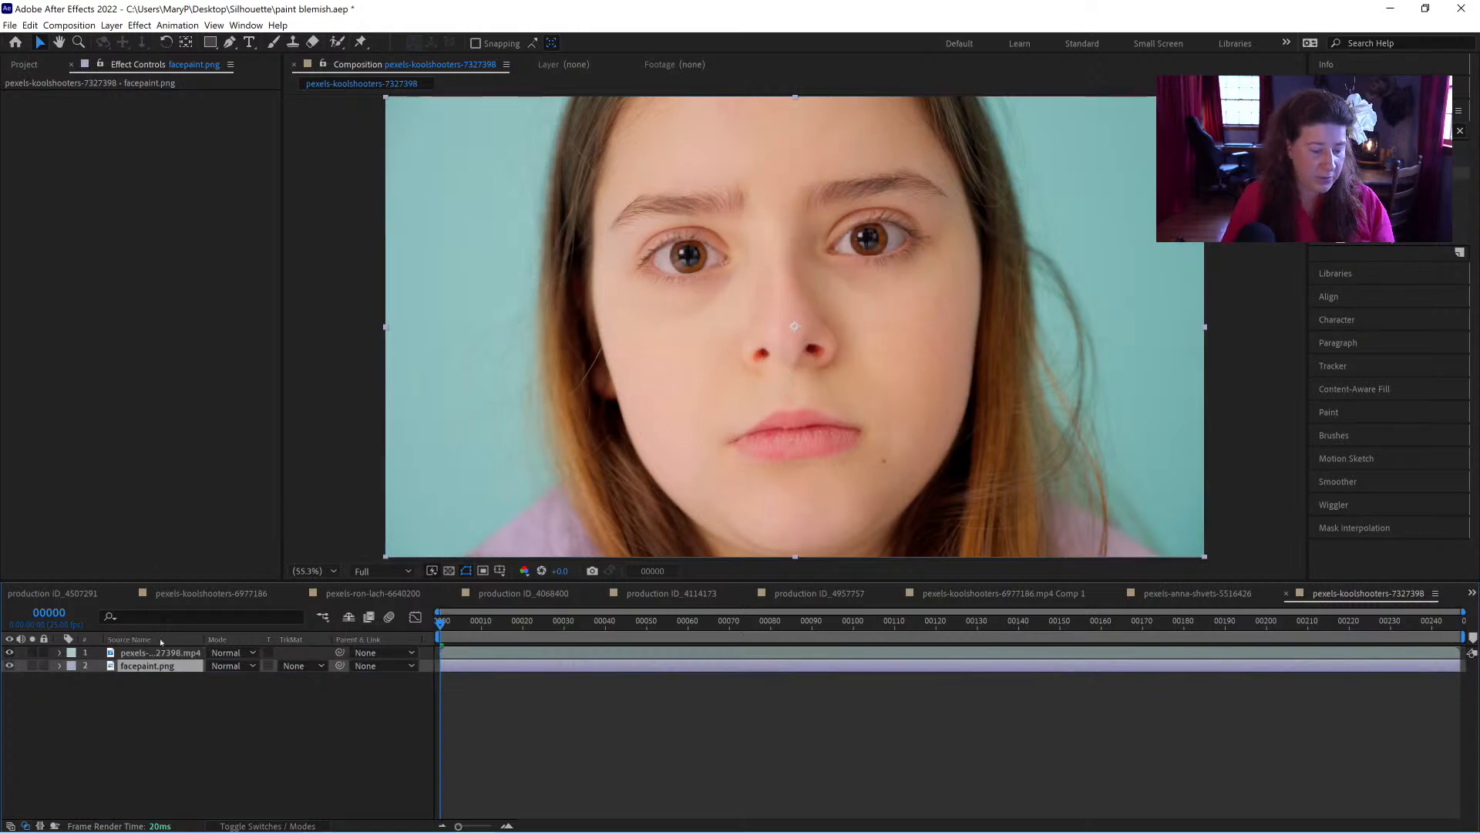
Step: Set the insert layer of the footage's first Mocha Pro effect to facepaint.png and reopen Mocha, dismissing its welcome screen
left_click(161, 653)
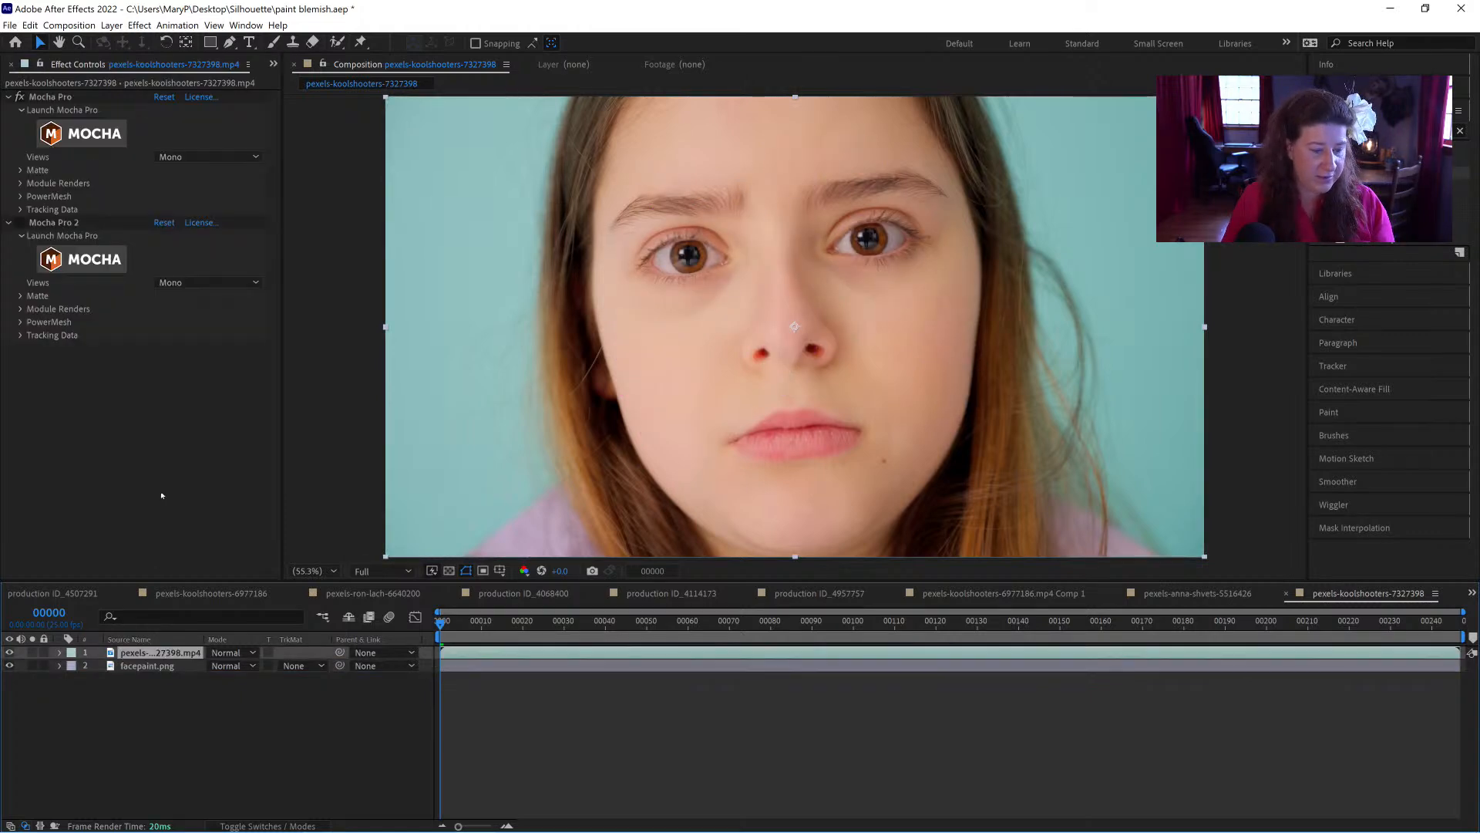
left_click(22, 184)
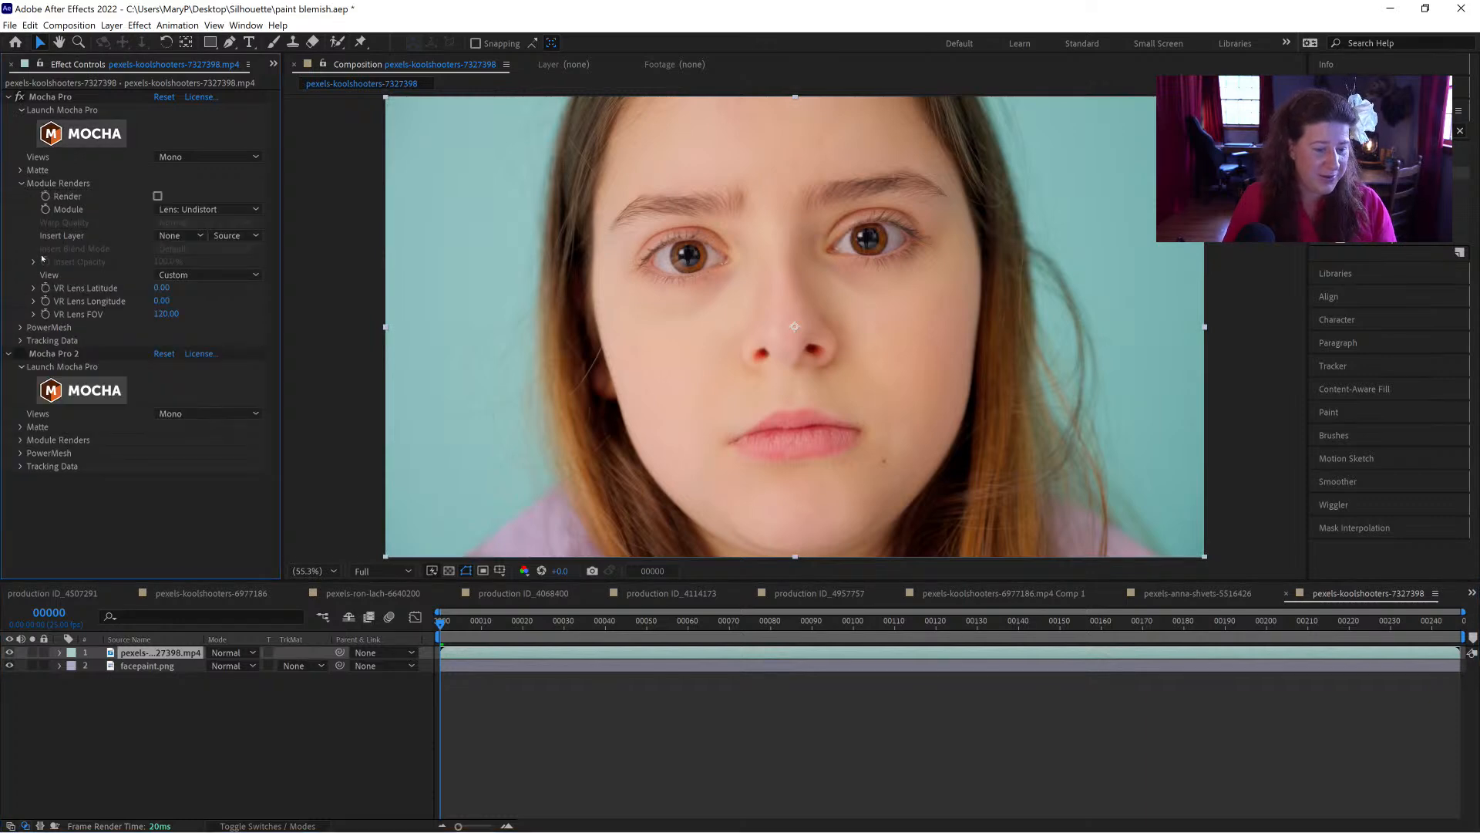
left_click(181, 235)
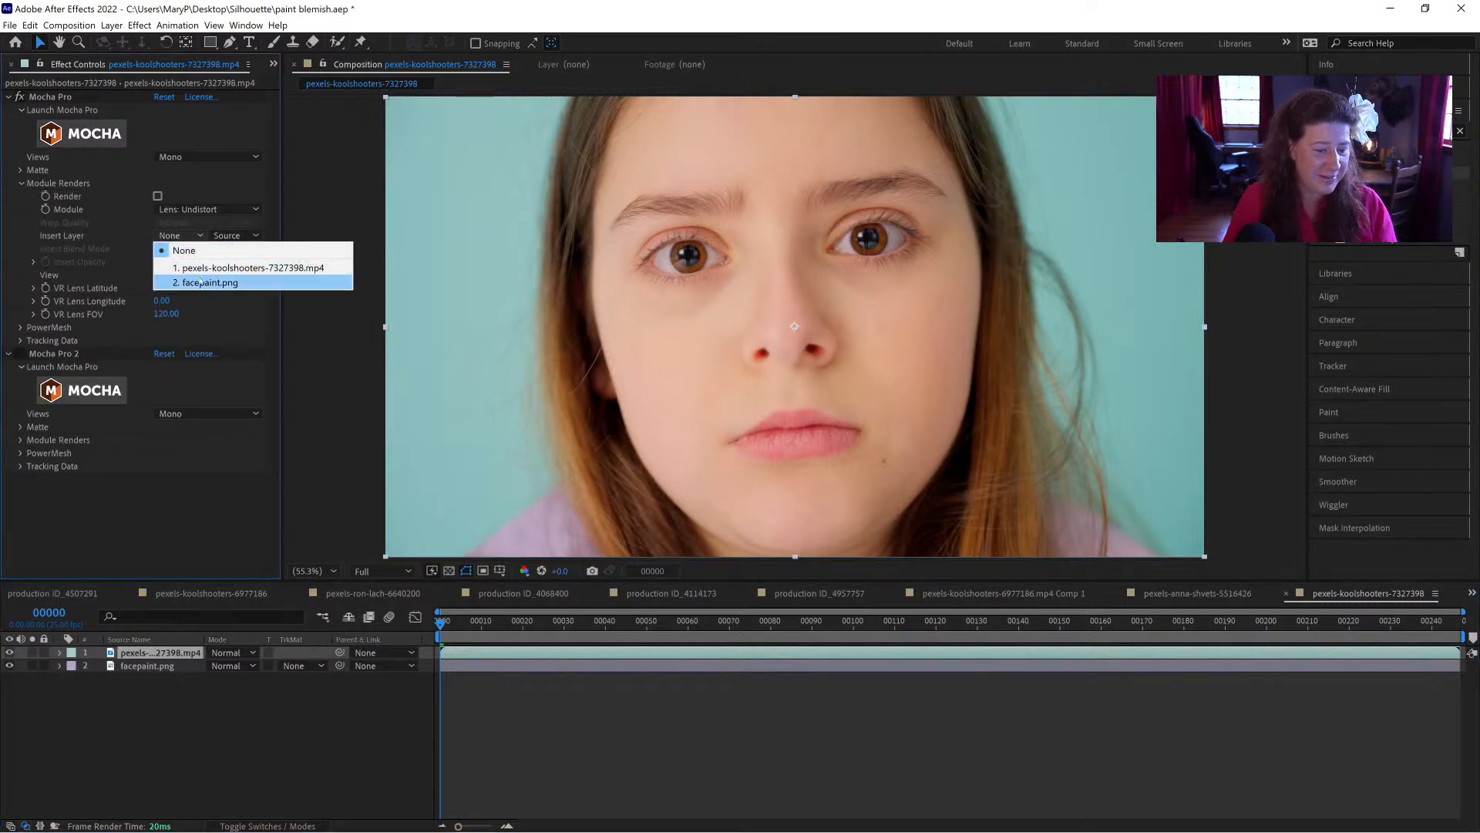
left_click(200, 282)
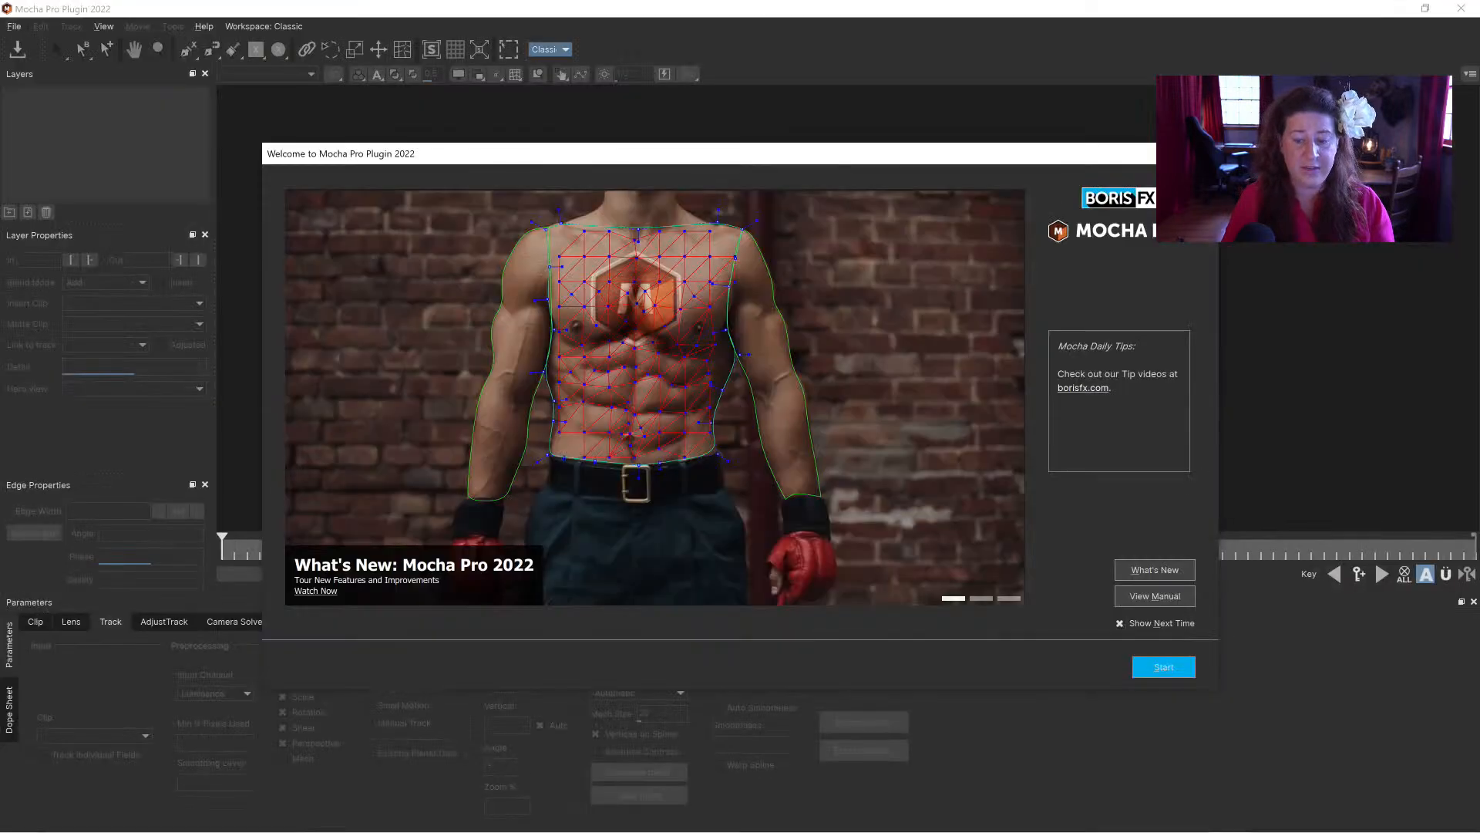
left_click(1201, 153)
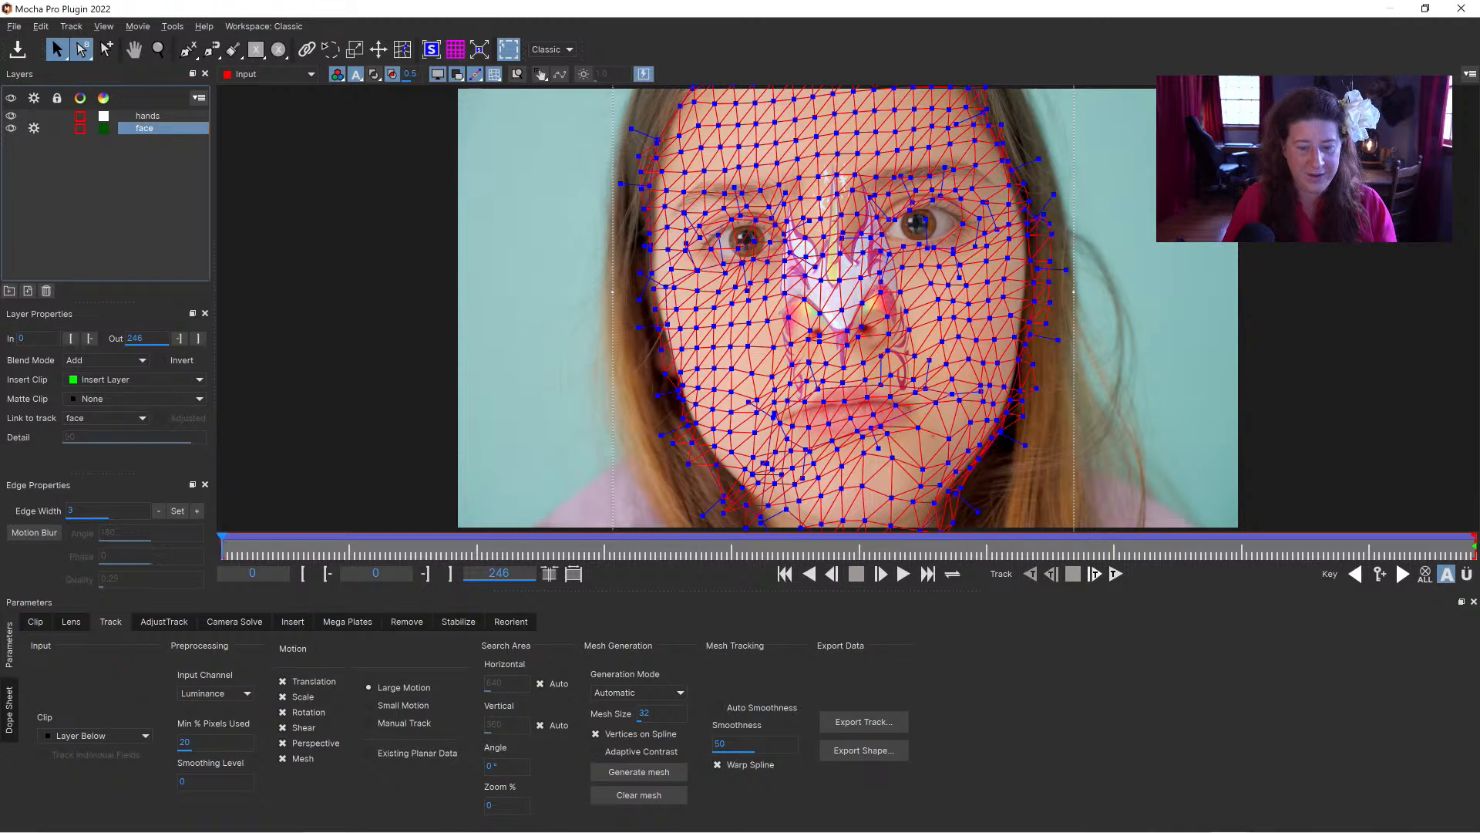
Step: Hide the mesh, tangent and spline overlays over the face so the inserted paint can be judged
left_click(495, 75)
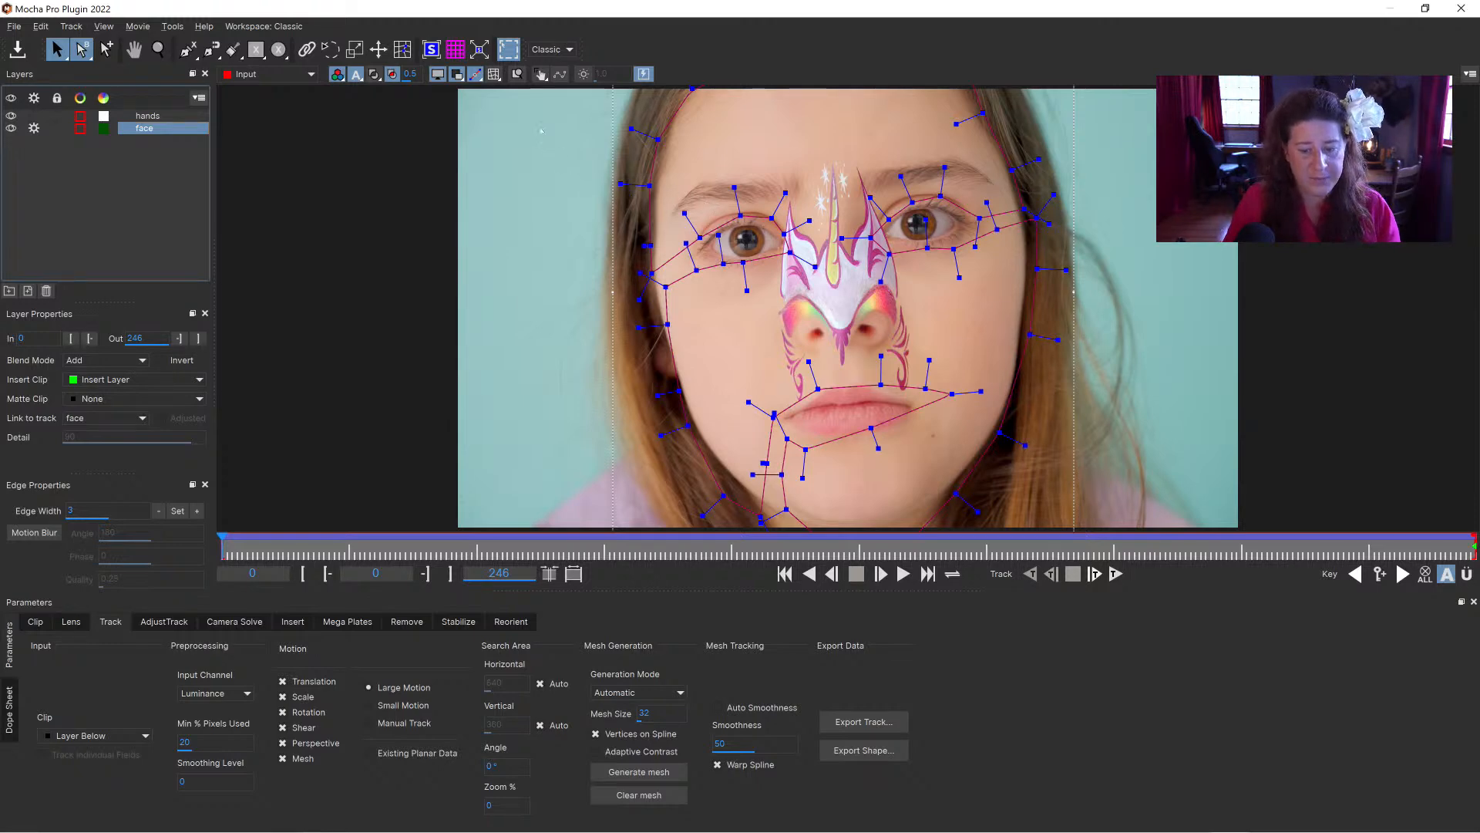
left_click(438, 74)
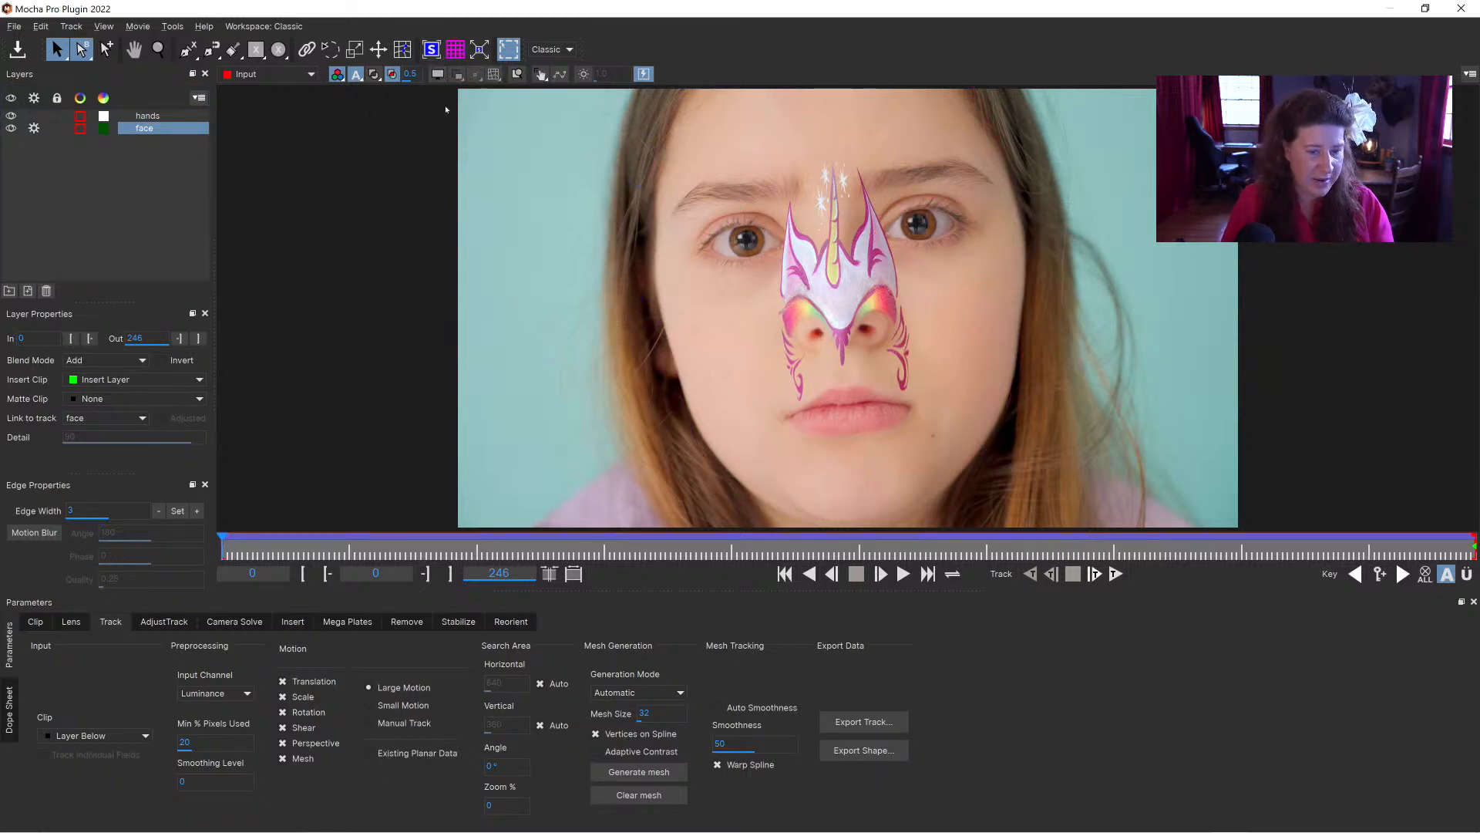
left_click(440, 72)
left_click(473, 72)
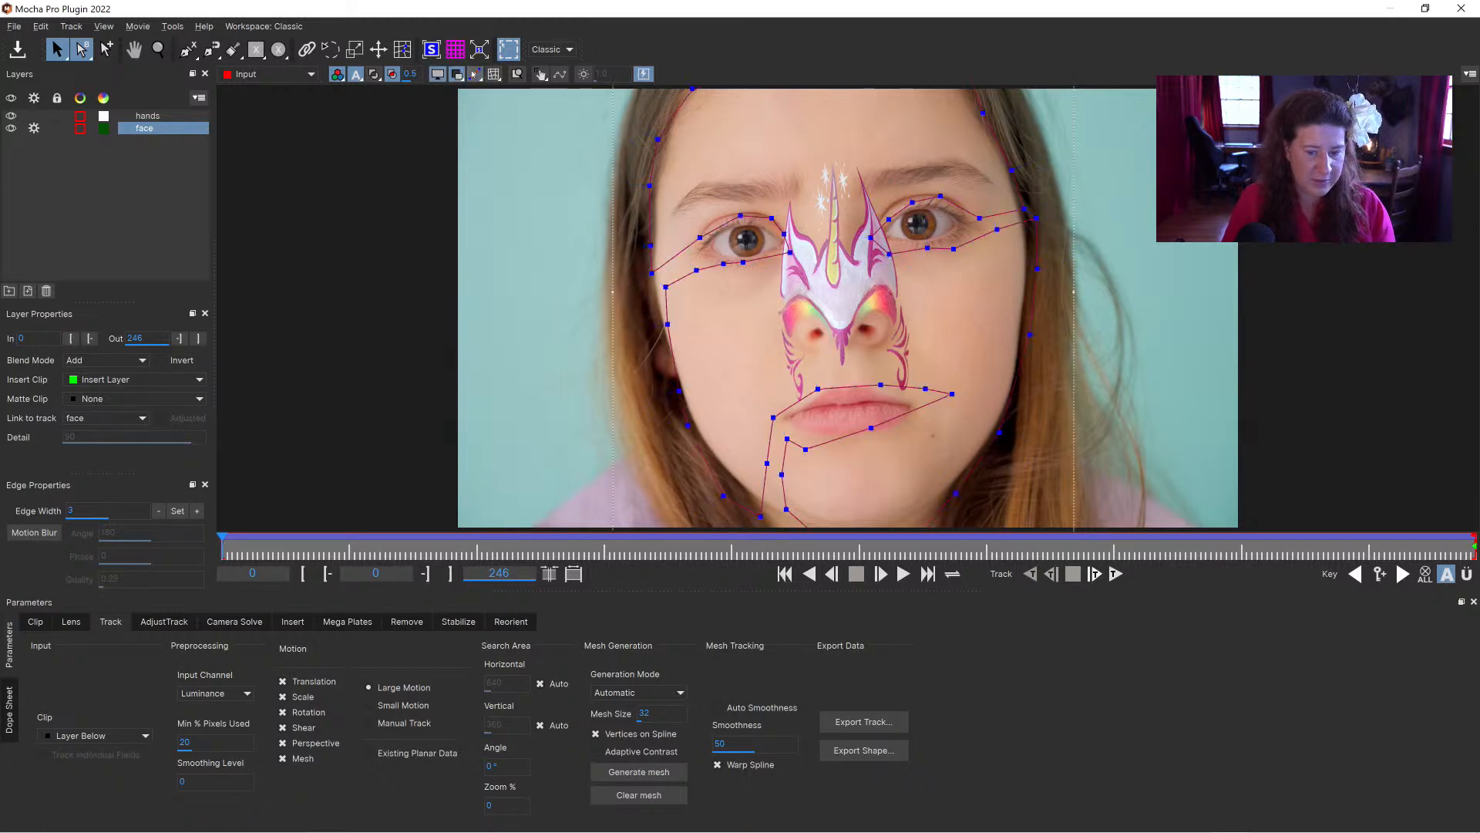
left_click(474, 74)
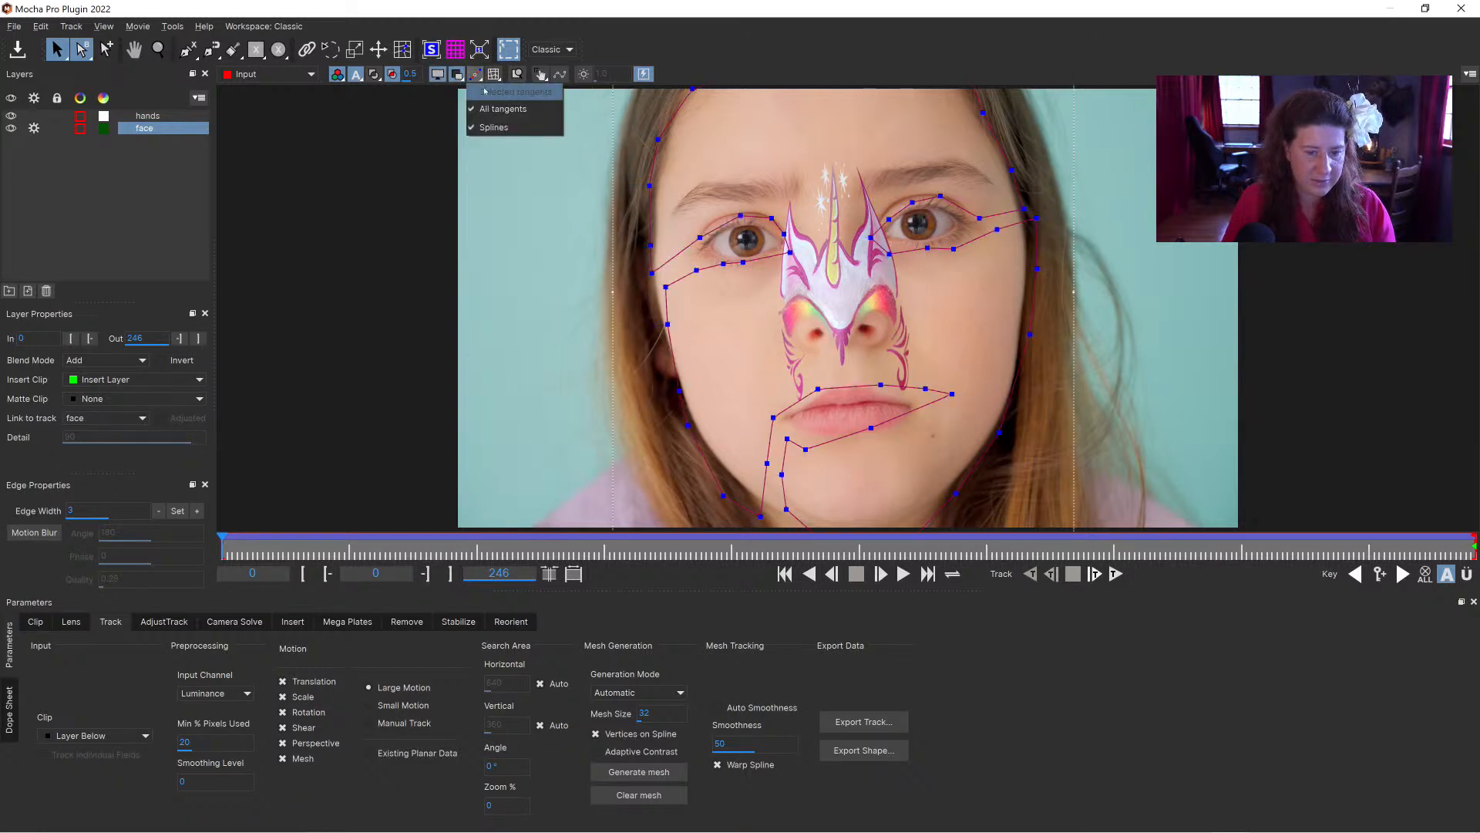
left_click(491, 128)
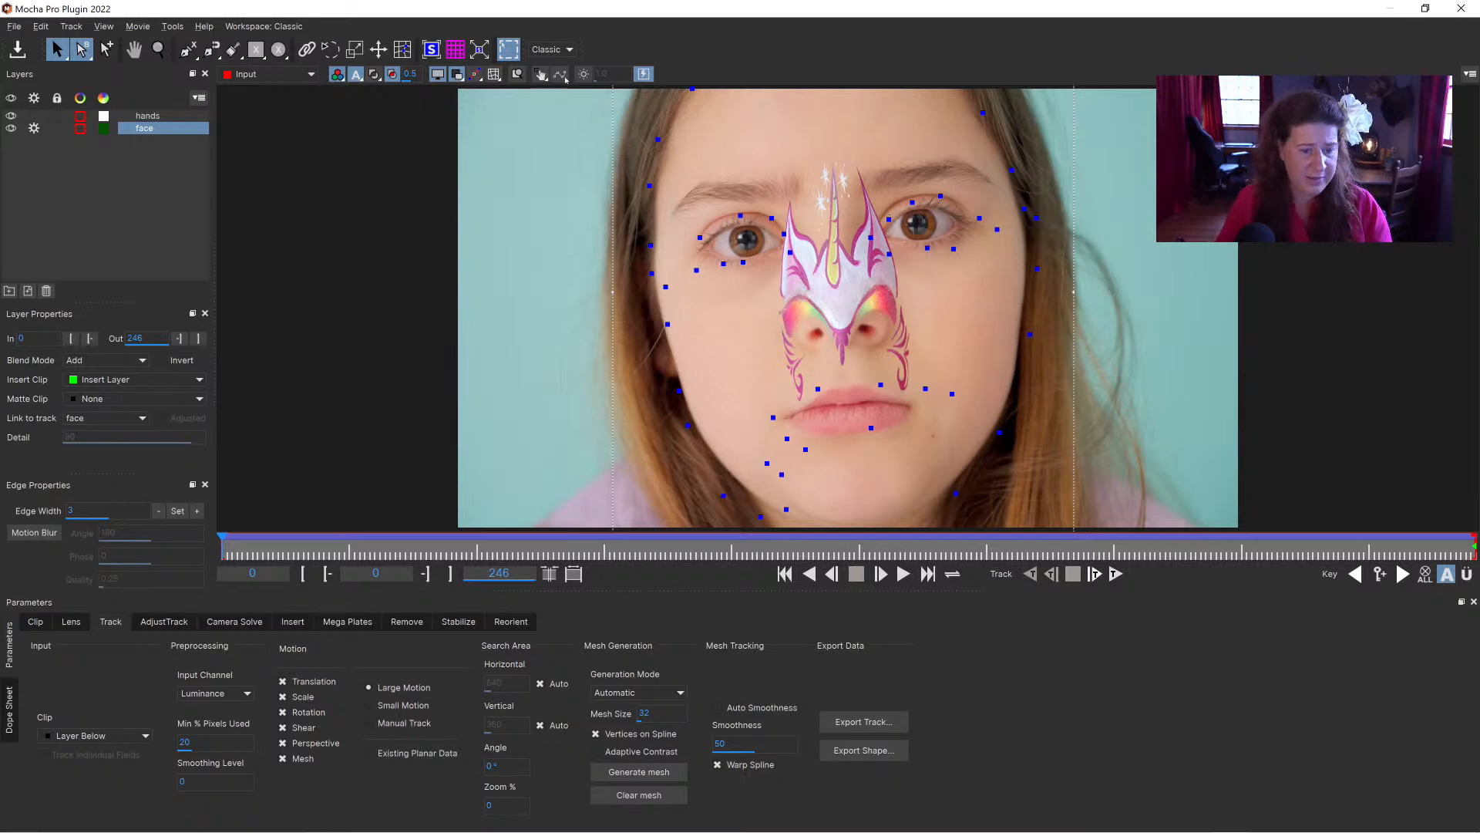
Step: Show the face layer's planar surface and scrub to the last frame, 246
left_click(439, 54)
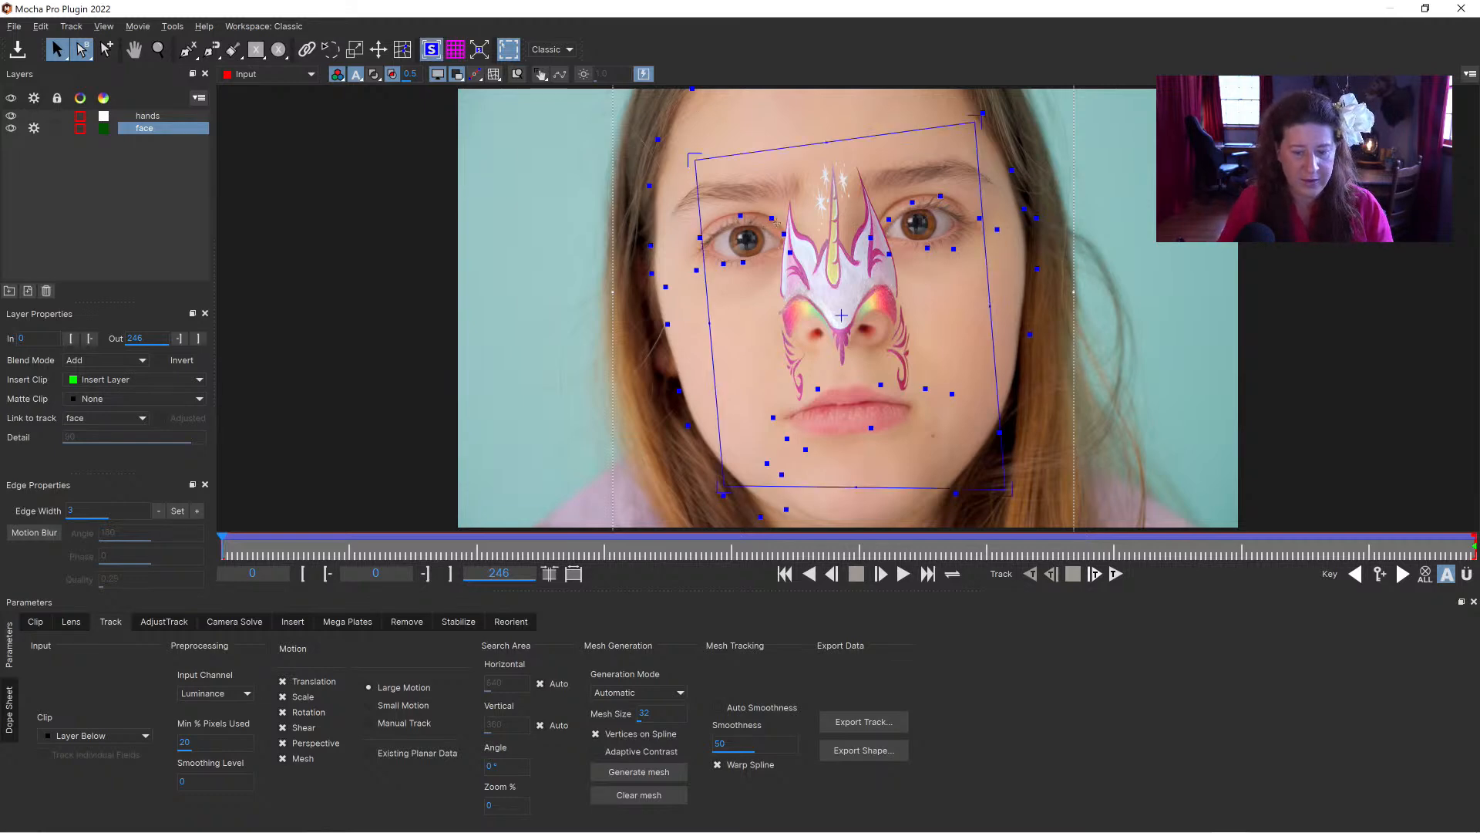
left_click(232, 550)
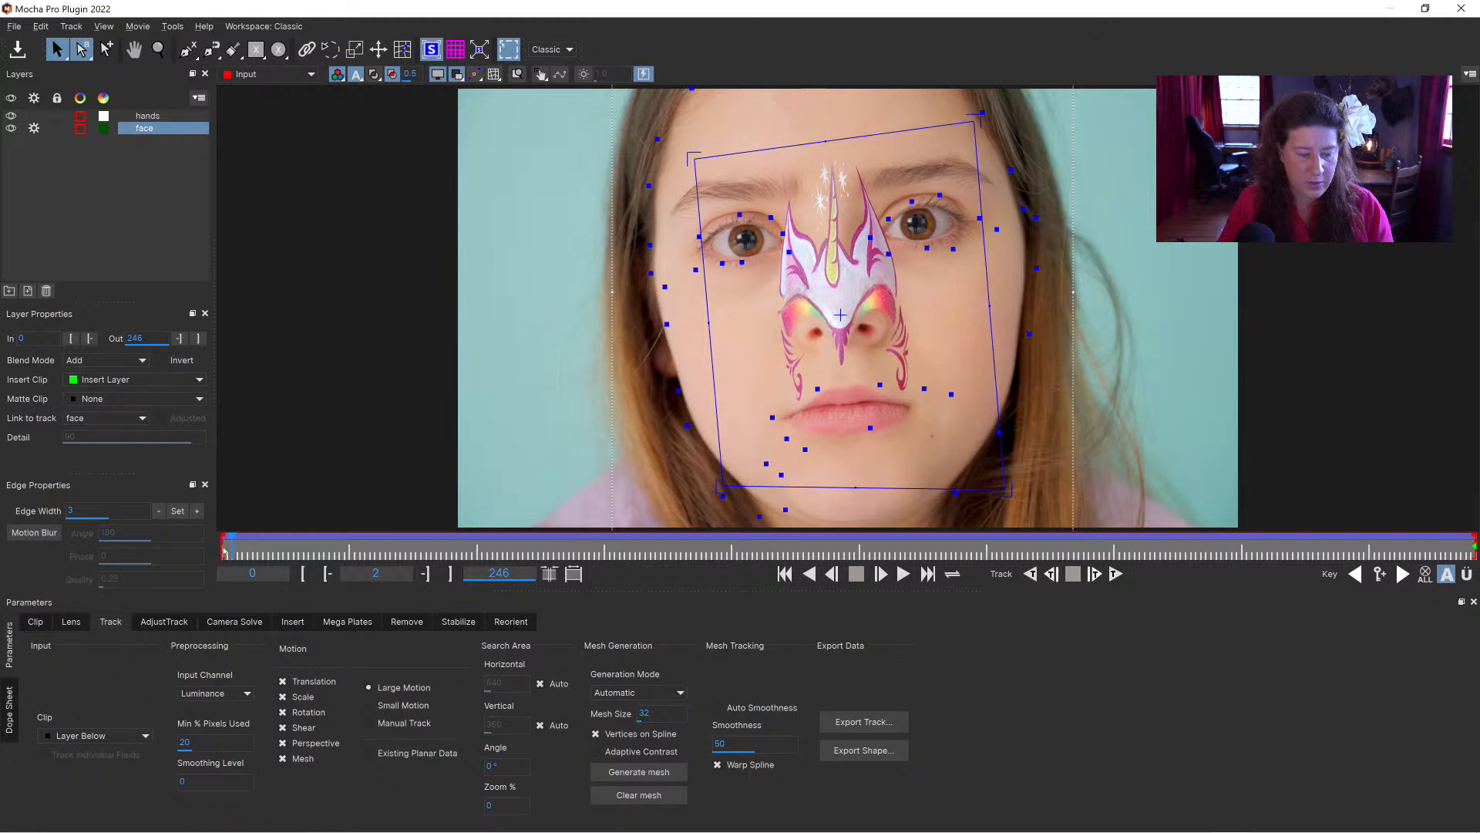
left_click_drag(232, 545, 1475, 544)
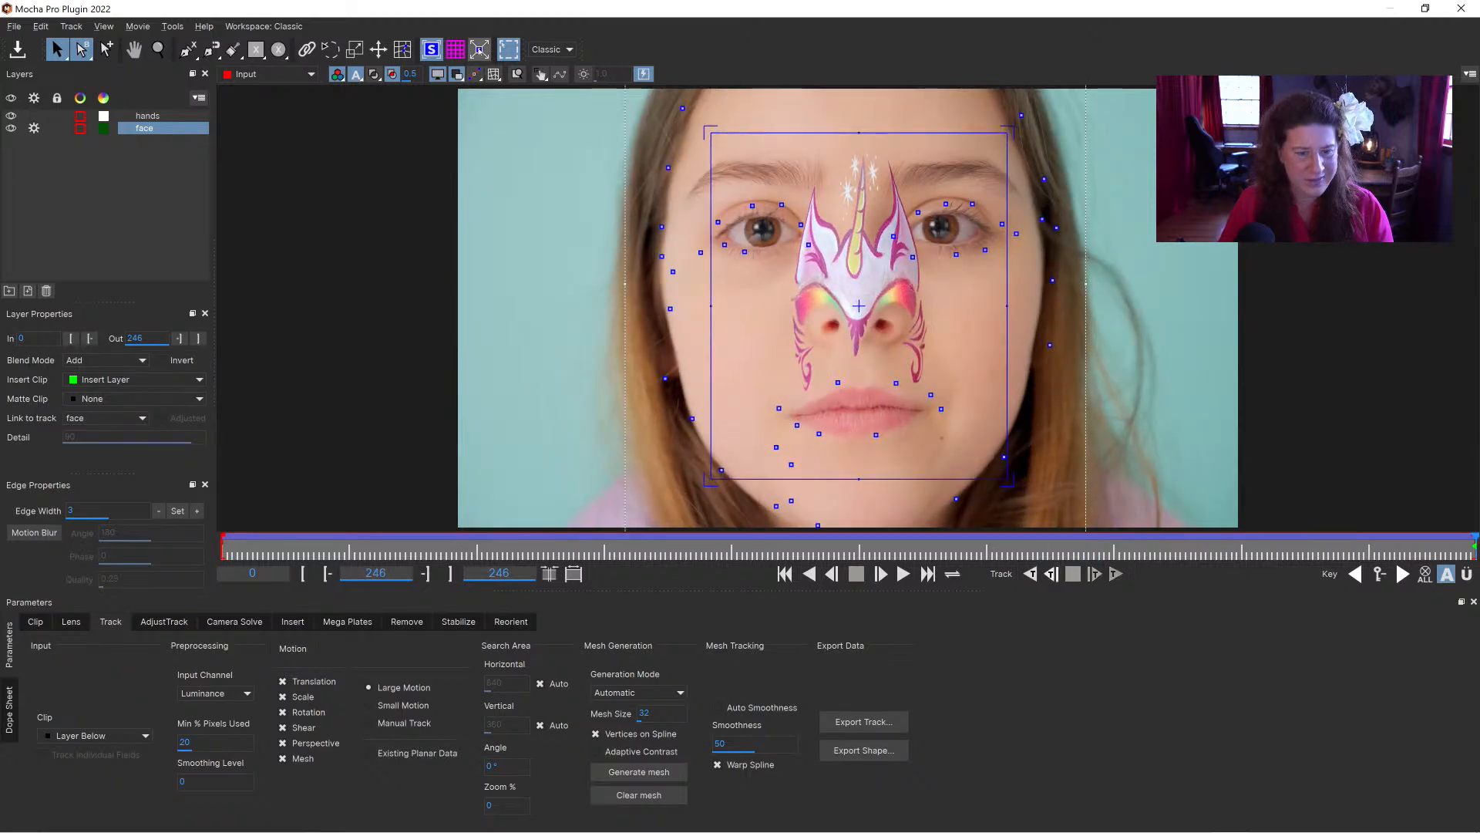
Step: Expand the planar surface to the full image and move the face paint up so its eyeshadow sits over the eyelids
left_click(479, 49)
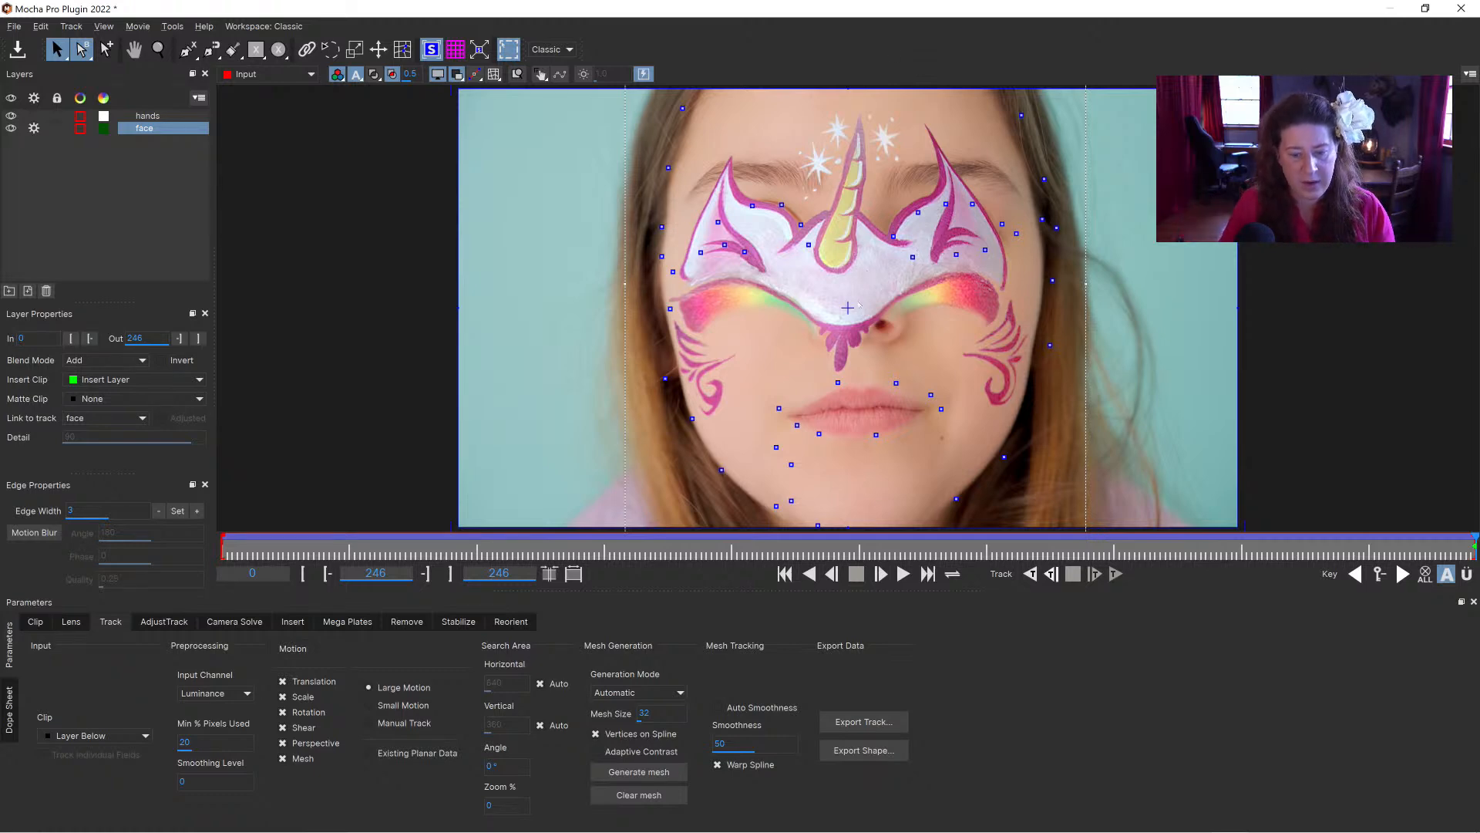
left_click_drag(847, 308, 856, 208)
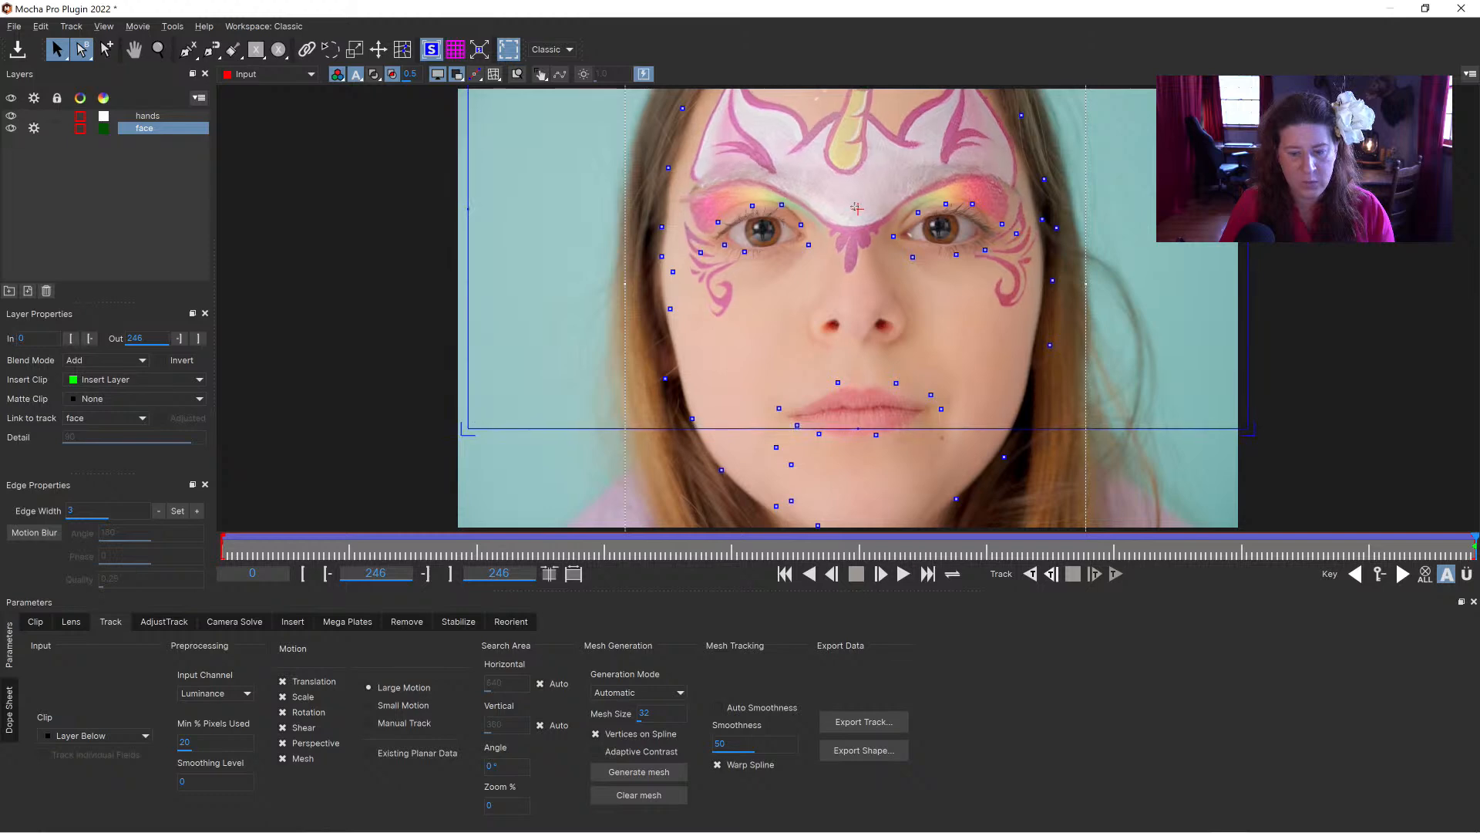
left_click_drag(856, 208, 857, 212)
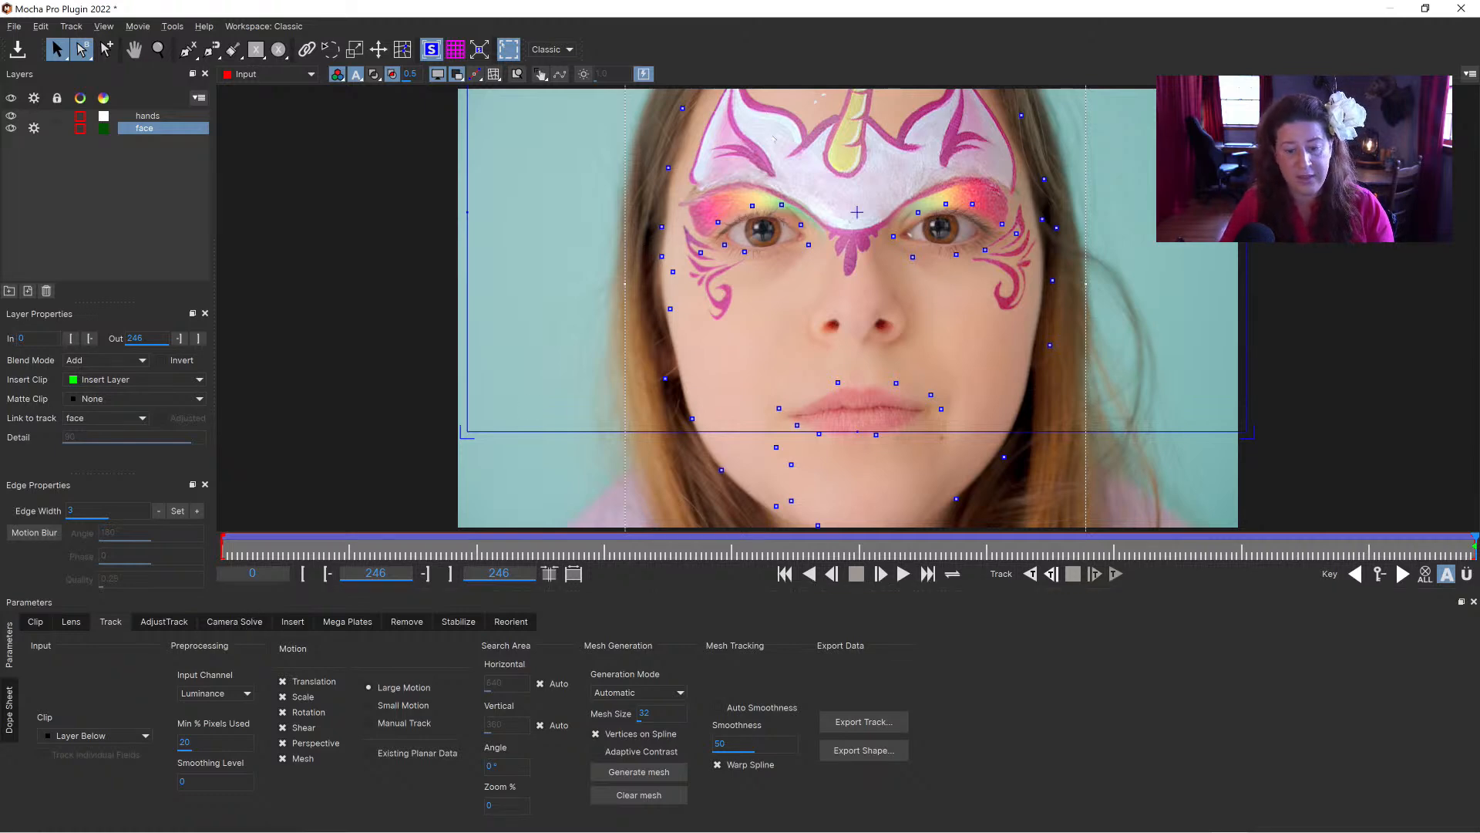
Step: Enable the face insert's Grid Warp at Level 3 and hide the planar surface
left_click(293, 621)
left_click(286, 686)
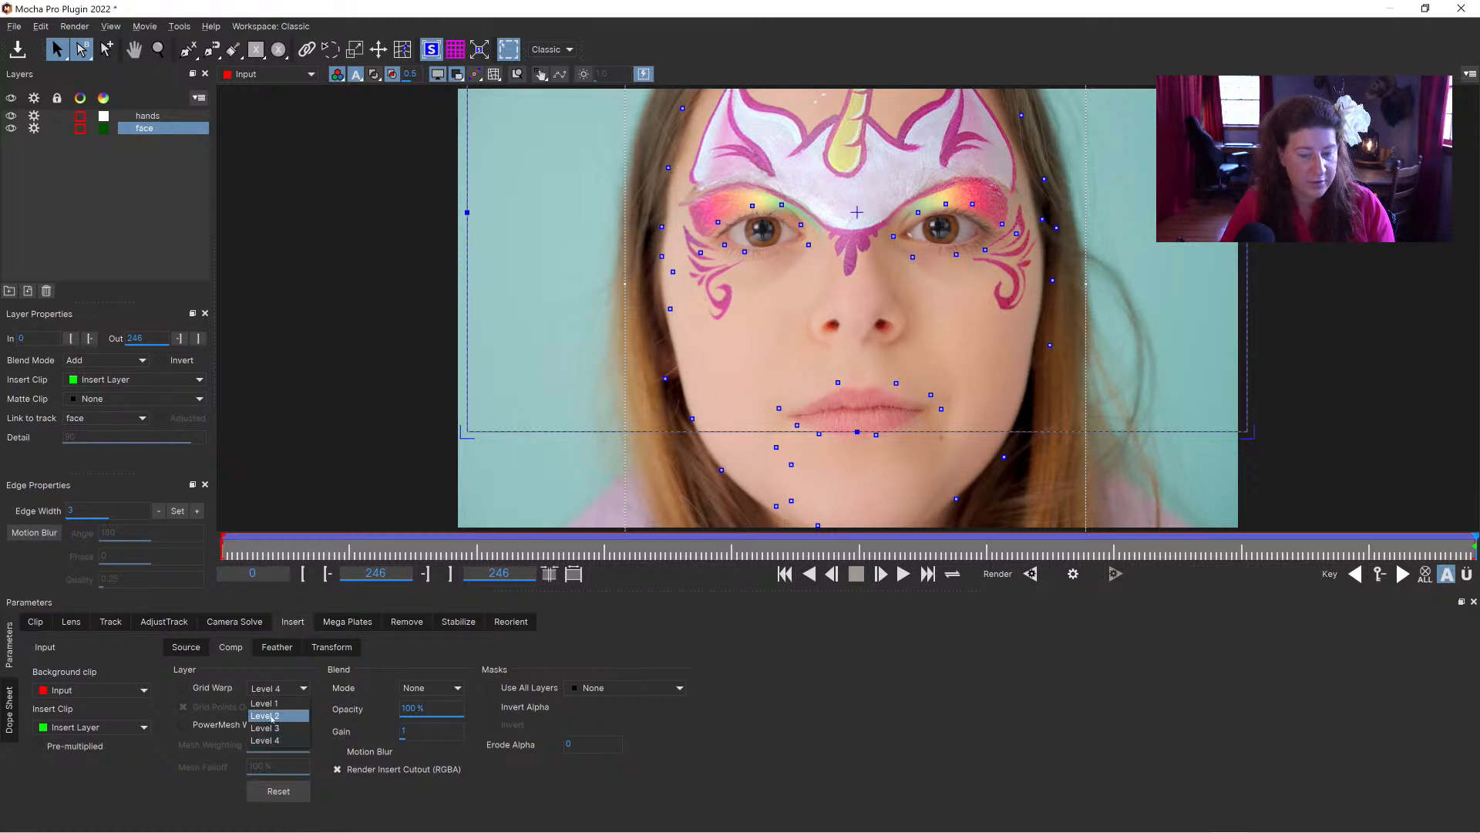
left_click(272, 716)
left_click(192, 689)
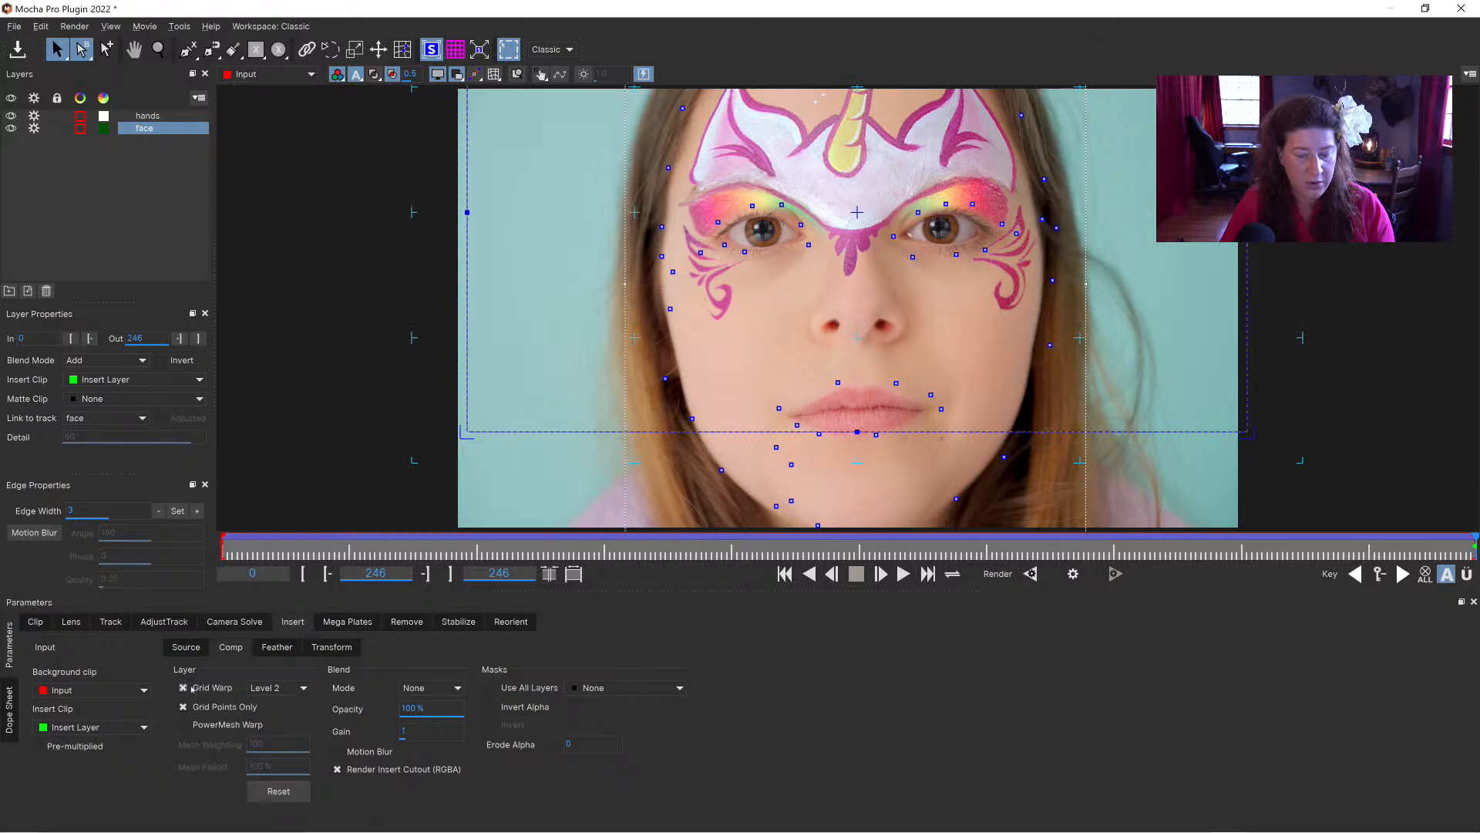
left_click(275, 687)
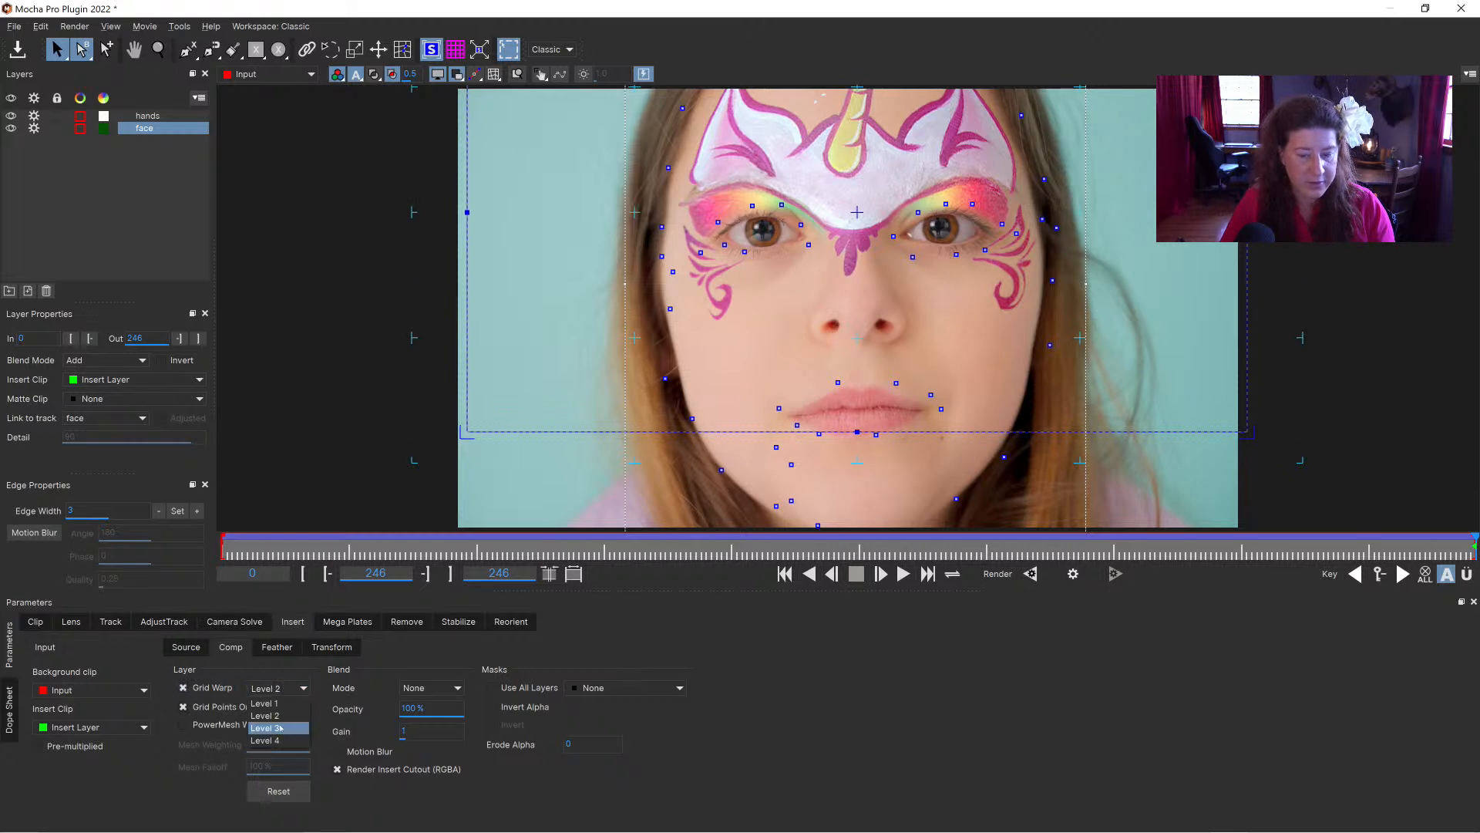
left_click(271, 730)
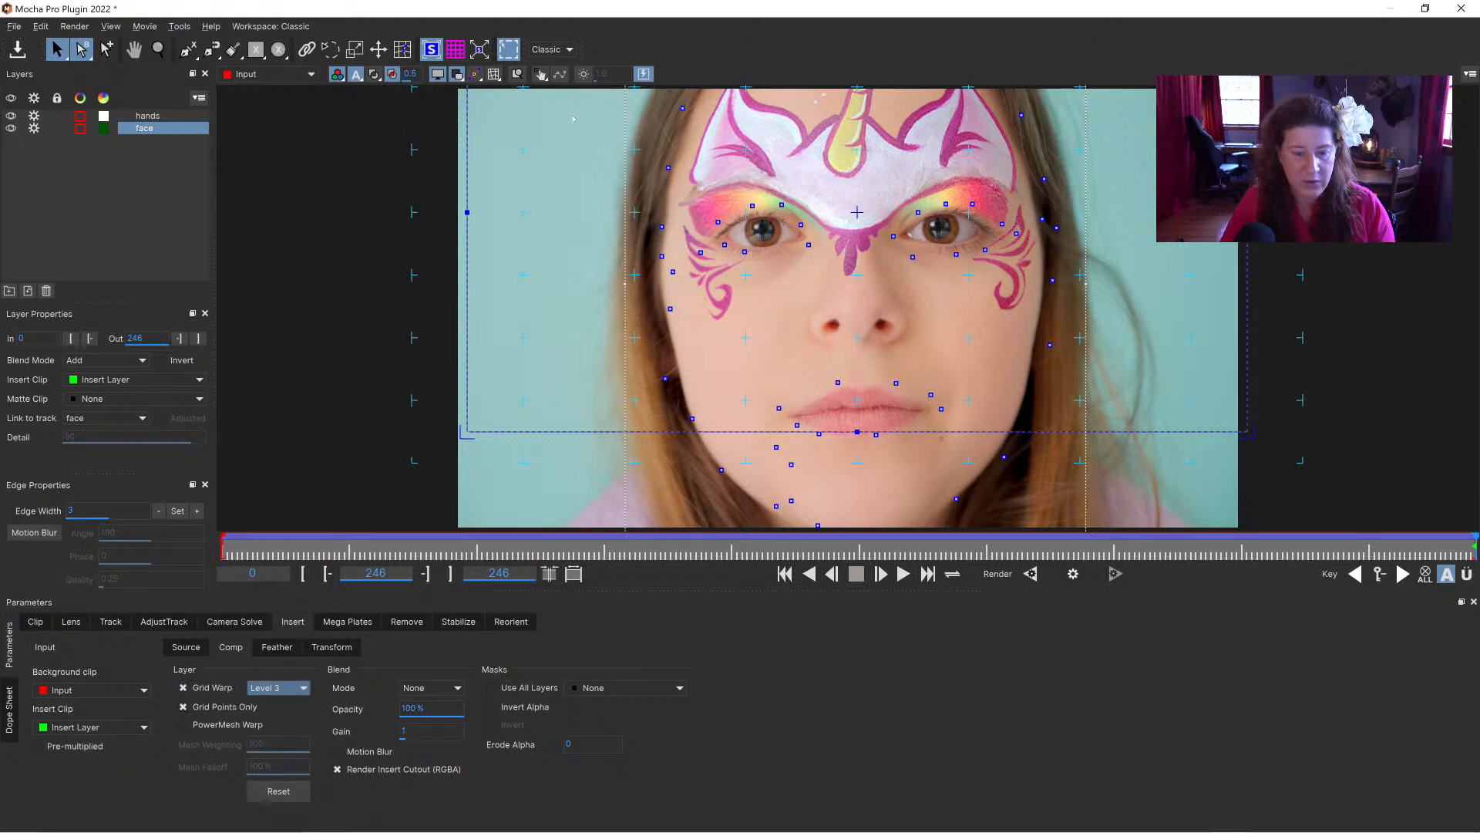
left_click(432, 50)
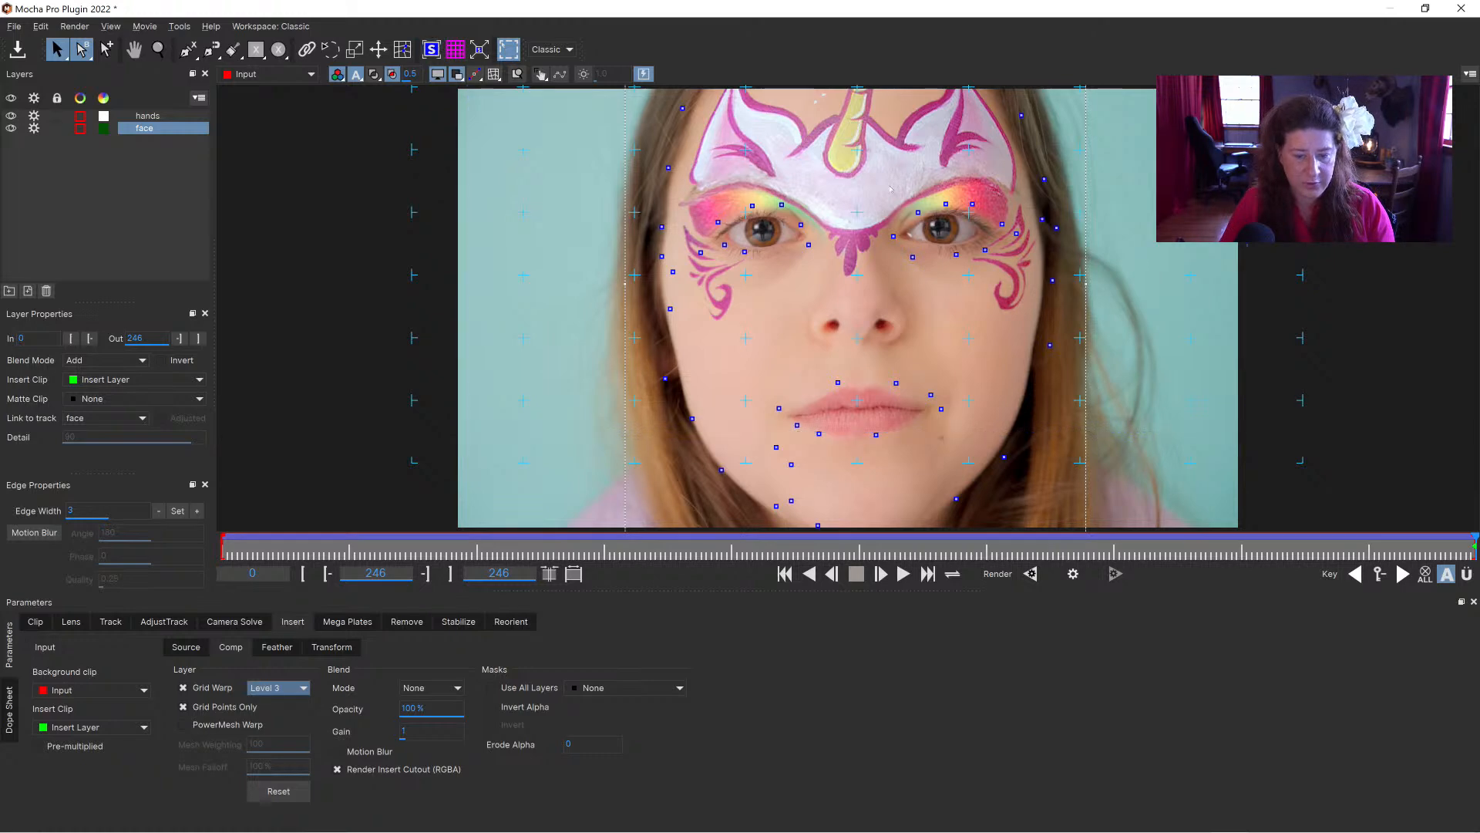
Step: Warp the grid points around the image-left eye and nose bridge to fit the paint to the eyelid, cheek and nose
left_click(158, 49)
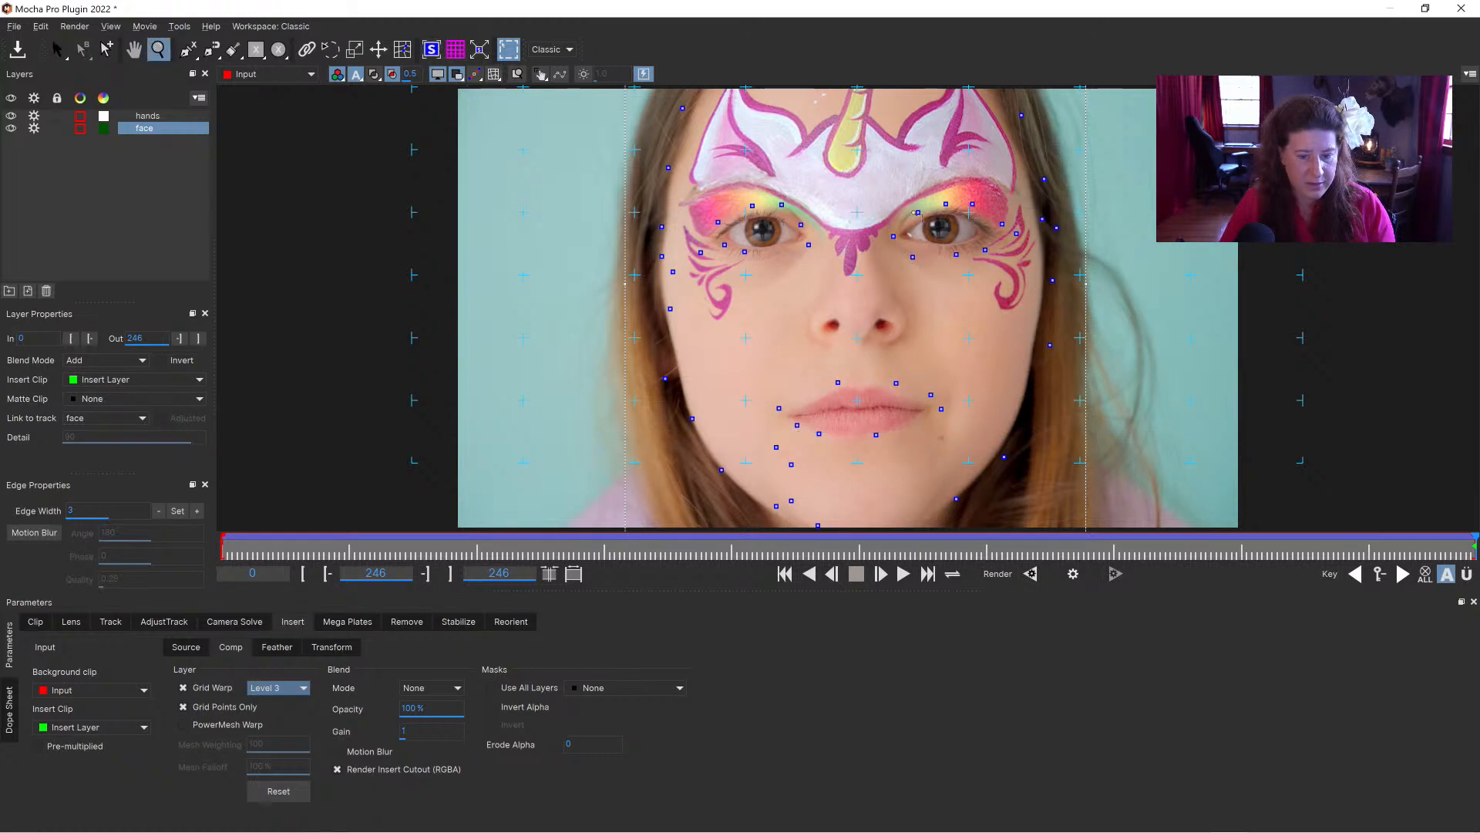
left_click(883, 106)
left_click_drag(884, 105, 1010, 209)
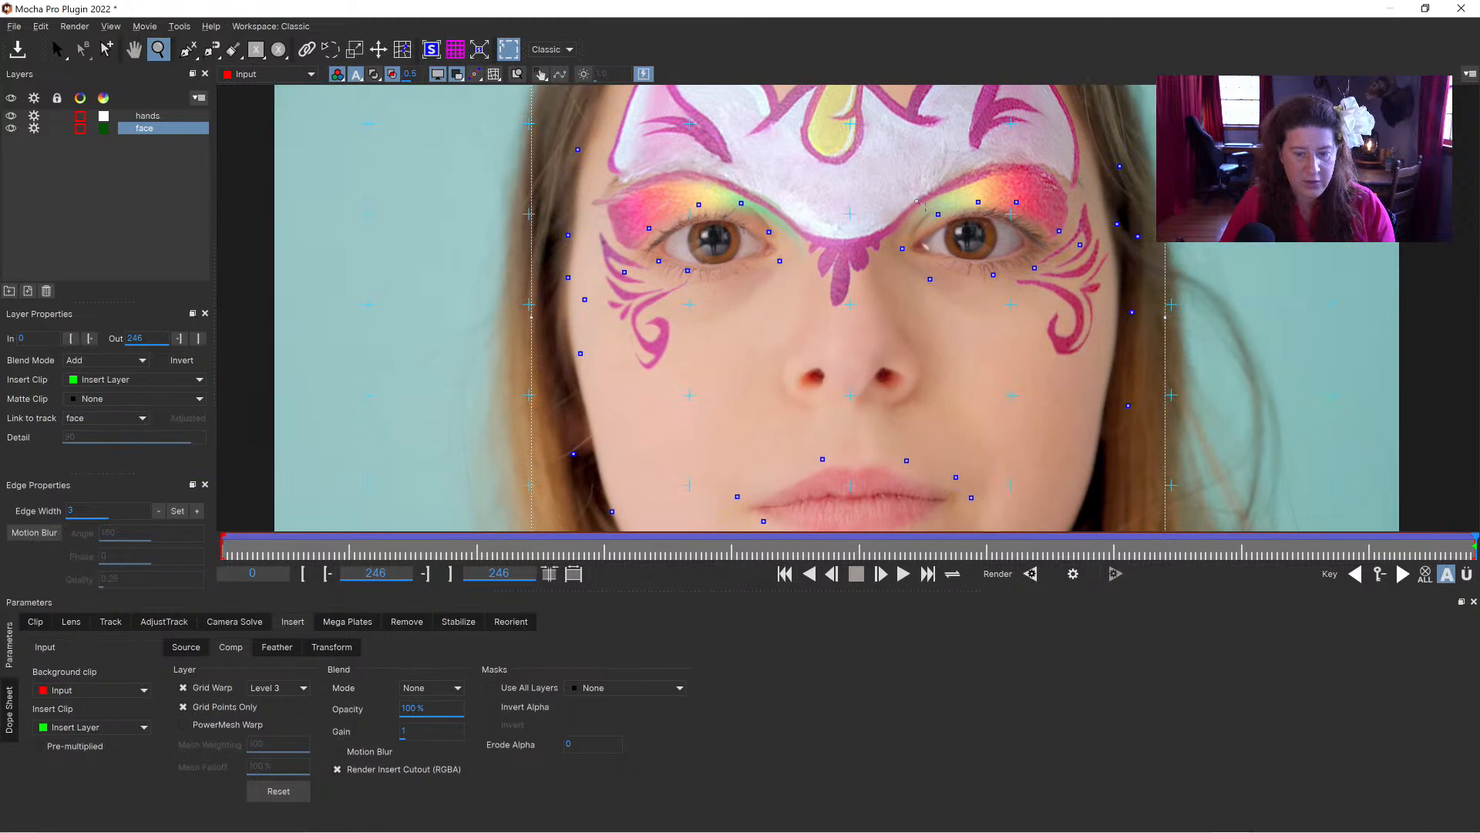
key("s")
left_click_drag(687, 214, 682, 202)
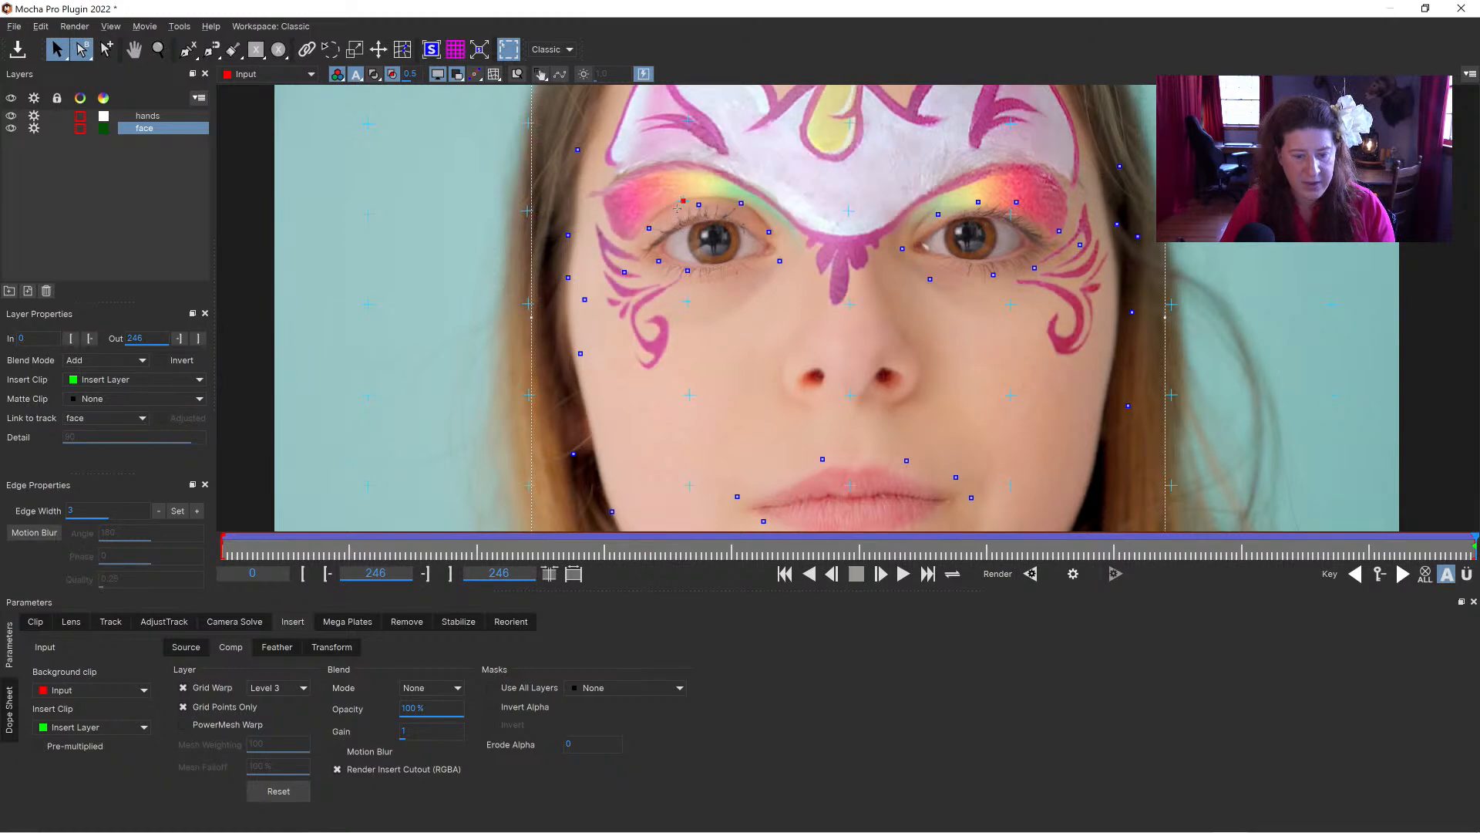
left_click_drag(685, 306, 675, 311)
left_click_drag(846, 307, 866, 306)
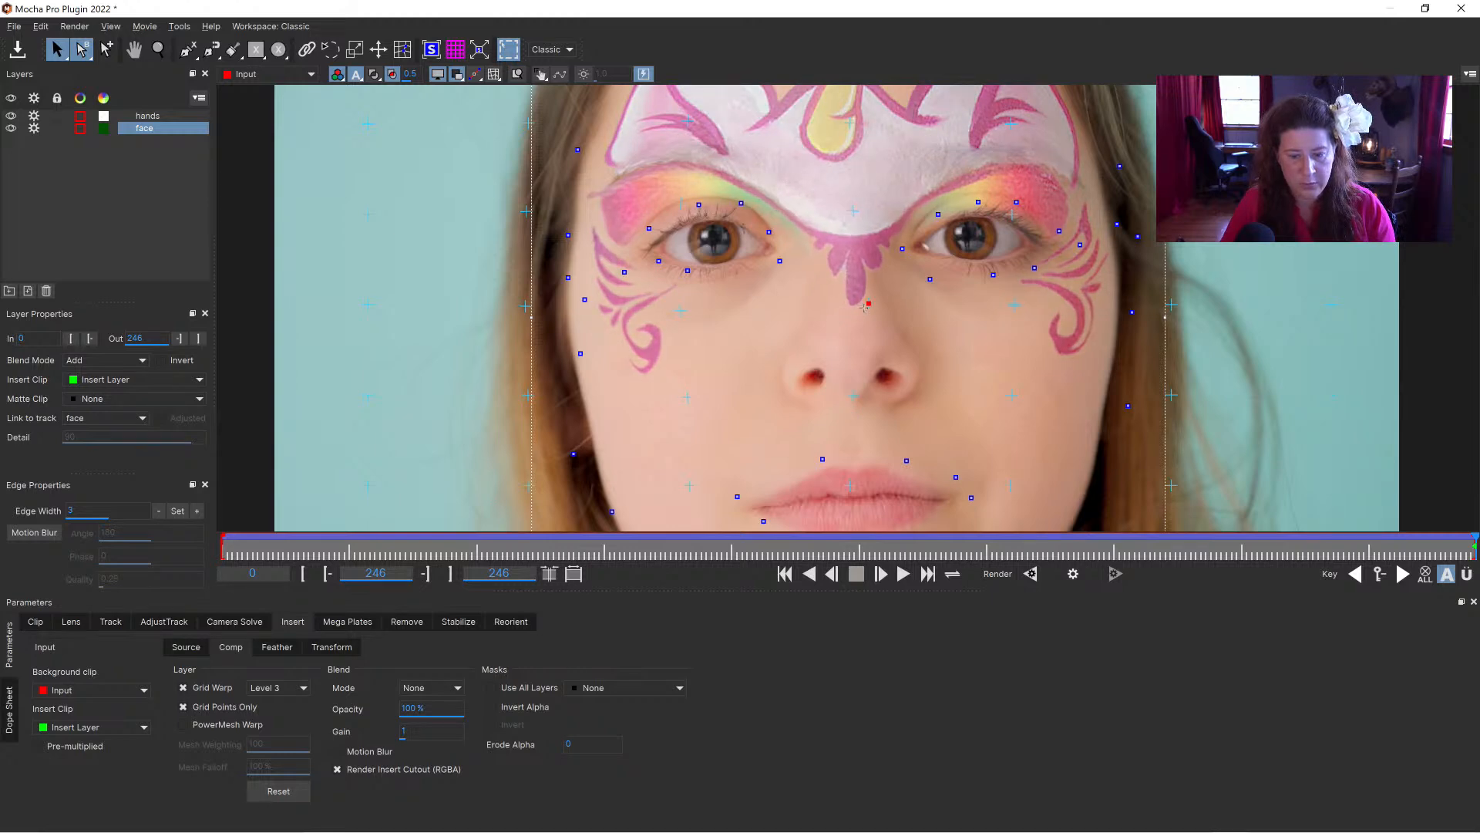
Step: Adjust the grid points above the image-right eye and beside that cheek to fit the paint to that side
left_click_drag(1010, 217, 1008, 206)
left_click(1171, 396)
left_click_drag(1154, 399, 1154, 411)
left_click_drag(1168, 307, 1174, 308)
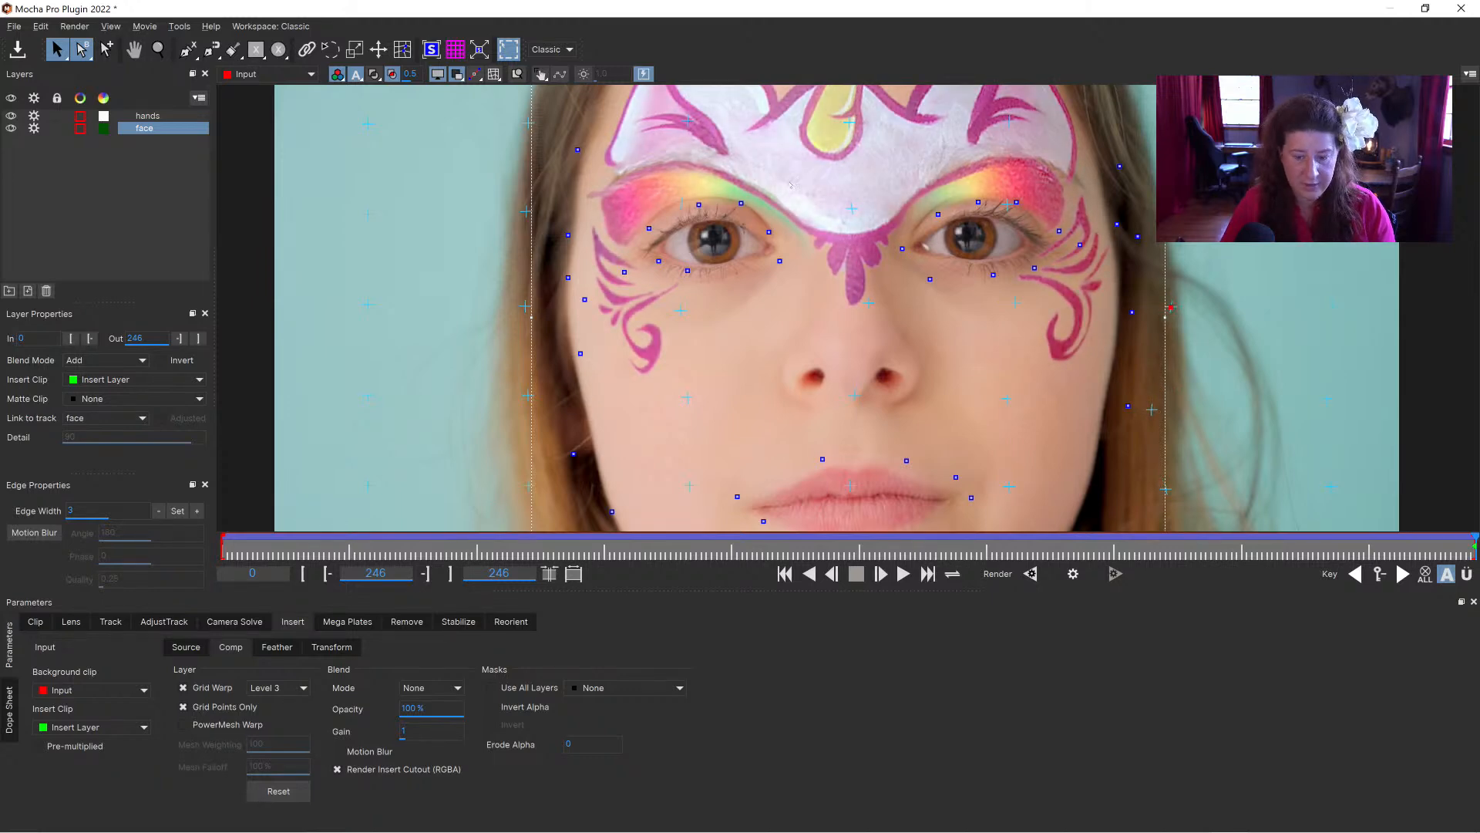
Step: Shift the grid points above the forehead to reshape the unicorn horn and the ear beside it
key("x")
left_click_drag(838, 277, 829, 389)
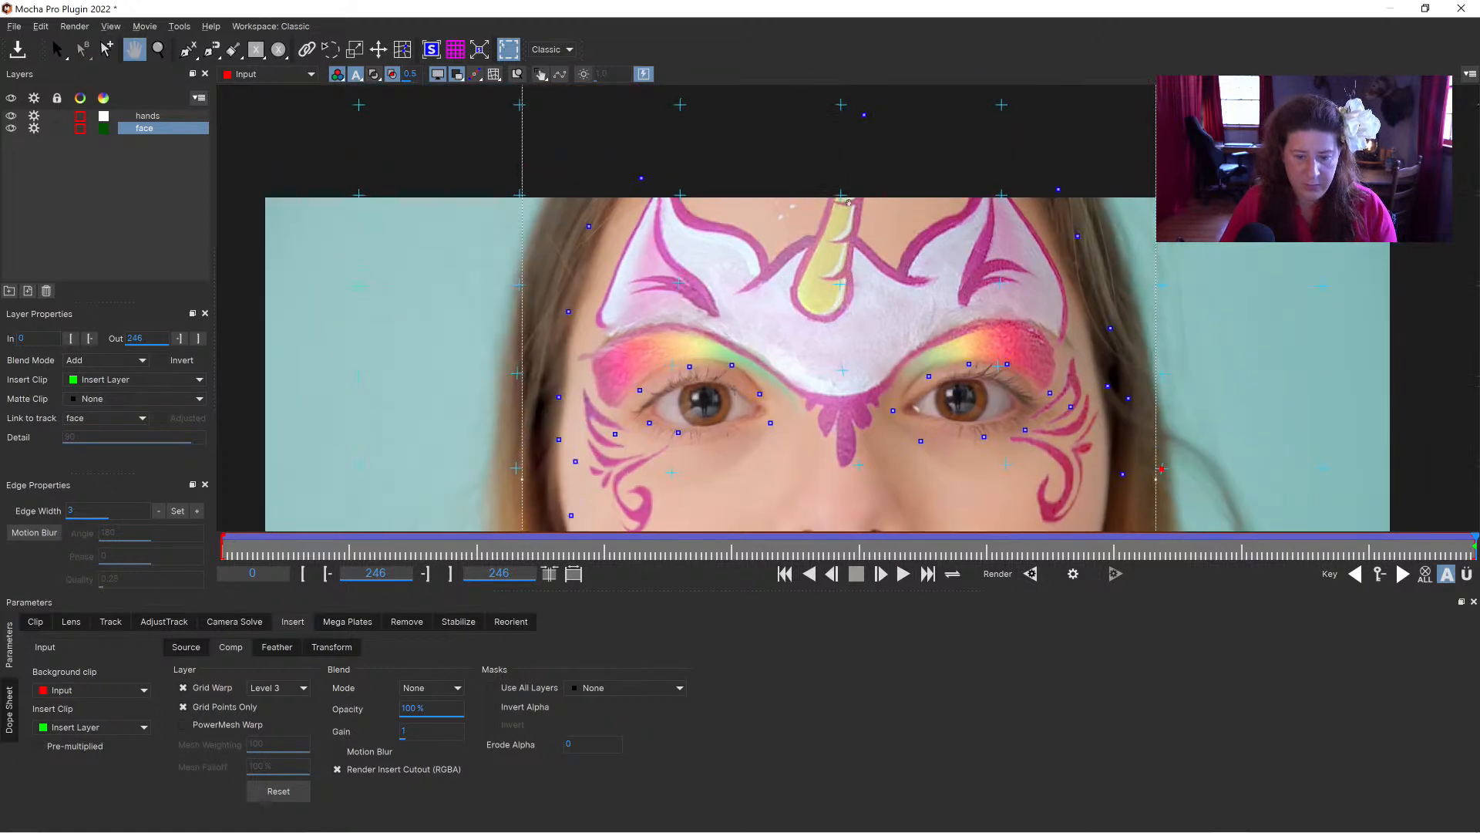
left_click_drag(841, 106, 804, 92)
left_click_drag(840, 194, 821, 192)
left_click_drag(683, 193, 704, 193)
left_click_drag(823, 193, 818, 192)
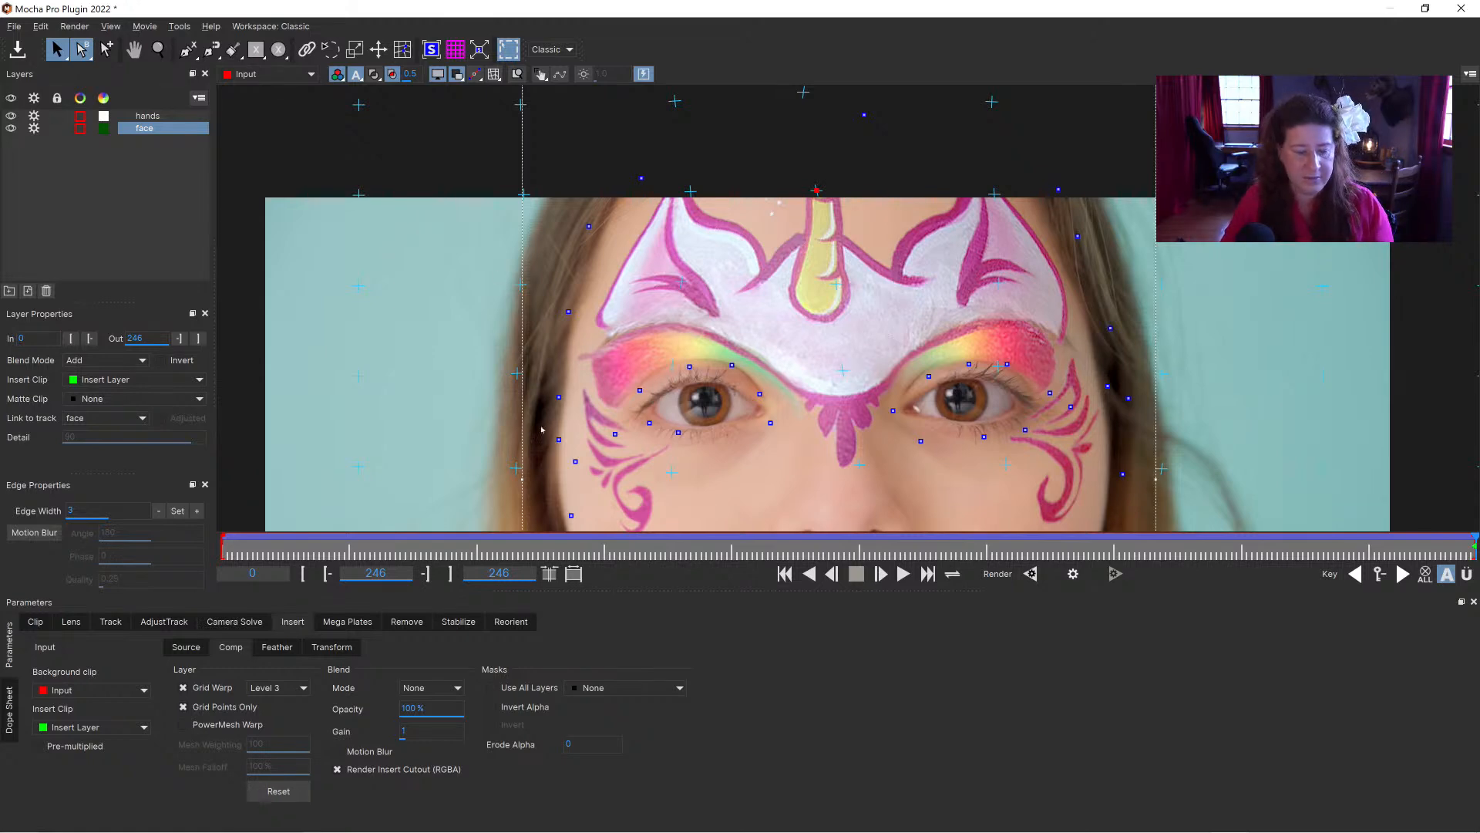
Step: Scrub through the shot to check the warped paint, stop at frame 118, and turn on motion blur for the insert
left_click(158, 49)
left_click_drag(808, 248, 884, 272)
key("x")
key("z")
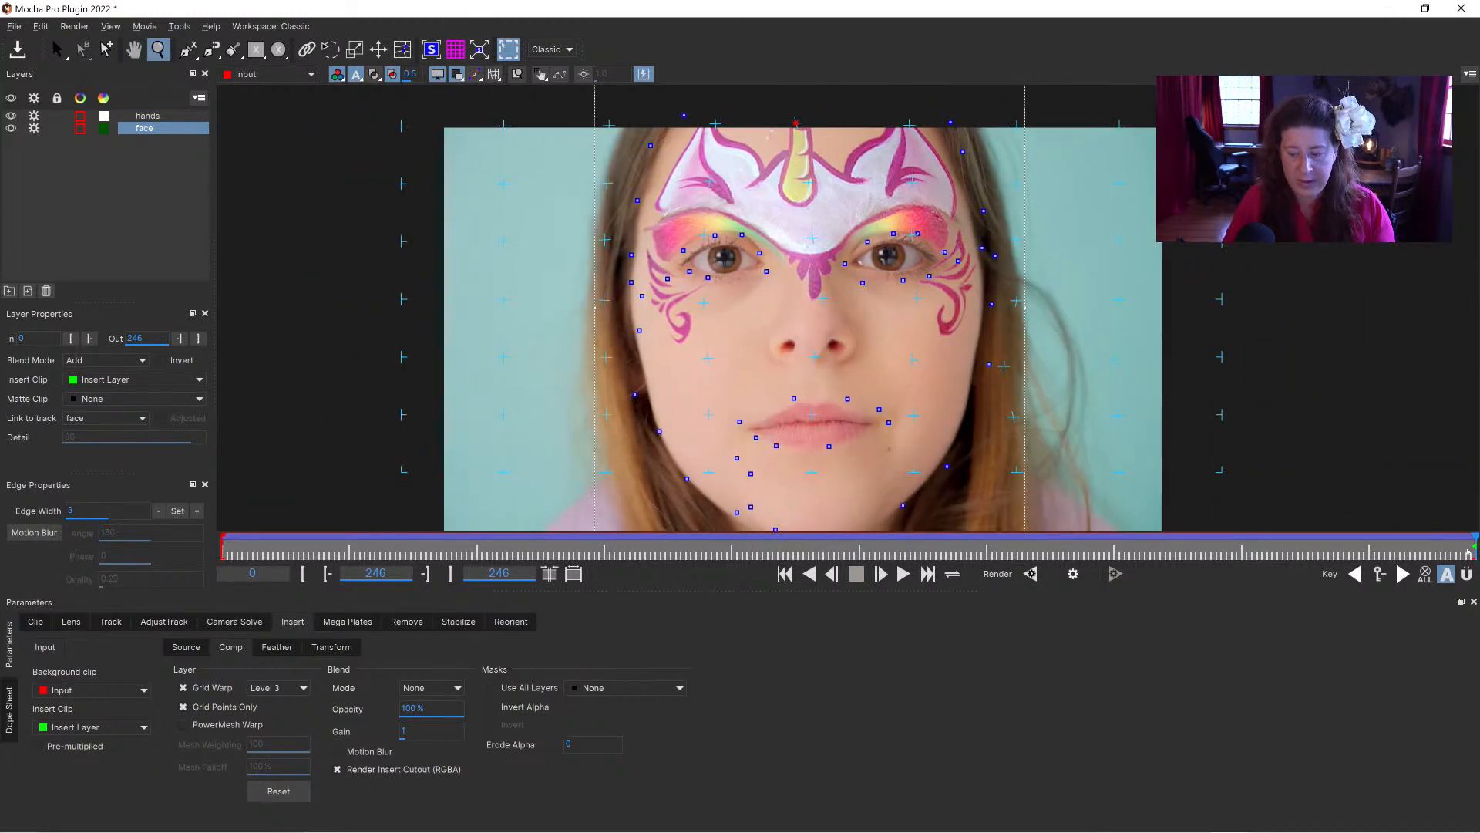
left_click_drag(1469, 548, 92, 550)
left_click_drag(307, 544, 824, 546)
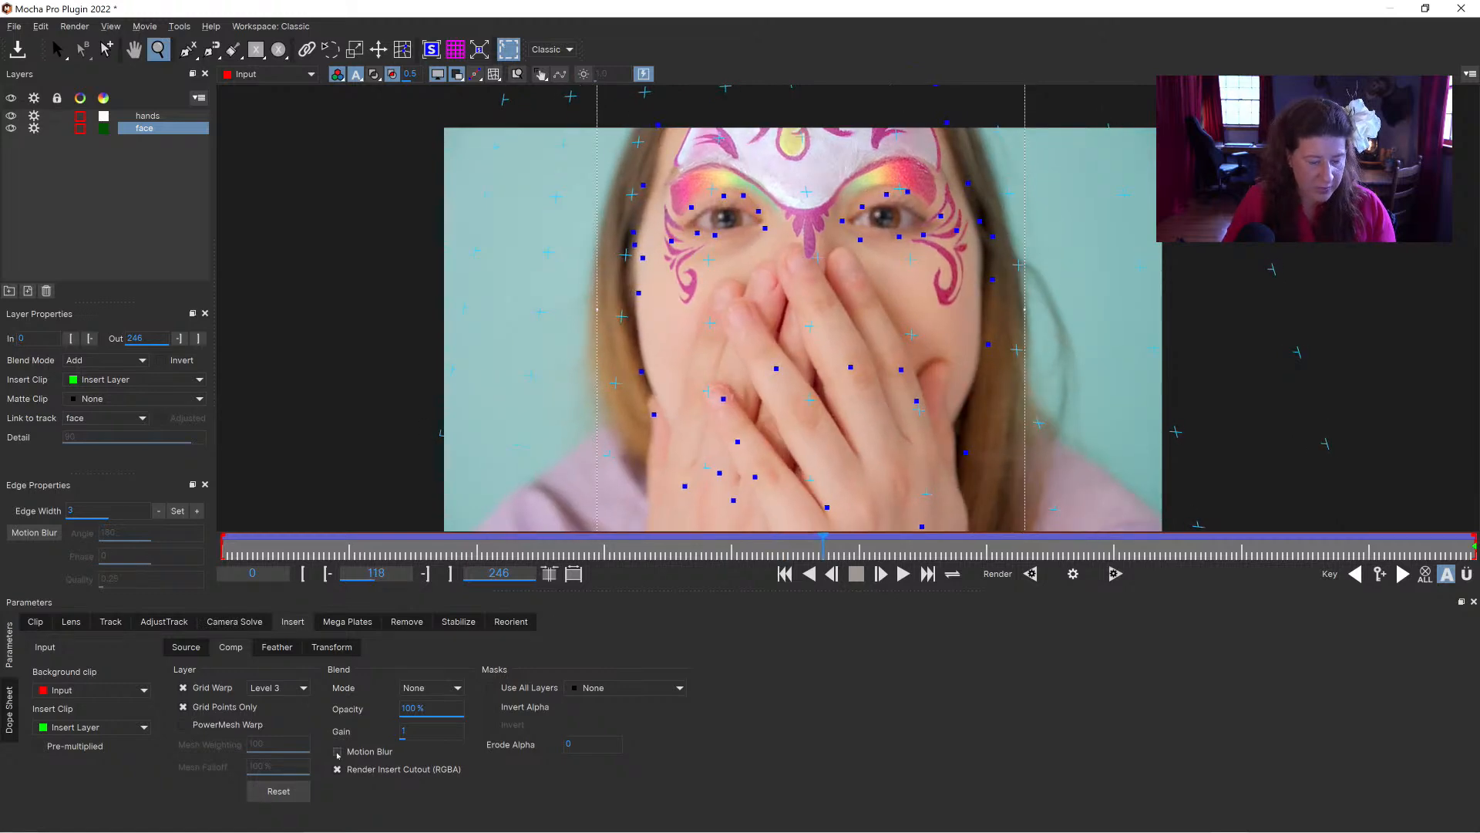
left_click(339, 755)
Step: Try the Overlay and Multiply blend modes on the face paint insert, and return the mode to None
left_click(427, 688)
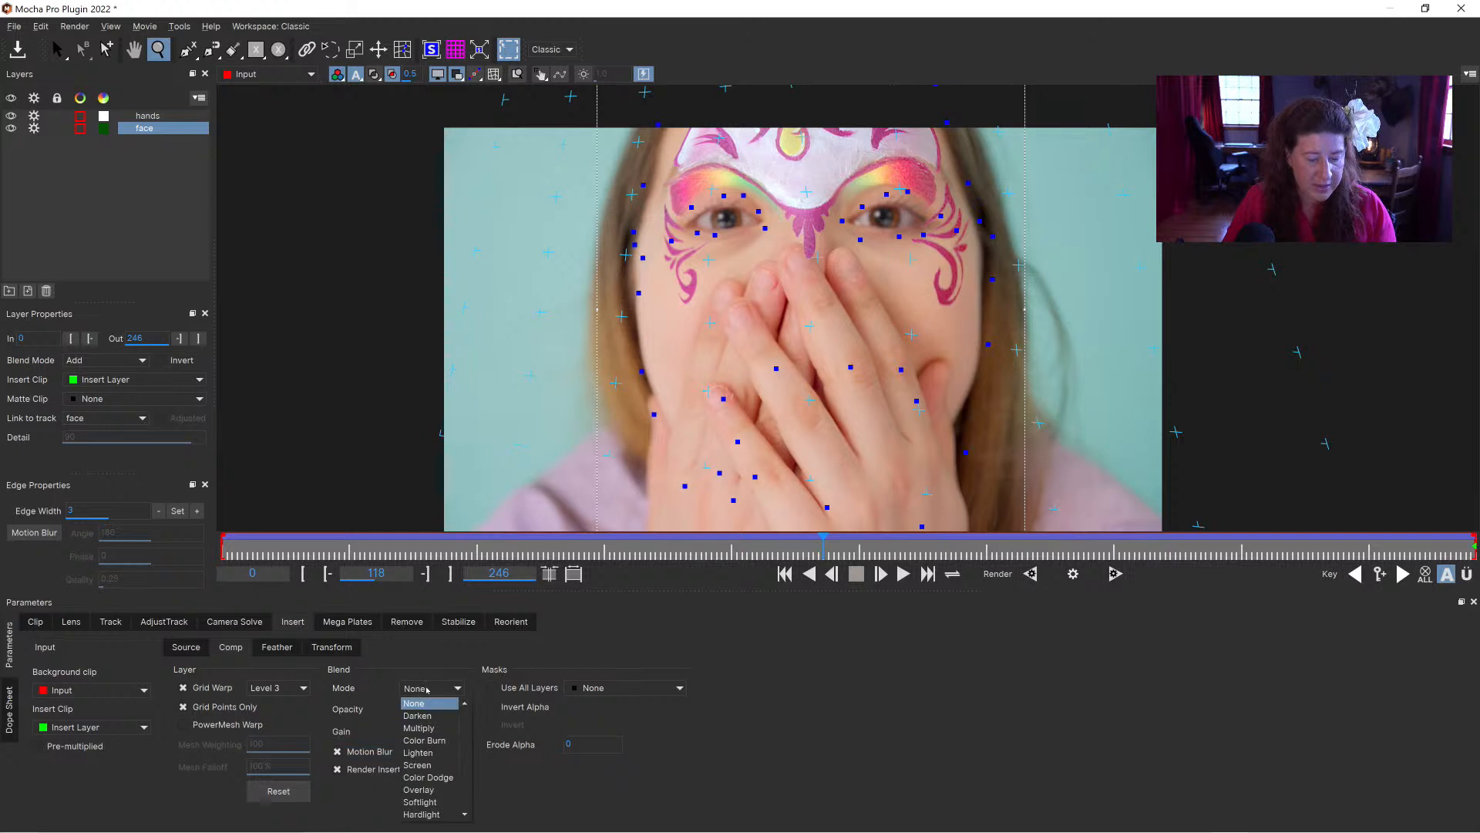
left_click(427, 790)
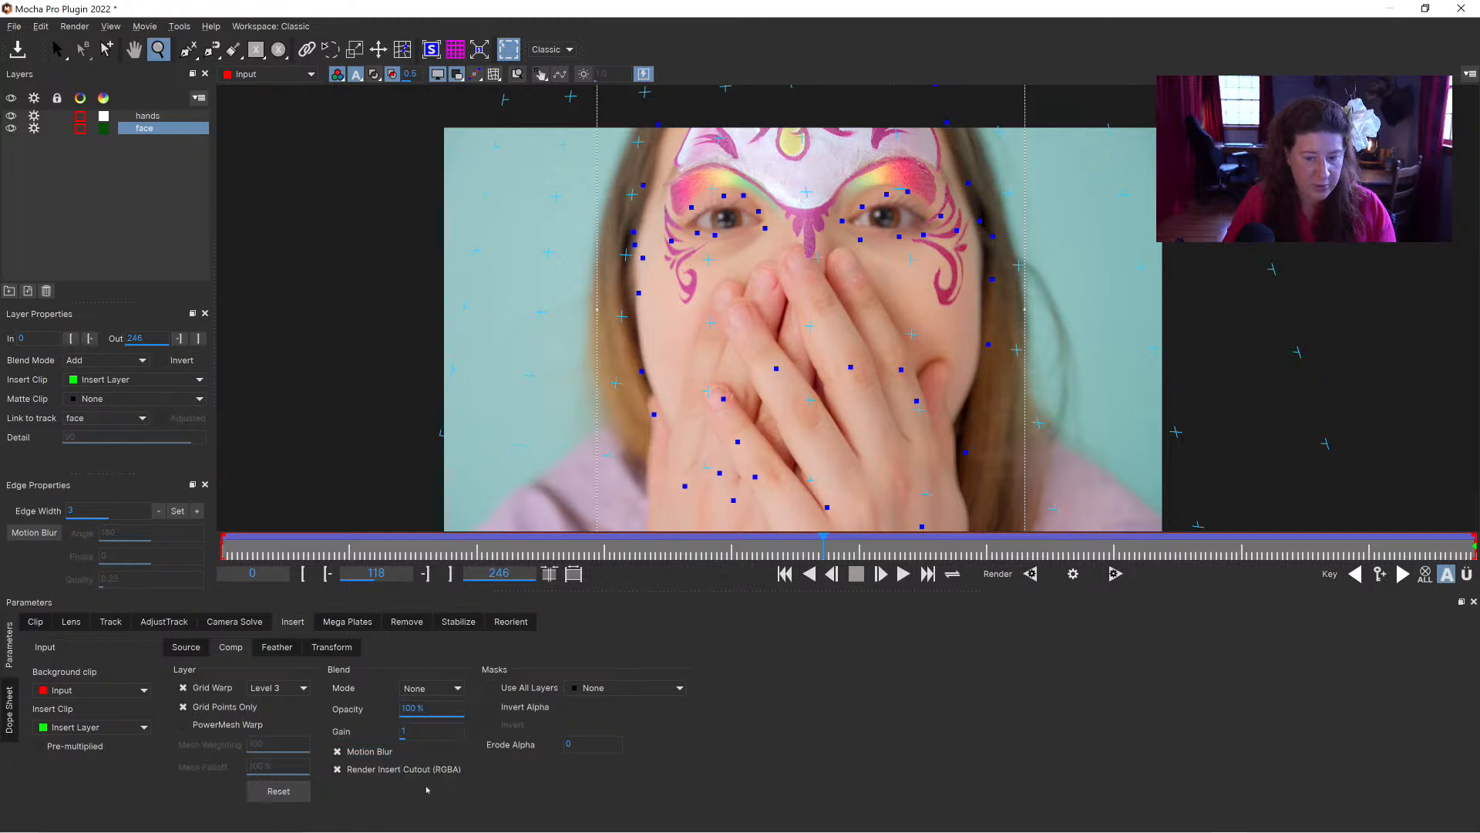
left_click(433, 694)
left_click(429, 717)
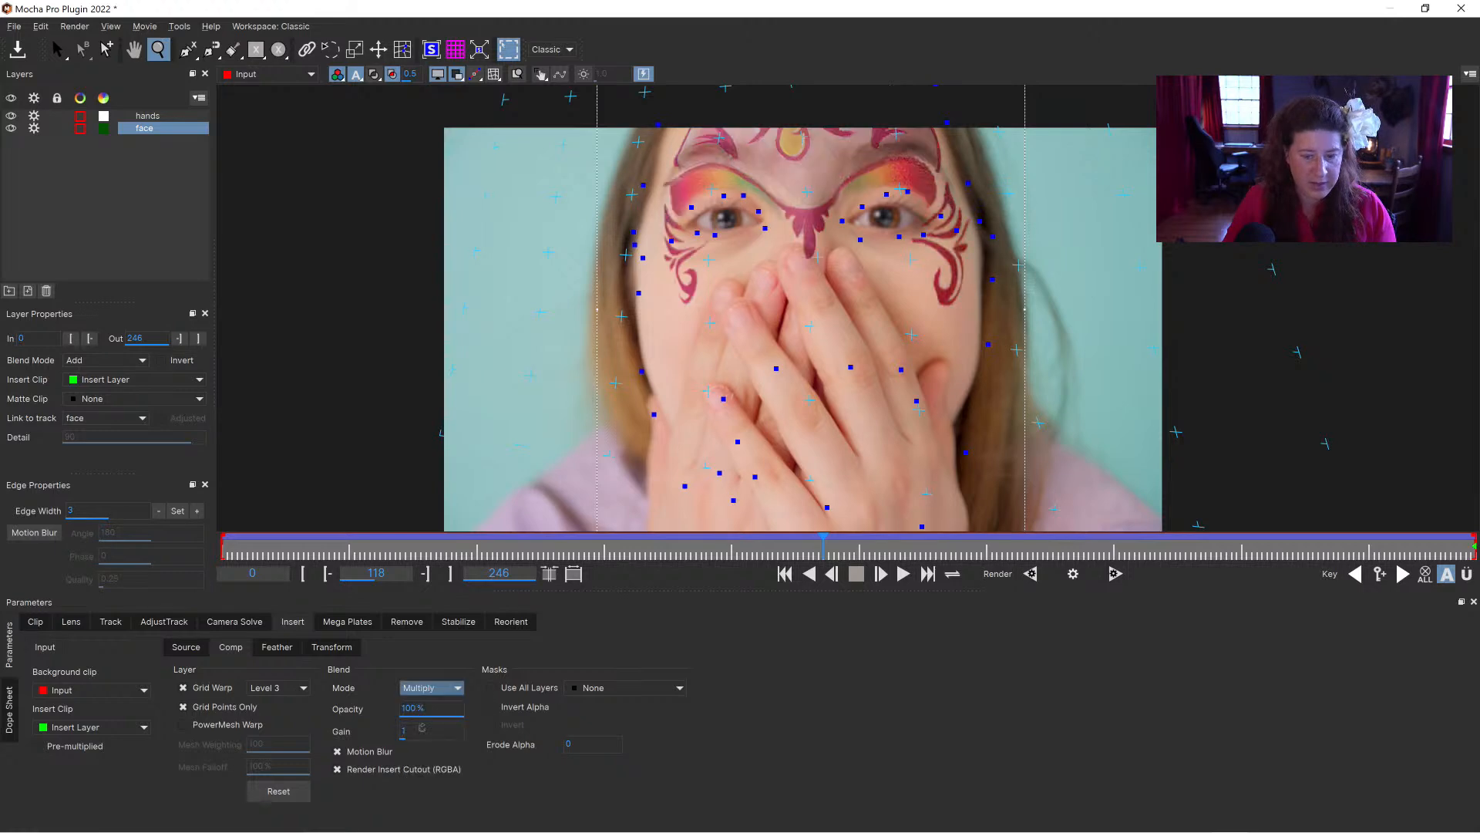
left_click(433, 688)
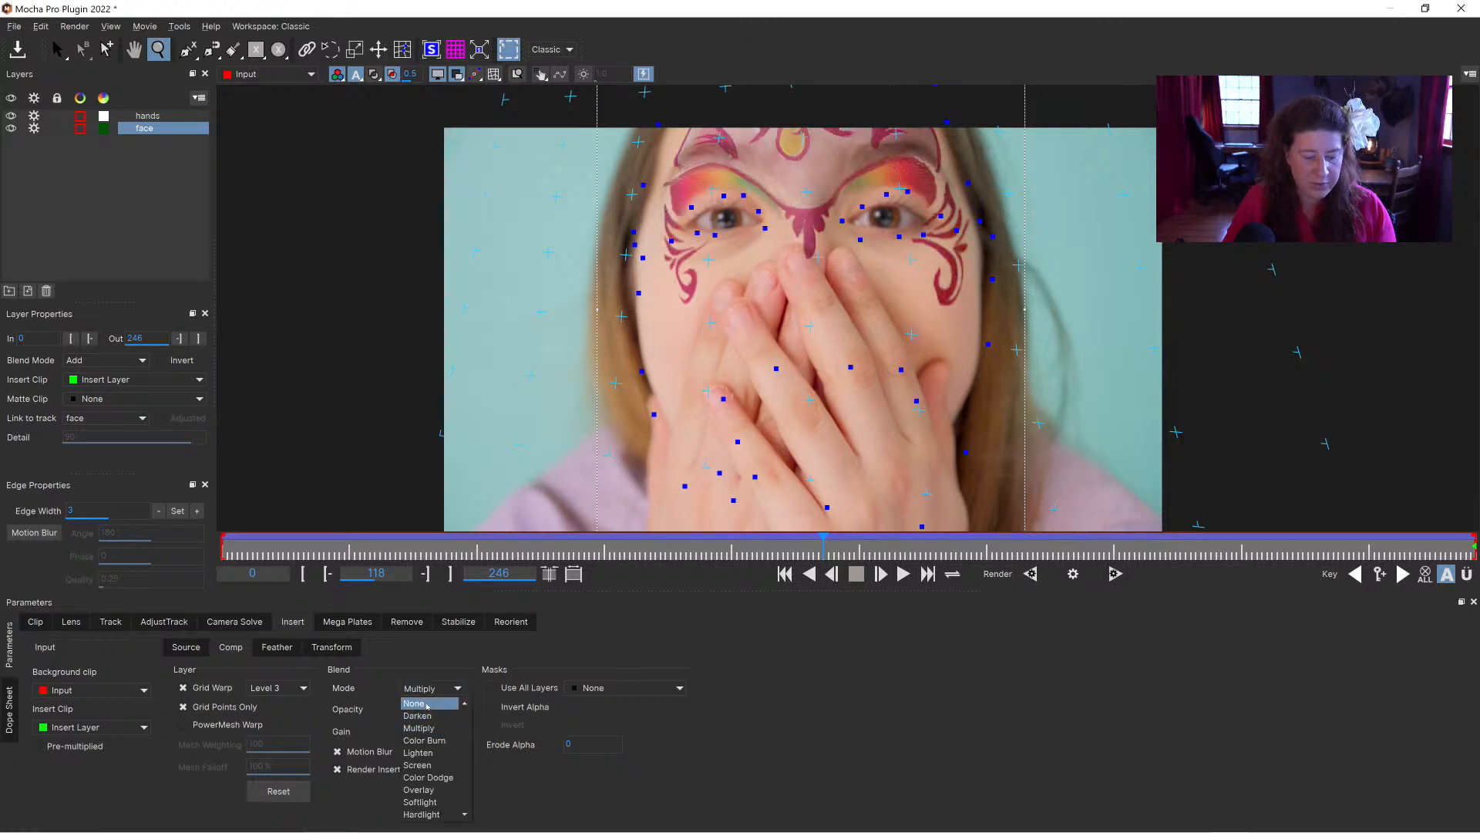
left_click(421, 703)
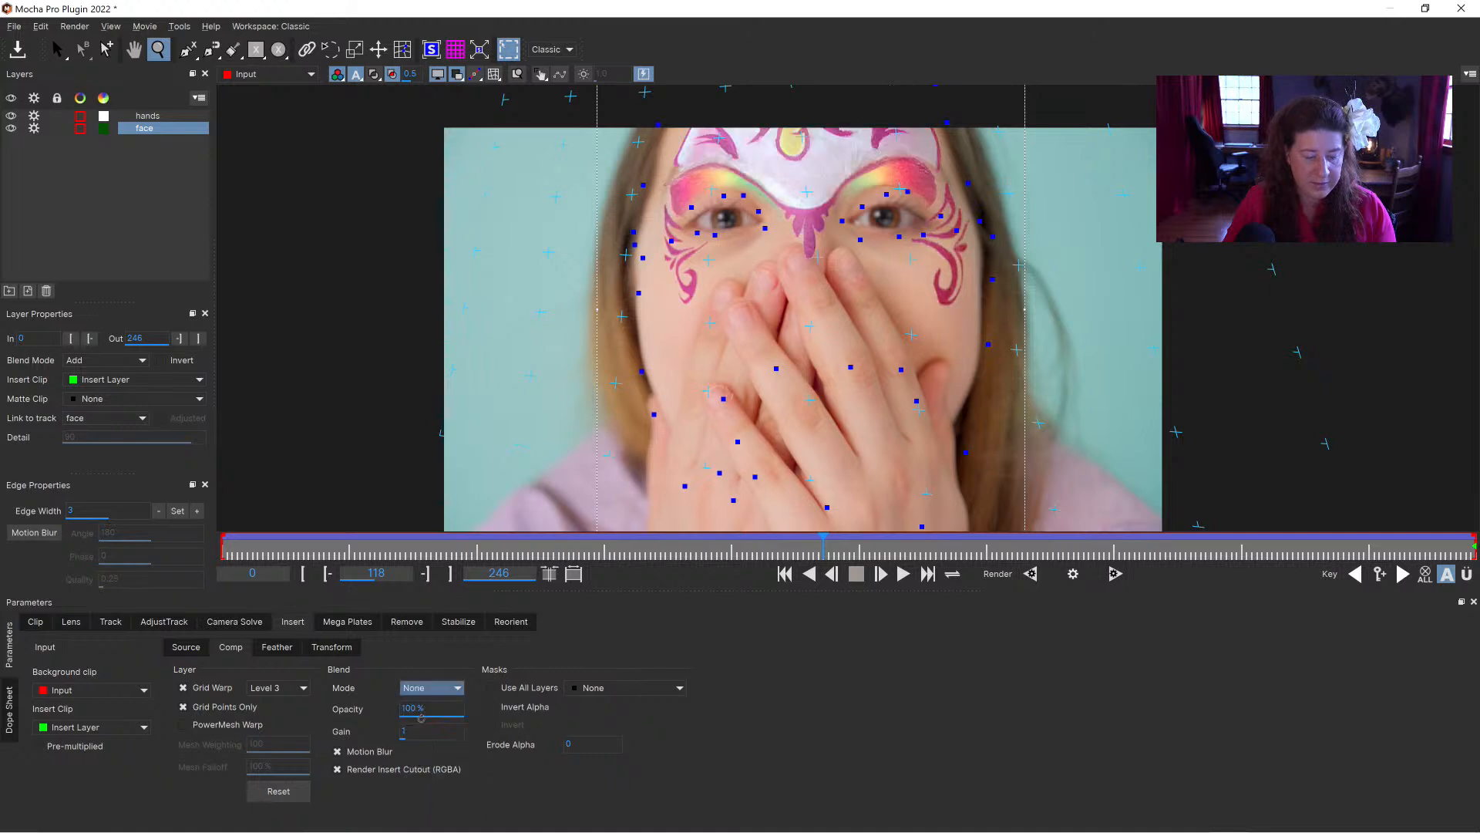
Step: Set the face paint insert's opacity to 95% and inspect the blend around the eyes and forehead up close
double_click(447, 707)
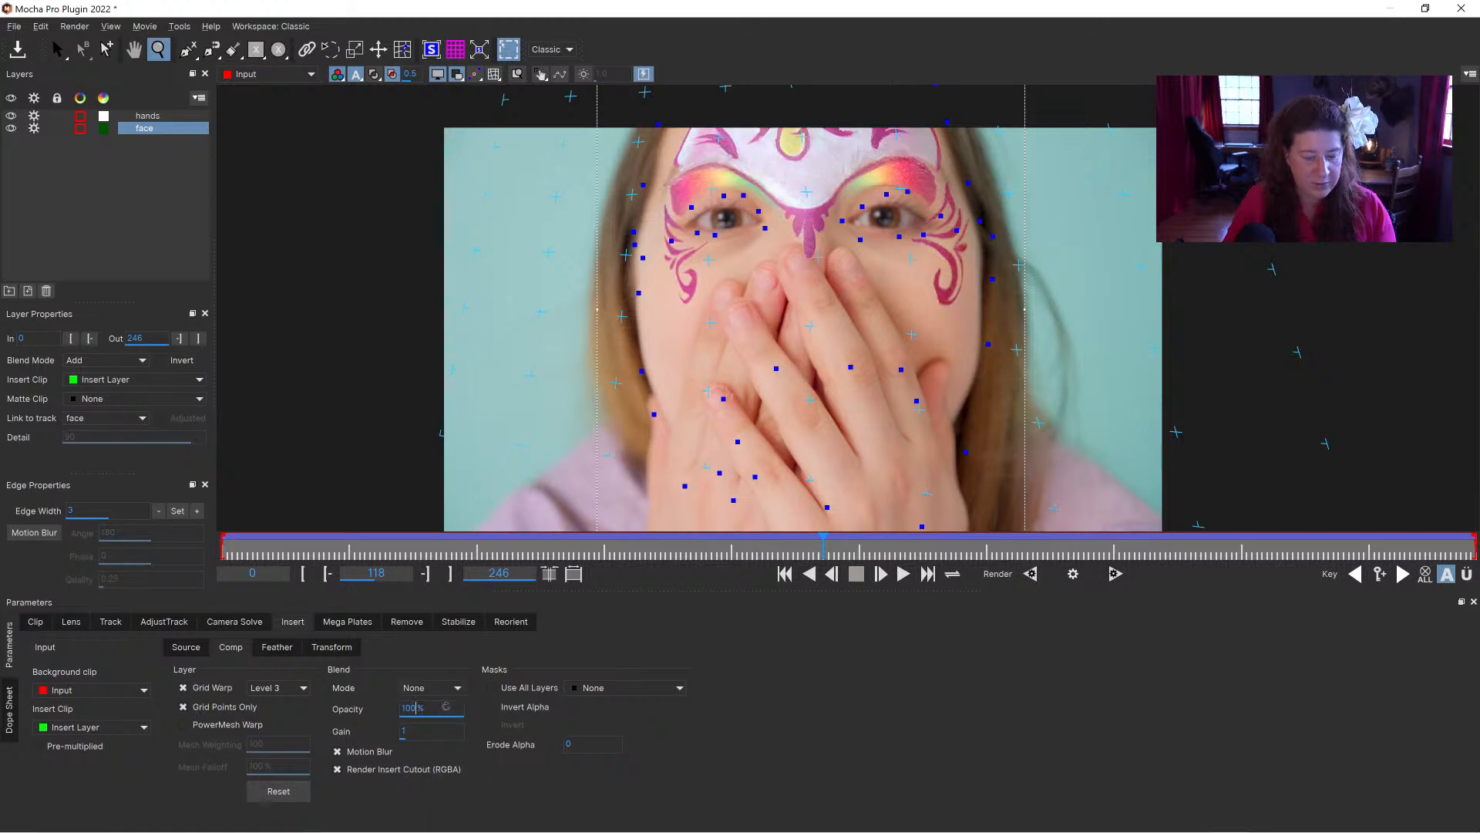
type("95")
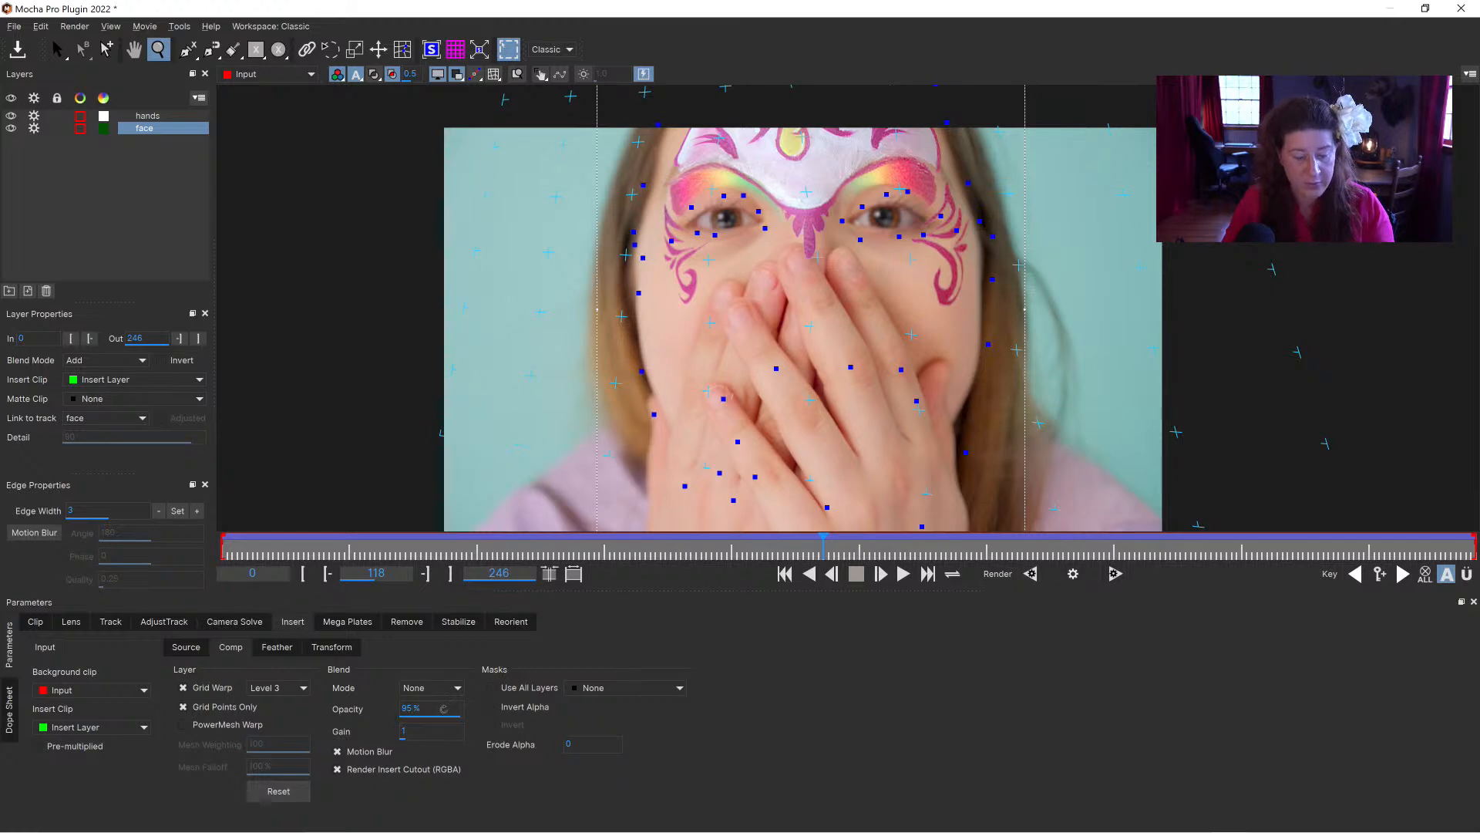
double_click(428, 730)
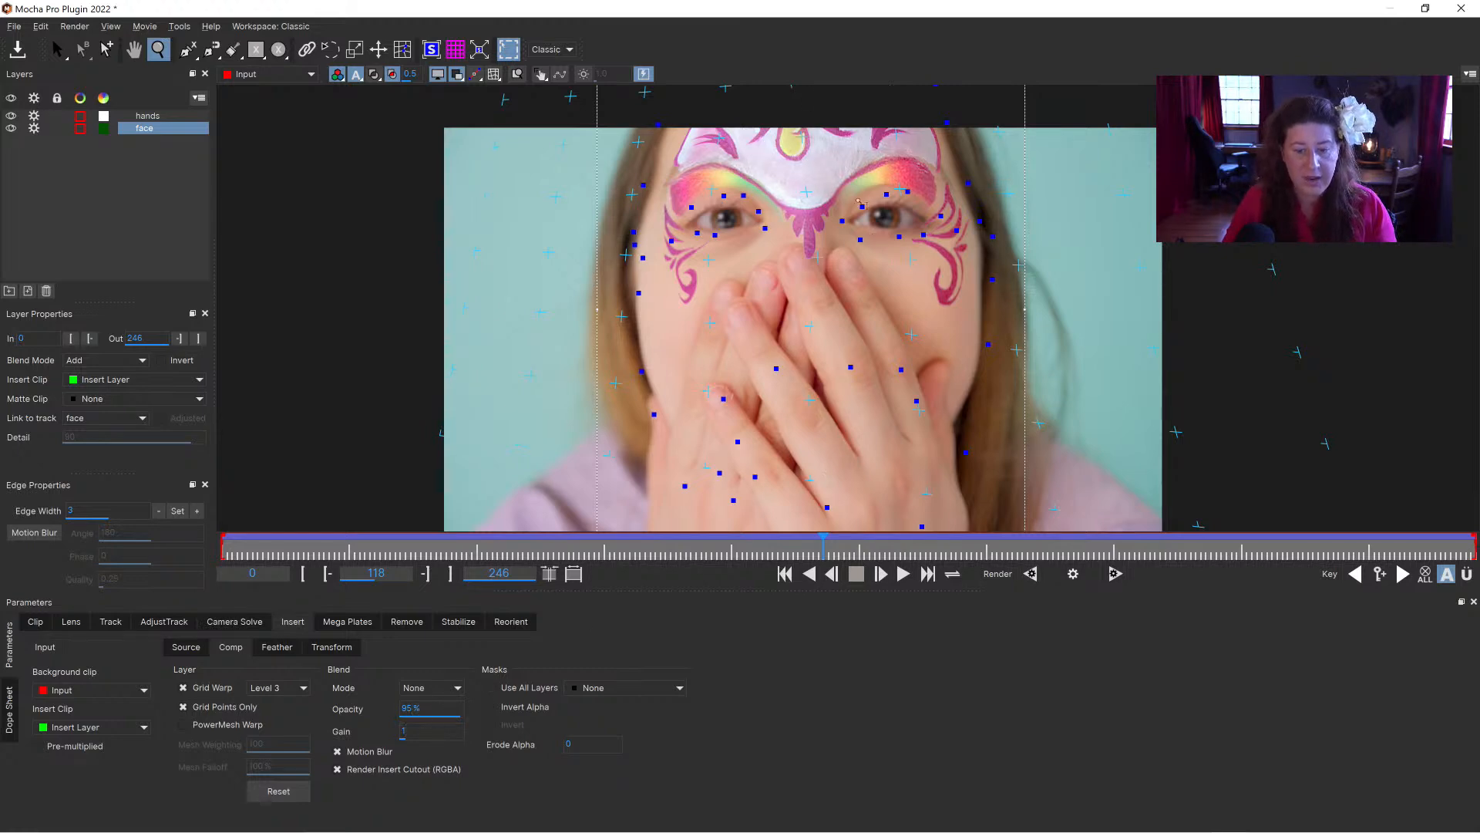
scroll(846, 158, "up", 4)
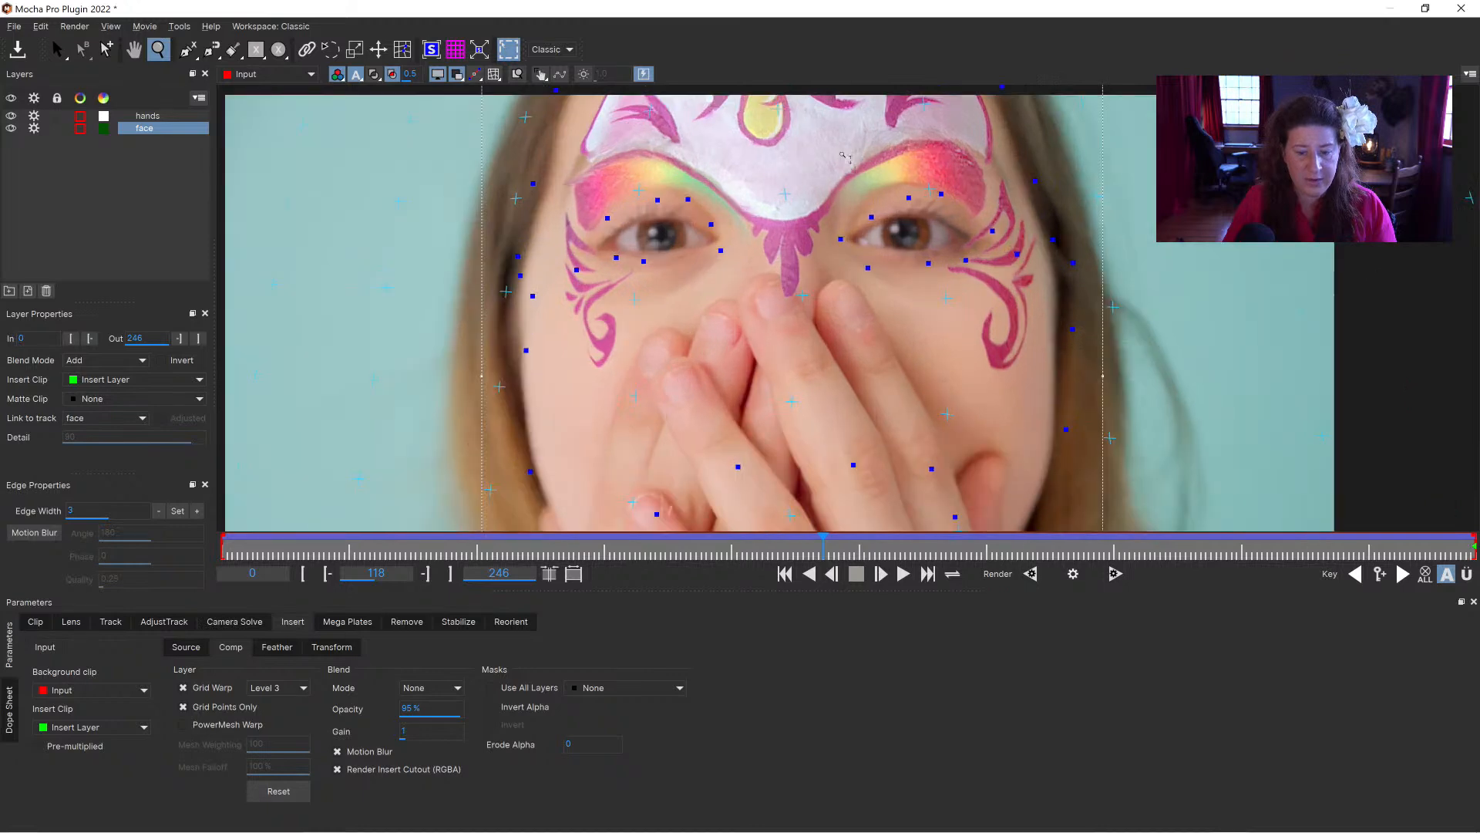
key("x")
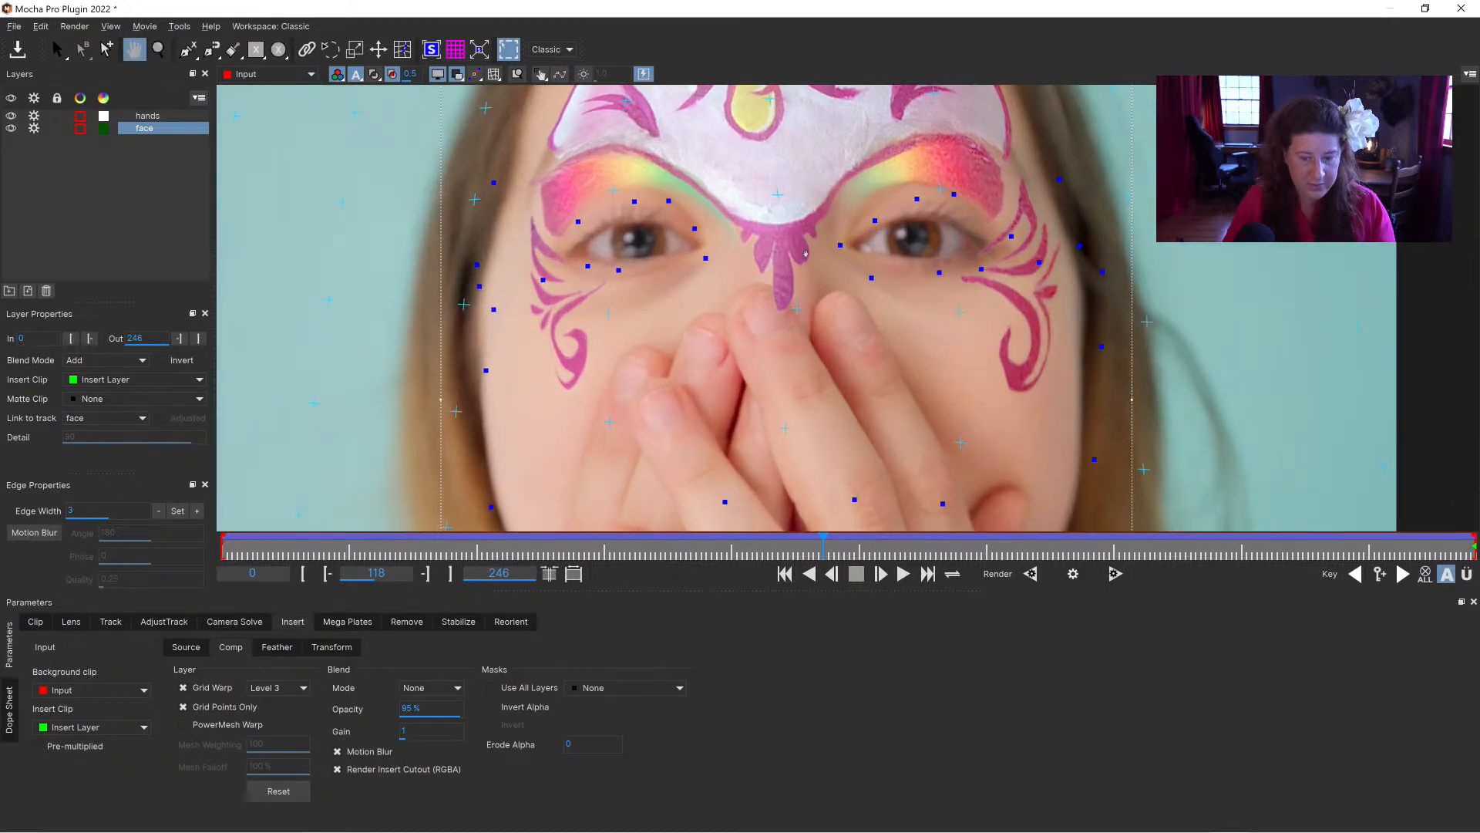
left_click_drag(821, 193, 800, 263)
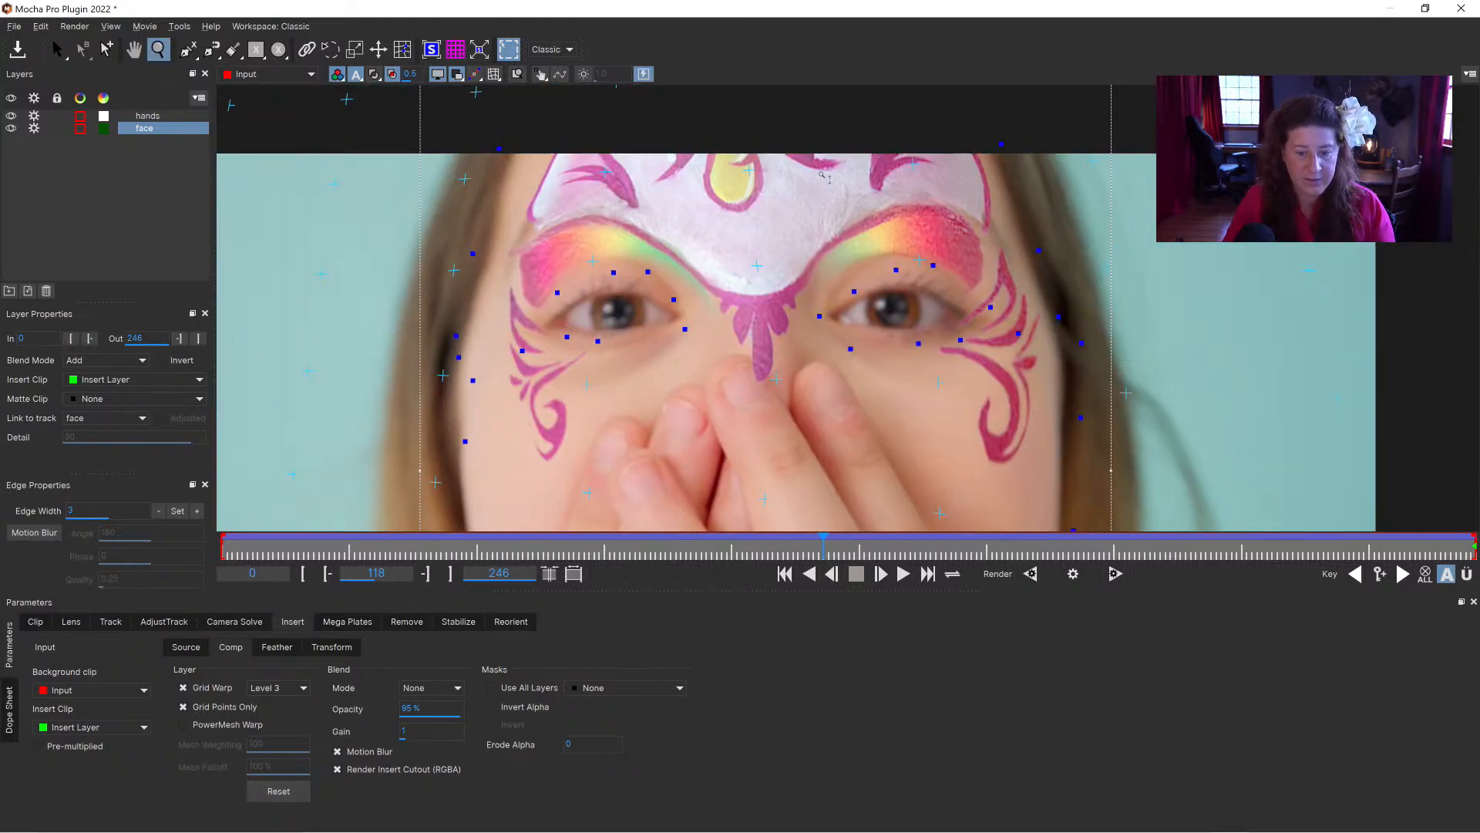
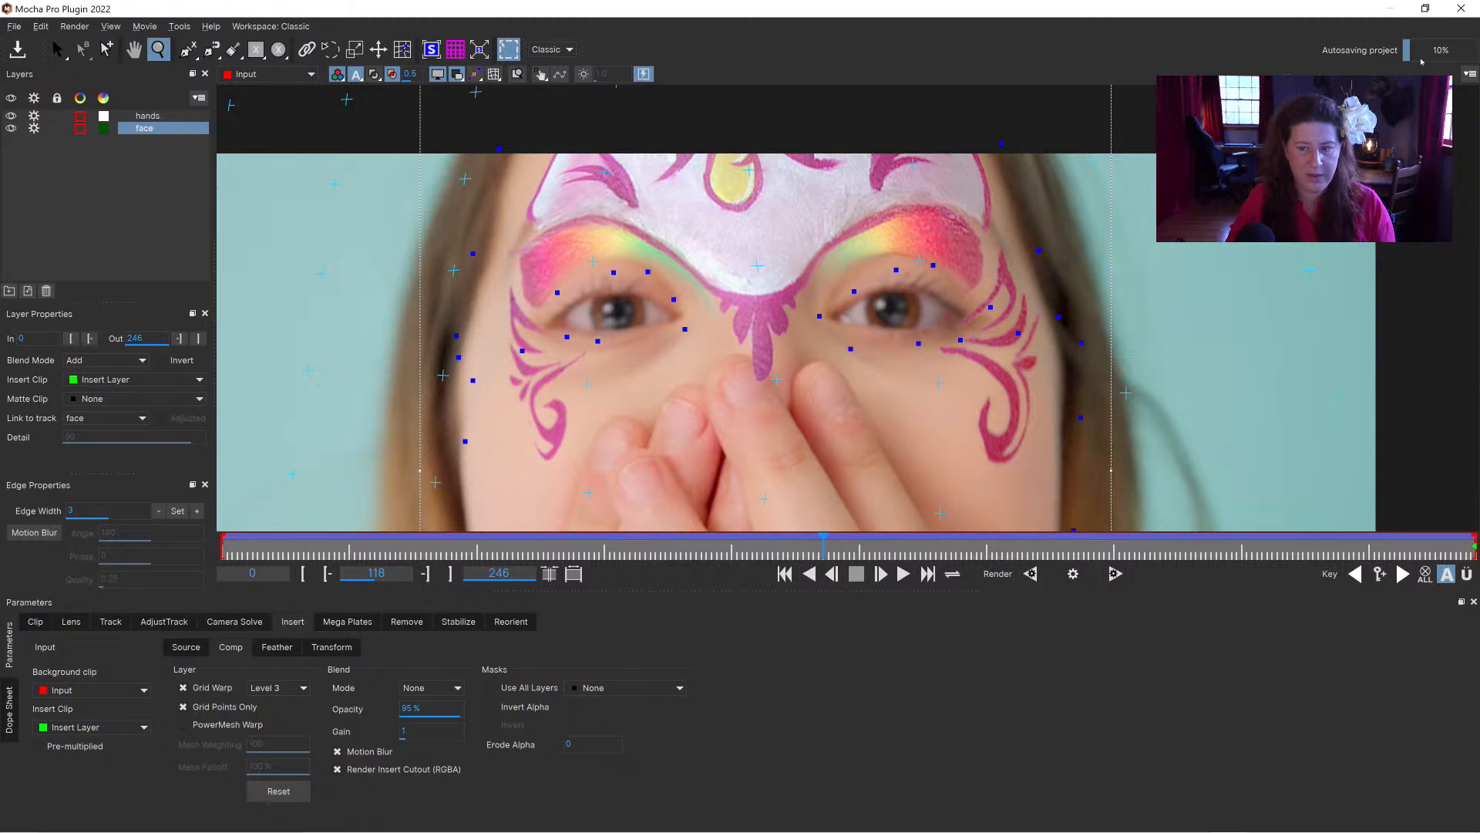
Step: Return to After Effects and turn on the first Mocha Pro effect's module render, set to Insert: Composite
left_click(1461, 8)
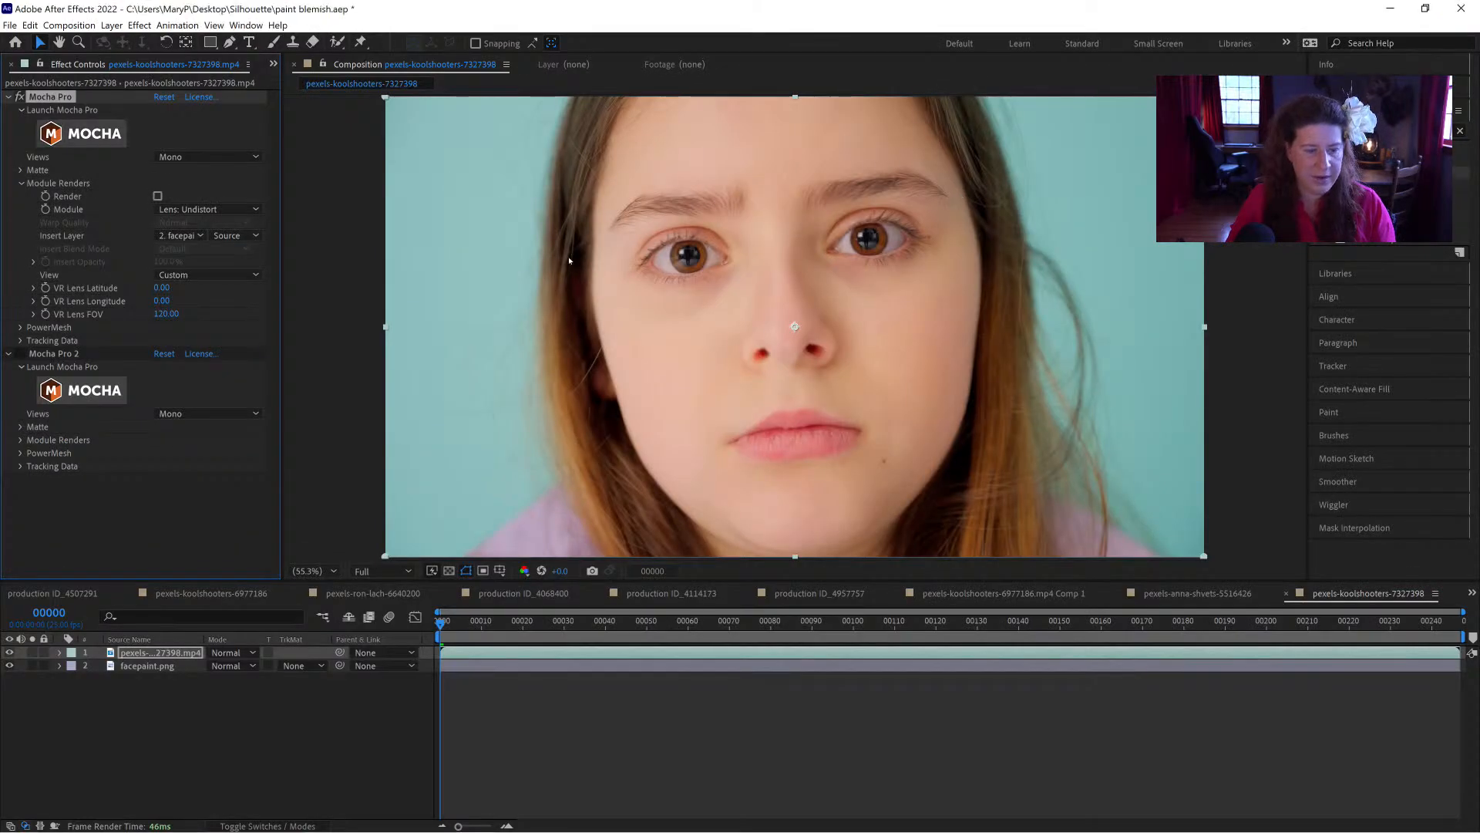
left_click(193, 210)
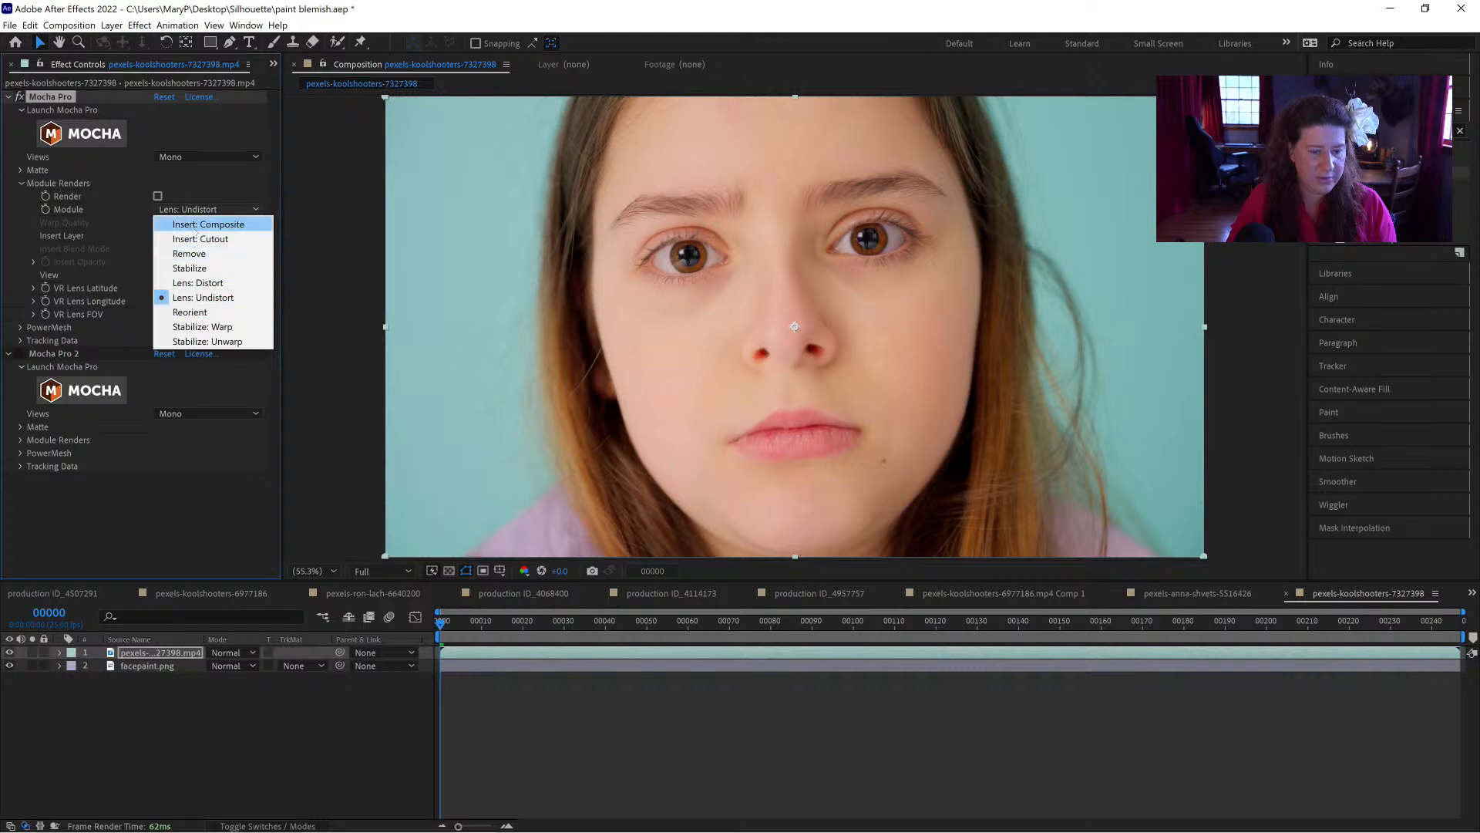
left_click(194, 225)
left_click(157, 197)
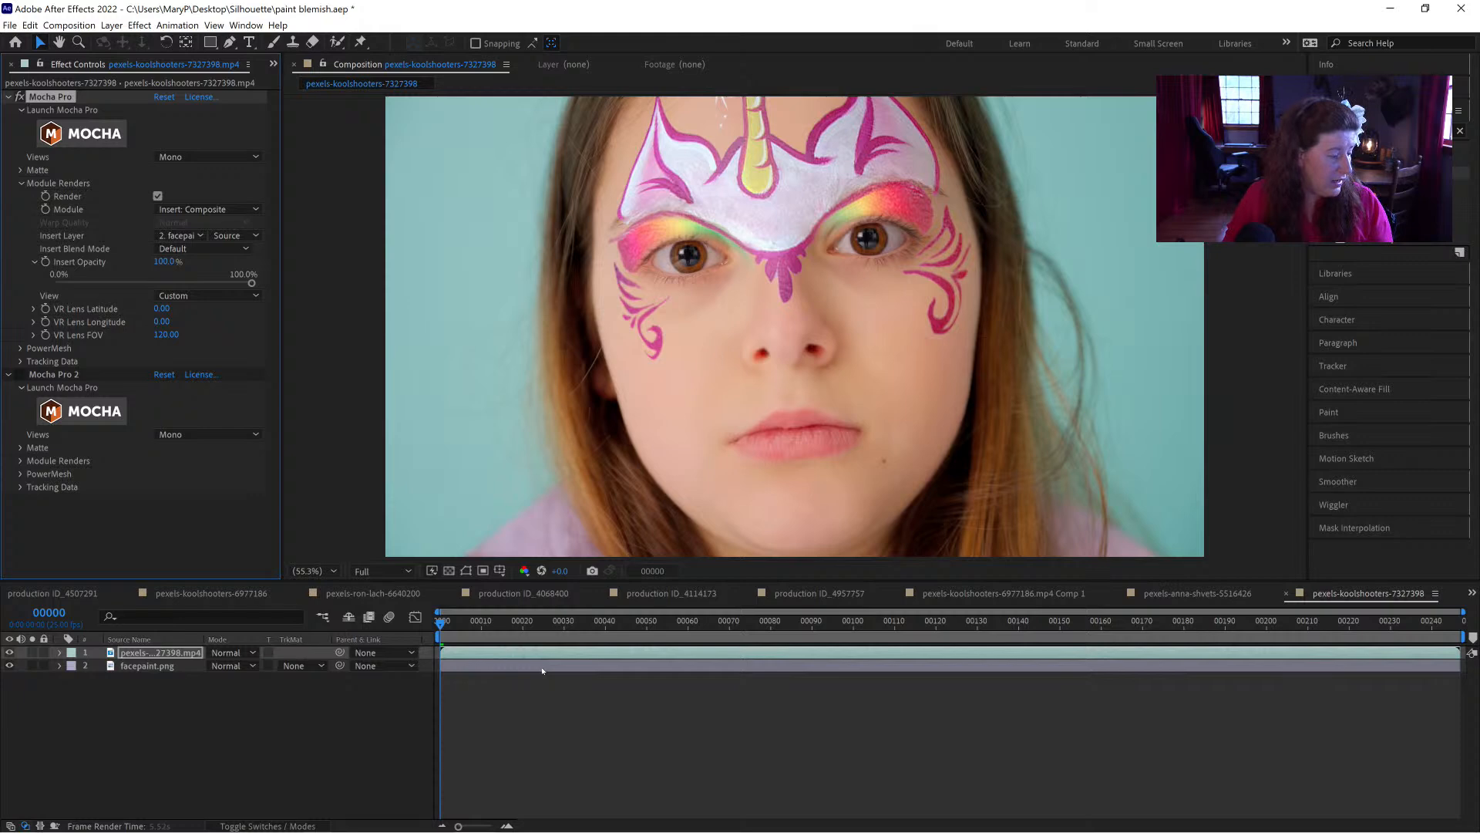
Step: Preview the opening frames of the rendered face paint composite, and return to frame 0
key("space")
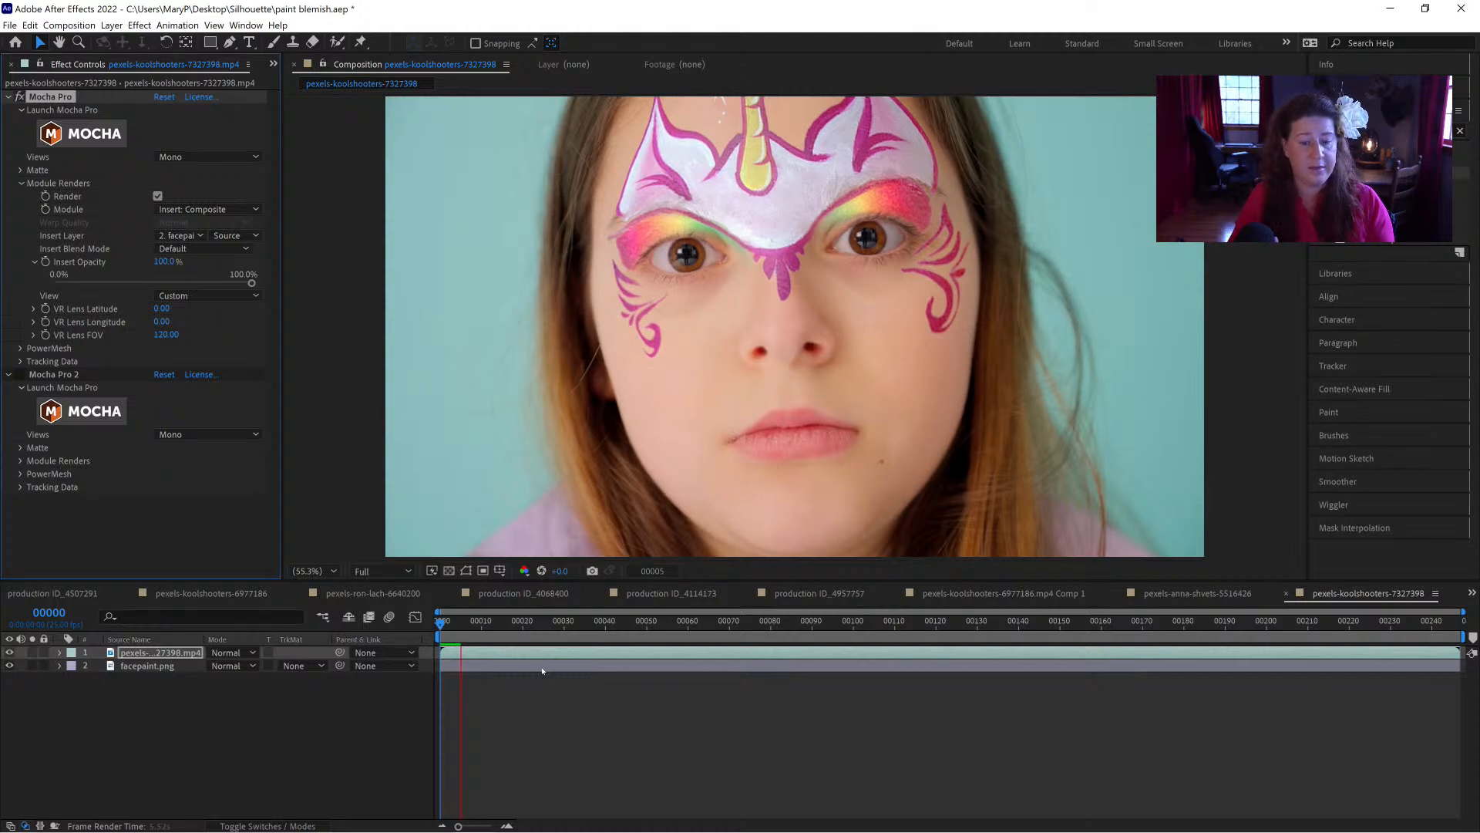
key("space")
left_click(437, 631)
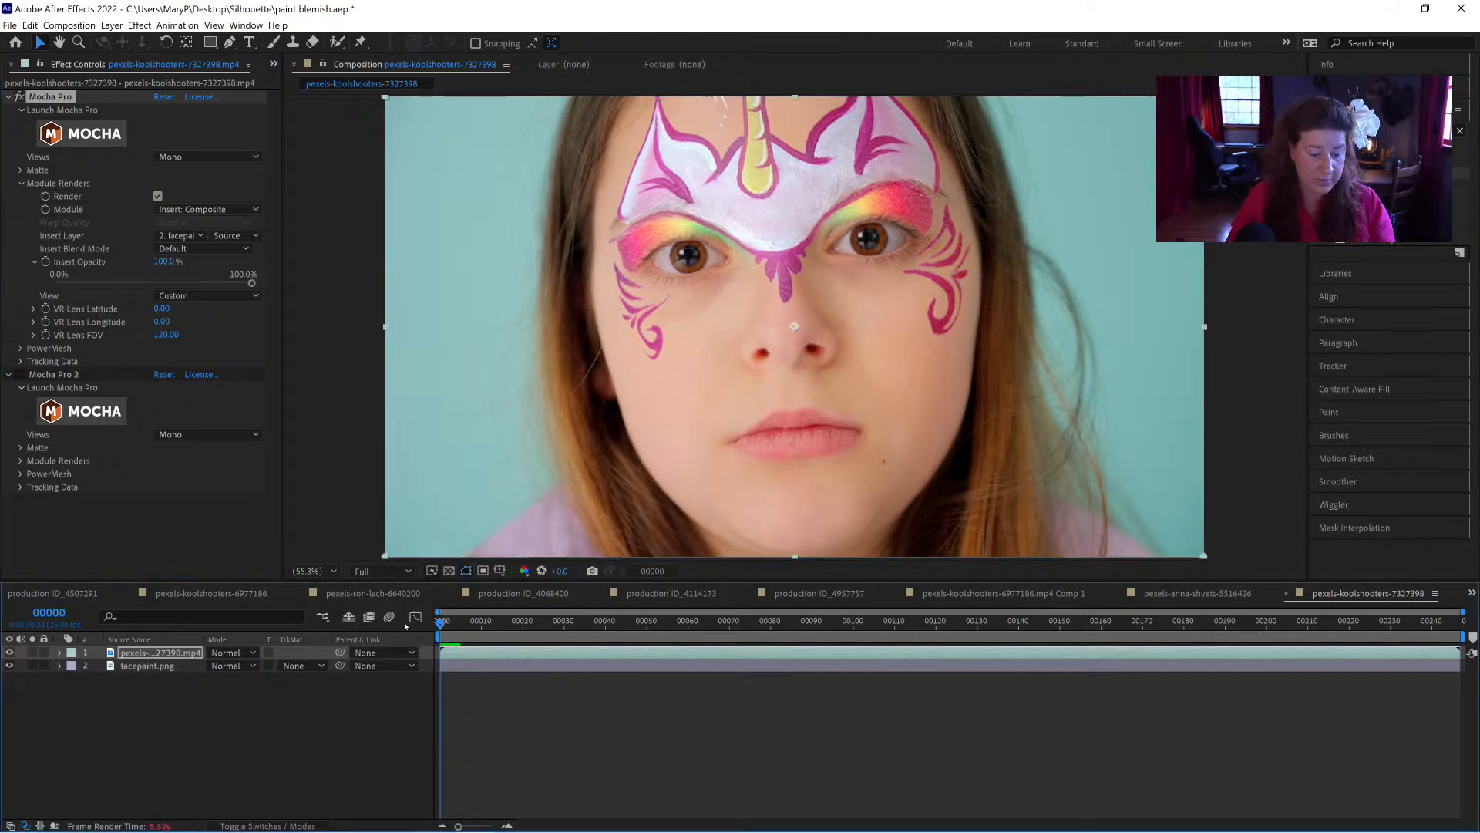
Step: Duplicate the pexels-koolshooters-7327398 layer, delete both Mocha Pro effects from the top copy, and toggle its visibility to compare
left_click(184, 653)
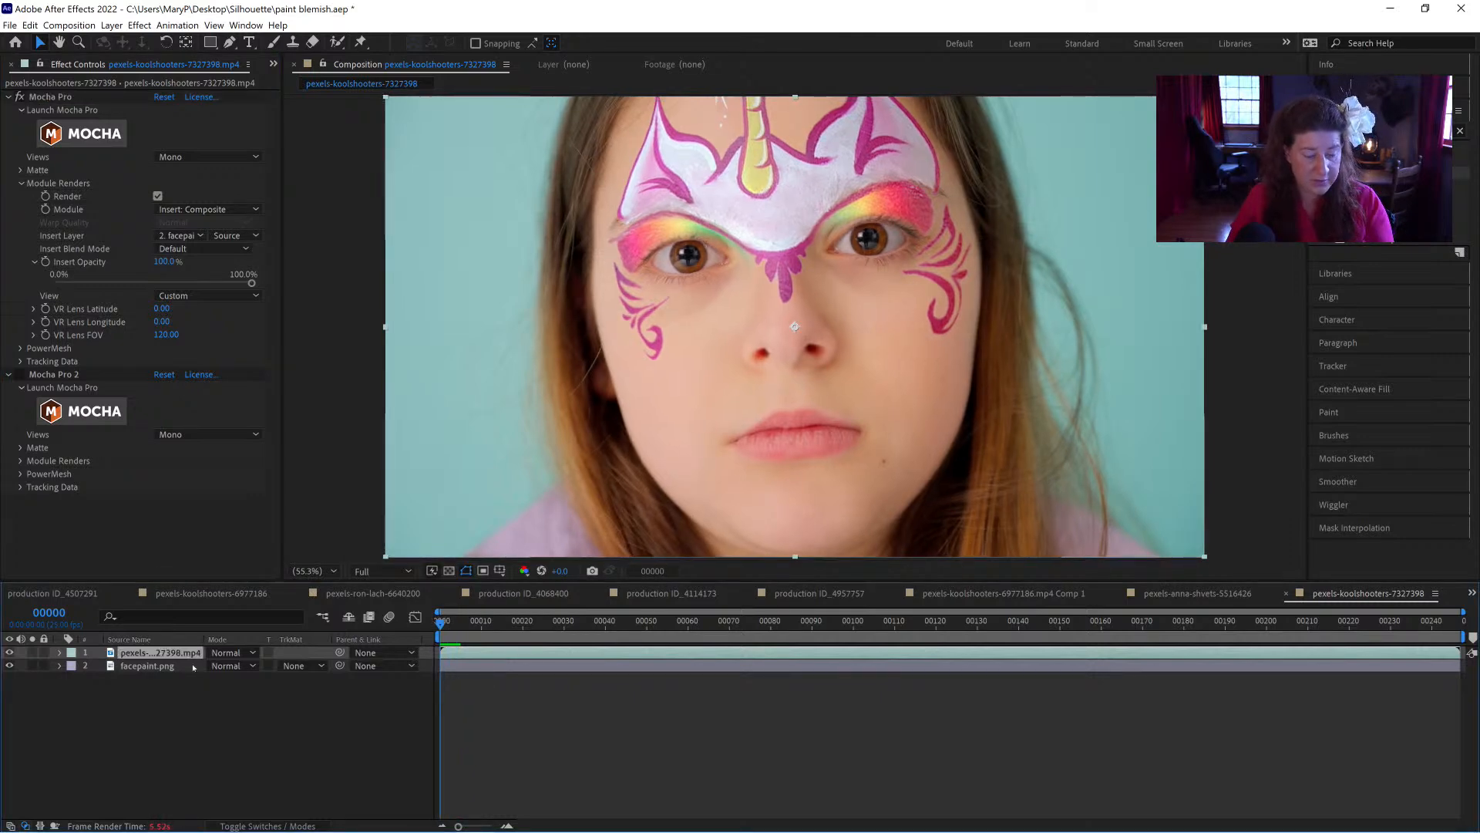
key("ctrl+d")
right_click(171, 653)
left_click(65, 97)
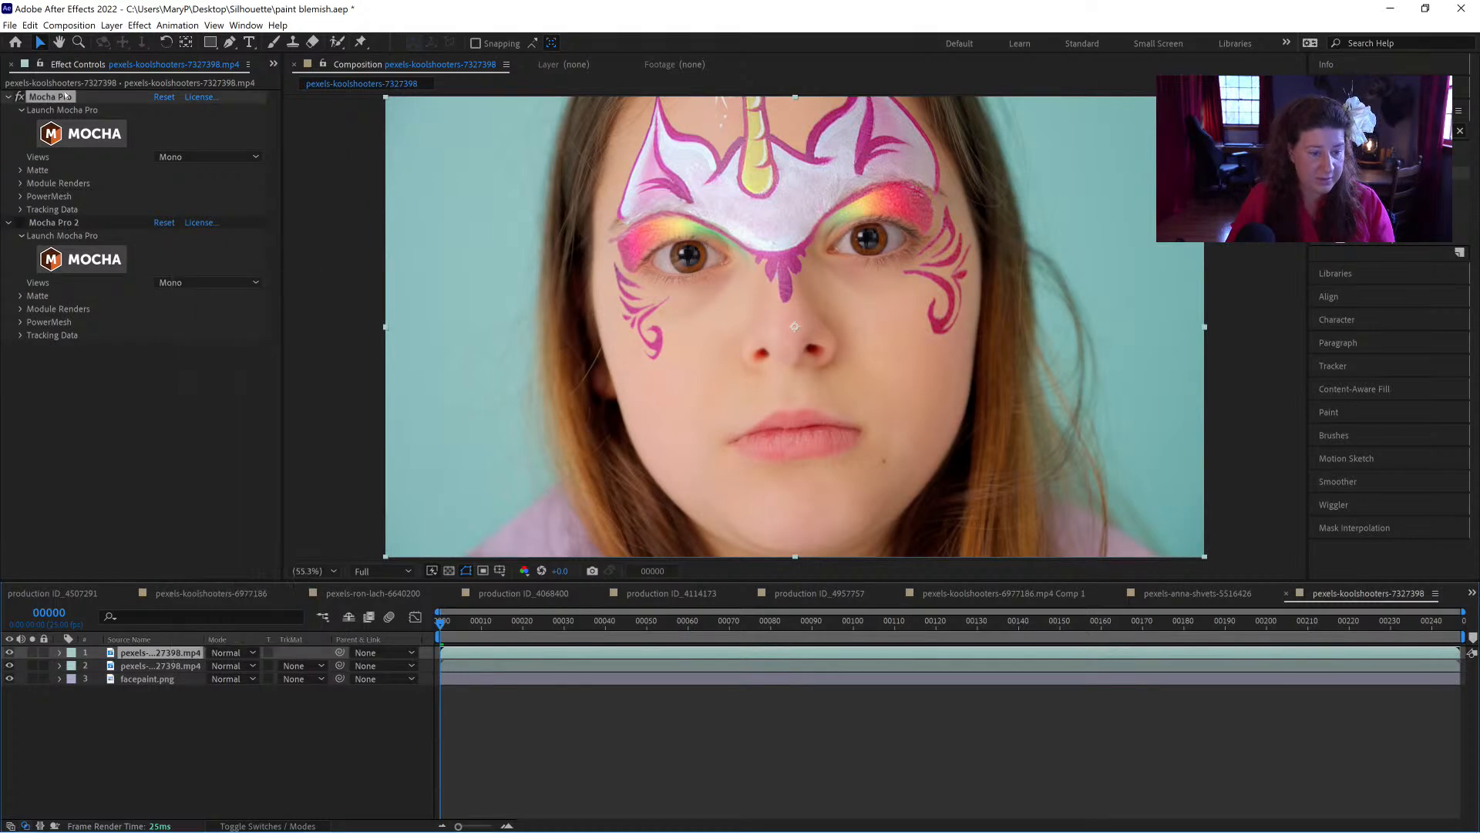
key("Delete")
left_click(65, 96)
key("Delete")
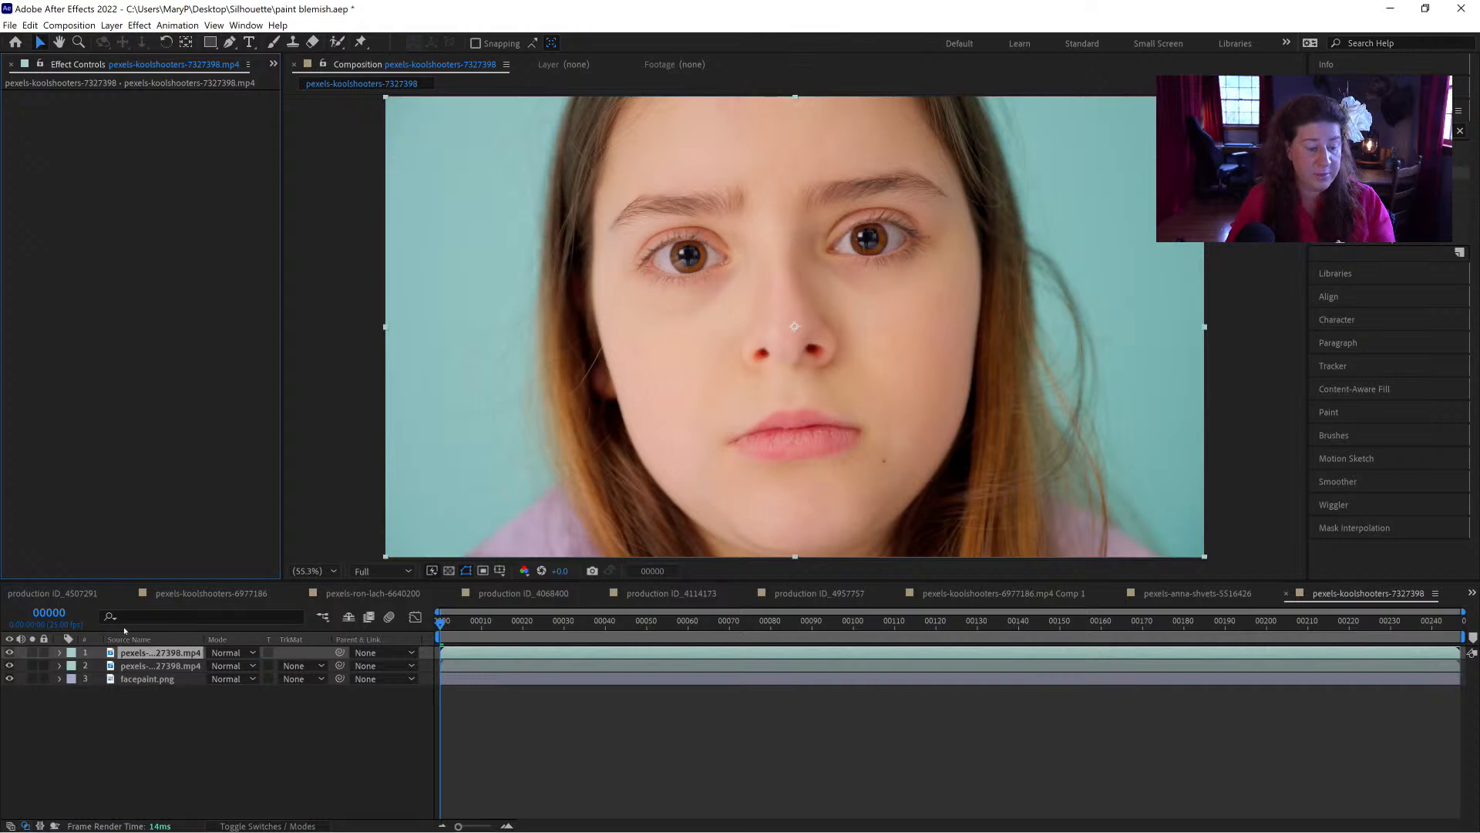
left_click(9, 653)
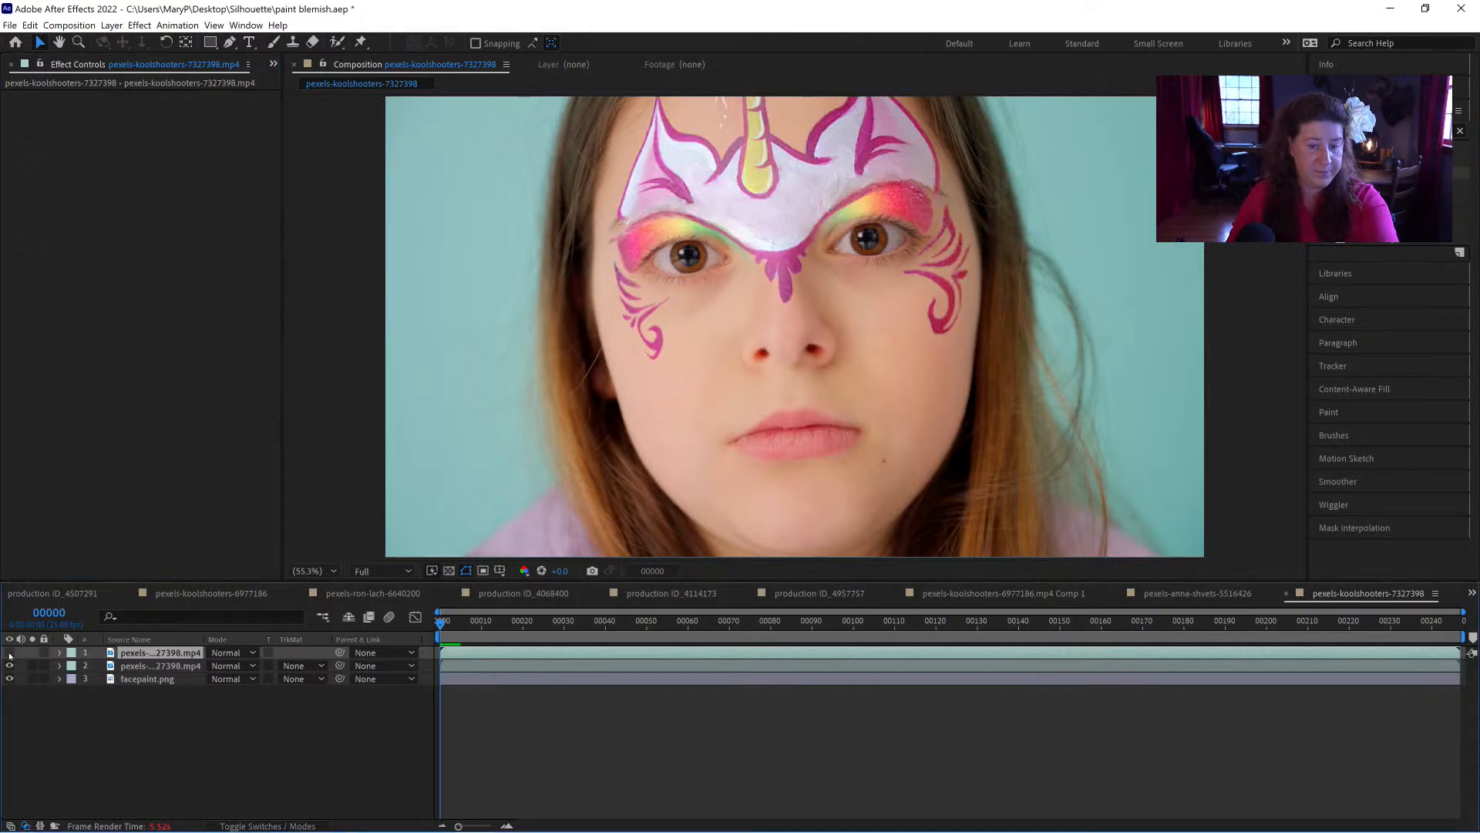
left_click(9, 653)
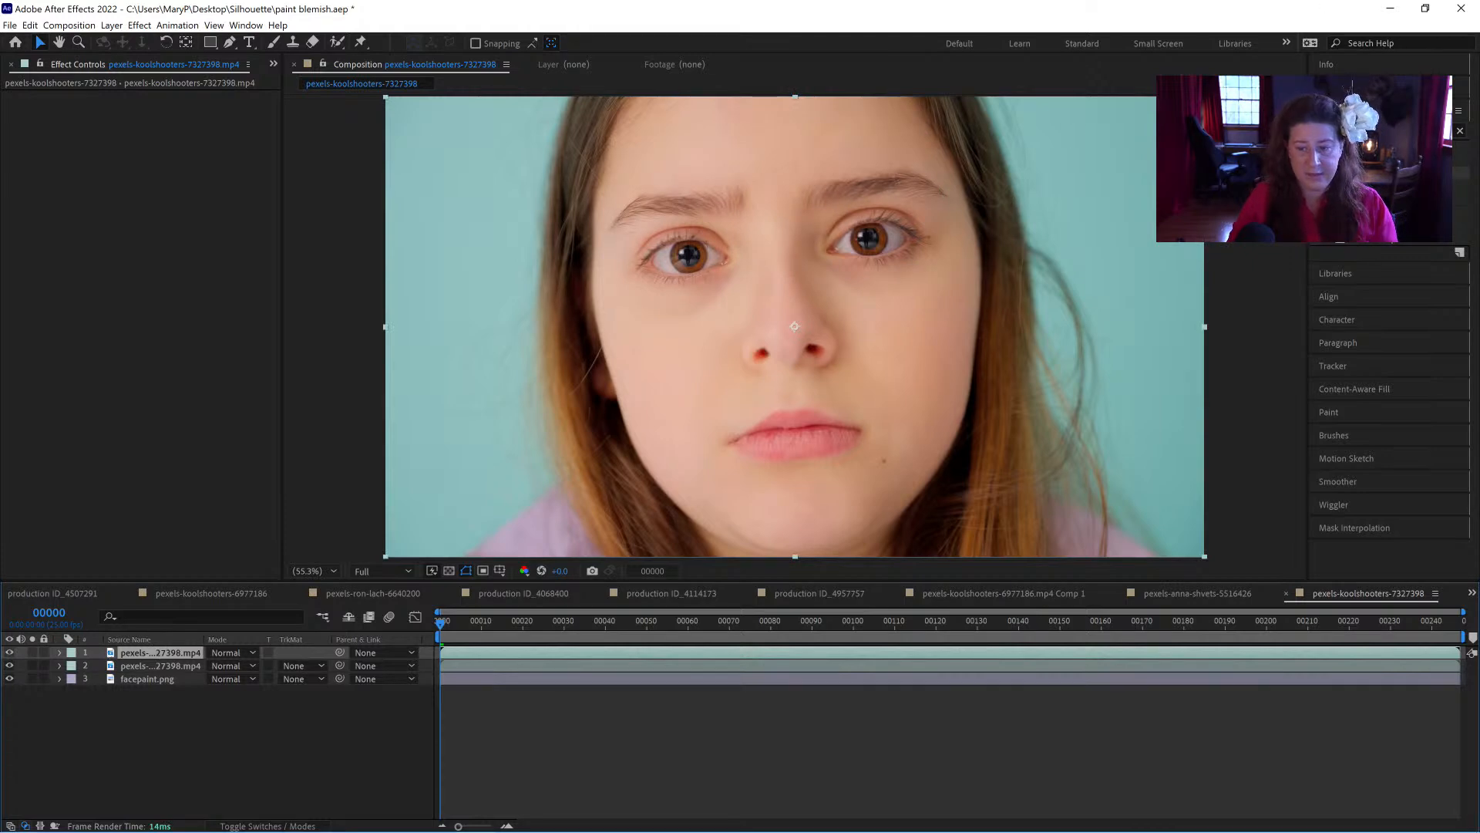
Step: Apply Hue/Saturation to the clean top footage copy and set Master Saturation to -100
type("es")
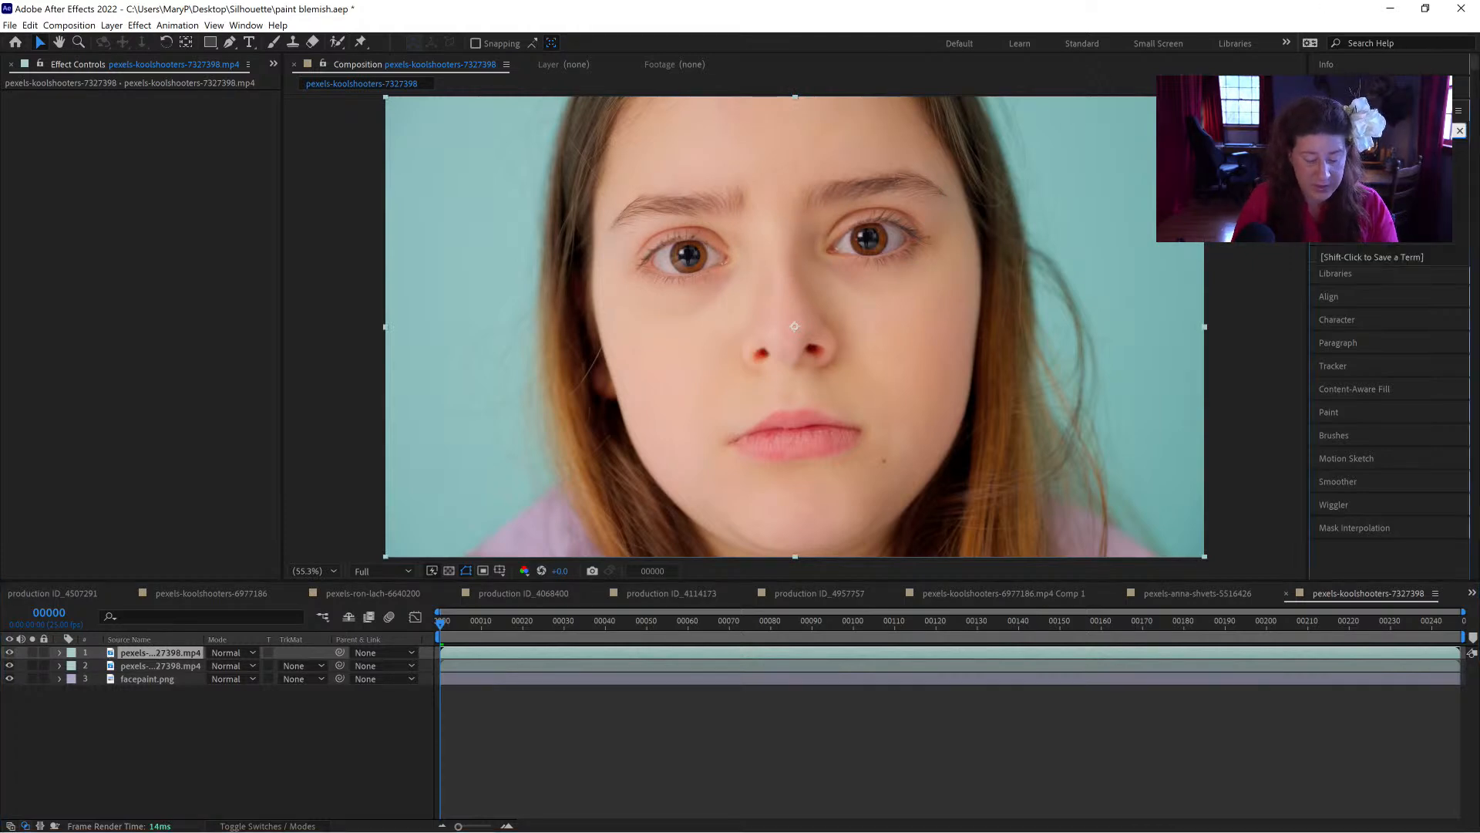
key("BackSpace")
key("BackSpace")
type("satur")
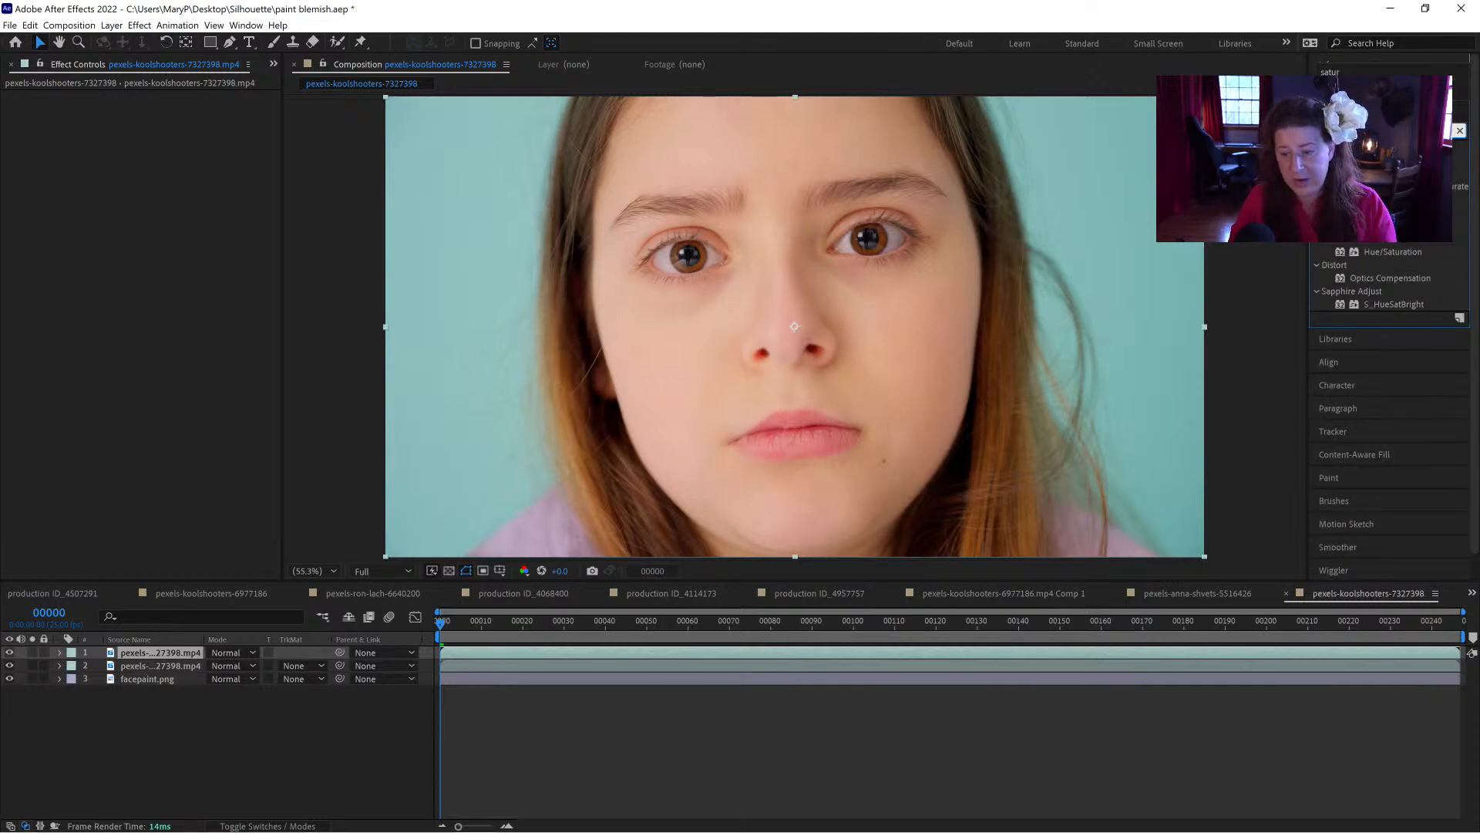
left_click_drag(1396, 252, 158, 653)
left_click_drag(148, 236, 42, 237)
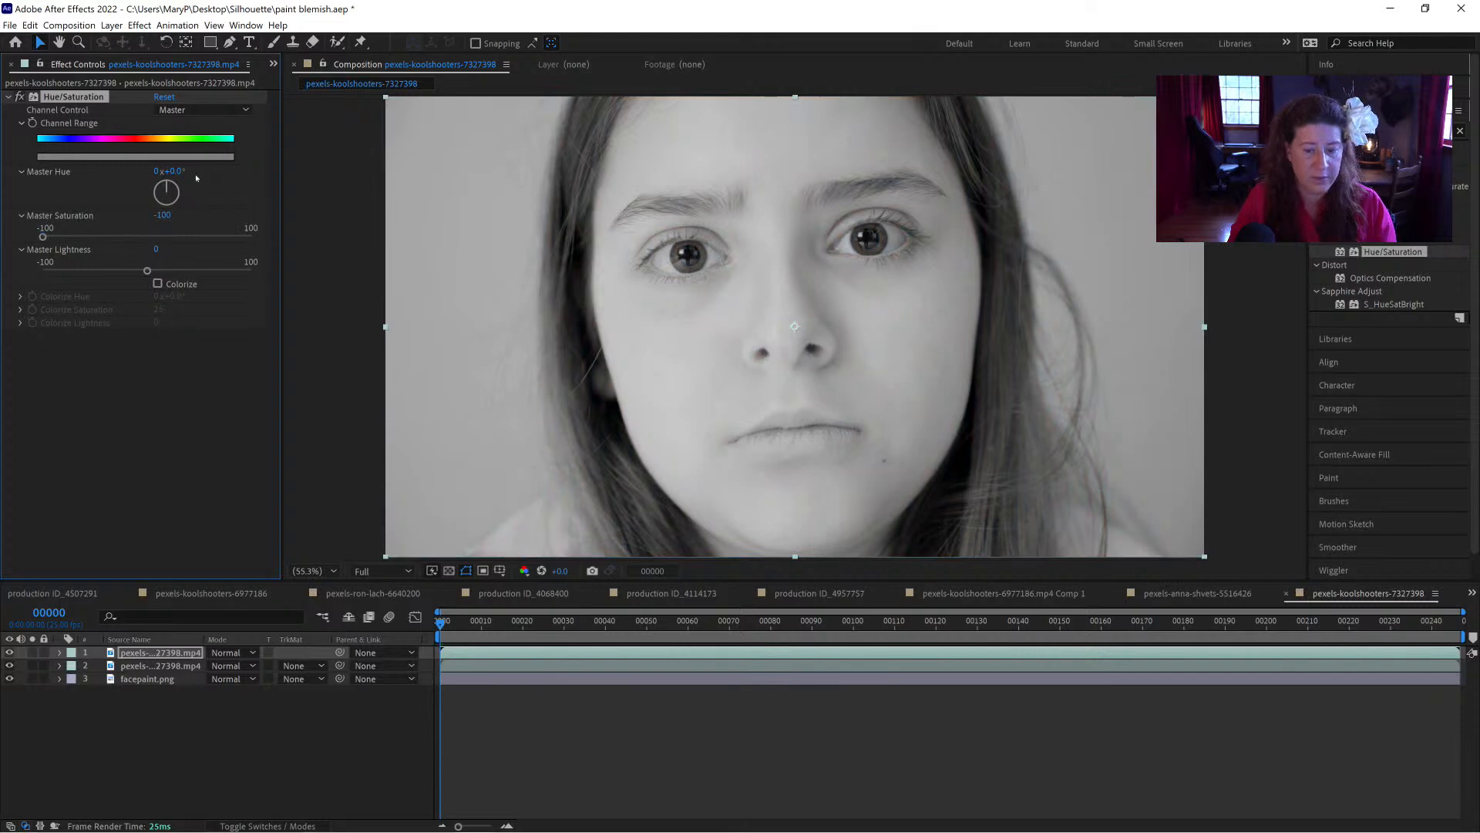
Step: Add Levels after Hue/Saturation on the desaturated copy, with Input Black at 100 and Input White at 203
left_click(1380, 131)
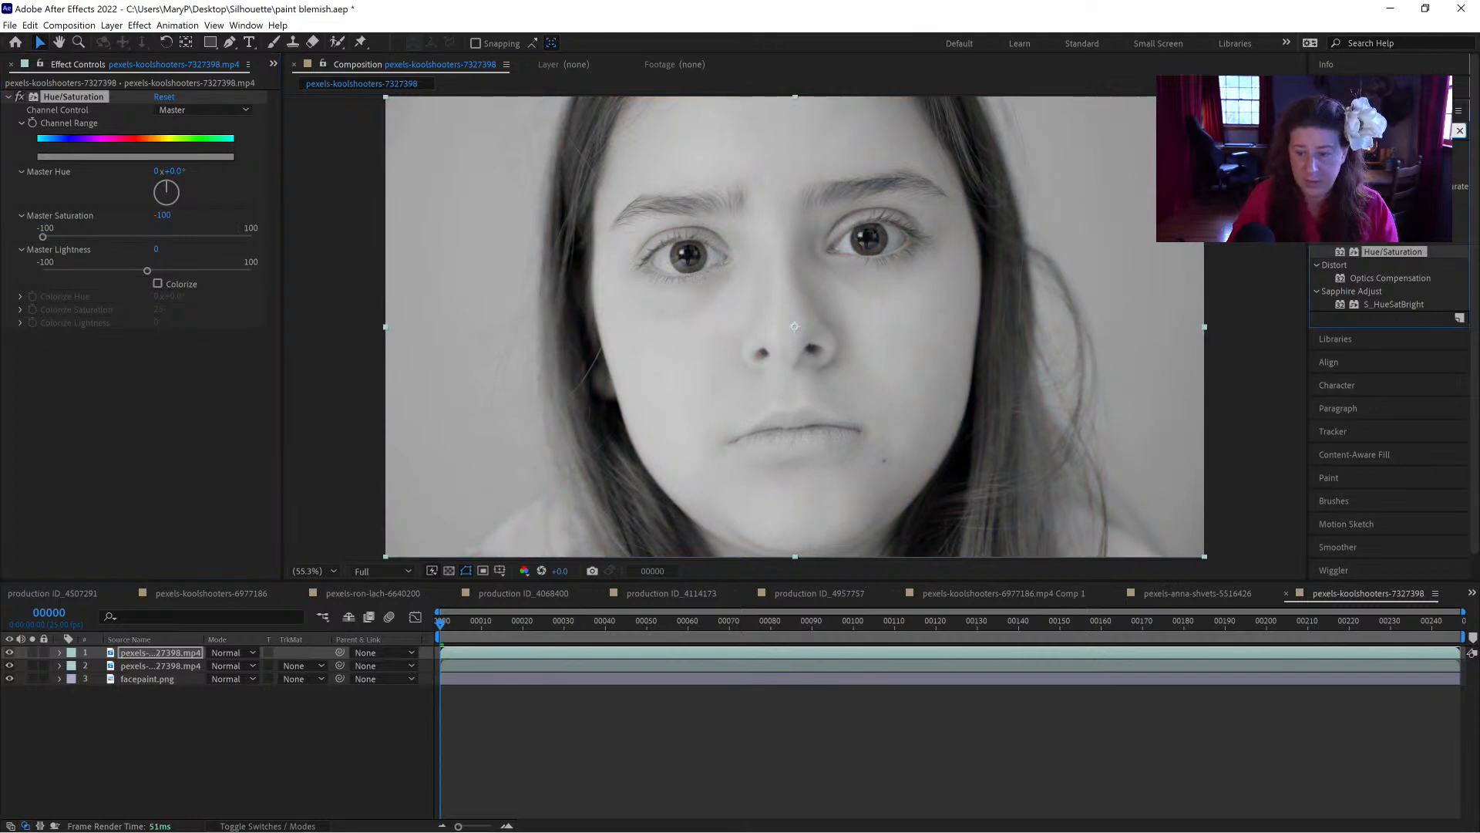
key("BackSpace")
key("BackSpace")
key("BackSpace")
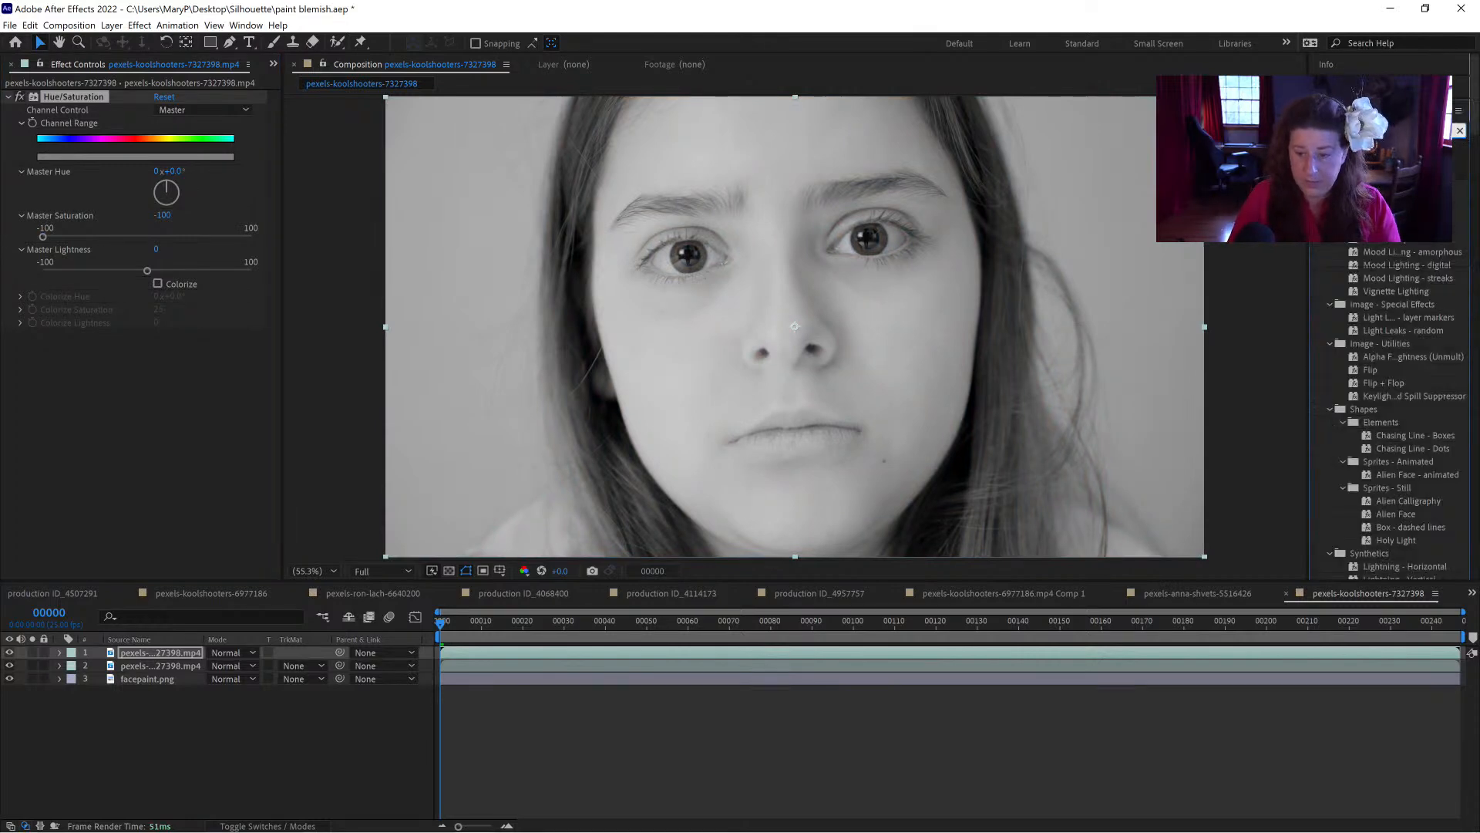
type("levels")
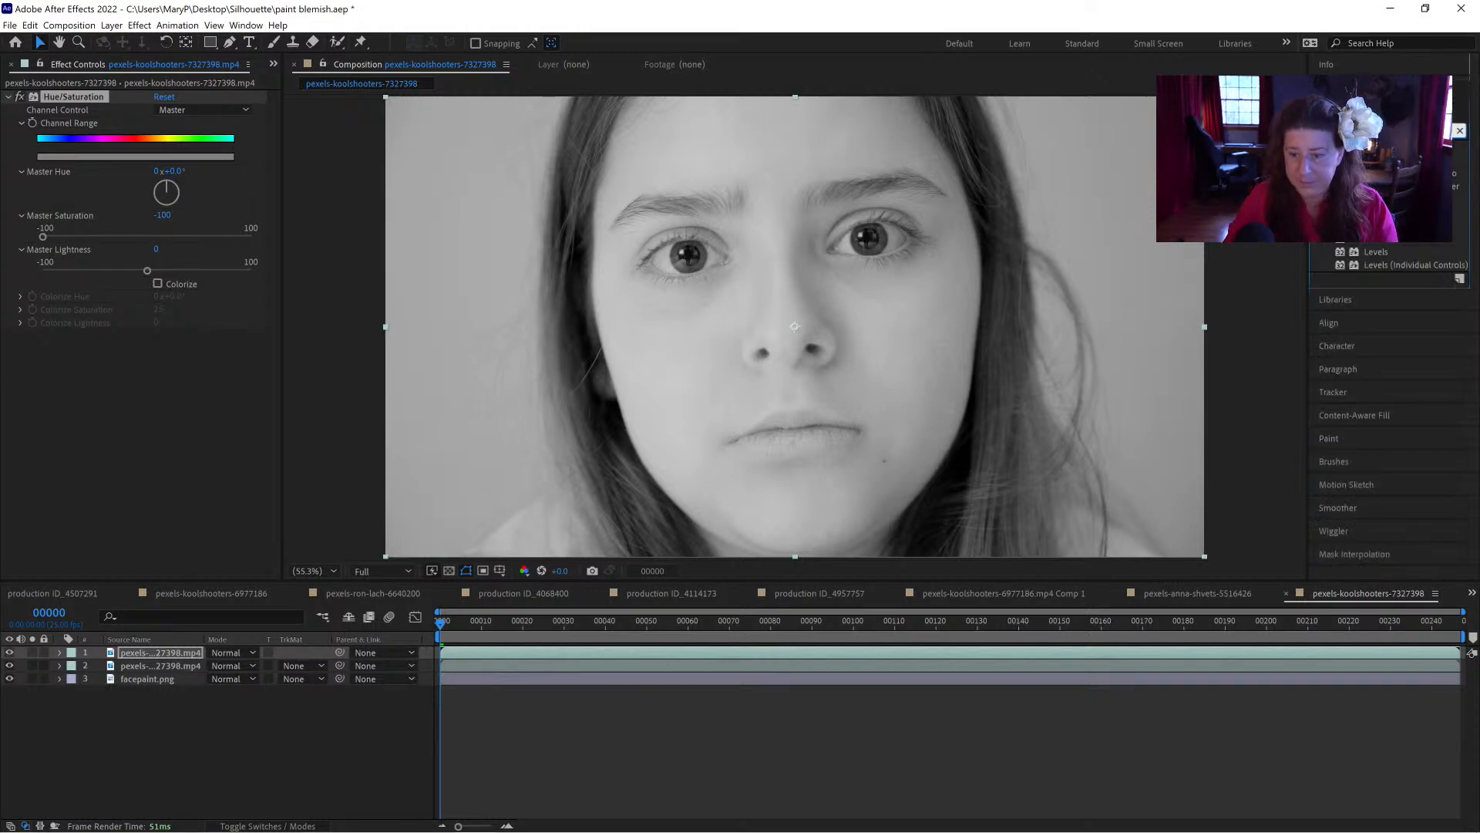
left_click_drag(1376, 252, 119, 403)
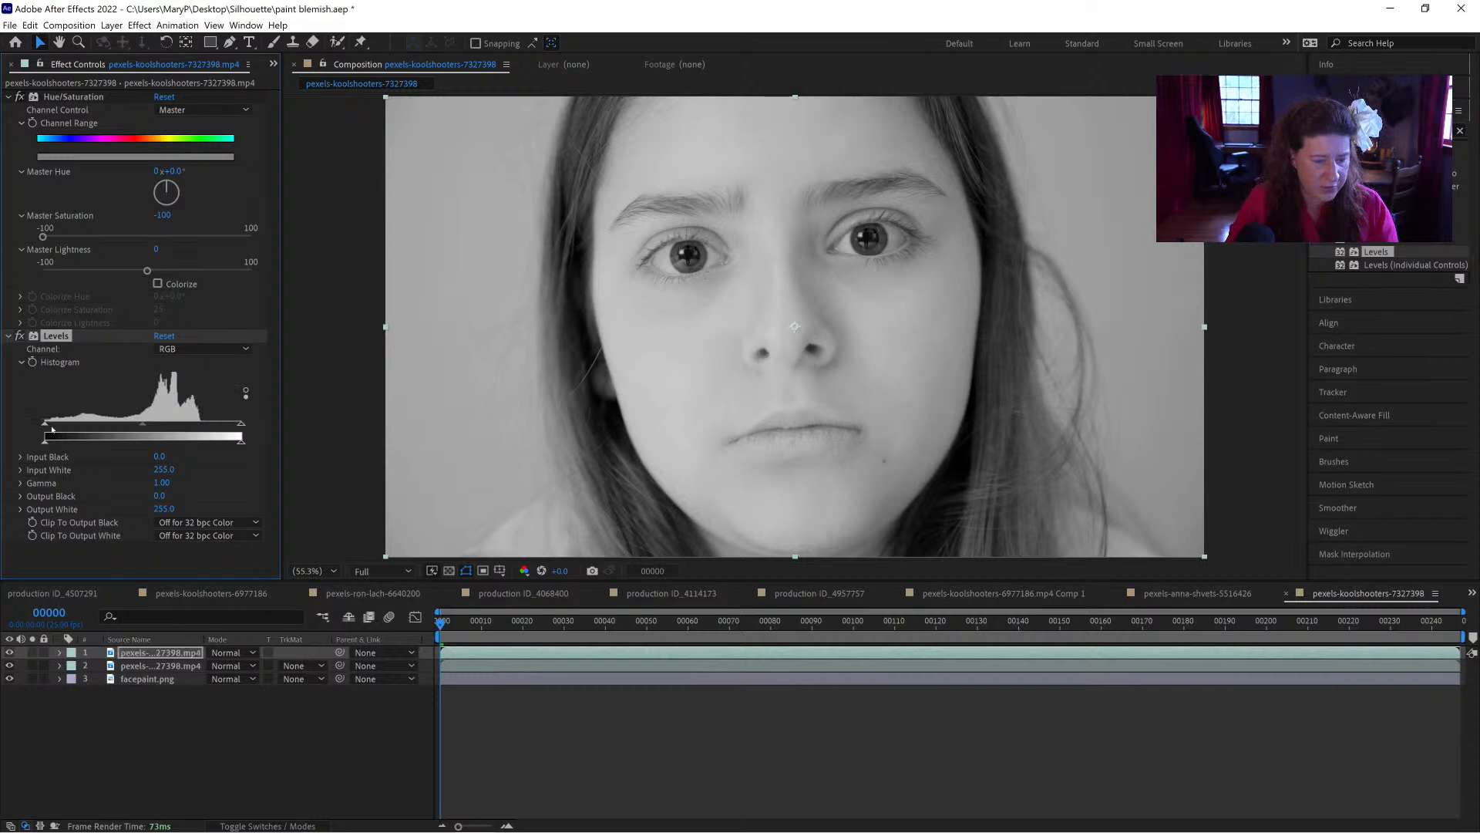
left_click_drag(46, 423, 128, 433)
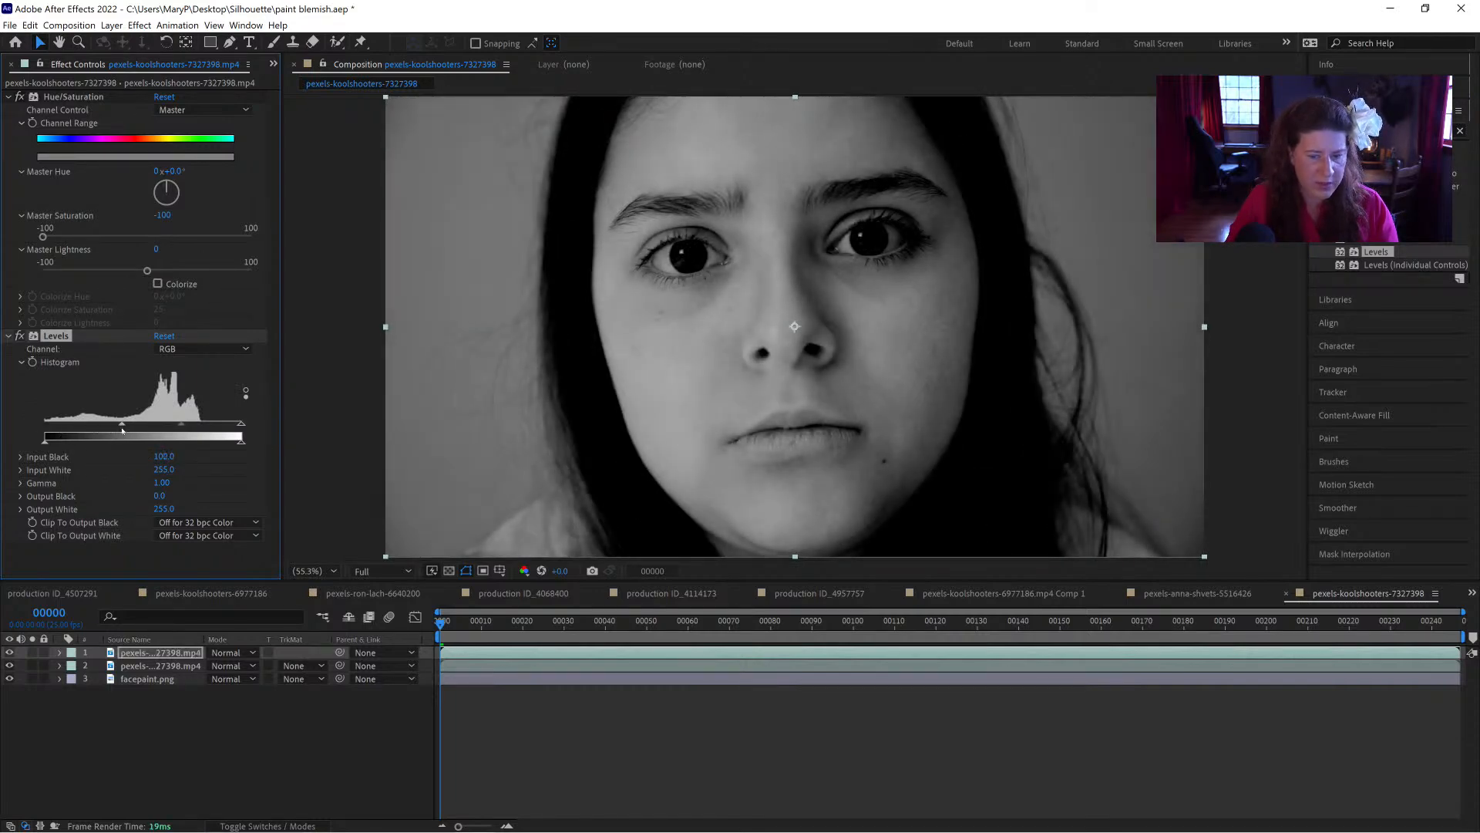
left_click_drag(217, 424, 202, 427)
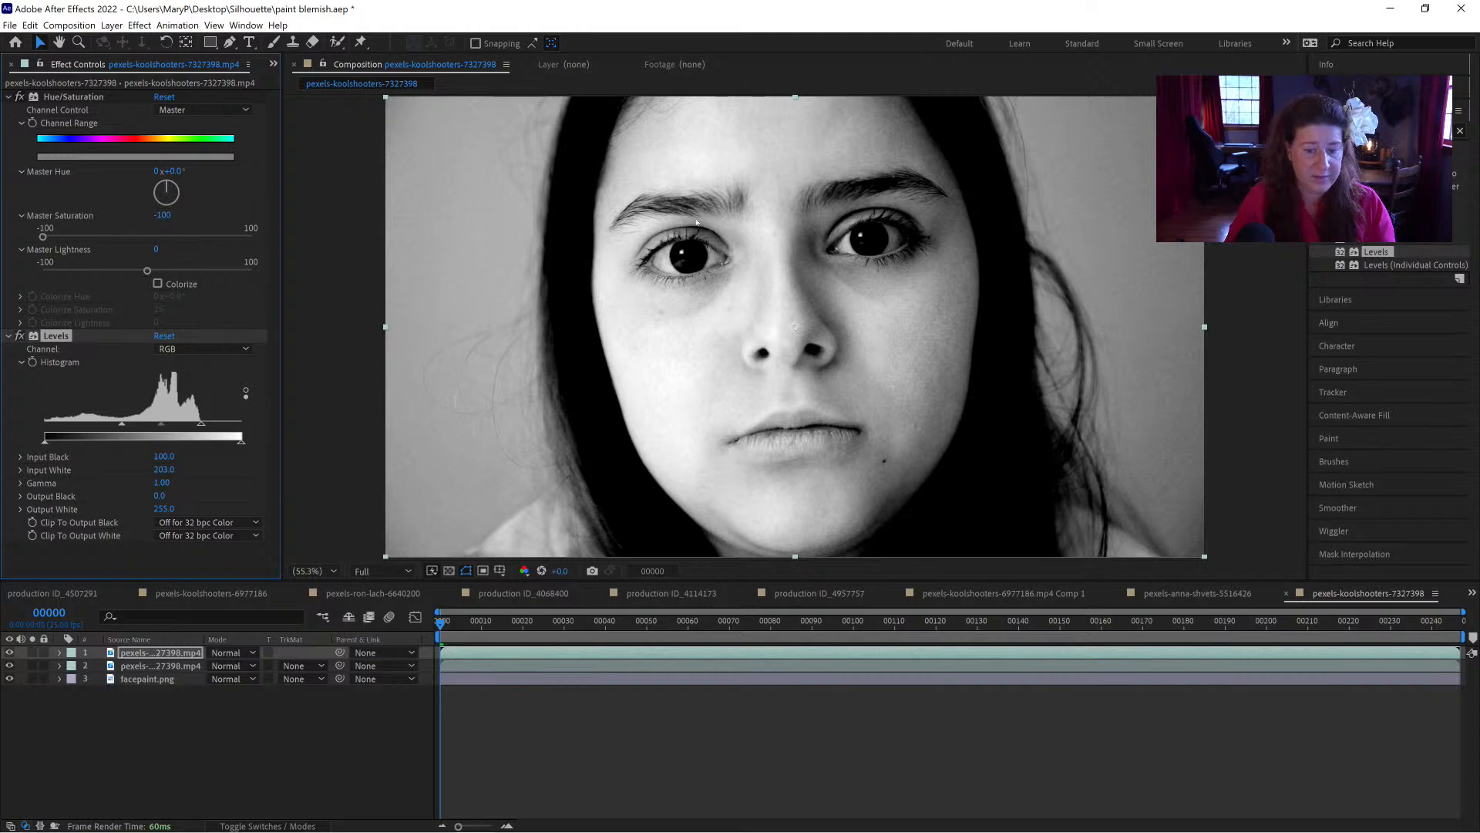
Step: Duplicate the Mocha composite layer, move the copy to the top of the stack, and set its module to Insert: Cutout
left_click(182, 668)
key("ctrl+d")
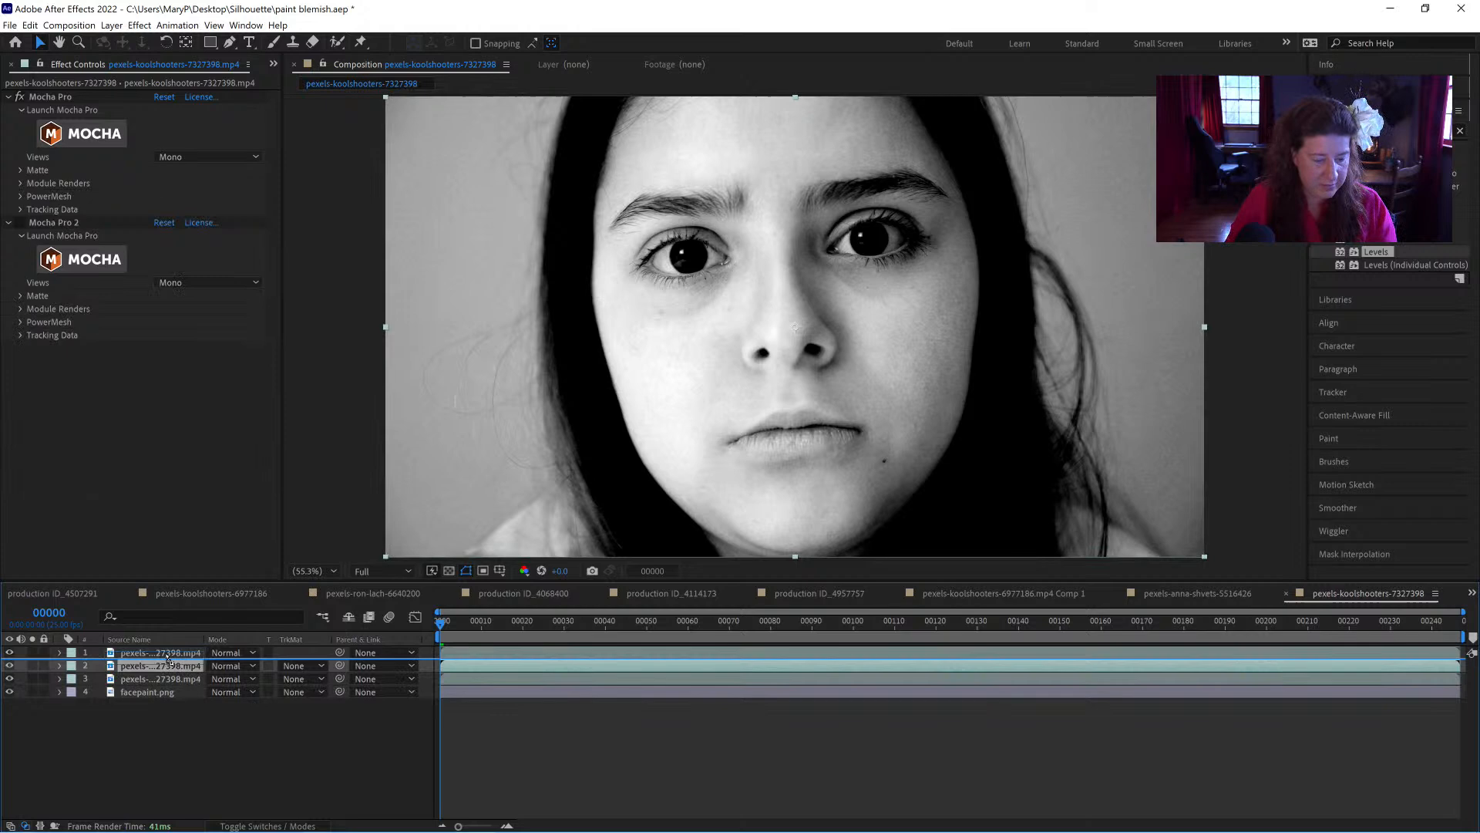
left_click(166, 654)
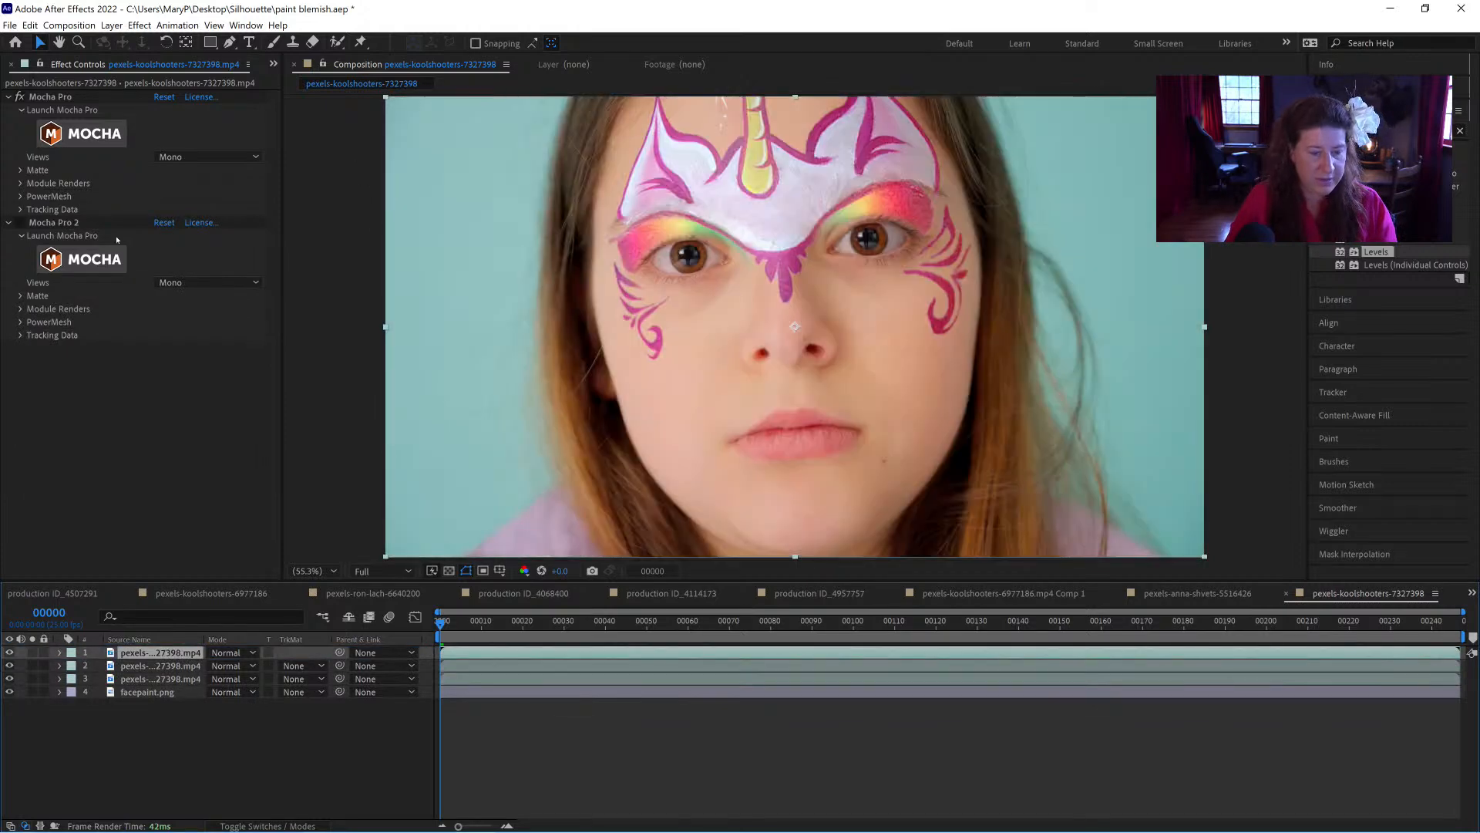
left_click(21, 183)
left_click(208, 209)
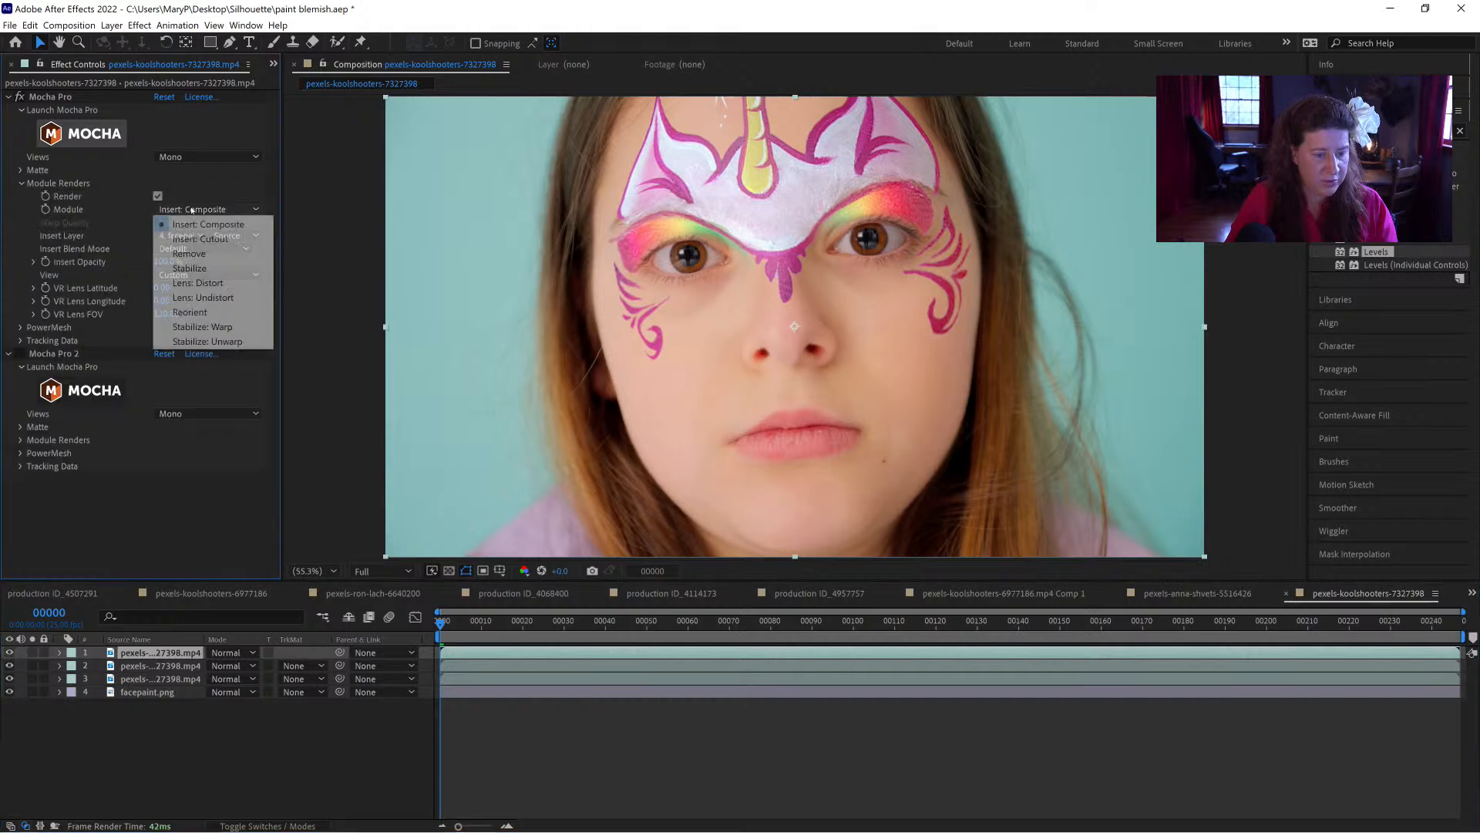
left_click(195, 240)
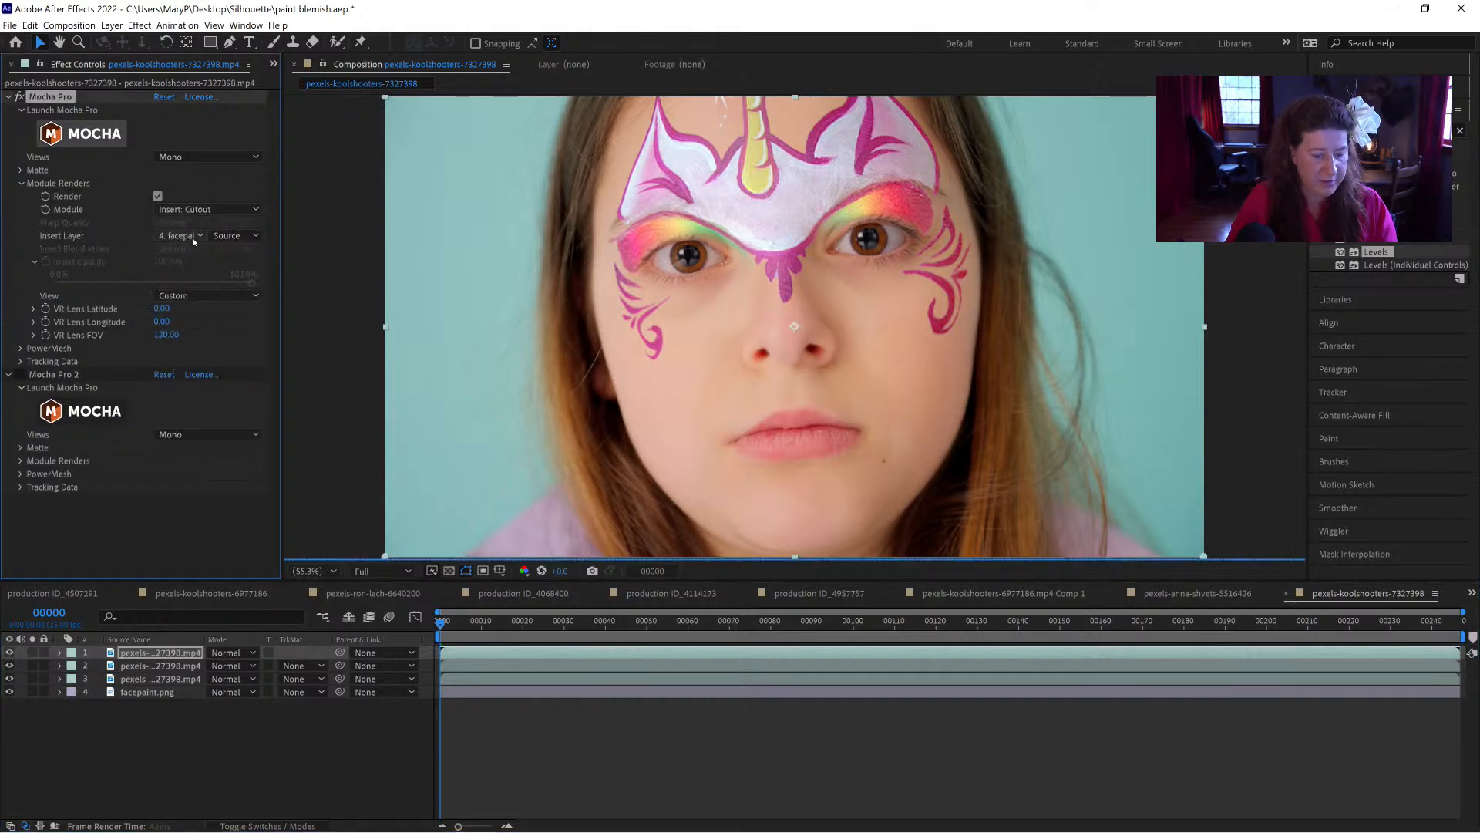
Step: Give the desaturated layer an Alpha Matte from the cutout layer above and set its blend mode to Soft Light
left_click(305, 666)
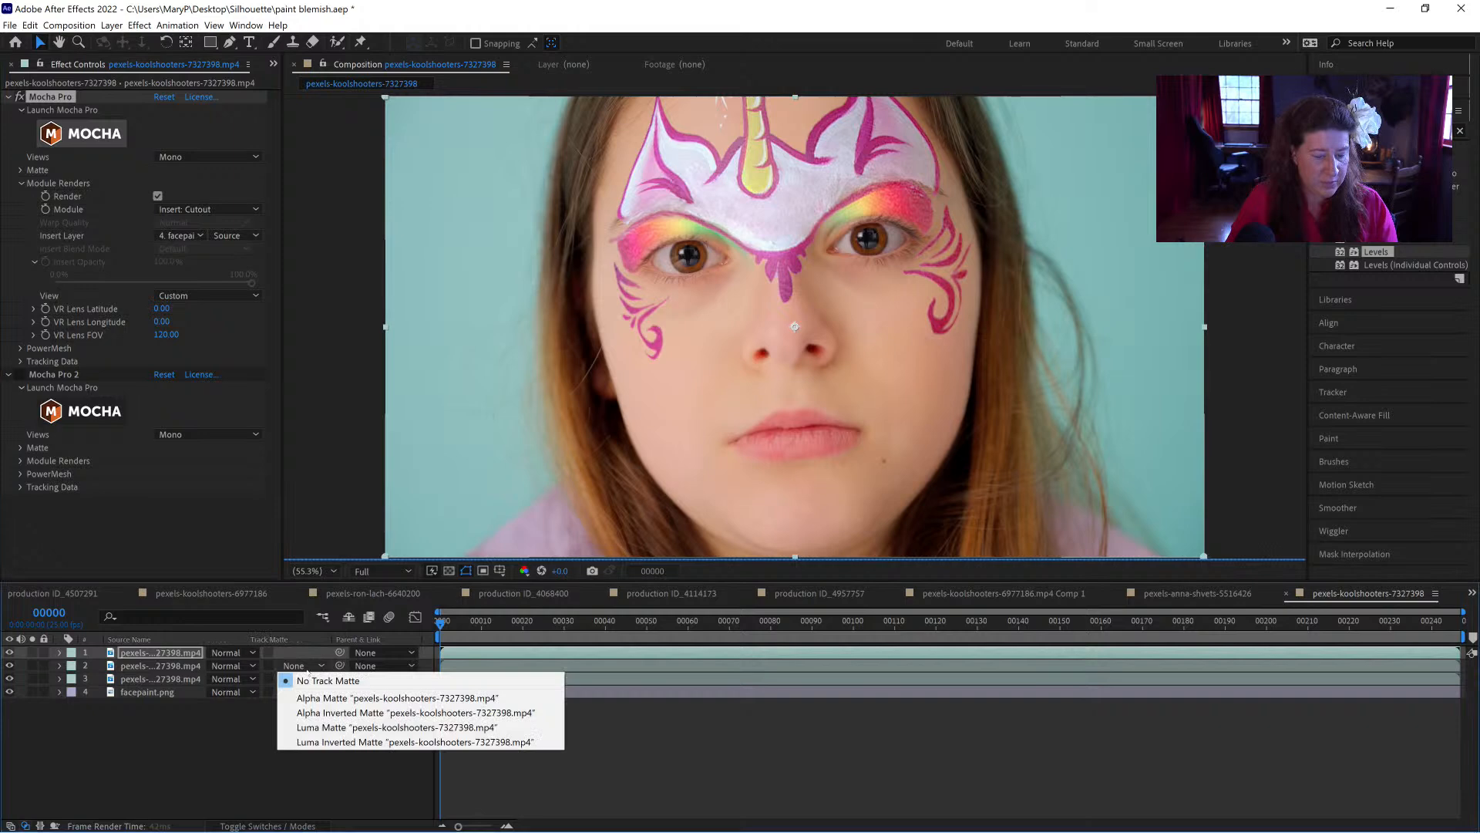
left_click(325, 698)
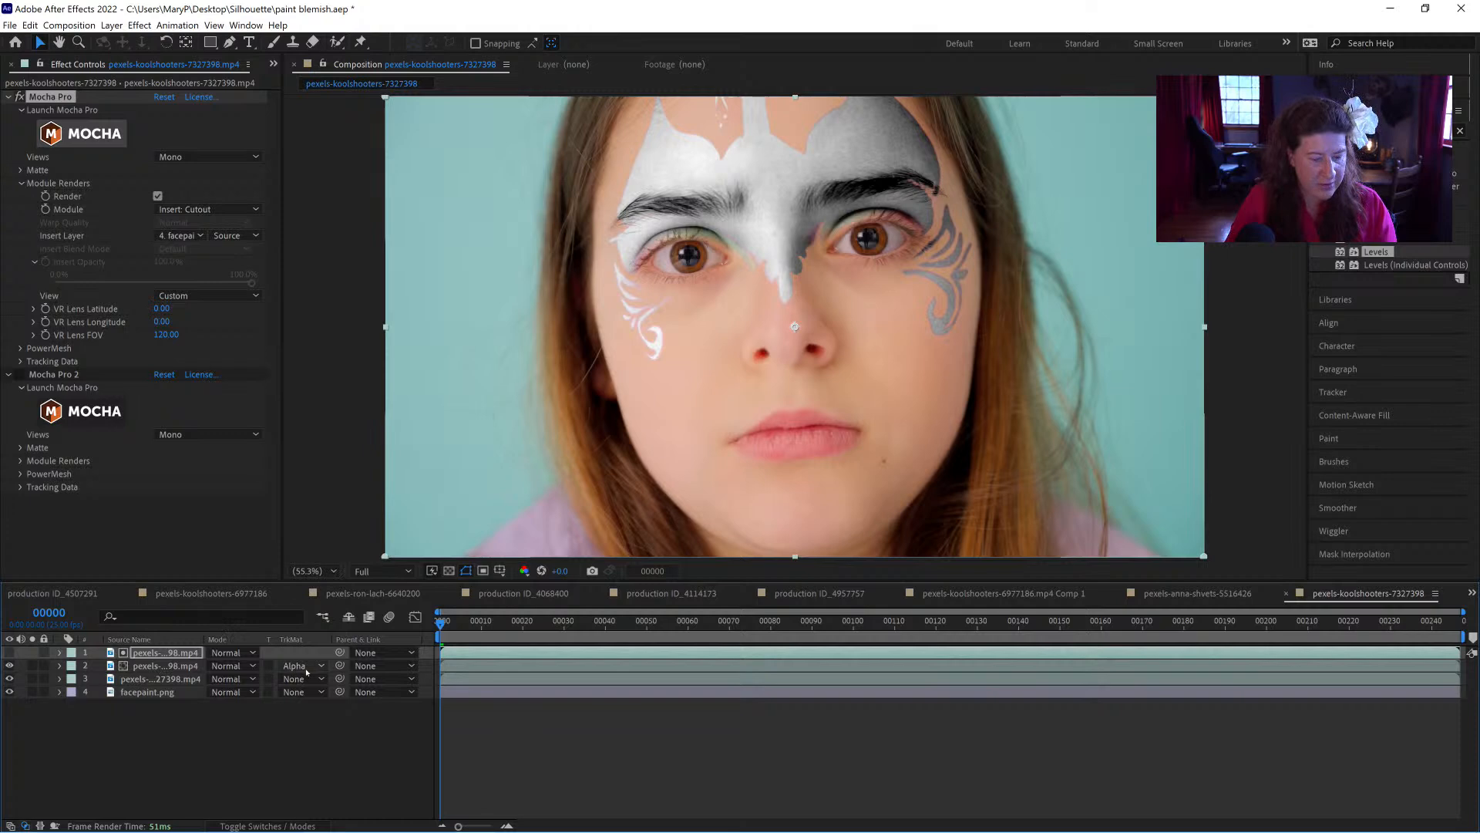
left_click(231, 665)
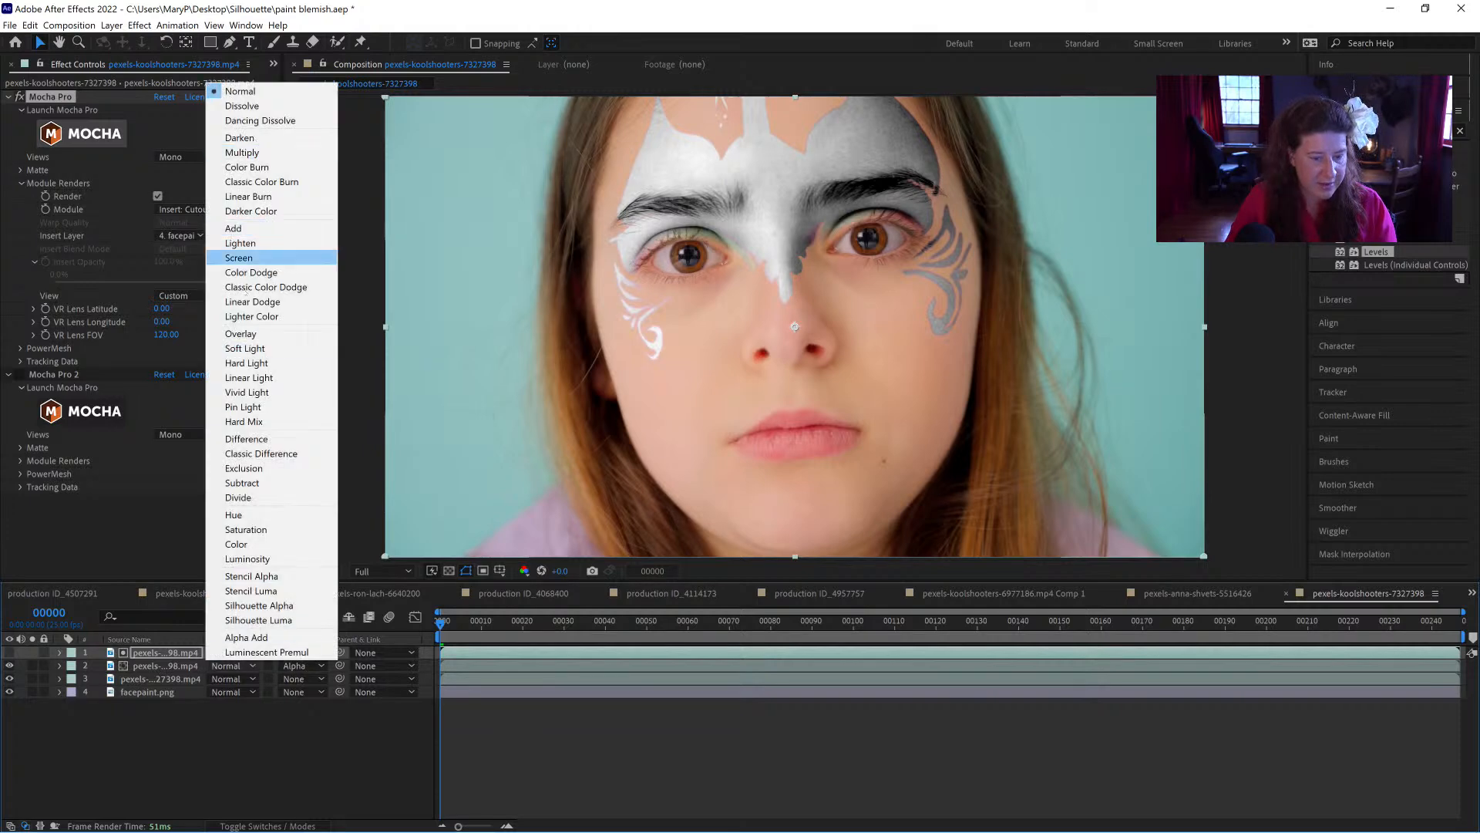
left_click(244, 349)
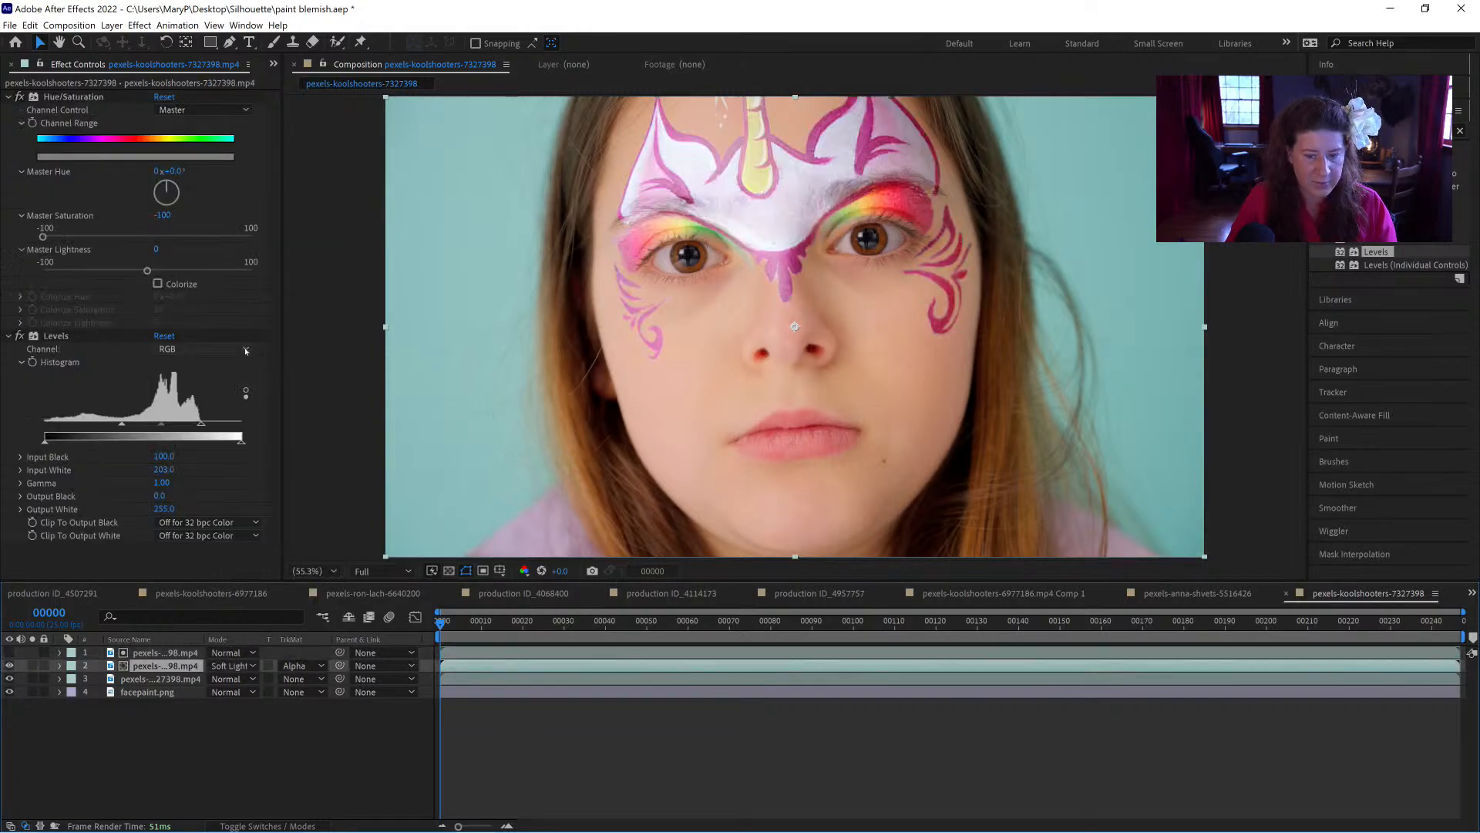
Step: Toggle the Soft Light layer's visibility to compare the face paint with and without the skin detail
left_click(9, 665)
left_click(9, 665)
left_click(9, 665)
left_click(9, 666)
left_click(9, 665)
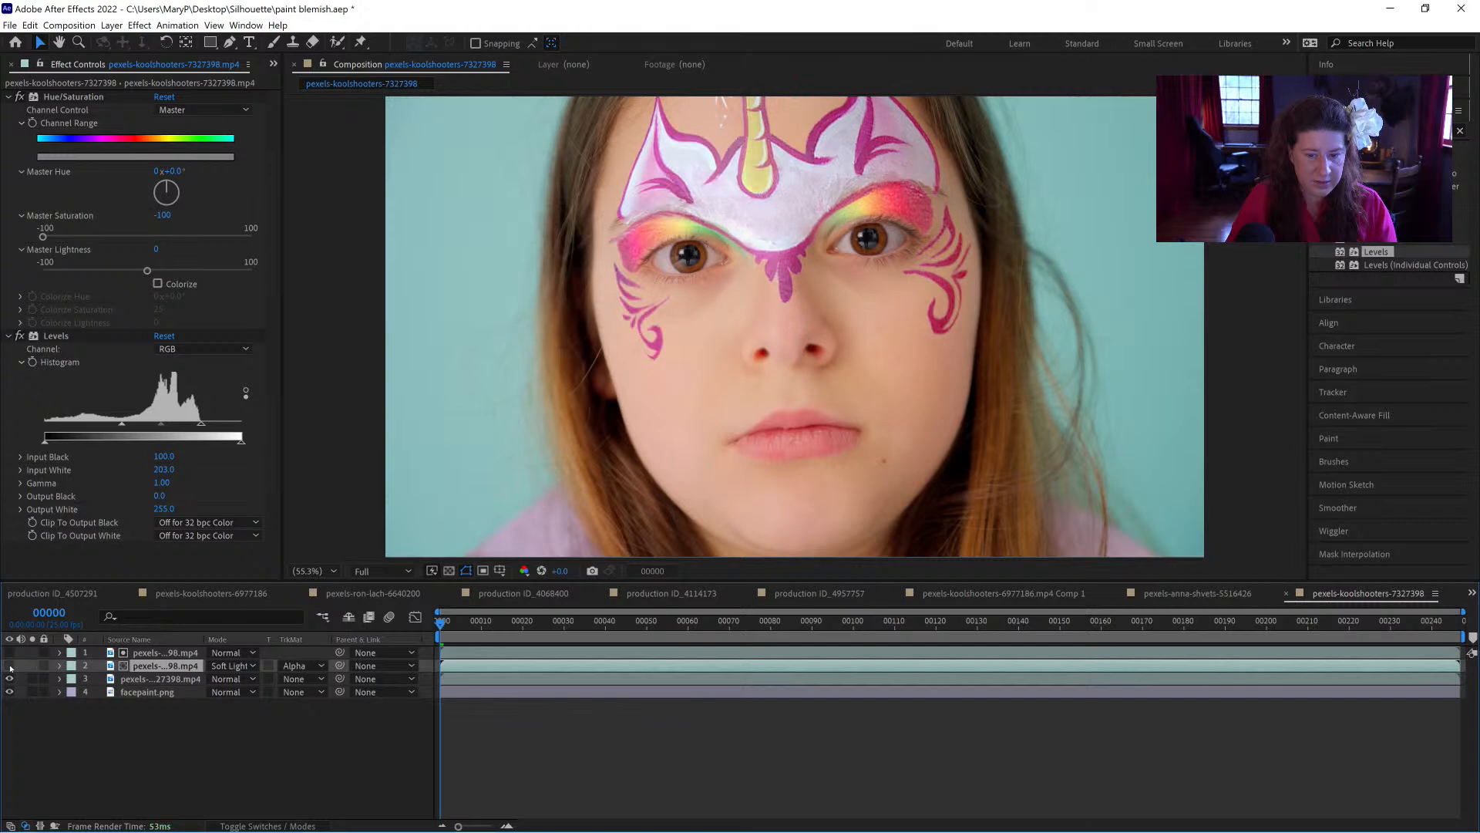
left_click(10, 666)
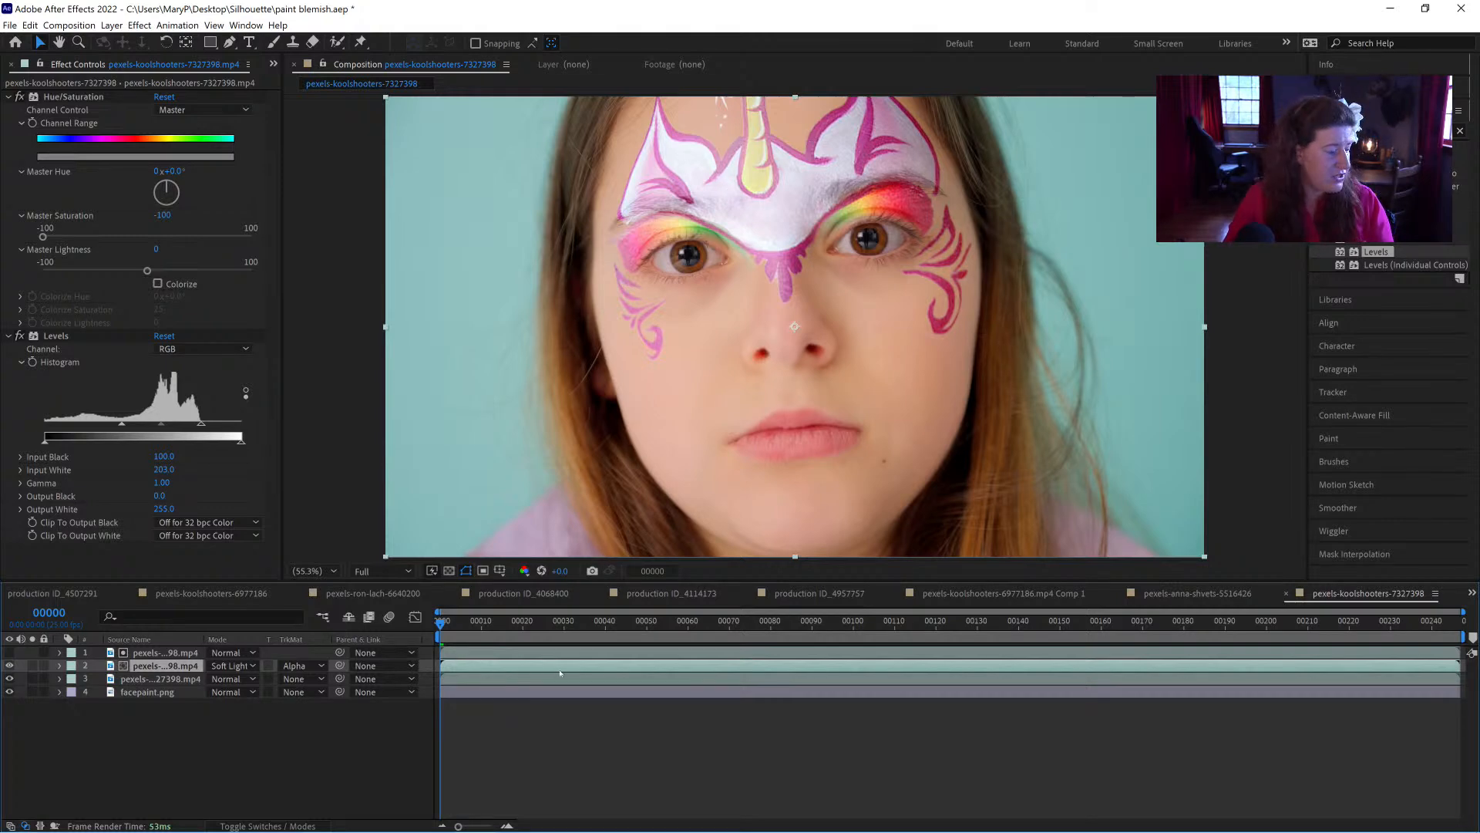
Step: Preview the finished face paint composite from frame 0 to check how the paint follows the face
left_click_drag(491, 627, 390, 621)
key("space")
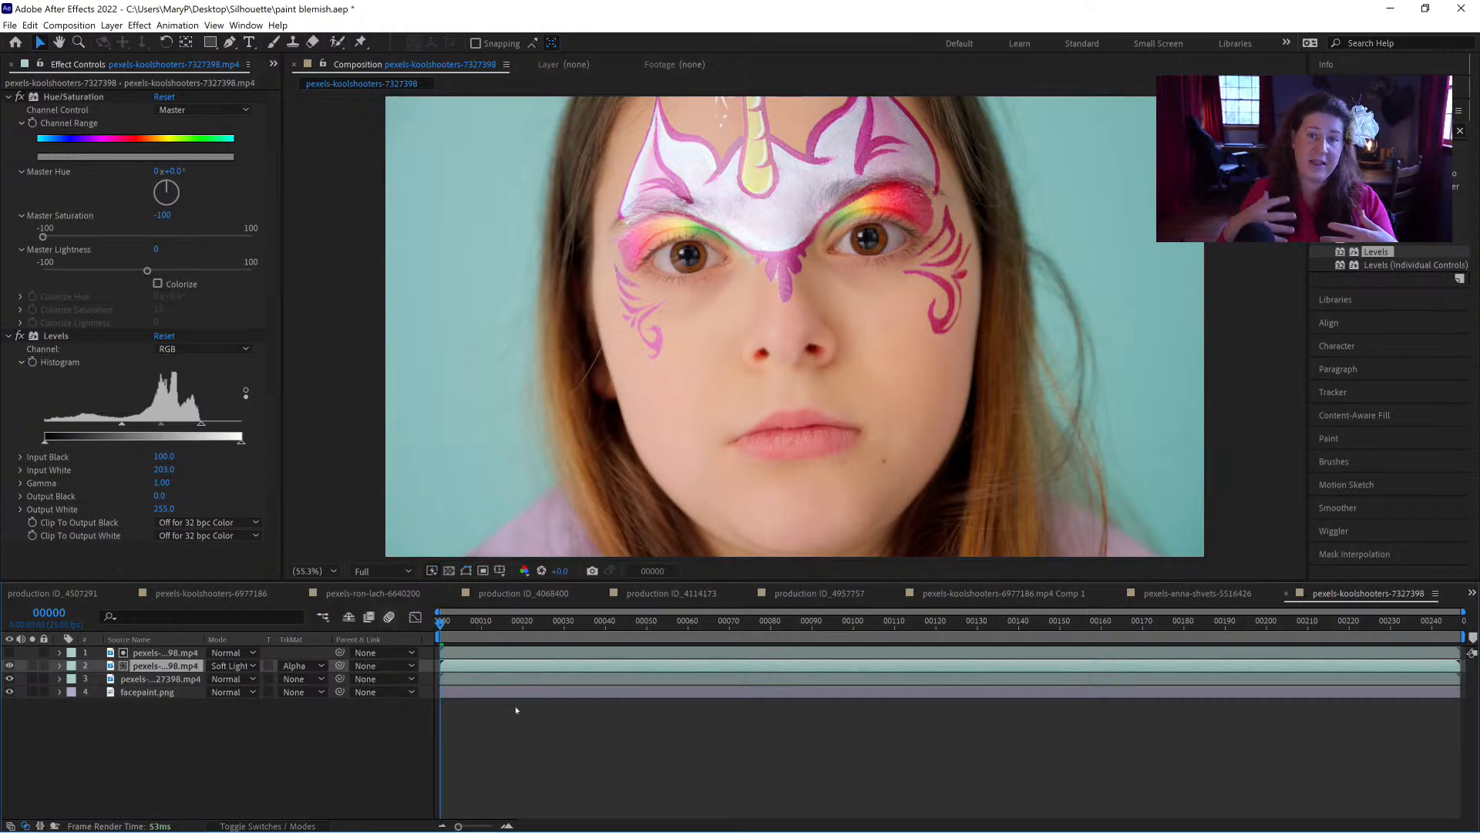
key("space")
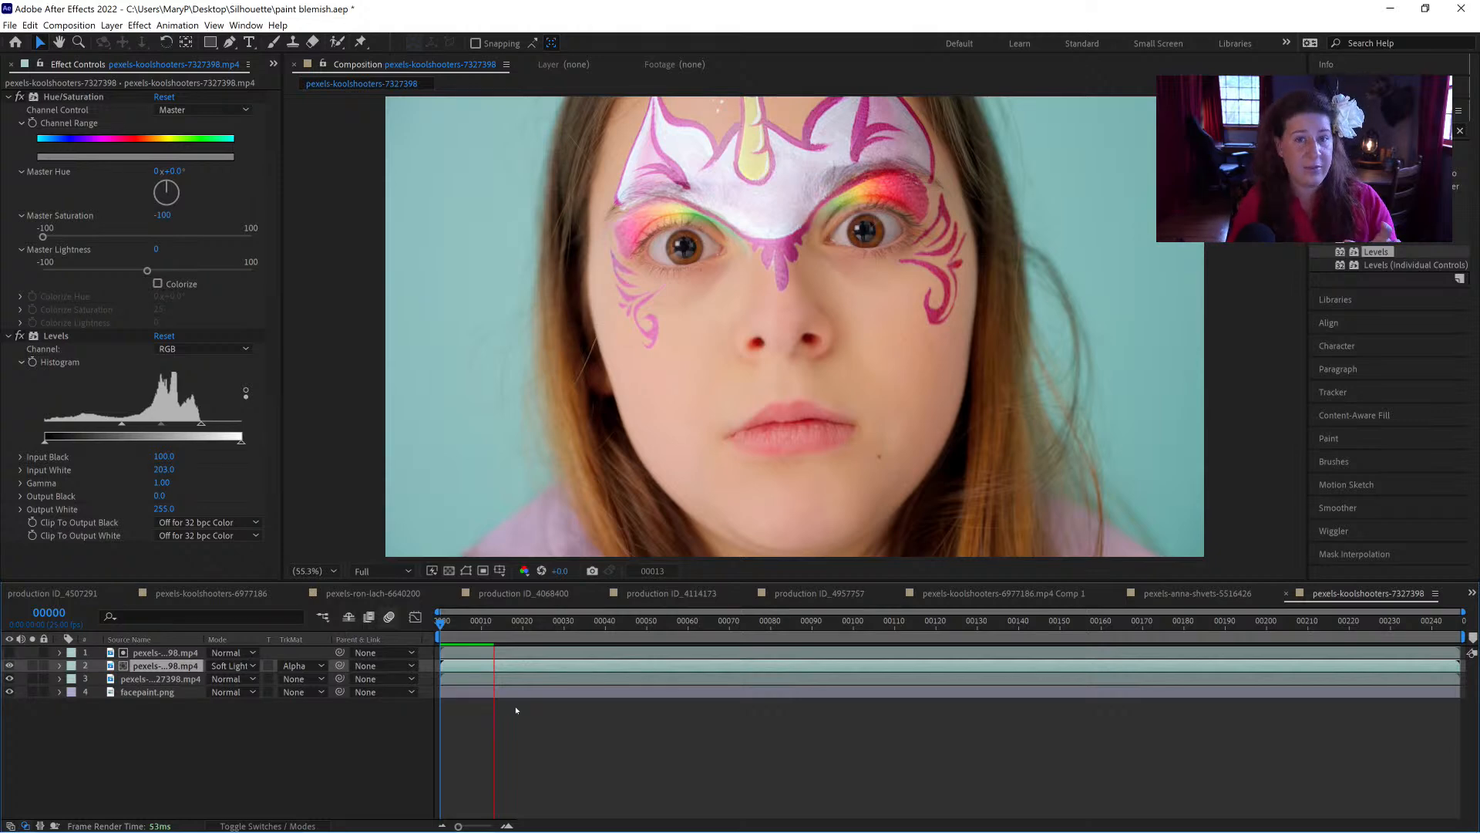
key("Page_Down")
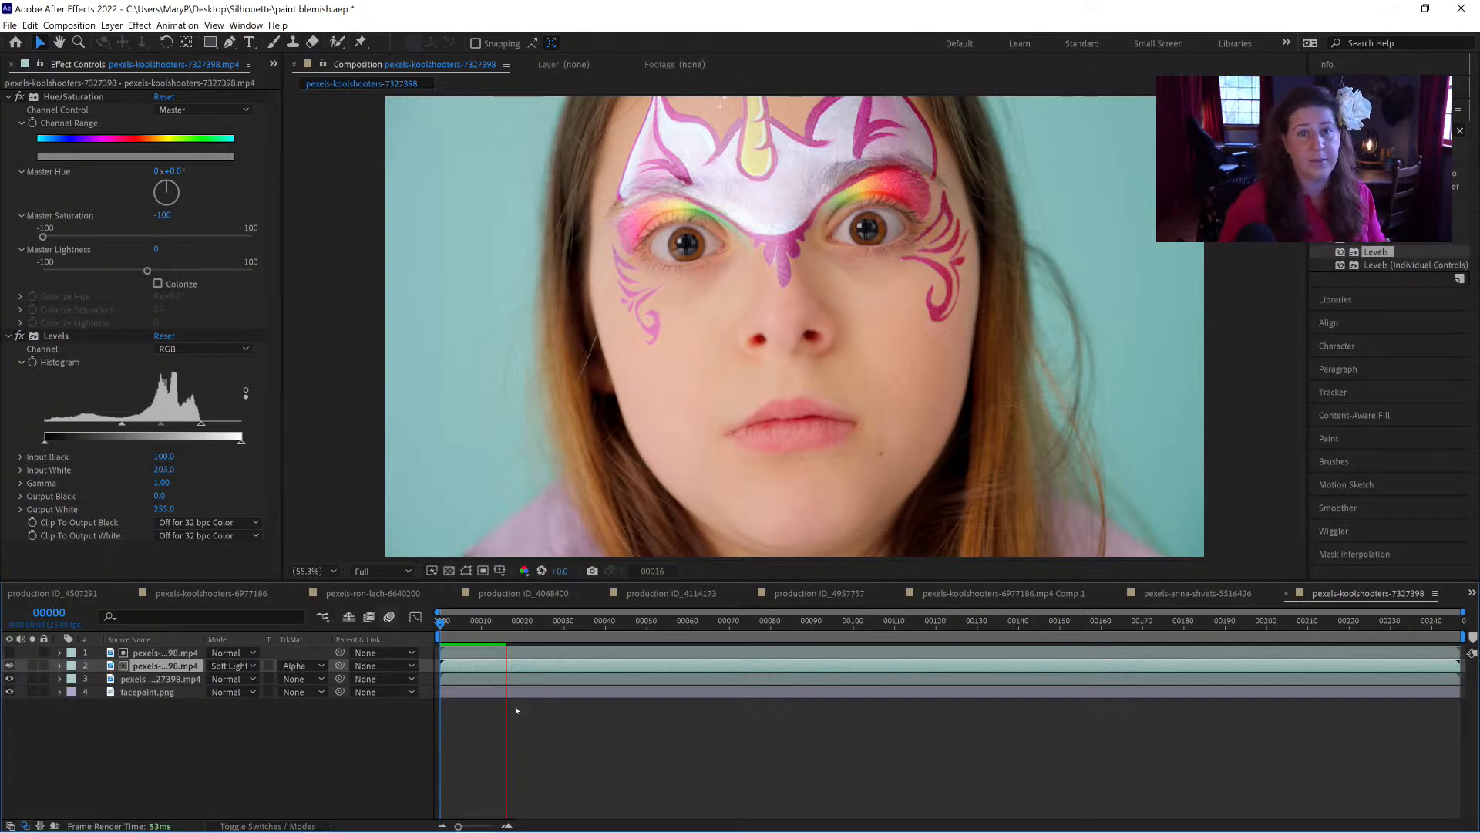
key("Page_Down")
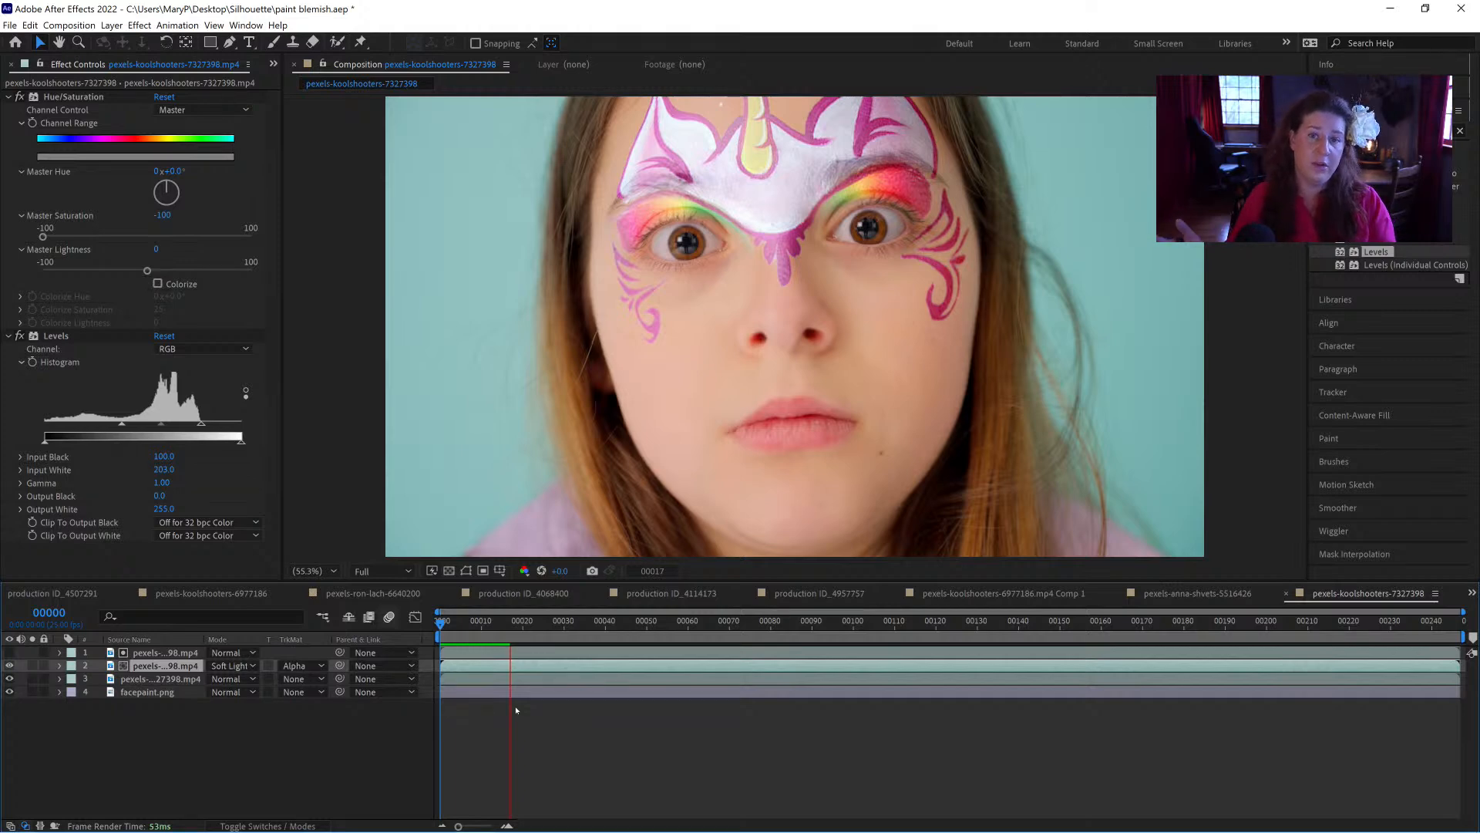
key("Page_Down")
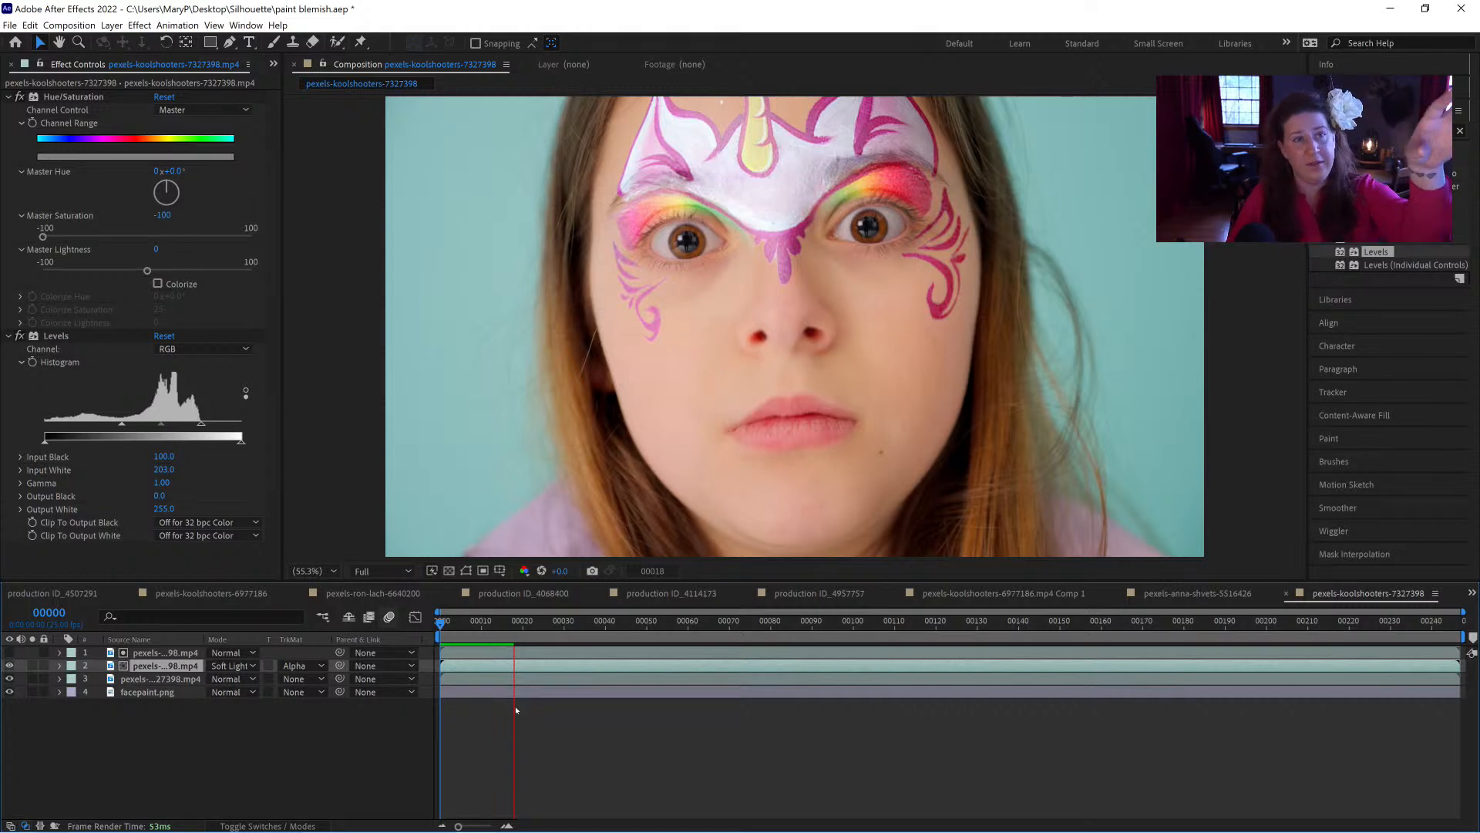
key("Page_Down")
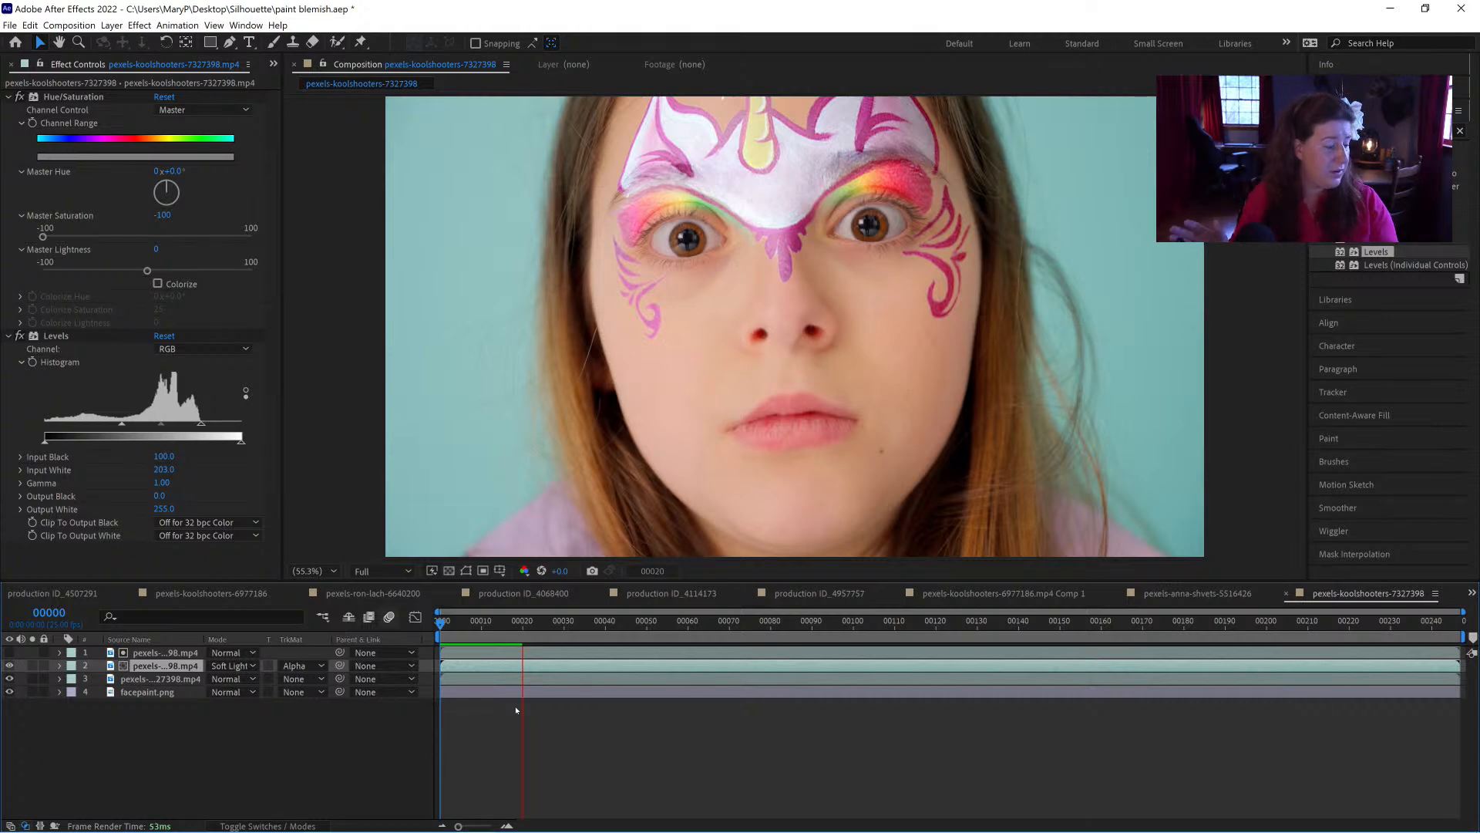
Step: Stop the face paint preview at frame 0 and save the project
key("Page_Down")
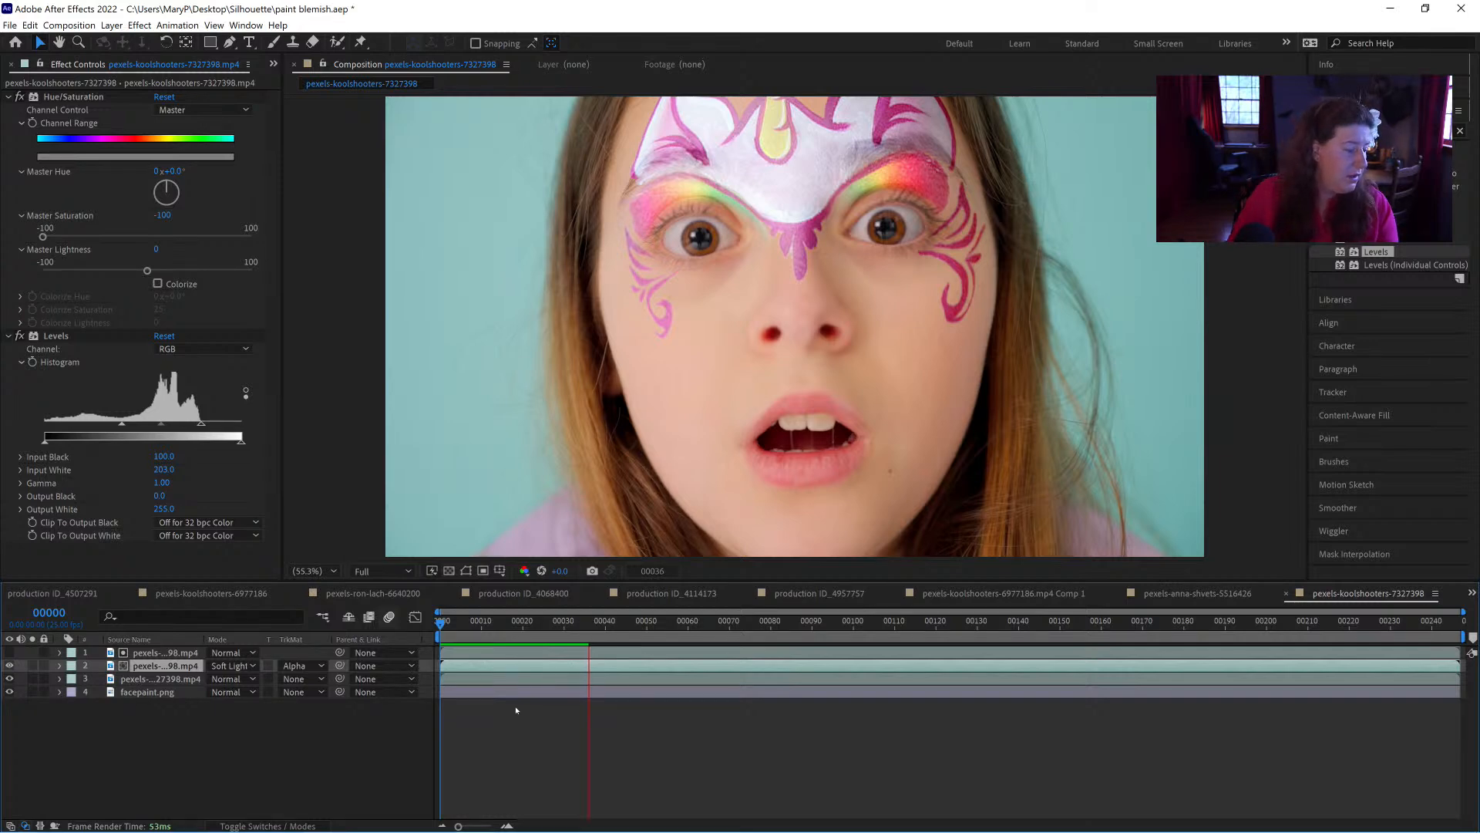
key("space")
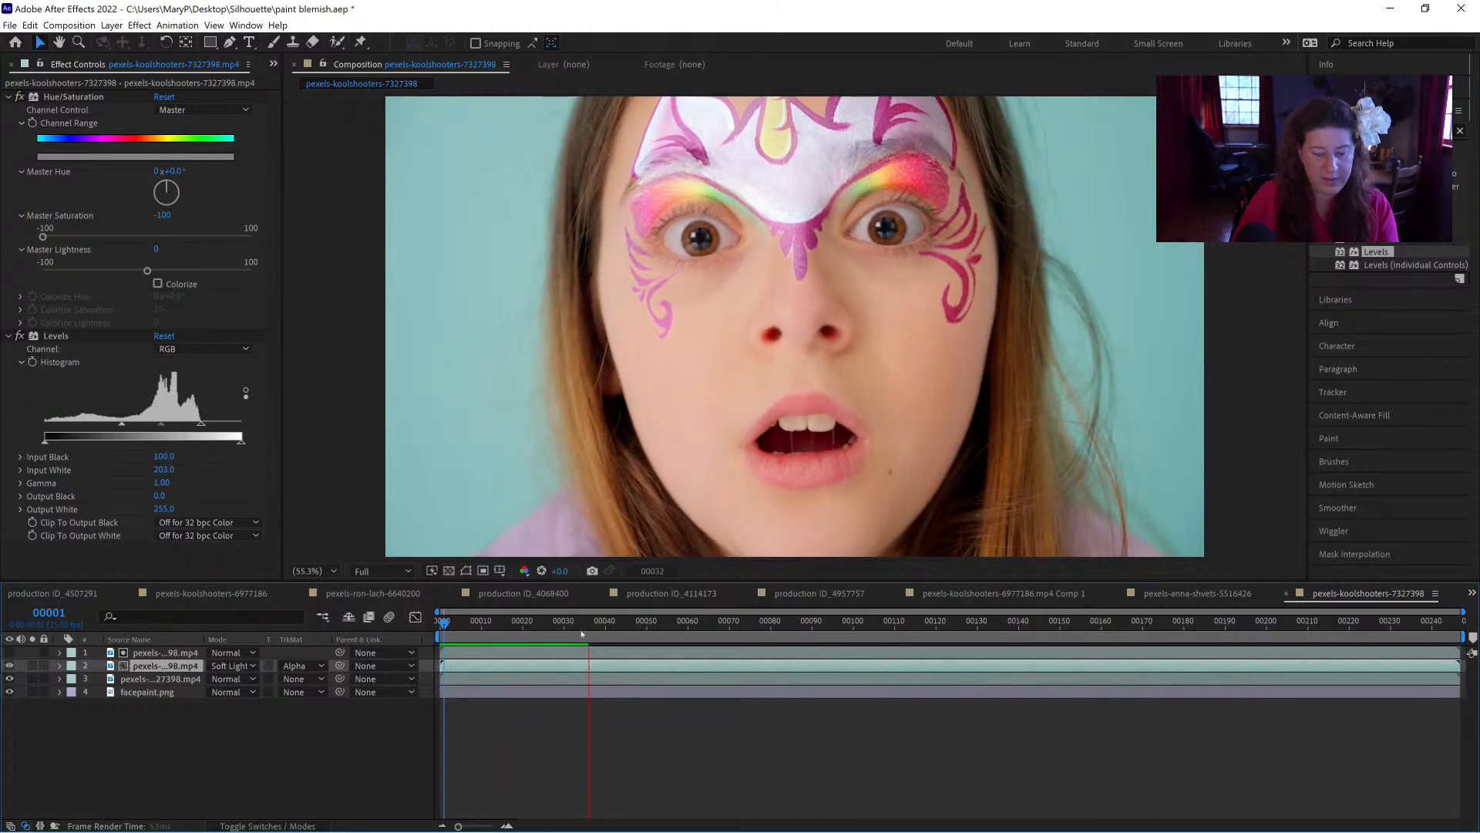
key("space")
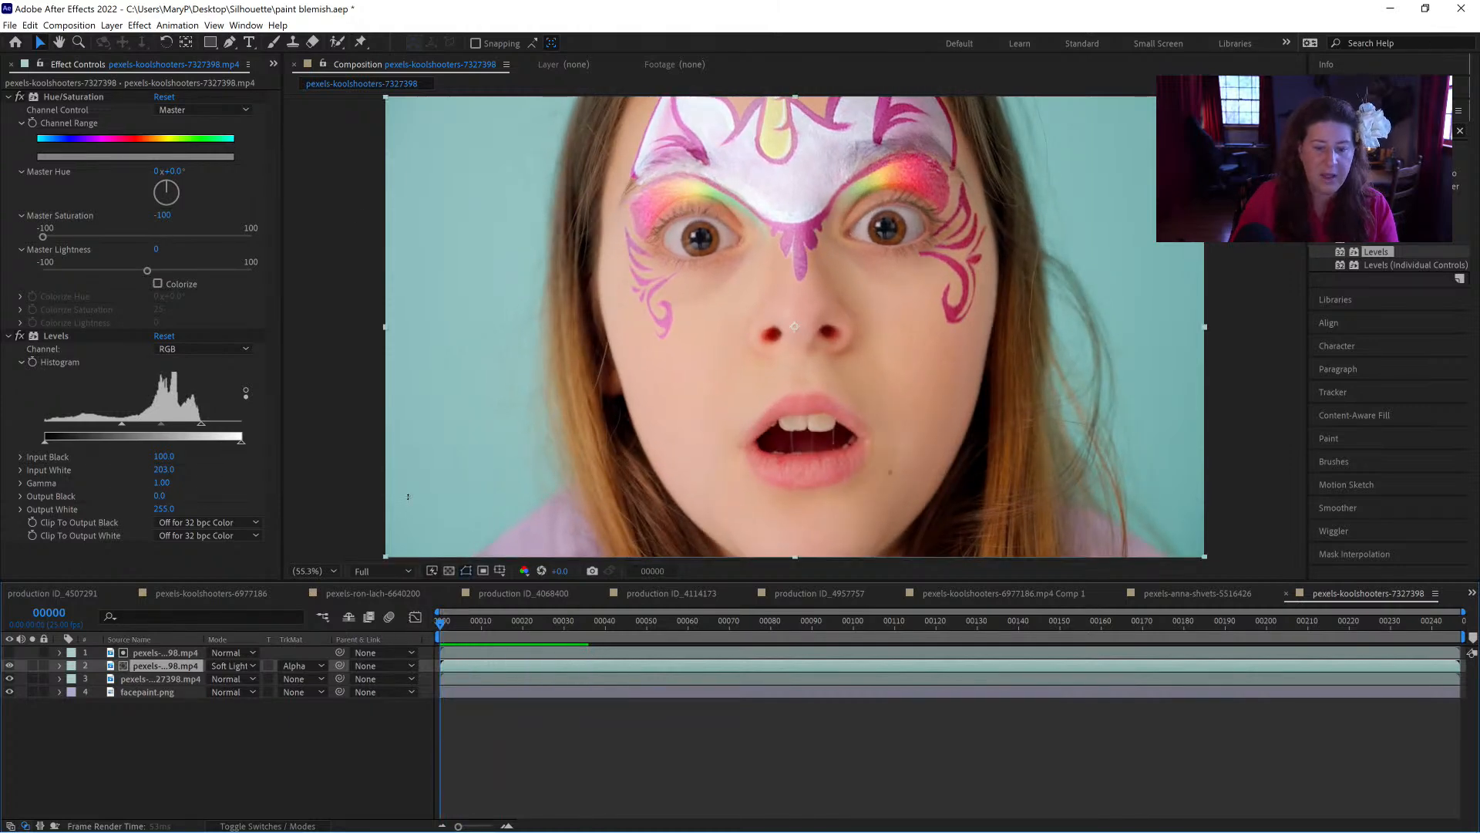
key("ctrl+s")
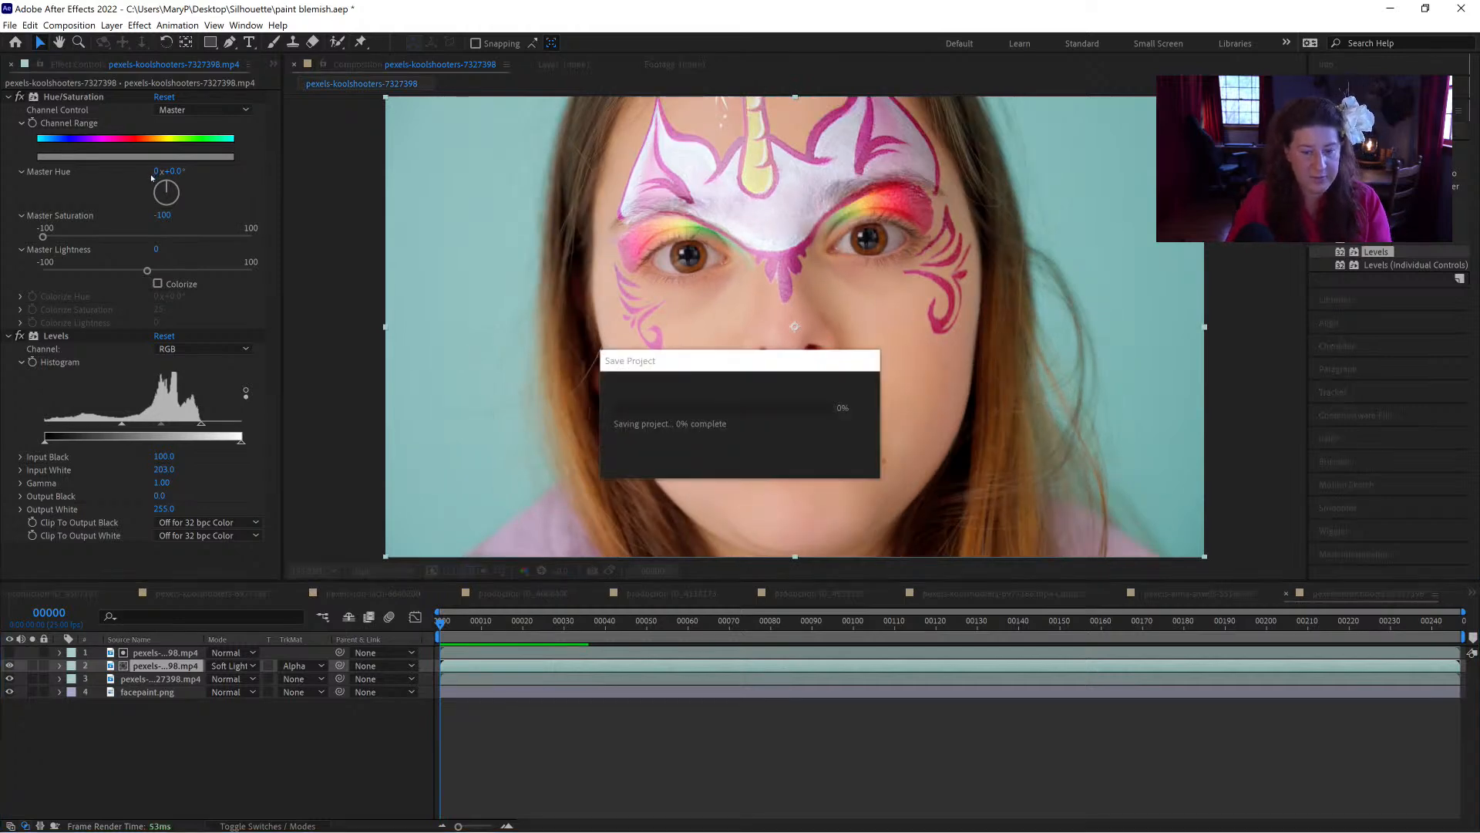
Step: Browse the project's footage and compositions, and open the production ID_4068400 composition
left_click(273, 64)
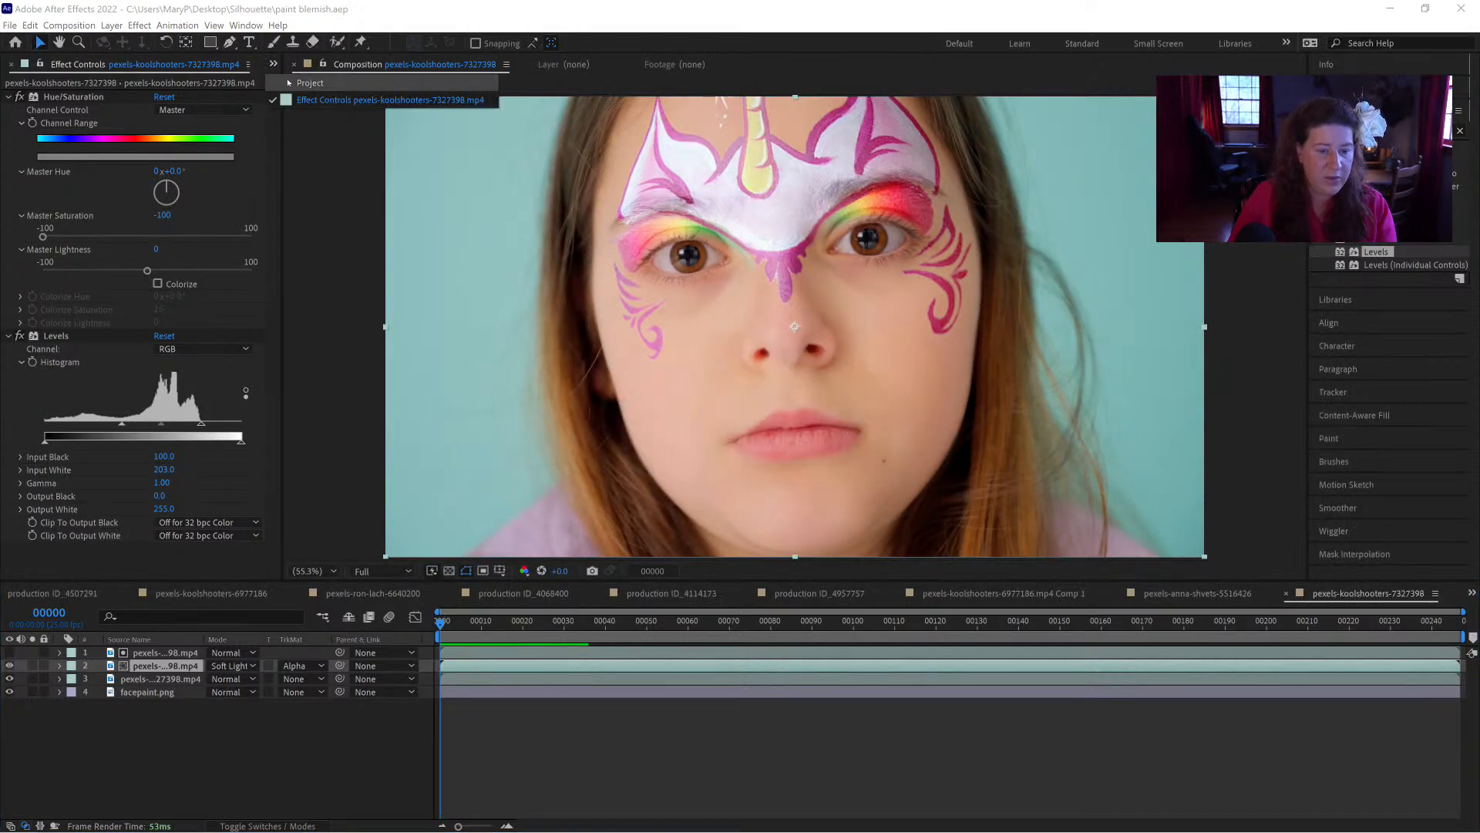
left_click(290, 82)
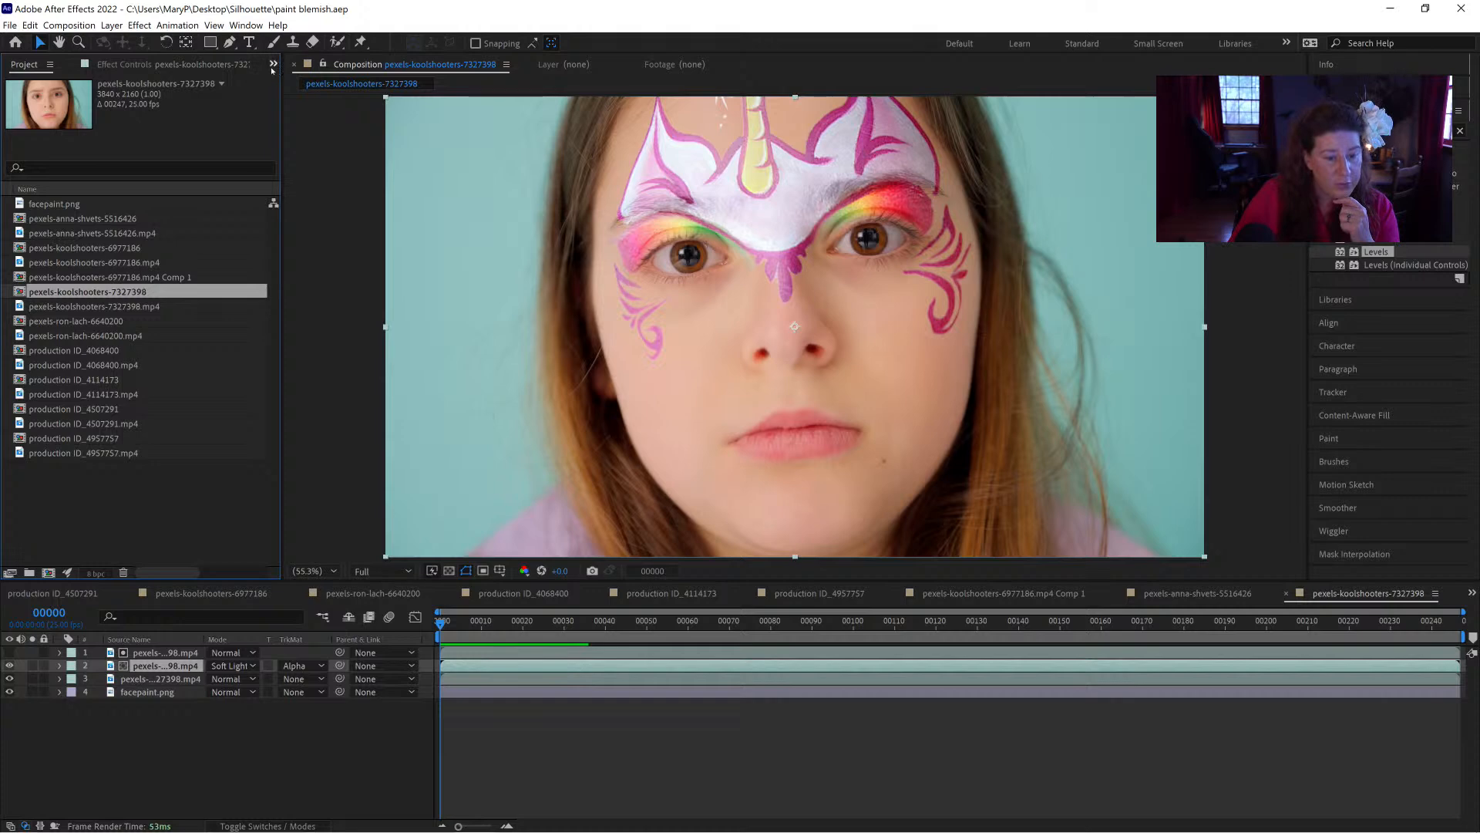
left_click(62, 306)
left_click(55, 324)
left_click(56, 351)
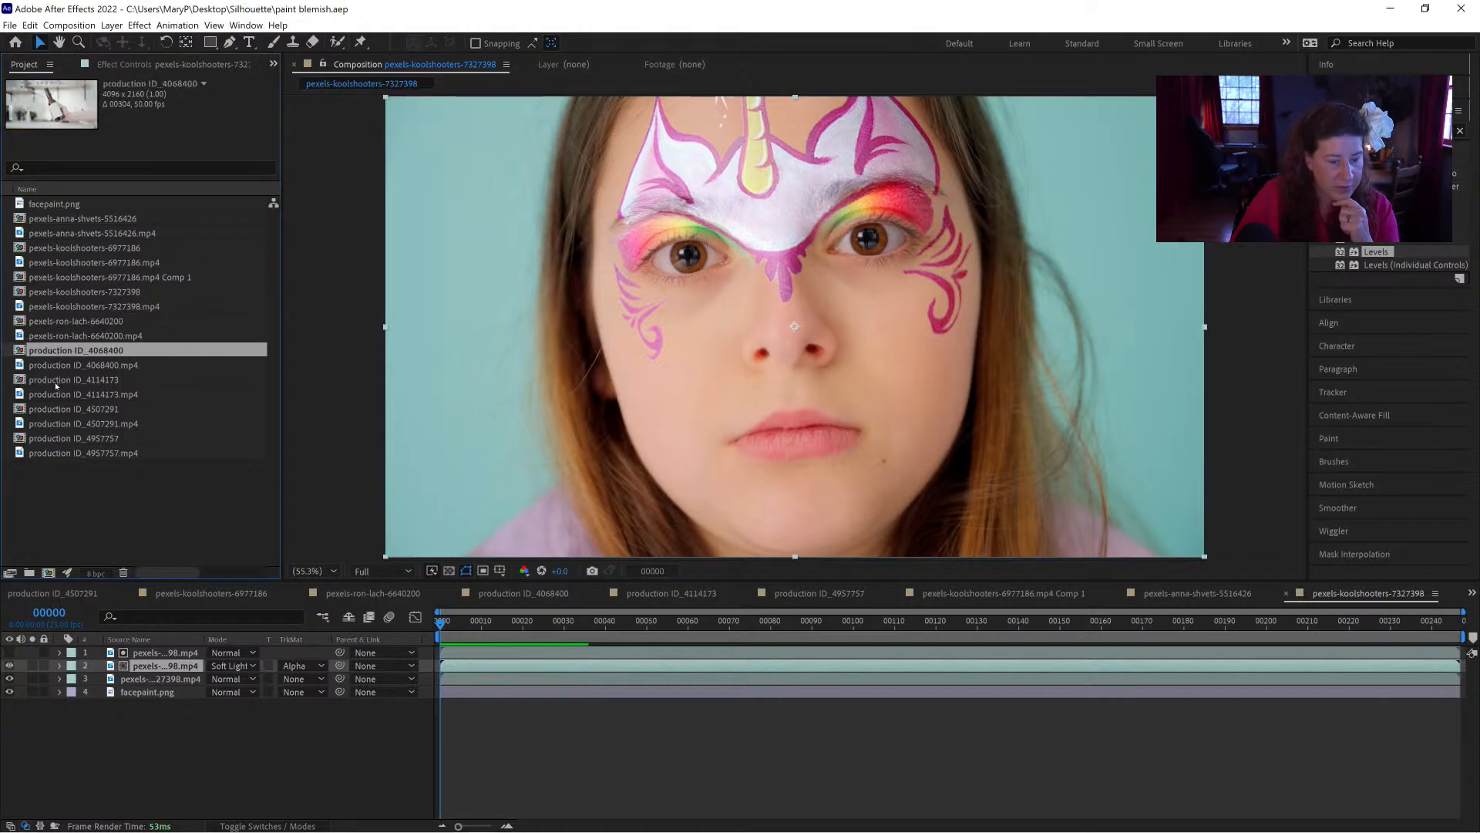
left_click(54, 381)
left_click(54, 350)
double_click(53, 351)
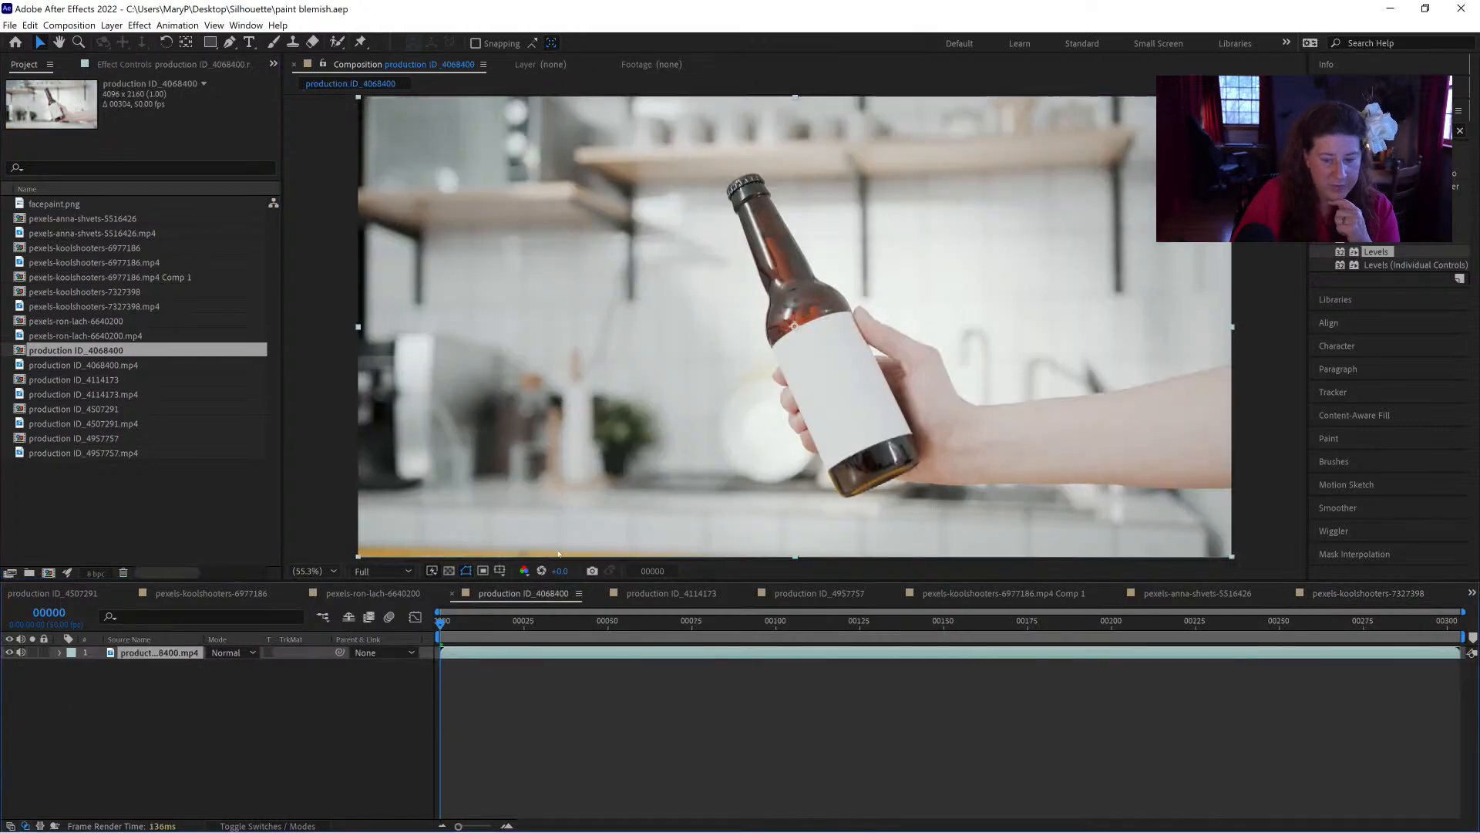
Step: Preview the beer bottle clip to judge the hand and label motion, and return to the first frame
key("space")
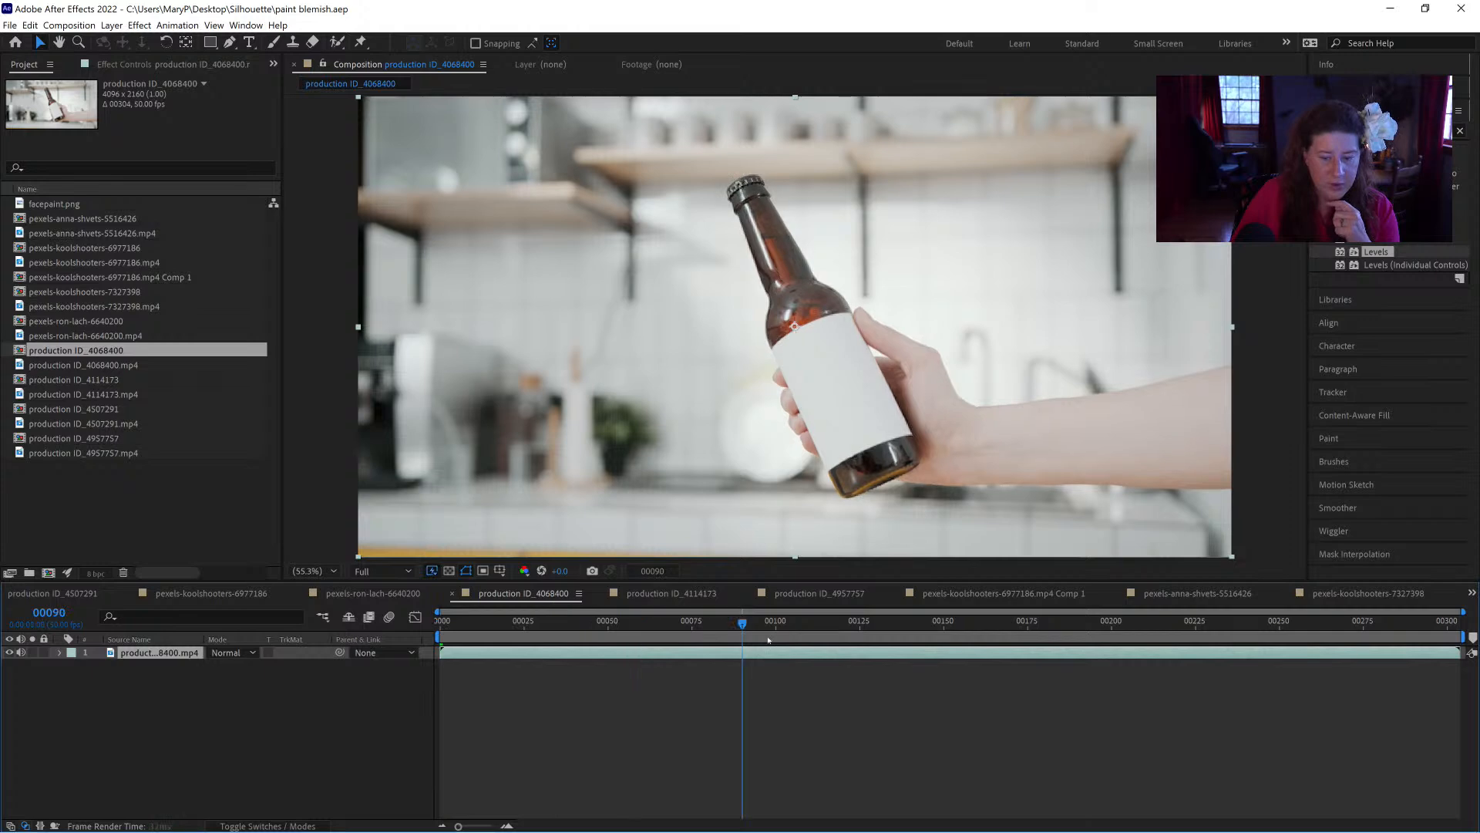
key("space")
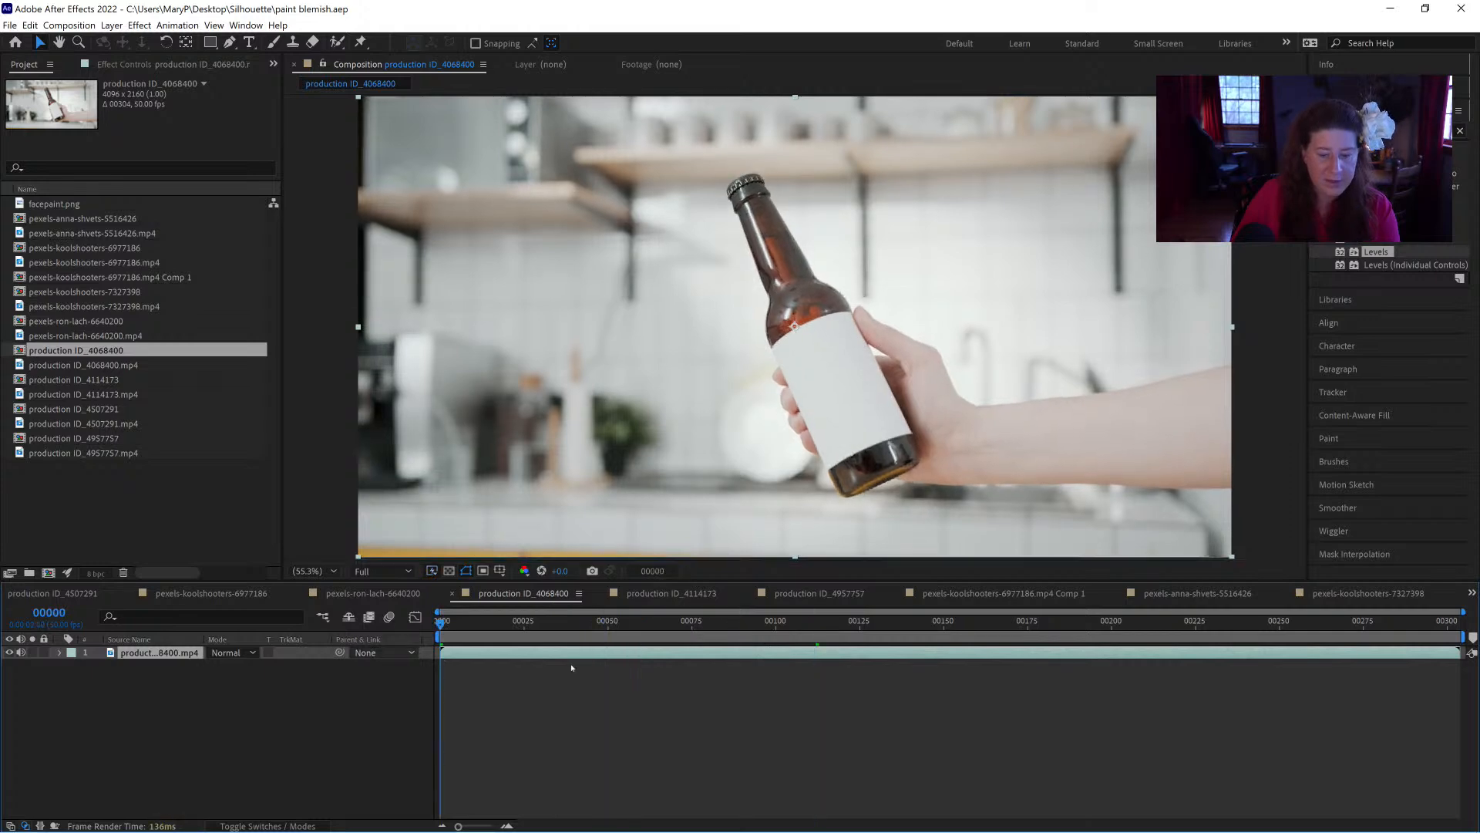
key("space")
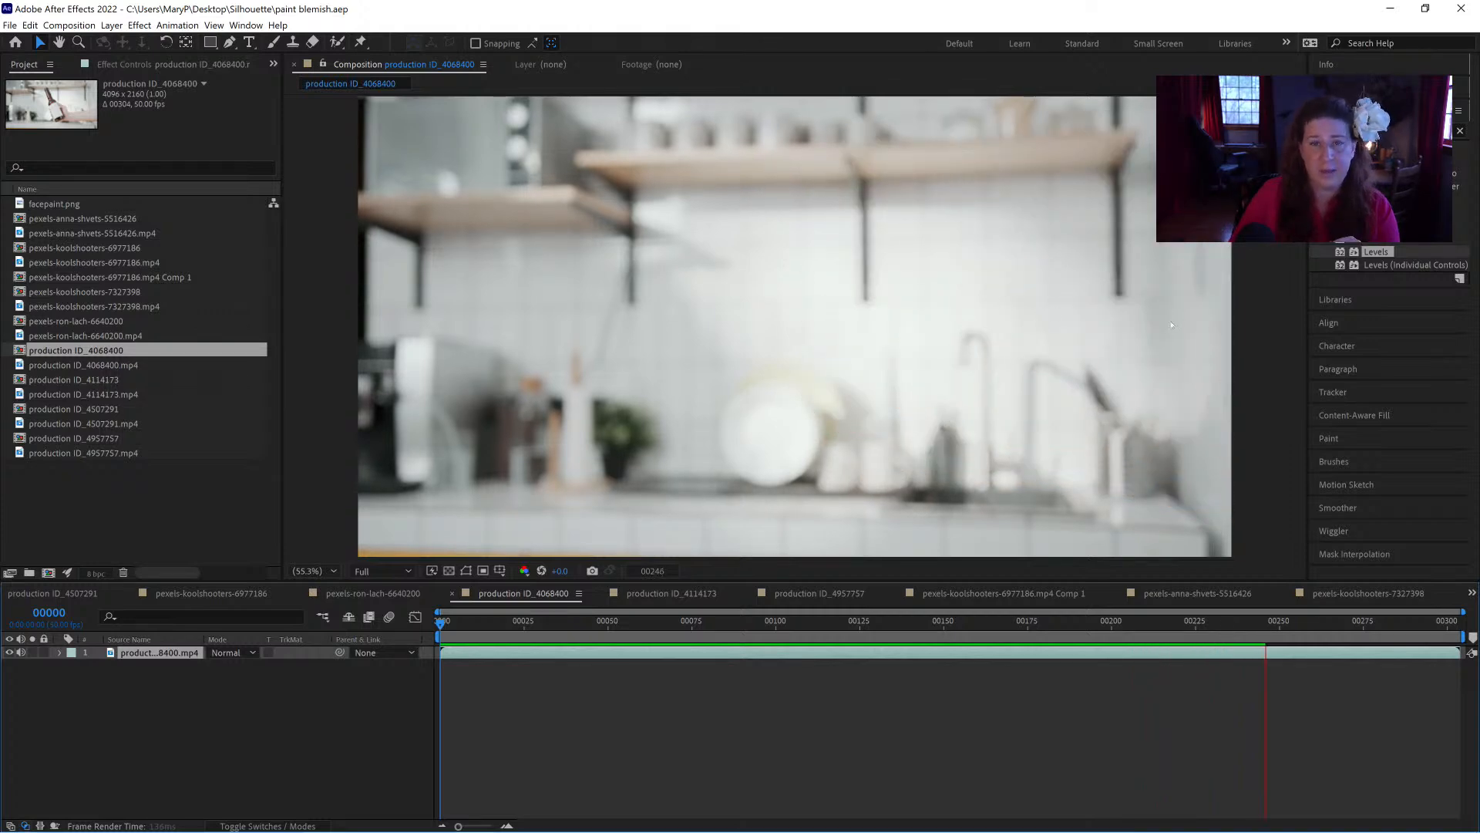
left_click_drag(1141, 621, 437, 626)
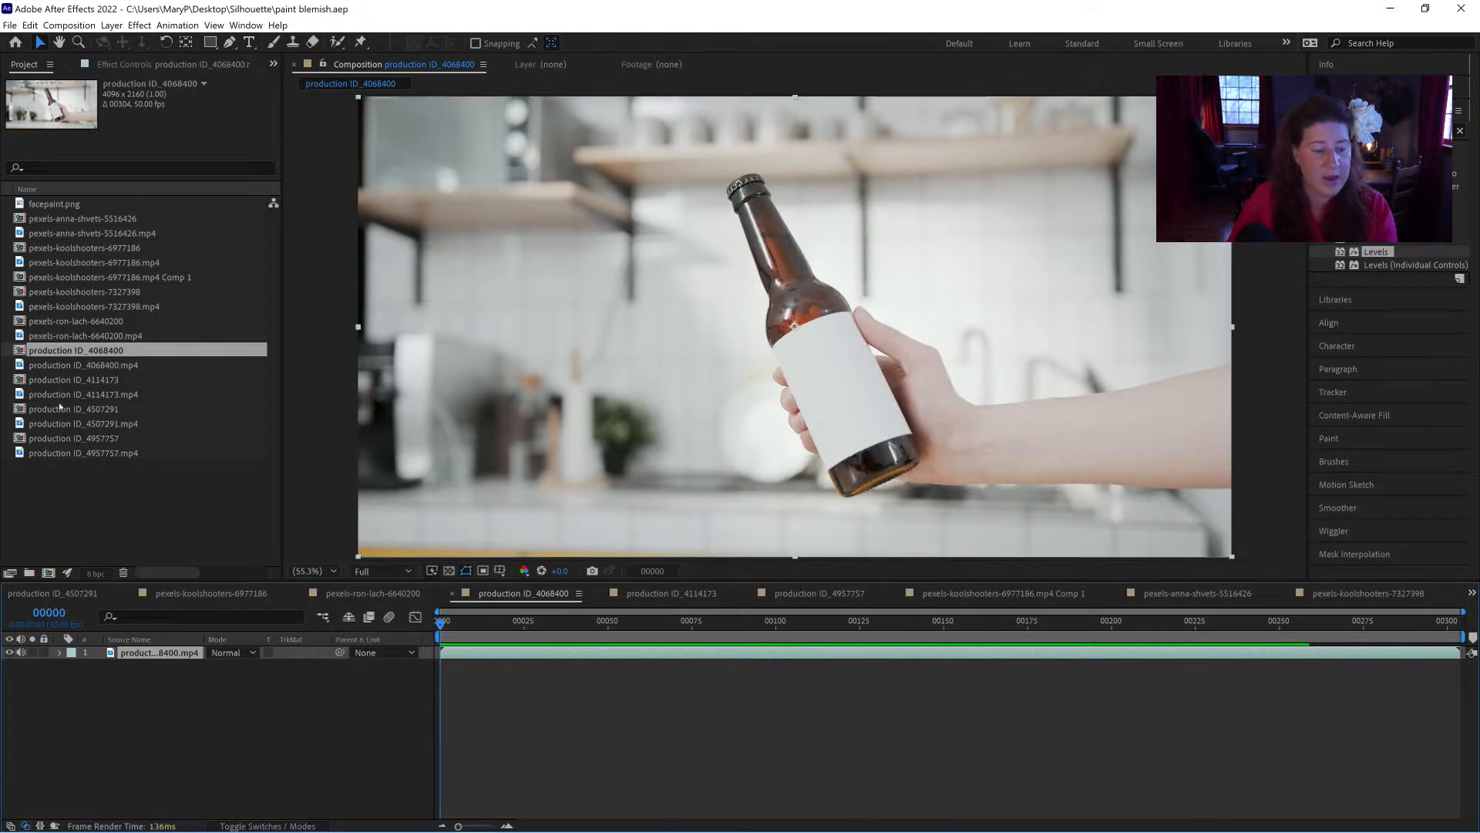
Step: Open the production ID_4114173 composition and preview the hand crushing the soda can
left_click(68, 379)
double_click(69, 380)
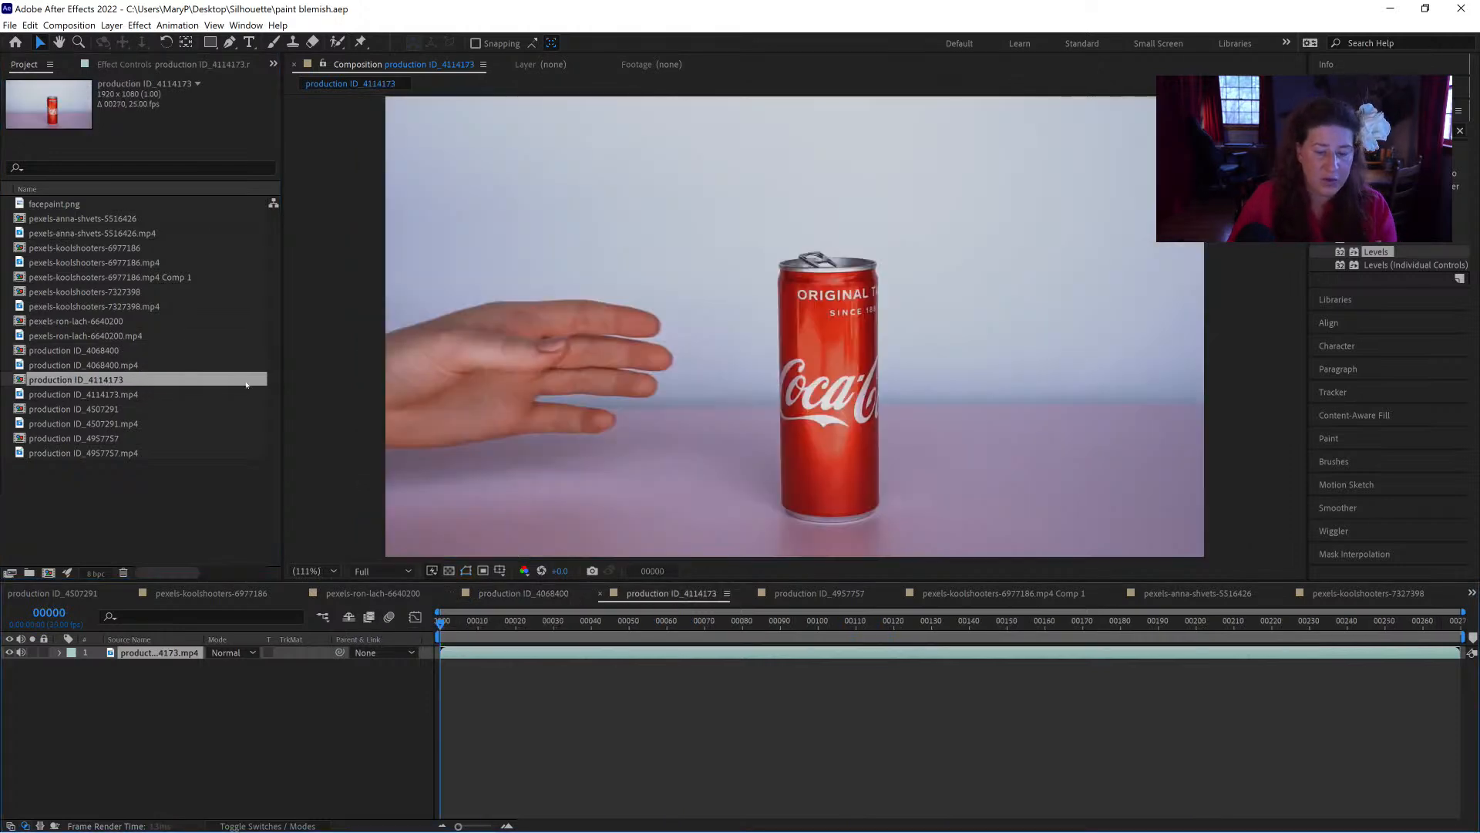
left_click_drag(467, 626, 321, 626)
key("space")
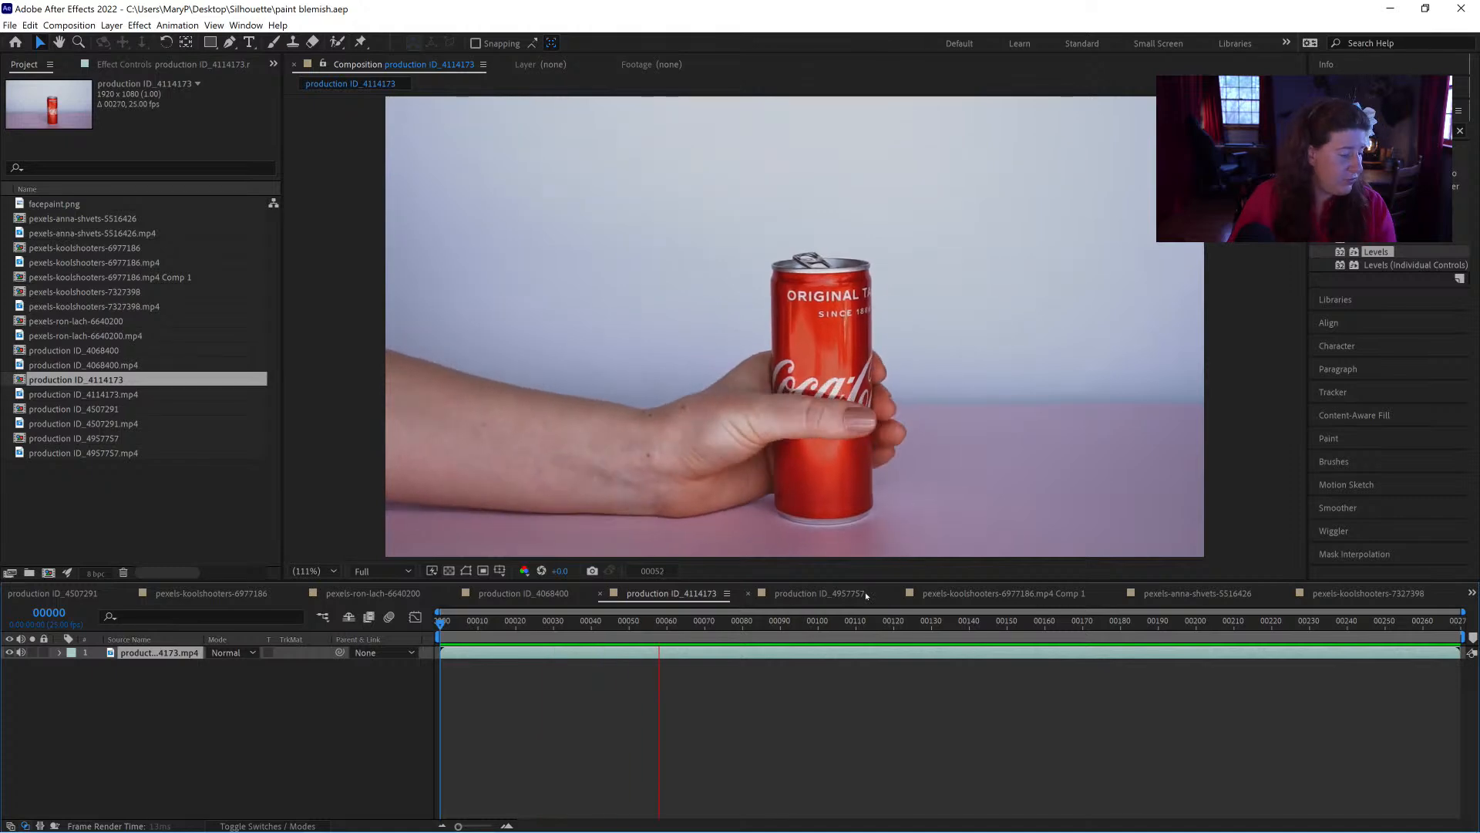
key("space")
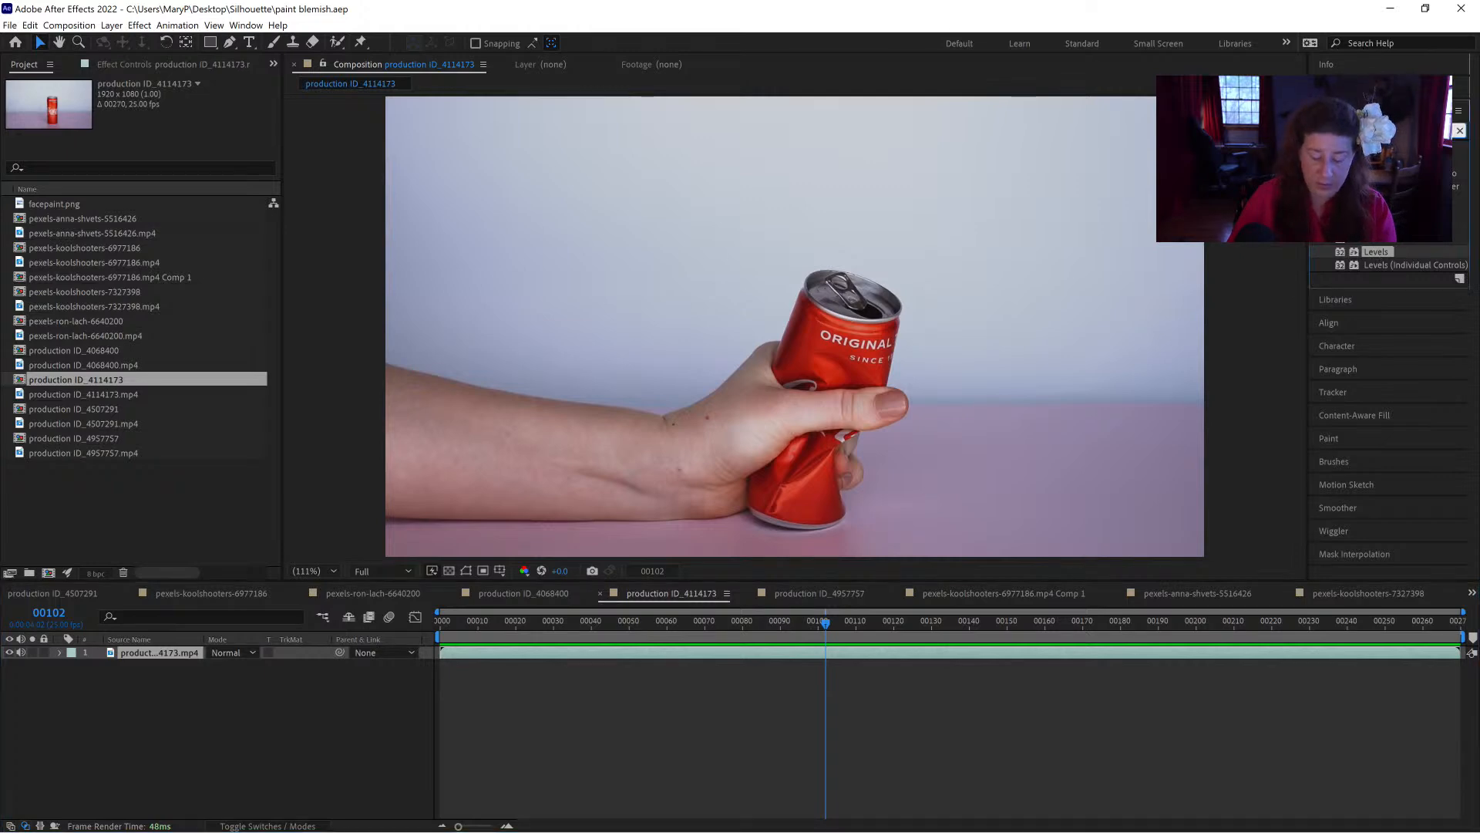
Step: Apply the Mocha Pro effect to the production ID_4114173.mp4 layer and launch the Mocha Pro interface
type("sil")
left_click(140, 25)
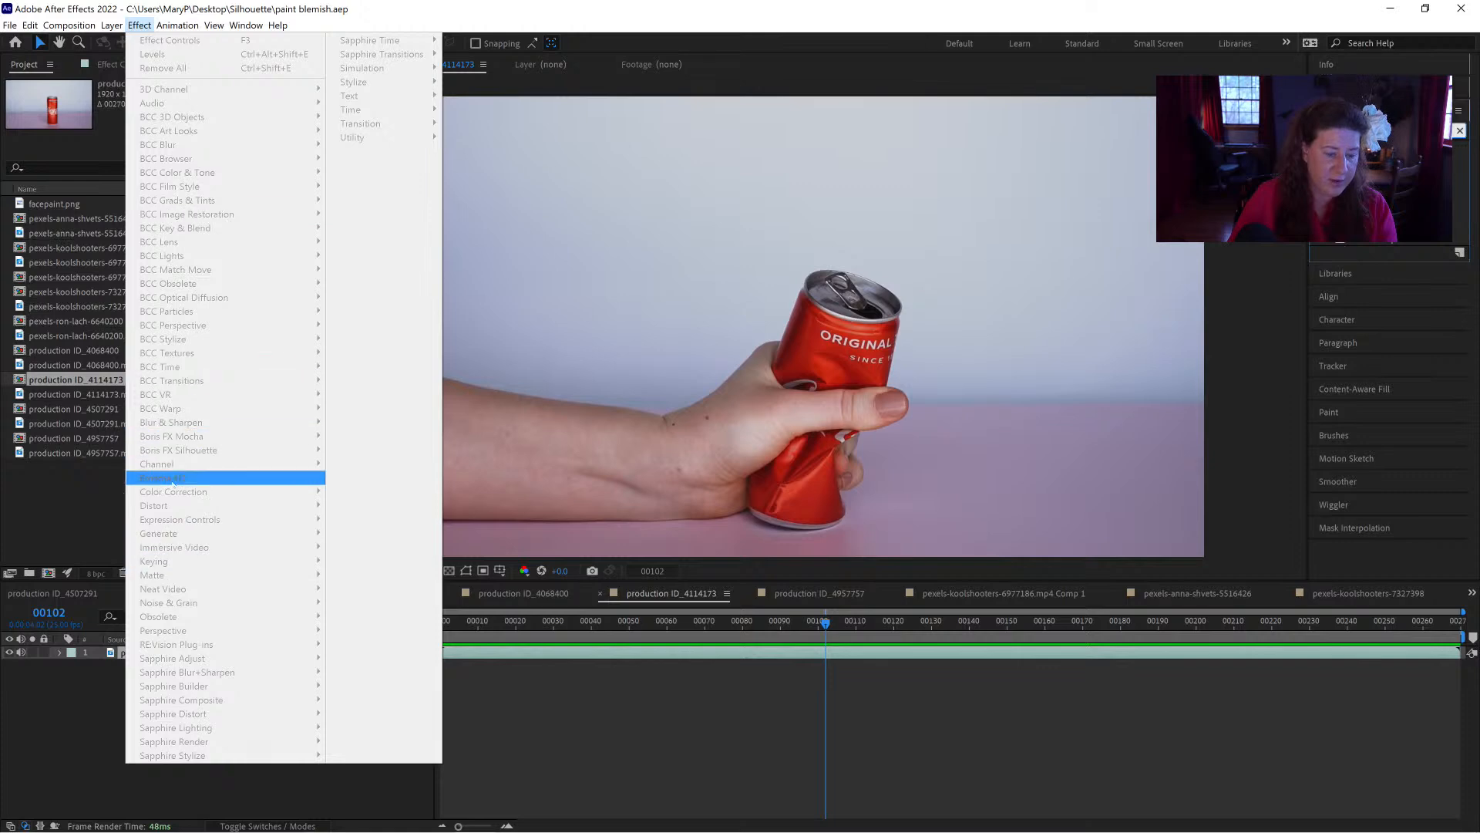
left_click(1381, 67)
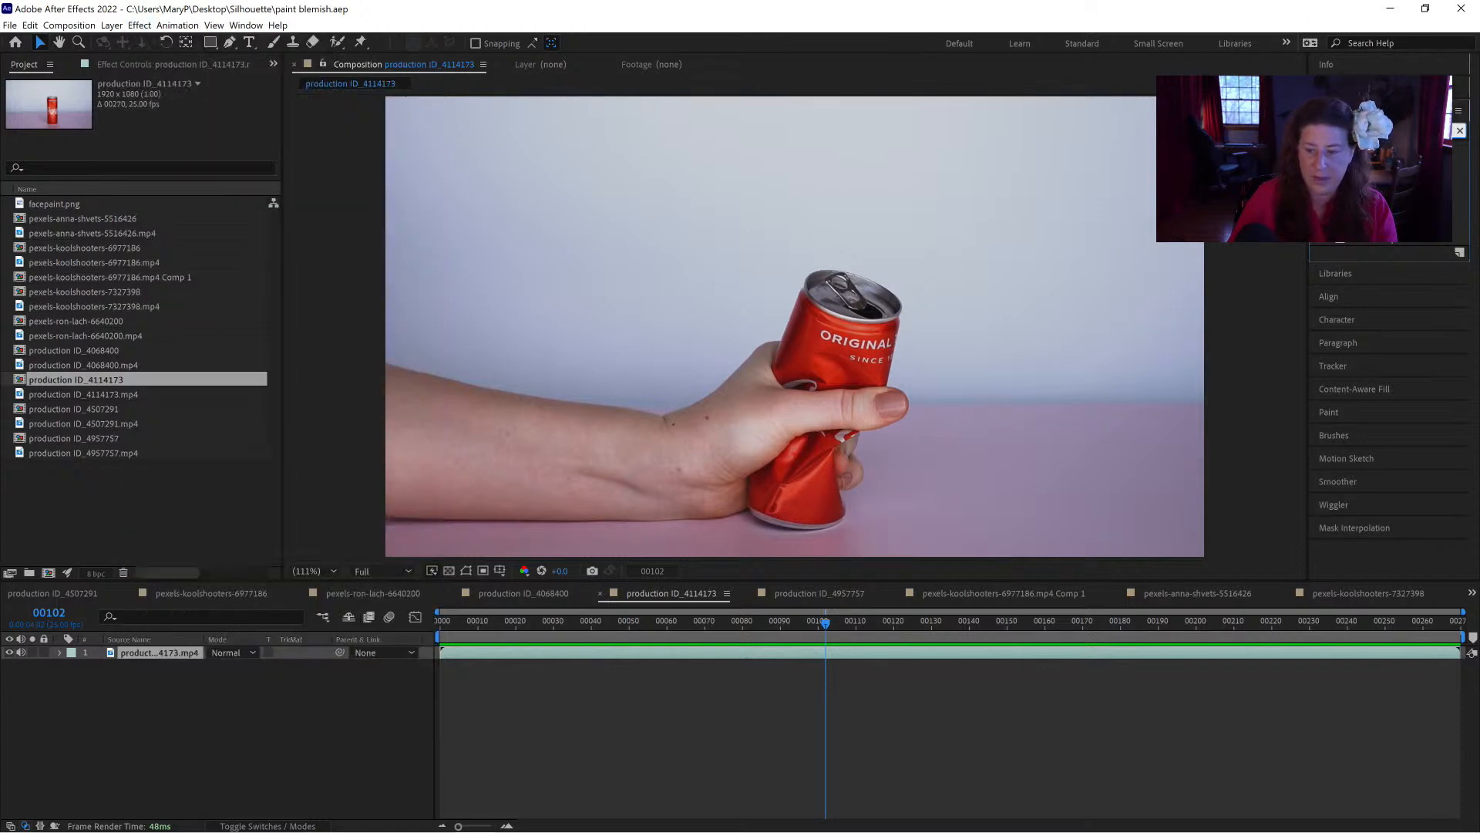
left_click_drag(1376, 171, 171, 655)
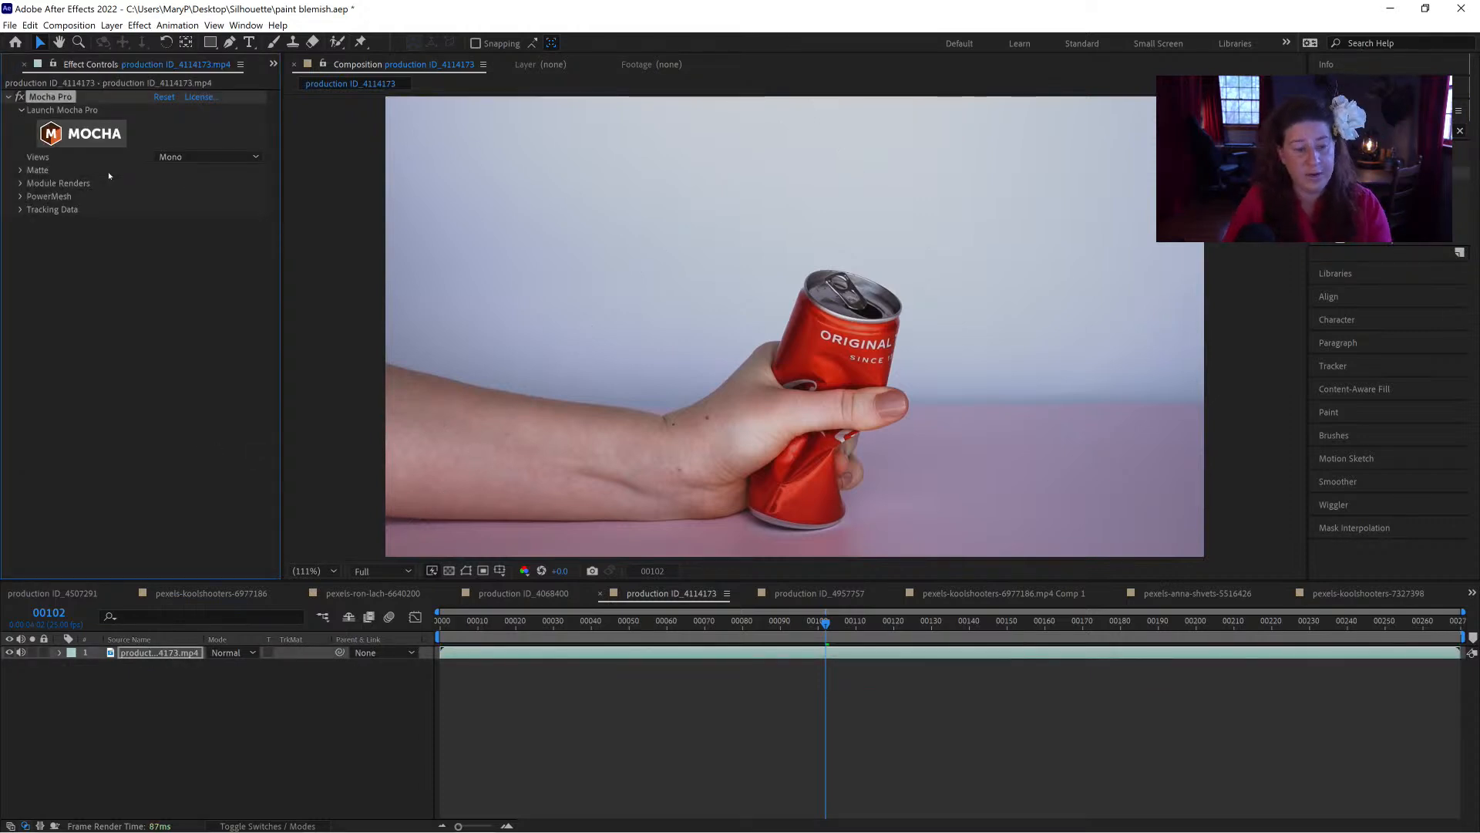
left_click(84, 133)
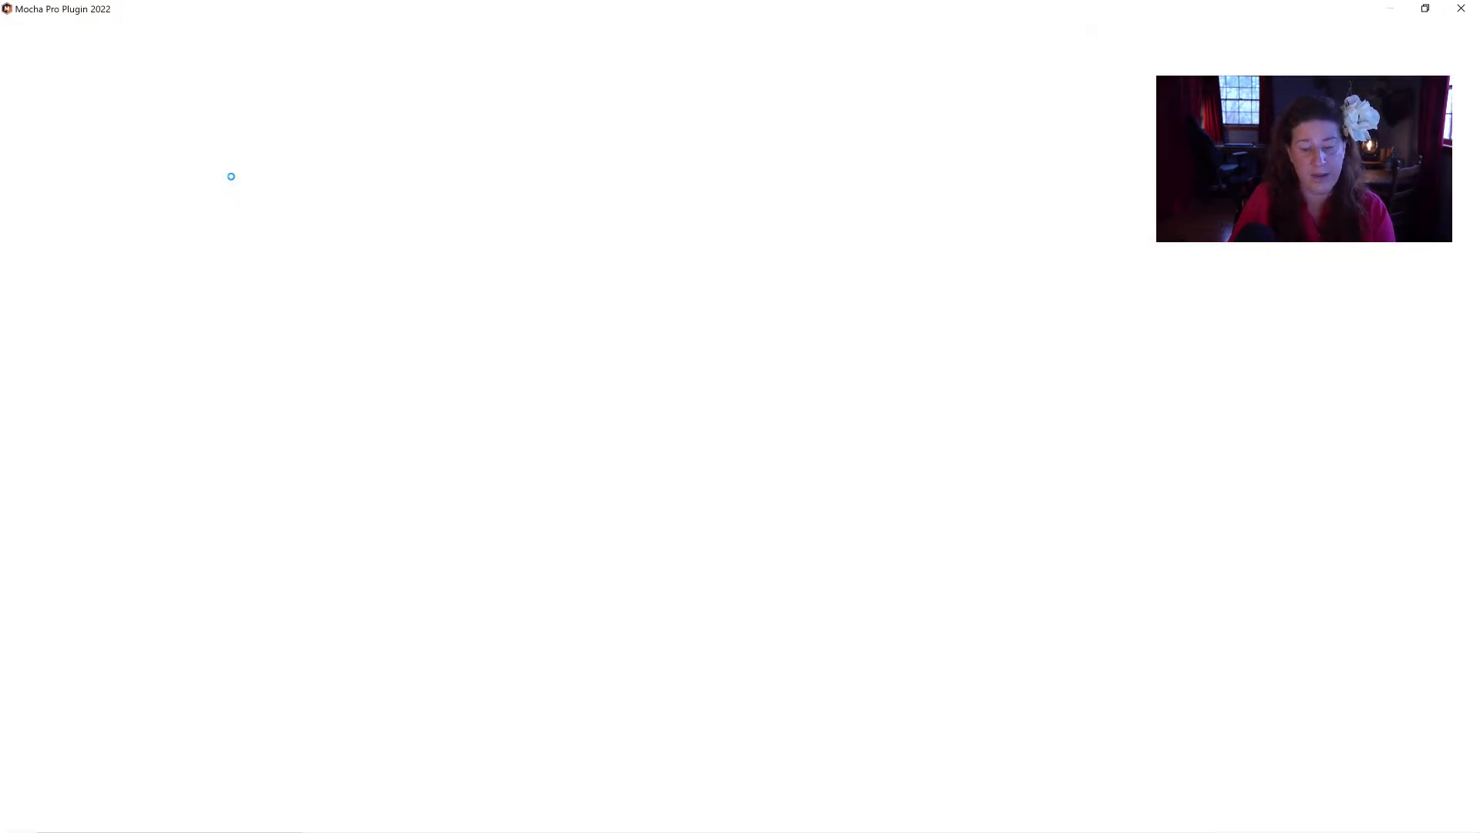
key("Return")
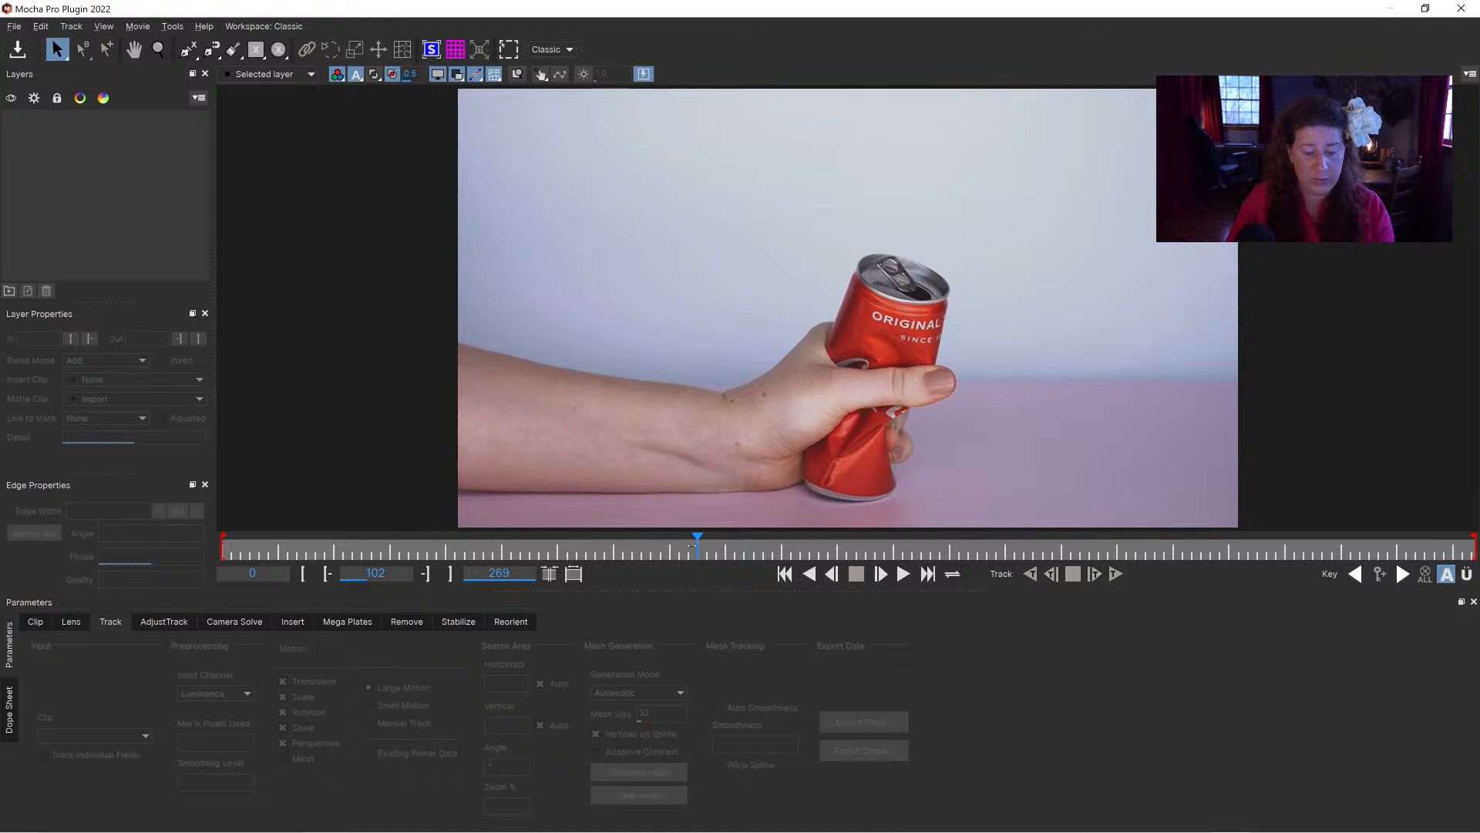
Step: Play through the can-crushing clip in Mocha Pro and go to frame 56, where the hand grips the can
left_click_drag(529, 546, 505, 524)
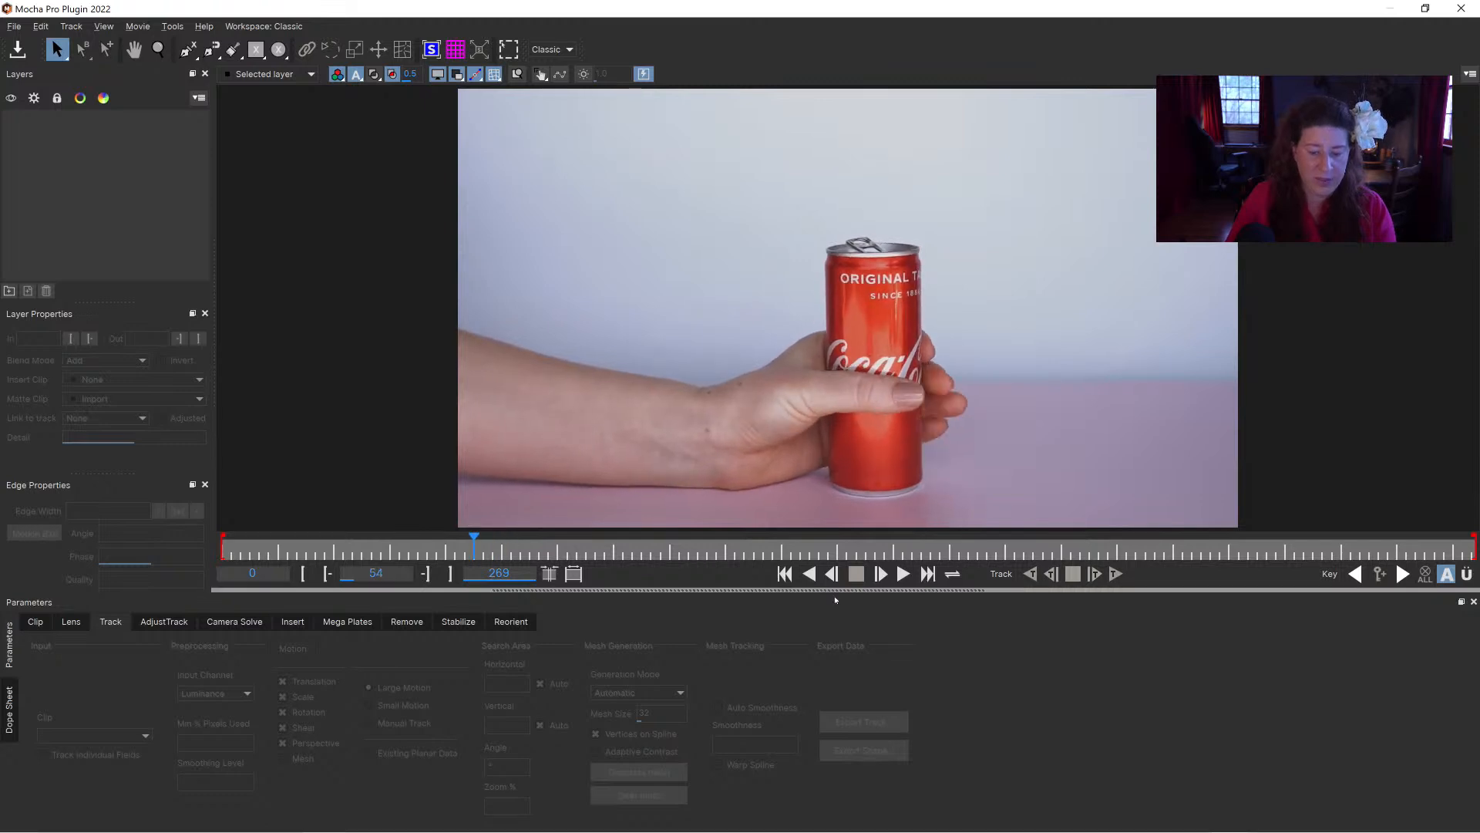
left_click(903, 574)
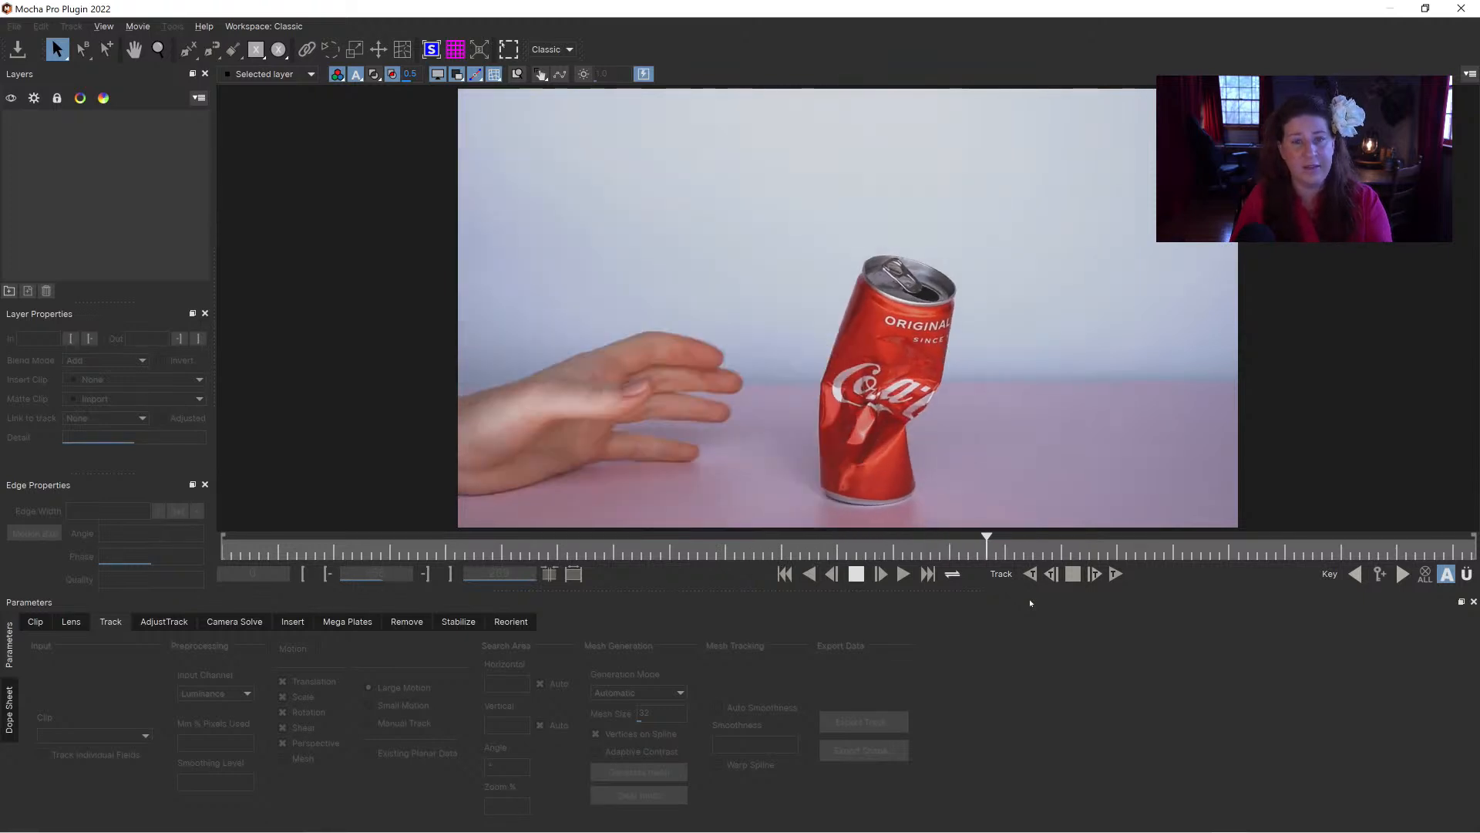
key("space")
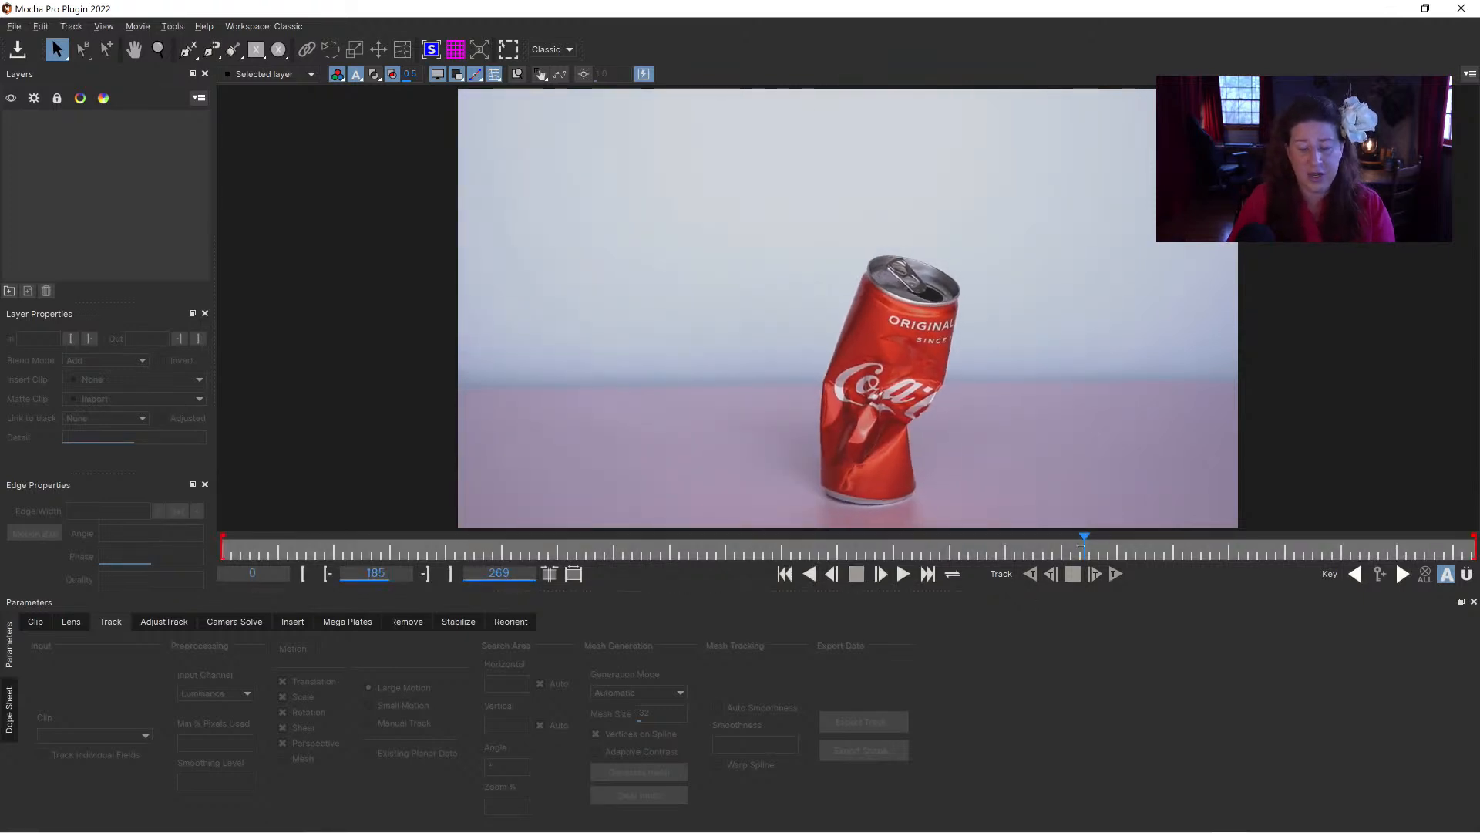
left_click_drag(1006, 549, 503, 533)
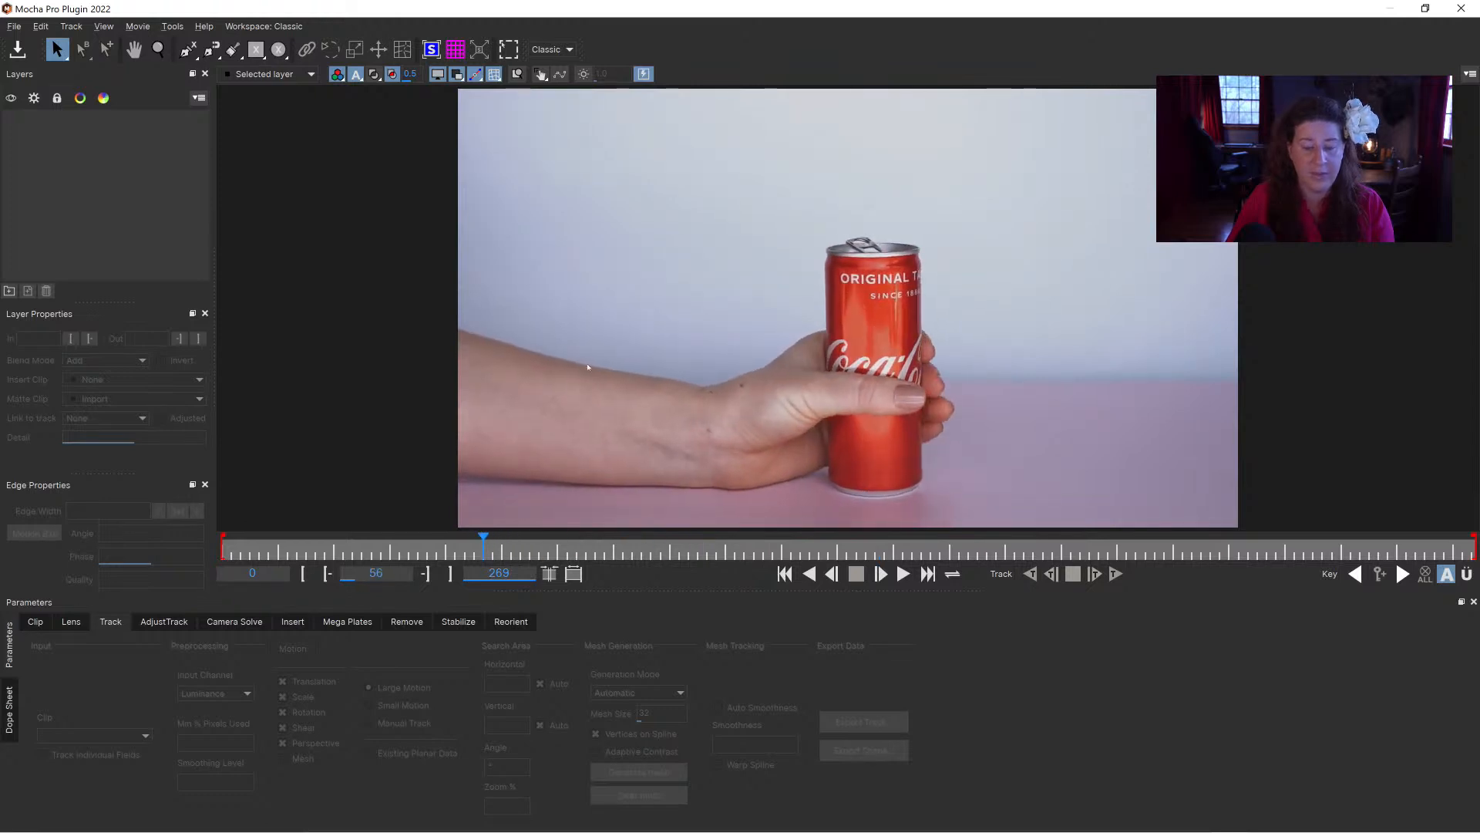
Step: Draw a closed X-Spline around the hand and wrist gripping the can at frame 56, and refine its points along the upper edge
left_click(188, 49)
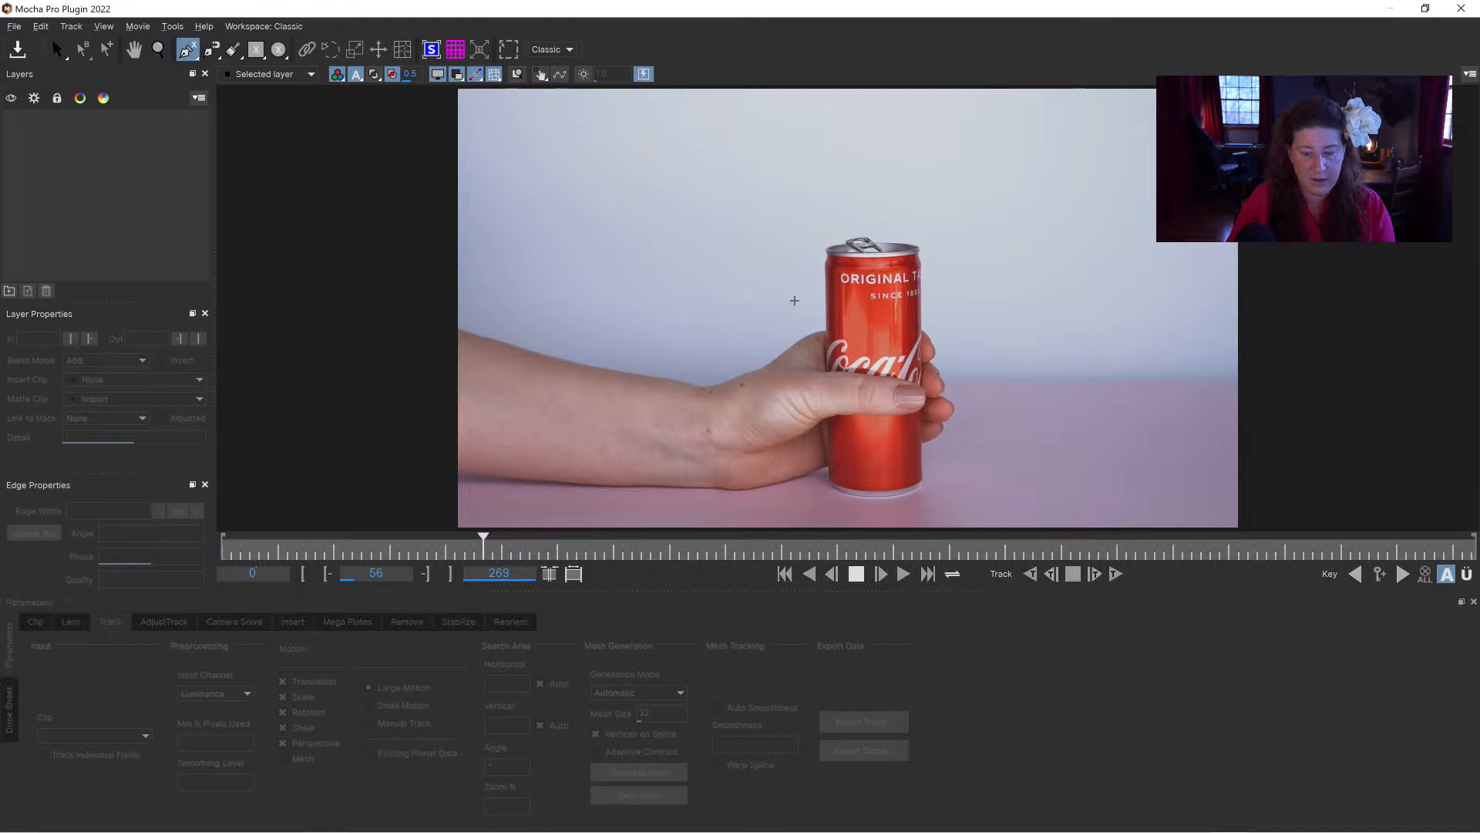
left_click(753, 287)
left_click(824, 309)
left_click(829, 361)
left_click(901, 367)
left_click(930, 389)
left_click(932, 410)
left_click(883, 424)
left_click(840, 424)
left_click(818, 475)
left_click(815, 479)
left_click(738, 498)
left_click(680, 490)
left_click(655, 406)
left_click(665, 380)
right_click(763, 318)
left_click_drag(779, 298, 788, 334)
left_click_drag(666, 379, 708, 380)
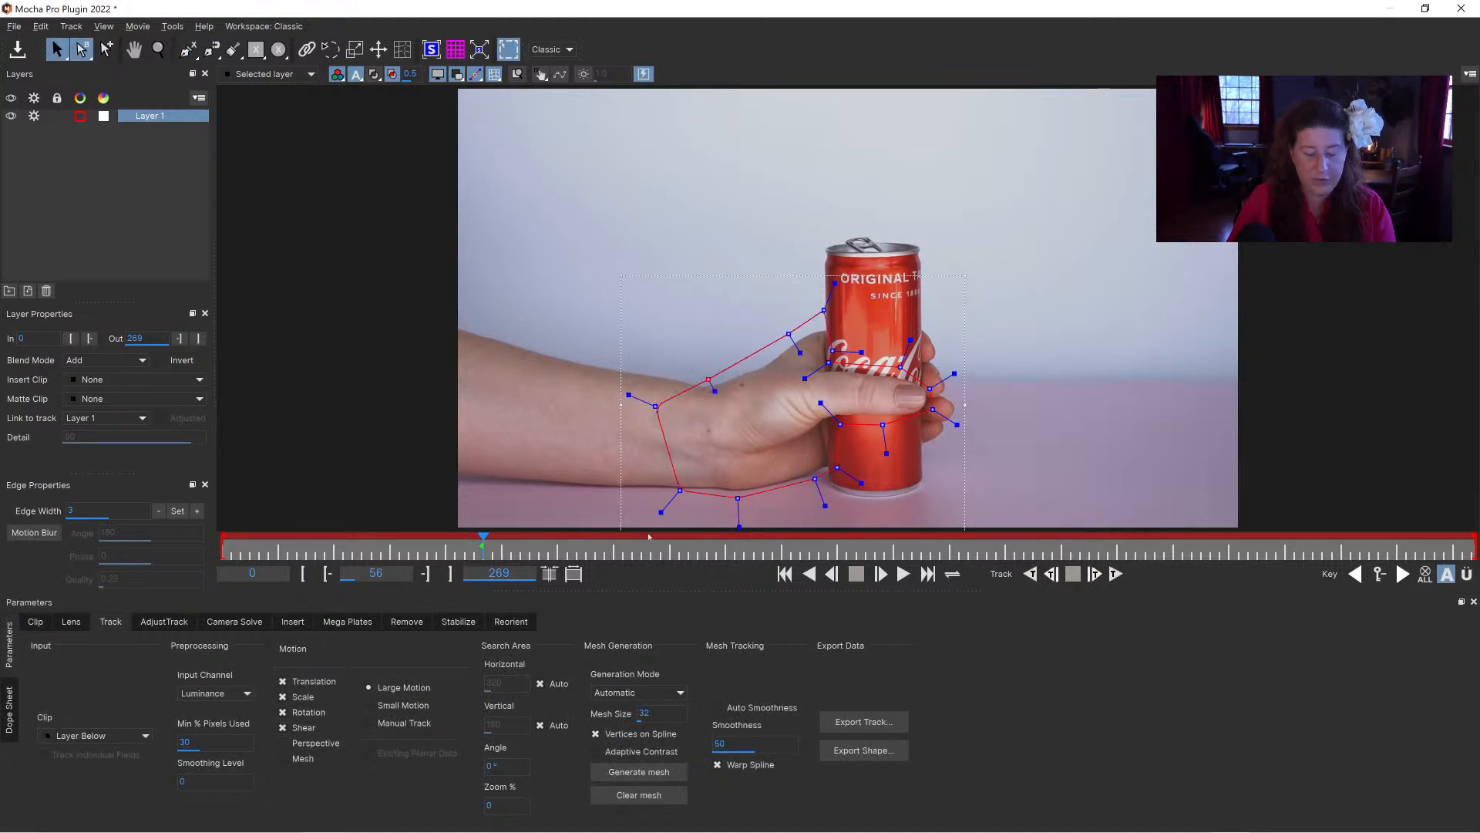
Step: Limit the hand layer's tracked motion to Translation only and track it backwards from frame 56 to frame 21
left_click(282, 696)
left_click(282, 712)
left_click(282, 727)
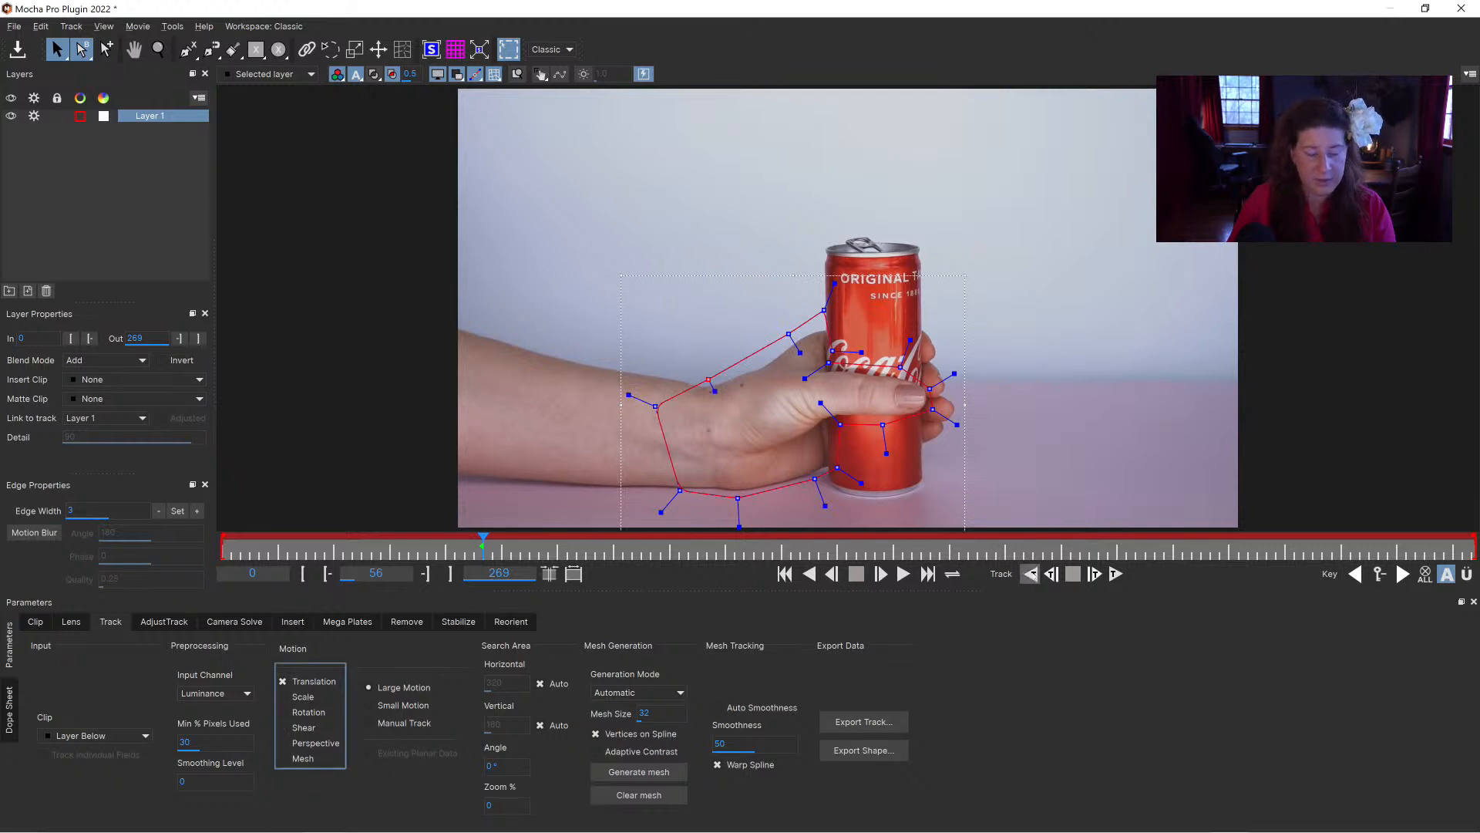
left_click(1030, 573)
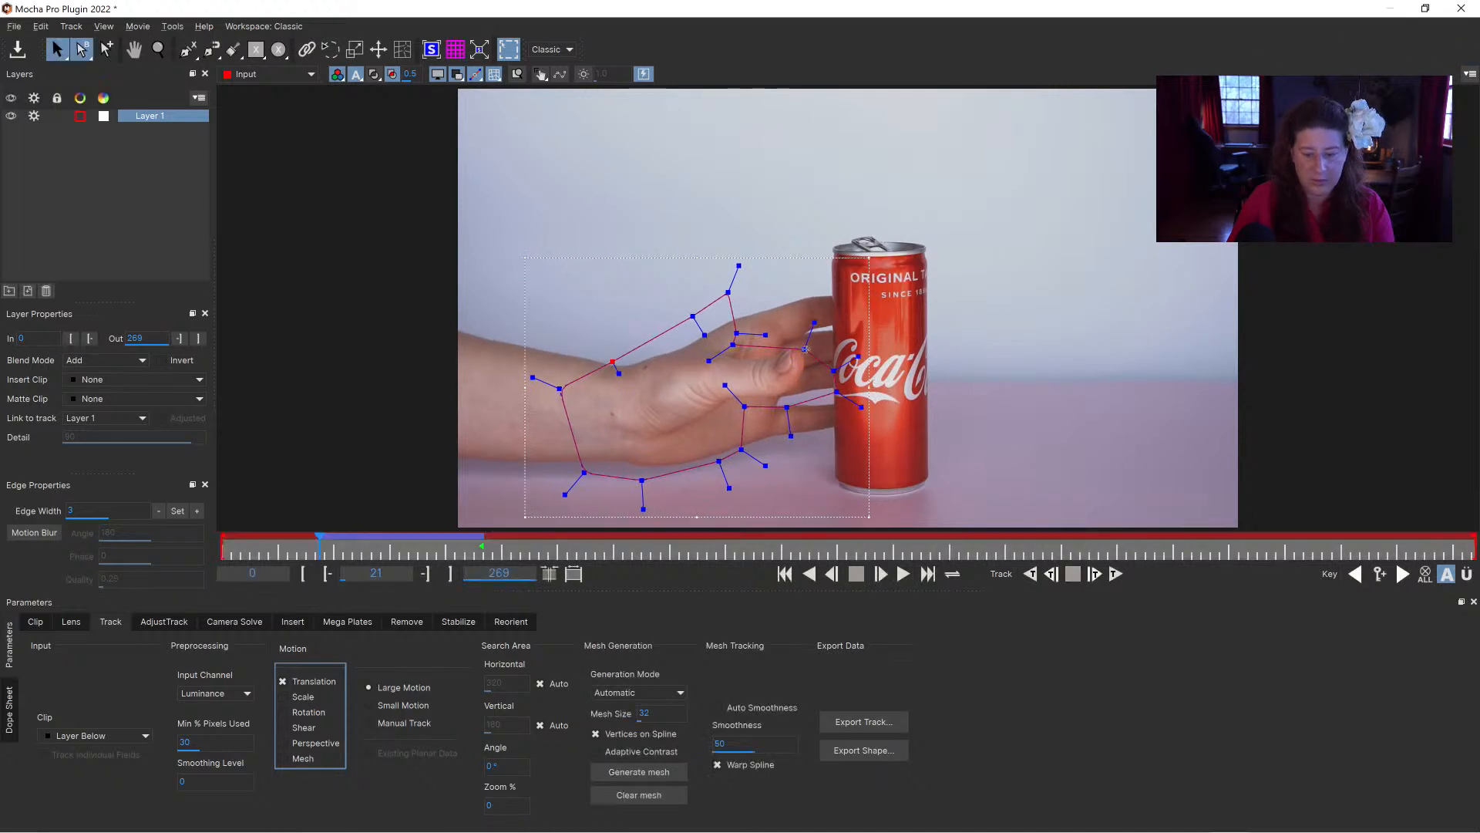
Step: Reshape the hand spline around the fingers at frame 21 and around the thumb at frame 42
mouse_move(826, 362)
left_mouse_down()
mouse_move(818, 345)
mouse_move(835, 391)
mouse_move(823, 374)
left_mouse_up()
left_click_drag(732, 343, 794, 315)
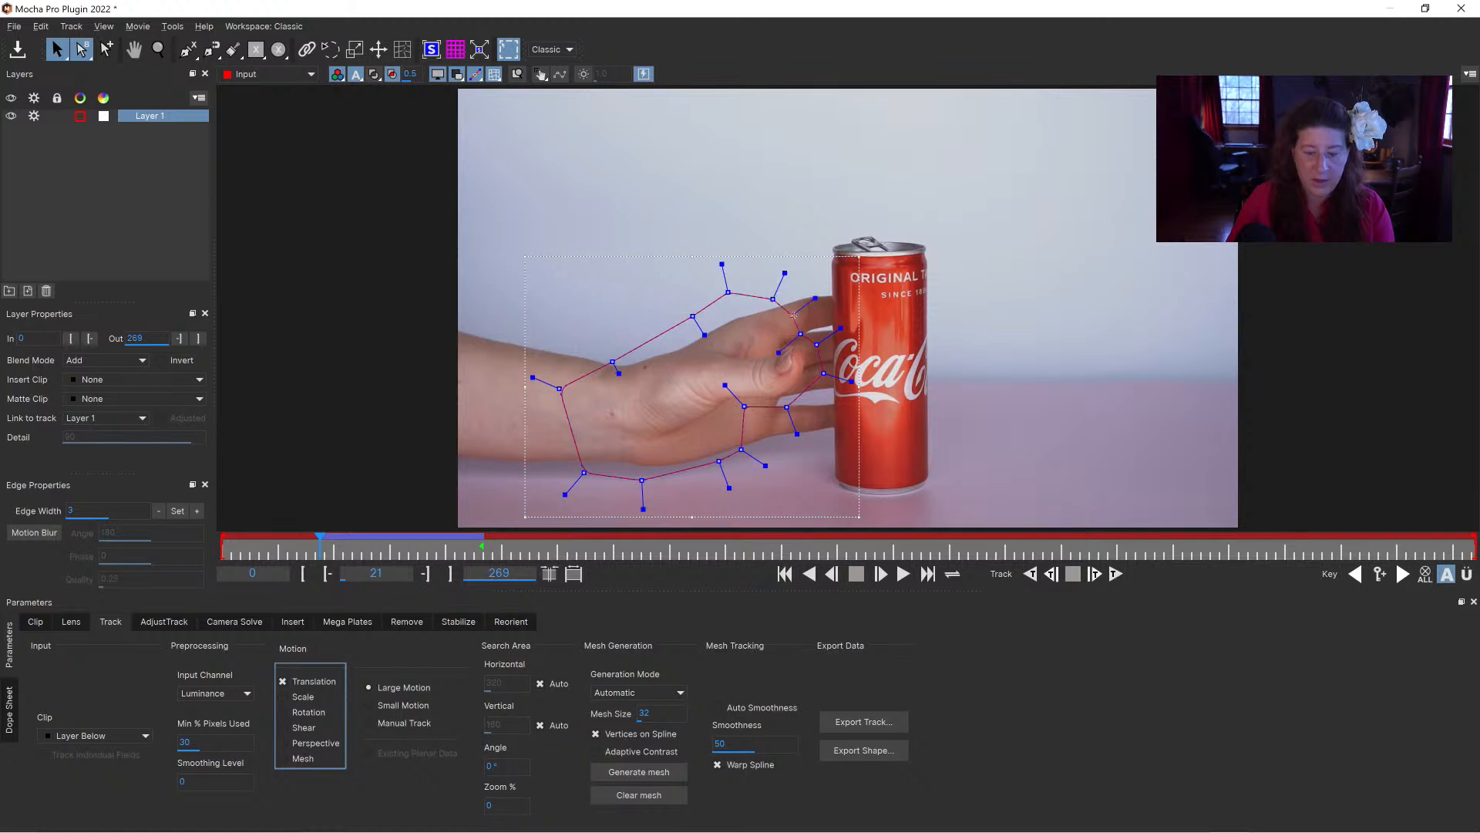
left_click_drag(752, 409, 794, 414)
left_click_drag(318, 548, 417, 543)
mouse_move(887, 357)
left_mouse_down()
mouse_move(892, 329)
mouse_move(914, 371)
left_mouse_up()
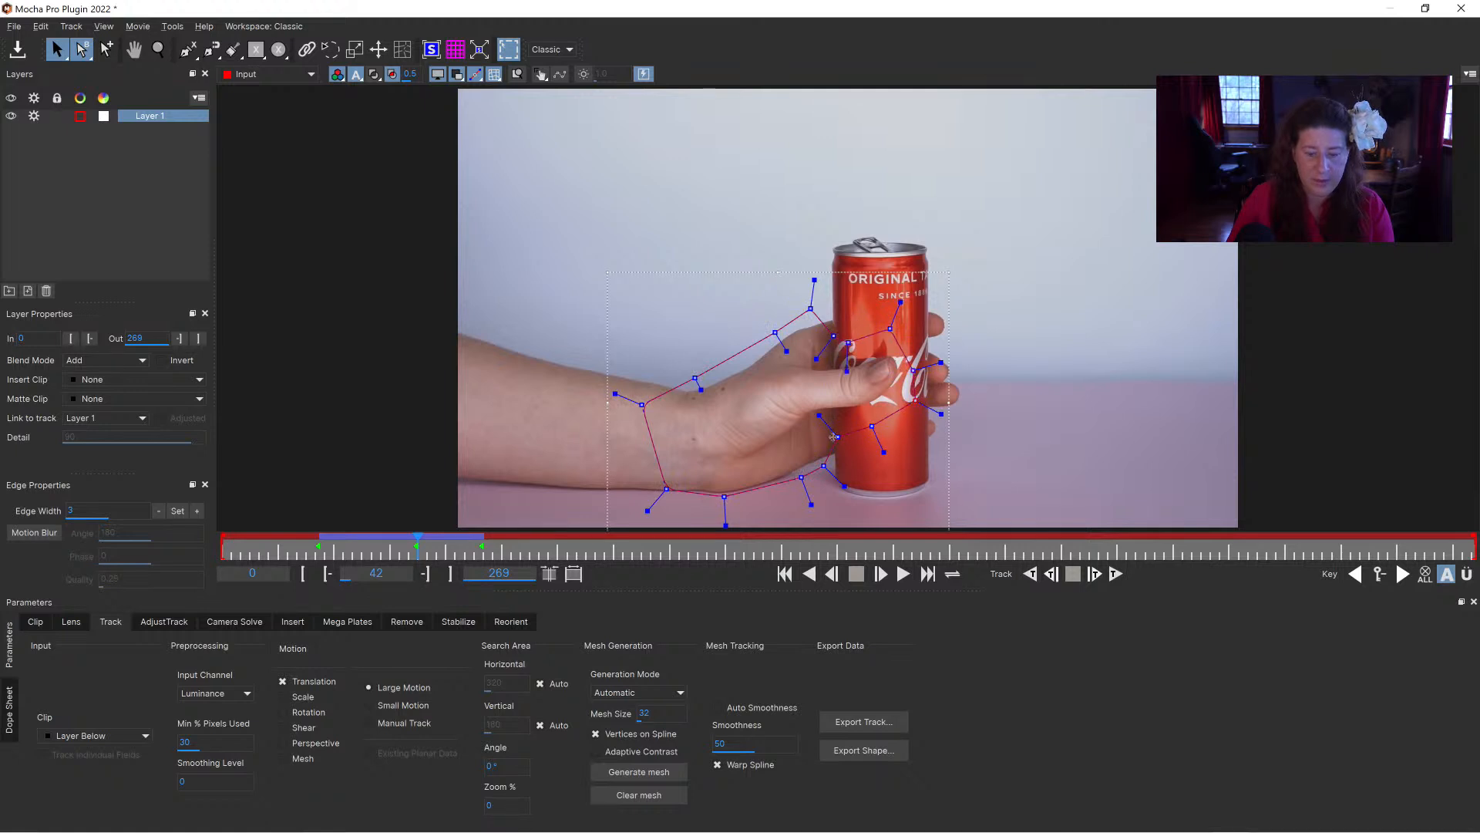
Step: Track the hand layer forwards from frame 56 and adjust the spline point beside the thumb tip
left_click_drag(431, 550, 481, 533)
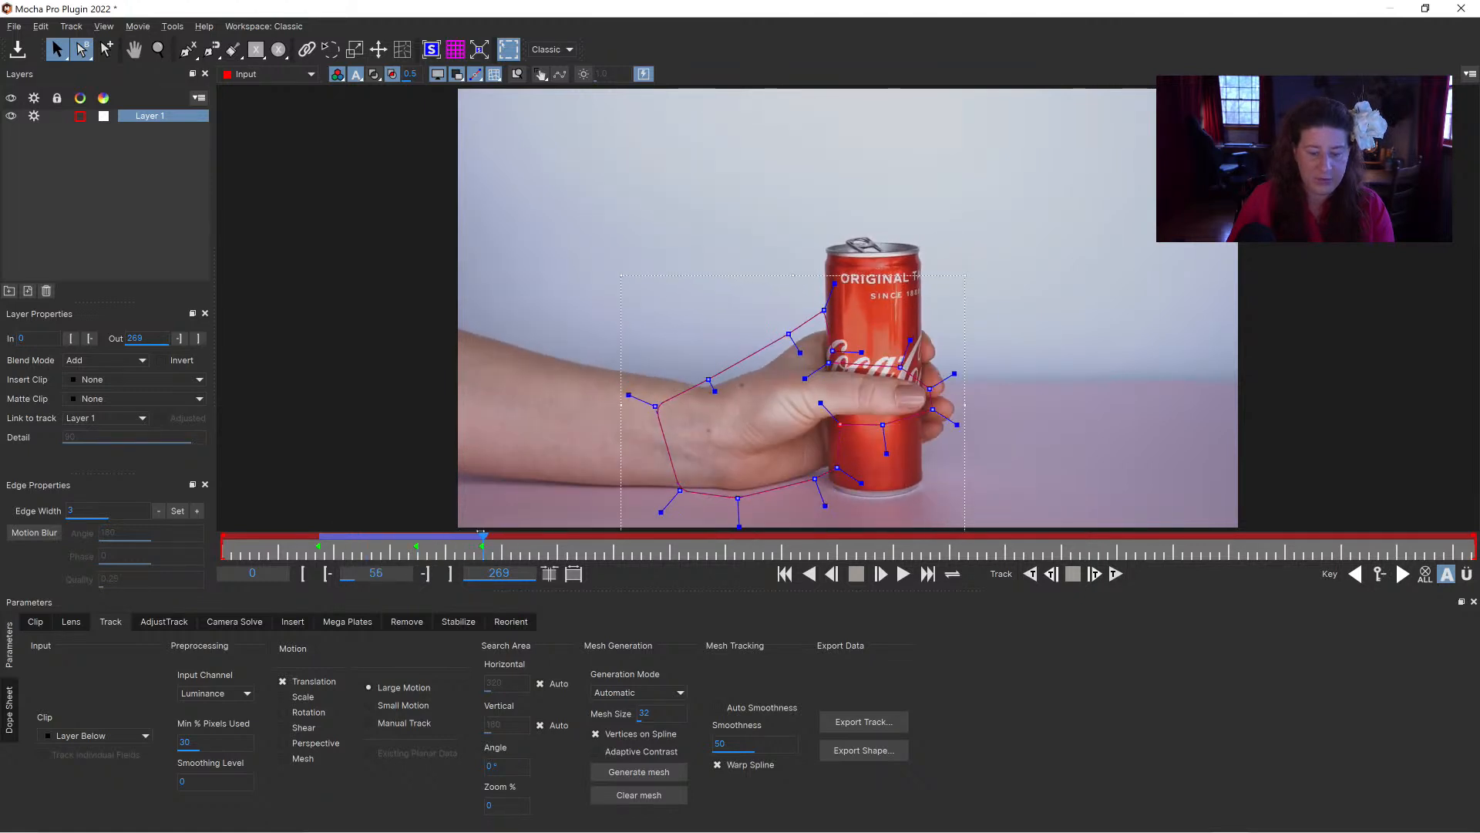
left_click(1115, 573)
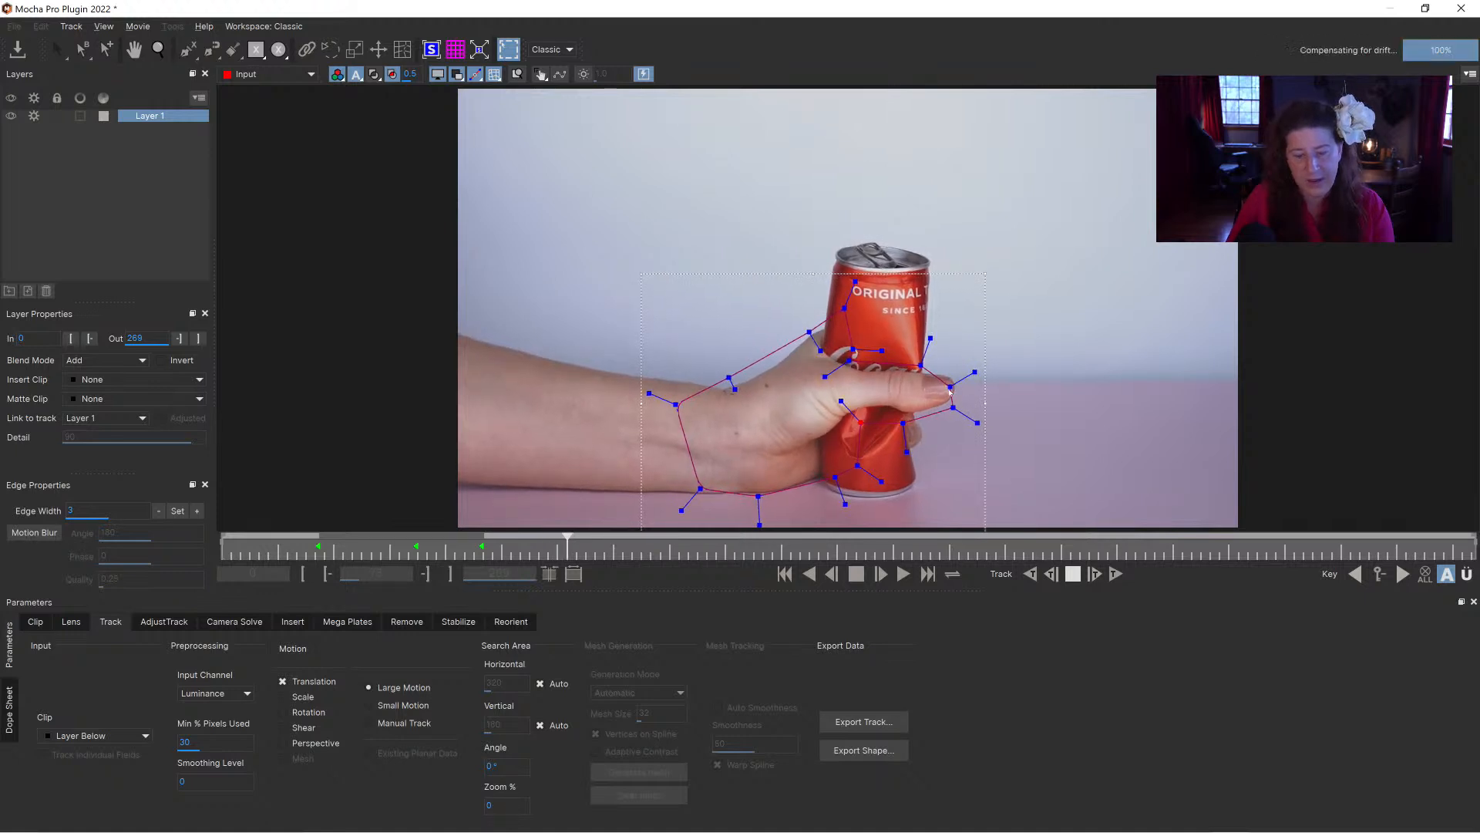
left_click_drag(957, 380, 968, 408)
Step: Continue tracking the hand forwards to frame 84 and reshape the spline around the thumb and fingertips there
left_click(1116, 573)
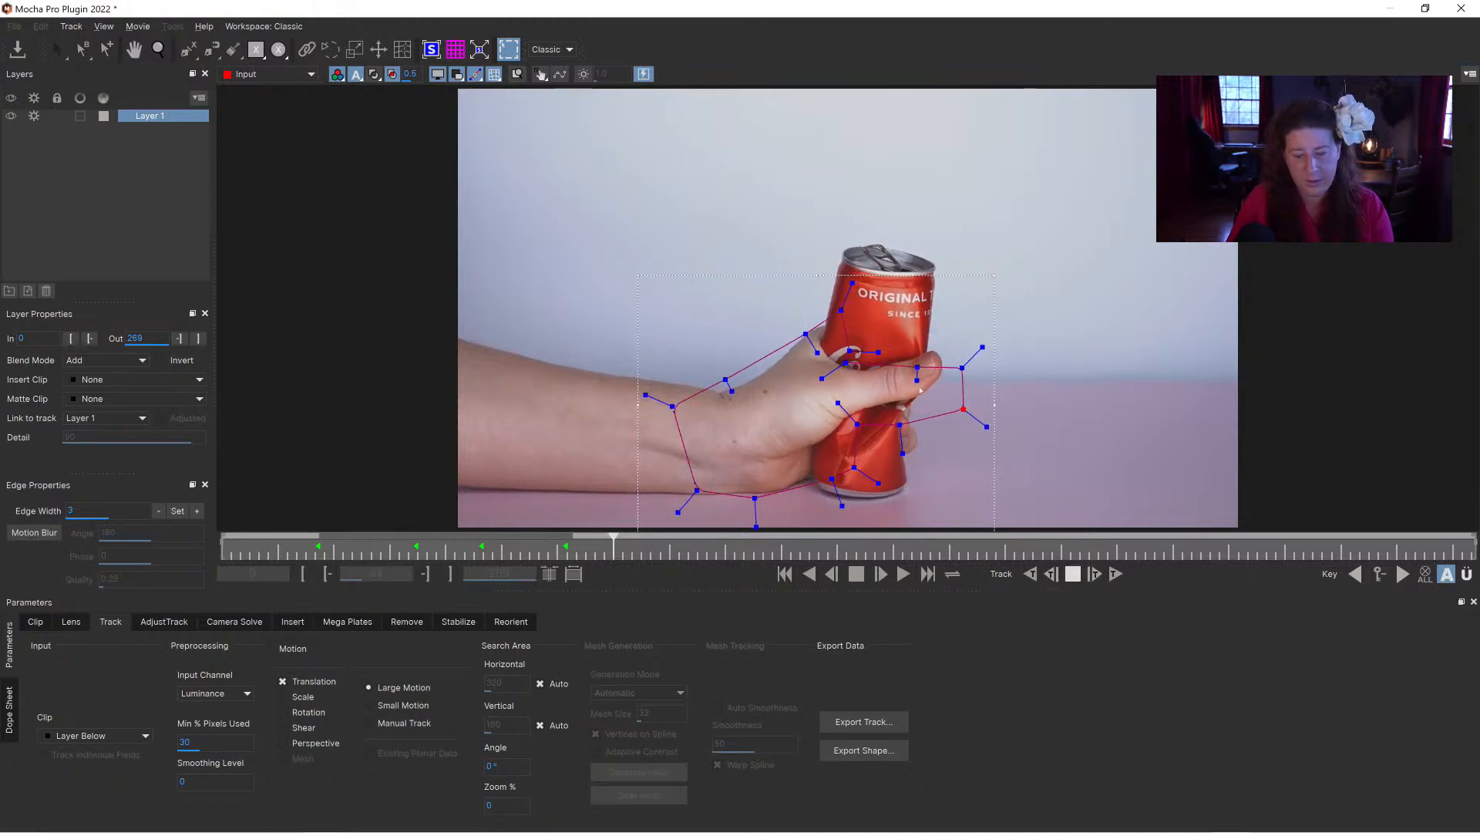
key("space")
left_click_drag(917, 368, 953, 334)
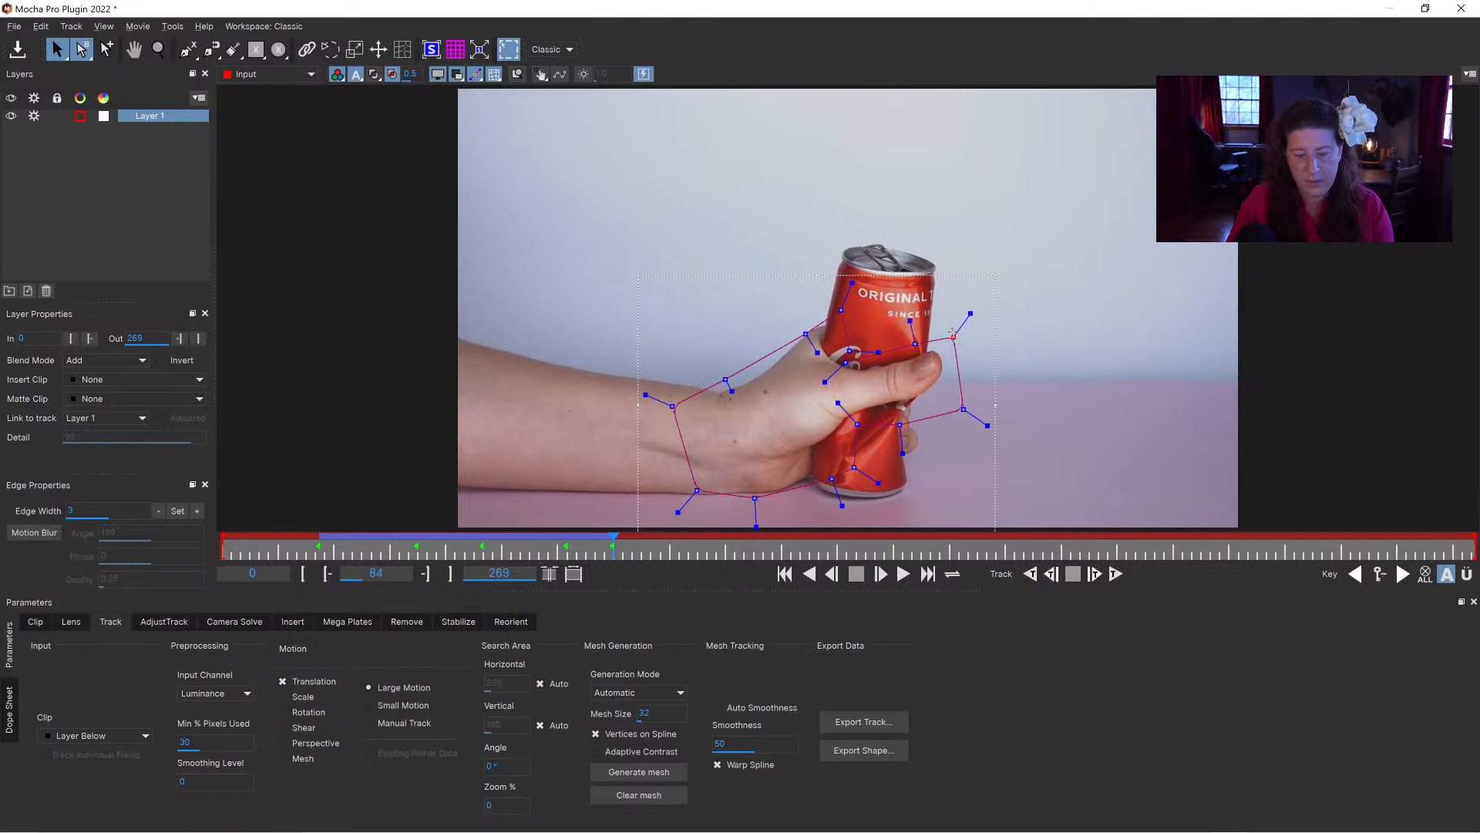
left_click_drag(966, 409, 962, 386)
left_click_drag(899, 424, 902, 408)
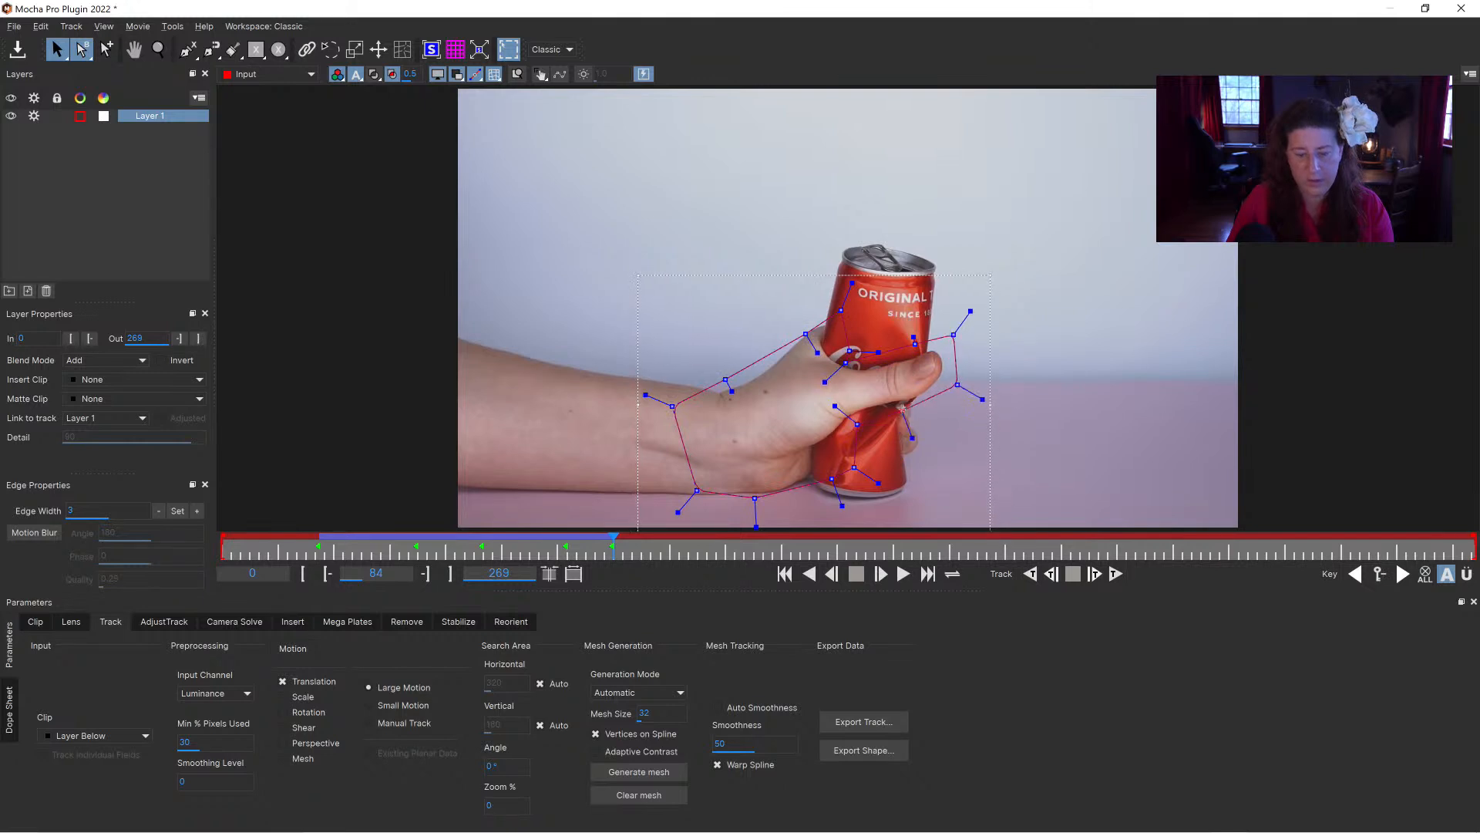
Step: Continue tracking the hand forwards to frame 114, reshaping the spline around the thumb tip at frame 105
left_click(1114, 575)
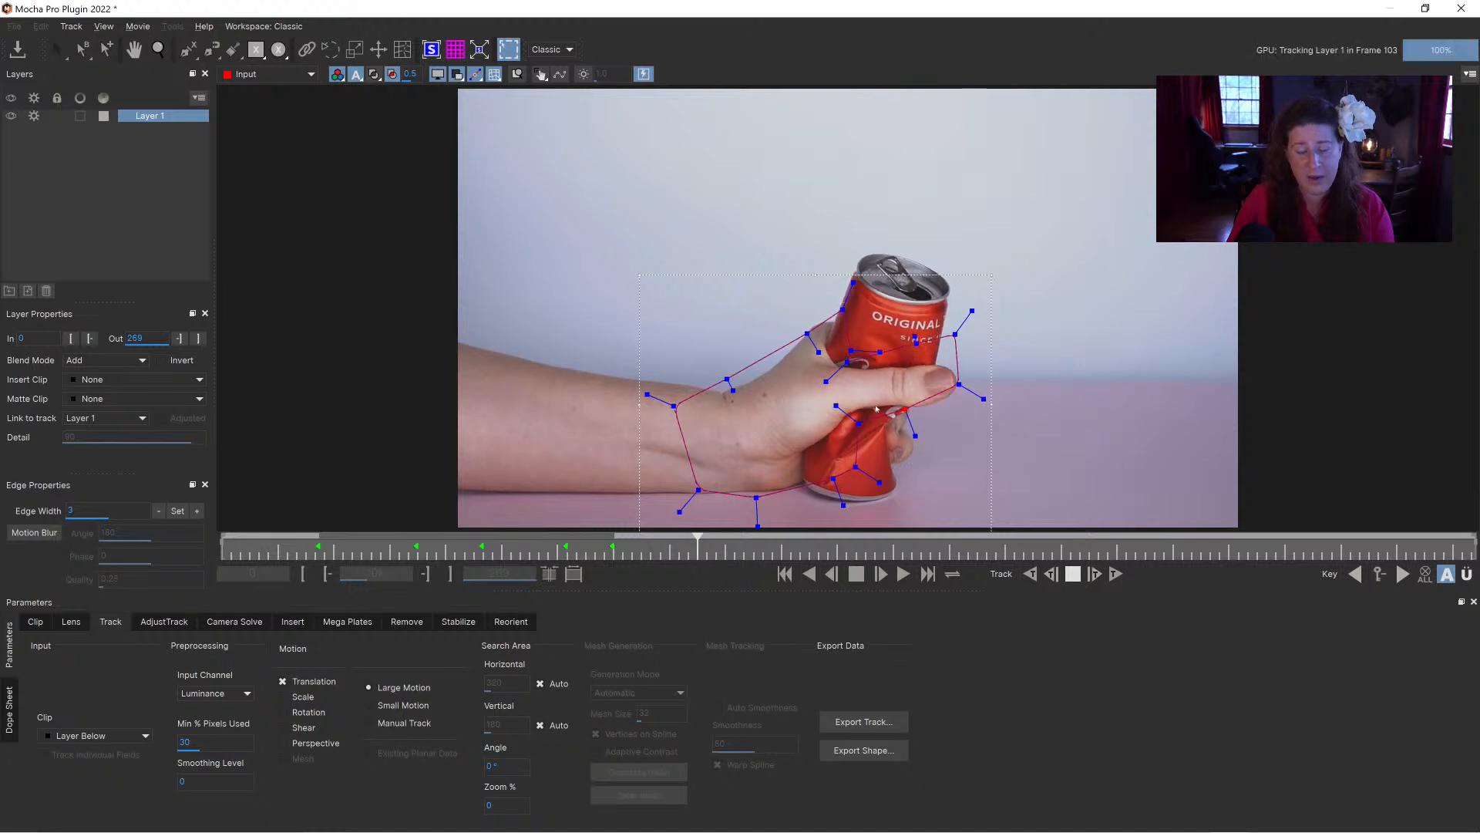
left_click_drag(959, 386, 911, 431)
left_click_drag(915, 341, 961, 360)
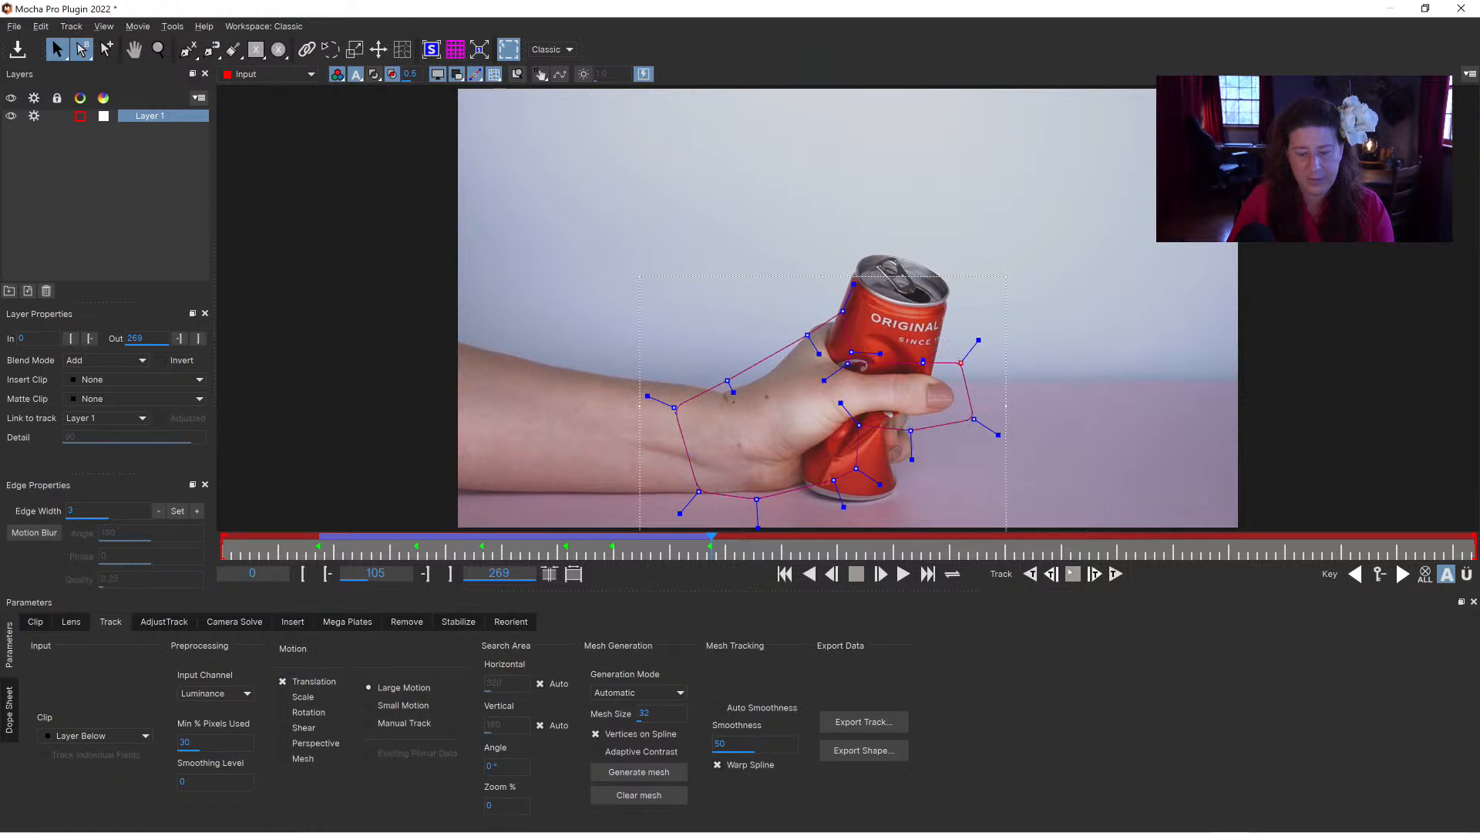
left_click(1115, 574)
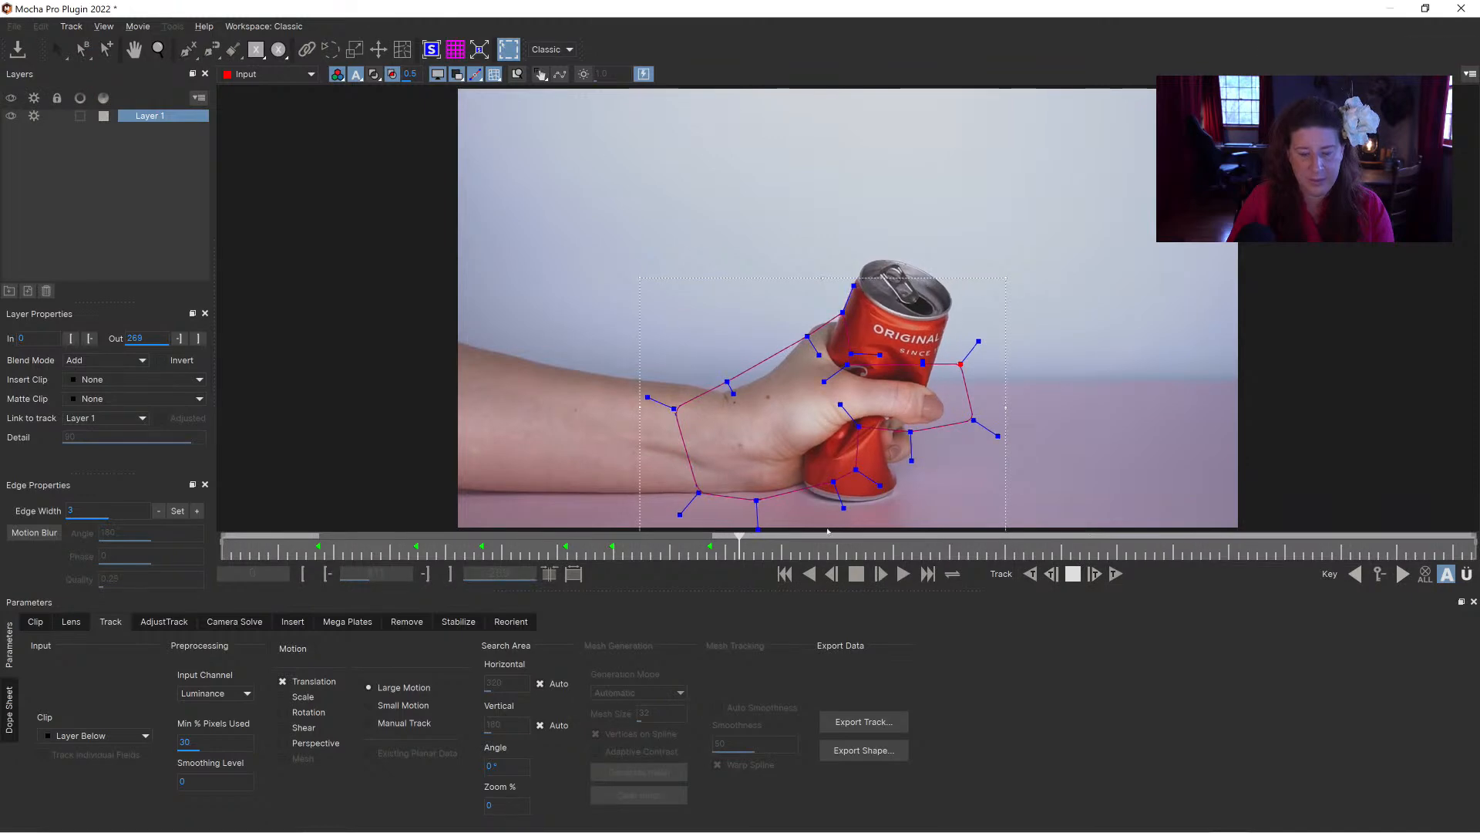
key("space")
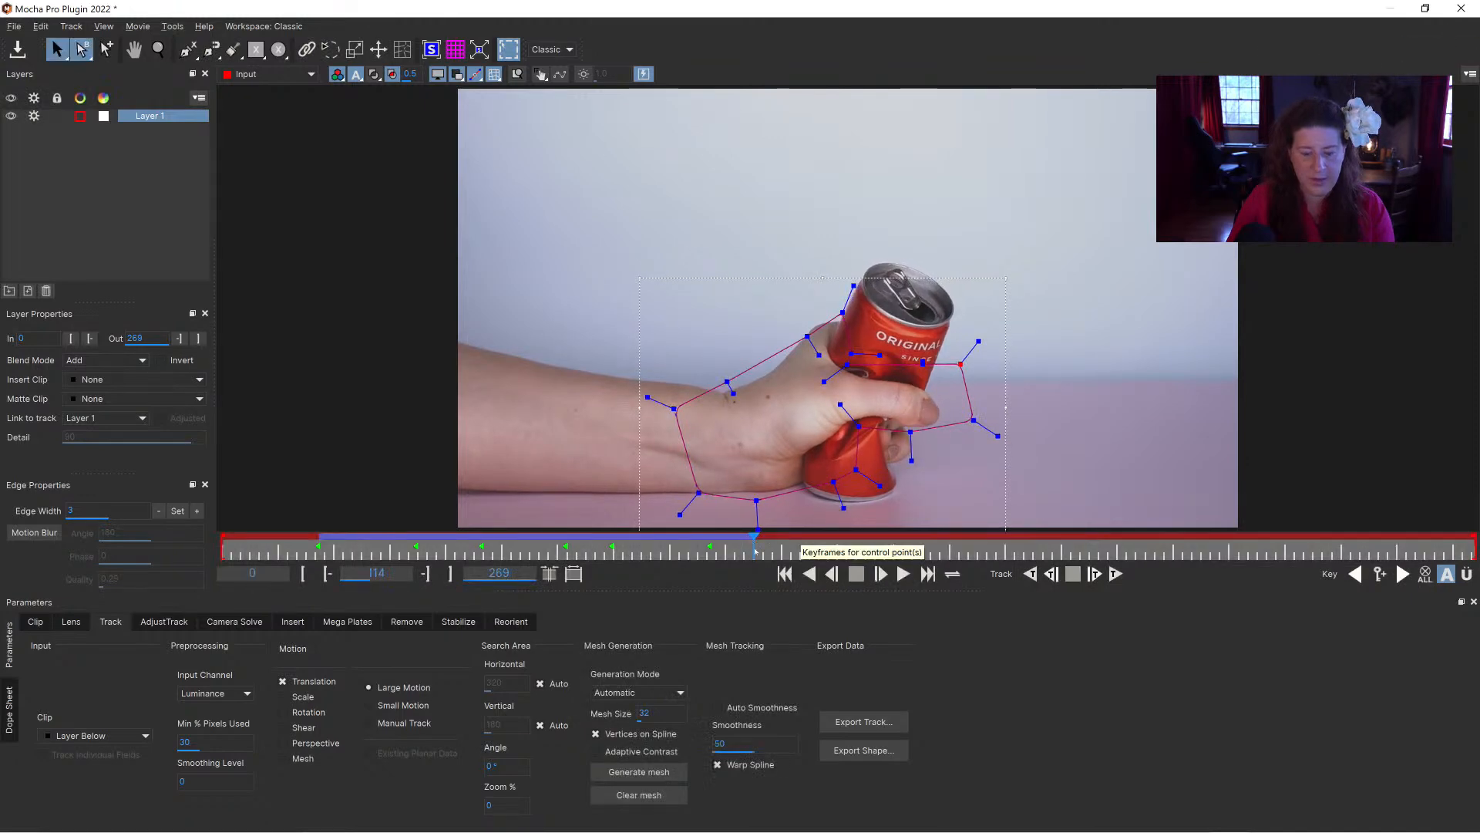
Step: Return to the hand spline's keyframe at frame 21 and extend its fingertip points over the can
left_click_drag(755, 549, 342, 549)
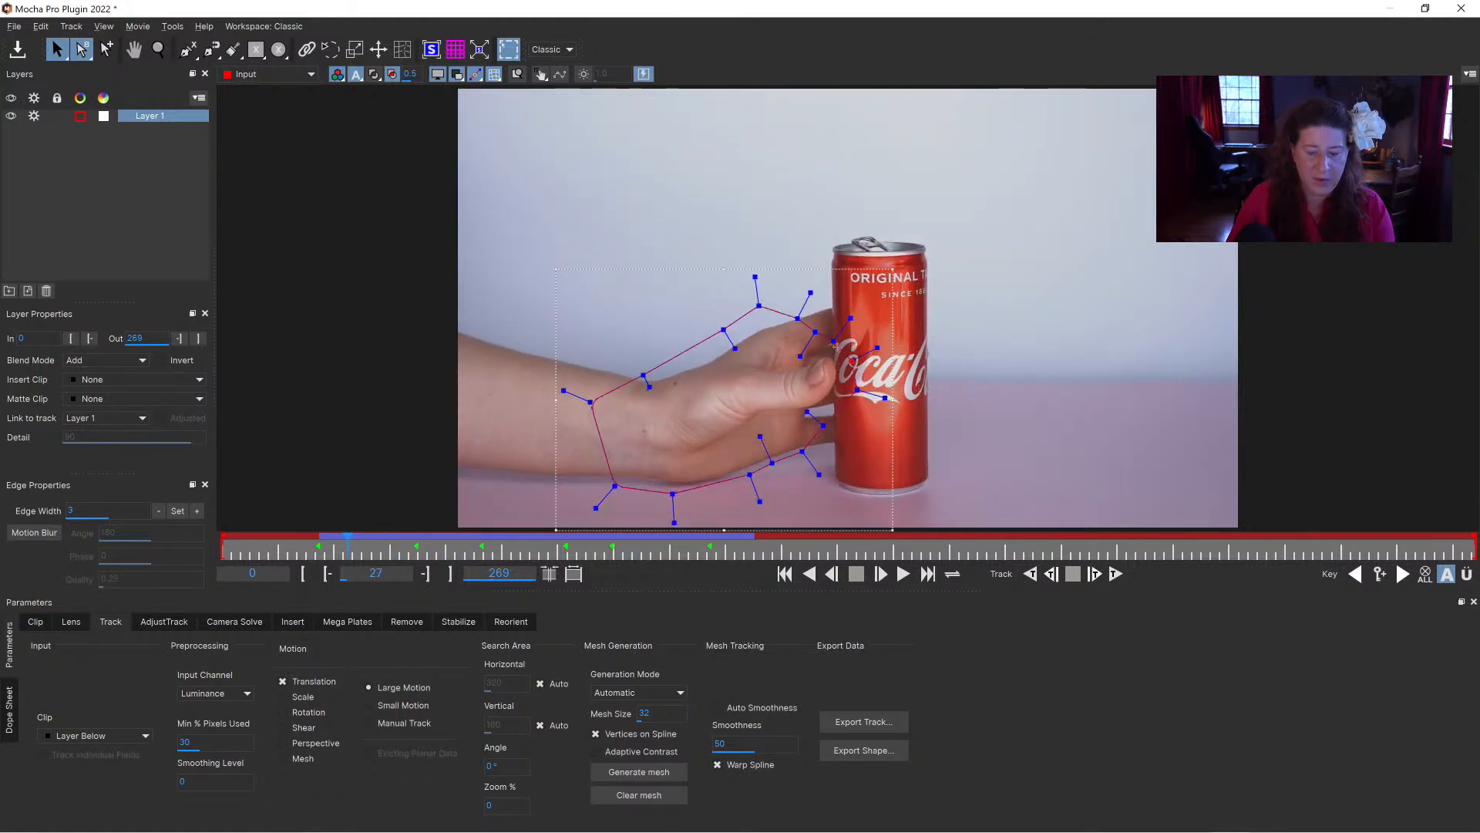
mouse_move(352, 547)
left_mouse_down()
mouse_move(377, 546)
mouse_move(339, 541)
left_mouse_up()
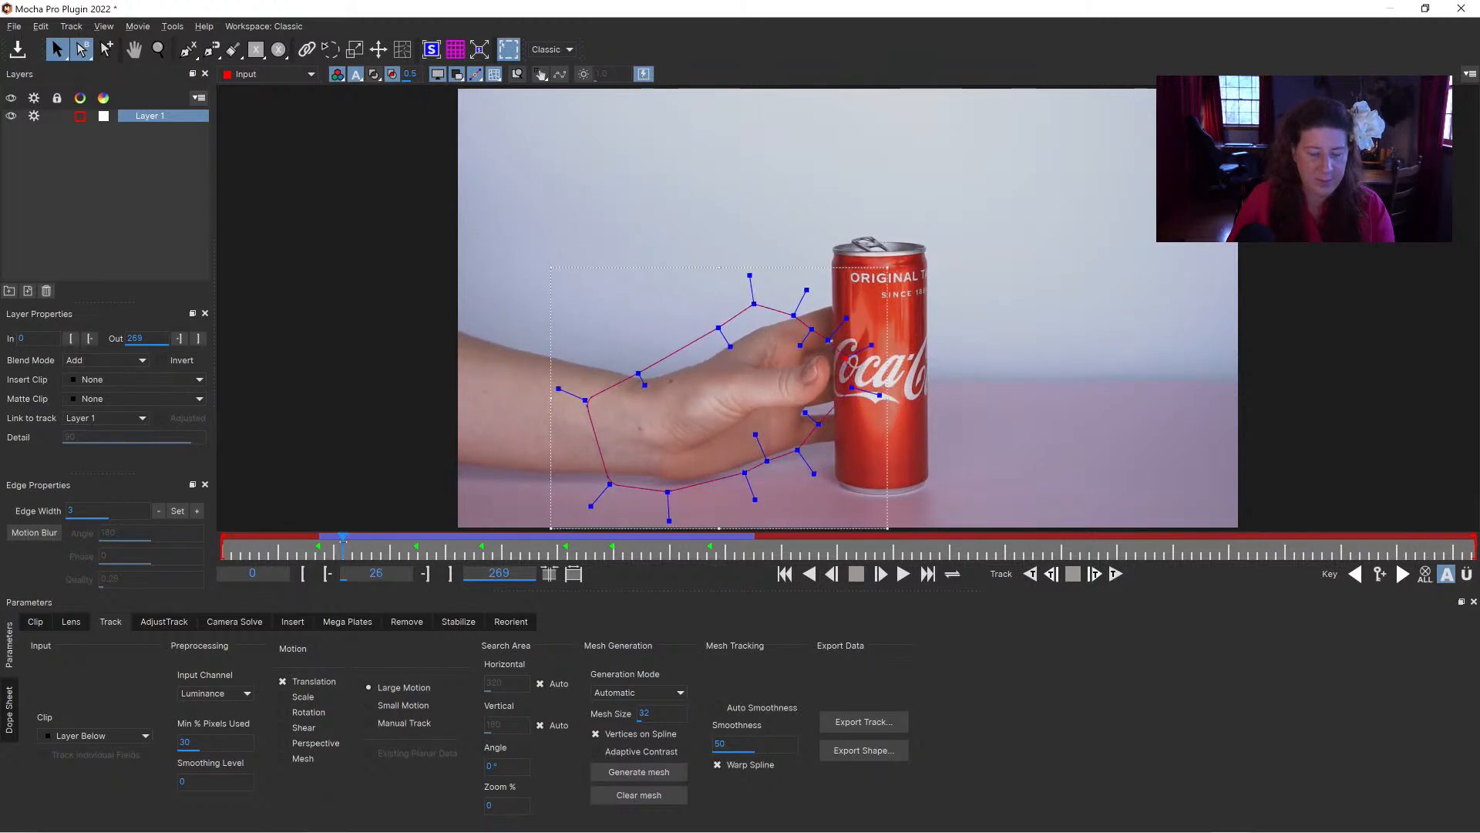
left_click(1355, 573)
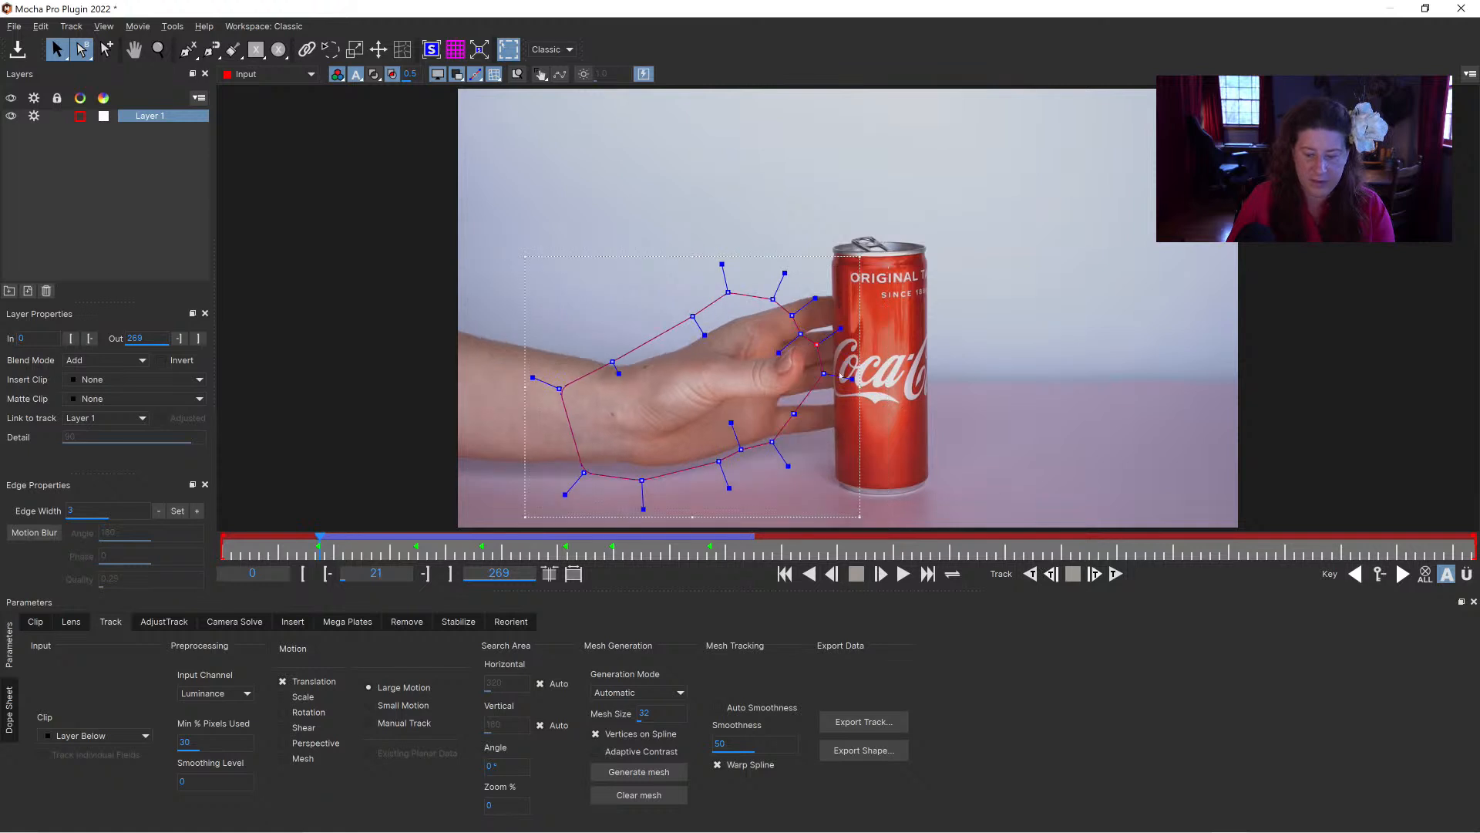
left_click_drag(820, 346, 866, 325)
left_click_drag(823, 370, 864, 376)
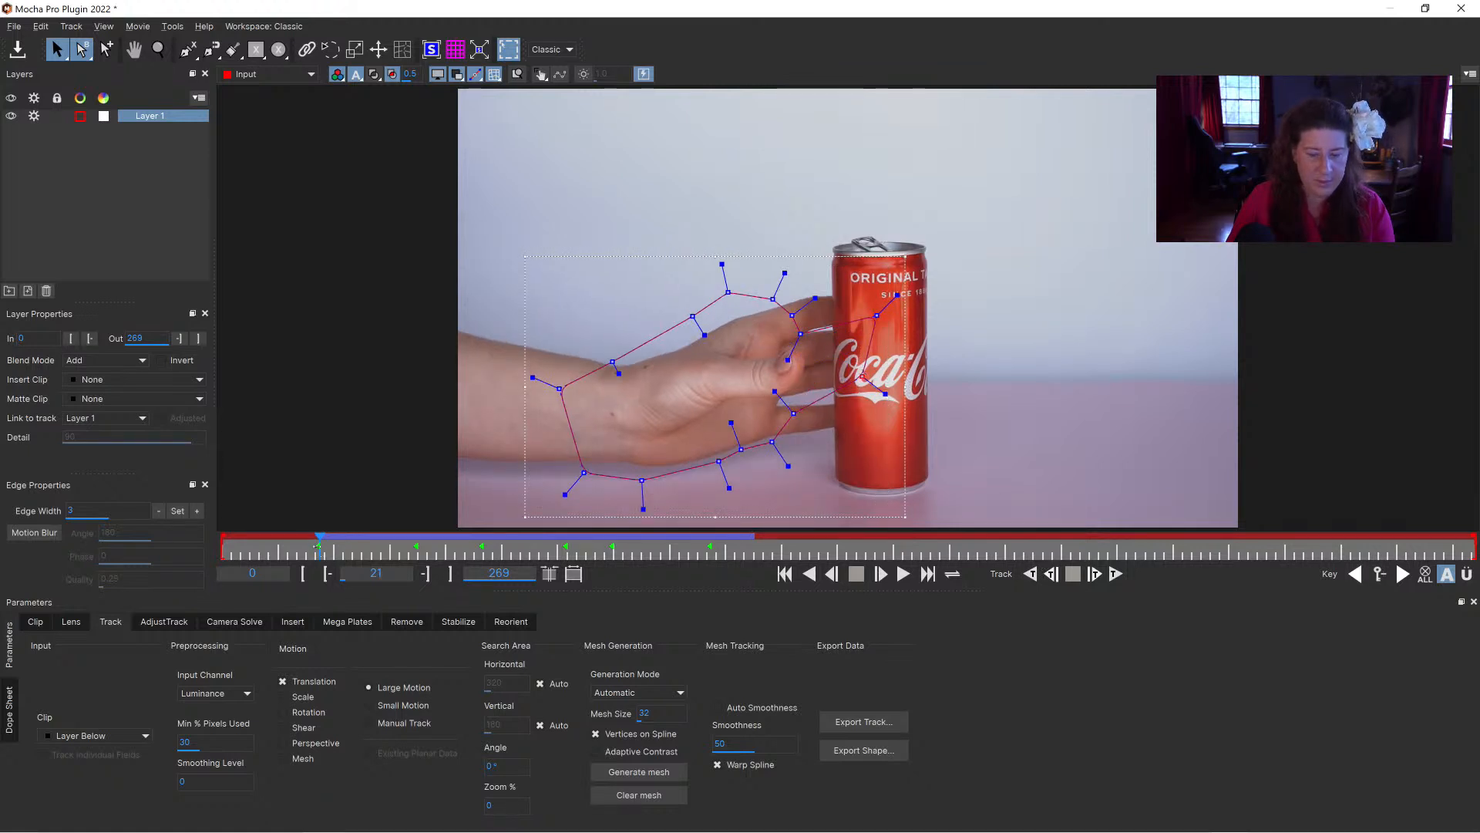
Step: Reshape the hand spline around the fingertips and the upper finger at frame 29
left_click_drag(317, 546, 357, 550)
left_click_drag(899, 349, 872, 318)
left_click_drag(891, 398, 887, 380)
mouse_move(346, 545)
left_mouse_down()
mouse_move(433, 557)
mouse_move(356, 547)
left_mouse_up()
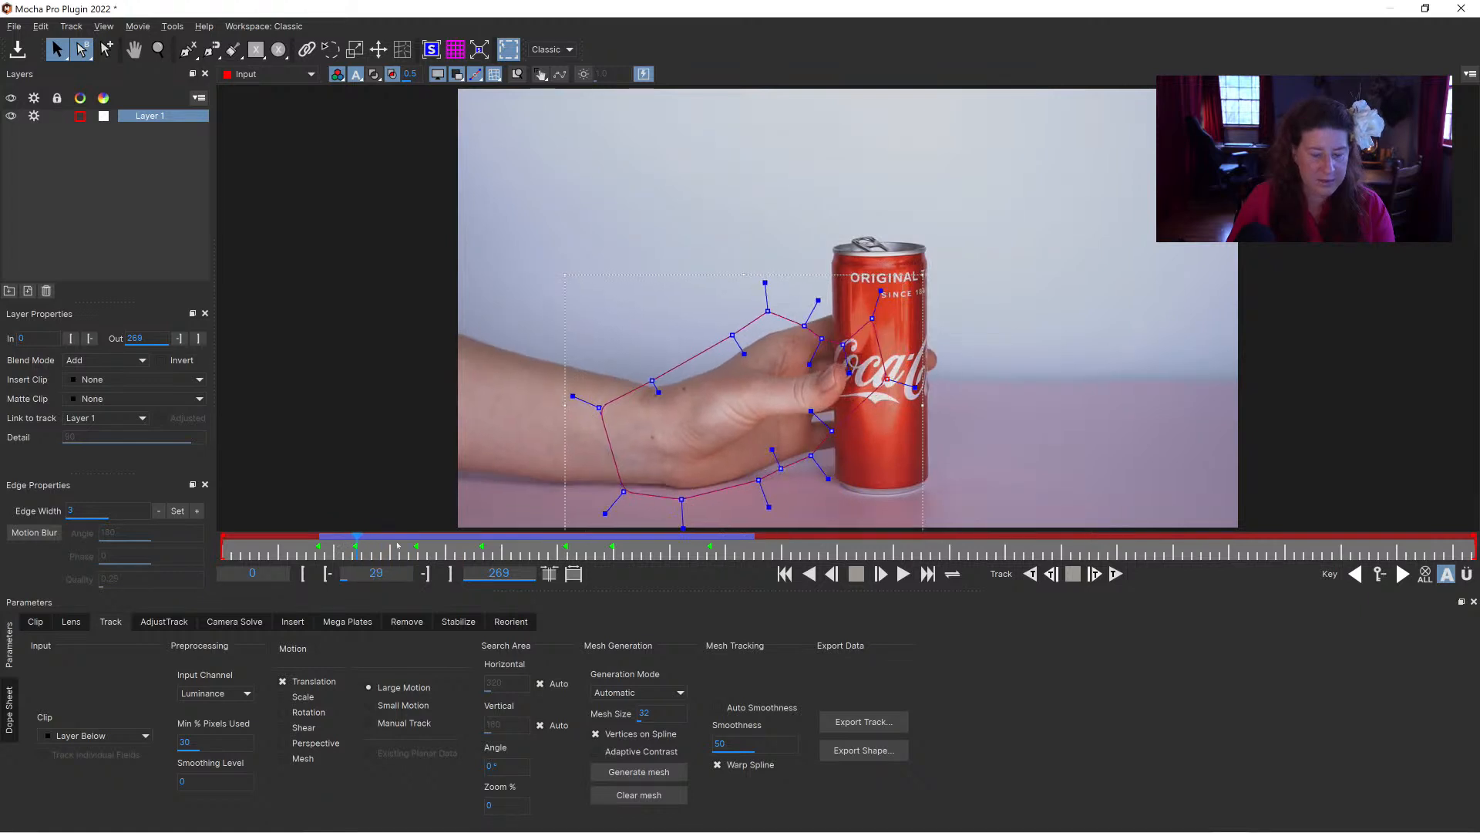
left_click_drag(821, 339, 798, 299)
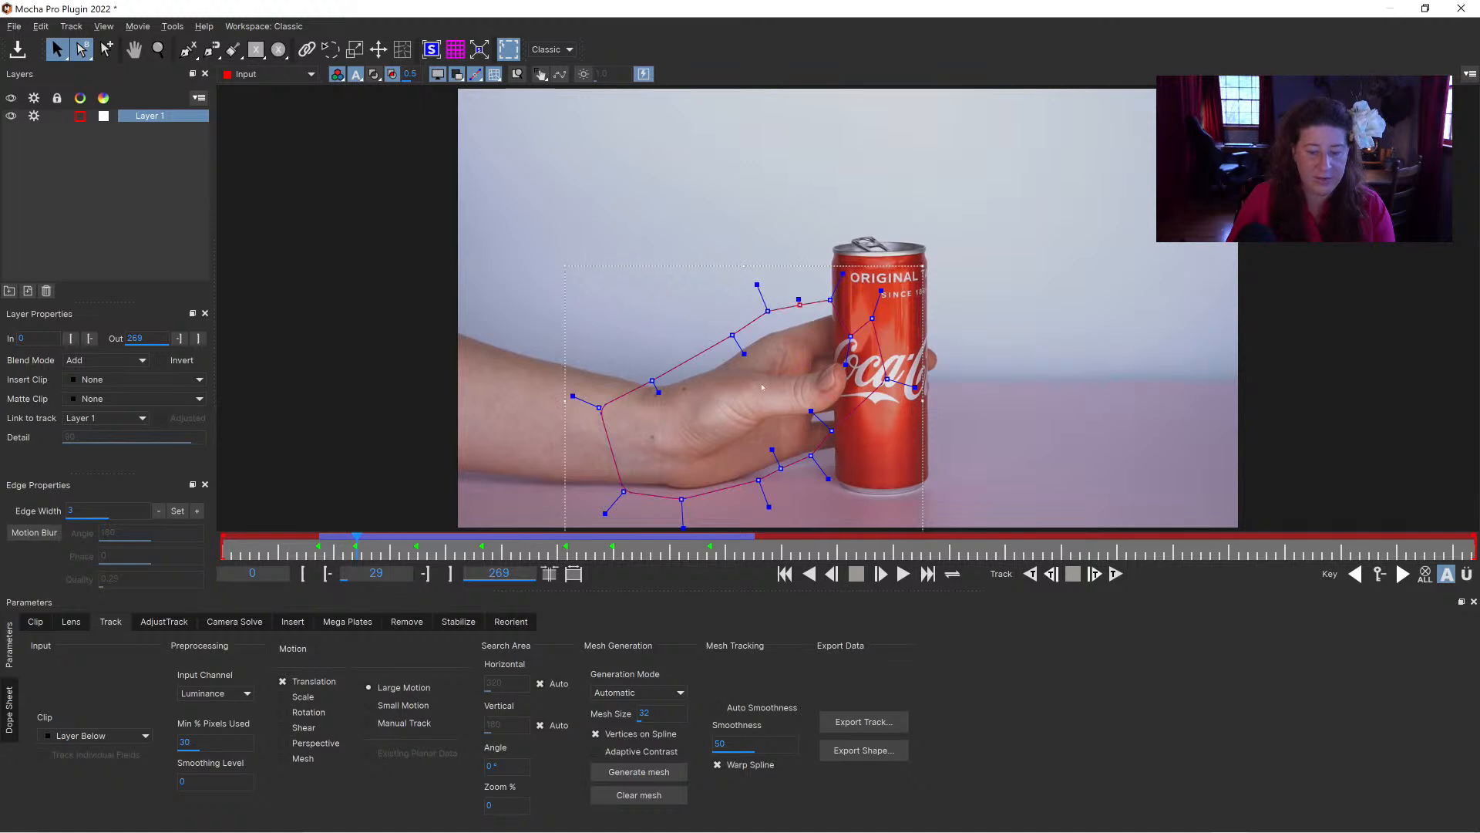
Step: Reshape the hand spline above the index finger at frame 21, extending it to the can's edge
left_click_drag(350, 541, 320, 534)
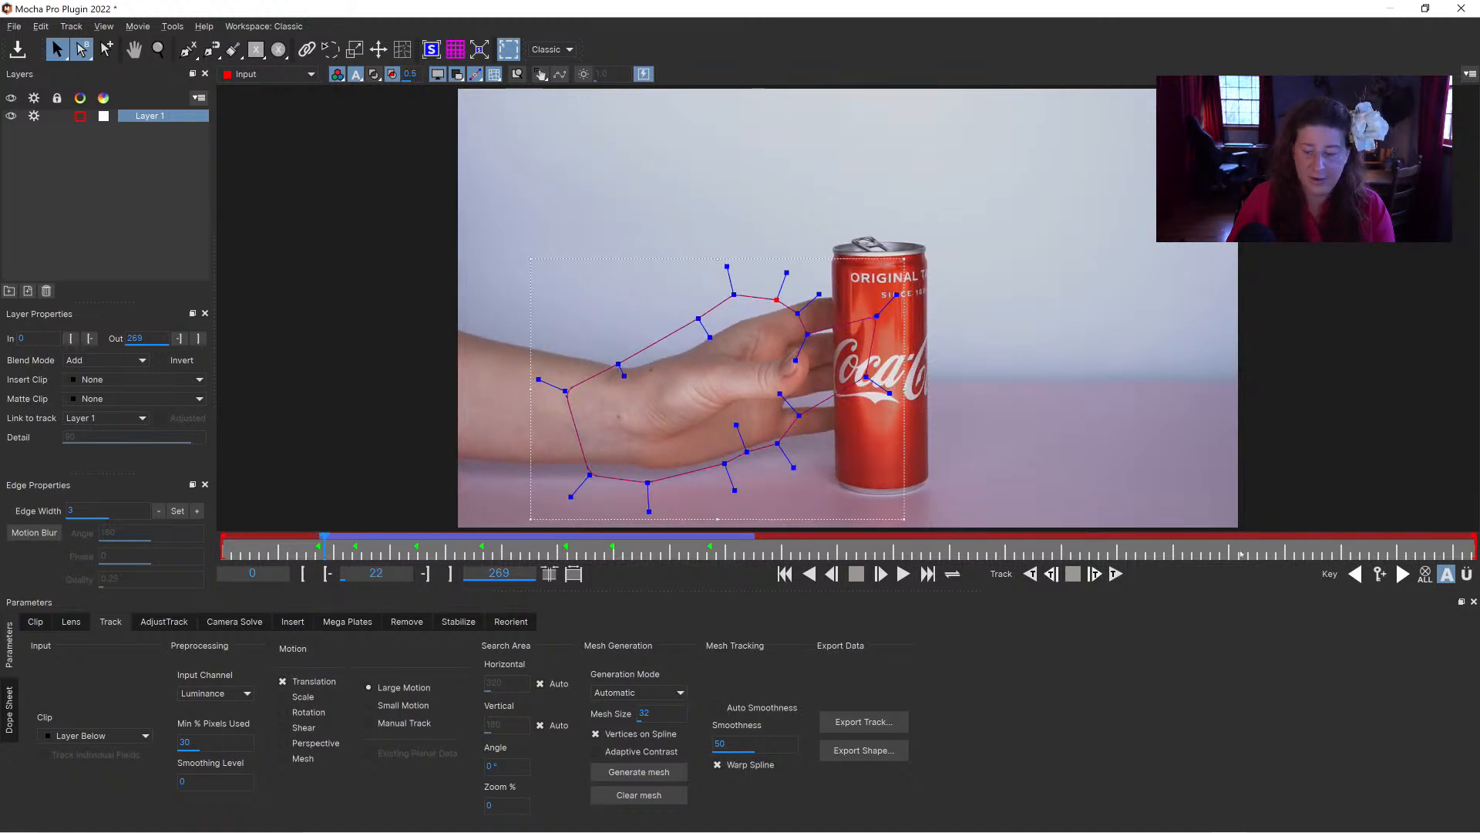
left_click(1354, 578)
left_click_drag(841, 316, 845, 314)
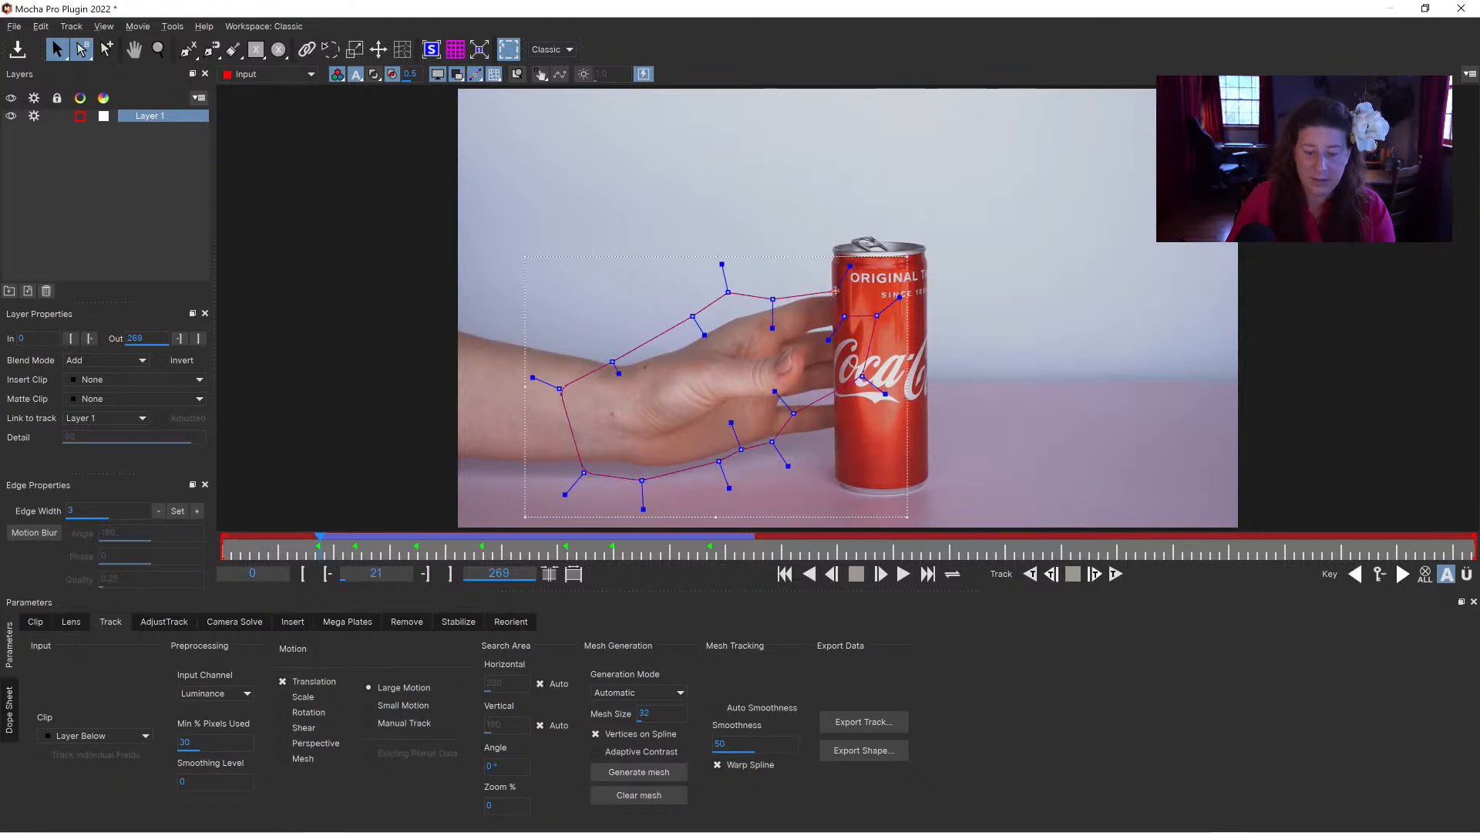
left_click_drag(778, 300, 802, 282)
Step: Draw a rectangular spline layer around the can's red body at frame 29 and adjust its upper-left corner
left_click_drag(320, 545, 357, 536)
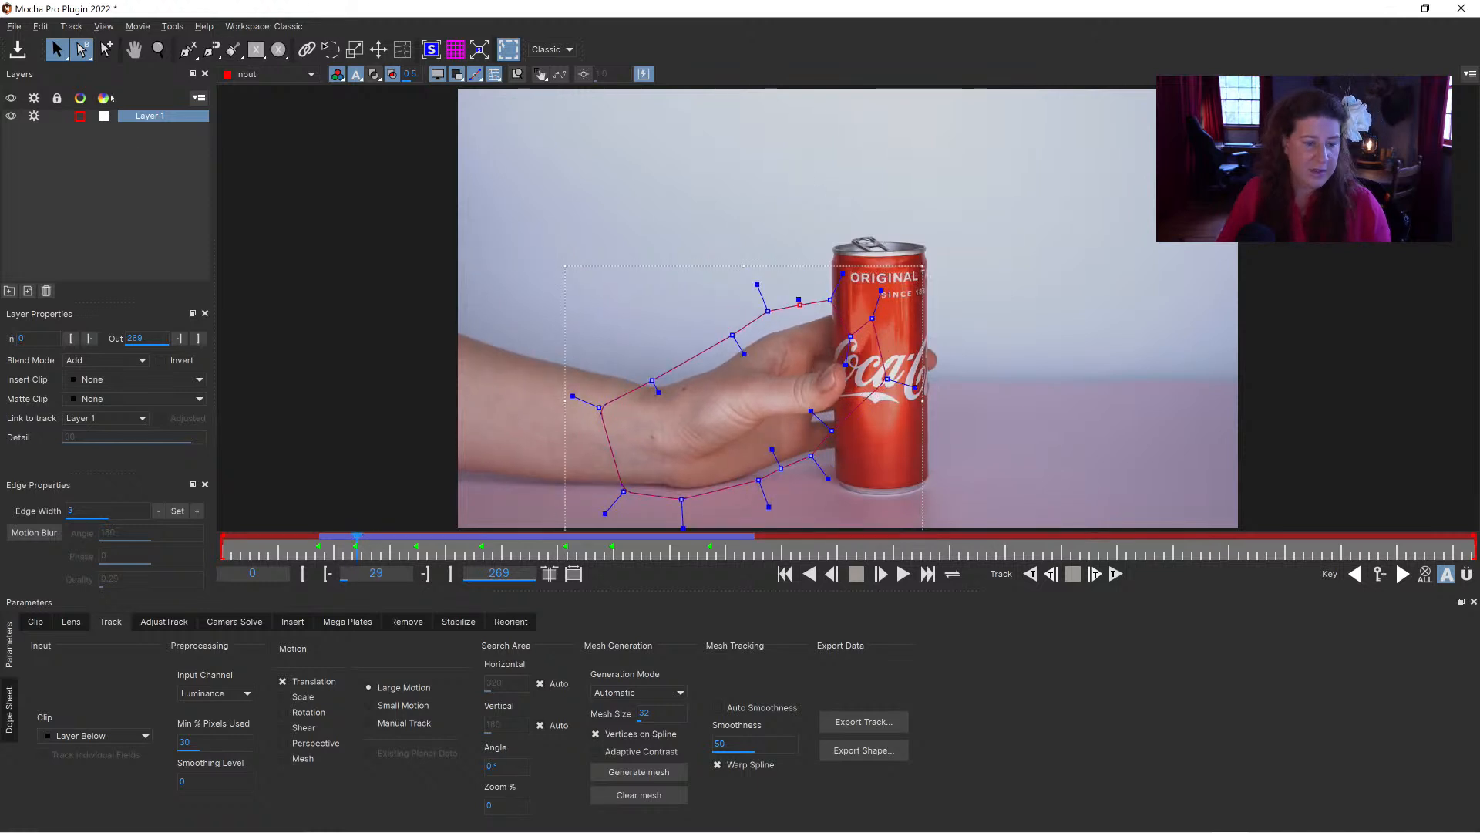
left_click(256, 49)
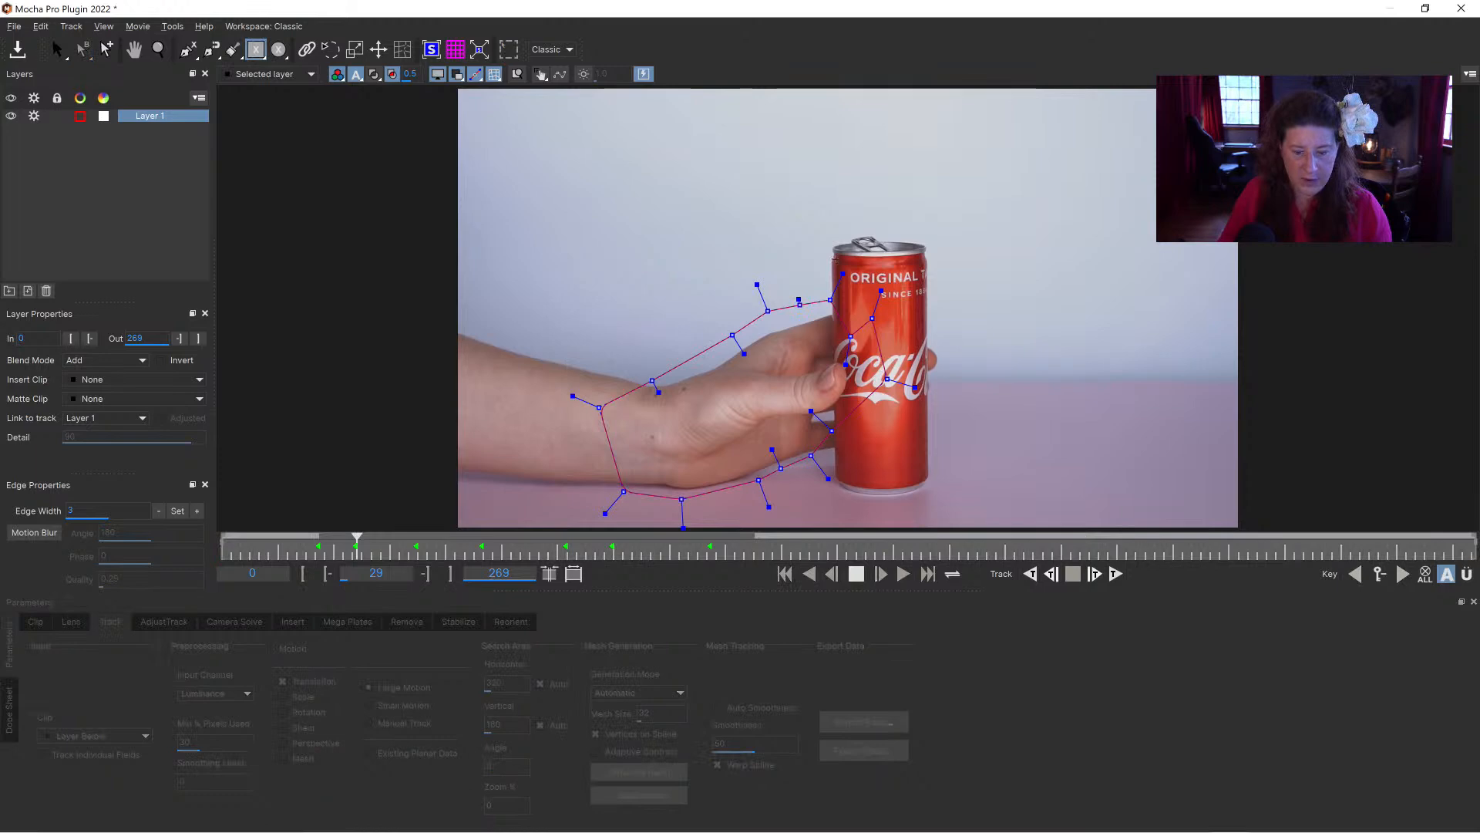
left_click_drag(833, 321, 838, 482)
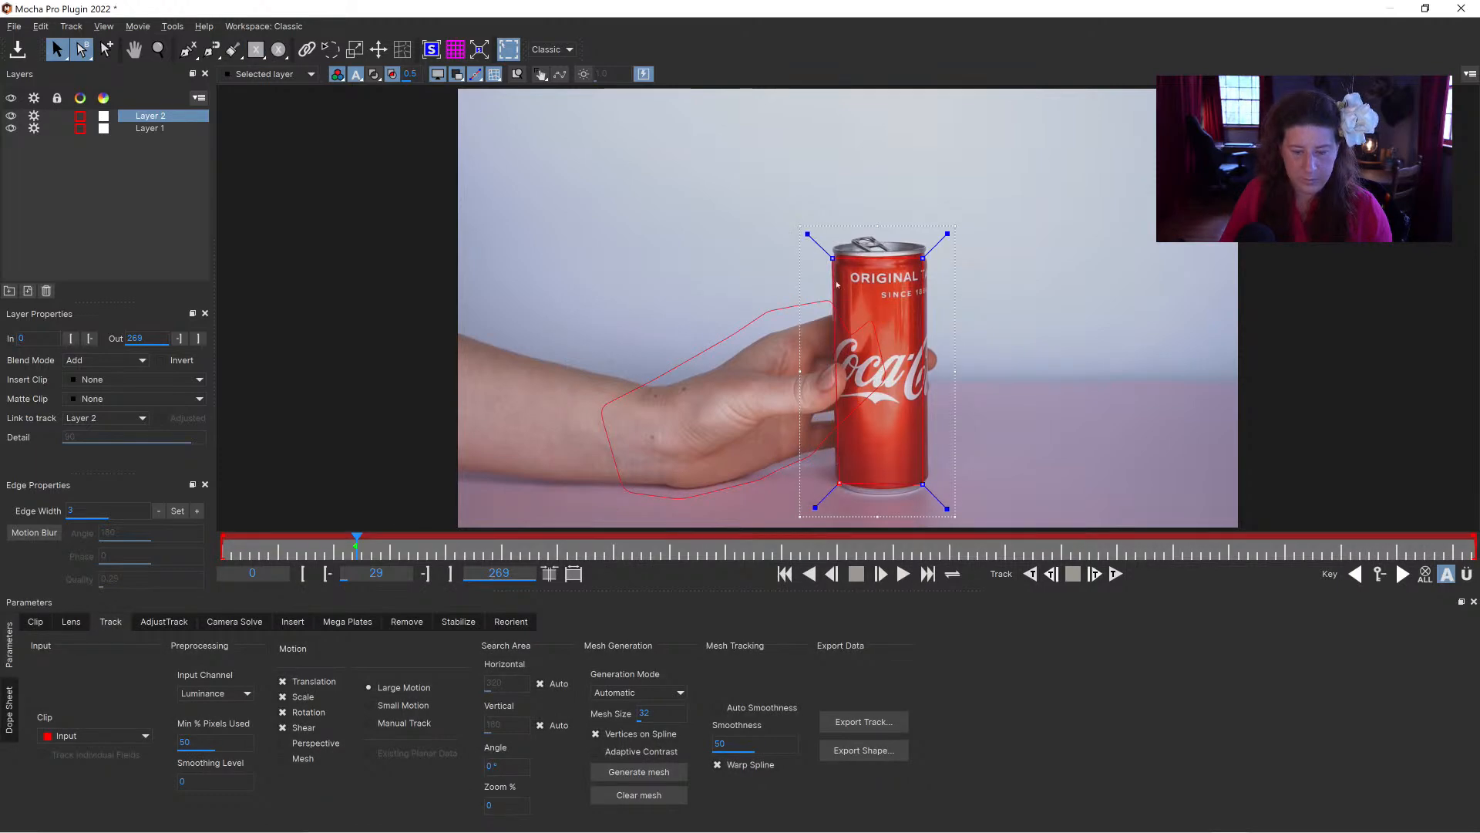
left_click_drag(835, 259, 839, 260)
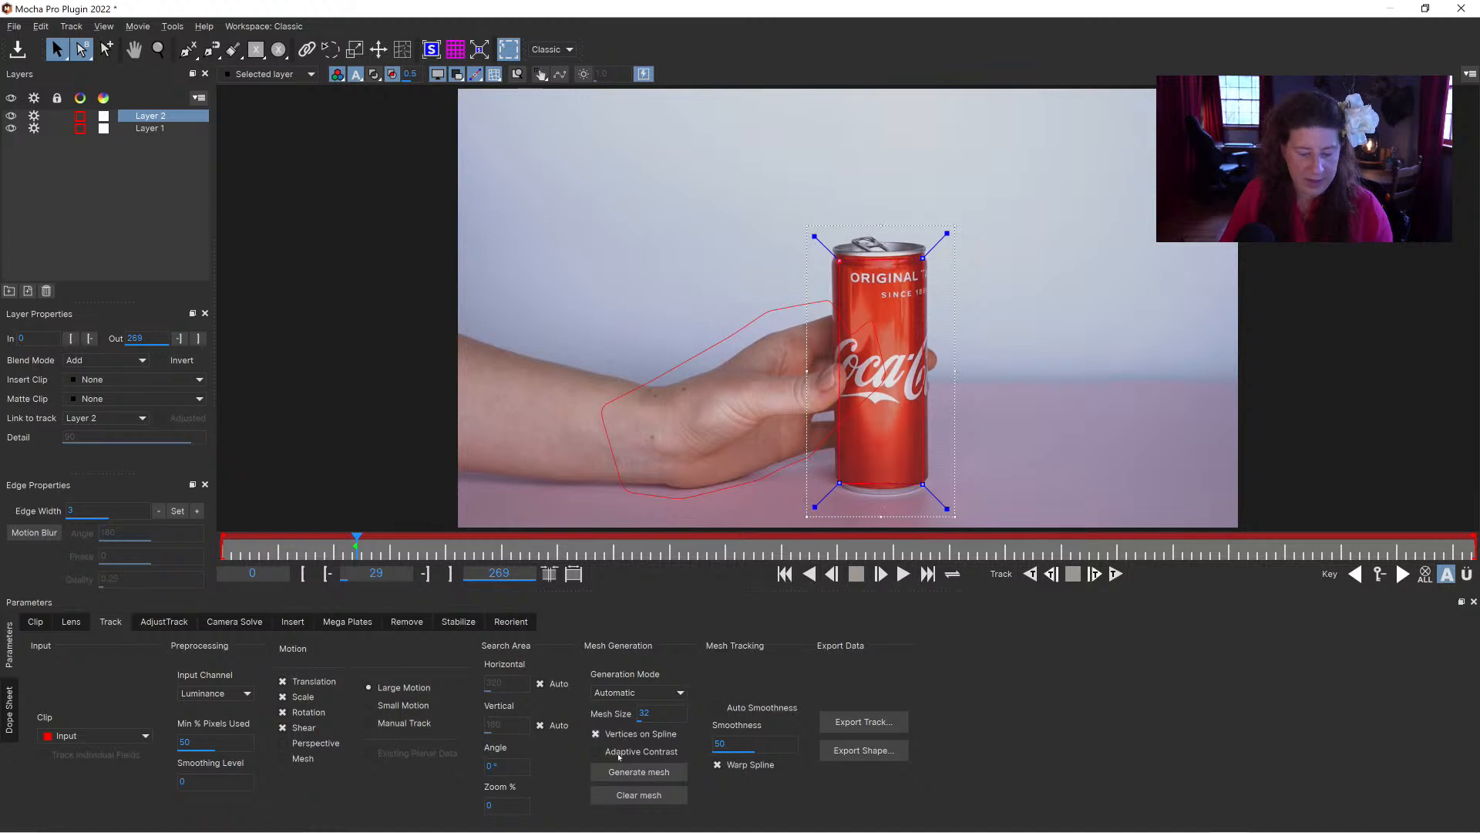
Step: Generate a mesh on the can layer in Automatic mode with mesh size 32
left_click(644, 692)
left_click(640, 719)
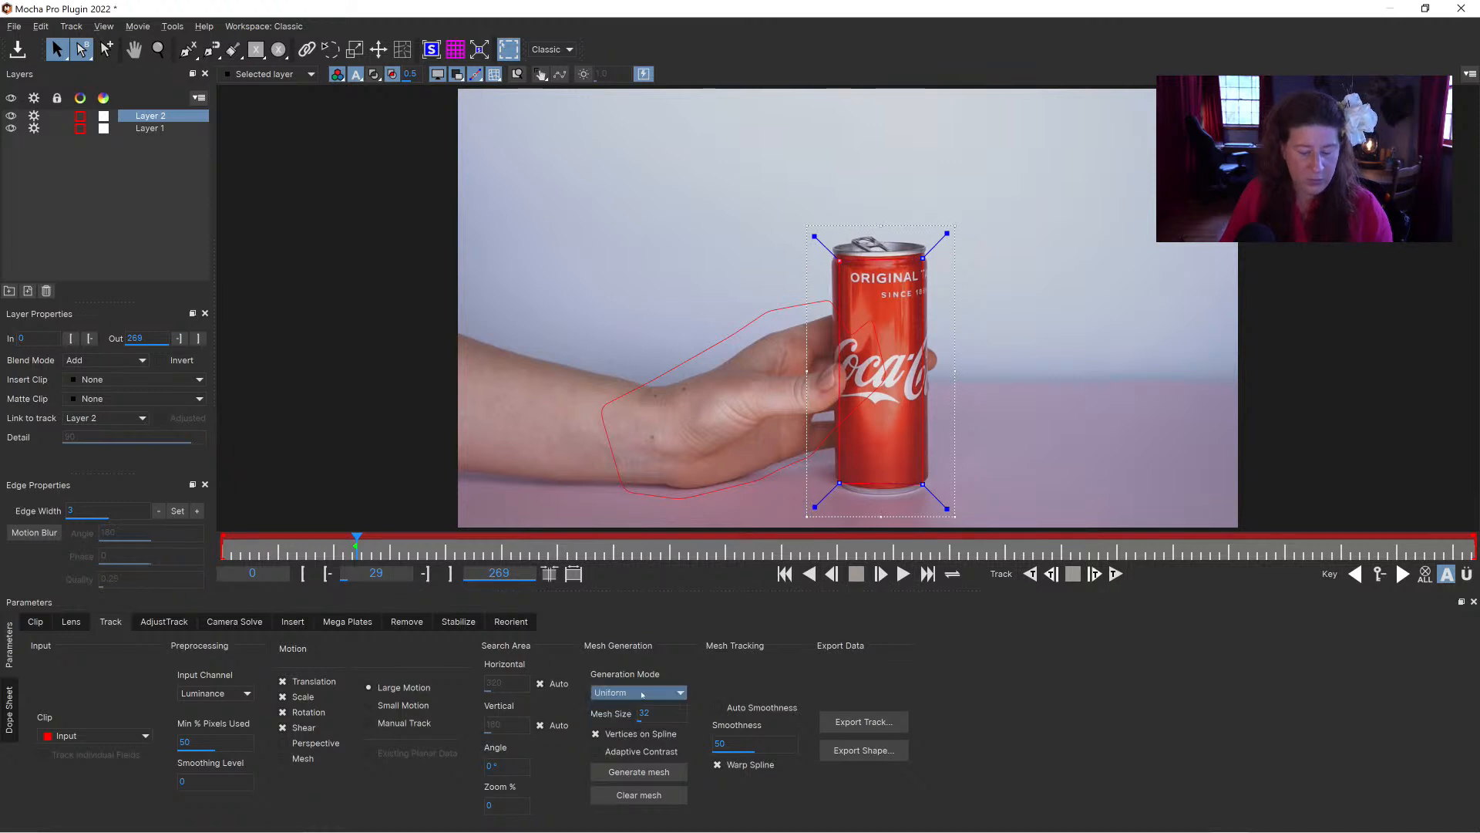
left_click(623, 694)
left_click(624, 707)
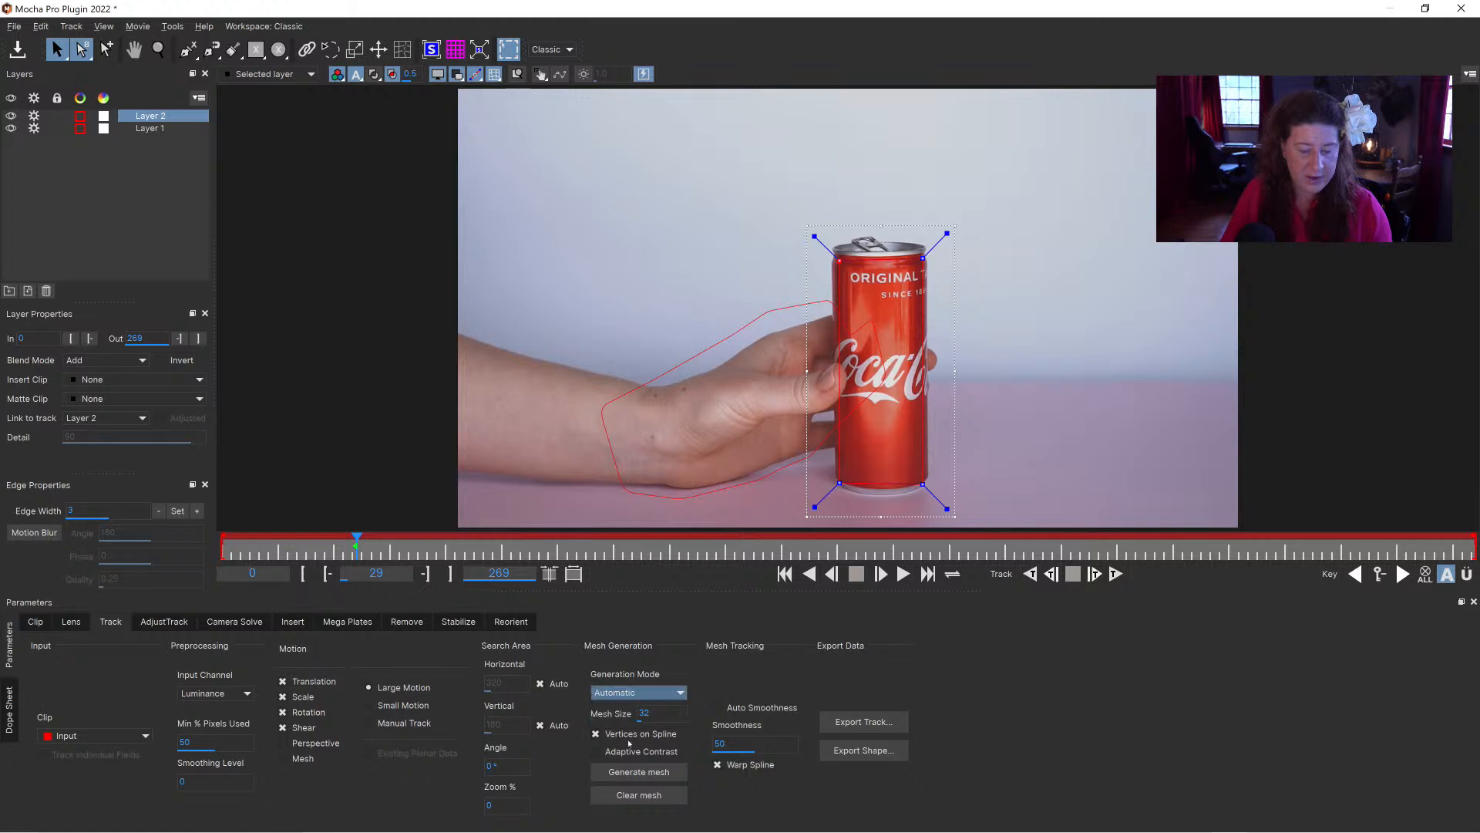
left_click(638, 772)
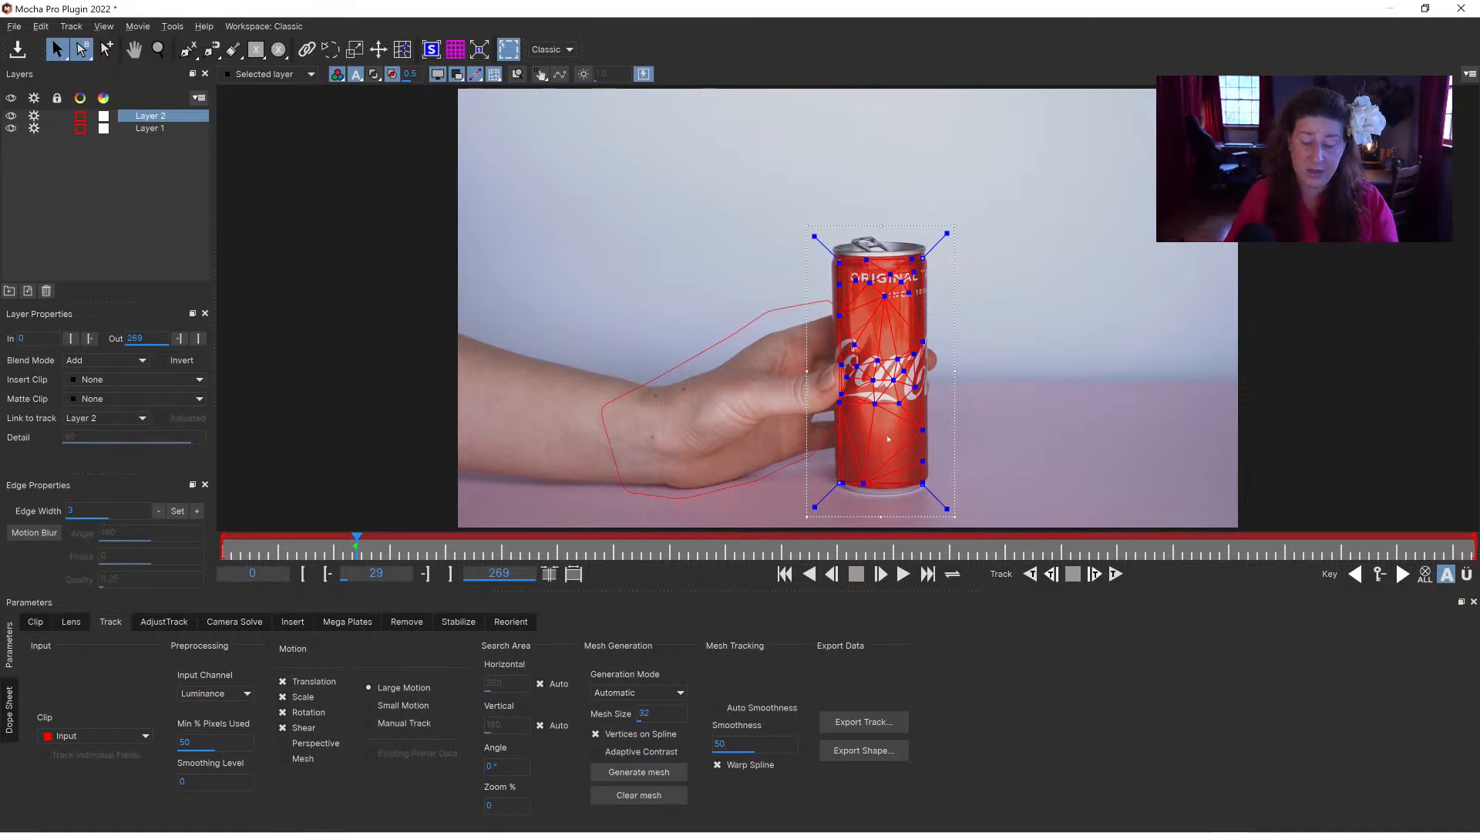
Step: Generate the can's mesh in Uniform mode, trying sizes 32 and 60 before settling on mesh size 40
left_click(651, 692)
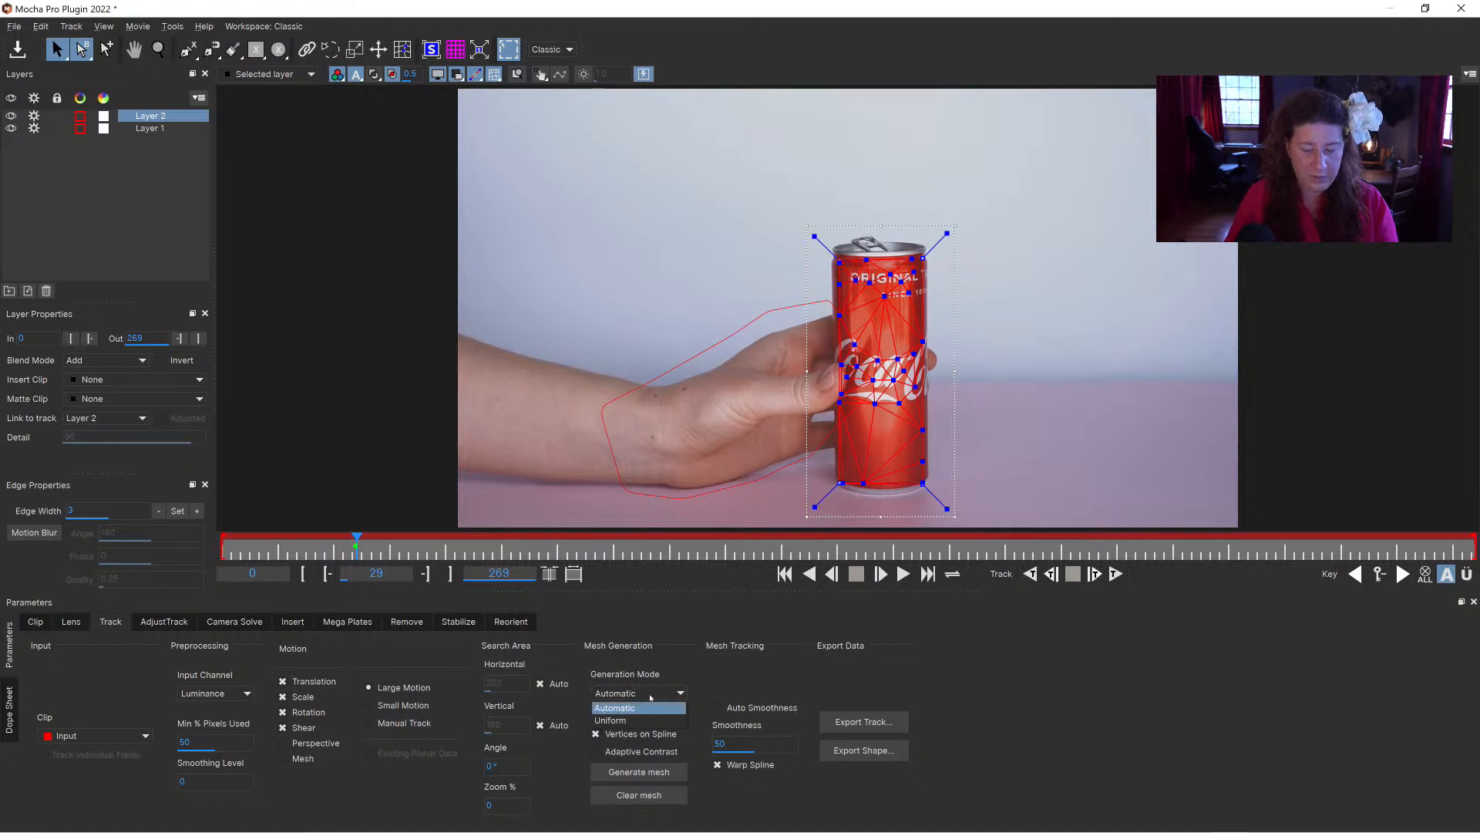
left_click(629, 718)
left_click(656, 773)
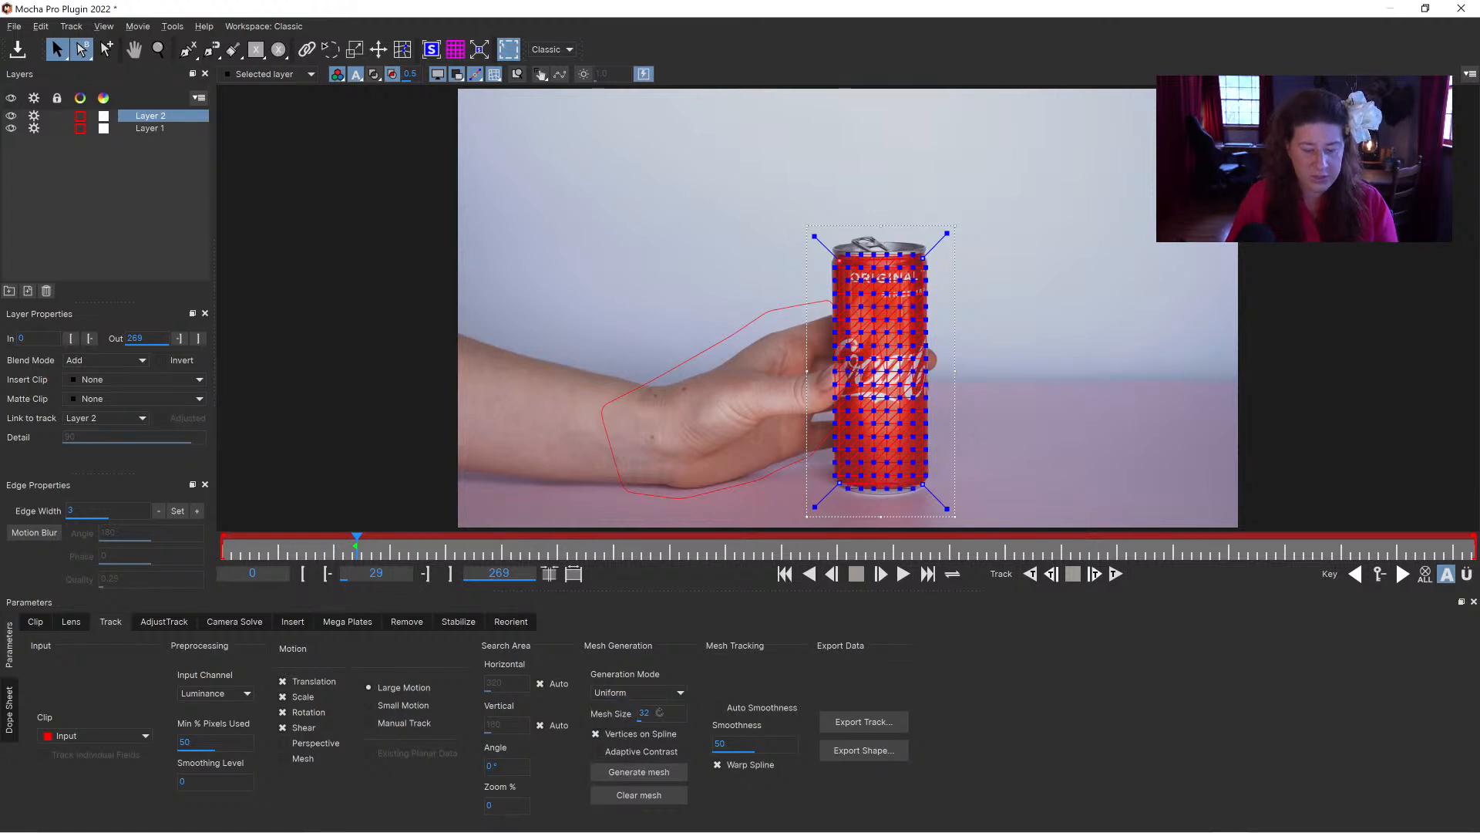
type("0")
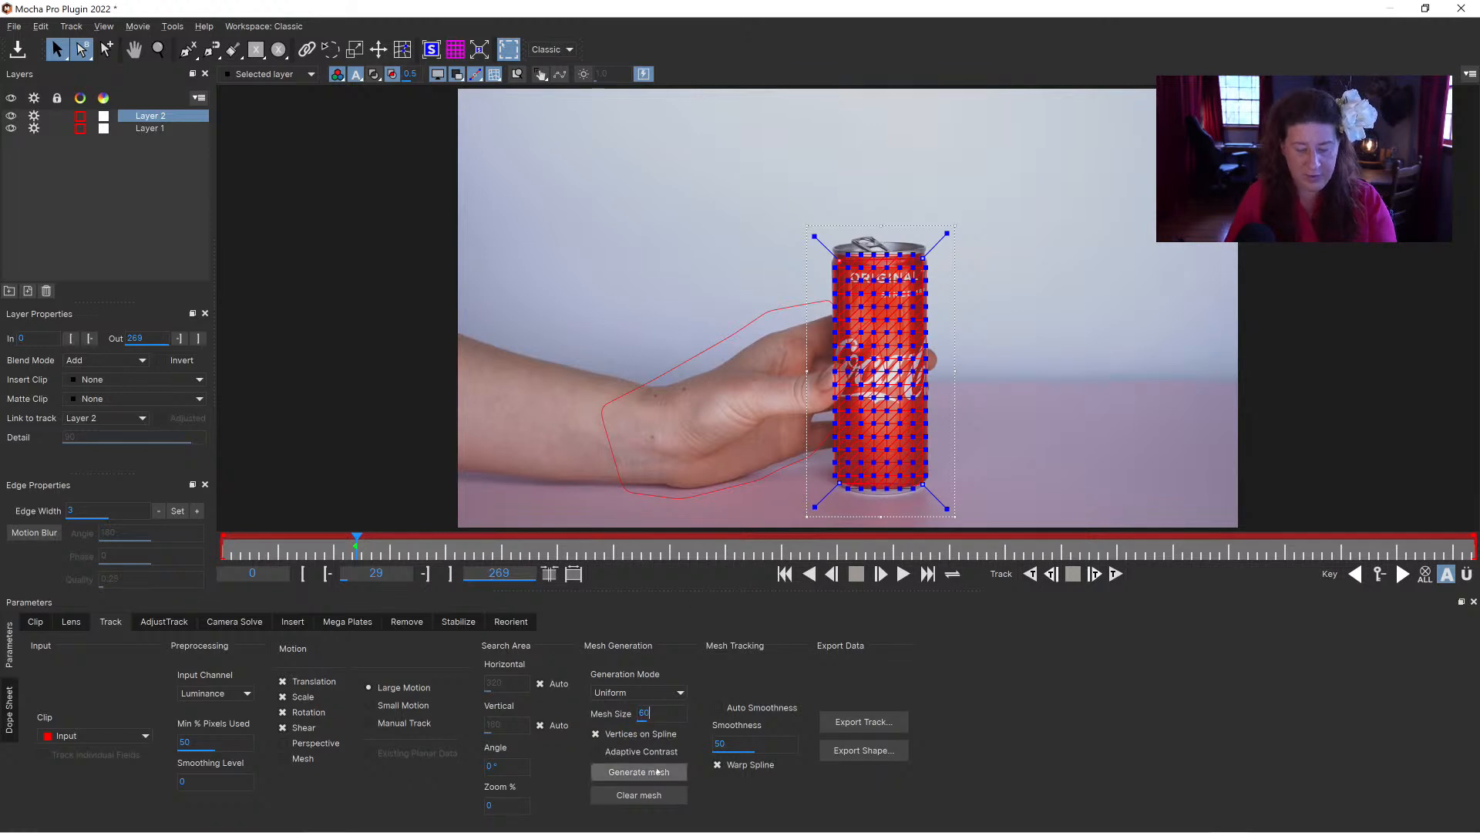
left_click(658, 772)
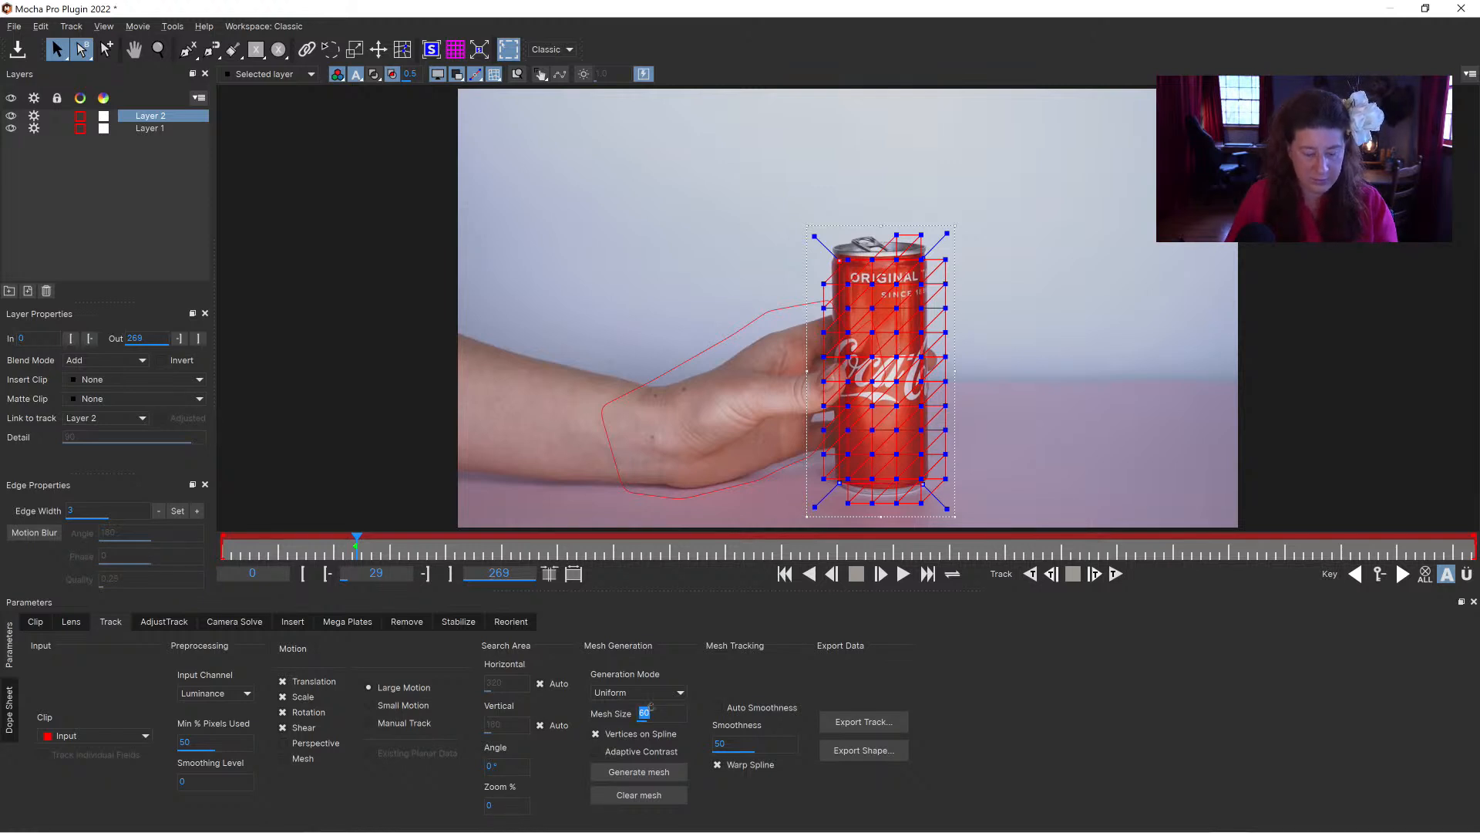
type("40")
left_click(658, 770)
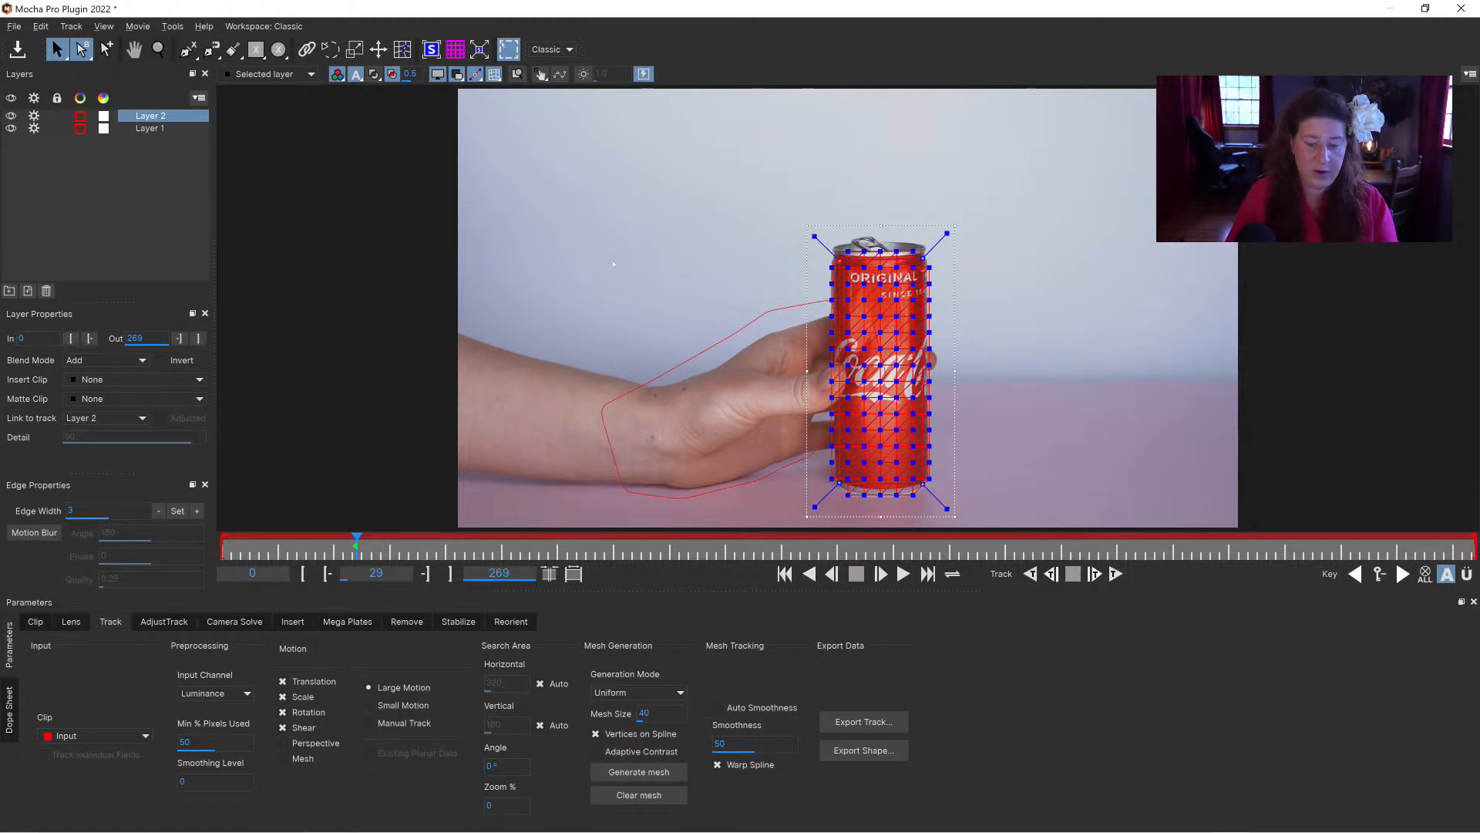
Step: Enable Mesh and Perspective motion for the can layer and start tracking it forwards from frame 29
left_click(283, 757)
left_click(1115, 574)
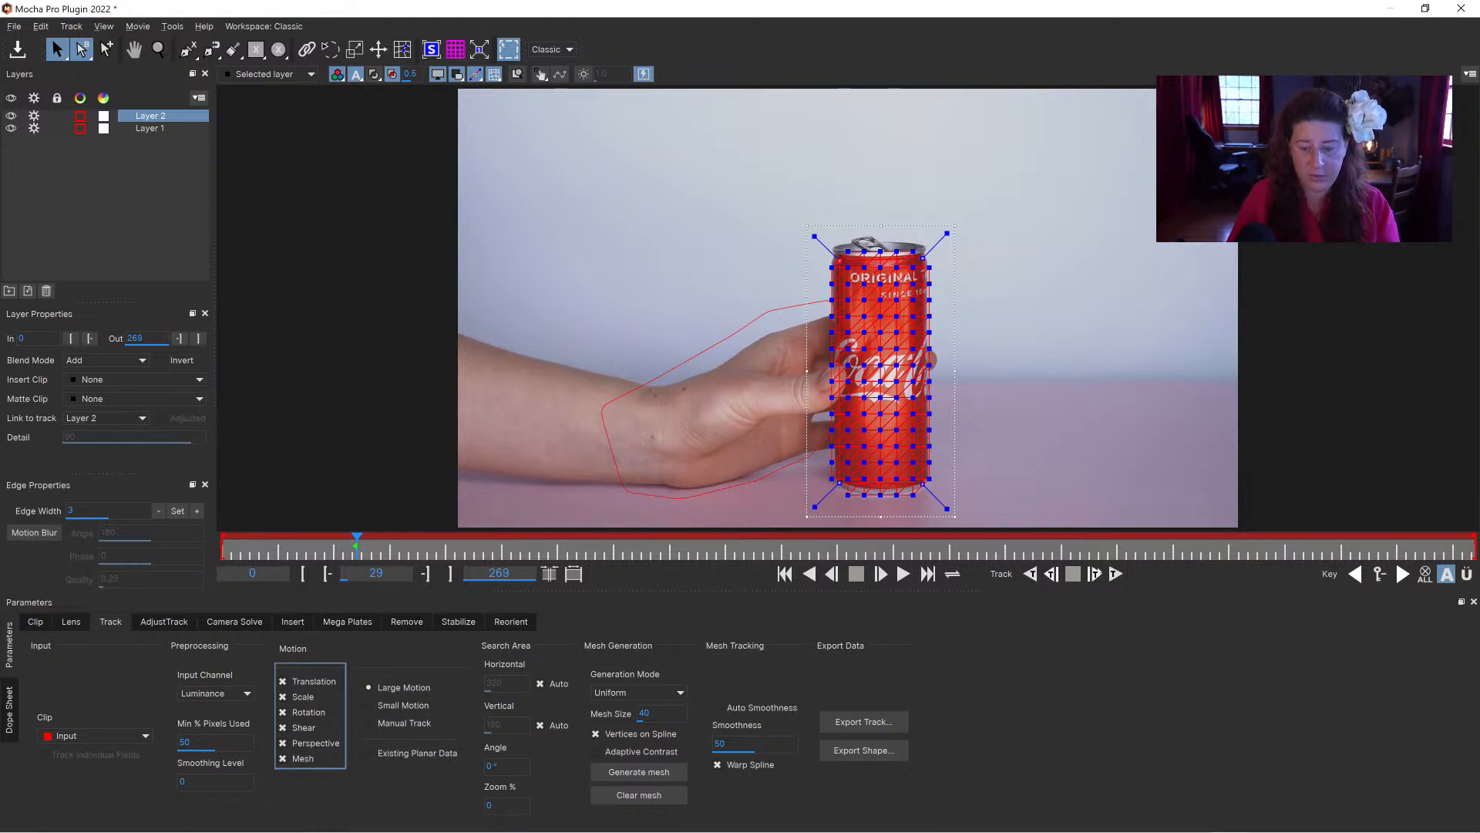
left_click(1093, 573)
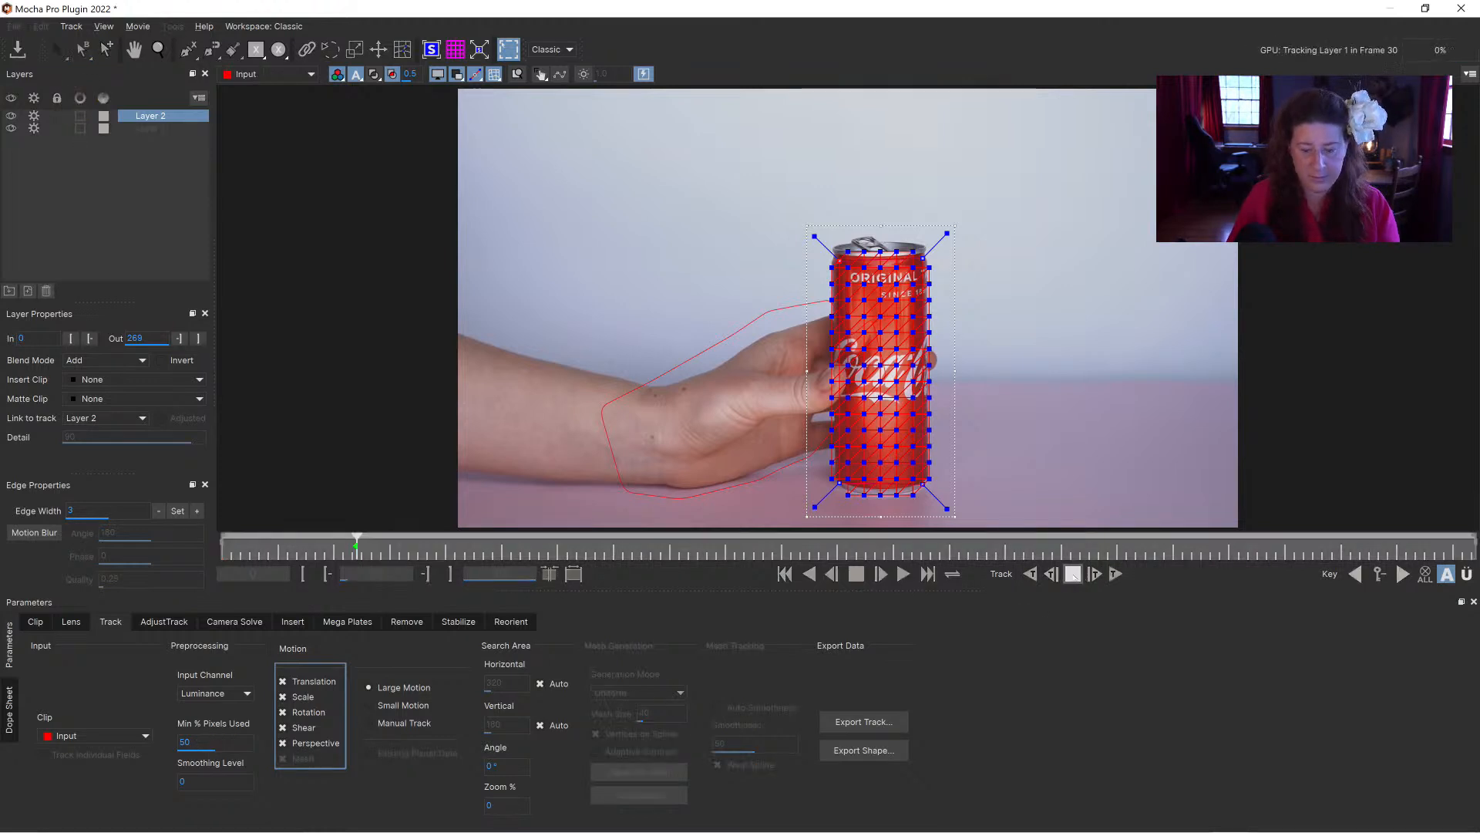
Step: Place the hand layer above the can layer and rename the two layers "fingers" and "can"
double_click(154, 129)
type("can")
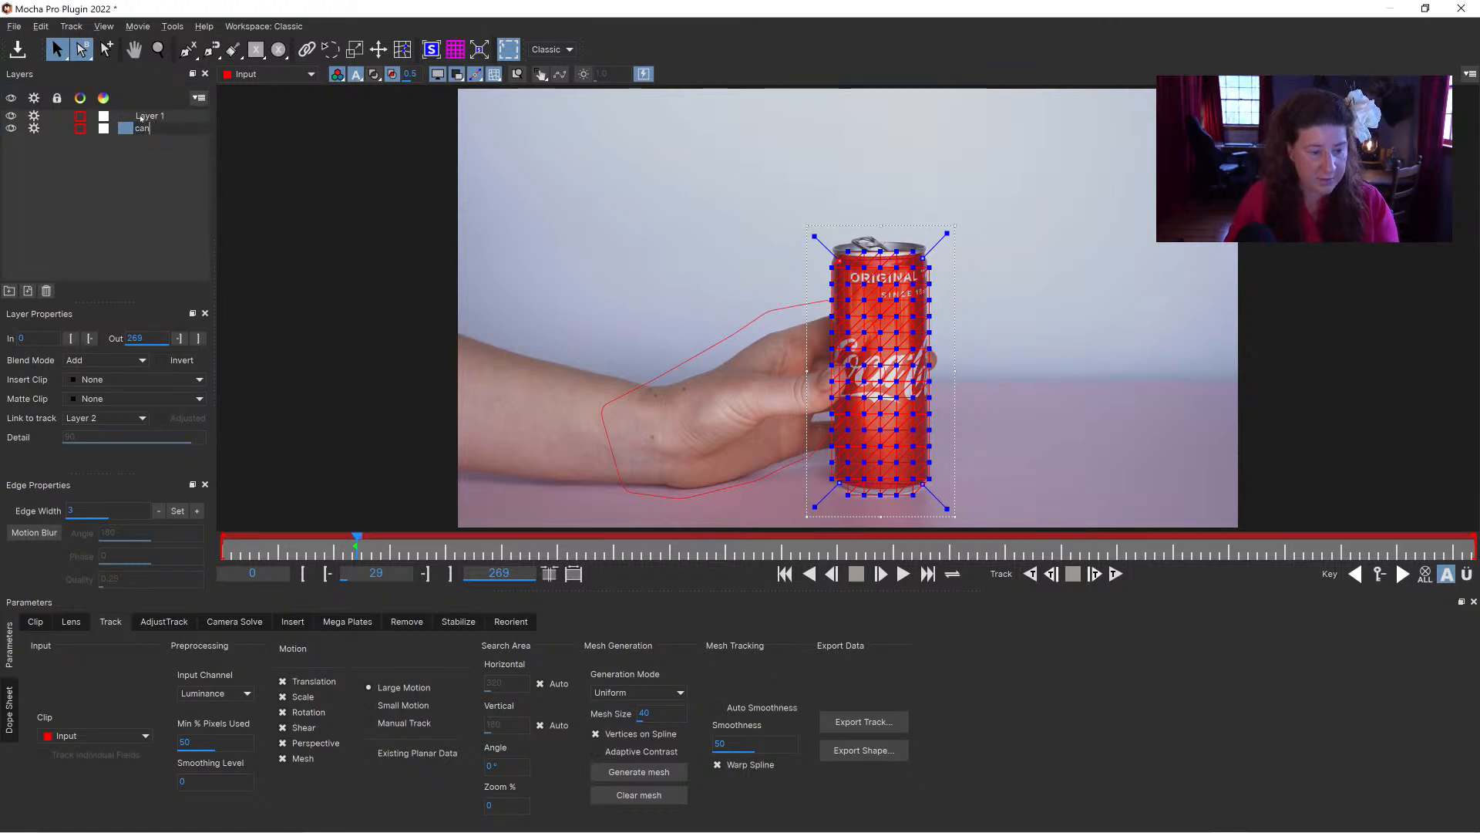
double_click(152, 116)
type("fingers")
left_click(137, 129)
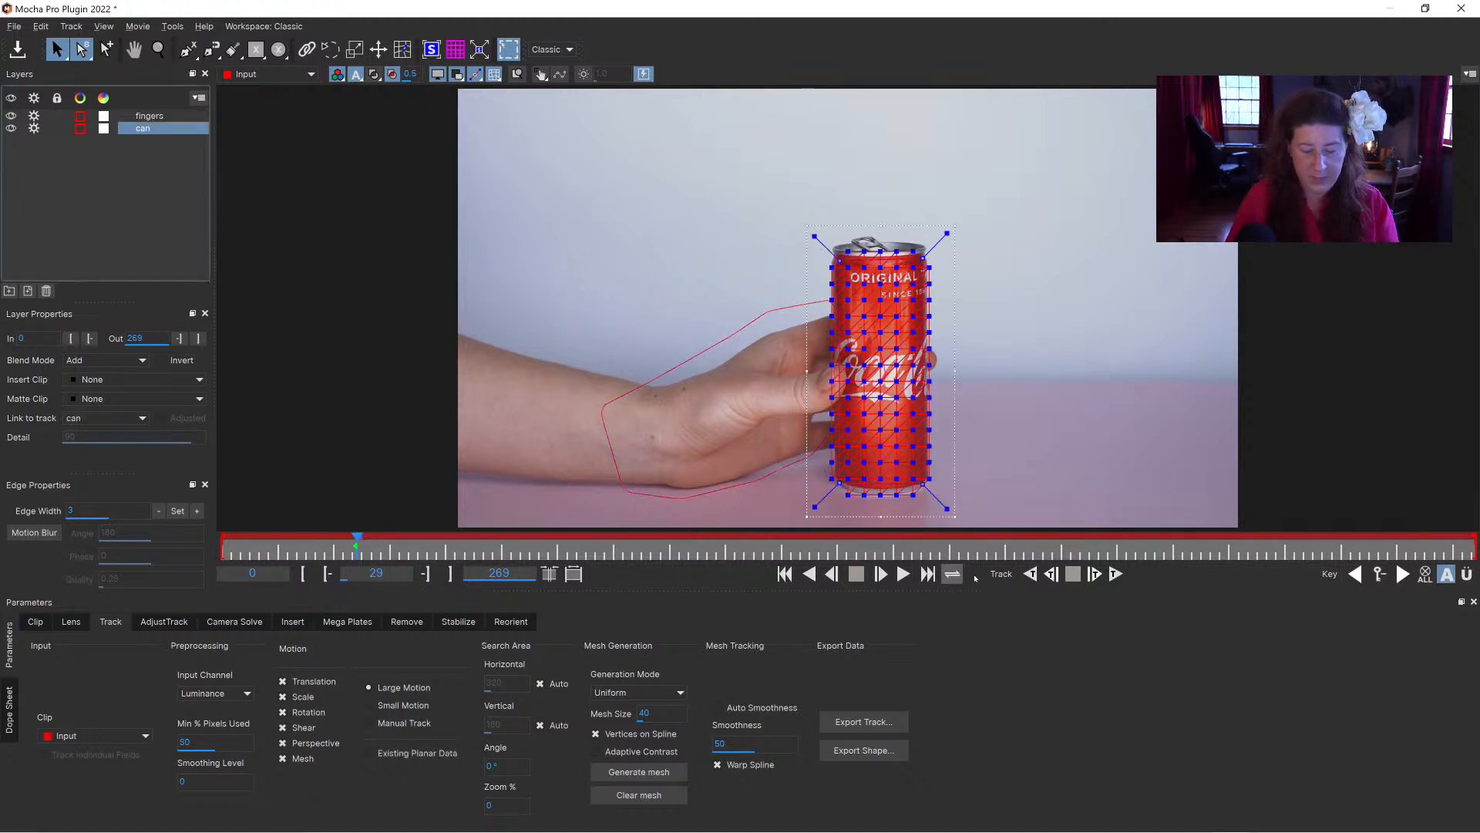
Step: Track the can layer's mesh forwards from frame 29 and stop at frame 95
left_click(1120, 576)
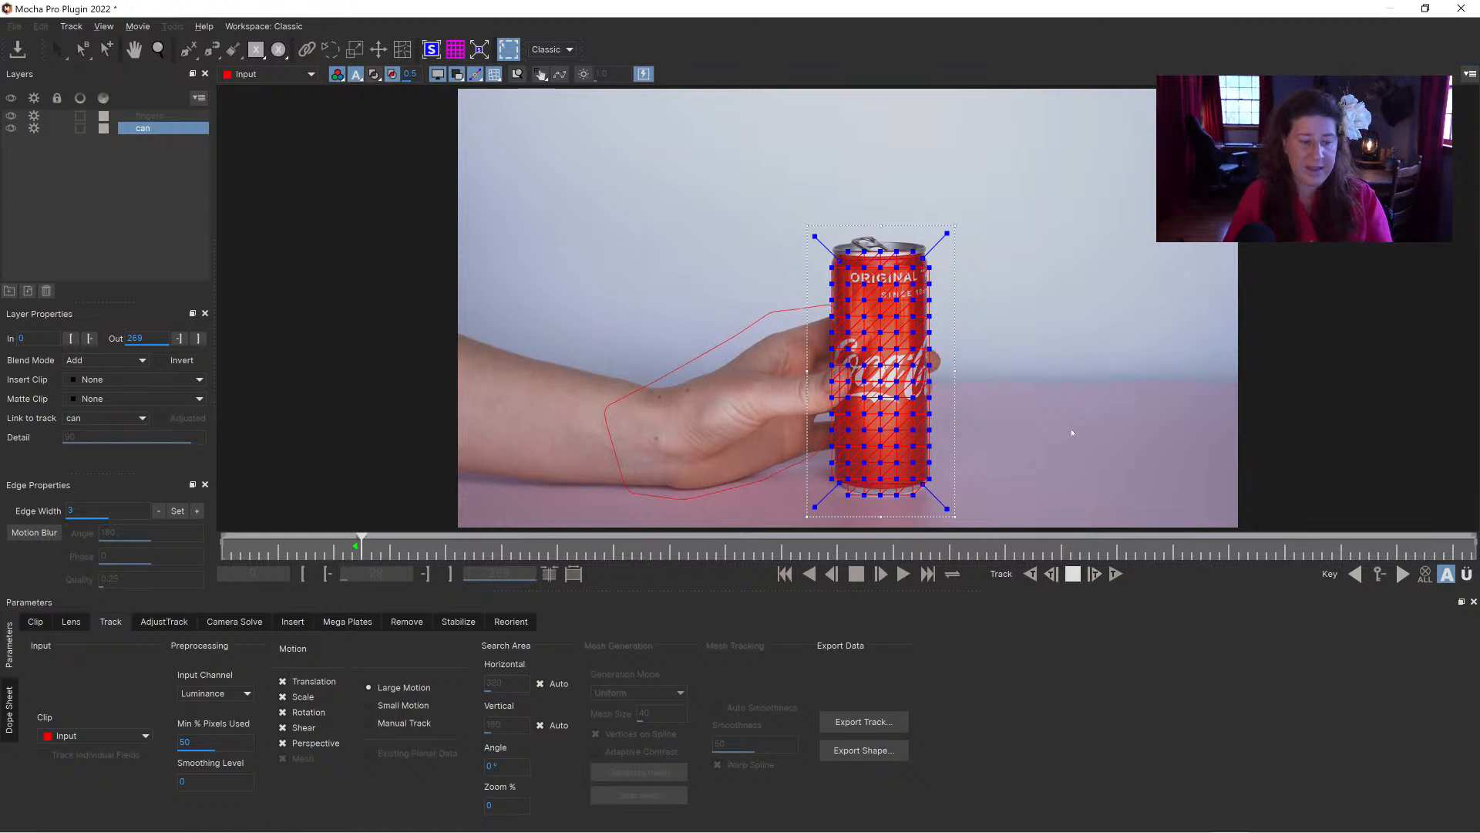
left_click(1095, 574)
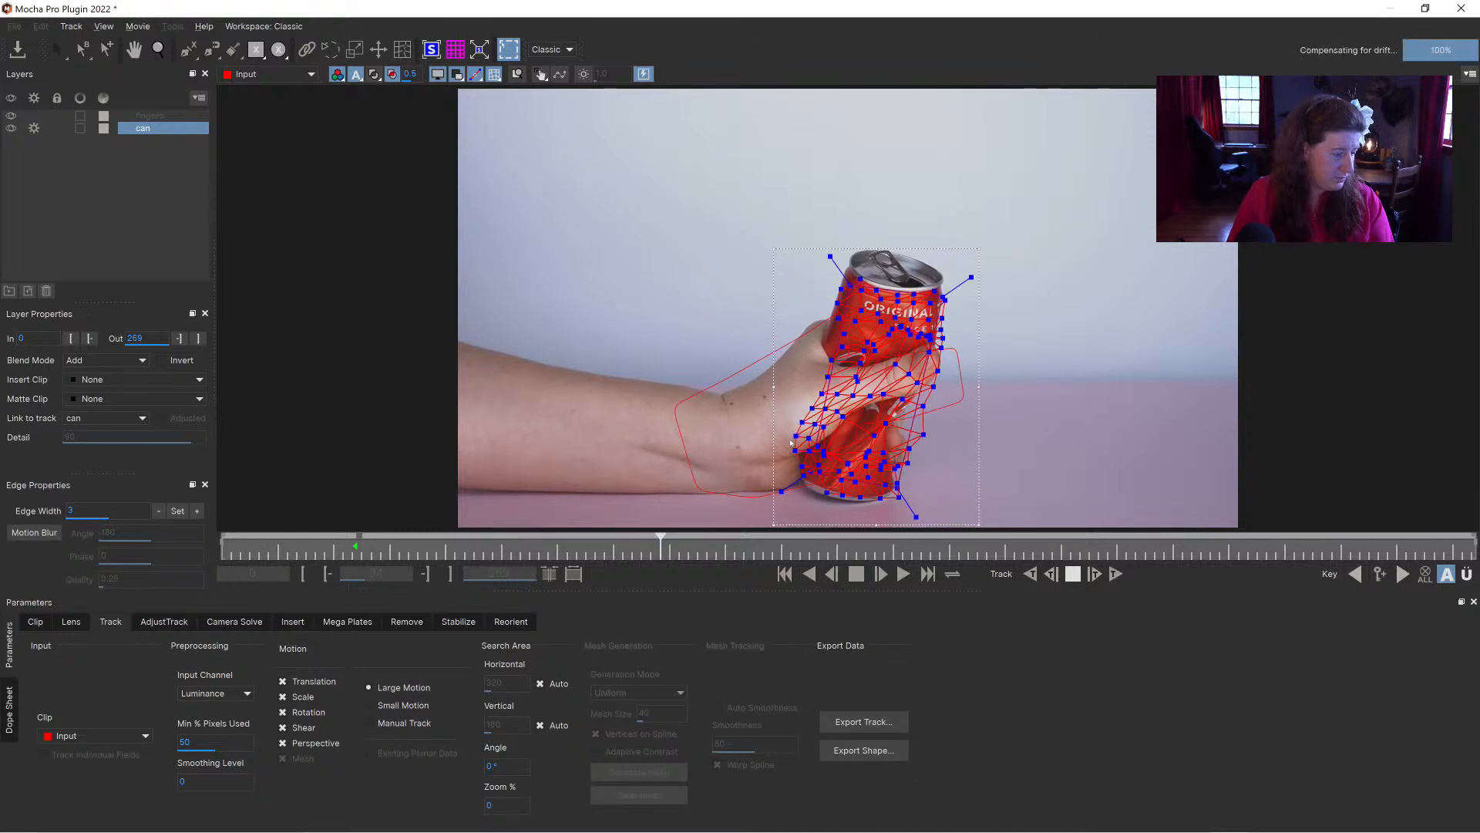
key("space")
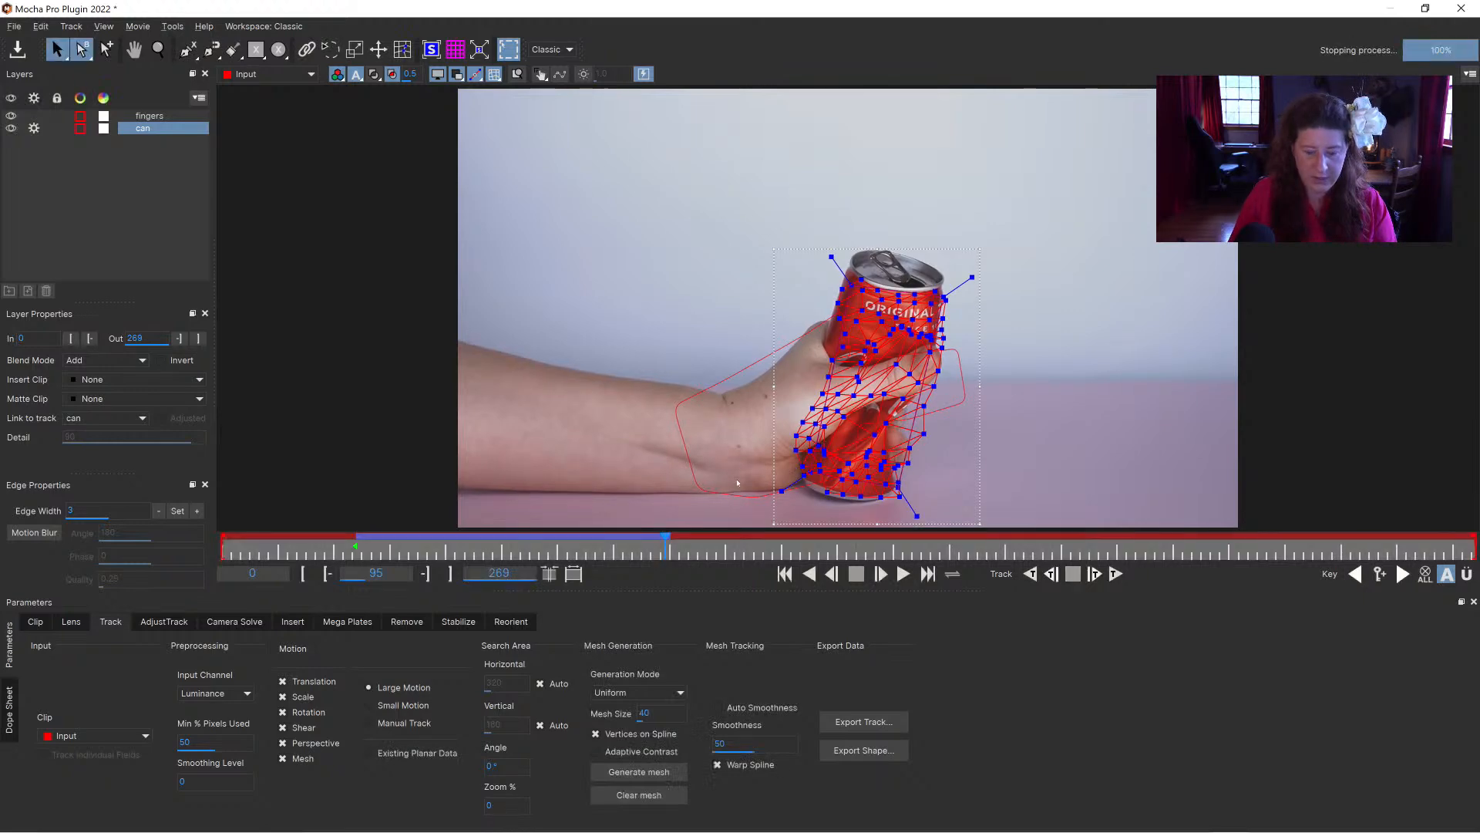
Step: Examine the tracked mesh around the thumb near frame 63 and turn off processing for the can layer
left_click_drag(665, 538, 525, 539)
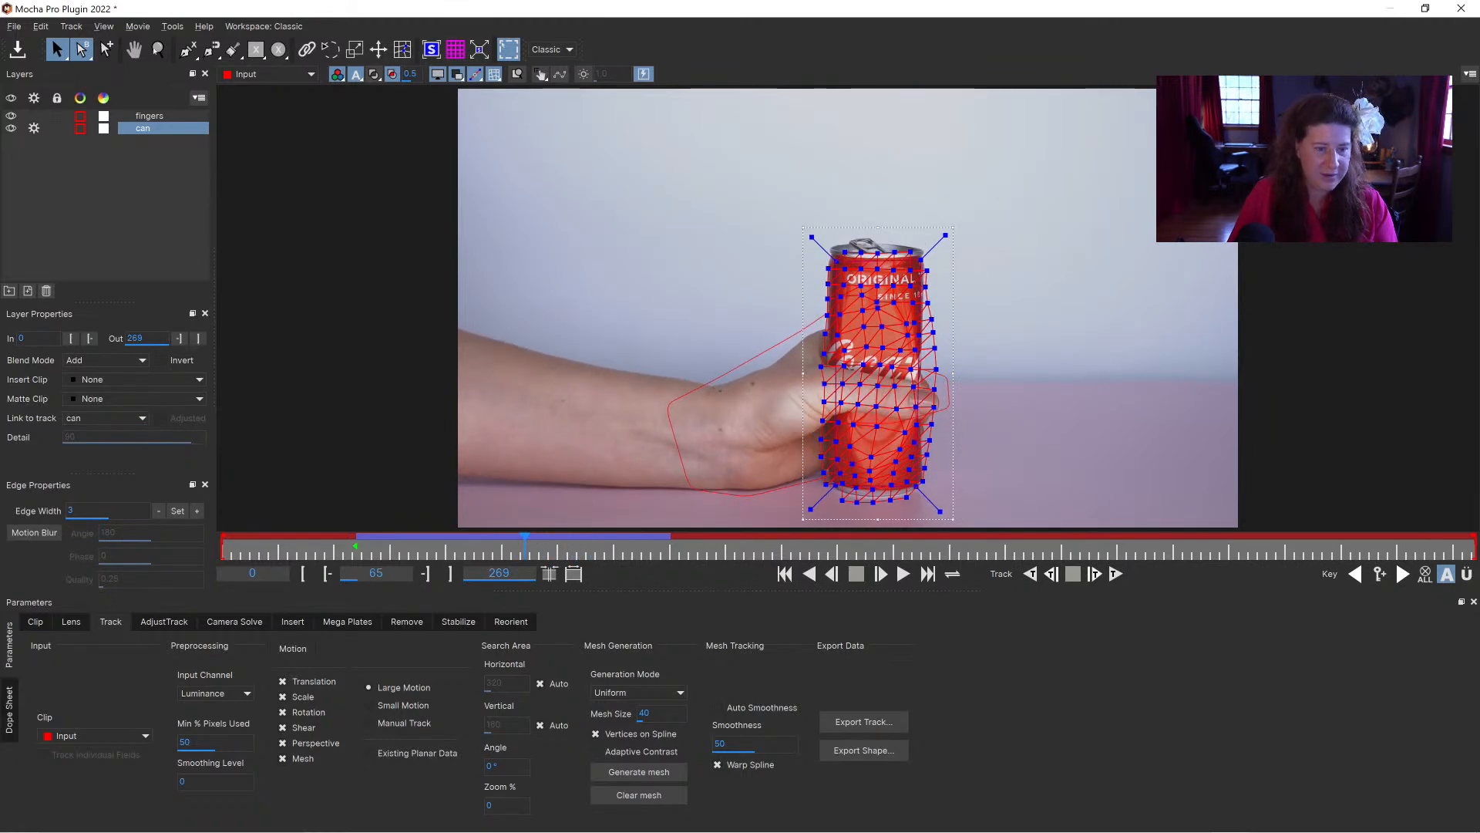
left_click(158, 49)
left_click_drag(924, 377, 842, 335)
key("x")
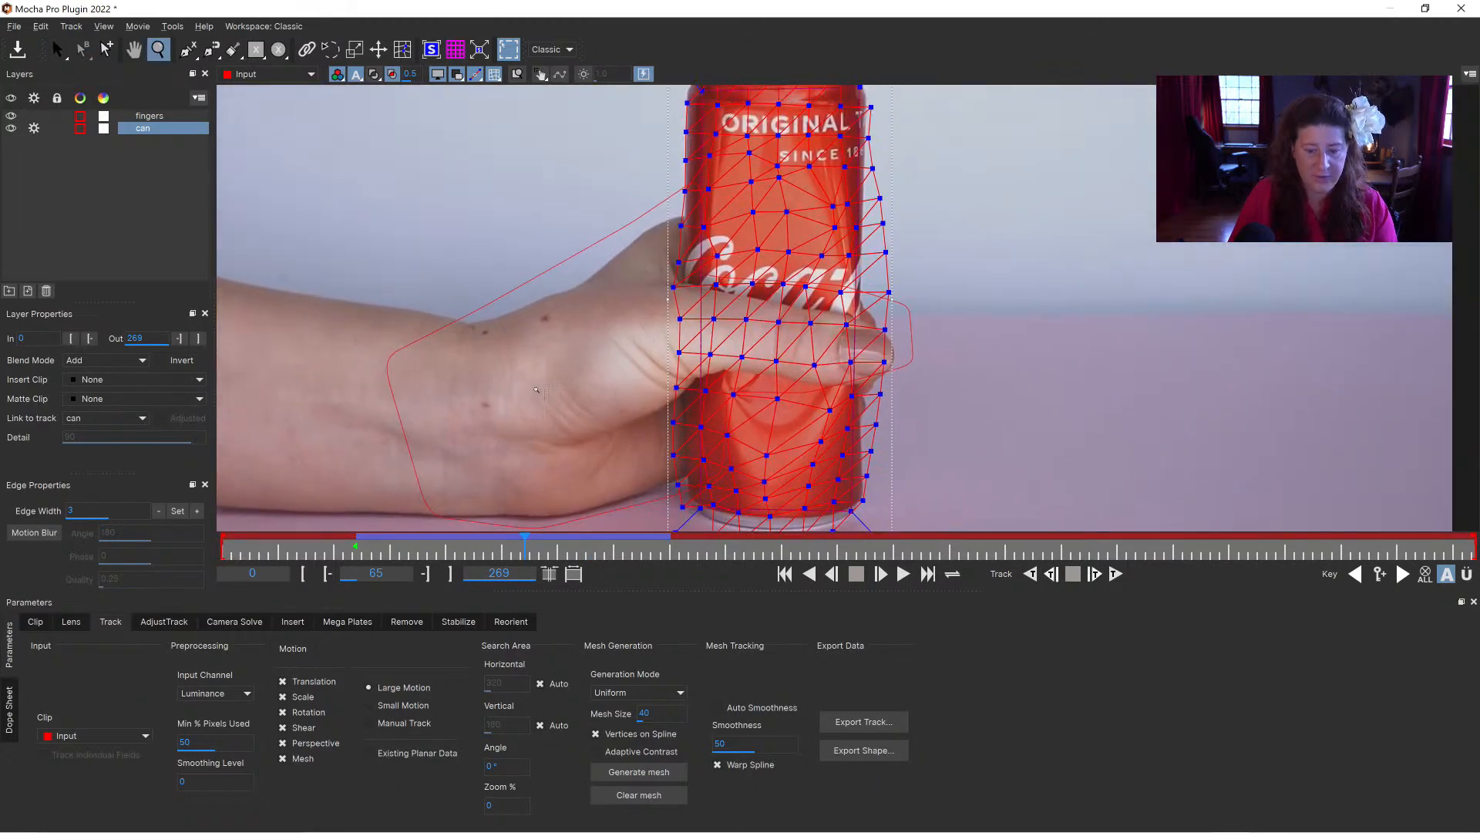
left_click_drag(530, 555, 472, 517)
mouse_move(572, 517)
left_mouse_down()
mouse_move(474, 518)
mouse_move(589, 518)
left_mouse_up()
left_click_drag(580, 518, 511, 517)
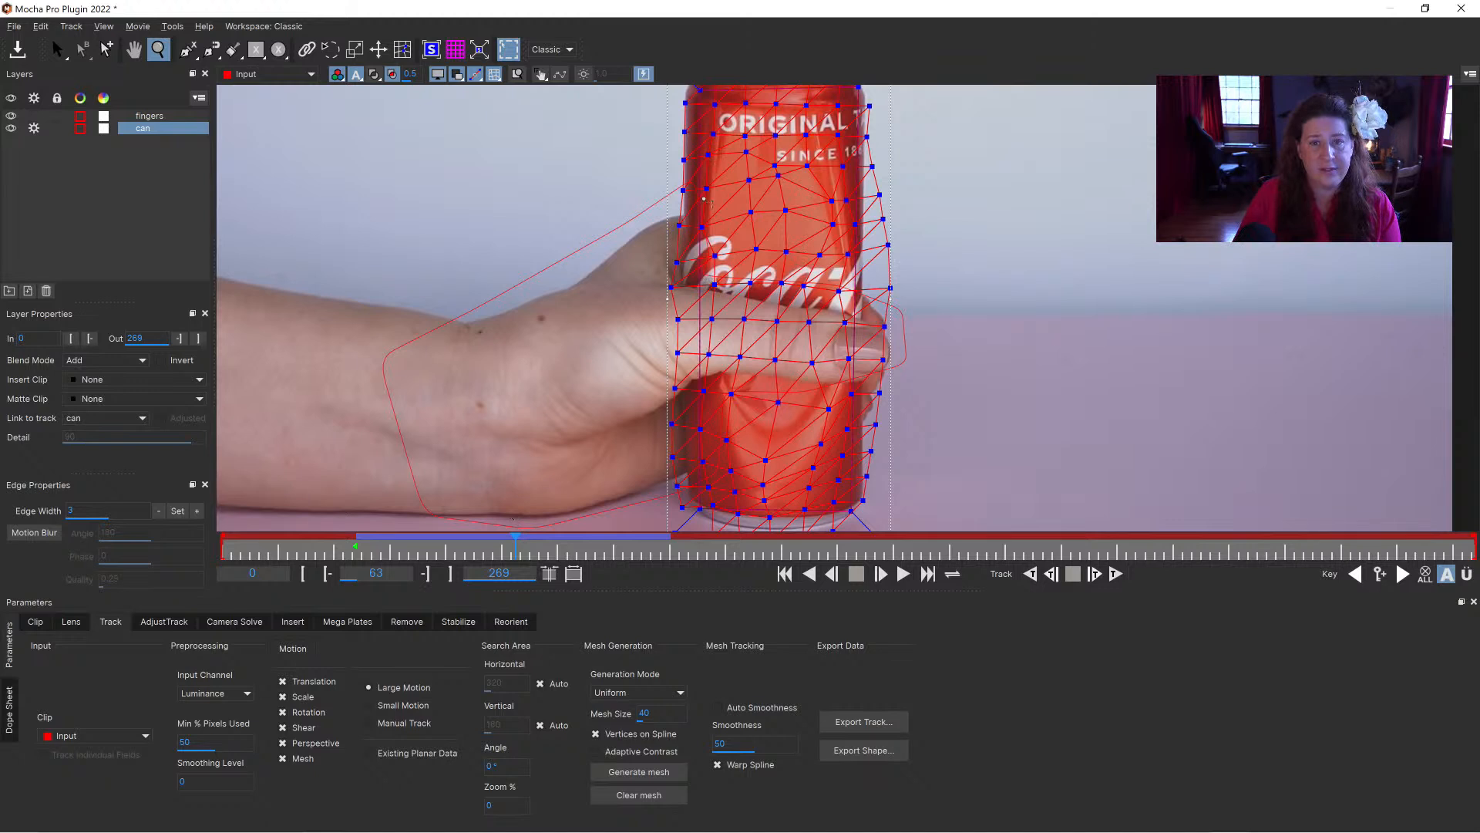
left_click(34, 129)
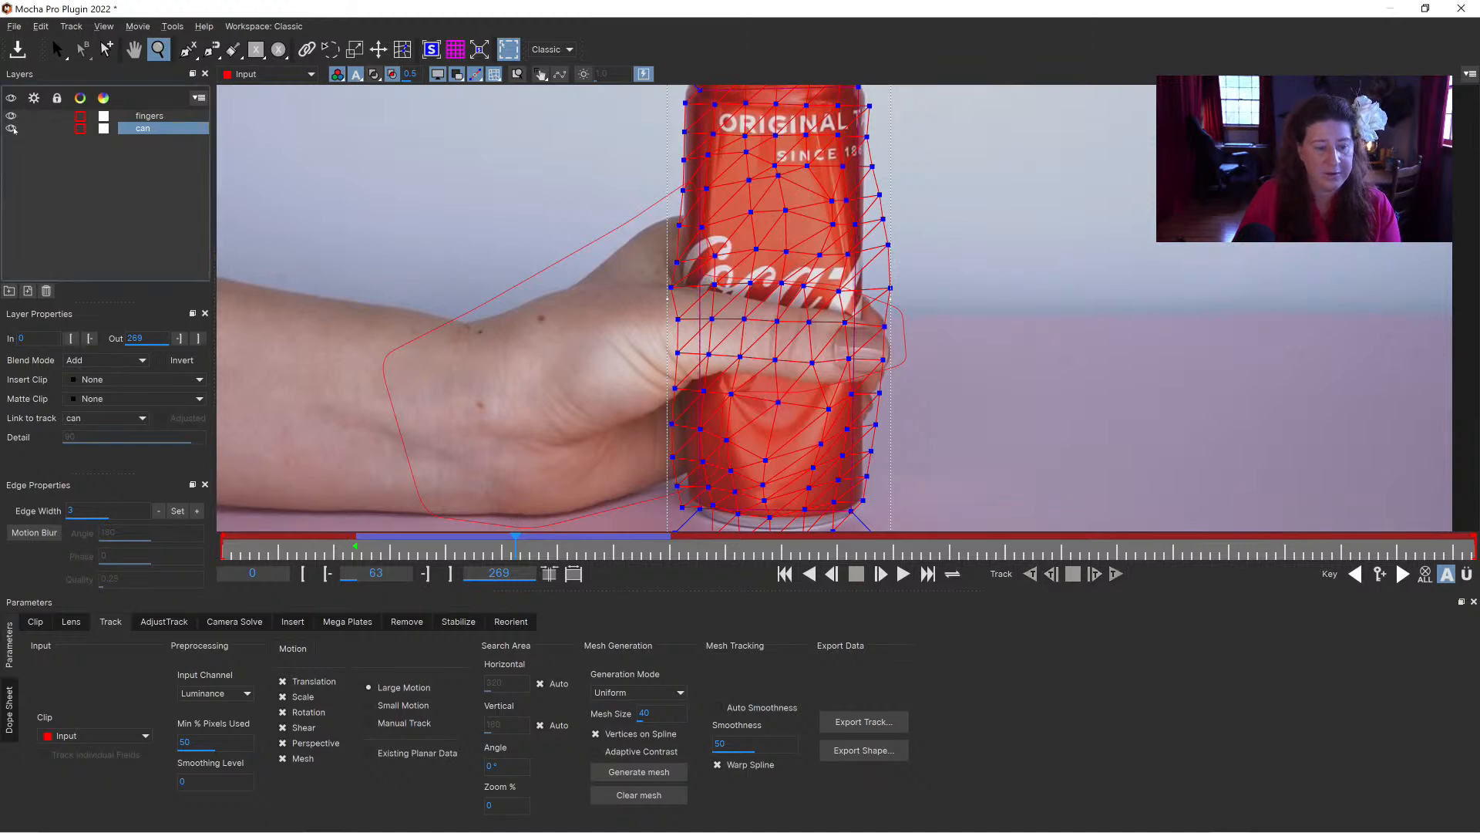
Step: Hide the can layer and draw a rectangular spline around the whole can at frame 36 as a new layer
left_click(12, 129)
scroll(619, 504, "down", 3)
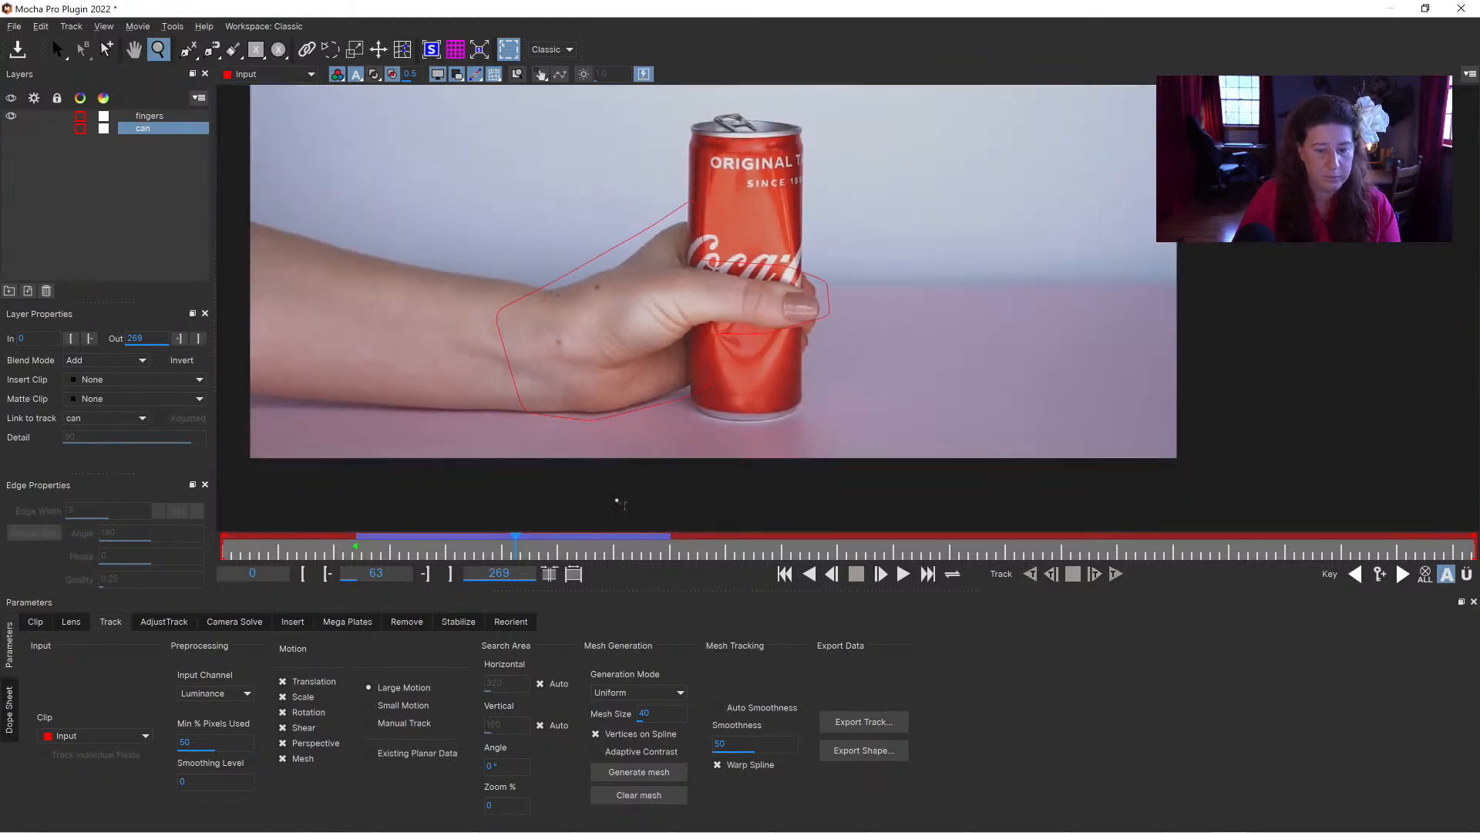
left_click_drag(514, 546, 389, 546)
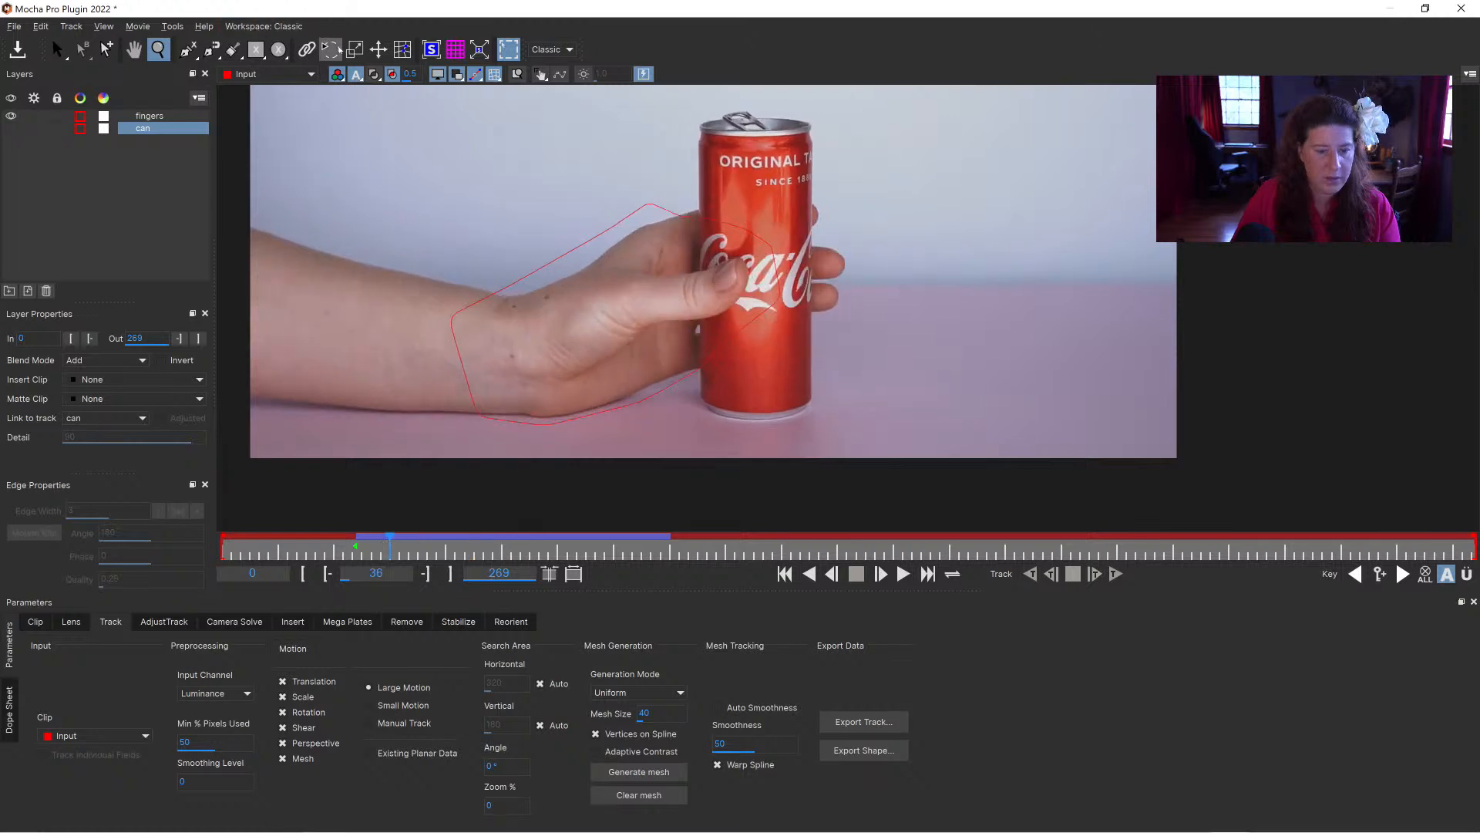
left_click(262, 51)
left_click_drag(699, 123, 808, 412)
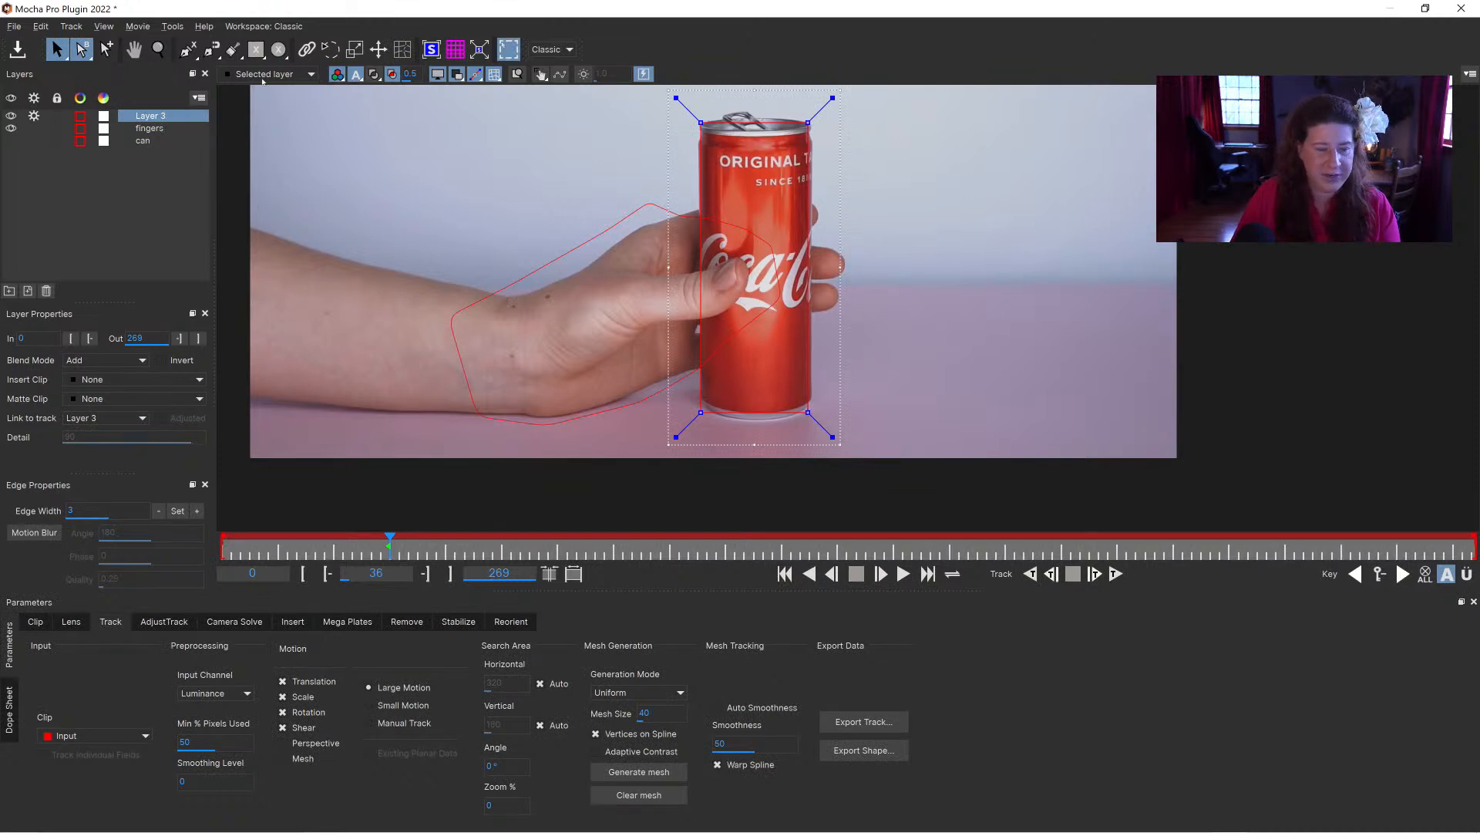
Step: Add an inner rectangle to the new layer to cut out the can's middle, and show the layer matte
left_click(256, 49)
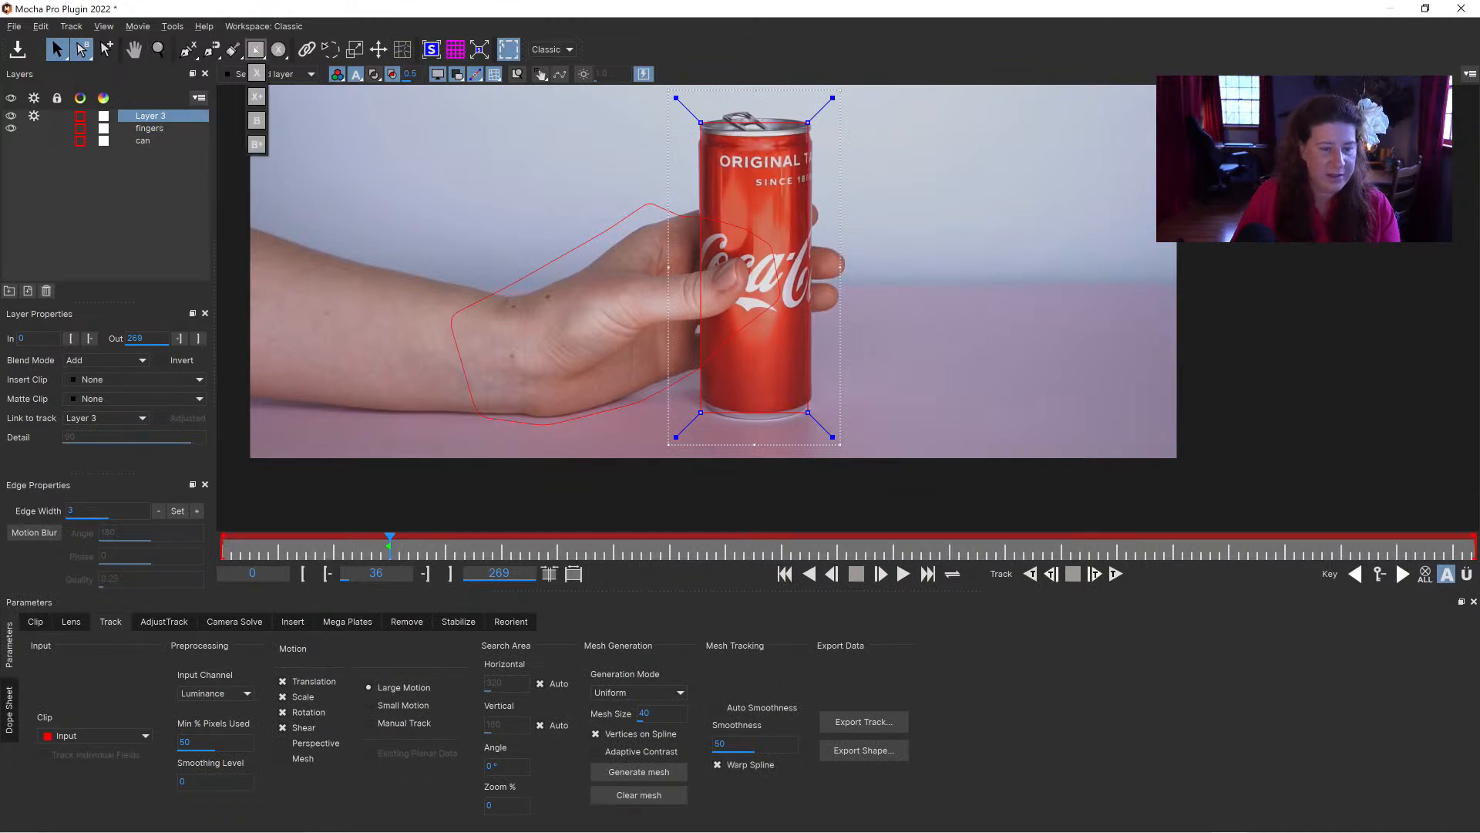
left_click(256, 96)
left_click_drag(745, 267, 795, 385)
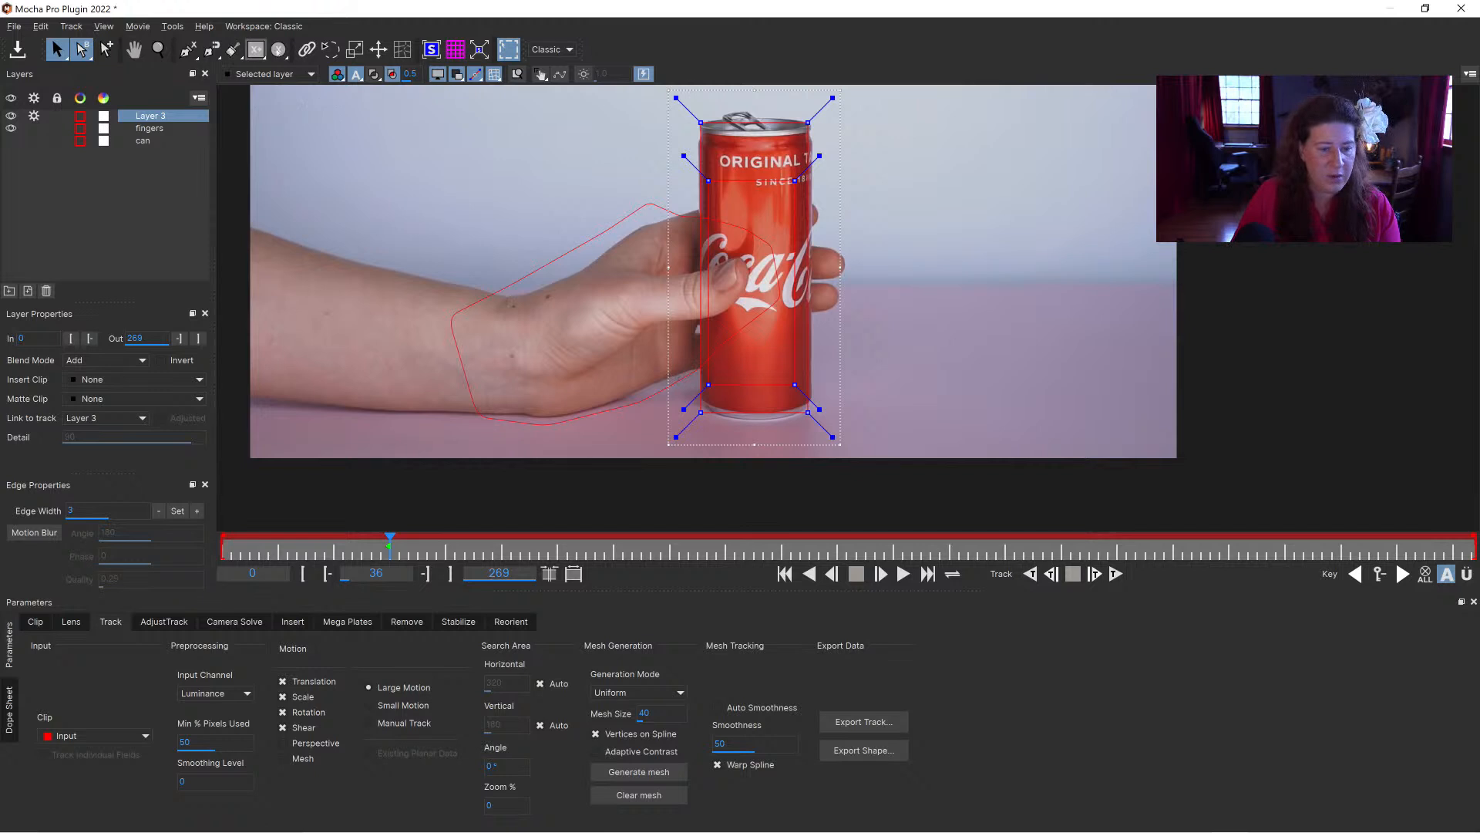
left_click(375, 75)
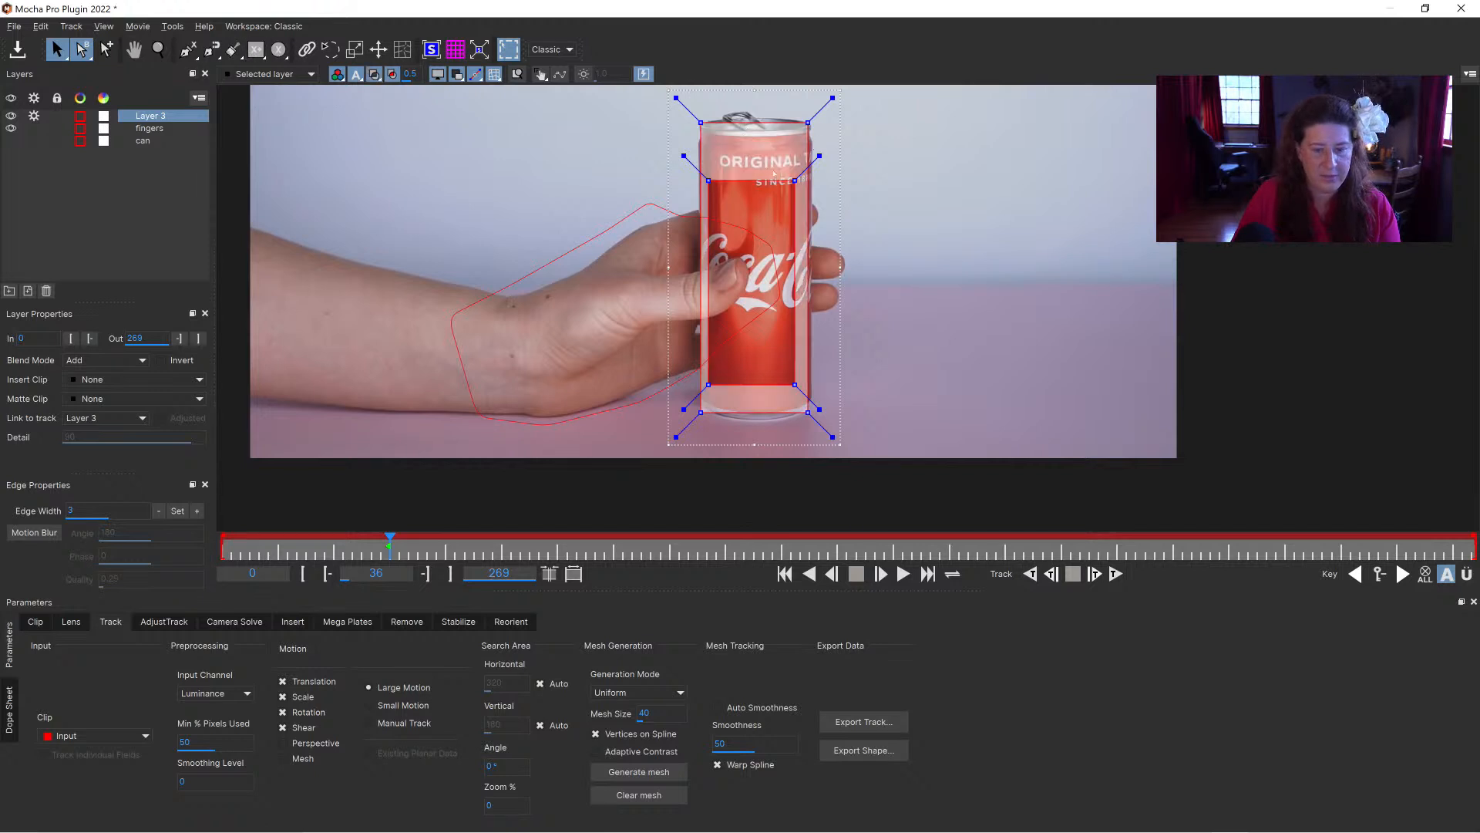
Step: Enable Perspective motion for the new layer, track it forwards from frame 36 and stop at frame 94
left_click(312, 744)
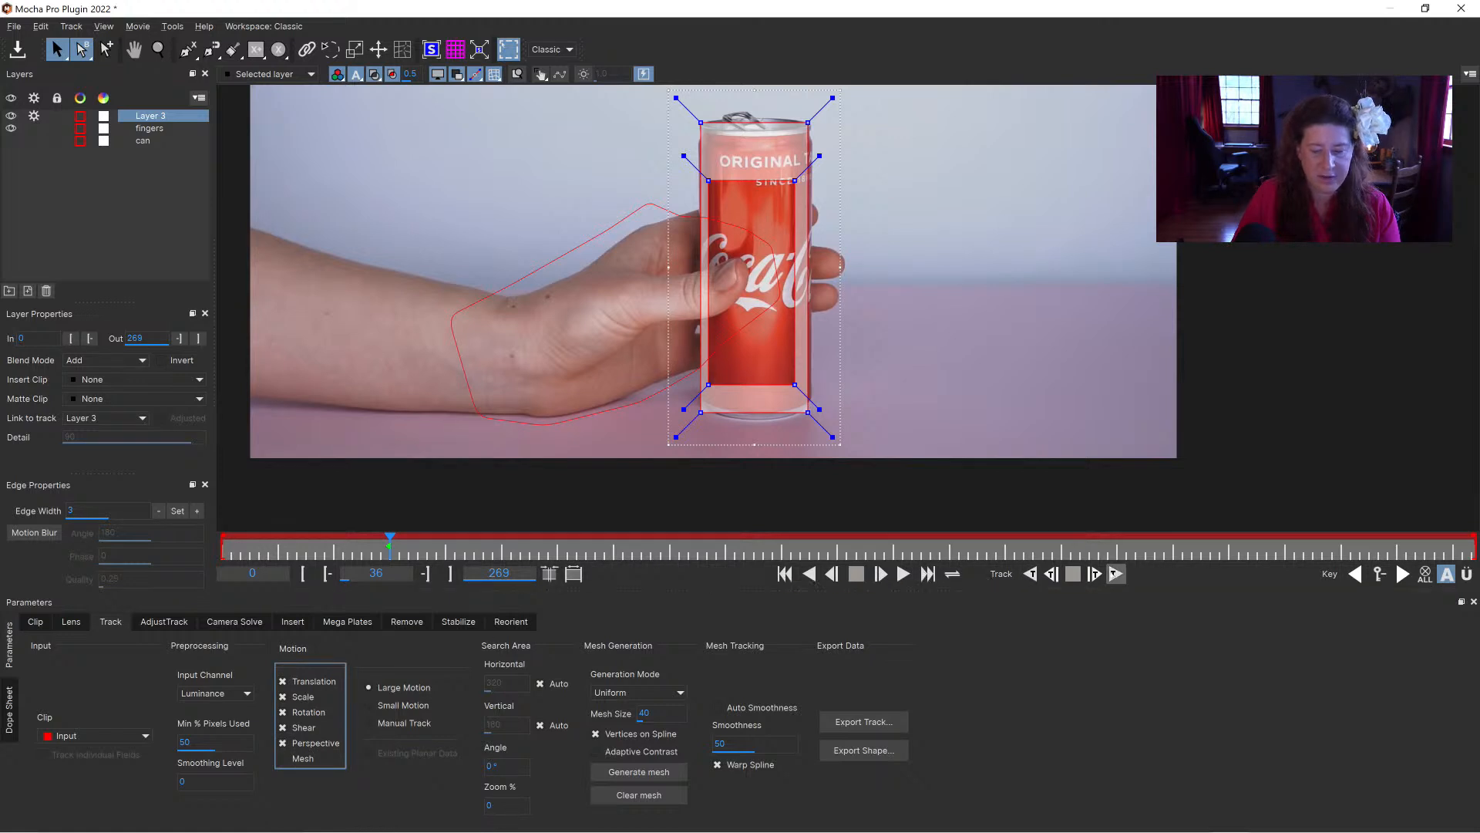
left_click(1116, 574)
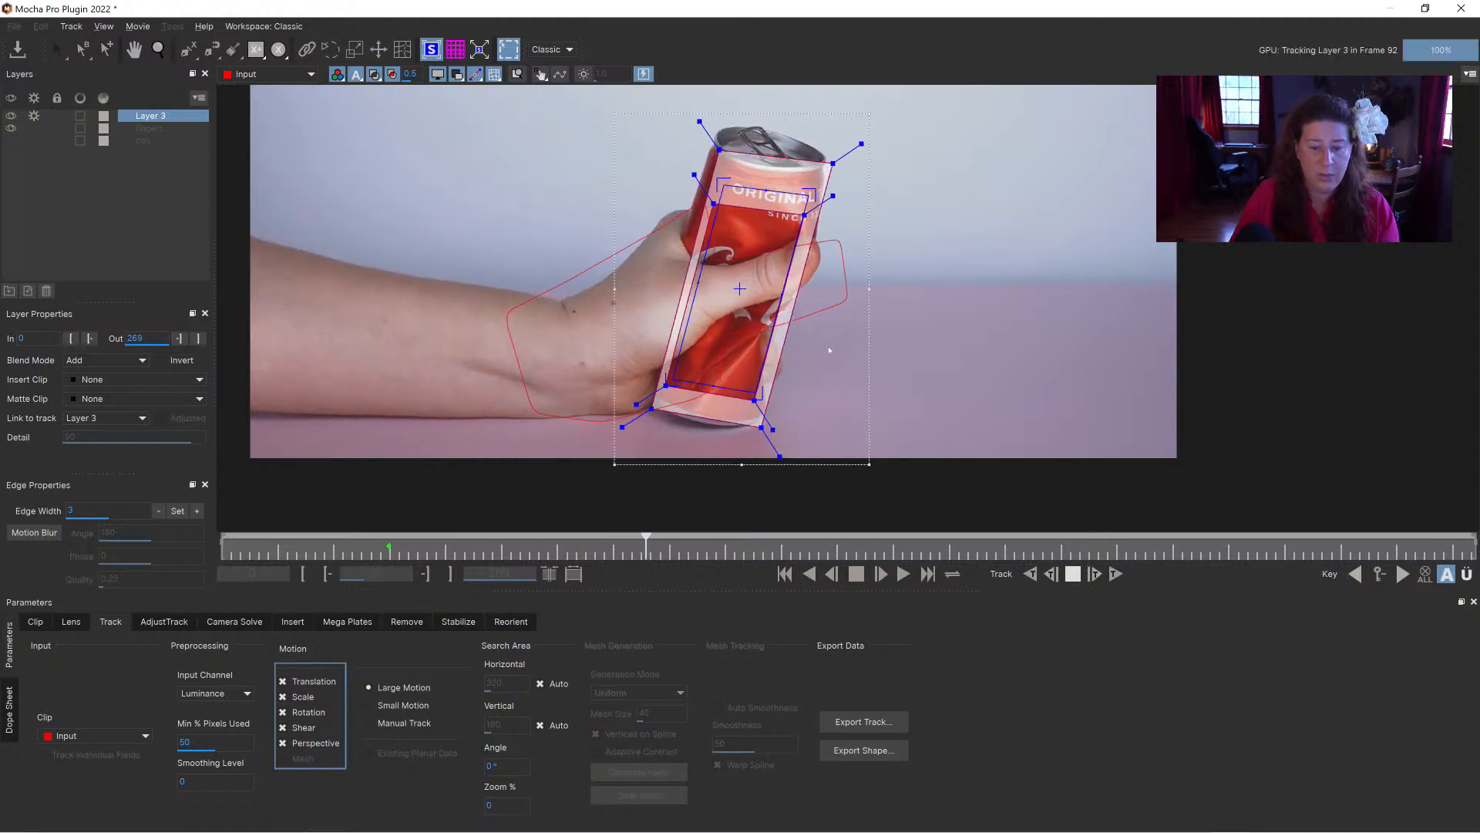
left_click(1073, 574)
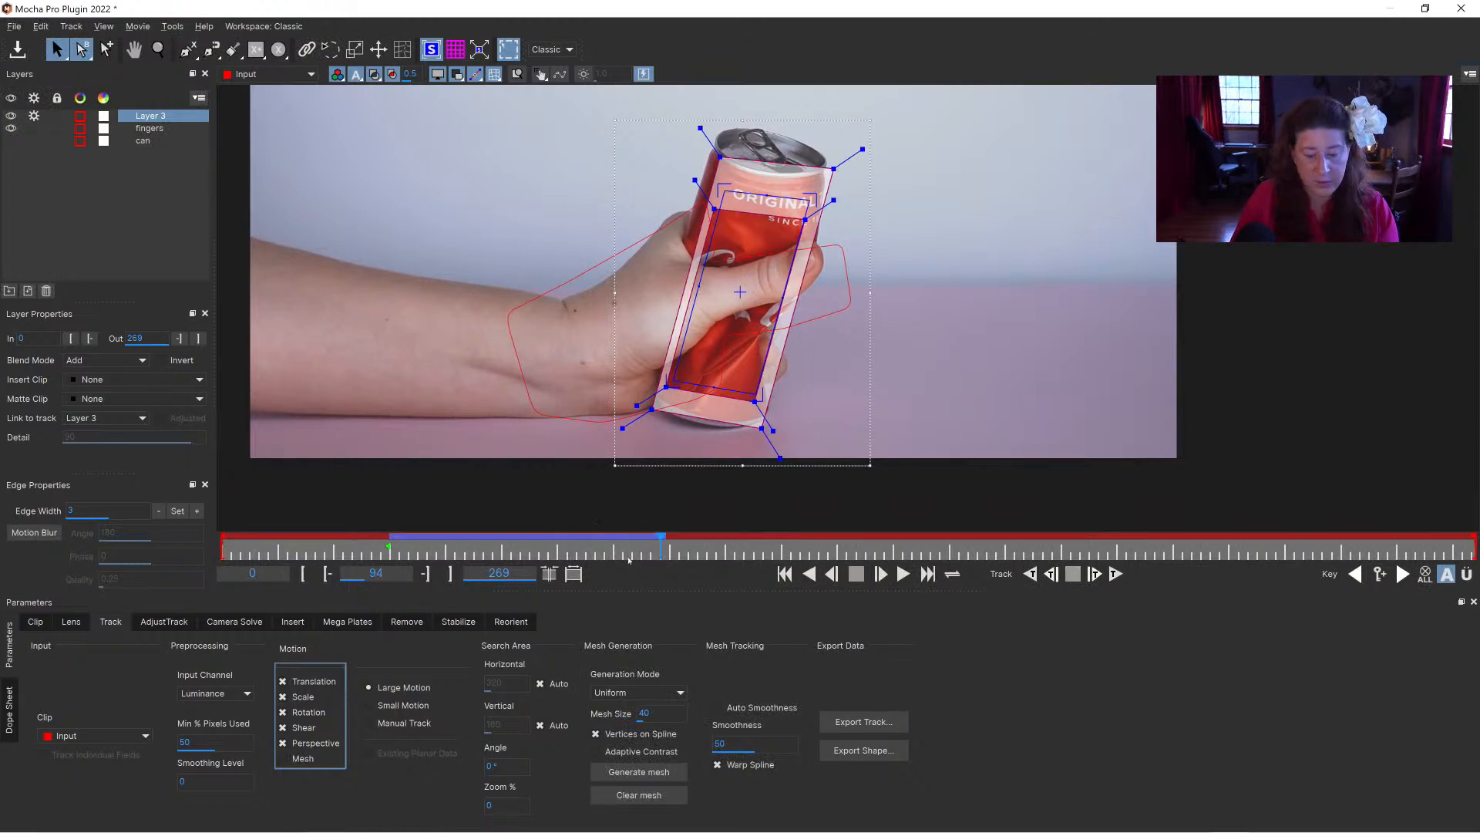
Step: Review the planar track and, at frame 43, stretch the layer's surface to fit the can's outer edges
left_click_drag(655, 548, 504, 548)
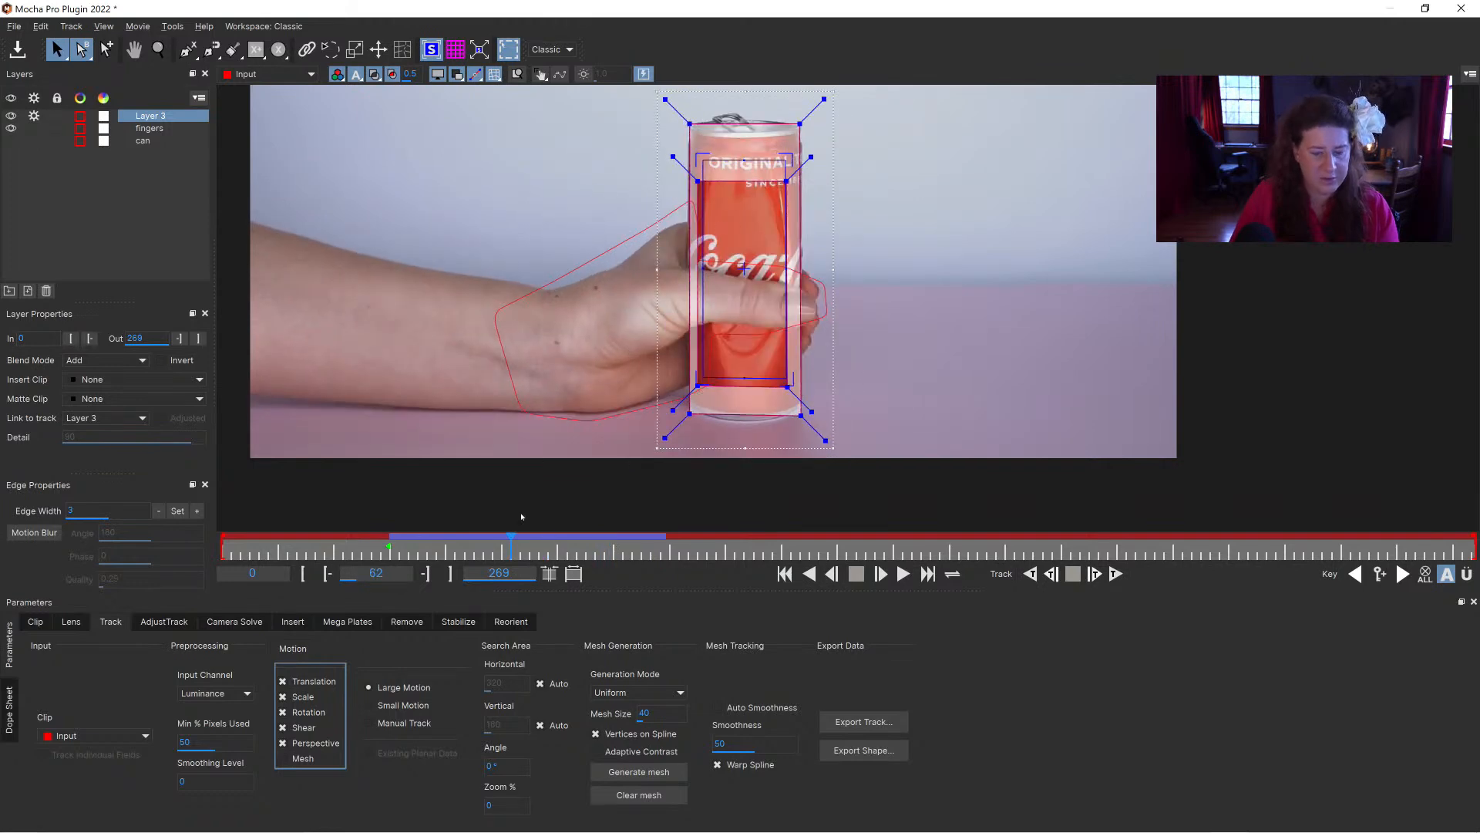
left_click_drag(505, 542, 422, 545)
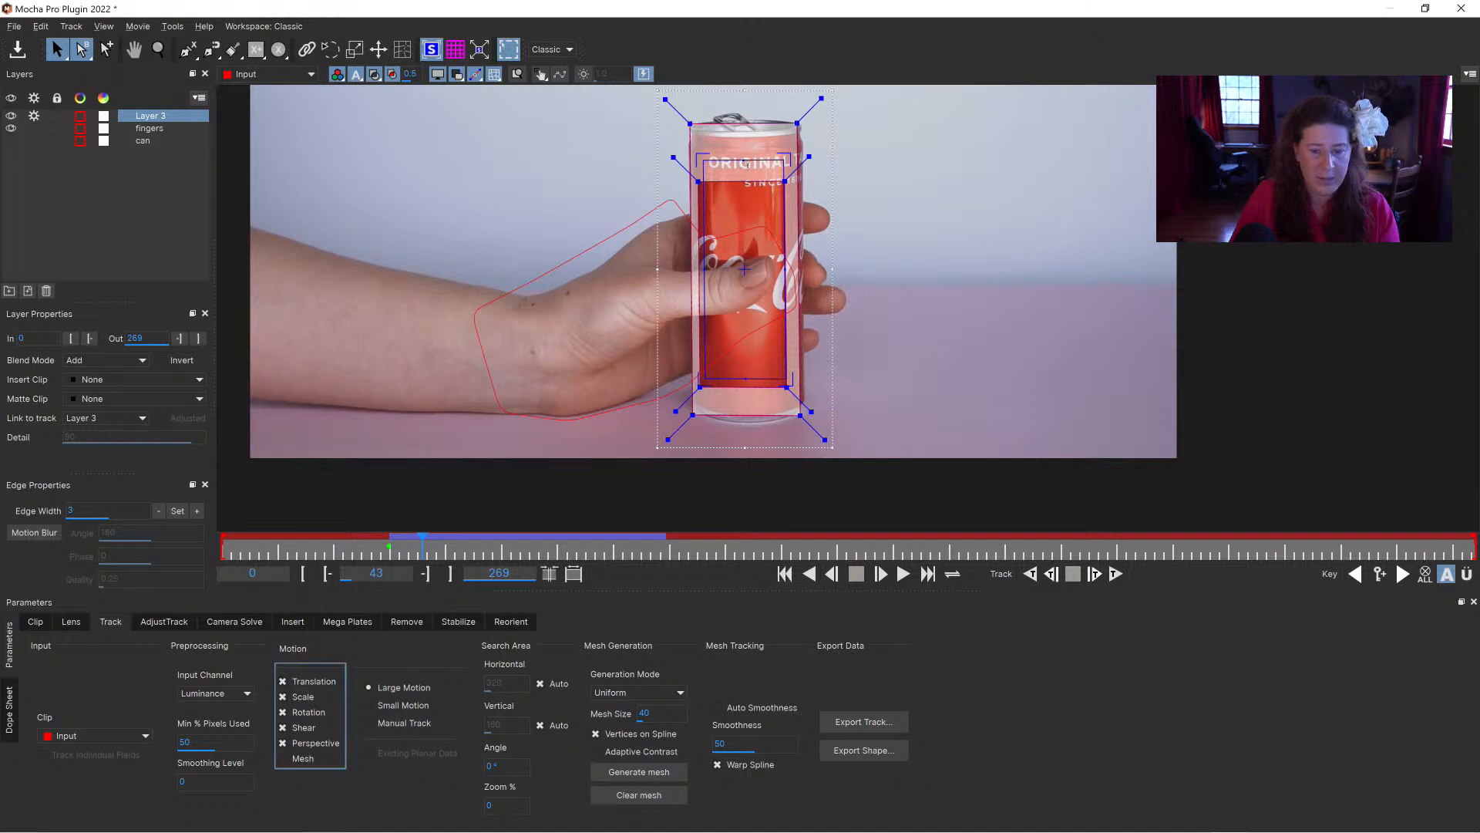
left_click_drag(746, 163, 747, 133)
left_click_drag(782, 265, 754, 275)
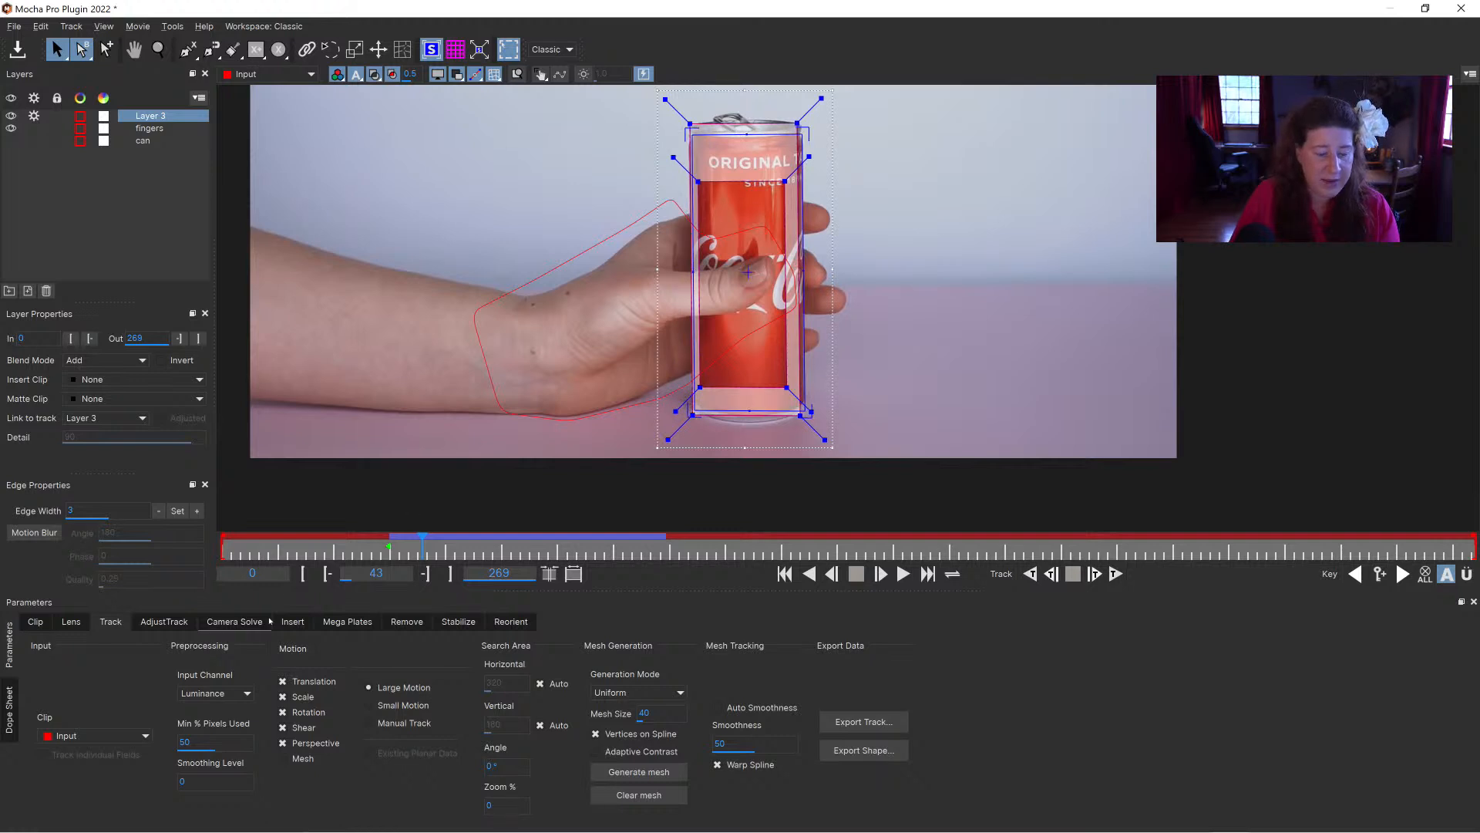
Step: Turn on Grid Warp for the new layer's insert and set it to Level 3
left_click(292, 622)
left_click(185, 688)
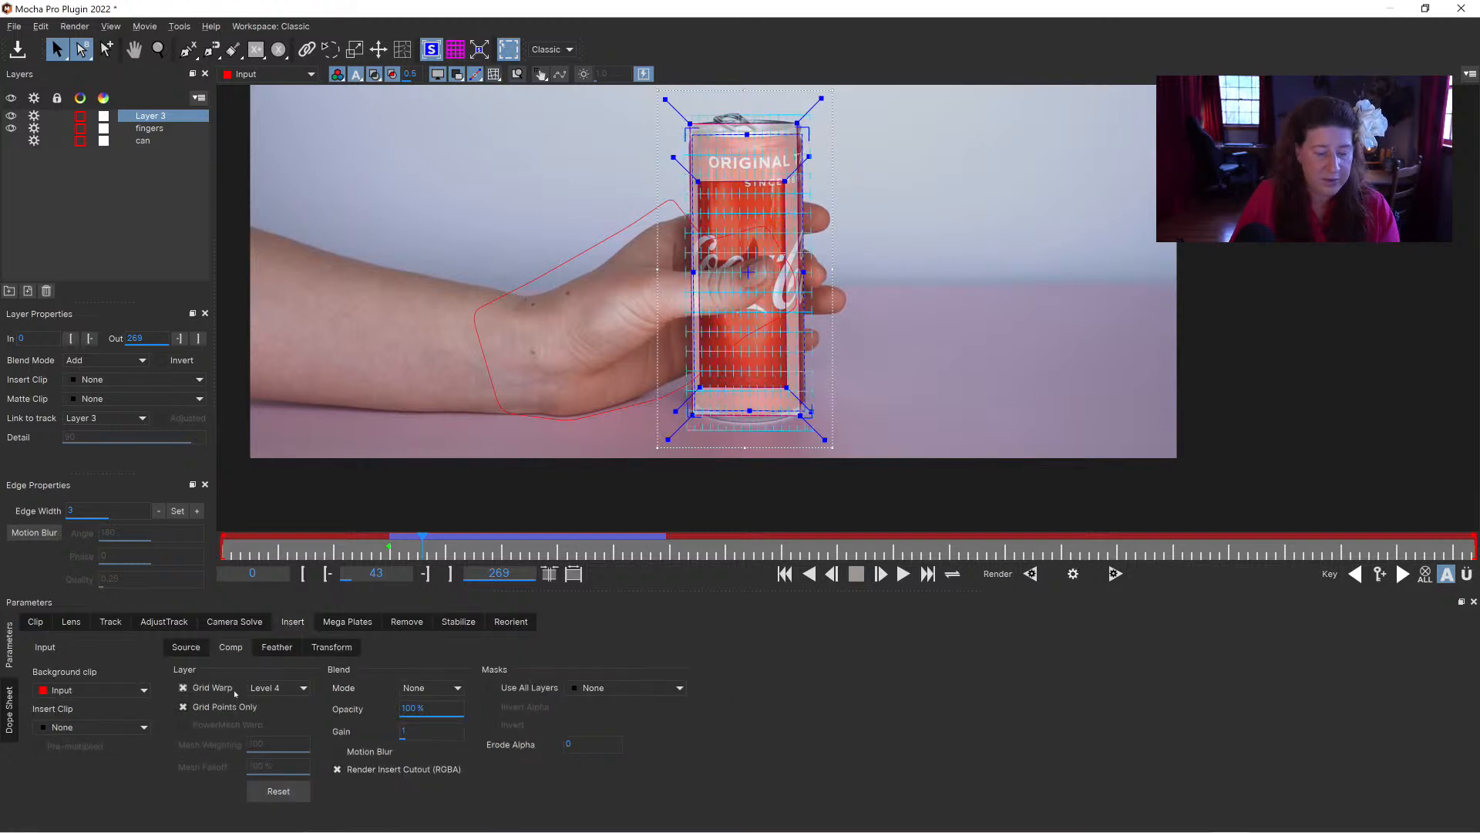
left_click(285, 688)
left_click(269, 725)
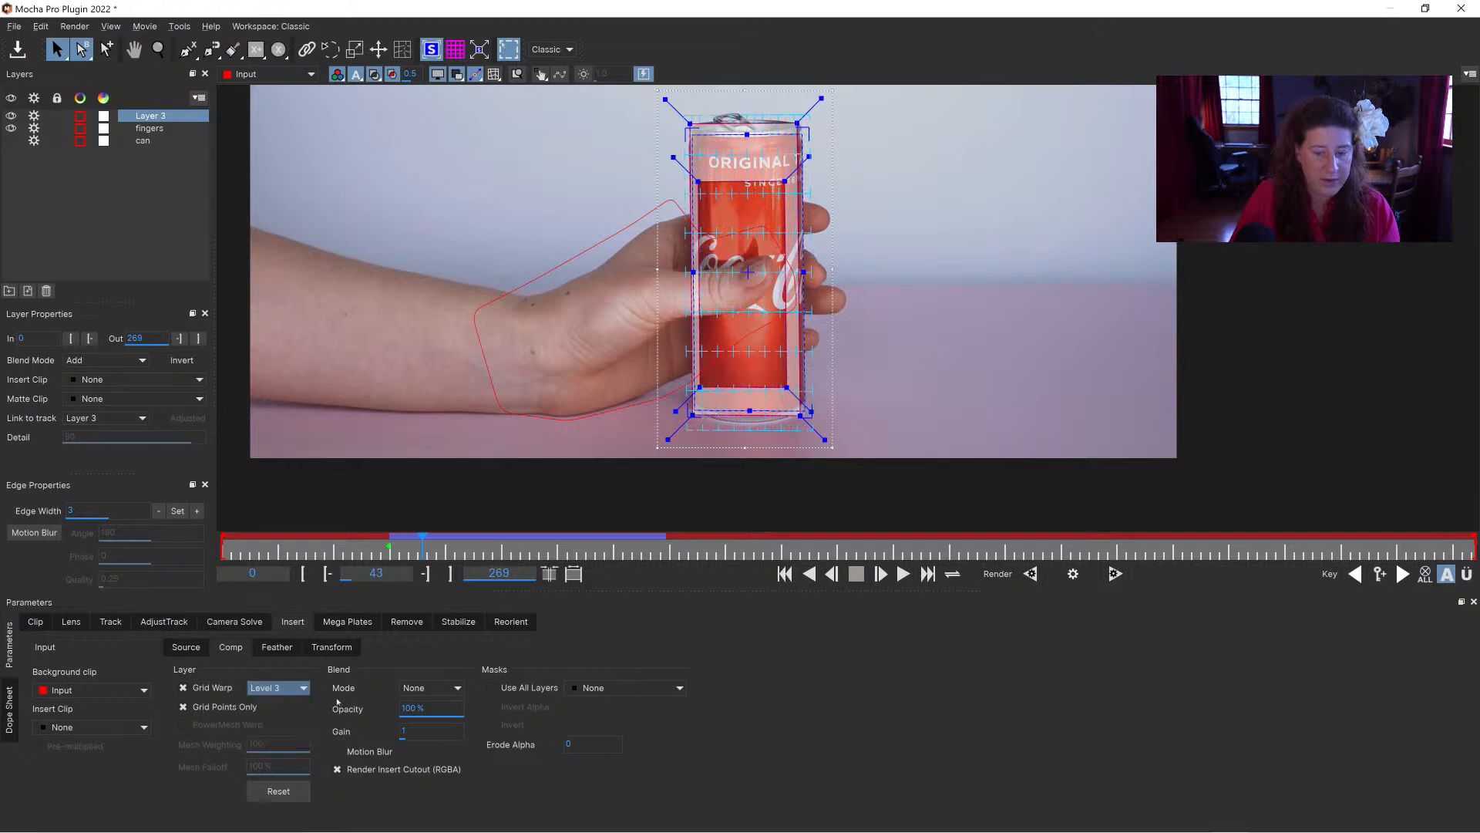
Step: Assign the Grid16x16 insert clip to the new layer and lower its opacity to 38.83%
left_click(158, 49)
left_click_drag(708, 320, 795, 162)
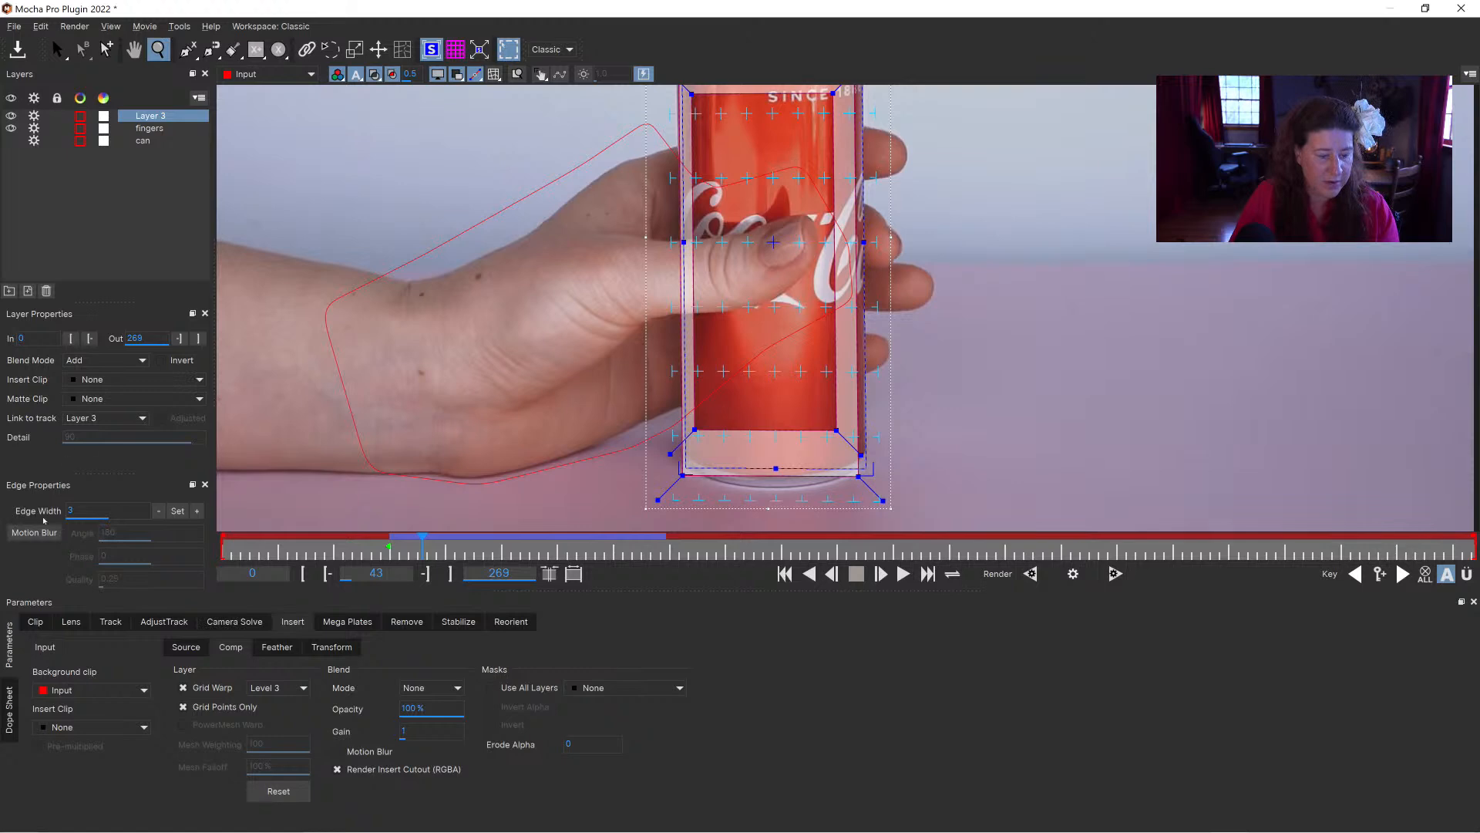
left_click(106, 379)
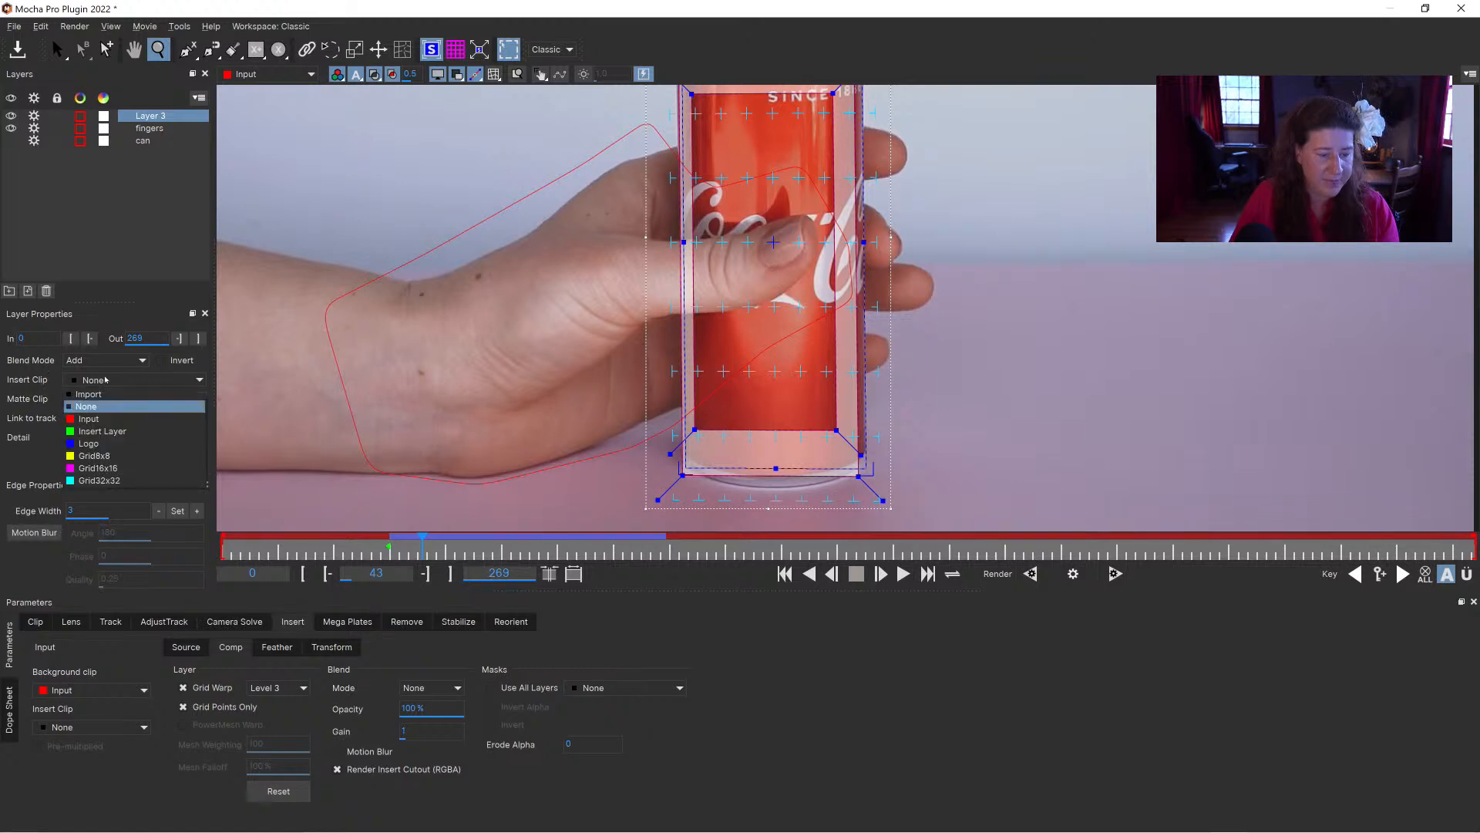
left_click(115, 474)
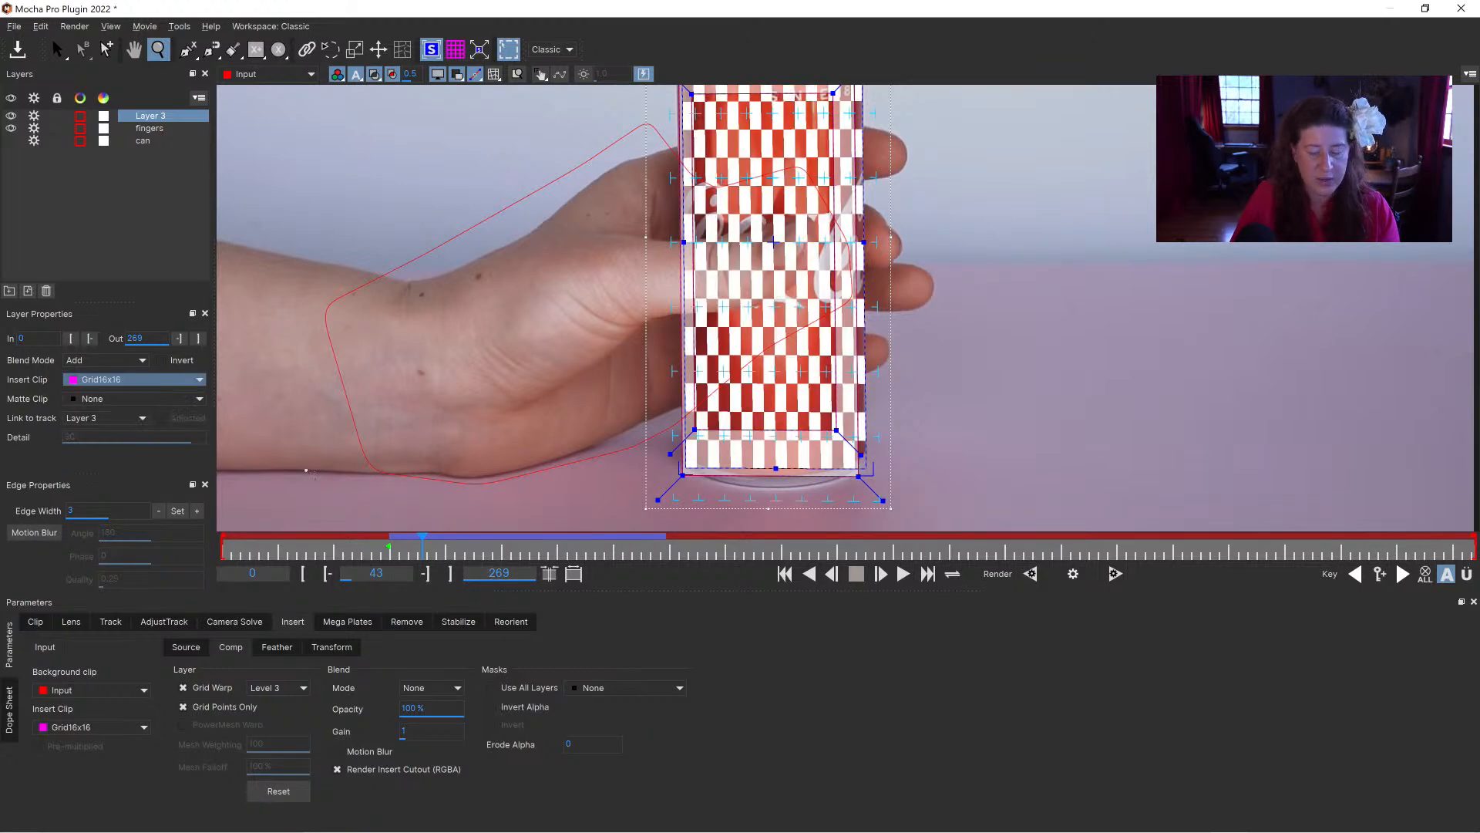
left_click_drag(429, 713, 443, 715)
left_click_drag(376, 576, 310, 657)
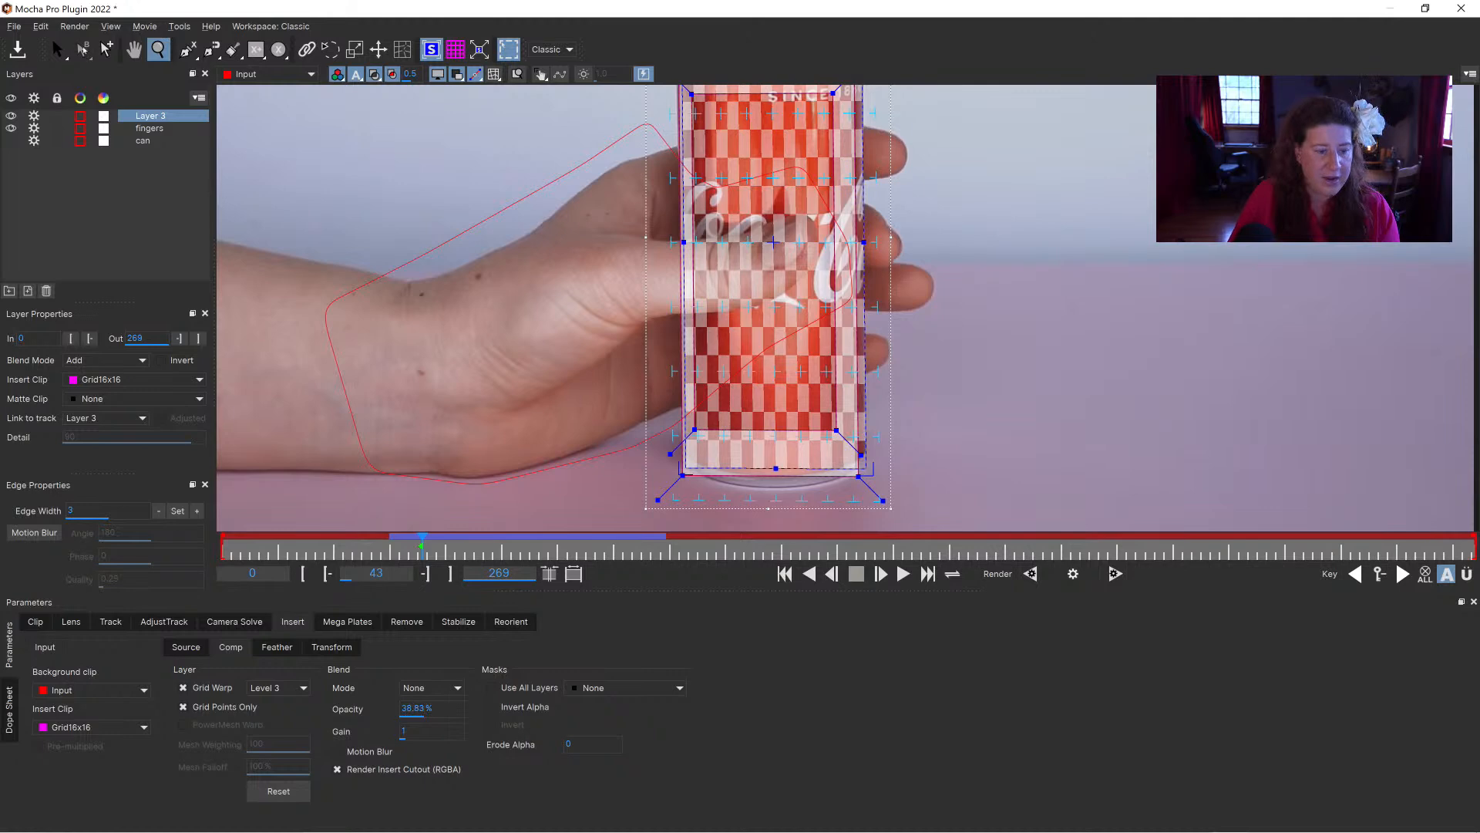
Step: At frame 71, move the insert's grid warp points around the thumb to follow the dented can
left_click(58, 51)
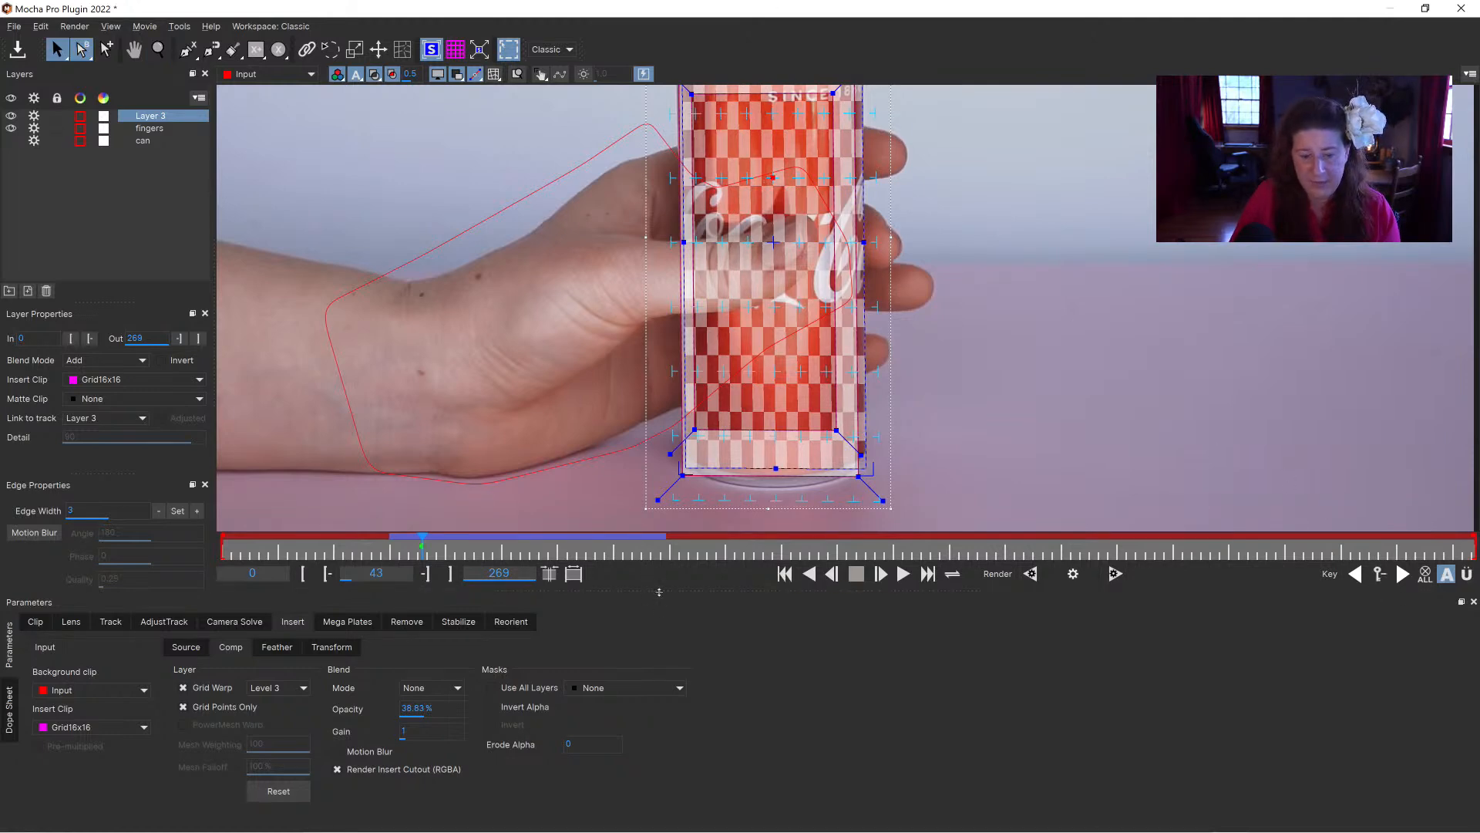
left_click_drag(423, 547, 554, 550)
left_click_drag(779, 196, 813, 328)
left_click_drag(772, 384, 752, 386)
left_click_drag(748, 320, 817, 332)
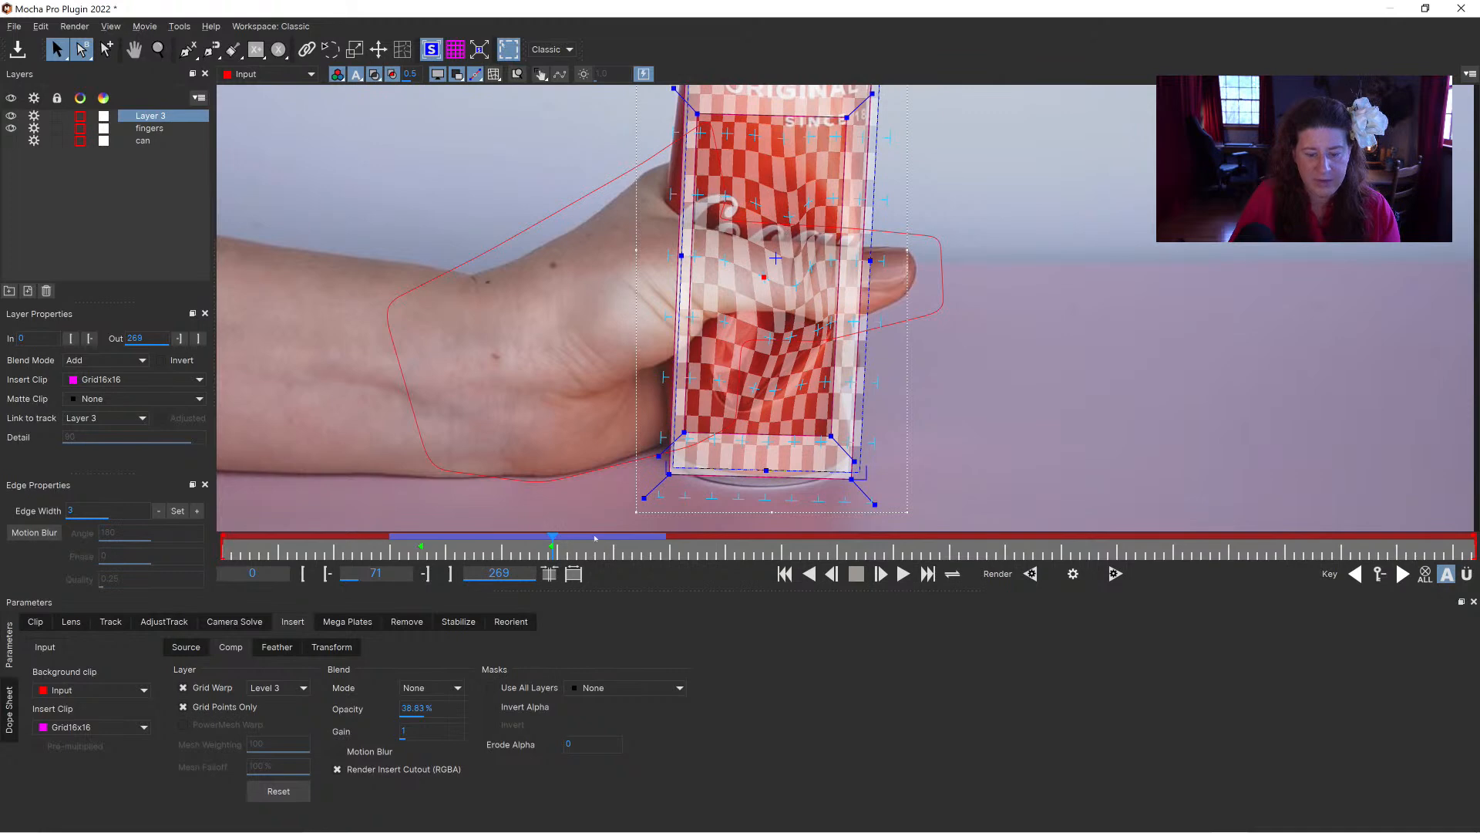
Step: Straighten the warp points near the thumb at frame 51, then review the insert's deformation up to frame 82
left_click_drag(553, 537, 455, 540)
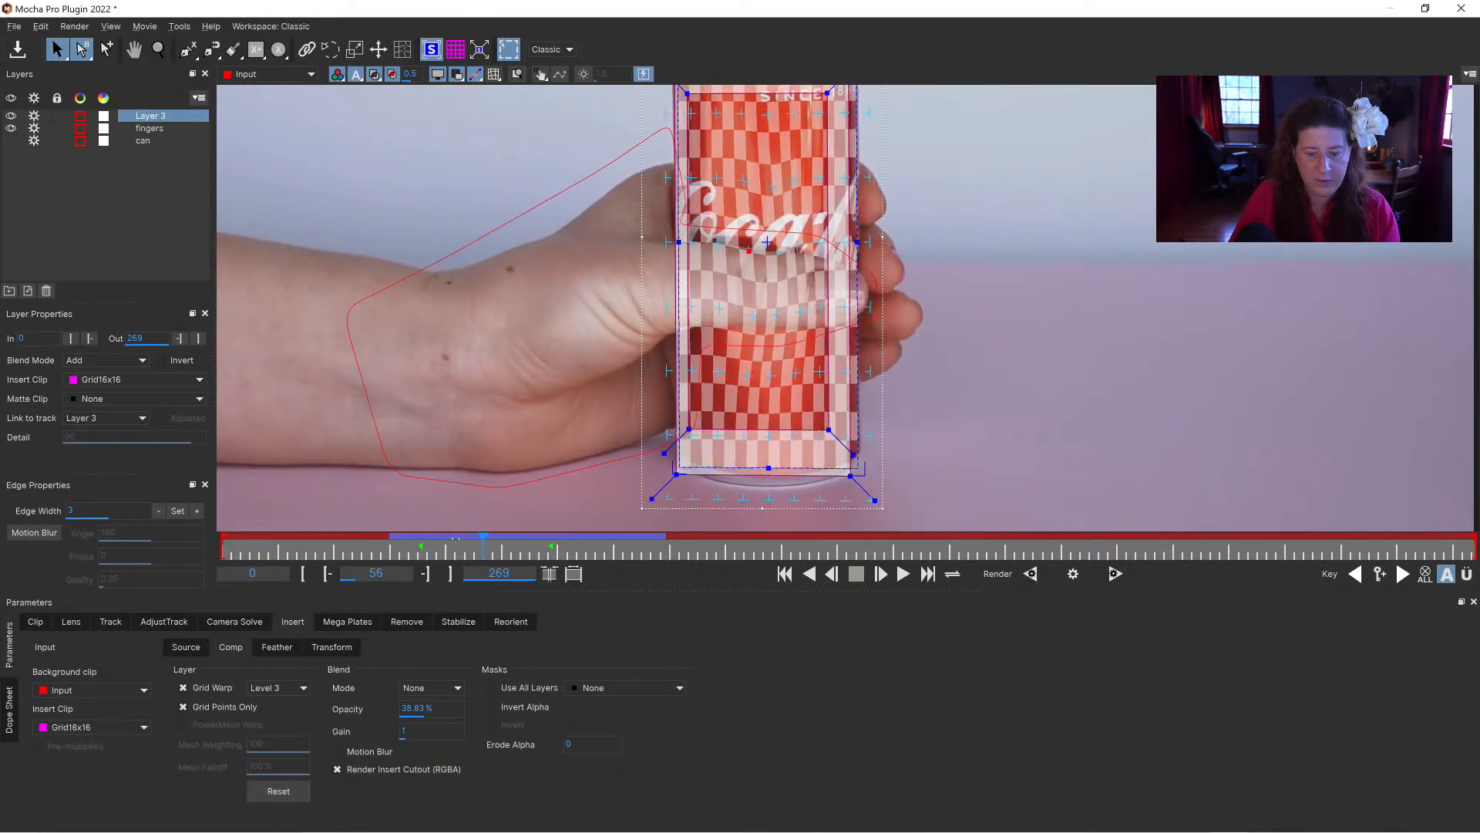
left_click_drag(748, 246, 774, 241)
left_click_drag(747, 310, 747, 301)
left_click_drag(771, 374, 771, 369)
left_click_drag(772, 307, 770, 298)
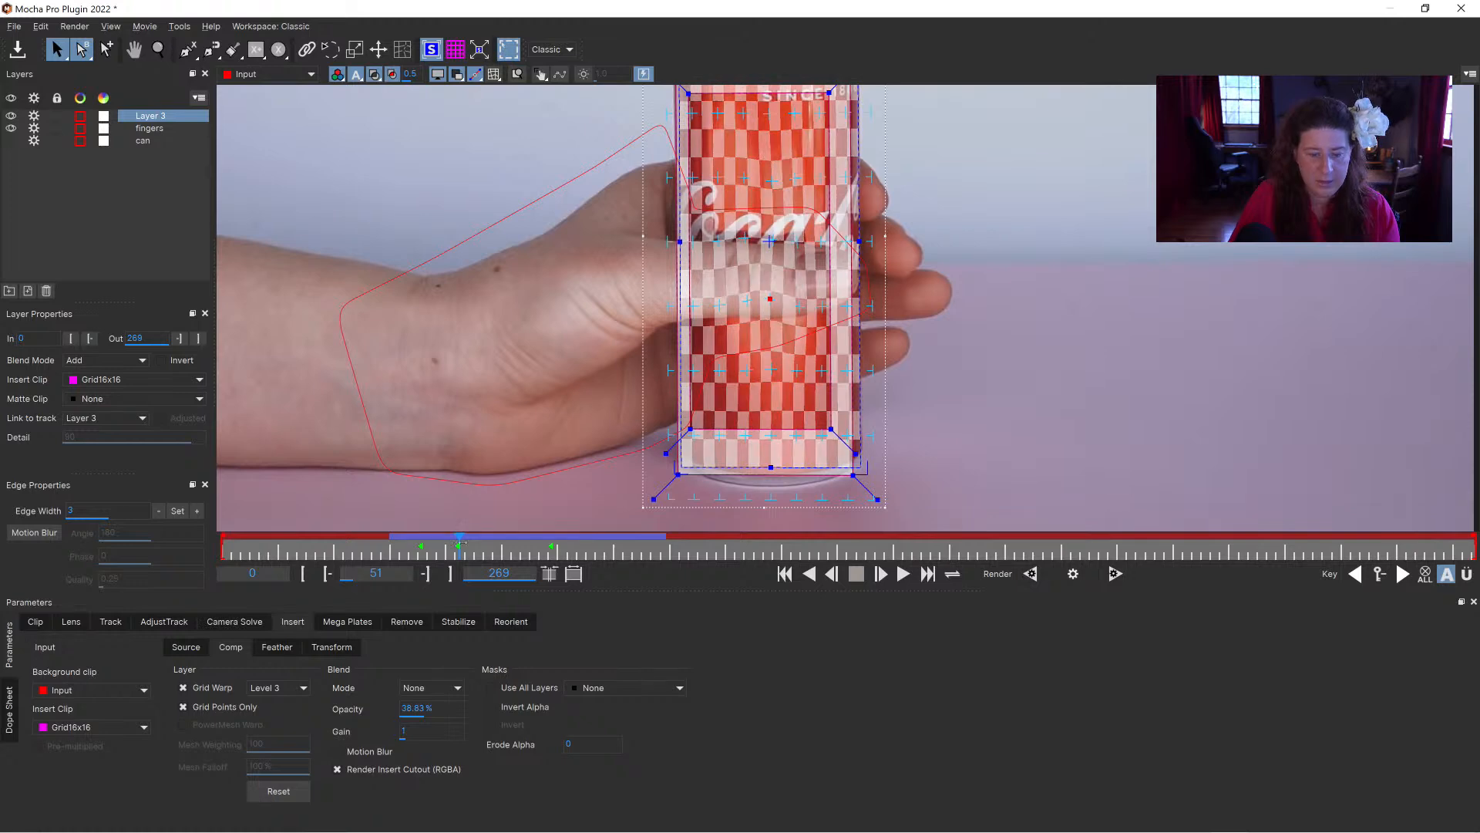
left_click_drag(460, 549, 606, 549)
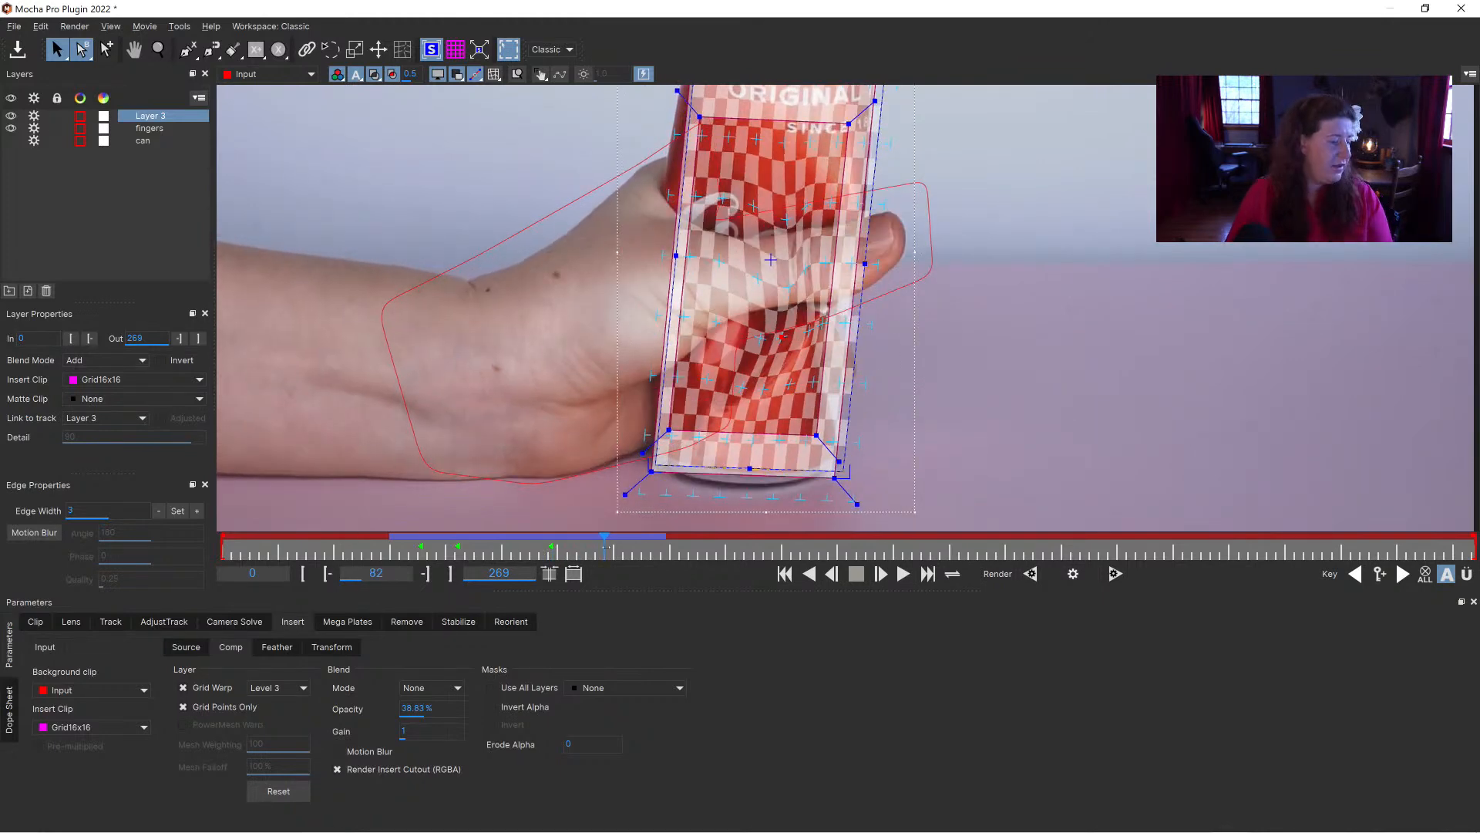